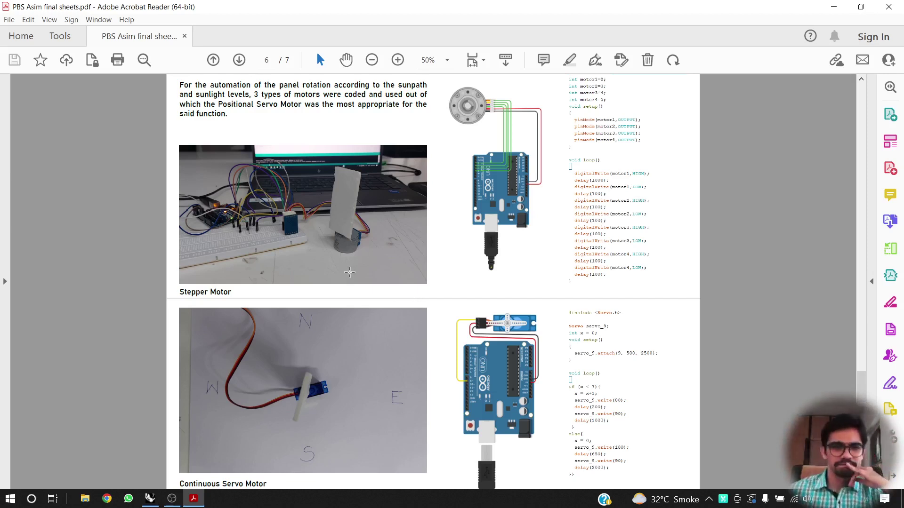
# Compare the Stepper Motor, Continuous Servo Motor and Positional Servo Motor photos, wiring diagrams and code on page 6.
pyautogui.scroll(-6, 353, 270)
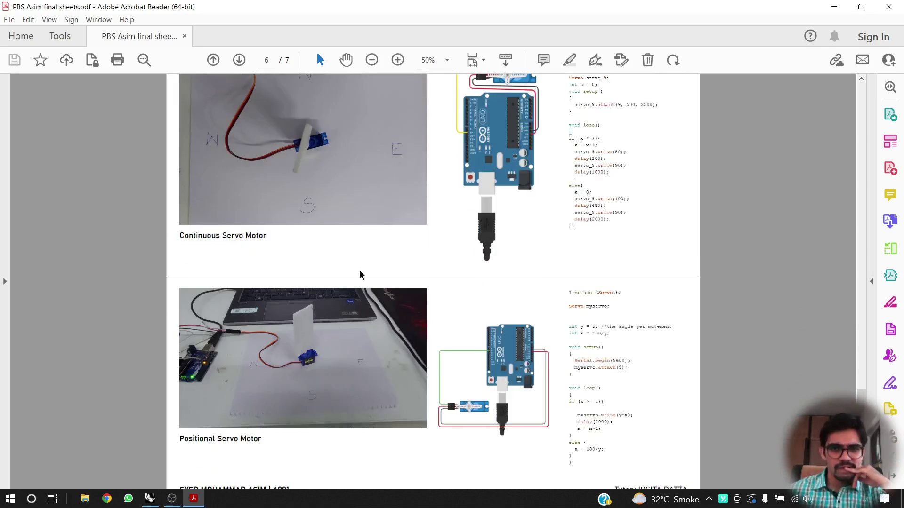
pyautogui.scroll(2, 359, 270)
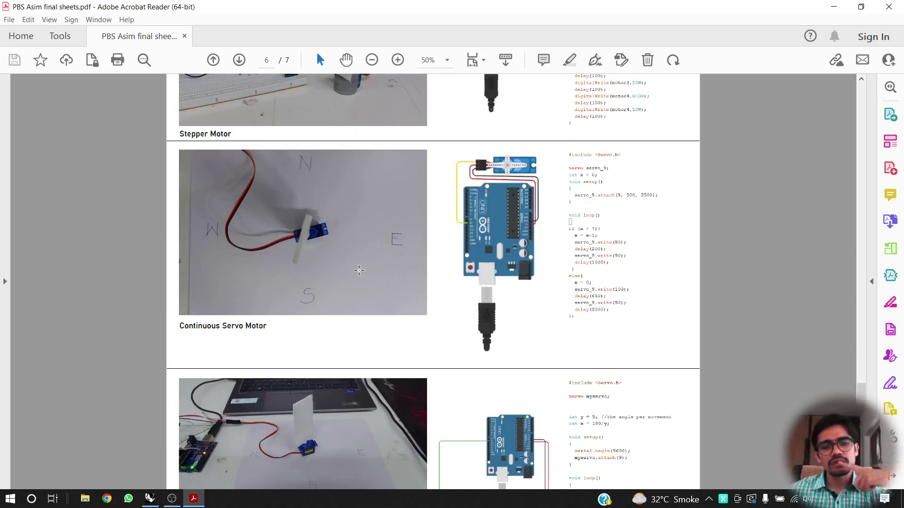
pyautogui.scroll(4, 359, 269)
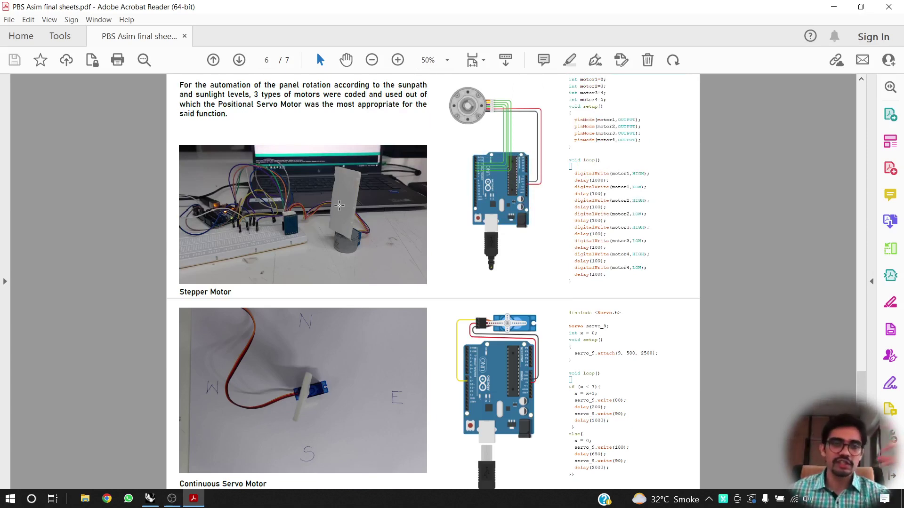
pyautogui.scroll(-5, 346, 207)
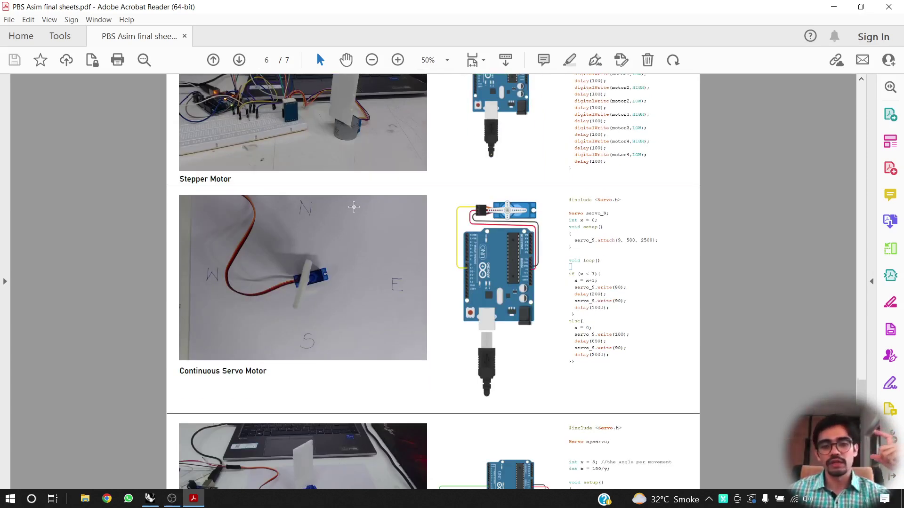
pyautogui.scroll(3, 634, 196)
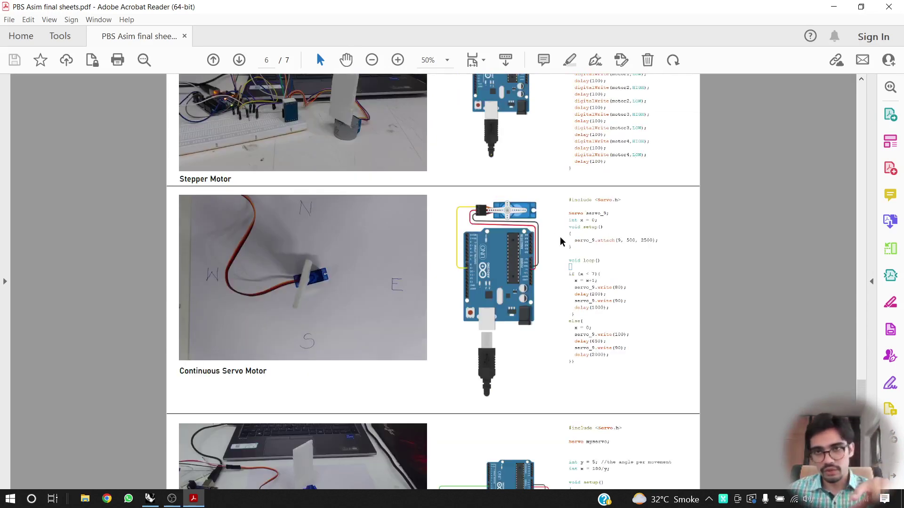
pyautogui.scroll(-3, 615, 301)
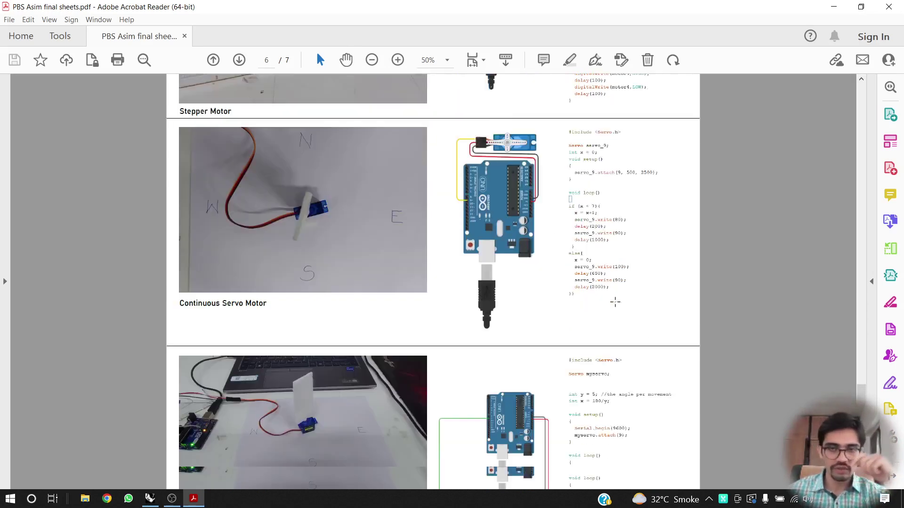
# Go to the Physical Model sheet on page 7 and examine the perforated panels in the photo of the unassembled parts.
pyautogui.scroll(-10, 612, 340)
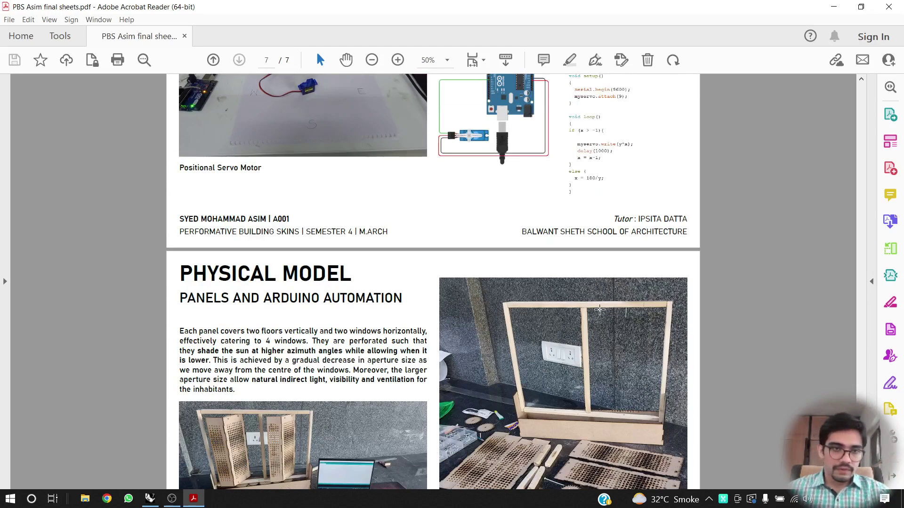
pyautogui.scroll(-1, 599, 310)
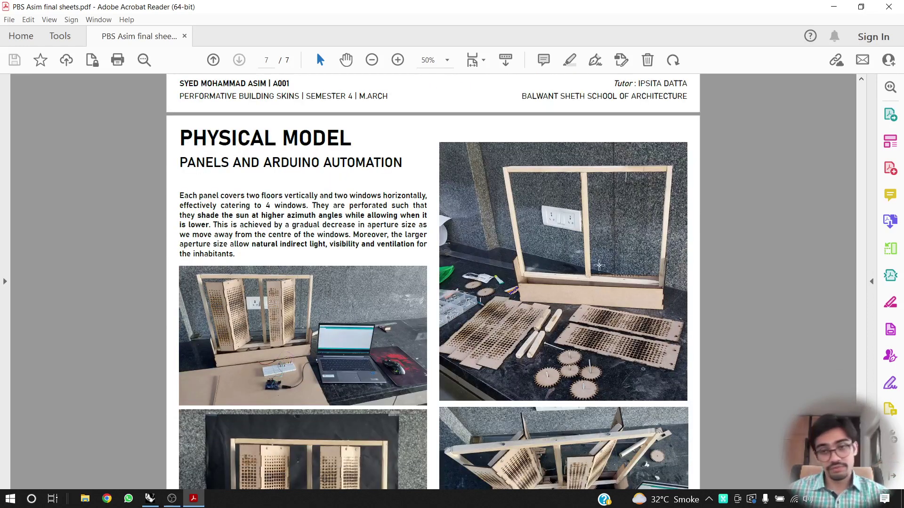
pyautogui.keyDown('ctrl'); pyautogui.scroll(2, 616, 243); pyautogui.keyUp('ctrl')
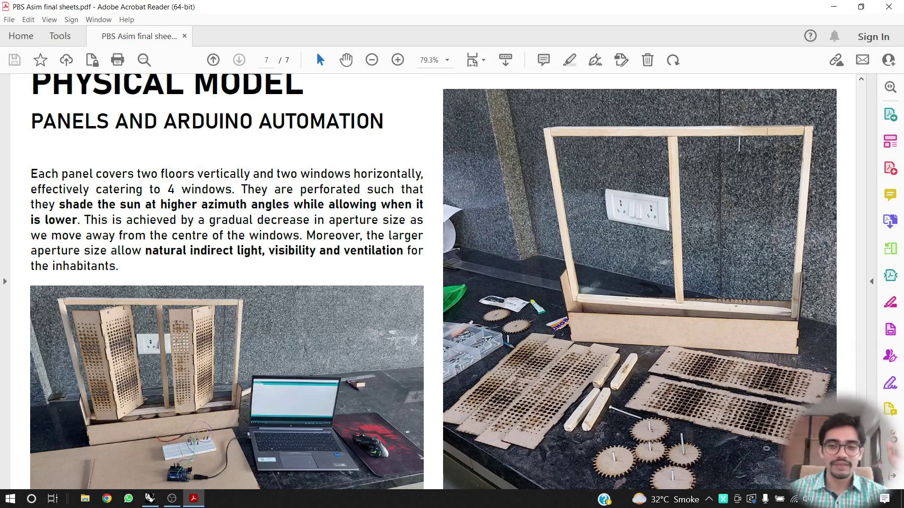
pyautogui.keyDown('ctrl'); pyautogui.scroll(5, 820, 446); pyautogui.keyUp('ctrl')
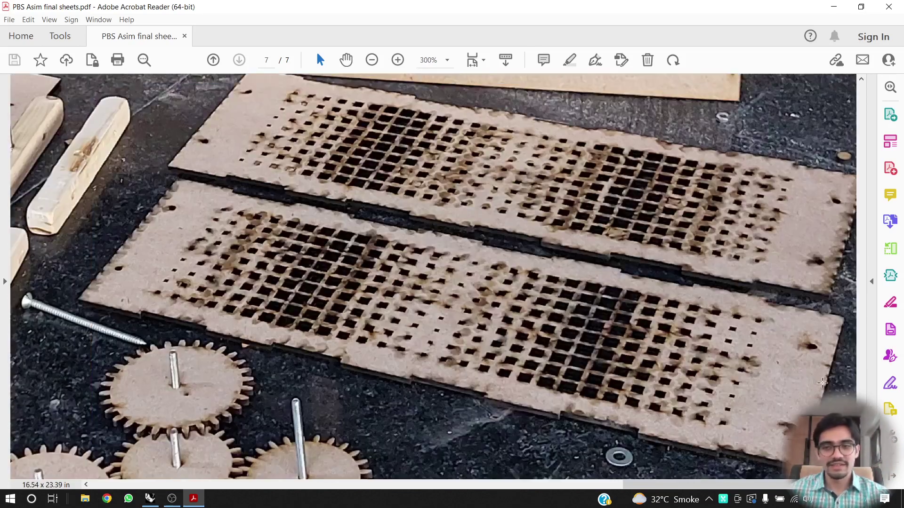
pyautogui.keyDown('ctrl'); pyautogui.scroll(-3, 753, 349); pyautogui.keyUp('ctrl')
pyautogui.scroll(-1, 728, 352)
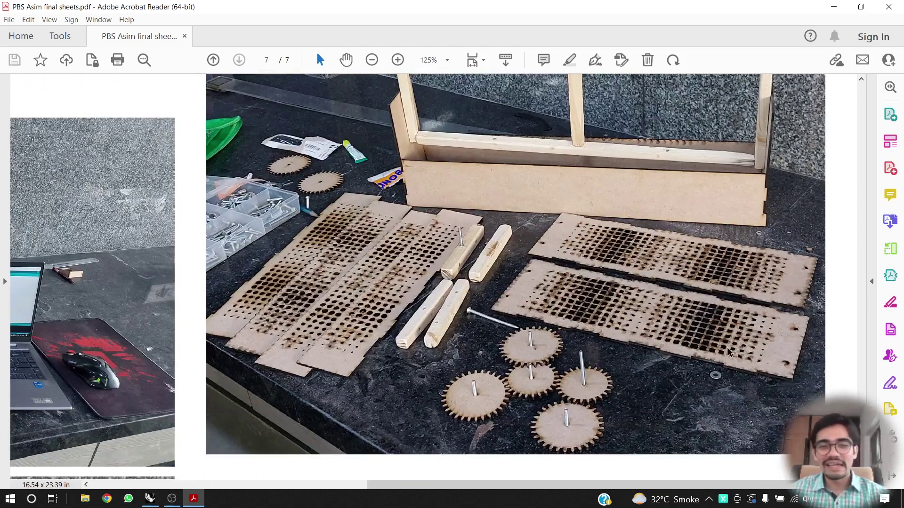
pyautogui.keyDown('ctrl'); pyautogui.scroll(-2, 728, 352); pyautogui.keyUp('ctrl')
pyautogui.keyDown('ctrl'); pyautogui.scroll(-1, 705, 347); pyautogui.keyUp('ctrl')
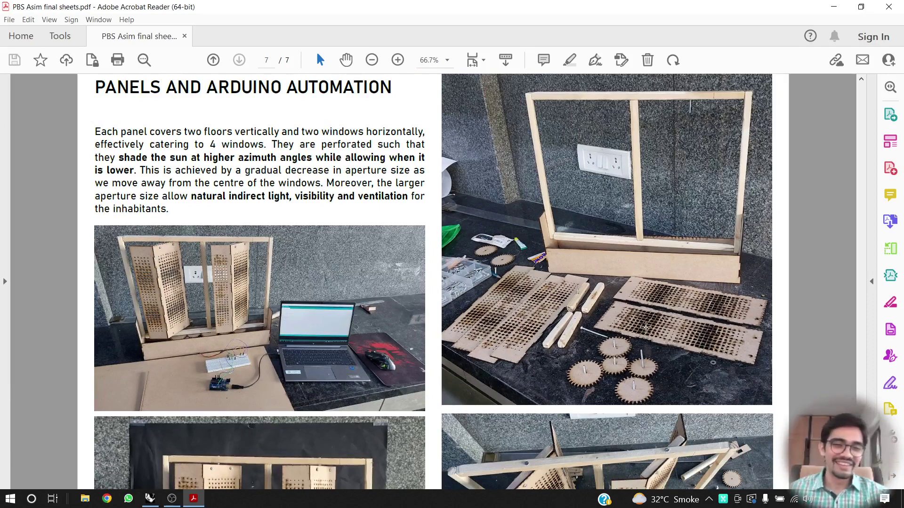
pyautogui.keyDown('ctrl'); pyautogui.scroll(-1, 640, 333); pyautogui.keyUp('ctrl')
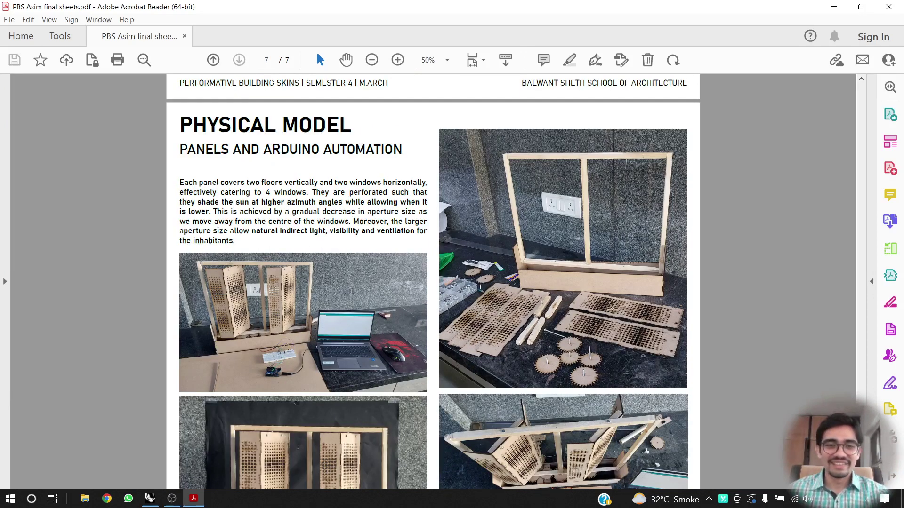
# Examine the wooden frame and its base box closely in the photo of the unassembled model parts.
pyautogui.scroll(-2, 584, 287)
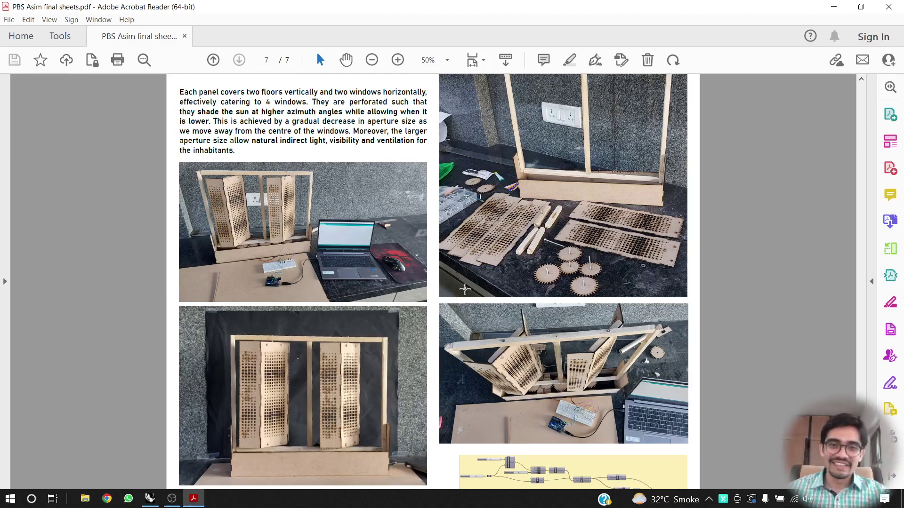
pyautogui.scroll(1, 465, 289)
pyautogui.keyDown('ctrl'); pyautogui.scroll(2, 668, 241); pyautogui.keyUp('ctrl')
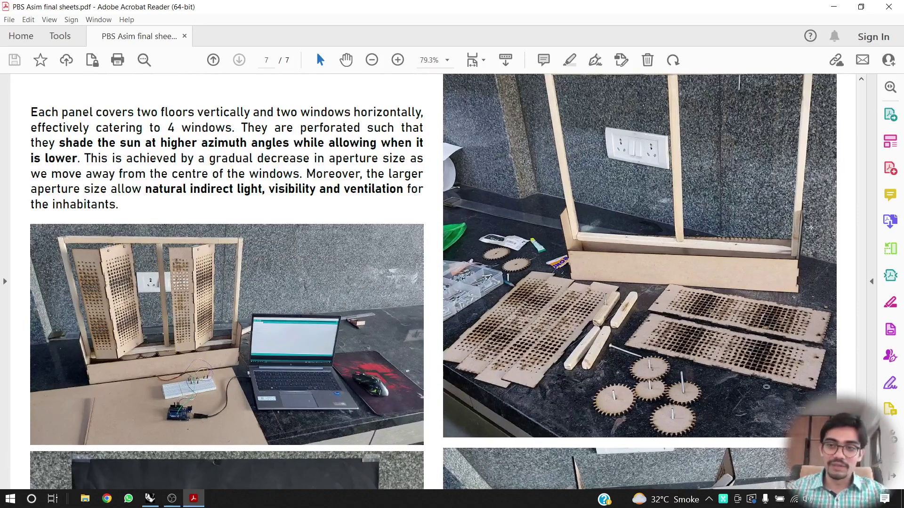
pyautogui.keyDown('ctrl'); pyautogui.scroll(3, 811, 227); pyautogui.keyUp('ctrl')
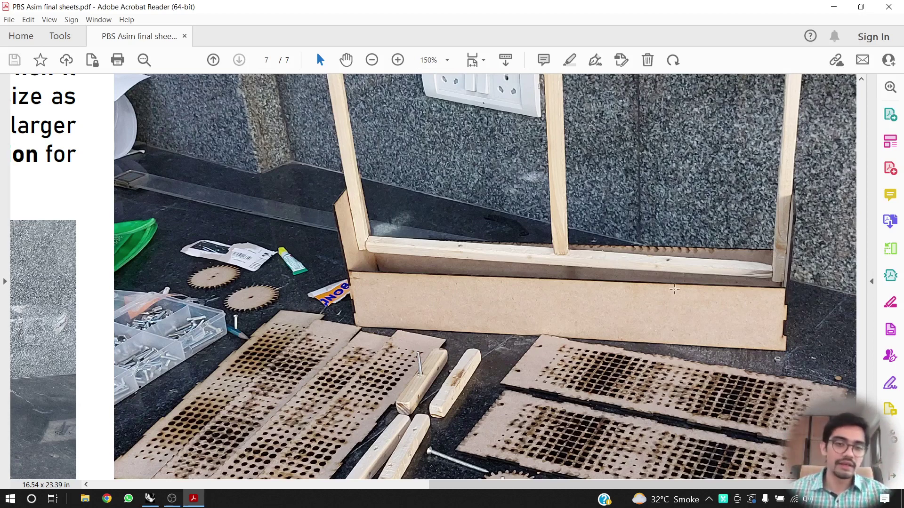
pyautogui.scroll(-1, 636, 278)
pyautogui.press('alt')
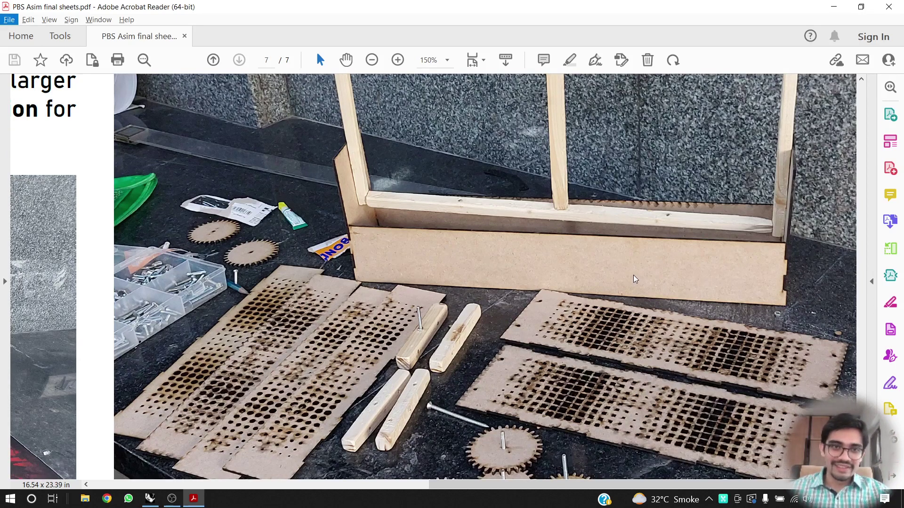
pyautogui.click(570, 268)
pyautogui.keyDown('ctrl'); pyautogui.scroll(-4, 530, 252); pyautogui.keyUp('ctrl')
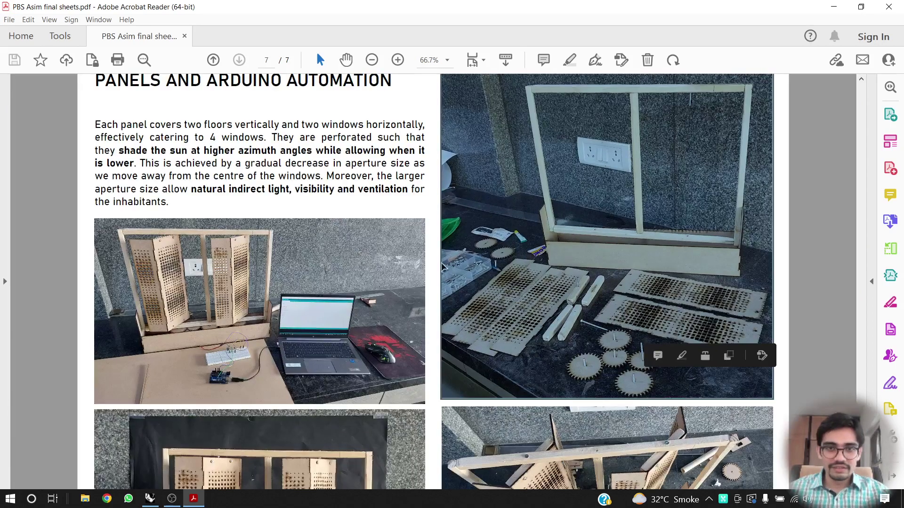
# Highlight in yellow the top beam between the two panel pivots in the tilted model photo, plus a short stroke across the second pivot.
pyautogui.scroll(-1, 452, 265)
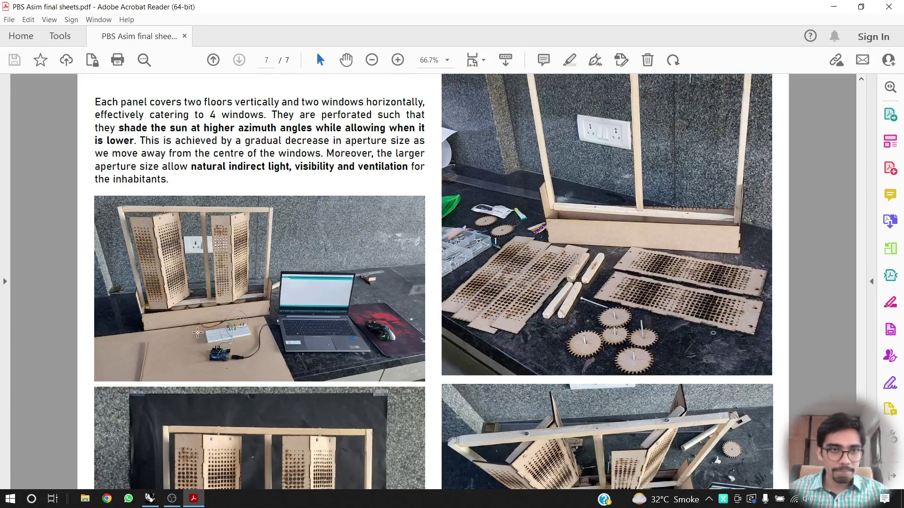
pyautogui.scroll(-6, 236, 310)
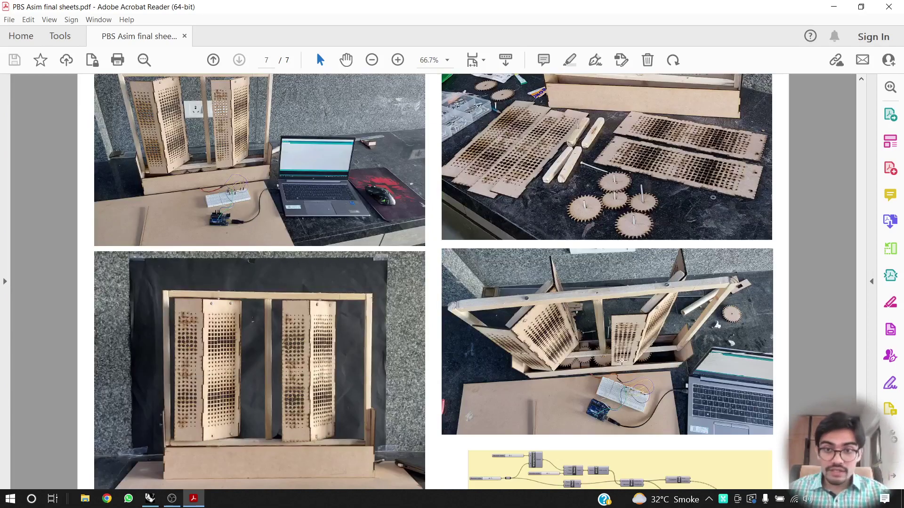
pyautogui.keyDown('ctrl'); pyautogui.scroll(5, 614, 365); pyautogui.keyUp('ctrl')
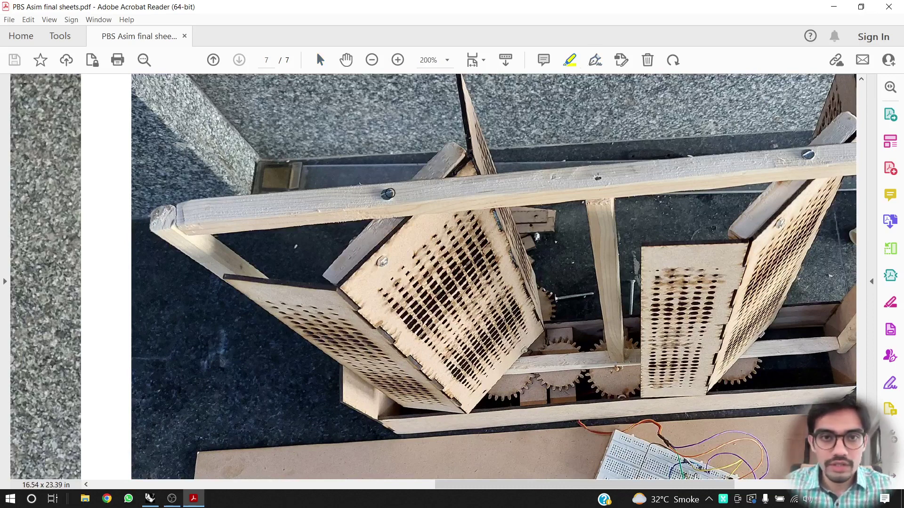
pyautogui.moveTo(381, 194)
pyautogui.mouseDown()
pyautogui.moveTo(753, 171)
pyautogui.moveTo(801, 157)
pyautogui.mouseUp()
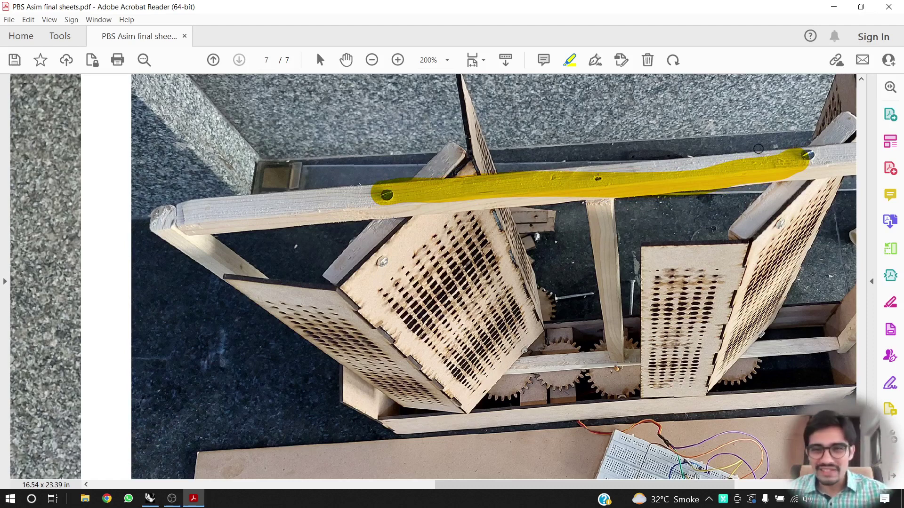
pyautogui.moveTo(799, 136); pyautogui.dragTo(819, 194)
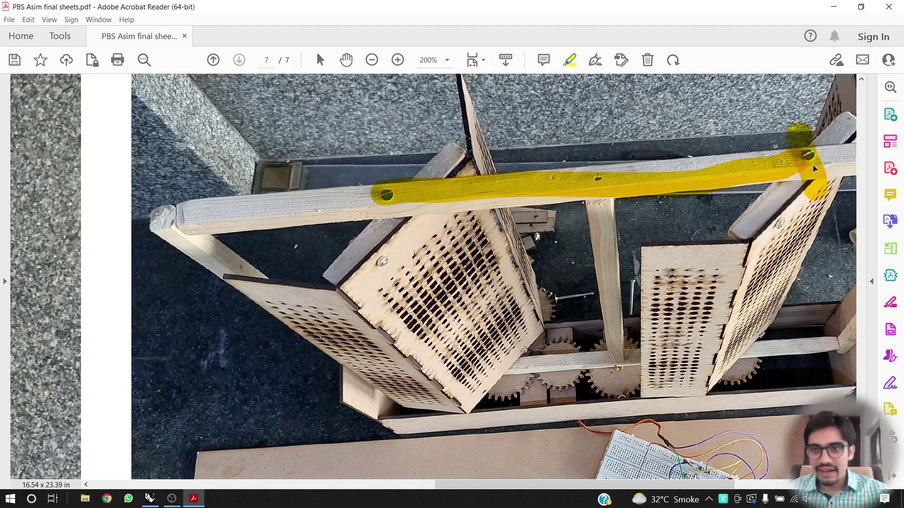
# Try to mark the top beam beside the second pivot with an enlarged Fill & Sign dot, and leave Fill & Sign.
pyautogui.click(595, 60)
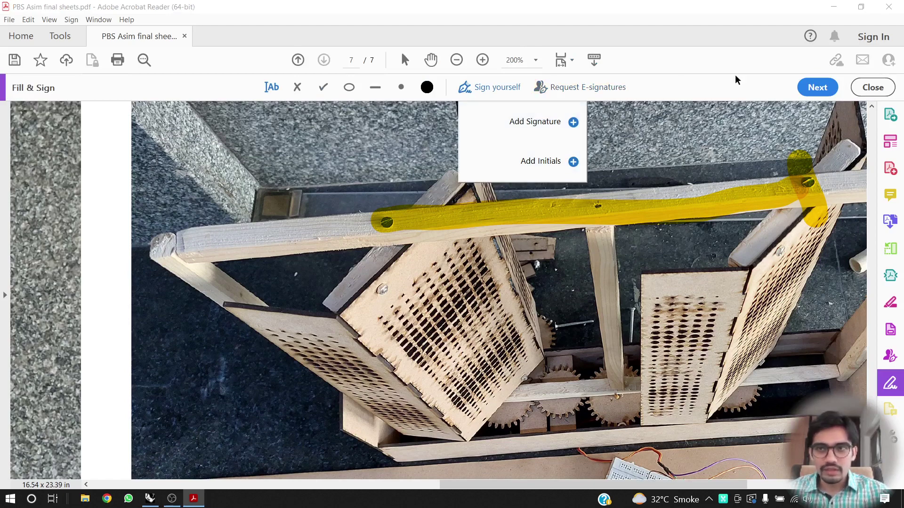
pyautogui.click(885, 86)
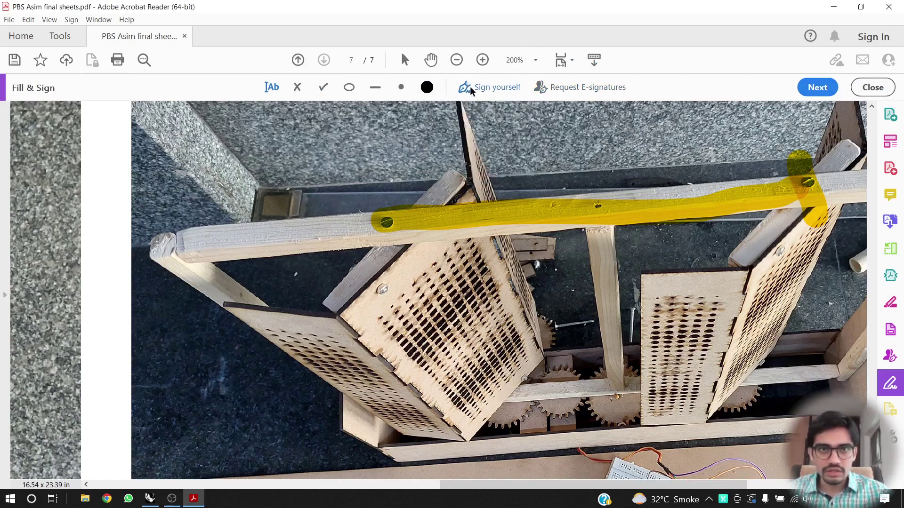
pyautogui.click(401, 87)
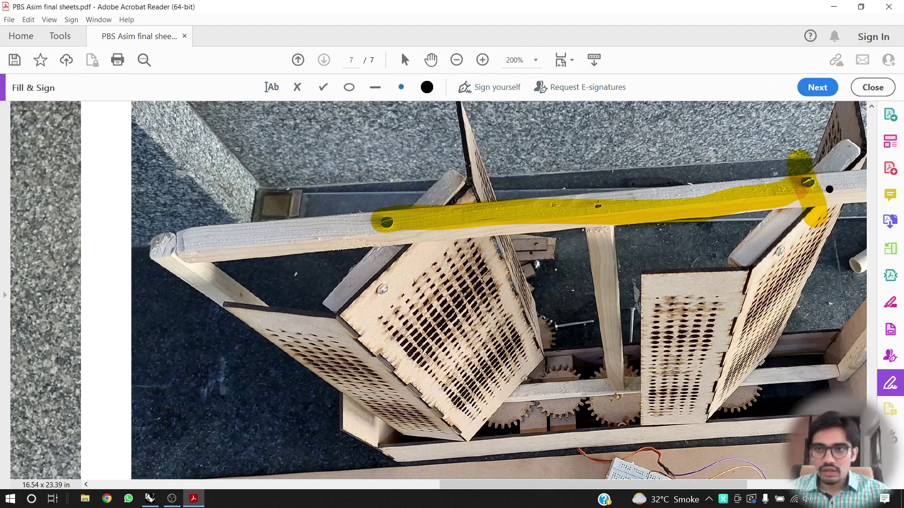
pyautogui.click(852, 181)
pyautogui.click(823, 150)
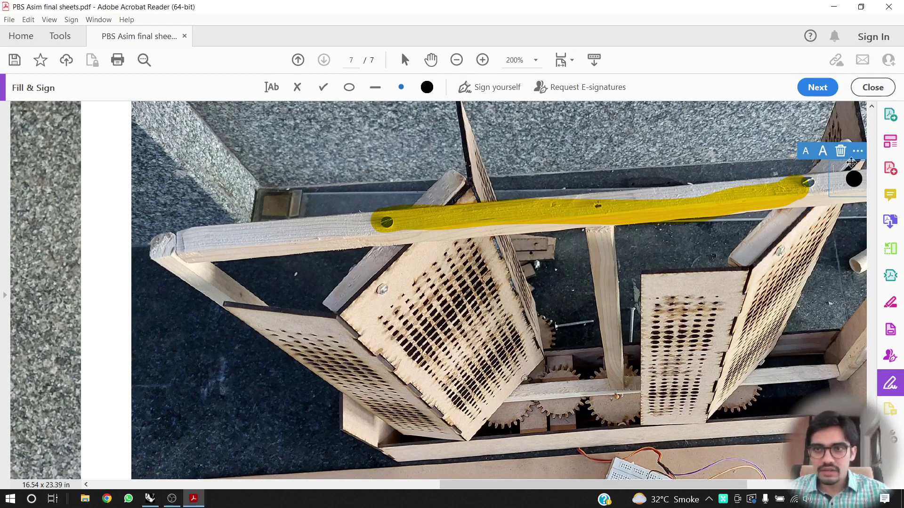
pyautogui.hscroll(5, 853, 180)
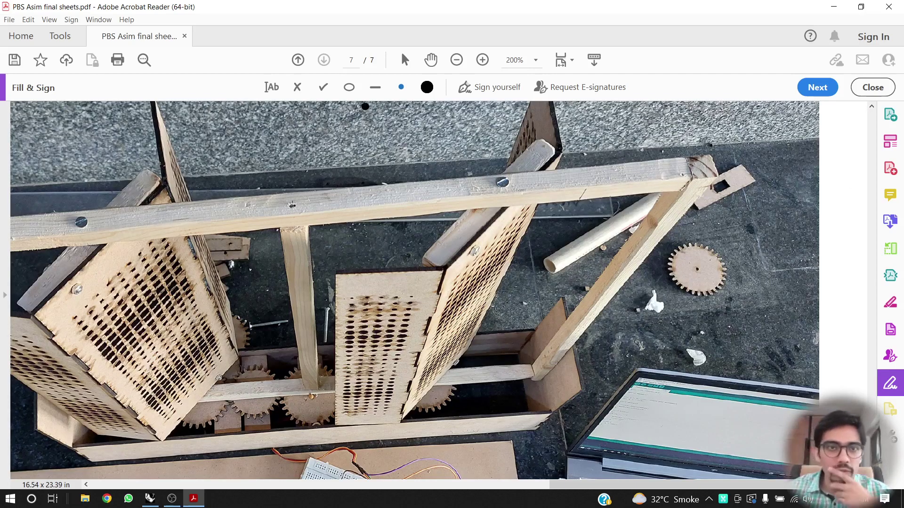
pyautogui.click(872, 88)
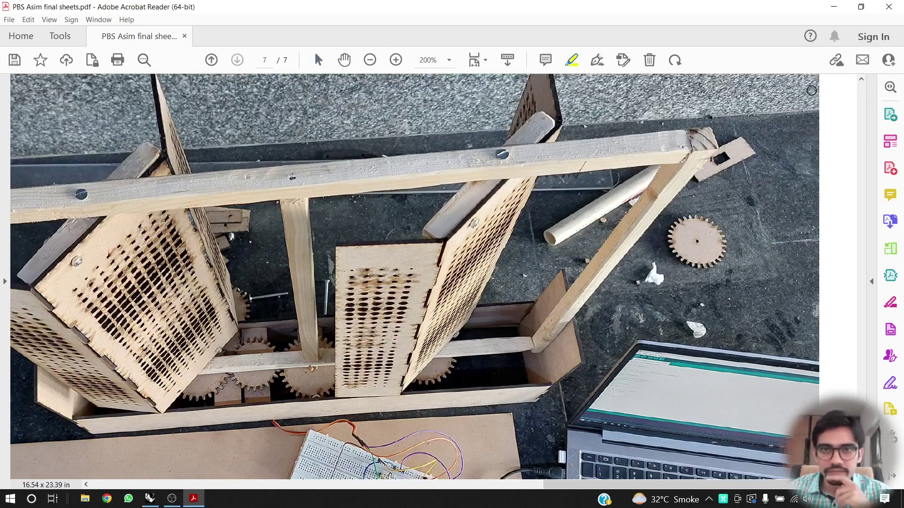
pyautogui.rightClick(568, 64)
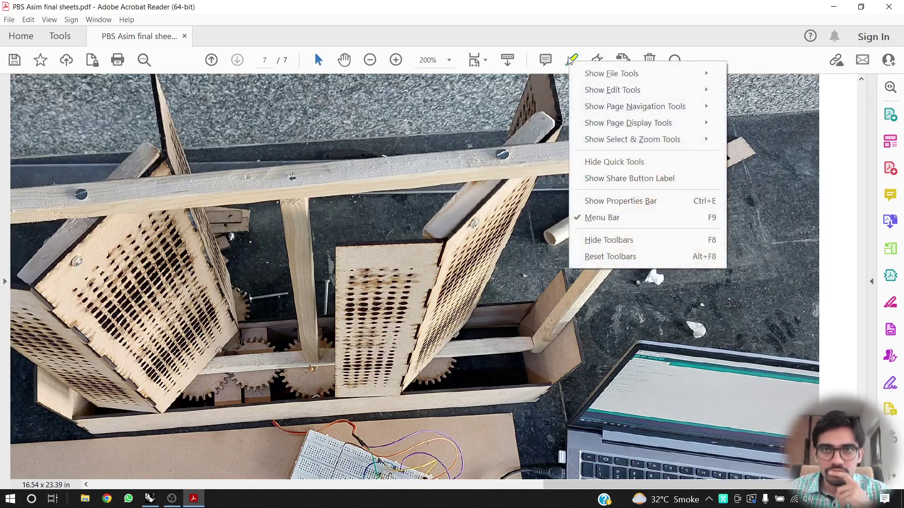
pyautogui.press('Escape')
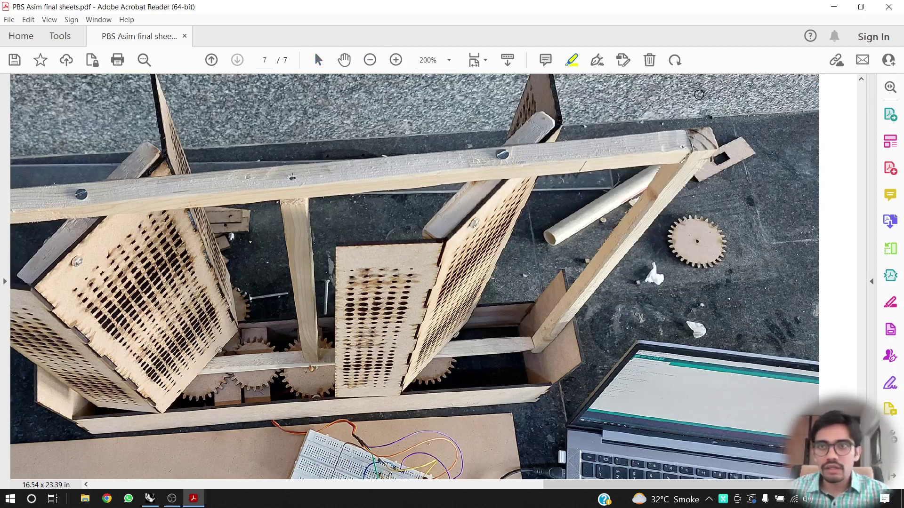
pyautogui.rightClick(571, 65)
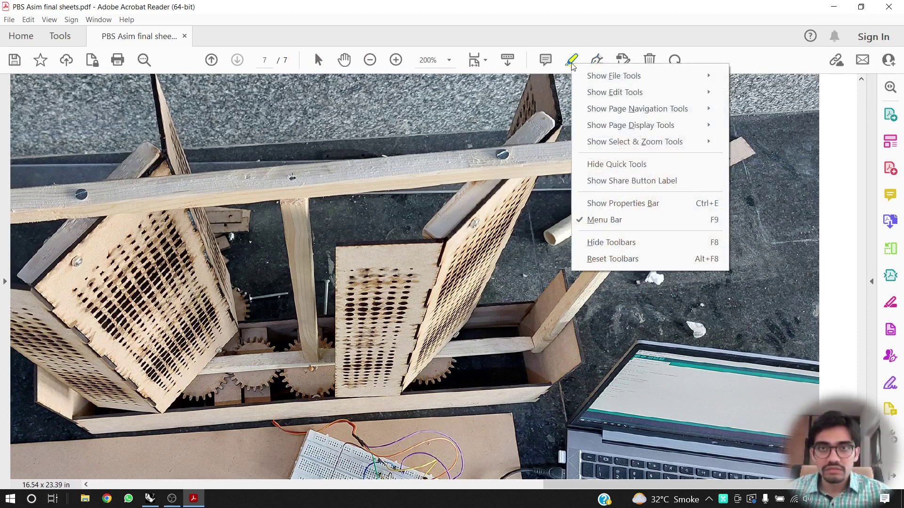
pyautogui.press('Escape')
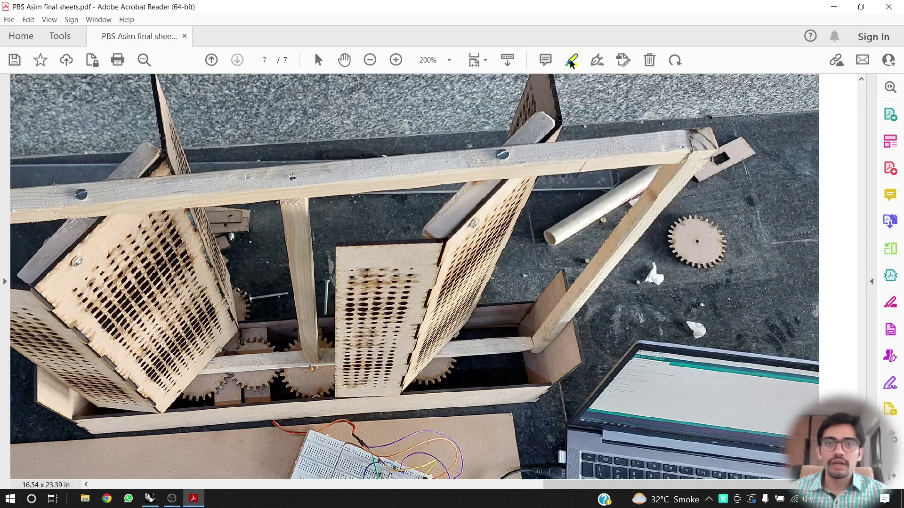
# Turn off the Highlight tool and select the photo of the tilted assembled model.
pyautogui.click(570, 59)
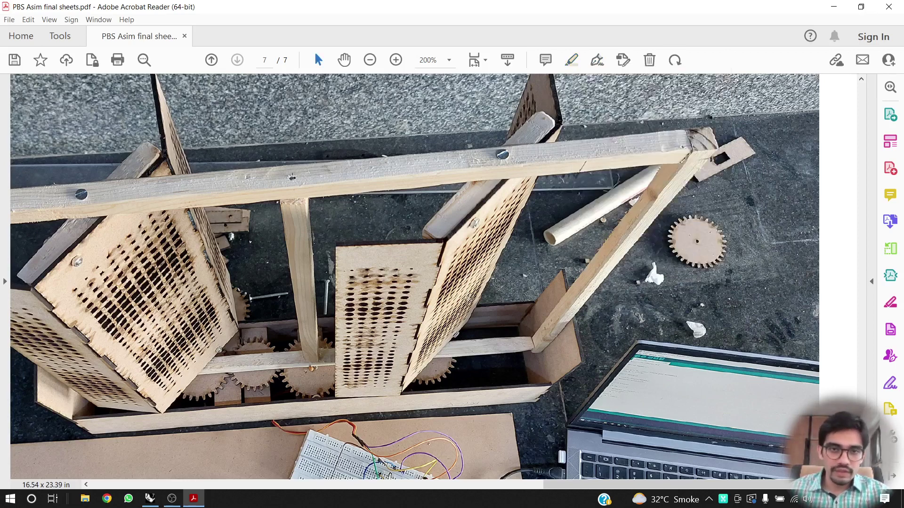
pyautogui.click(503, 151)
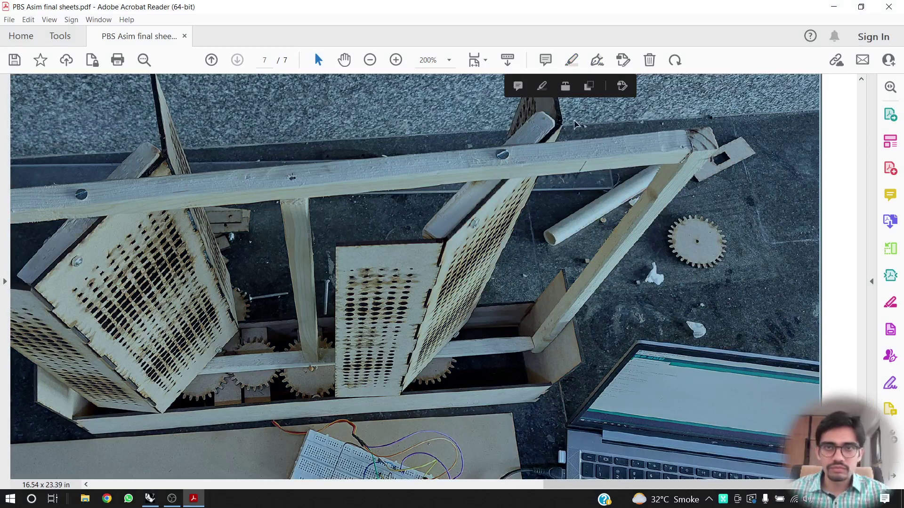
# Highlight in yellow the areas around both panel pivots on the top beam in the tilted model photo.
pyautogui.click(840, 123)
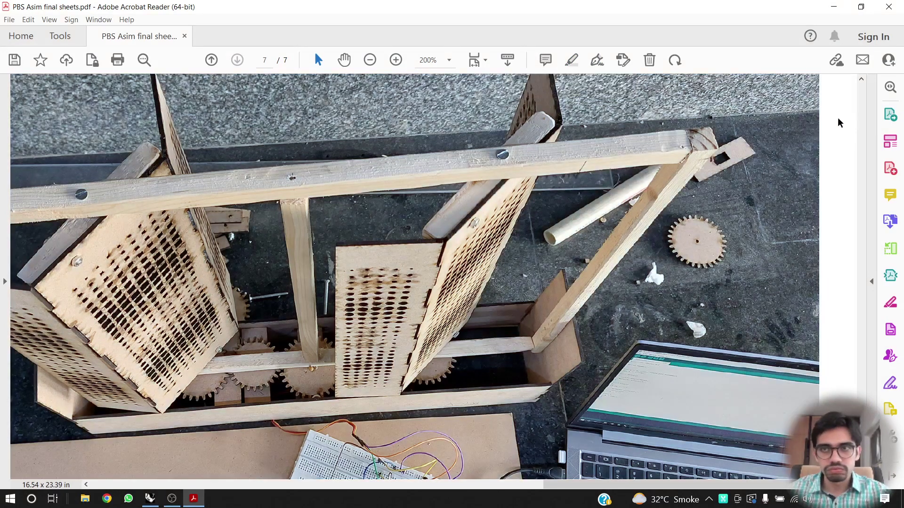
pyautogui.click(572, 61)
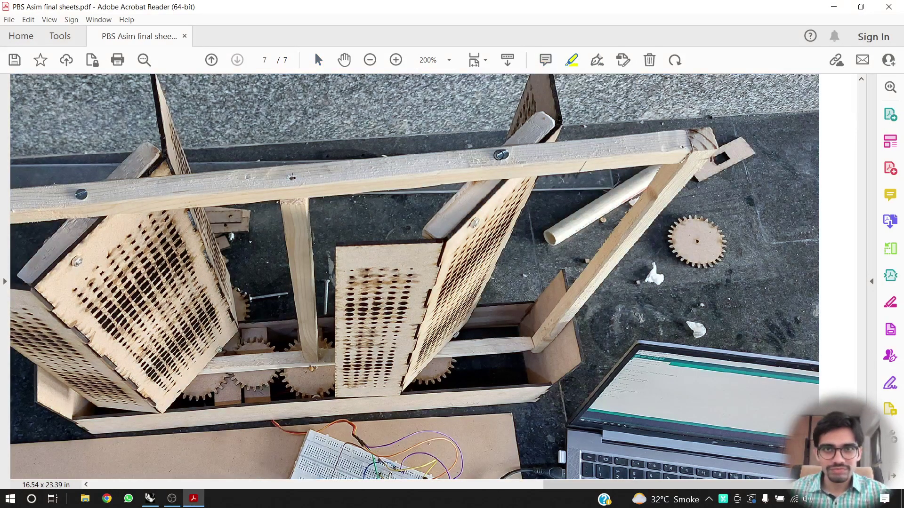
pyautogui.moveTo(502, 158)
pyautogui.mouseDown()
pyautogui.moveTo(560, 115)
pyautogui.moveTo(466, 97)
pyautogui.moveTo(517, 210)
pyautogui.moveTo(457, 141)
pyautogui.moveTo(522, 146)
pyautogui.moveTo(503, 157)
pyautogui.mouseUp()
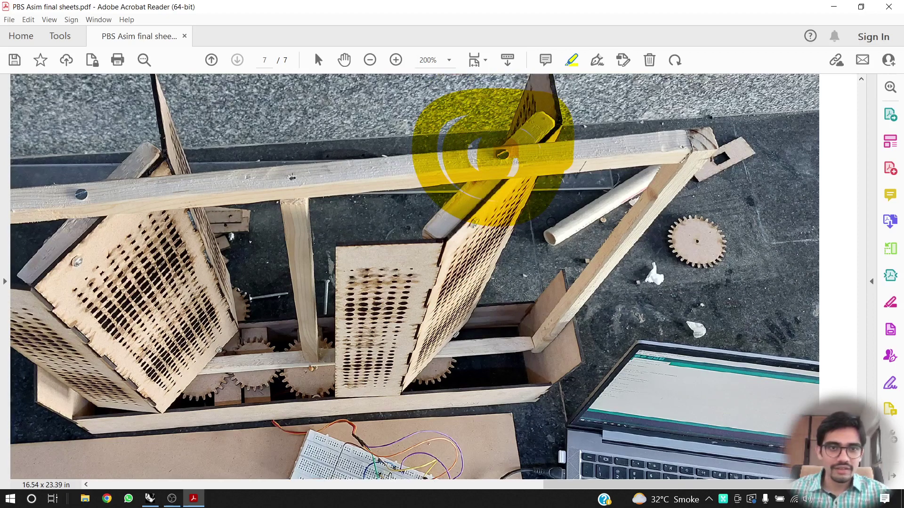
pyautogui.moveTo(572, 484); pyautogui.dragTo(474, 485)
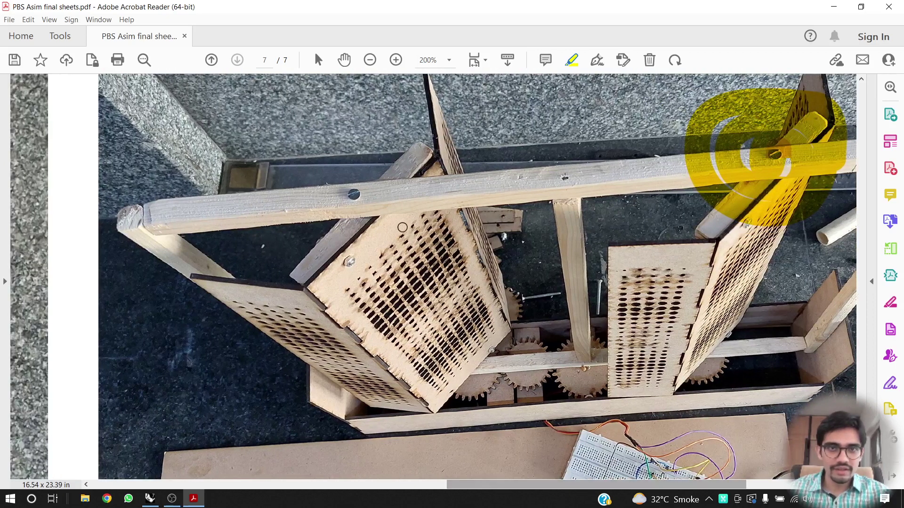
pyautogui.moveTo(288, 204)
pyautogui.mouseDown()
pyautogui.moveTo(412, 193)
pyautogui.moveTo(348, 141)
pyautogui.moveTo(312, 182)
pyautogui.moveTo(373, 173)
pyautogui.mouseUp()
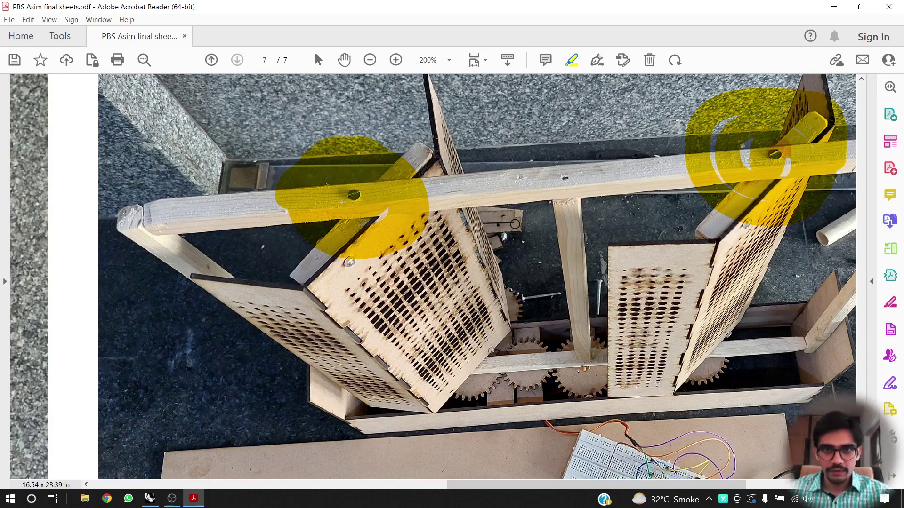
# Highlight in yellow the top of the central post and the beam stretches between it and each panel pivot.
pyautogui.moveTo(607, 165)
pyautogui.mouseDown()
pyautogui.moveTo(595, 141)
pyautogui.moveTo(541, 137)
pyautogui.moveTo(610, 198)
pyautogui.moveTo(577, 155)
pyautogui.mouseUp()
pyautogui.moveTo(555, 134)
pyautogui.mouseDown()
pyautogui.moveTo(552, 196)
pyautogui.moveTo(555, 128)
pyautogui.moveTo(575, 172)
pyautogui.mouseUp()
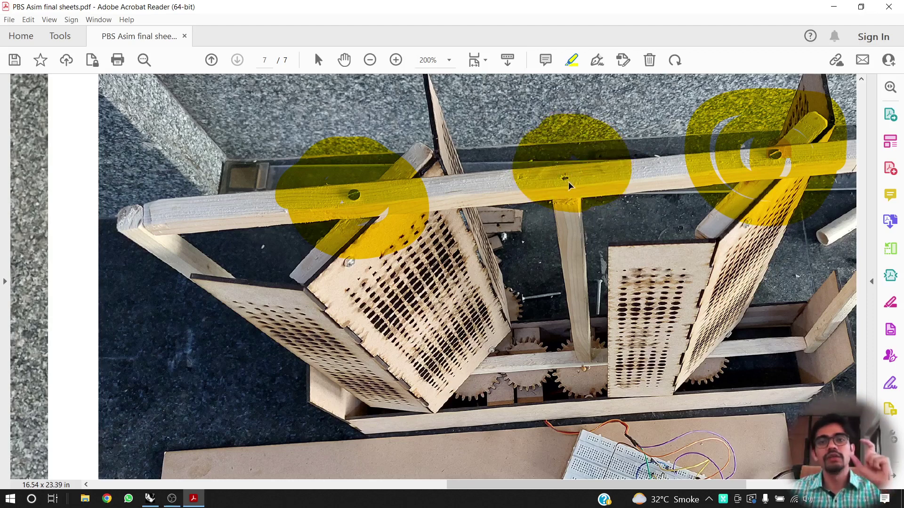
pyautogui.click(584, 124)
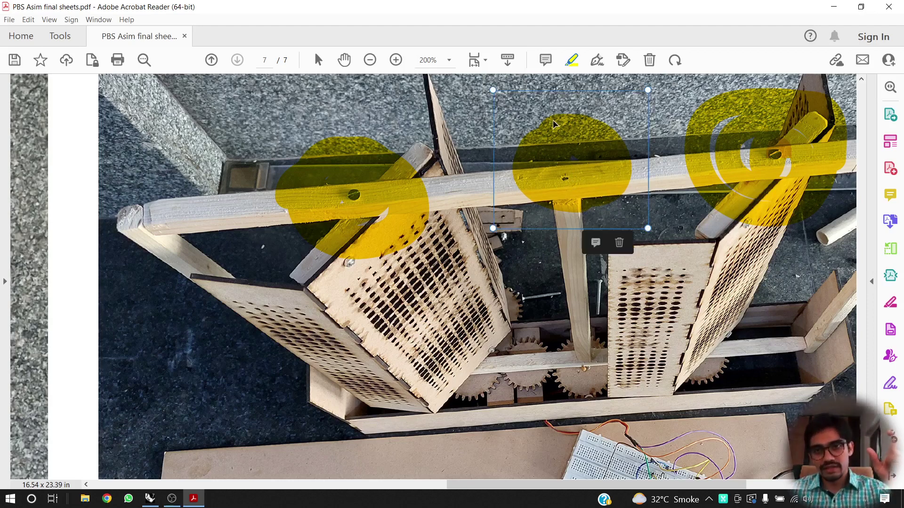
pyautogui.click(366, 191)
pyautogui.click(696, 142)
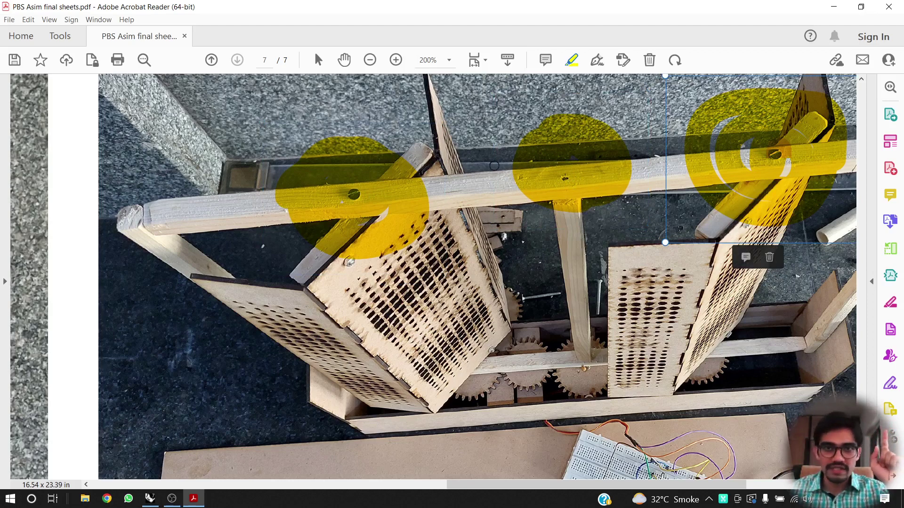
pyautogui.moveTo(494, 166)
pyautogui.mouseDown()
pyautogui.moveTo(490, 188)
pyautogui.moveTo(508, 162)
pyautogui.moveTo(440, 188)
pyautogui.moveTo(492, 172)
pyautogui.mouseUp()
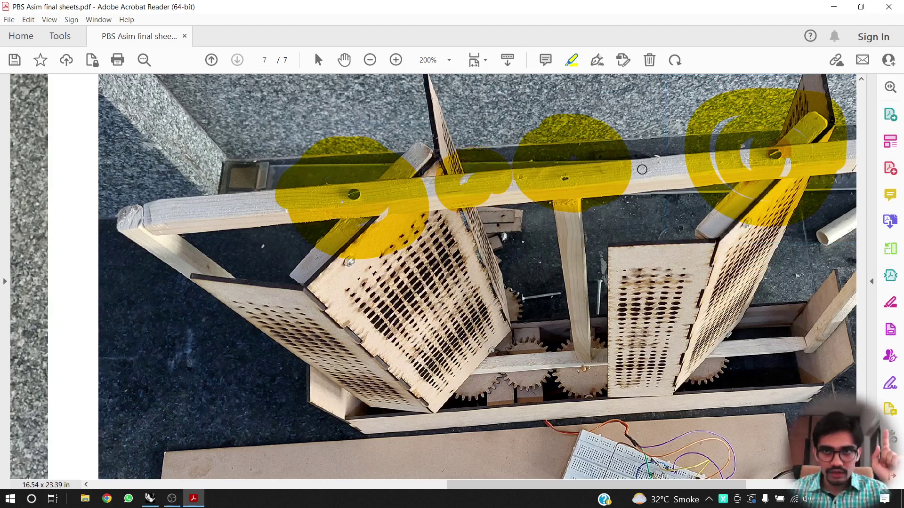
pyautogui.moveTo(642, 170)
pyautogui.mouseDown()
pyautogui.moveTo(668, 164)
pyautogui.moveTo(650, 161)
pyautogui.moveTo(645, 197)
pyautogui.mouseUp()
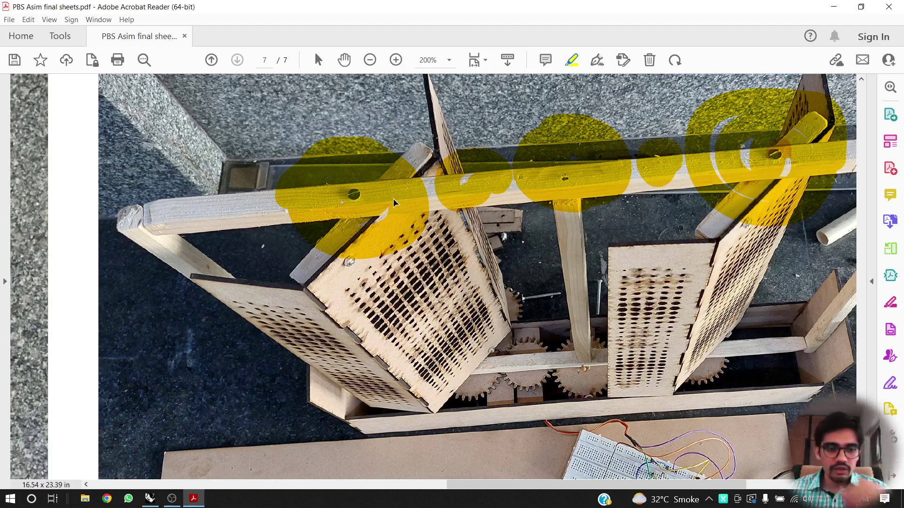
# Switch to Paint and sketch three large gear circles in a row with the pencil.
pyautogui.press('super')
pyautogui.write('paint')
pyautogui.press('Return')
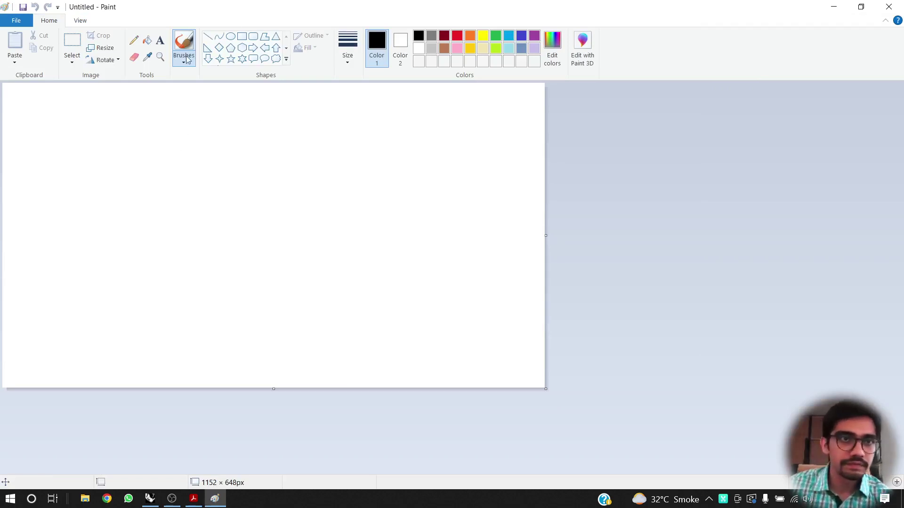
pyautogui.click(134, 41)
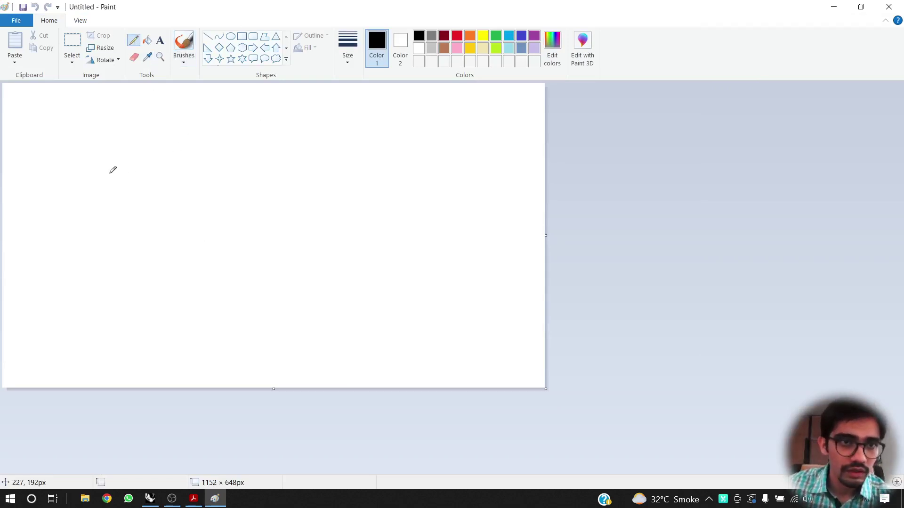
pyautogui.moveTo(83, 195)
pyautogui.mouseDown()
pyautogui.moveTo(105, 149)
pyautogui.moveTo(188, 202)
pyautogui.moveTo(88, 173)
pyautogui.mouseUp()
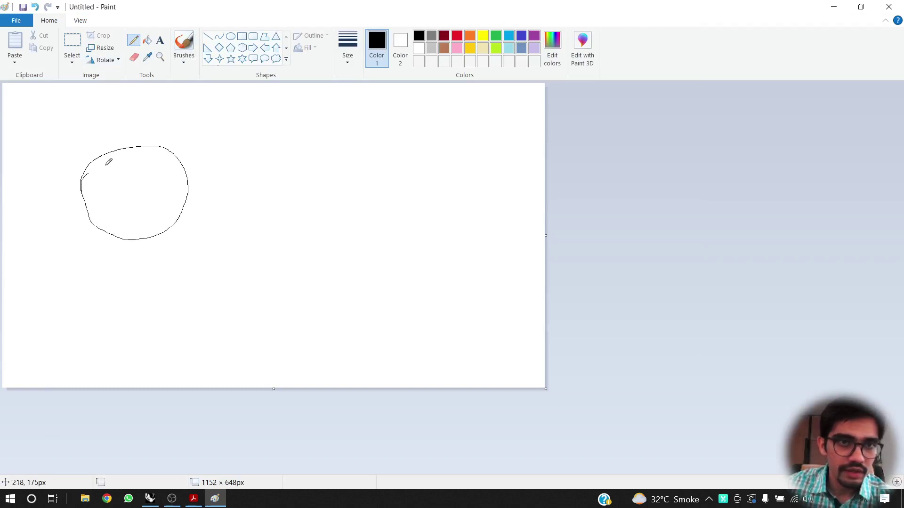
pyautogui.moveTo(291, 197)
pyautogui.mouseDown()
pyautogui.moveTo(303, 165)
pyautogui.moveTo(389, 216)
pyautogui.moveTo(284, 188)
pyautogui.mouseUp()
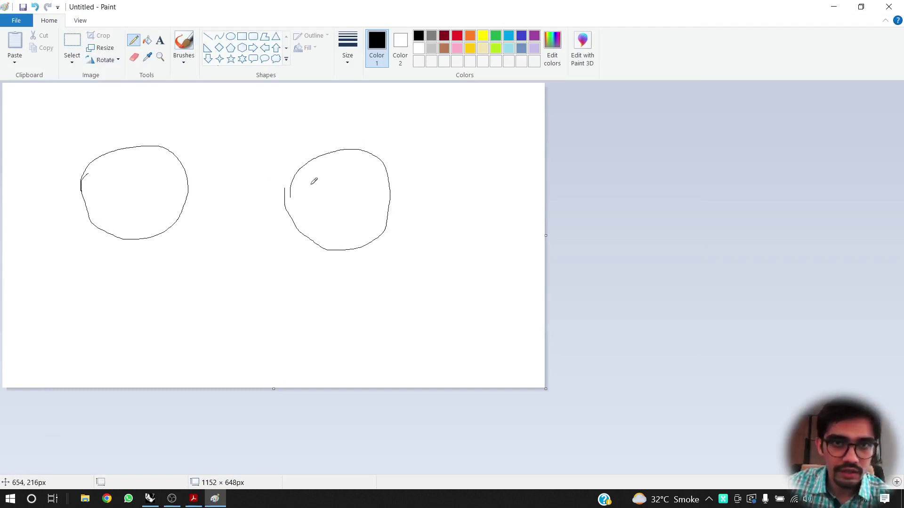
pyautogui.moveTo(455, 200)
pyautogui.mouseDown()
pyautogui.moveTo(500, 155)
pyautogui.moveTo(518, 247)
pyautogui.moveTo(454, 187)
pyautogui.mouseUp()
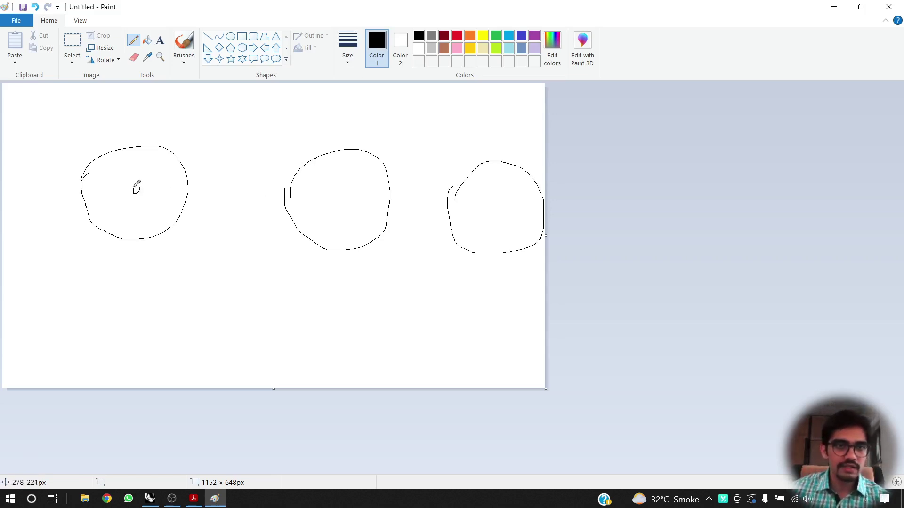
# Sketch bent panel profiles with pivot marks across the two outer circles, and a servo arm with a rotation arrow inside the middle one.
pyautogui.moveTo(55, 185)
pyautogui.mouseDown()
pyautogui.moveTo(212, 181)
pyautogui.moveTo(250, 221)
pyautogui.moveTo(154, 197)
pyautogui.moveTo(71, 210)
pyautogui.moveTo(40, 253)
pyautogui.moveTo(29, 236)
pyautogui.moveTo(24, 250)
pyautogui.mouseUp()
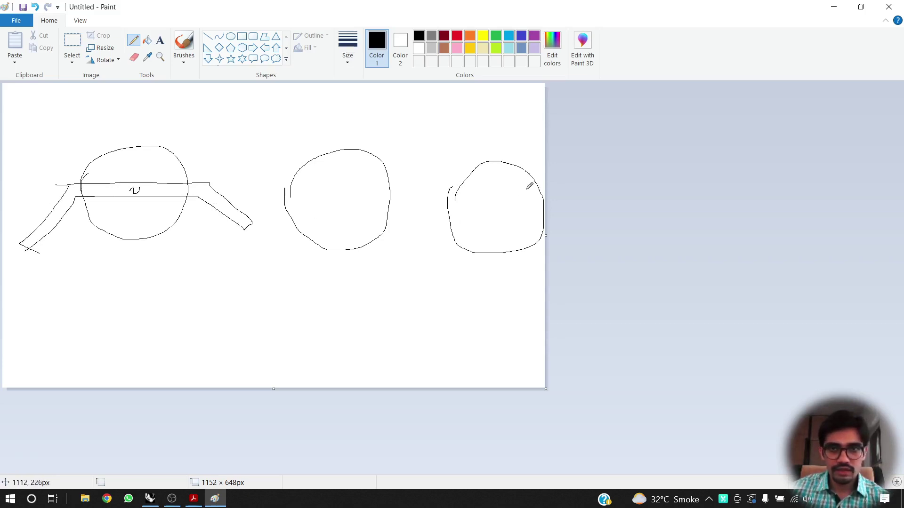
pyautogui.moveTo(539, 189)
pyautogui.mouseDown()
pyautogui.moveTo(453, 193)
pyautogui.moveTo(404, 248)
pyautogui.moveTo(447, 210)
pyautogui.moveTo(524, 205)
pyautogui.moveTo(542, 238)
pyautogui.moveTo(544, 215)
pyautogui.mouseUp()
pyautogui.moveTo(494, 196); pyautogui.dragTo(504, 201)
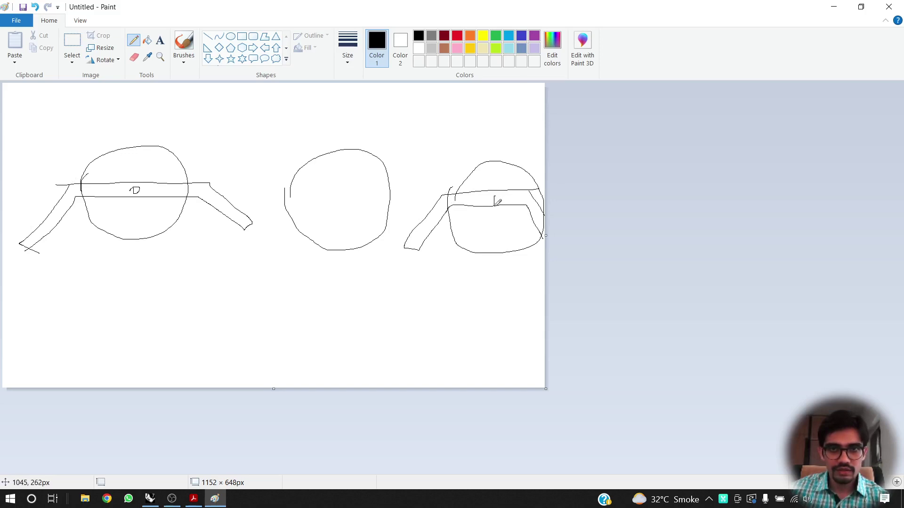
pyautogui.moveTo(344, 196)
pyautogui.mouseDown()
pyautogui.moveTo(311, 199)
pyautogui.moveTo(364, 198)
pyautogui.moveTo(353, 177)
pyautogui.moveTo(361, 187)
pyautogui.moveTo(346, 186)
pyautogui.mouseUp()
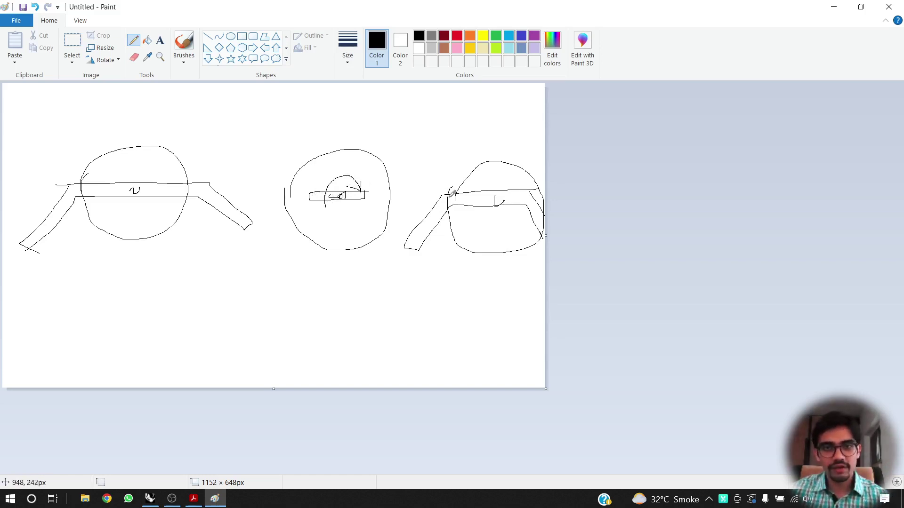
# Sketch the two intermediate gears, rotation arrows and the numbers 25 and 30, and close Paint without saving.
pyautogui.moveTo(449, 195)
pyautogui.mouseDown()
pyautogui.moveTo(422, 171)
pyautogui.moveTo(397, 197)
pyautogui.moveTo(445, 218)
pyautogui.moveTo(453, 184)
pyautogui.moveTo(410, 167)
pyautogui.moveTo(424, 171)
pyautogui.mouseUp()
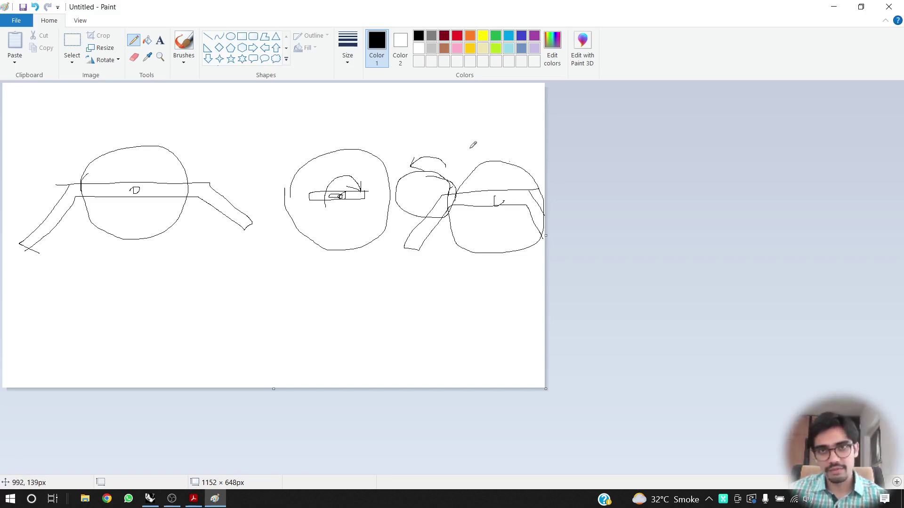
pyautogui.moveTo(470, 149)
pyautogui.mouseDown()
pyautogui.moveTo(510, 146)
pyautogui.moveTo(498, 148)
pyautogui.mouseUp()
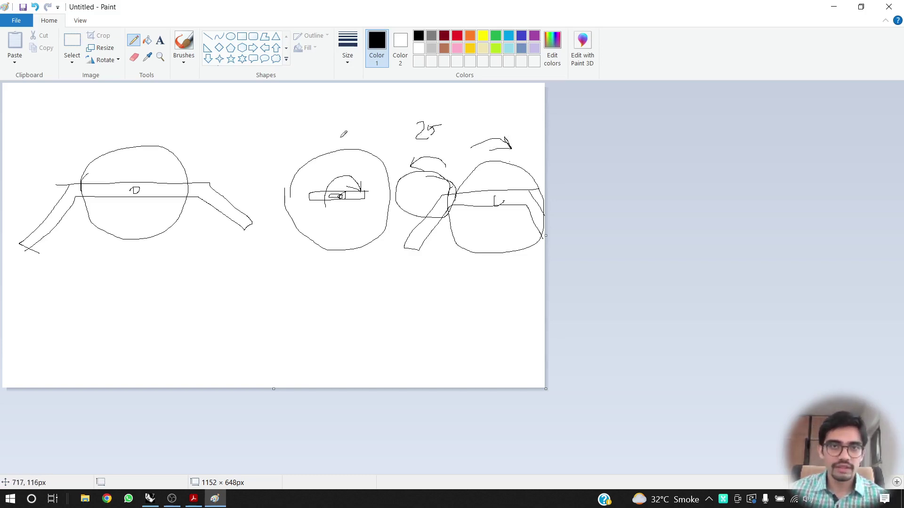
pyautogui.moveTo(330, 133)
pyautogui.mouseDown()
pyautogui.moveTo(346, 131)
pyautogui.moveTo(346, 144)
pyautogui.moveTo(365, 132)
pyautogui.mouseUp()
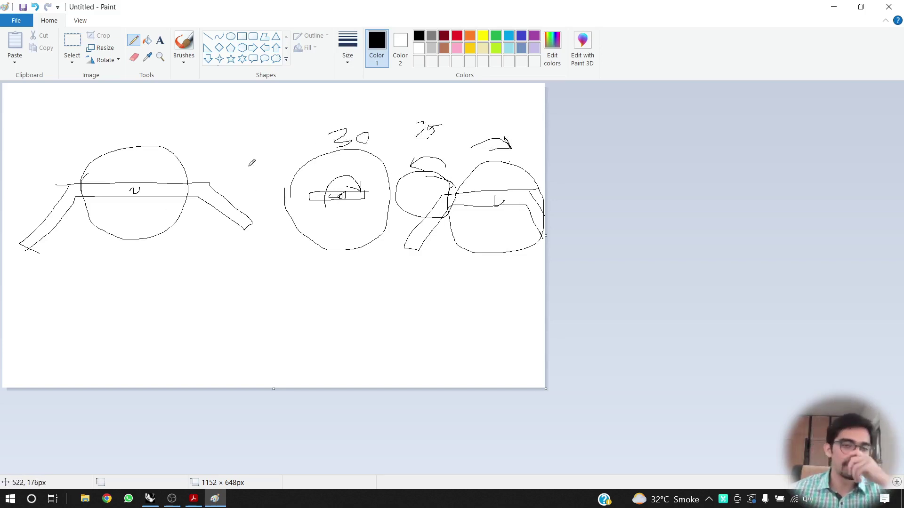
pyautogui.moveTo(273, 182)
pyautogui.mouseDown()
pyautogui.moveTo(238, 210)
pyautogui.moveTo(269, 166)
pyautogui.moveTo(236, 116)
pyautogui.moveTo(231, 132)
pyautogui.mouseUp()
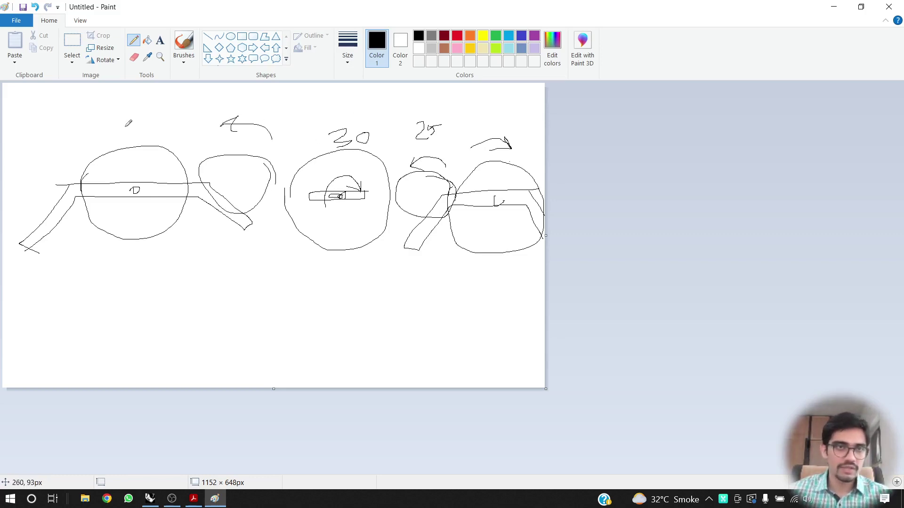
pyautogui.moveTo(116, 125)
pyautogui.mouseDown()
pyautogui.moveTo(159, 122)
pyautogui.moveTo(148, 121)
pyautogui.mouseUp()
pyautogui.click(888, 6)
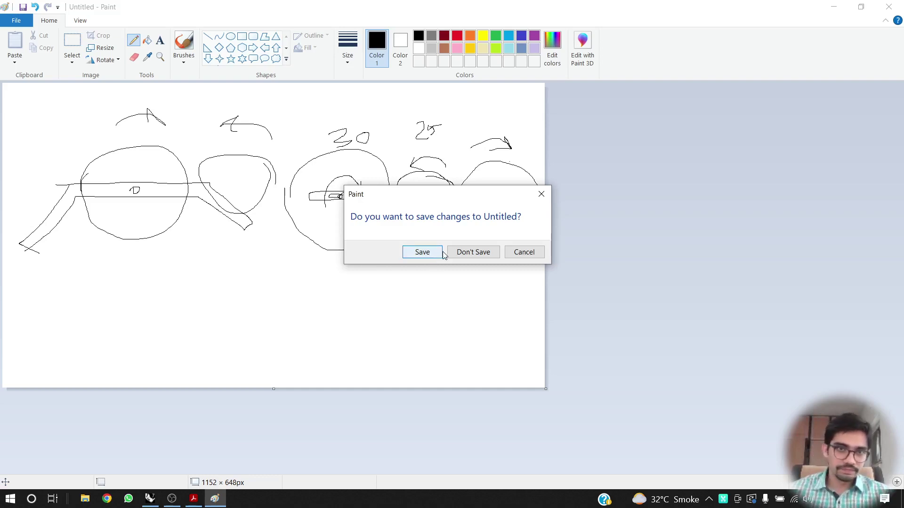
pyautogui.click(471, 252)
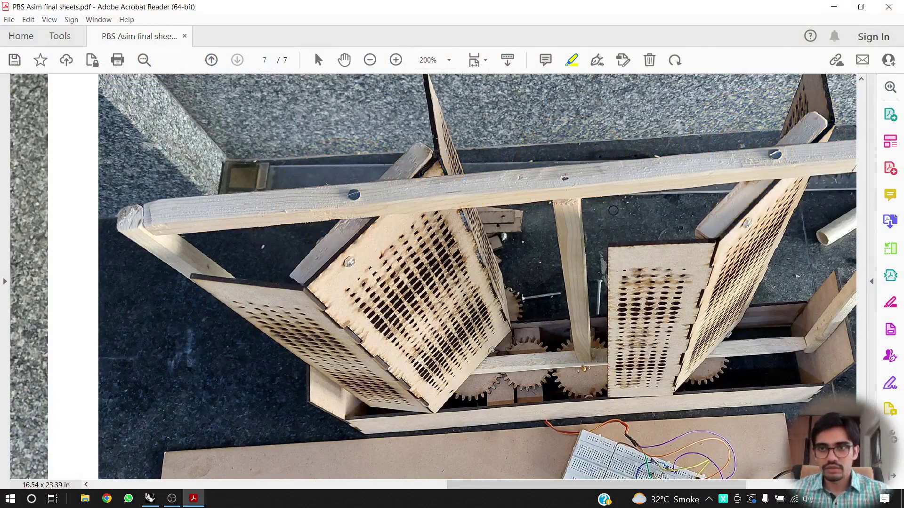
# Review the gear scripts and laser cutting drawings on the physical model sheet, and the Arduino motor prototype sheet.
pyautogui.keyDown('ctrl'); pyautogui.scroll(-6, 562, 214); pyautogui.keyUp('ctrl')
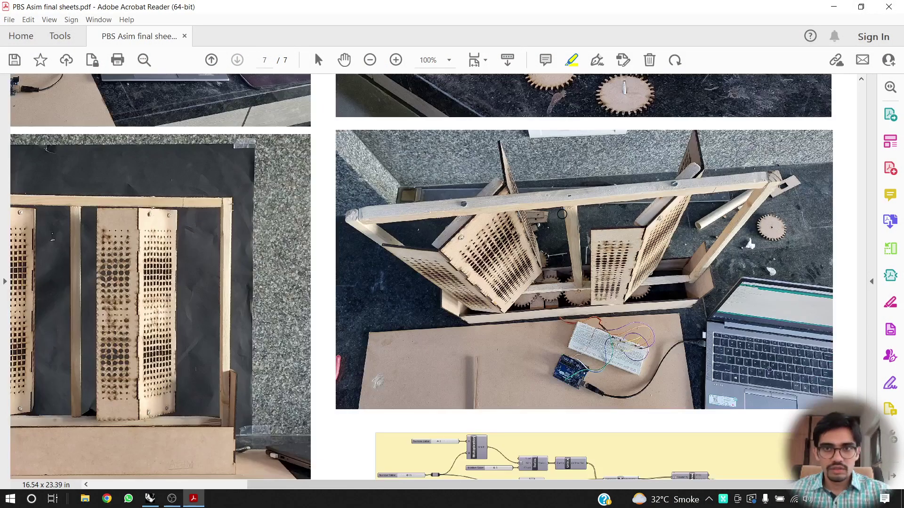
pyautogui.keyDown('ctrl'); pyautogui.scroll(2, 525, 256); pyautogui.keyUp('ctrl')
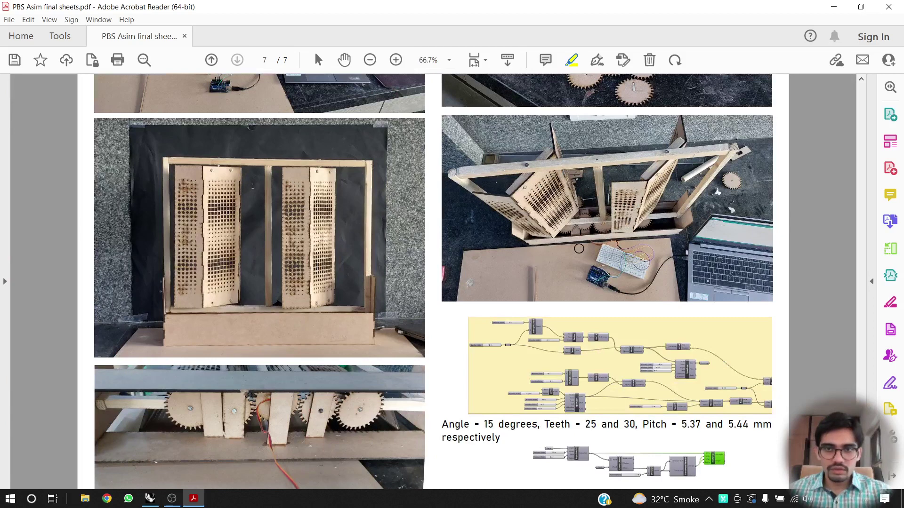
pyautogui.scroll(-5, 578, 247)
pyautogui.scroll(-1, 578, 247)
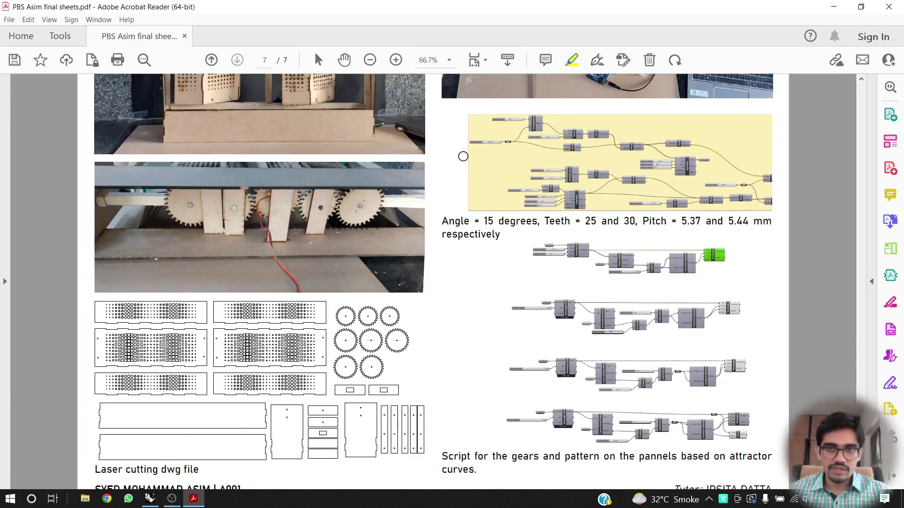
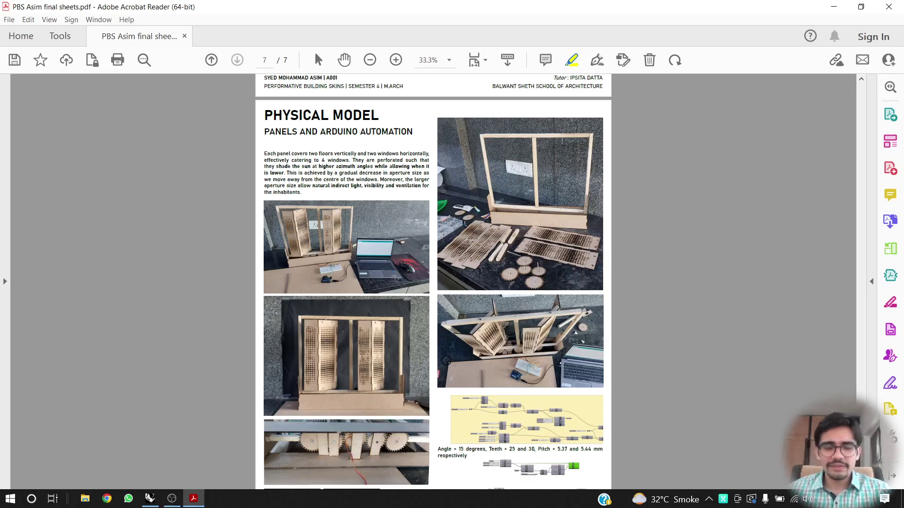
pyautogui.scroll(15, 446, 361)
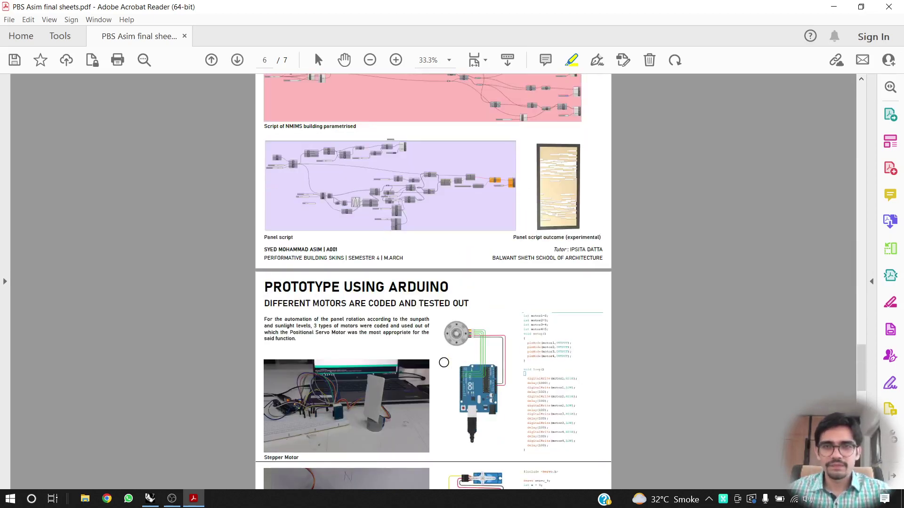
pyautogui.scroll(-3, 444, 362)
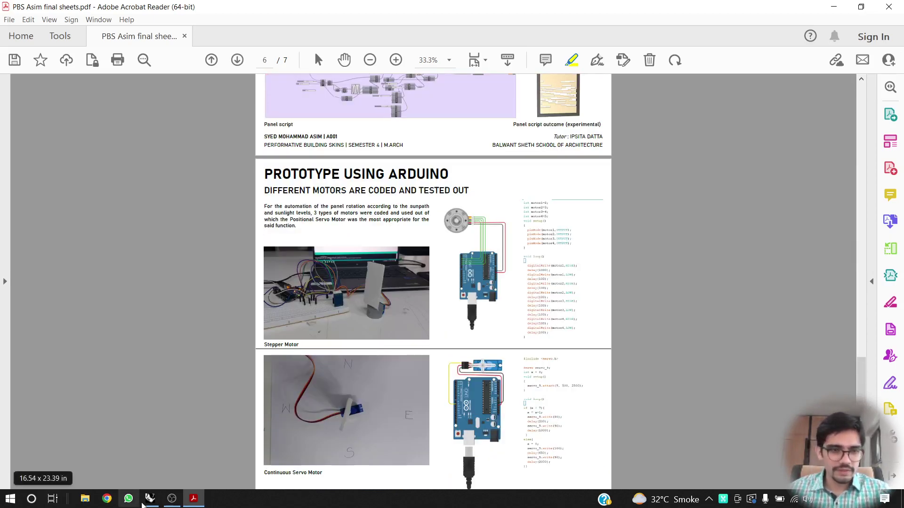
# Switch to Rhinoceros and examine the full laser cutting layout of panels, box parts and gears in the Perspective view.
pyautogui.click(150, 499)
pyautogui.scroll(-10, 400, 264)
pyautogui.scroll(12, 386, 223)
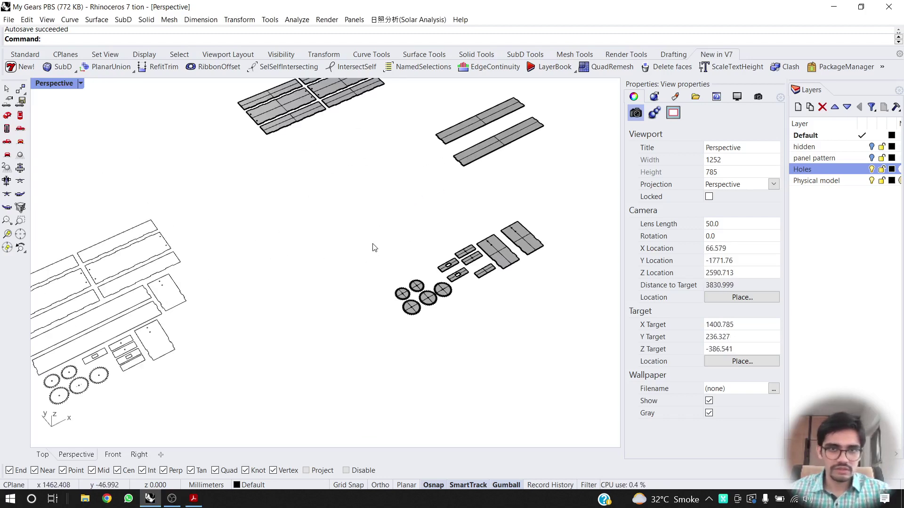
pyautogui.moveTo(373, 244); pyautogui.dragTo(320, 295, button='right')
pyautogui.scroll(-8, 410, 231)
pyautogui.scroll(5, 288, 313)
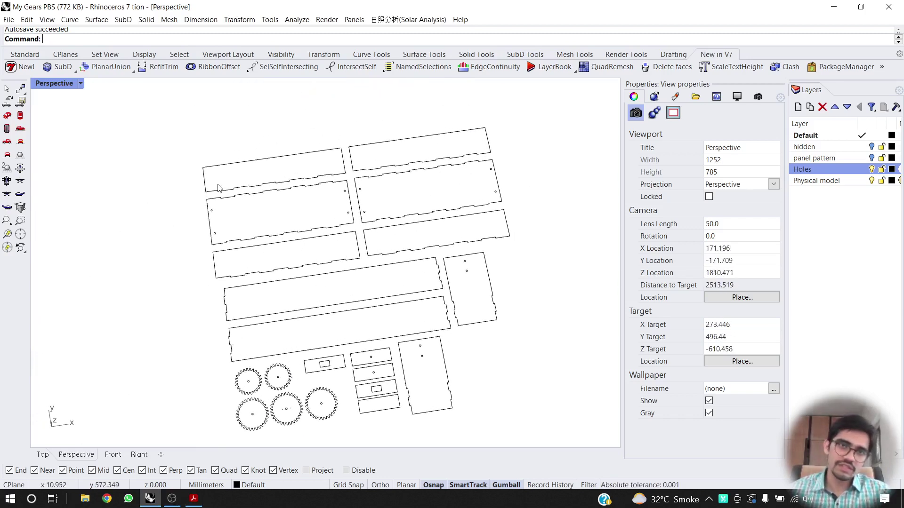
# Inspect and select the small pivot holes at the left end of the wide notched panel outline.
pyautogui.scroll(3, 217, 188)
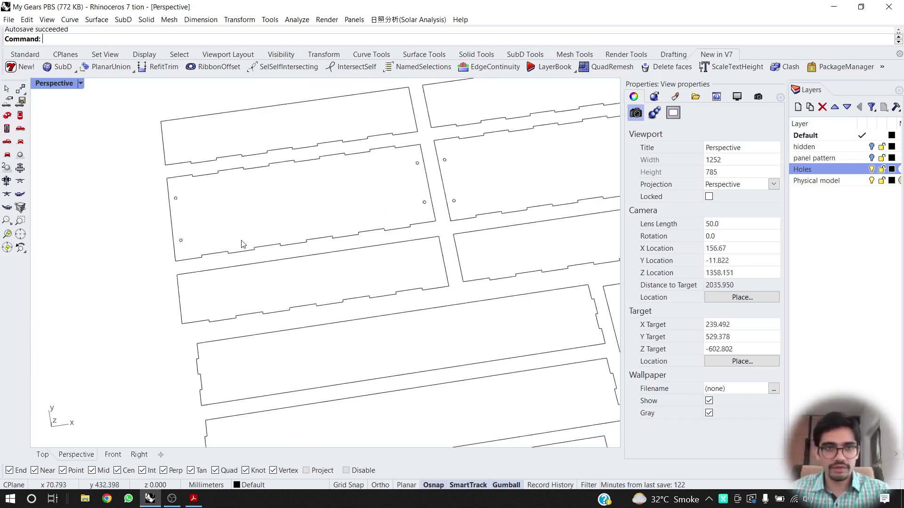
pyautogui.scroll(4, 138, 186)
pyautogui.click(159, 176)
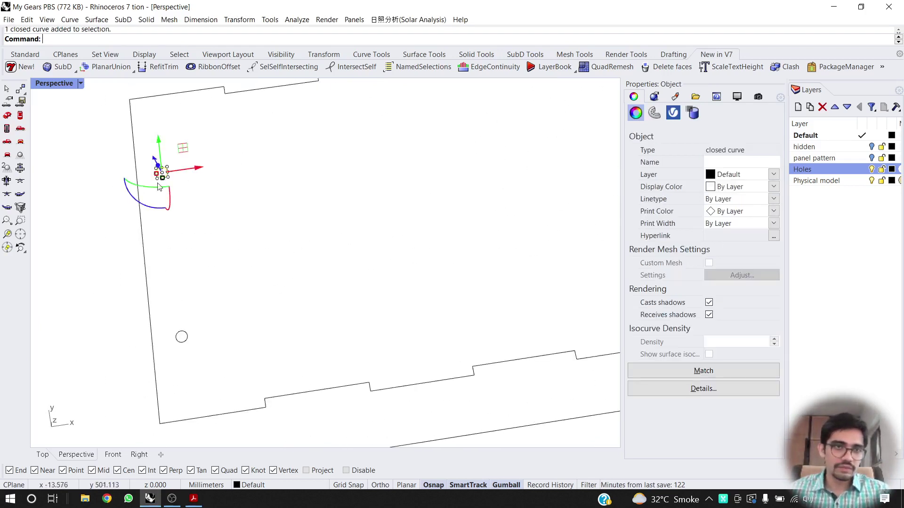
pyautogui.scroll(-5, 249, 215)
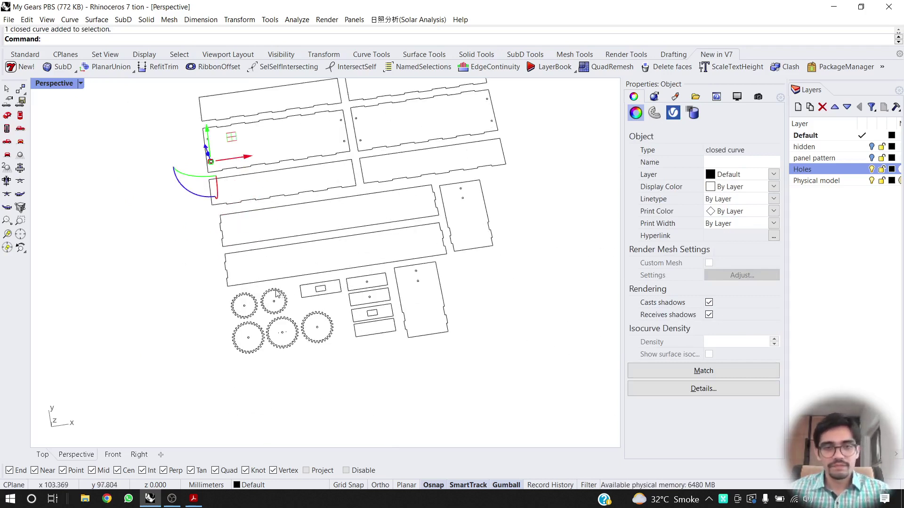
# Inspect the gear outlines in the cutting layout, selecting and then deselecting the upper small gear.
pyautogui.scroll(5, 283, 321)
pyautogui.click(281, 312)
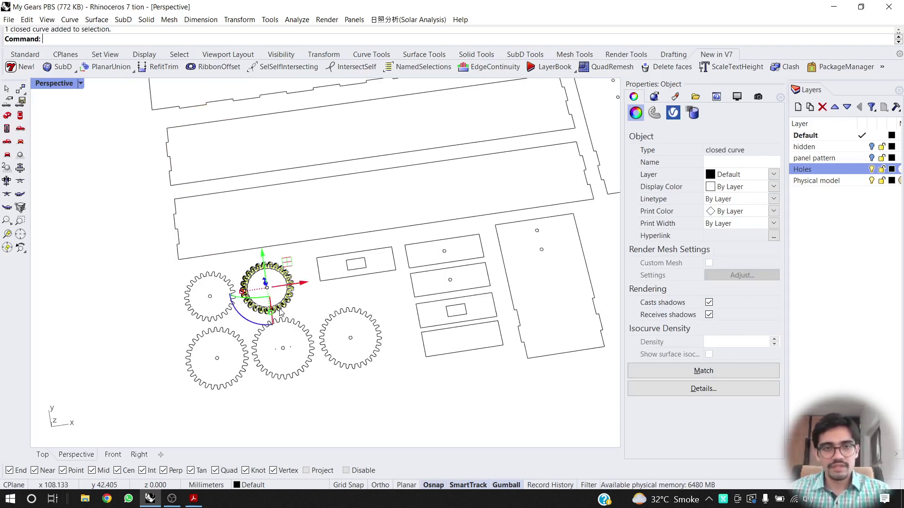
pyautogui.click(339, 301)
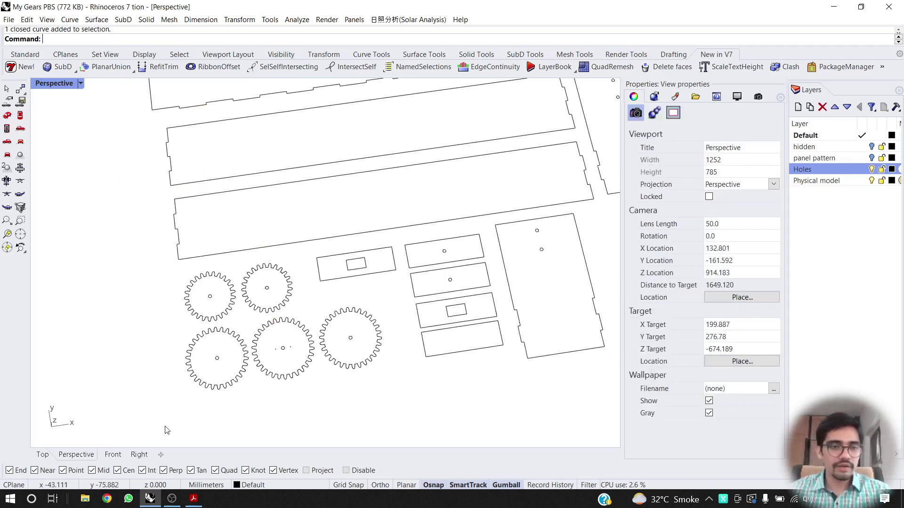
# Open Grasshopper with the PBS physical model script and maximize its window.
pyautogui.click(150, 499)
pyautogui.click(150, 500)
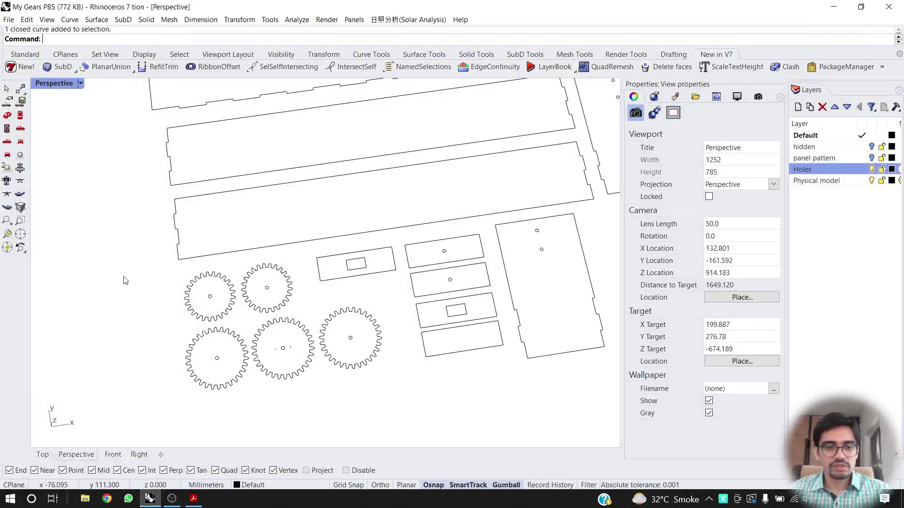
pyautogui.write('Grasshopper')
pyautogui.press('Return')
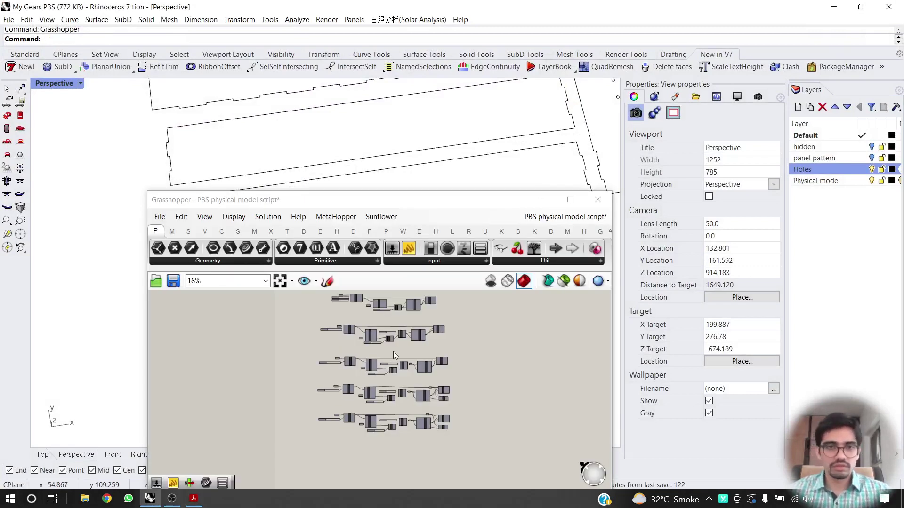
pyautogui.click(570, 200)
pyautogui.scroll(1, 215, 157)
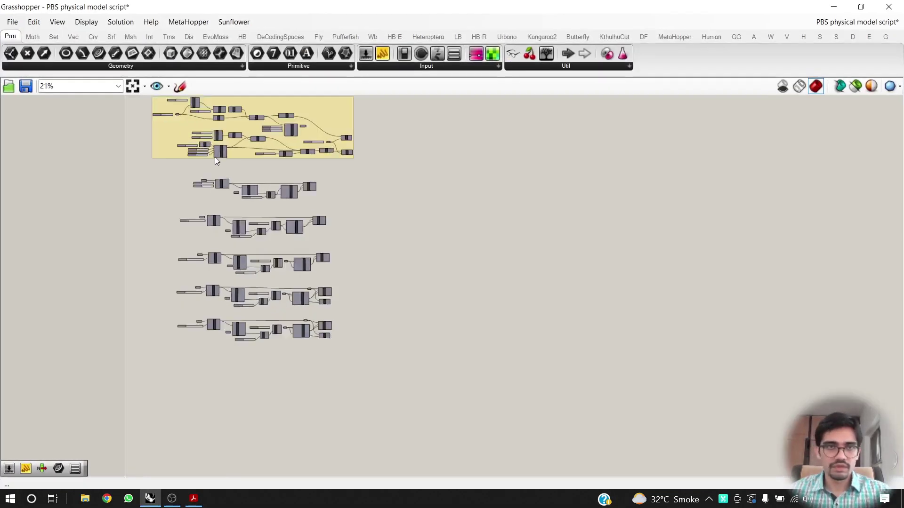
# Select the 25-tooth SpurGear component in the script and shrink the Grasshopper window to see the gear preview over the layout.
pyautogui.scroll(10, 215, 156)
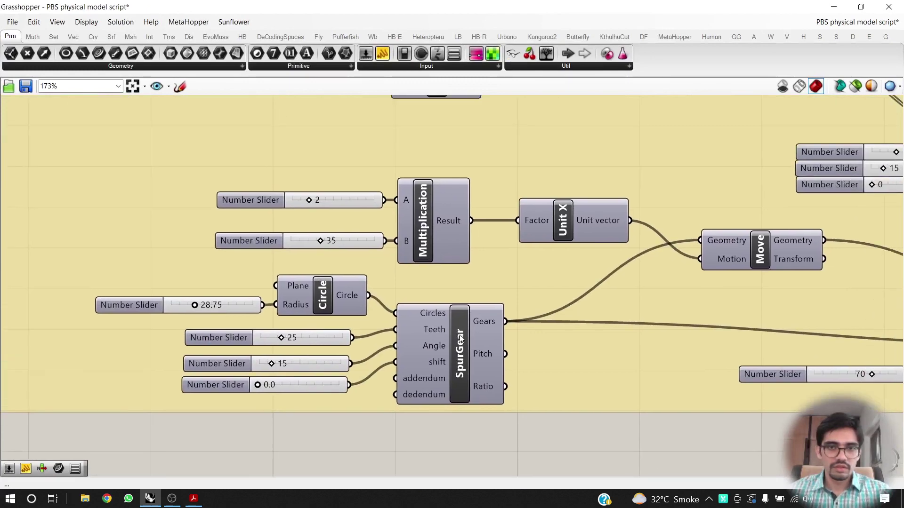
pyautogui.click(460, 338)
pyautogui.scroll(1, 461, 338)
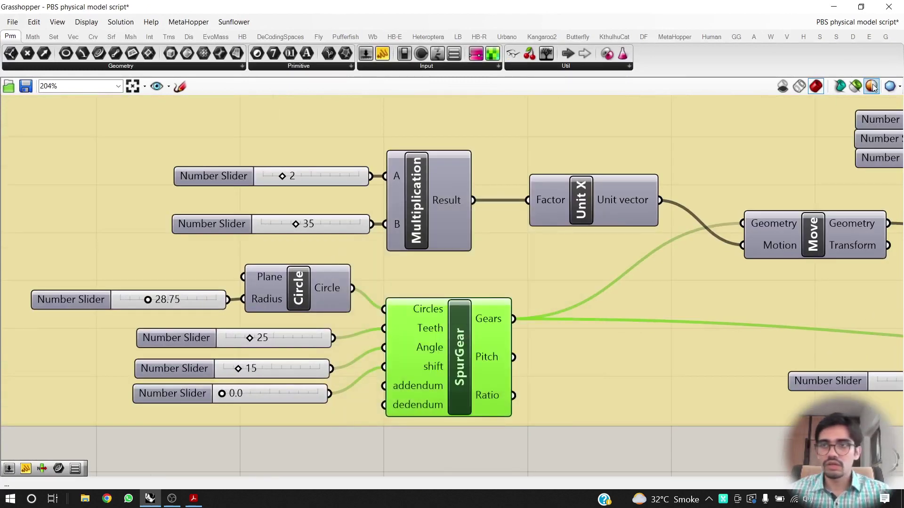
pyautogui.doubleClick(428, 4)
pyautogui.scroll(5, 215, 345)
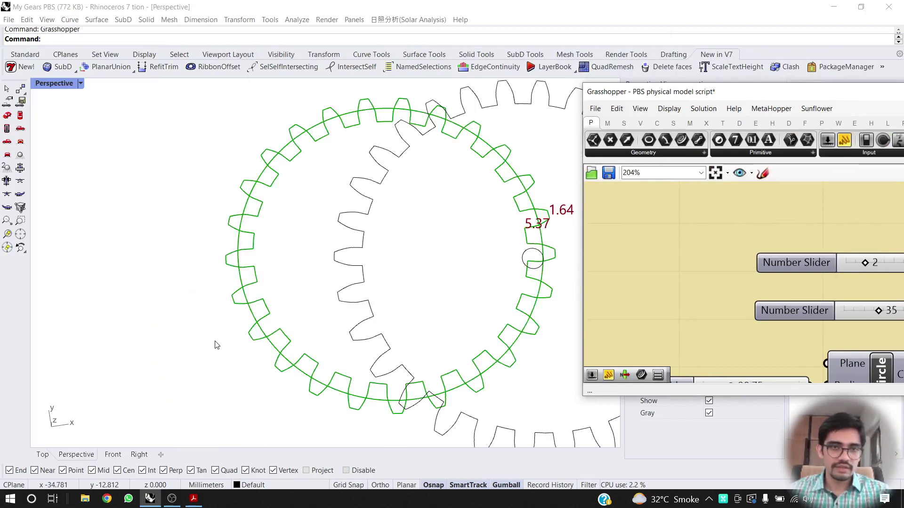
# Examine the previewed 25-tooth gear, its dimension labels and the surrounding gear outlines in the Perspective view.
pyautogui.keyDown('shift'); pyautogui.moveTo(342, 287); pyautogui.dragTo(308, 305, button='right'); pyautogui.keyUp('shift')
pyautogui.scroll(4, 319, 352)
pyautogui.scroll(-3, 321, 355)
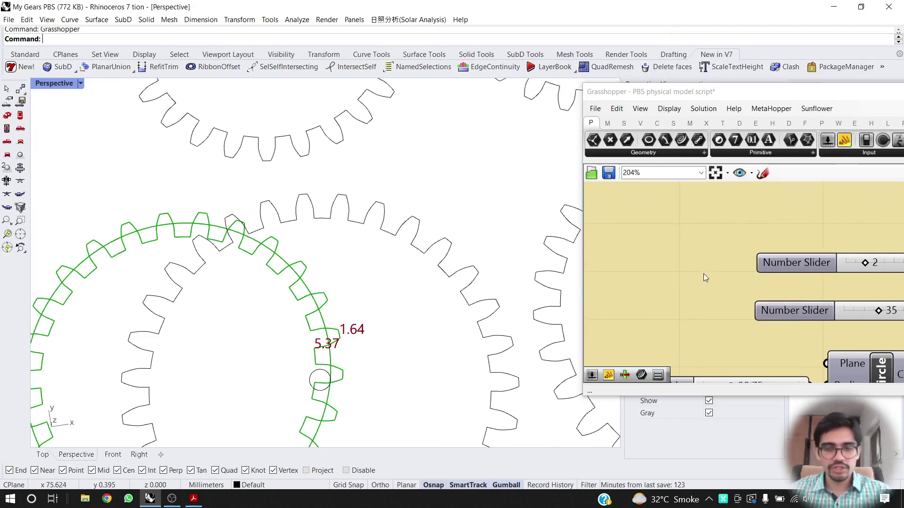
pyautogui.scroll(-1, 704, 275)
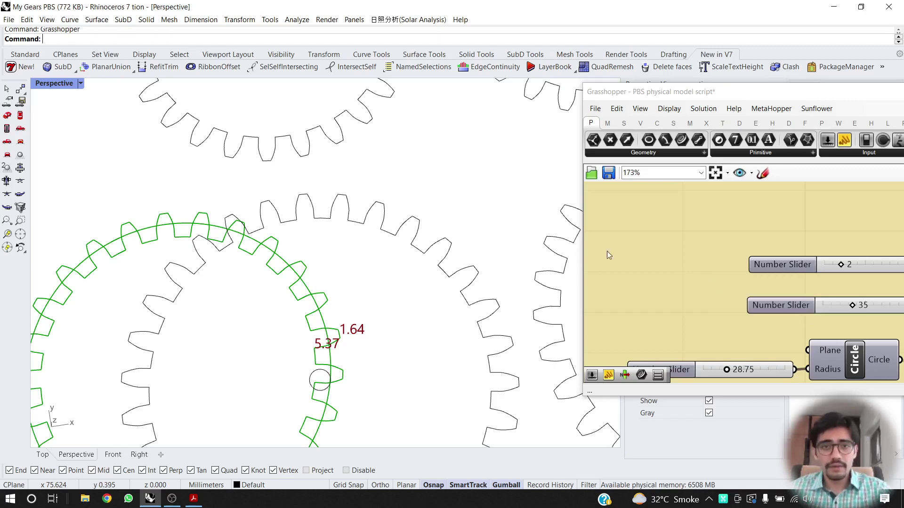
pyautogui.scroll(-5, 491, 221)
pyautogui.scroll(-3, 467, 207)
pyautogui.scroll(4, 527, 182)
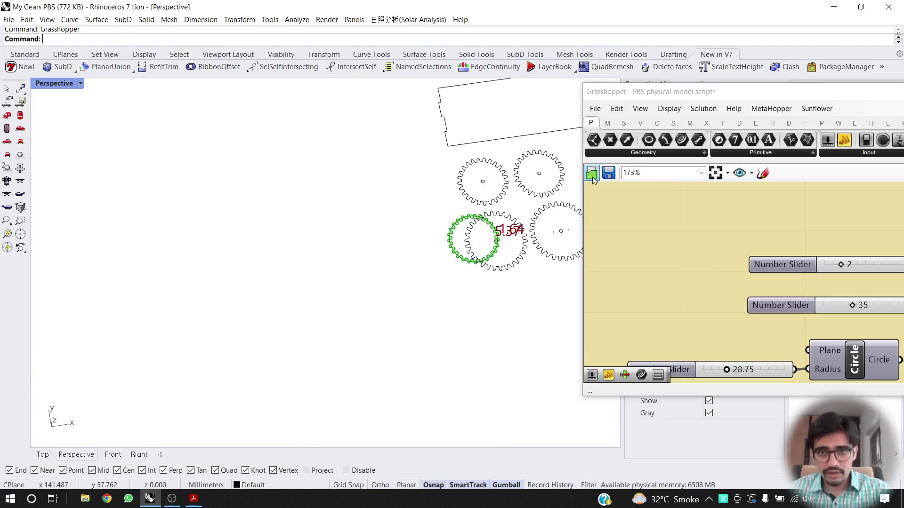
pyautogui.scroll(15, 526, 184)
pyautogui.scroll(-7, 379, 184)
pyautogui.scroll(2, 409, 276)
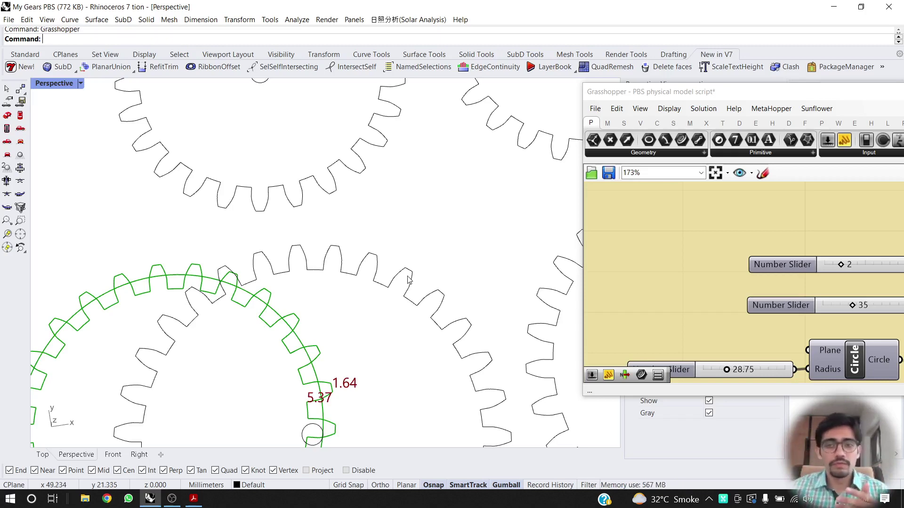
pyautogui.scroll(-4, 408, 279)
pyautogui.scroll(8, 394, 320)
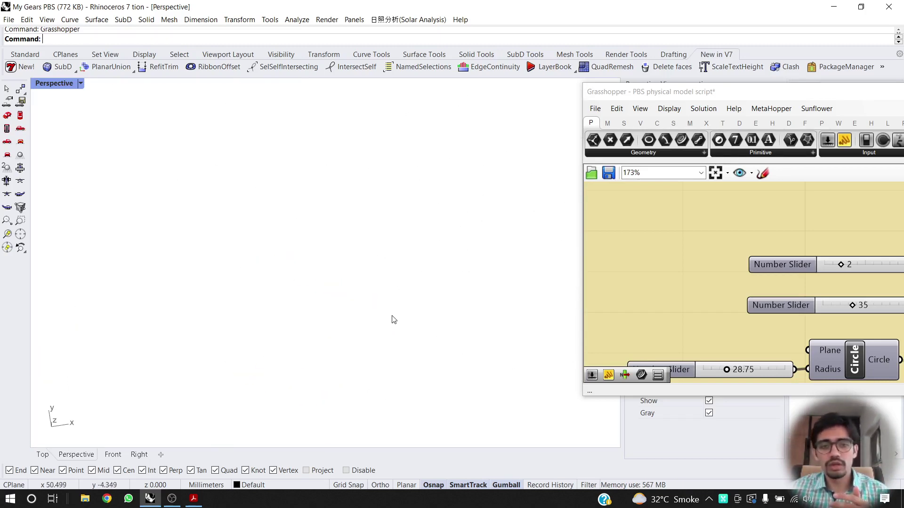
pyautogui.scroll(-3, 394, 320)
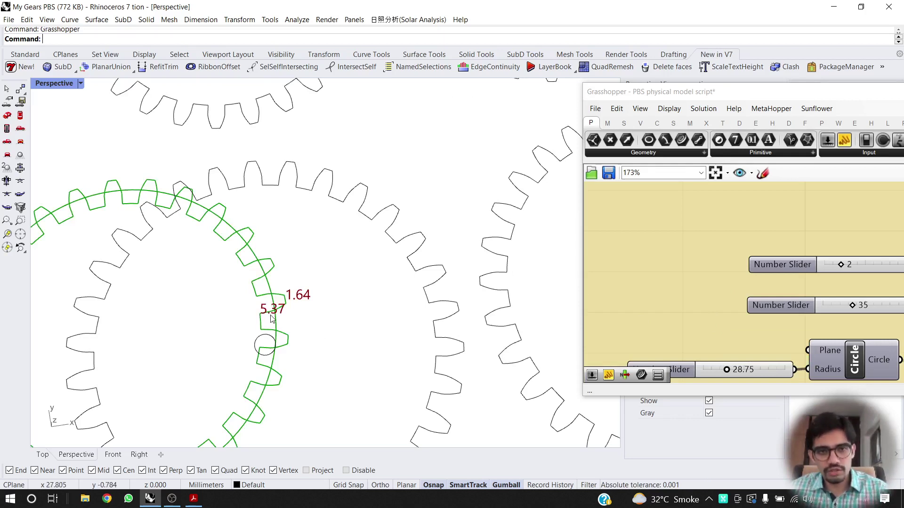
pyautogui.scroll(-5, 270, 322)
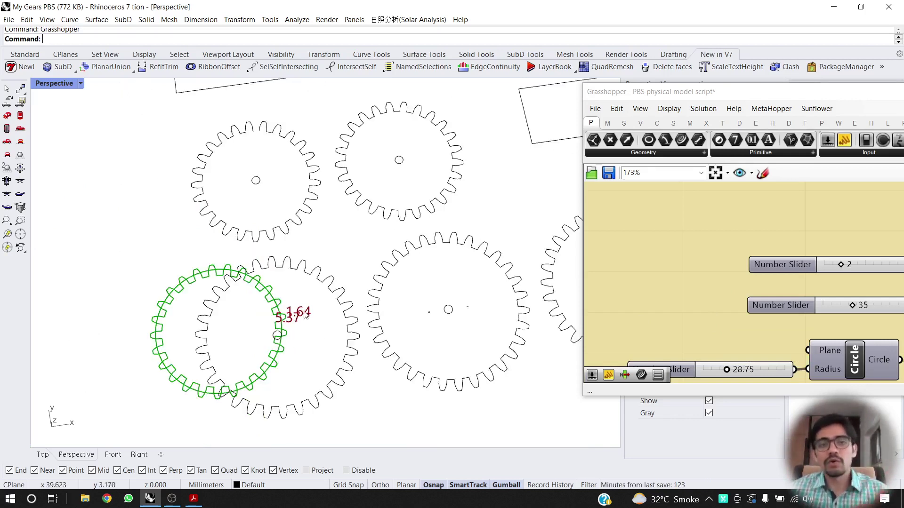
# Turn on the preview of the 30-tooth SpurGear component and shift the Grasshopper window clear of the gears.
pyautogui.scroll(-4, 763, 269)
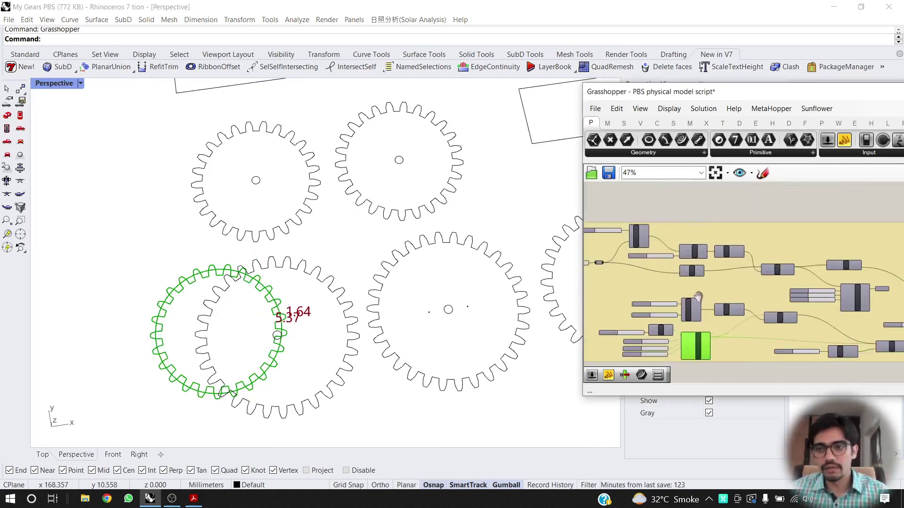
pyautogui.click(814, 319)
pyautogui.middleClick(813, 318)
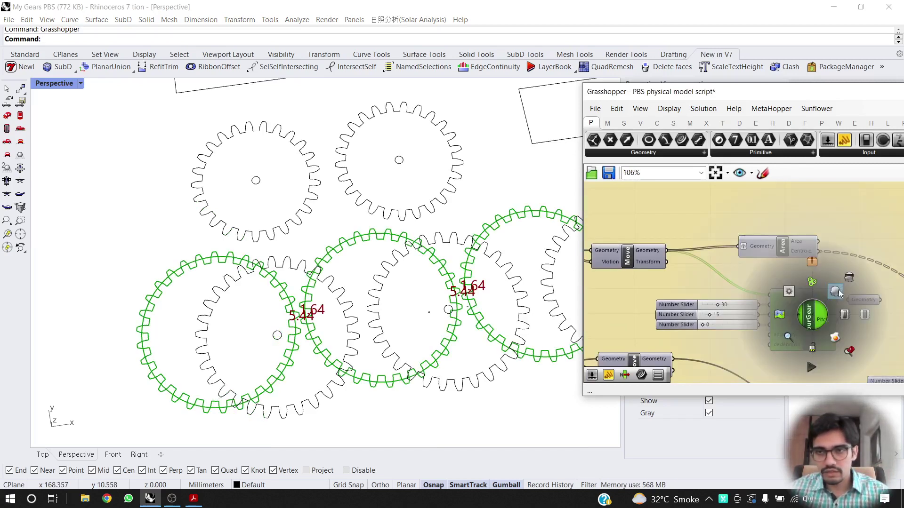
pyautogui.click(836, 292)
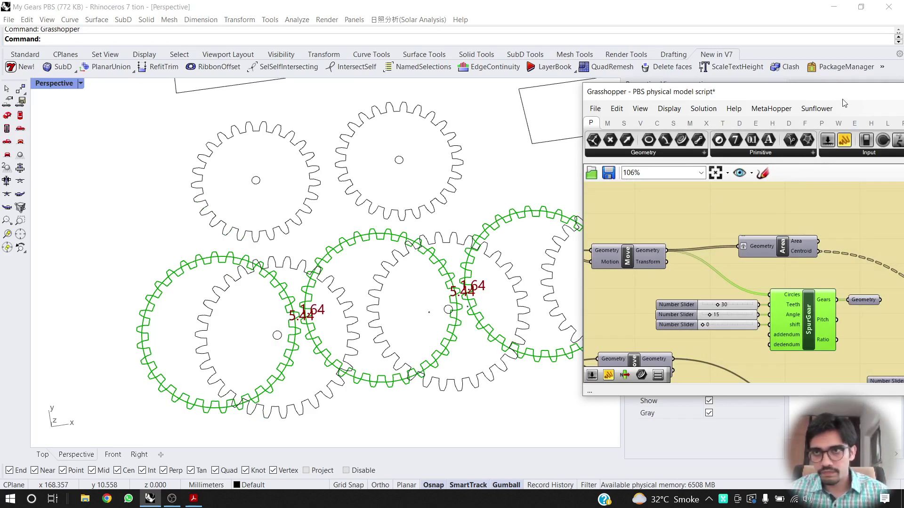
pyautogui.moveTo(851, 91); pyautogui.dragTo(798, 120)
# Compare the dimension labels of the two previewed gear sizes and reselect the 25-tooth SpurGear component.
pyautogui.scroll(5, 263, 333)
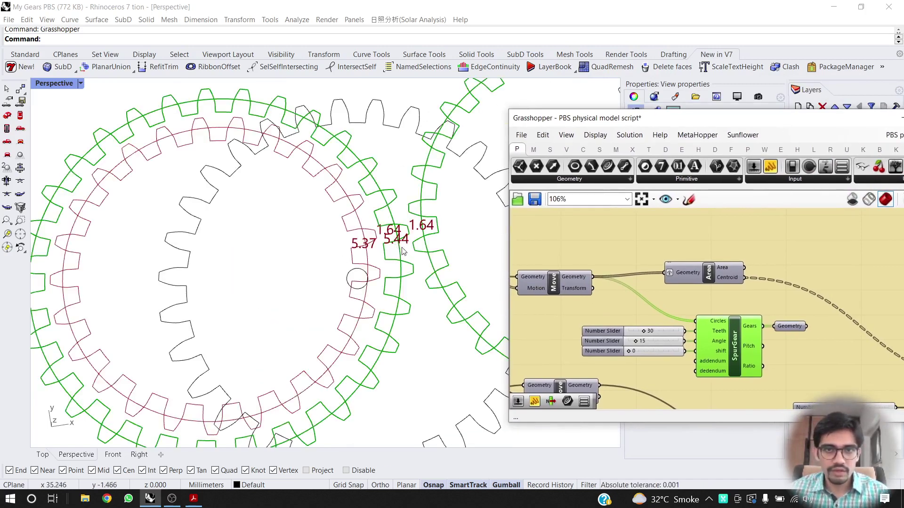
pyautogui.scroll(-4, 756, 292)
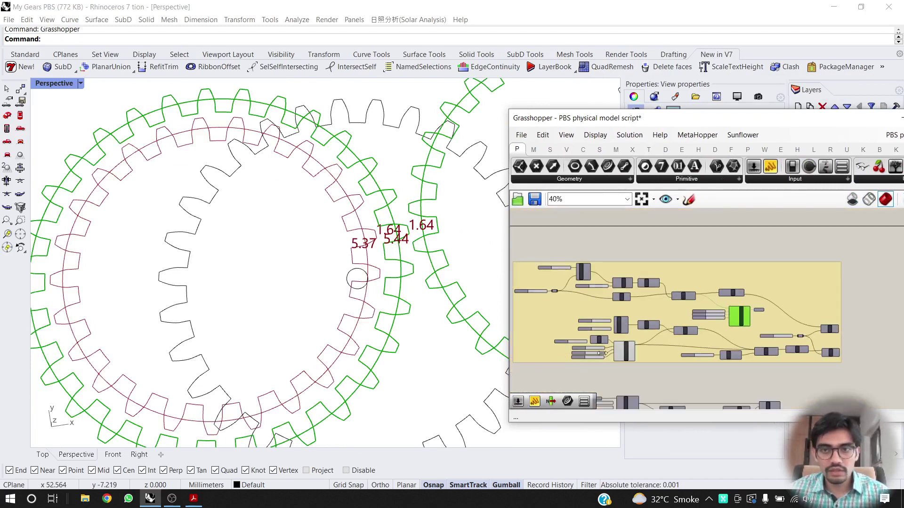
pyautogui.scroll(2, 607, 351)
pyautogui.click(639, 347)
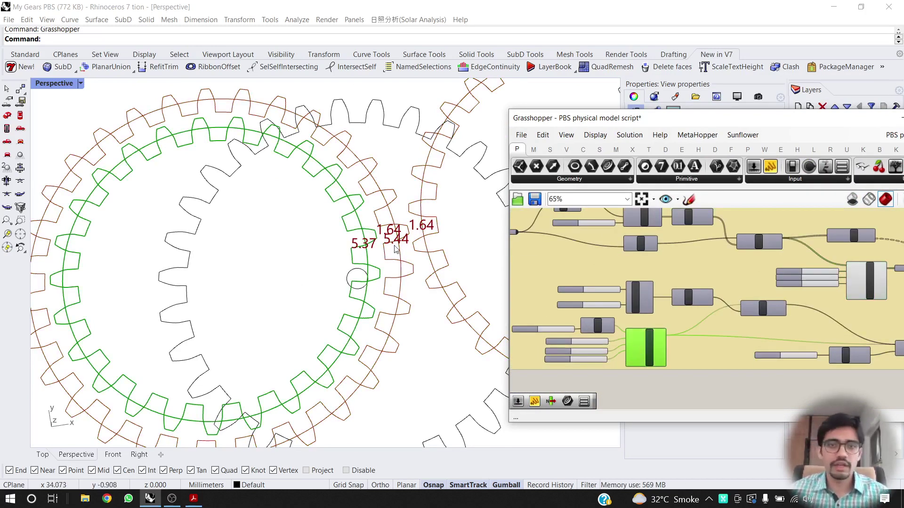
# Set the smaller SpurGear's Teeth value to 24.
pyautogui.scroll(-5, 383, 254)
pyautogui.scroll(4, 615, 349)
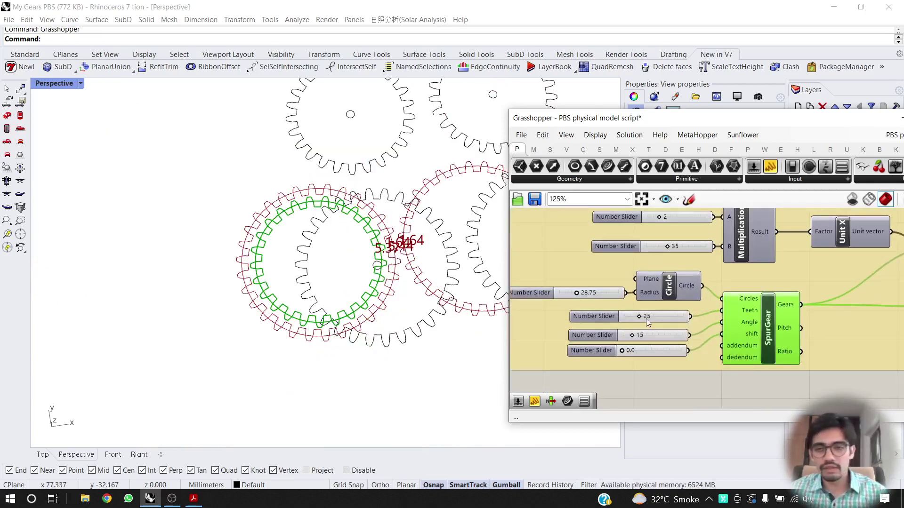
pyautogui.scroll(3, 641, 324)
pyautogui.moveTo(634, 313); pyautogui.dragTo(633, 312)
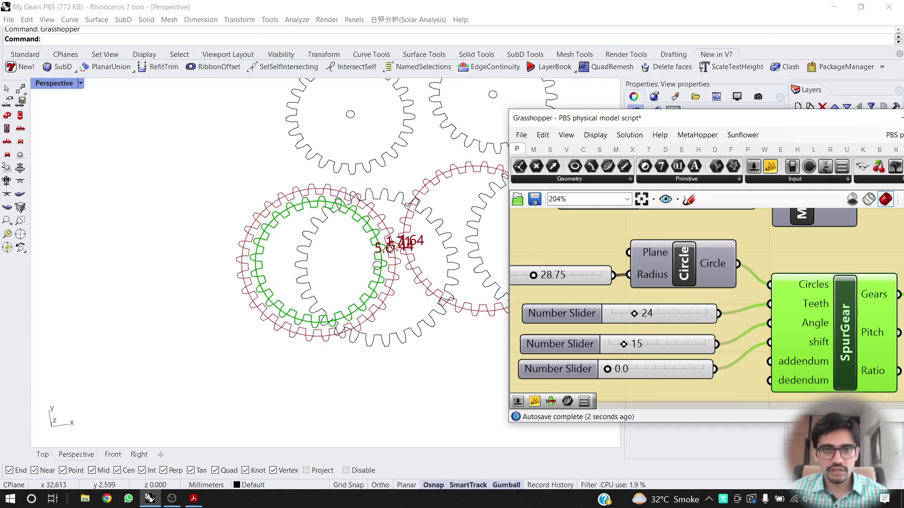
# Compare the tooth dimensions of the previewed gears and set the smaller SpurGear's Teeth value back to 25.
pyautogui.scroll(3, 414, 263)
pyautogui.scroll(-5, 379, 260)
pyautogui.scroll(5, 347, 269)
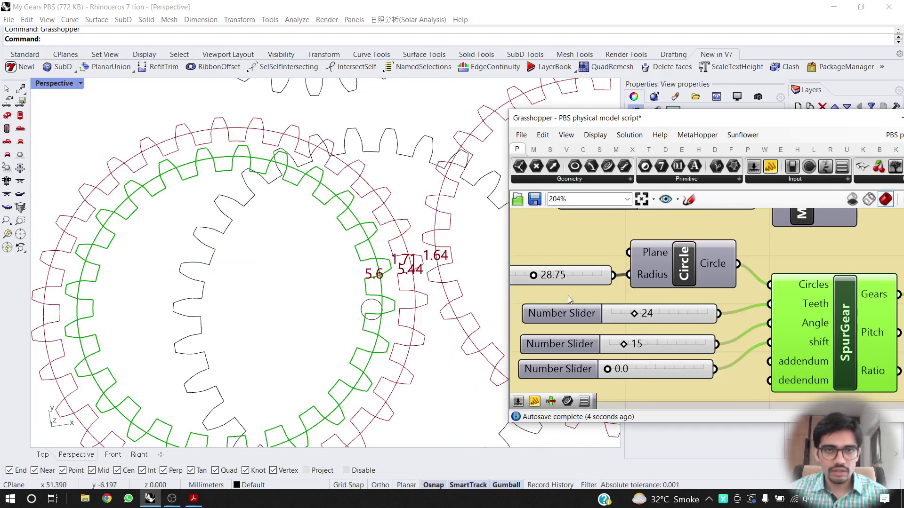
pyautogui.moveTo(634, 313)
pyautogui.mouseDown()
pyautogui.moveTo(621, 314)
pyautogui.moveTo(634, 312)
pyautogui.mouseUp()
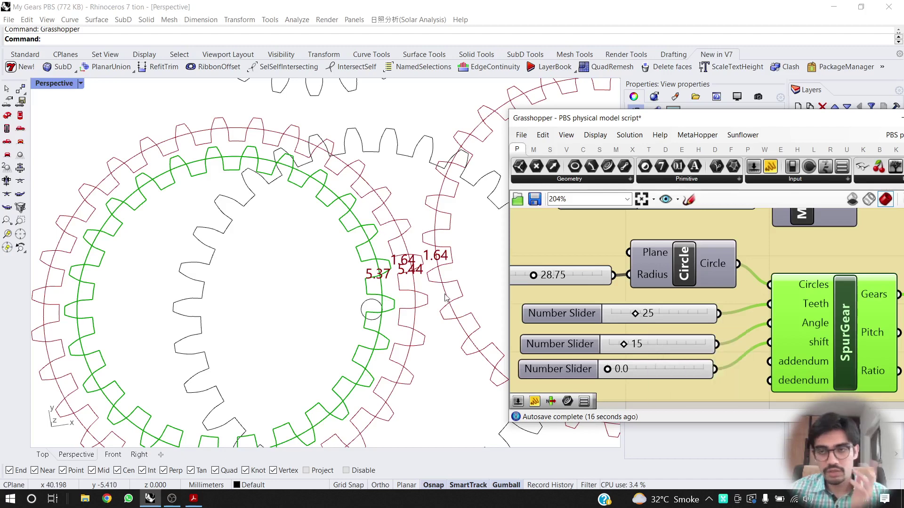
# Turn off the preview of the 25-tooth SpurGear component.
pyautogui.scroll(-3, 638, 308)
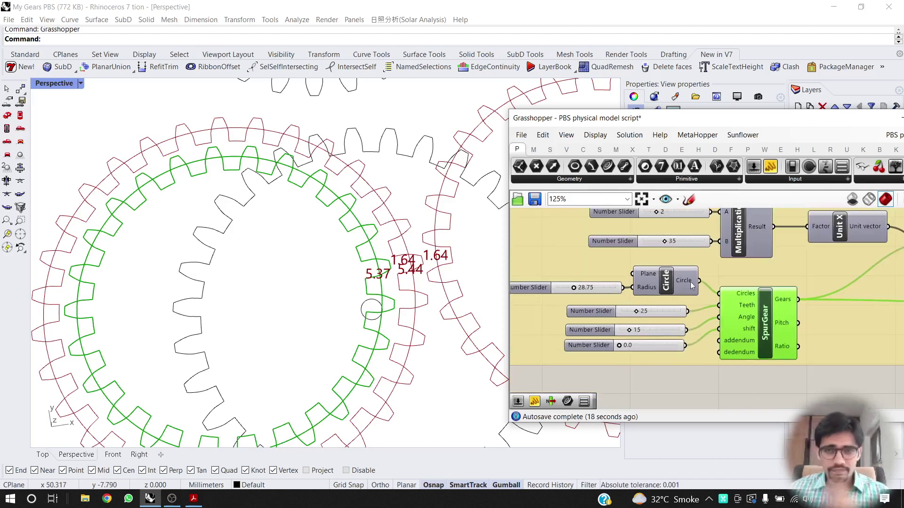
pyautogui.scroll(-3, 732, 318)
pyautogui.middleClick(755, 321)
pyautogui.click(789, 286)
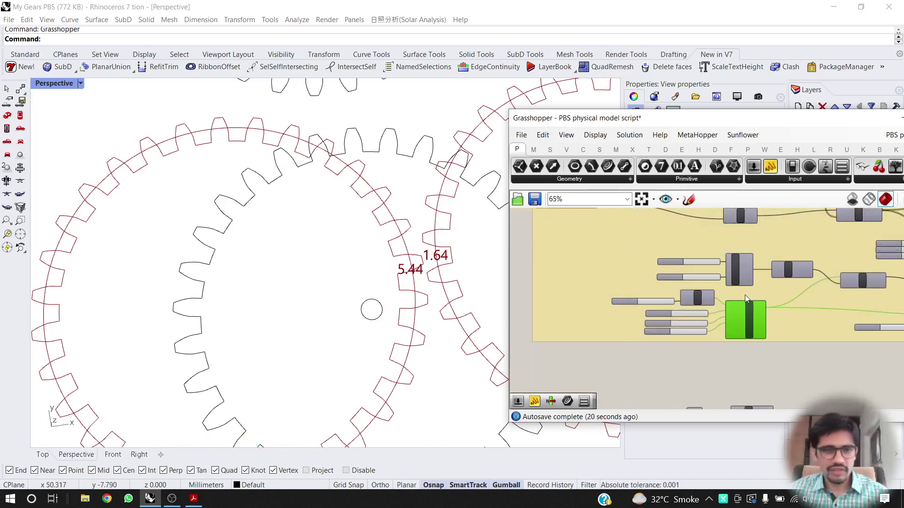
# Select the 30-tooth SpurGear component in the script and turn off its preview.
pyautogui.scroll(-4, 744, 294)
pyautogui.moveTo(832, 273); pyautogui.dragTo(708, 309, button='right')
pyautogui.scroll(5, 708, 309)
pyautogui.click(706, 313)
pyautogui.scroll(1, 708, 316)
pyautogui.middleClick(709, 322)
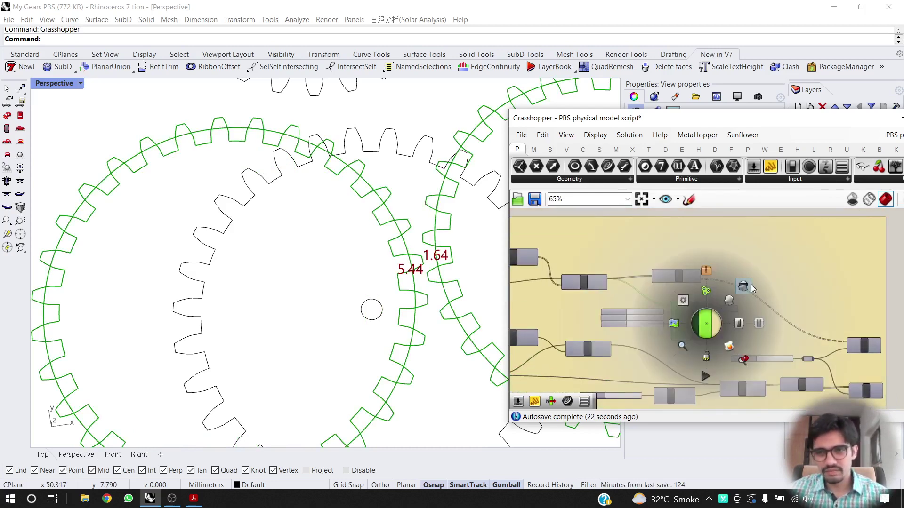
pyautogui.click(744, 287)
pyautogui.scroll(-4, 667, 278)
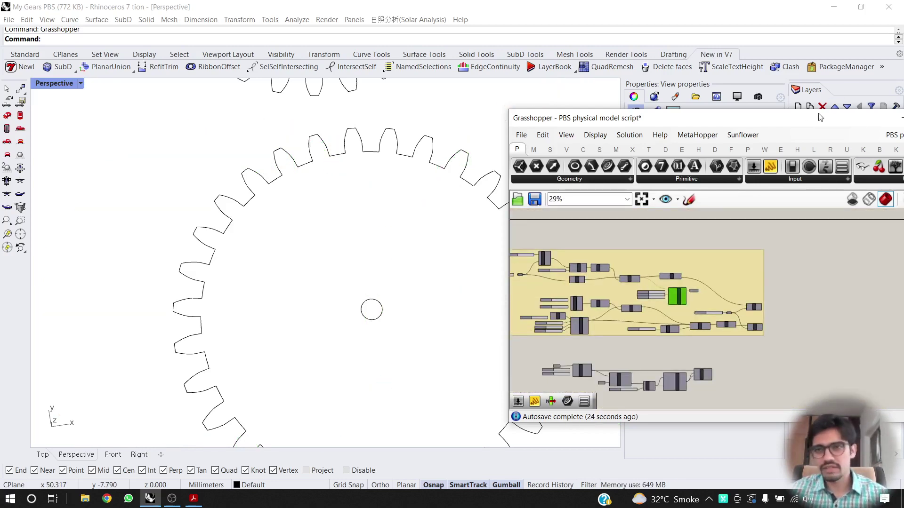
# Minimize the Grasshopper window and examine the complete laser cutting layout of panels, box parts and gears.
pyautogui.moveTo(806, 125); pyautogui.dragTo(532, 152)
pyautogui.click(648, 151)
pyautogui.scroll(-10, 362, 220)
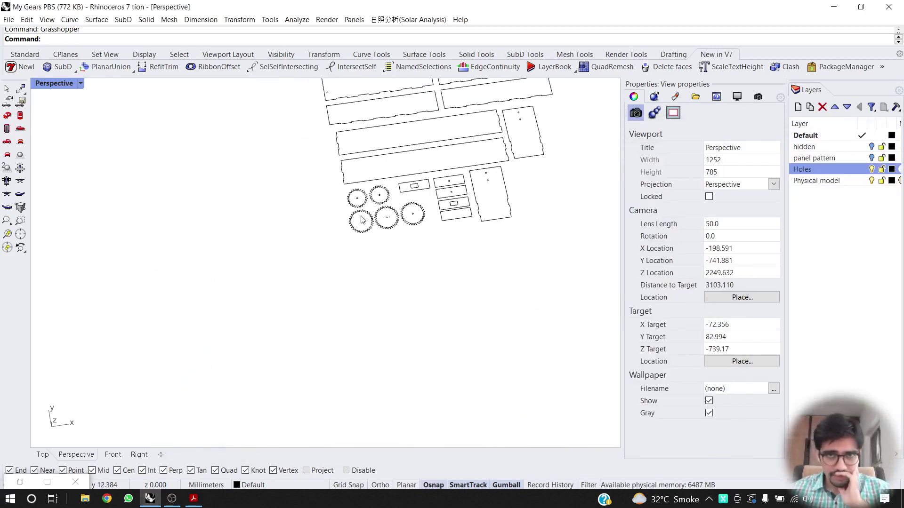
pyautogui.moveTo(403, 233); pyautogui.dragTo(382, 263, button='right')
pyautogui.scroll(-6, 382, 253)
pyautogui.scroll(8, 423, 238)
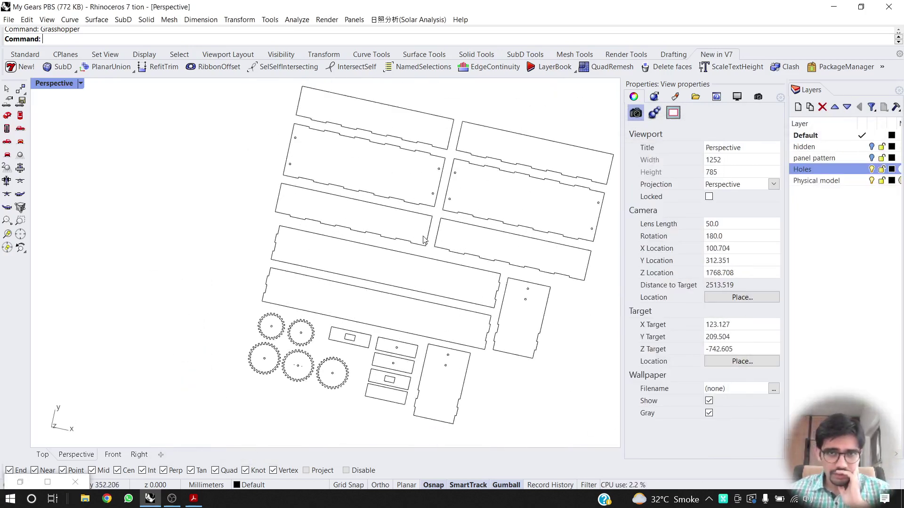
# Examine the groups of solid 3D panels, strips, box parts and gears placed beside the flat cutting outlines.
pyautogui.scroll(-10, 306, 223)
pyautogui.moveTo(307, 227); pyautogui.dragTo(472, 243, button='right')
pyautogui.scroll(-2, 450, 248)
pyautogui.scroll(-9, 343, 250)
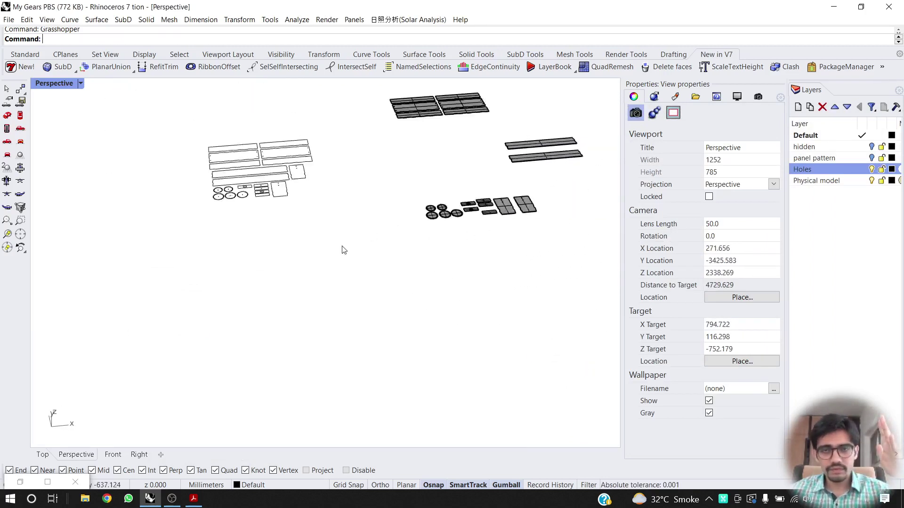
pyautogui.scroll(9, 419, 202)
pyautogui.moveTo(410, 231); pyautogui.dragTo(433, 224, button='right')
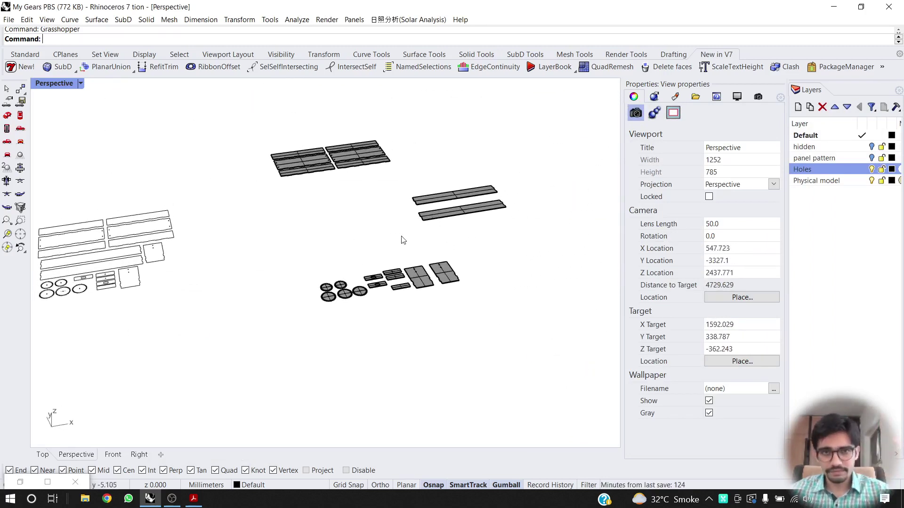
# Inspect the solid box parts and the five solid gears up close, briefly selecting one of the parts.
pyautogui.scroll(6, 410, 282)
pyautogui.moveTo(415, 284); pyautogui.dragTo(427, 277, button='right')
pyautogui.click(452, 234)
pyautogui.click(432, 281)
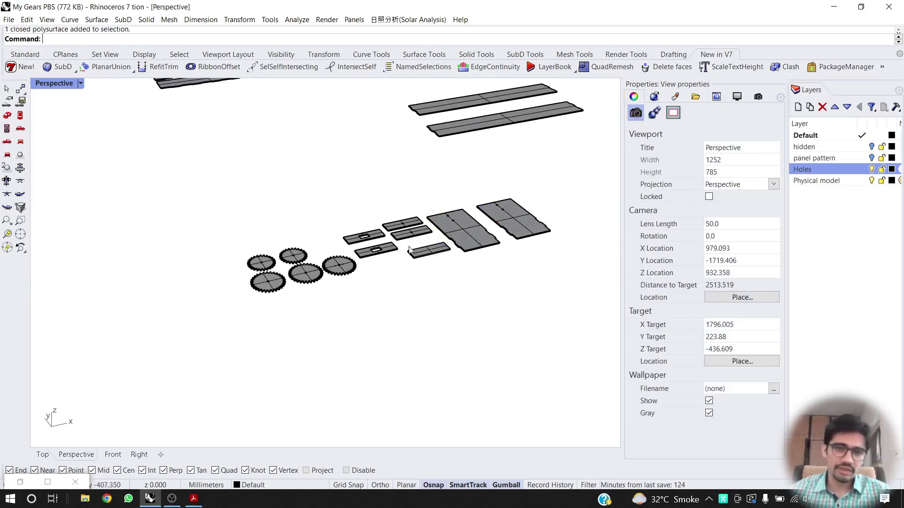
pyautogui.scroll(6, 404, 249)
pyautogui.scroll(-2, 398, 260)
pyautogui.moveTo(358, 281); pyautogui.dragTo(402, 271, button='right')
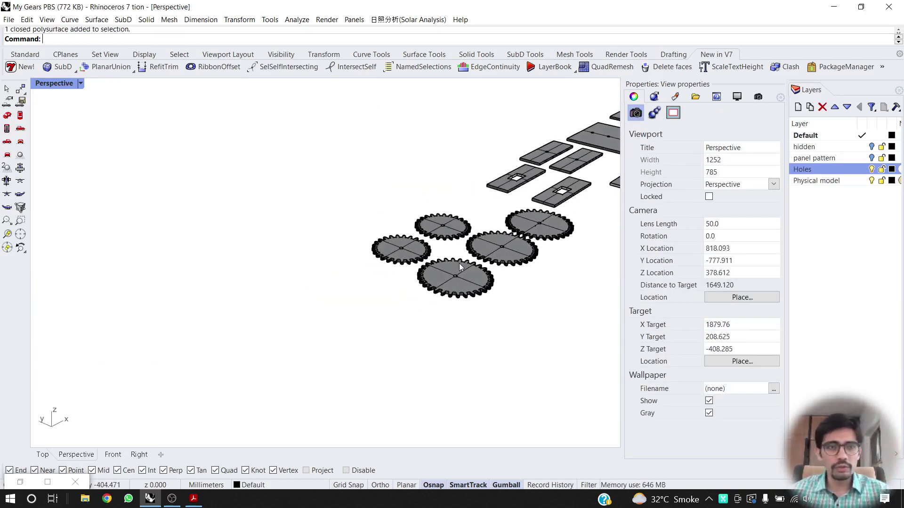
# Inspect the solid gears up close, selecting one of the smaller gears and briefly sliding it along the Y axis.
pyautogui.click(463, 277)
pyautogui.scroll(4, 438, 301)
pyautogui.press('Escape')
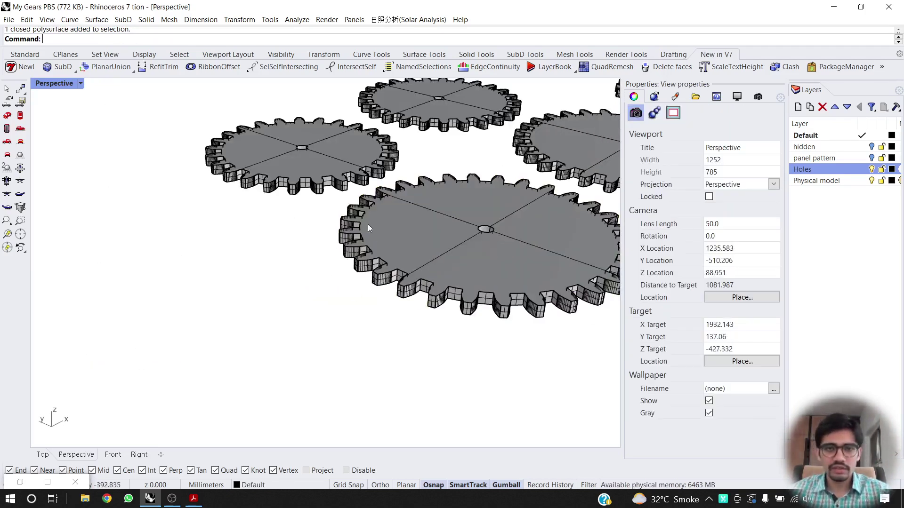
pyautogui.click(302, 176)
pyautogui.click(451, 102)
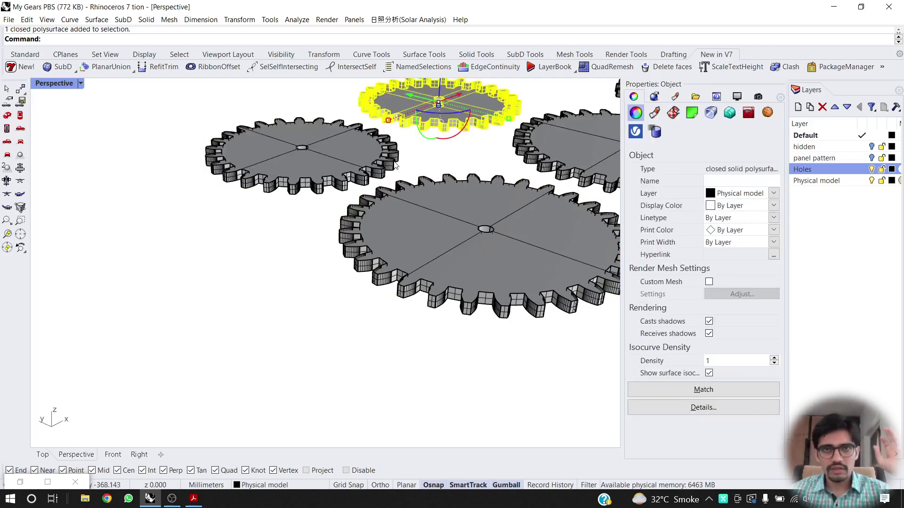
pyautogui.scroll(-4, 396, 165)
pyautogui.moveTo(390, 261); pyautogui.dragTo(371, 253)
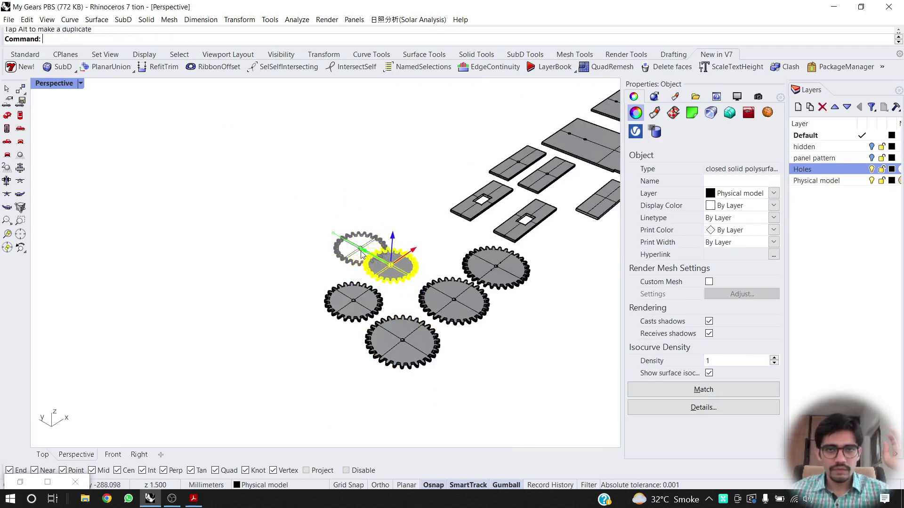
pyautogui.click(314, 225)
# Examine the groups of solid panels, long strips, box parts and gears from several angles.
pyautogui.scroll(-14, 314, 224)
pyautogui.moveTo(289, 198); pyautogui.dragTo(336, 212, button='right')
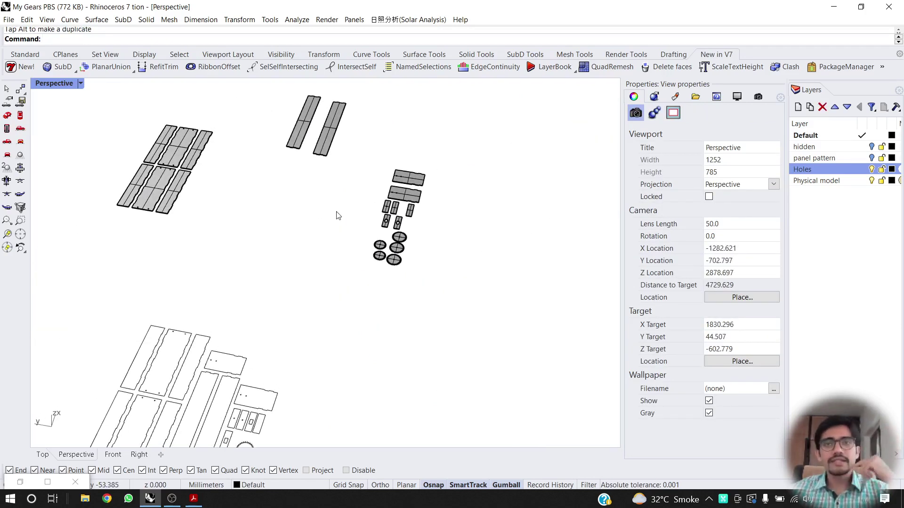
pyautogui.scroll(2, 142, 178)
pyautogui.scroll(-7, 323, 214)
pyautogui.scroll(11, 204, 181)
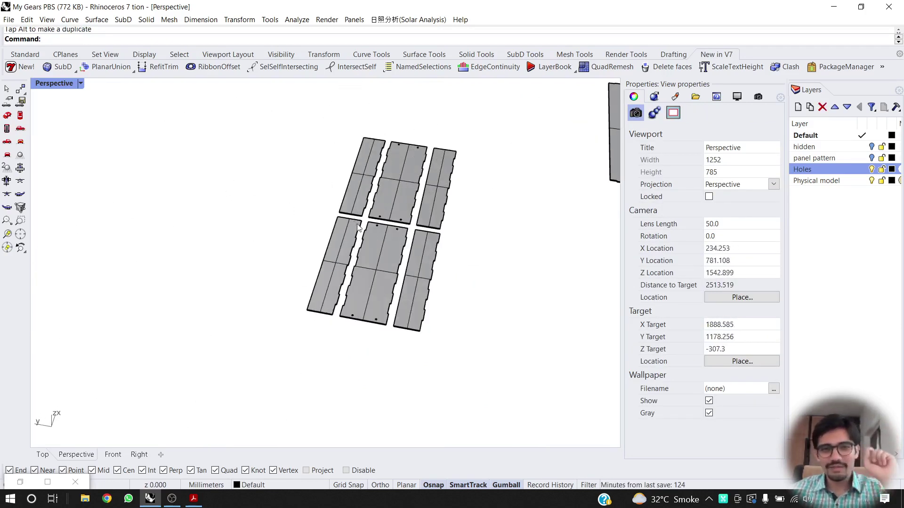
pyautogui.scroll(4, 357, 228)
pyautogui.moveTo(410, 229); pyautogui.dragTo(287, 199, button='right')
pyautogui.scroll(-5, 283, 190)
pyautogui.scroll(-3, 282, 190)
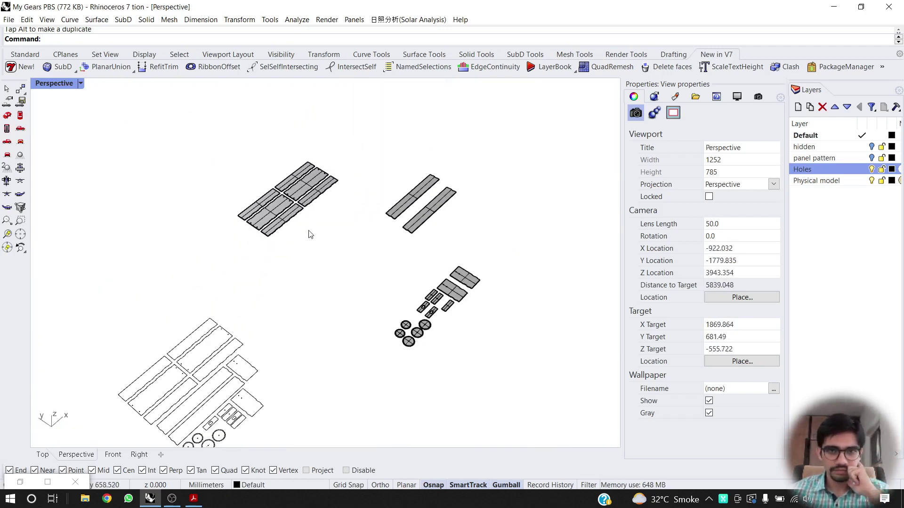
pyautogui.moveTo(310, 235); pyautogui.dragTo(320, 229, button='right')
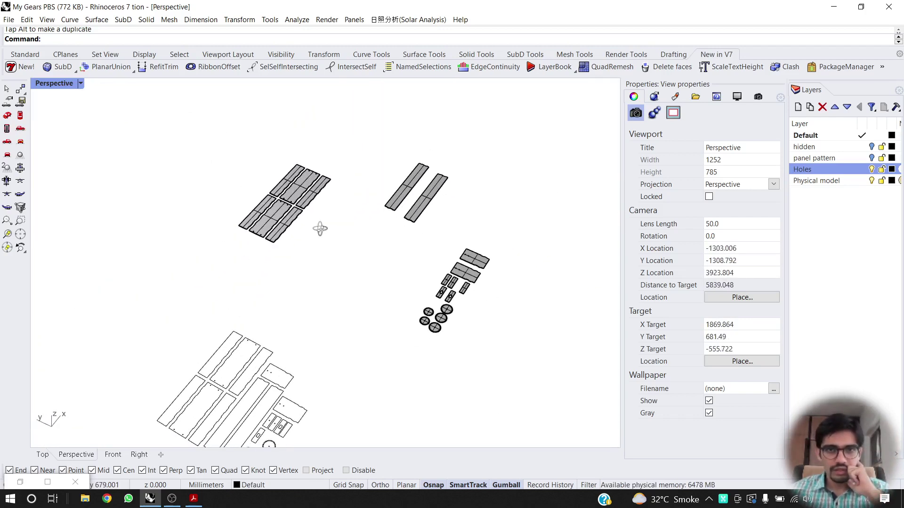
# Switch to the PDF sheets in Acrobat Reader and examine the physical model page with its wooden frame and base box.
pyautogui.click(192, 498)
pyautogui.scroll(8, 433, 282)
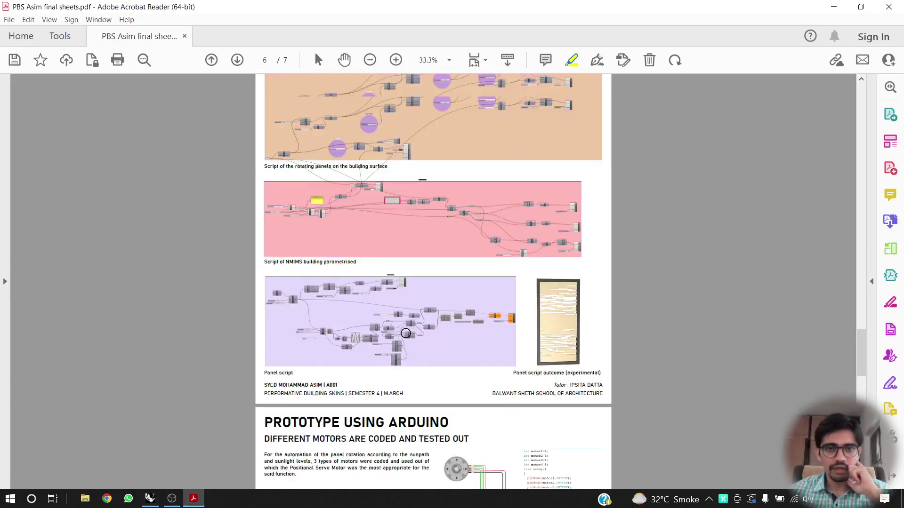
pyautogui.scroll(15, 406, 332)
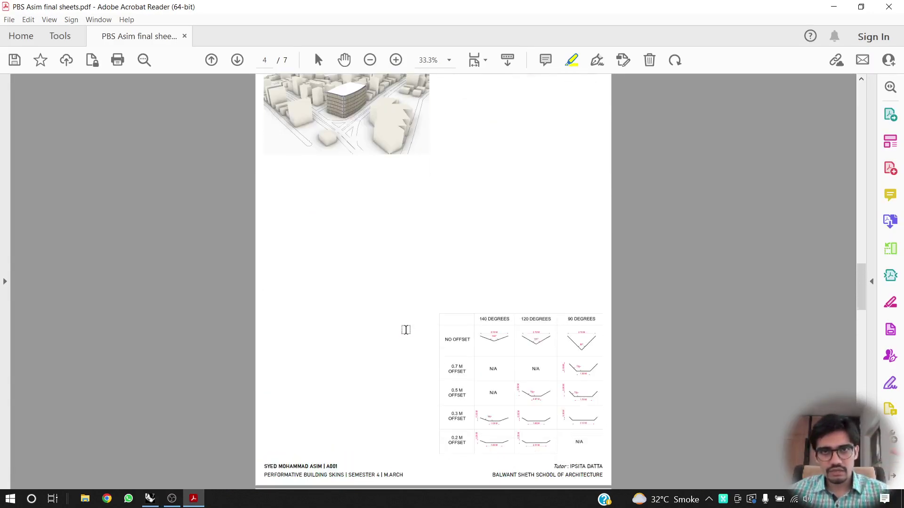
pyautogui.scroll(-20, 842, 260)
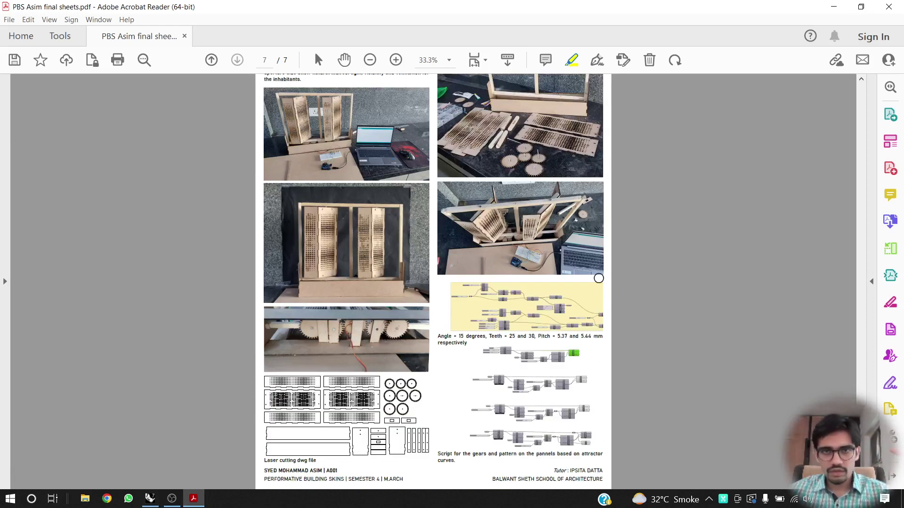
pyautogui.scroll(4, 607, 187)
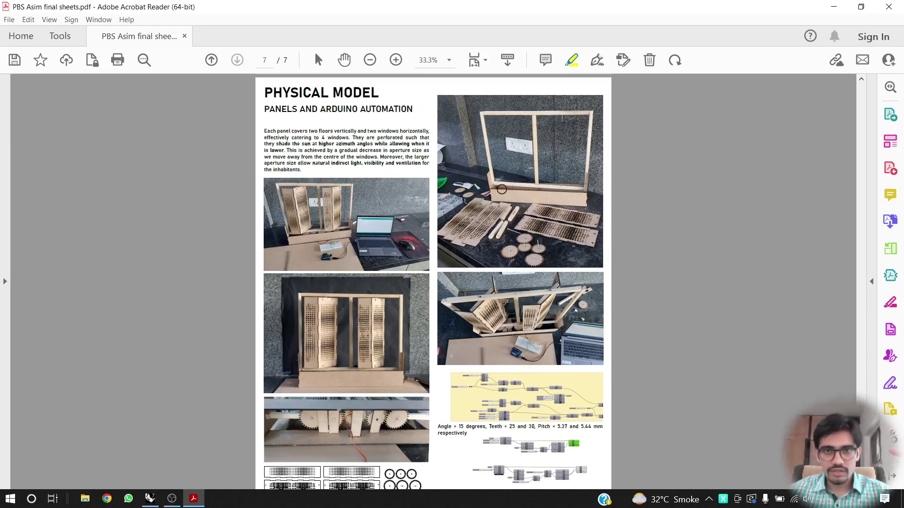
pyautogui.moveTo(583, 198); pyautogui.dragTo(500, 199)
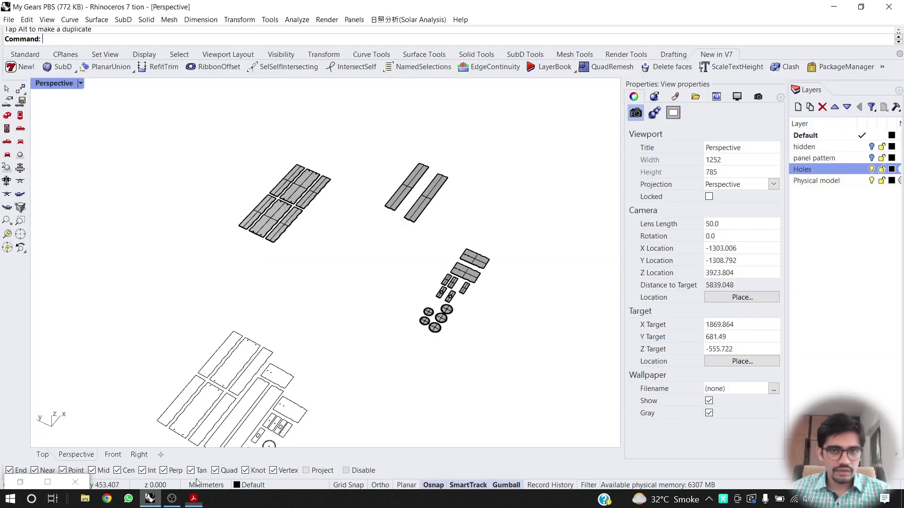
# Return to Rhino and examine the two long strips and the two end panels with holes that form the box.
pyautogui.click(151, 498)
pyautogui.moveTo(345, 227); pyautogui.dragTo(348, 247, button='right')
pyautogui.moveTo(462, 133); pyautogui.dragTo(383, 241)
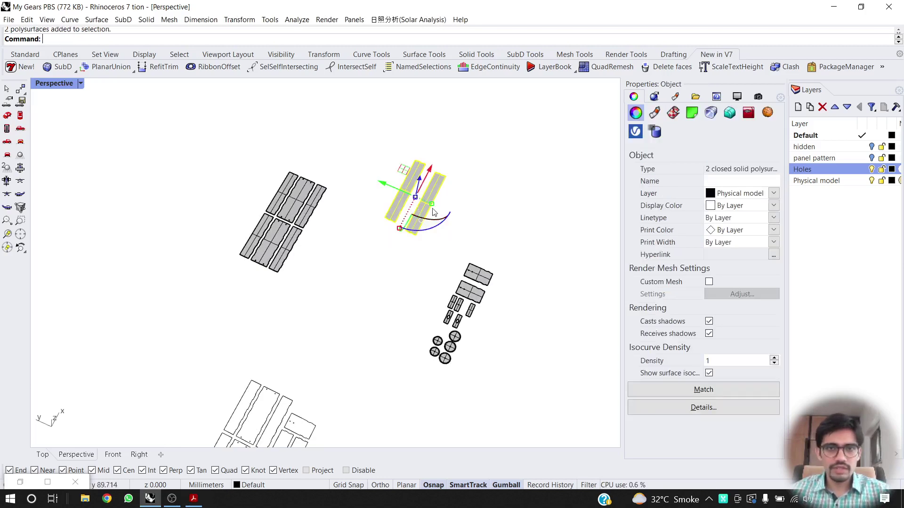
pyautogui.scroll(-3, 410, 245)
pyautogui.scroll(6, 501, 190)
pyautogui.moveTo(499, 187); pyautogui.dragTo(437, 258)
pyautogui.scroll(8, 422, 229)
pyautogui.click(361, 222)
pyautogui.scroll(7, 430, 207)
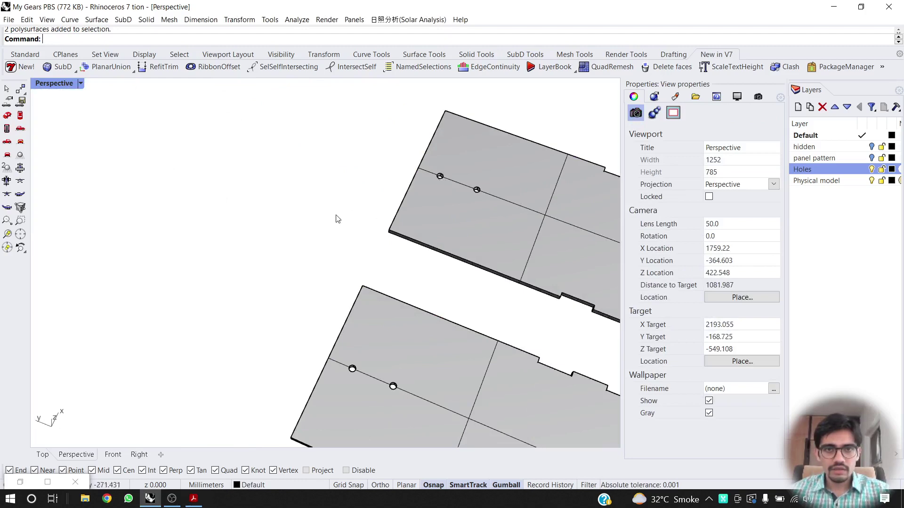
pyautogui.scroll(-5, 337, 219)
# Rotate one of the long strips by 90 degrees about the X axis so it stands on edge.
pyautogui.moveTo(295, 220); pyautogui.dragTo(509, 238, button='right')
pyautogui.scroll(7, 250, 204)
pyautogui.click(368, 228)
pyautogui.moveTo(368, 229); pyautogui.dragTo(282, 219, button='right')
pyautogui.click(278, 207)
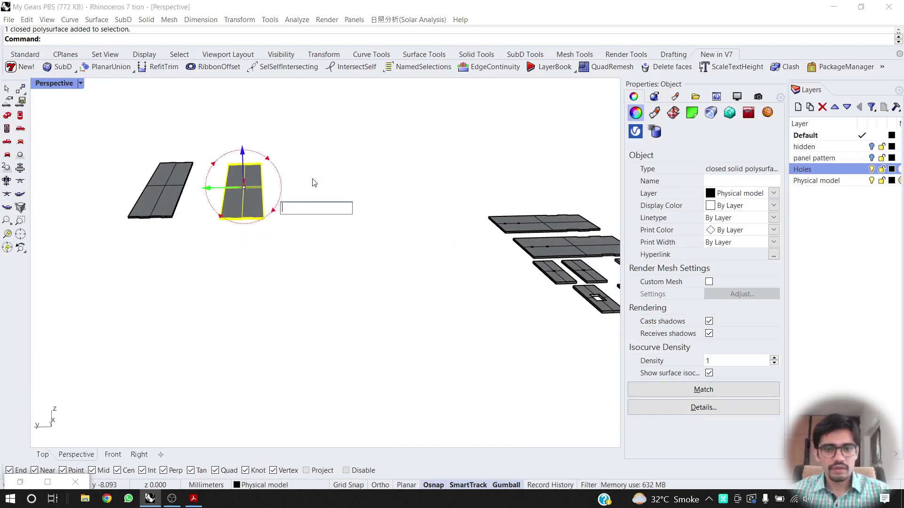
pyautogui.moveTo(295, 246); pyautogui.dragTo(300, 269, button='right')
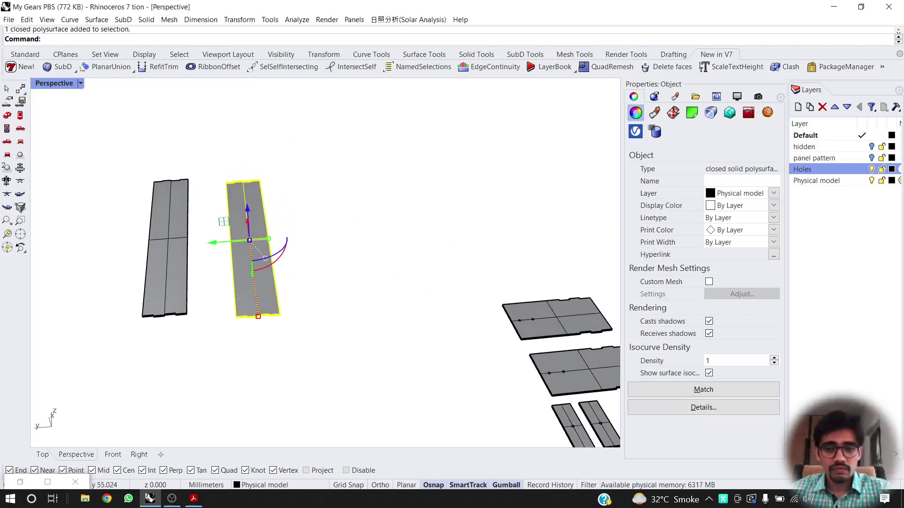
pyautogui.write('90')
pyautogui.press('Return')
pyautogui.click(285, 260)
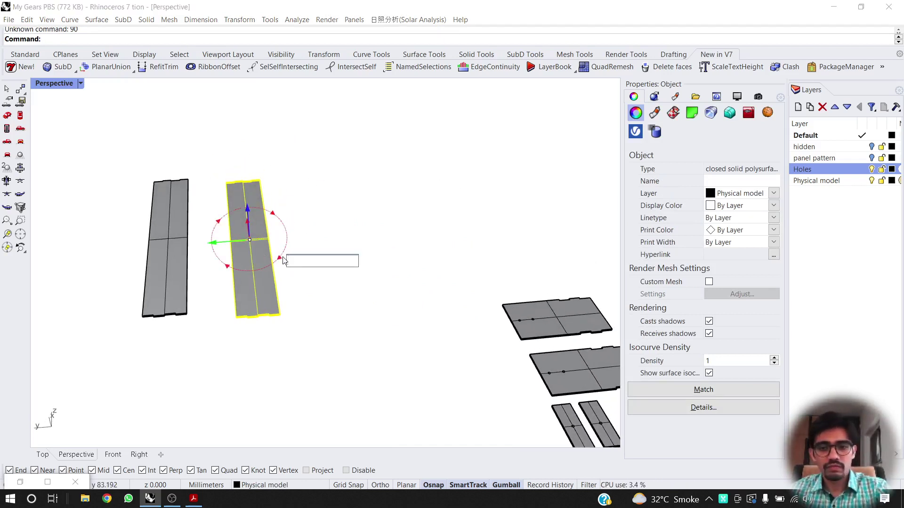
pyautogui.press('Return')
pyautogui.moveTo(306, 277); pyautogui.dragTo(288, 242, button='right')
pyautogui.click(282, 258)
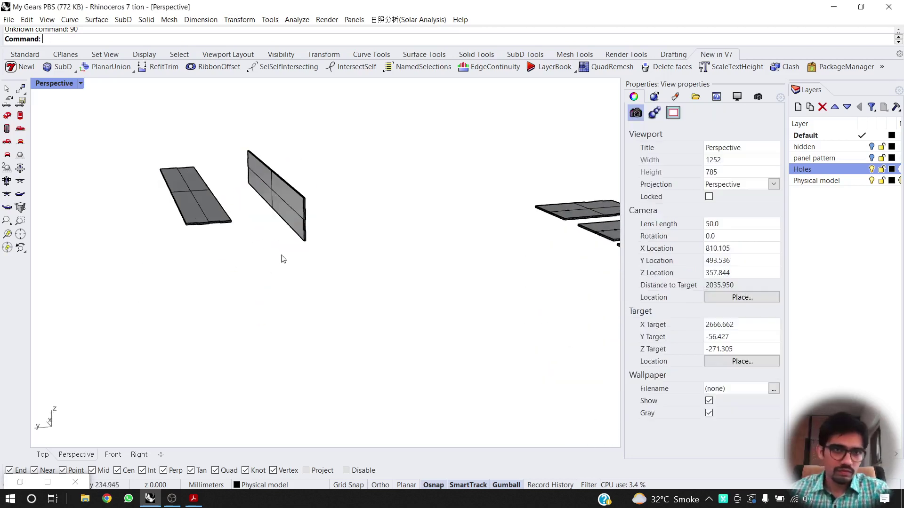
# Rotate the other long strip by 90 degrees about the X axis so it stands parallel to the first.
pyautogui.click(193, 206)
pyautogui.click(227, 213)
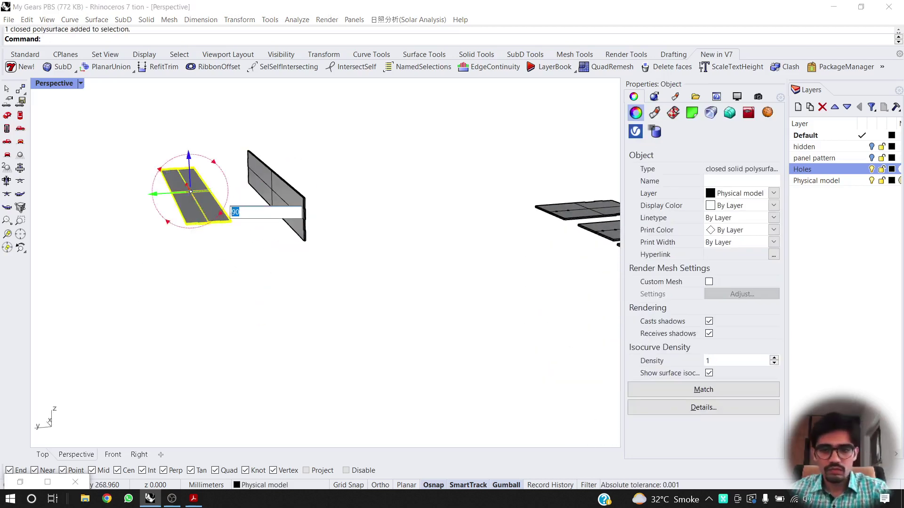
pyautogui.press('Return')
pyautogui.click(248, 269)
pyautogui.moveTo(259, 271); pyautogui.dragTo(370, 288, button='right')
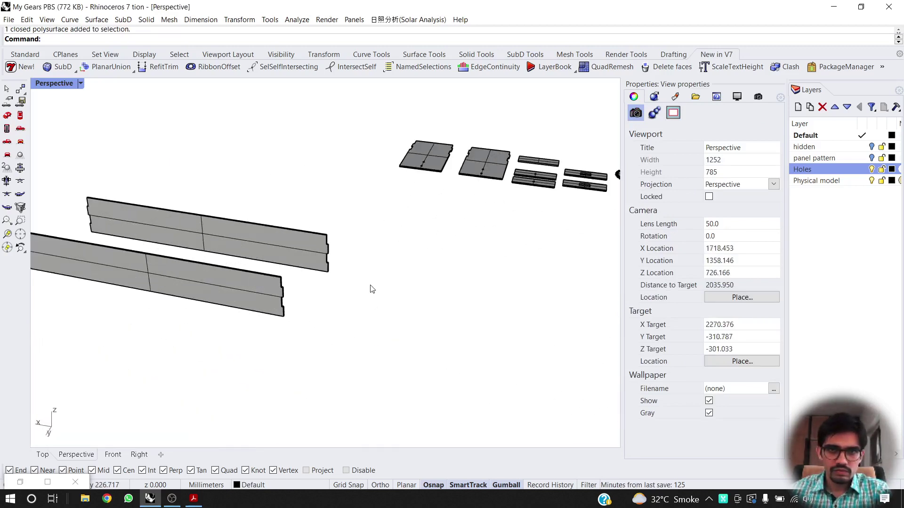
# Select both end panels with holes and rotate them together by 90 degrees about the X axis.
pyautogui.click(428, 172)
pyautogui.moveTo(428, 173); pyautogui.dragTo(385, 224, button='right')
pyautogui.keyDown('shift'); pyautogui.click(399, 279); pyautogui.keyUp('shift')
pyautogui.scroll(7, 394, 233)
pyautogui.click(377, 174)
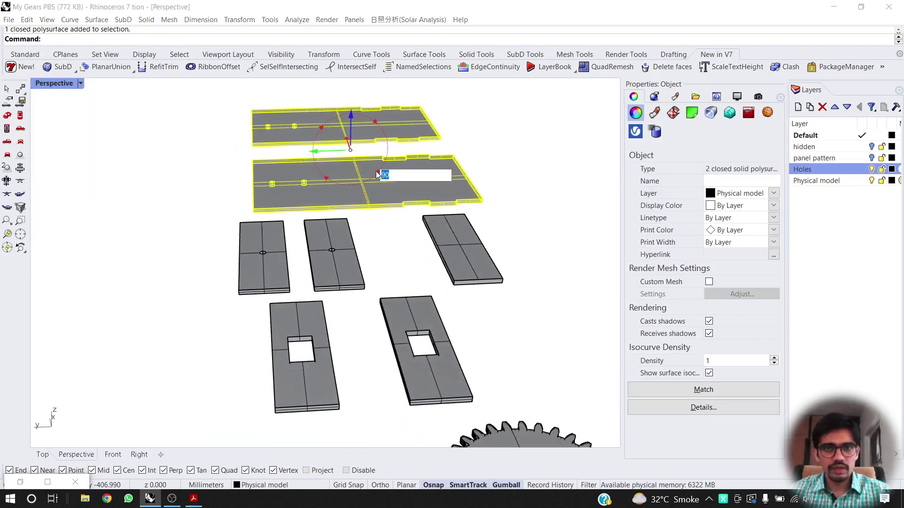
pyautogui.press('Return')
# Move the two upright end panels to opposite ends of the pair of long strips.
pyautogui.moveTo(383, 204); pyautogui.dragTo(415, 238, button='right')
pyautogui.scroll(-10, 433, 223)
pyautogui.click(433, 221)
pyautogui.click(452, 189)
pyautogui.moveTo(418, 235); pyautogui.dragTo(160, 292)
pyautogui.click(429, 275)
pyautogui.click(489, 246)
pyautogui.moveTo(455, 254); pyautogui.dragTo(335, 386)
pyautogui.moveTo(408, 364); pyautogui.dragTo(439, 335, button='right')
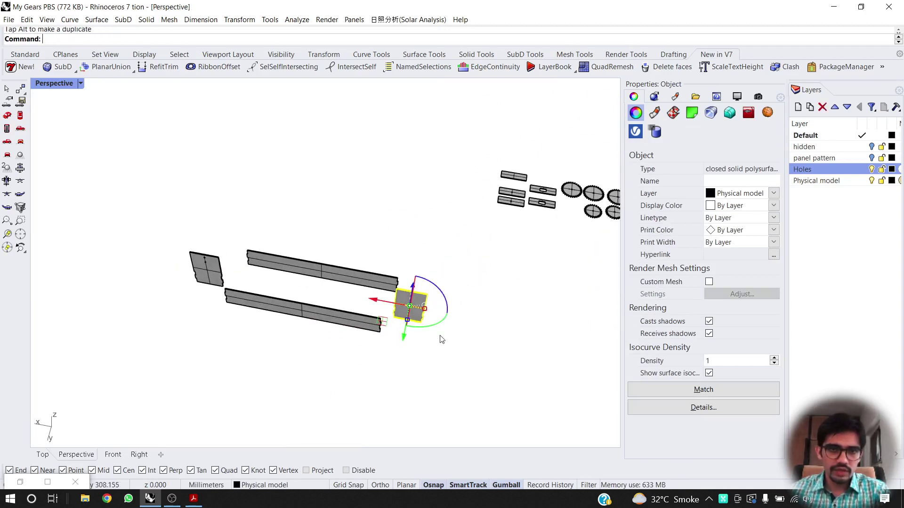
# Rotate the selected end panel by 90 degrees about the vertical axis so it faces across the long strips.
pyautogui.scroll(6, 447, 329)
pyautogui.click(433, 276)
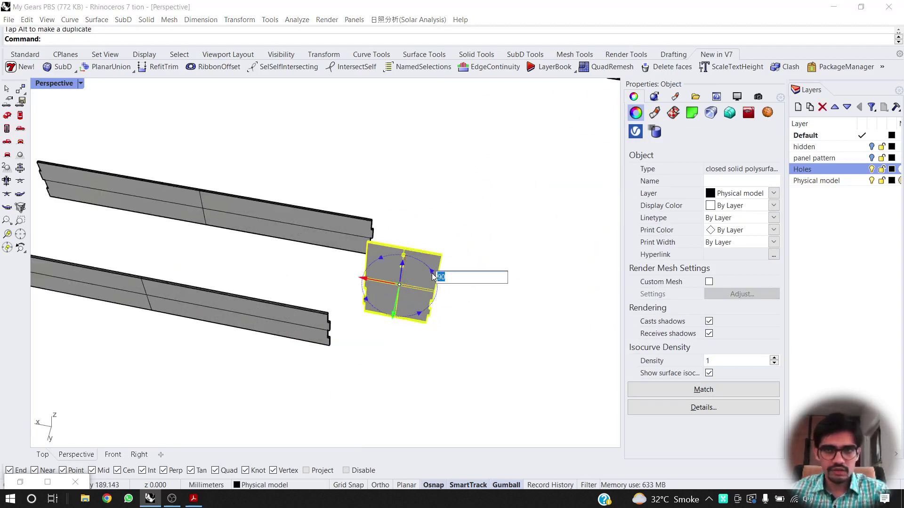
pyautogui.write('90')
pyautogui.press('Return')
pyautogui.moveTo(466, 285); pyautogui.dragTo(500, 301, button='right')
# Rotate the end panel at the opposite end of the strips by 90 degrees about the vertical axis.
pyautogui.scroll(-10, 500, 301)
pyautogui.click(339, 340)
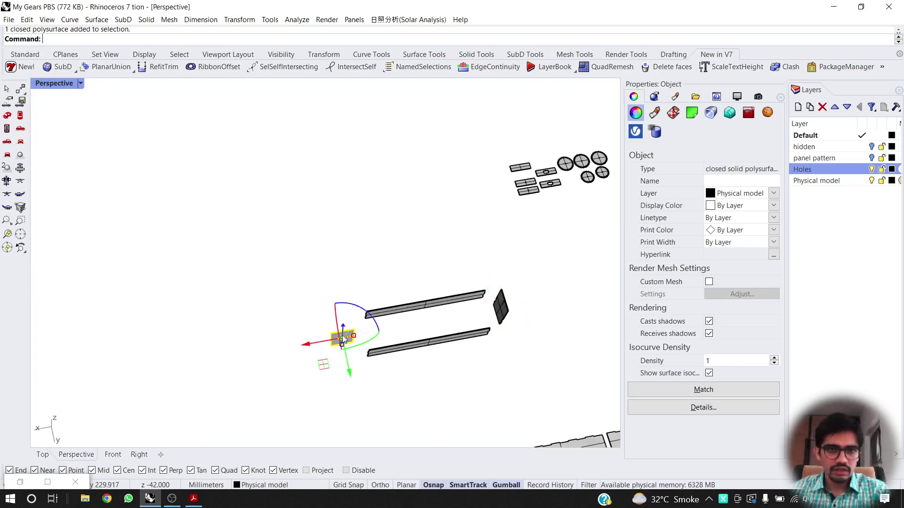
pyautogui.scroll(3, 367, 300)
pyautogui.click(334, 286)
pyautogui.write('90')
pyautogui.press('Return')
pyautogui.click(337, 250)
pyautogui.moveTo(338, 252); pyautogui.dragTo(200, 295, button='right')
# Move the first end panel by its bottom corner to the bottom corner of the nearer long strip.
pyautogui.click(327, 289)
pyautogui.moveTo(327, 289); pyautogui.dragTo(331, 301, button='right')
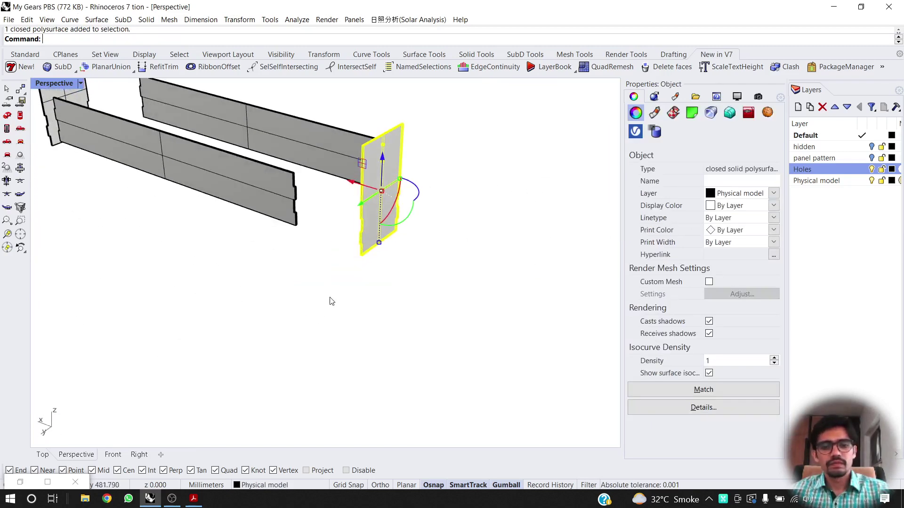
pyautogui.press('Return')
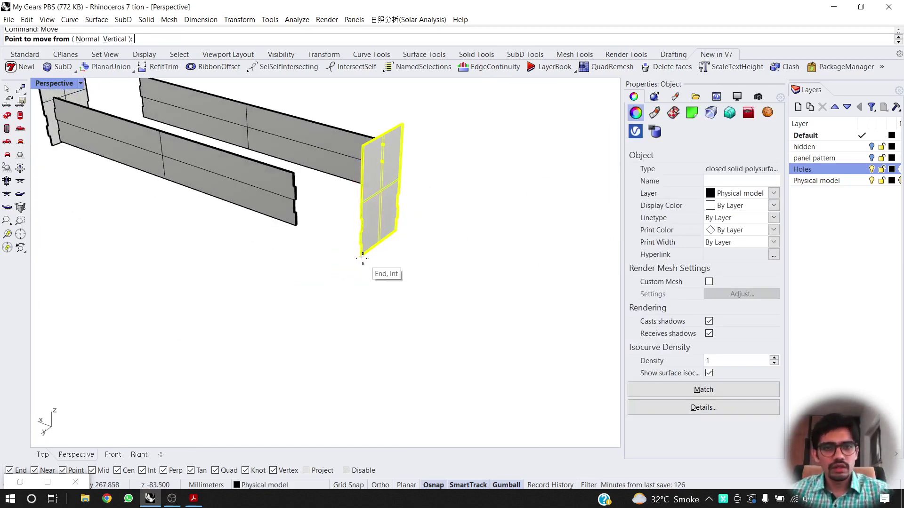
pyautogui.click(362, 258)
pyautogui.click(323, 259)
pyautogui.moveTo(323, 258); pyautogui.dragTo(252, 268, button='right')
pyautogui.press('Escape')
# Move the other end panel by its bottom corner to the bottom corner at the same strip's free end.
pyautogui.moveTo(309, 289); pyautogui.dragTo(408, 272, button='right')
pyautogui.scroll(6, 402, 257)
pyautogui.scroll(-4, 409, 272)
pyautogui.keyDown('shift'); pyautogui.moveTo(181, 270); pyautogui.dragTo(206, 332, button='right'); pyautogui.keyUp('shift')
pyautogui.click(193, 356)
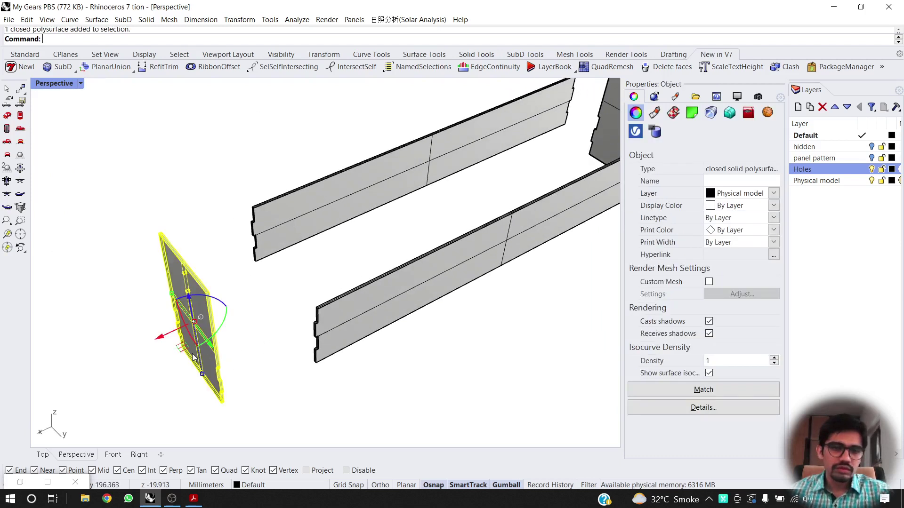
pyautogui.write('m')
pyautogui.press('Return')
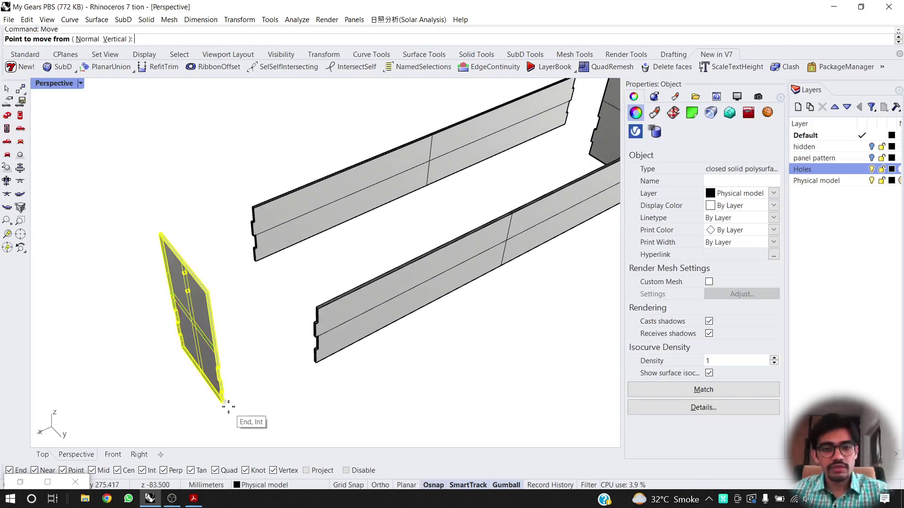
pyautogui.moveTo(228, 407); pyautogui.dragTo(228, 389, button='right')
pyautogui.click(233, 339)
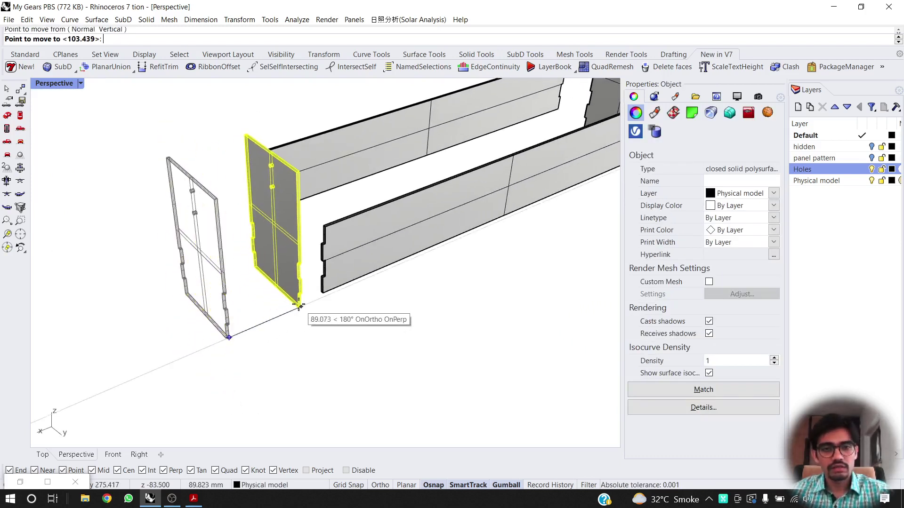
pyautogui.click(319, 294)
# Adjust the end panel's position with another Move so its notched edge fits the tabs of the long strip.
pyautogui.scroll(10, 329, 299)
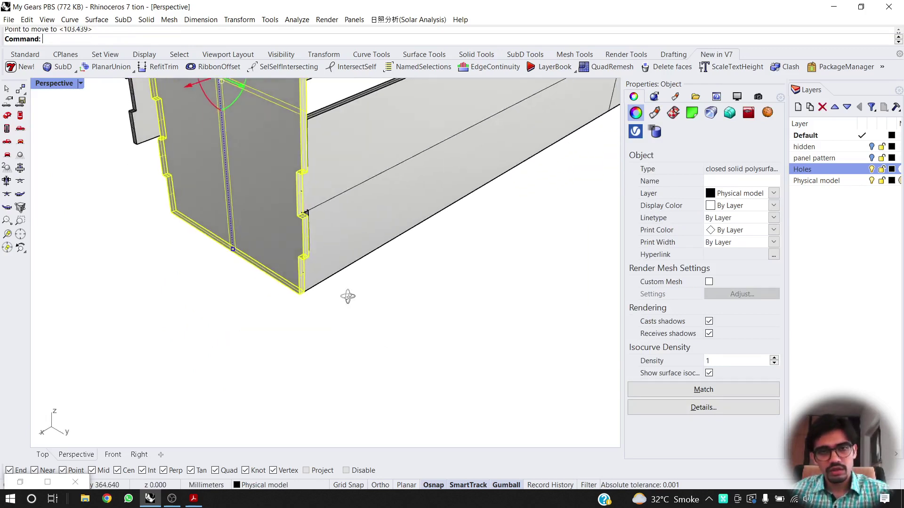
pyautogui.rightClick(290, 270)
pyautogui.moveTo(298, 253); pyautogui.dragTo(109, 297, button='right')
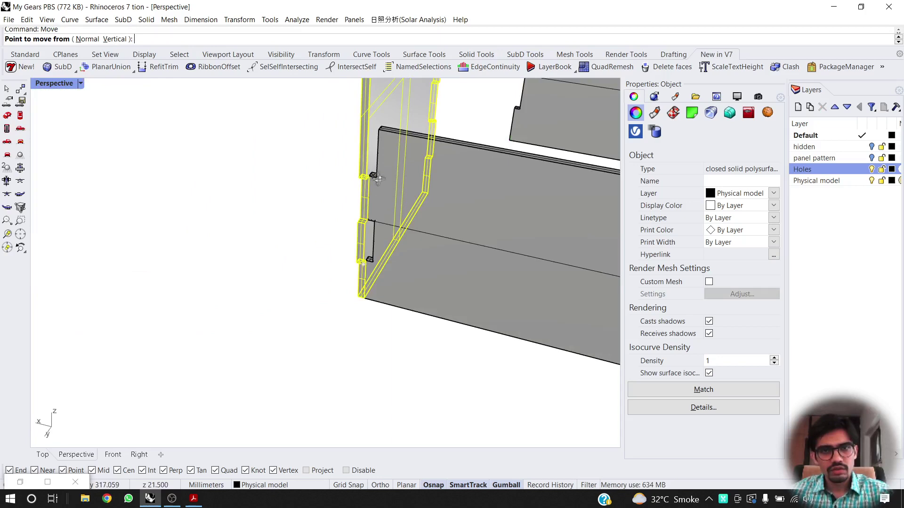
pyautogui.moveTo(378, 179); pyautogui.dragTo(304, 213, button='right')
pyautogui.click(378, 205)
pyautogui.click(375, 200)
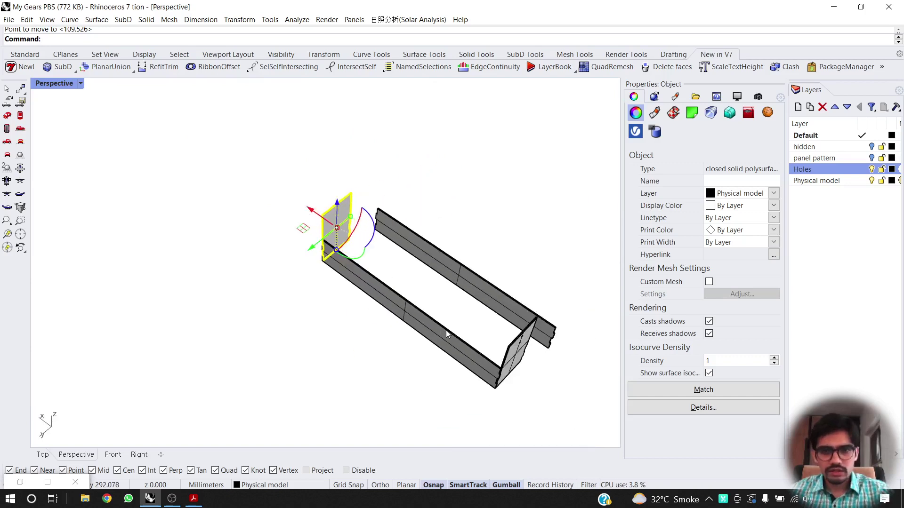
# Move the loose long strip by its bottom corner to the bottom corner of the nearer end panel, closing the box frame.
pyautogui.keyDown('shift'); pyautogui.moveTo(446, 332); pyautogui.dragTo(351, 325, button='right'); pyautogui.keyUp('shift')
pyautogui.scroll(9, 446, 324)
pyautogui.scroll(-9, 378, 285)
pyautogui.click(518, 345)
pyautogui.click(450, 298)
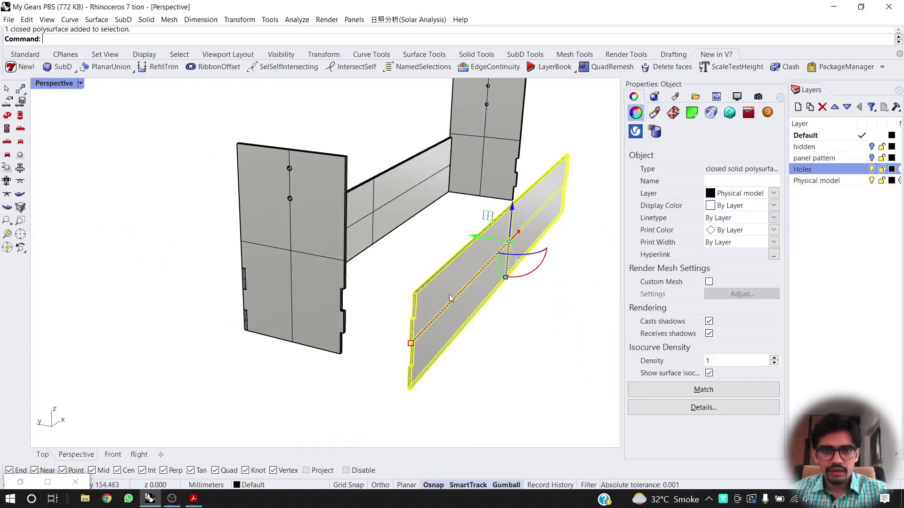
pyautogui.write('m')
pyautogui.press('Return')
pyautogui.scroll(3, 412, 395)
pyautogui.click(409, 385)
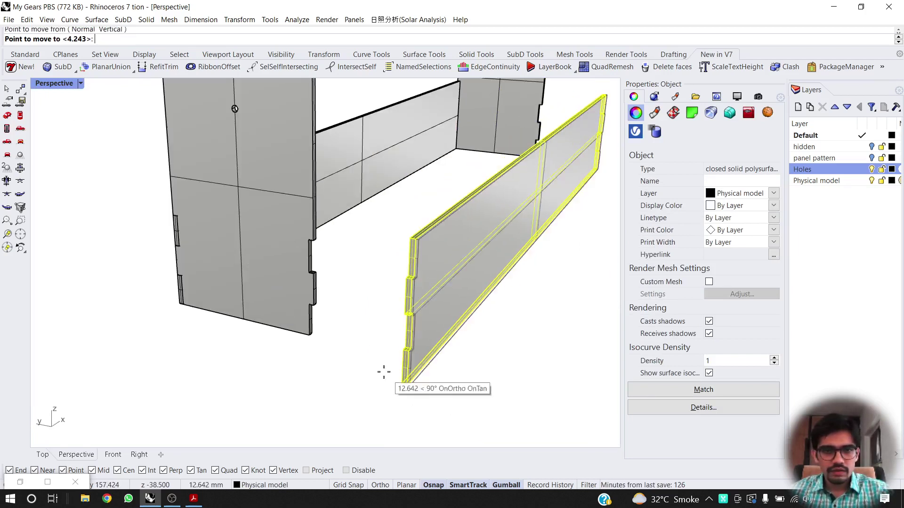
pyautogui.click(348, 348)
pyautogui.press('Return')
pyautogui.click(347, 346)
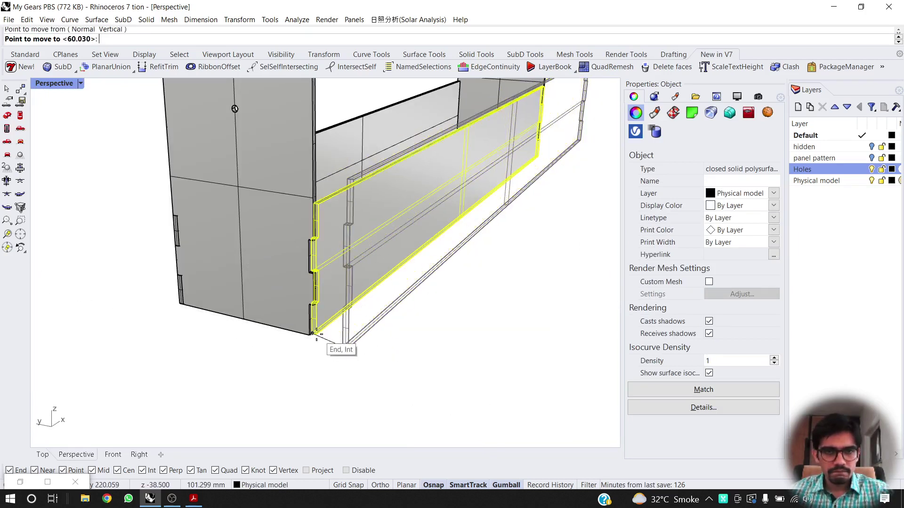
pyautogui.click(309, 334)
pyautogui.press('Escape')
# Examine the assembled box frame from several angles and inspect the flat notched panels laid out beside it.
pyautogui.moveTo(359, 365); pyautogui.dragTo(378, 320, button='right')
pyautogui.scroll(-8, 244, 332)
pyautogui.scroll(-8, 377, 320)
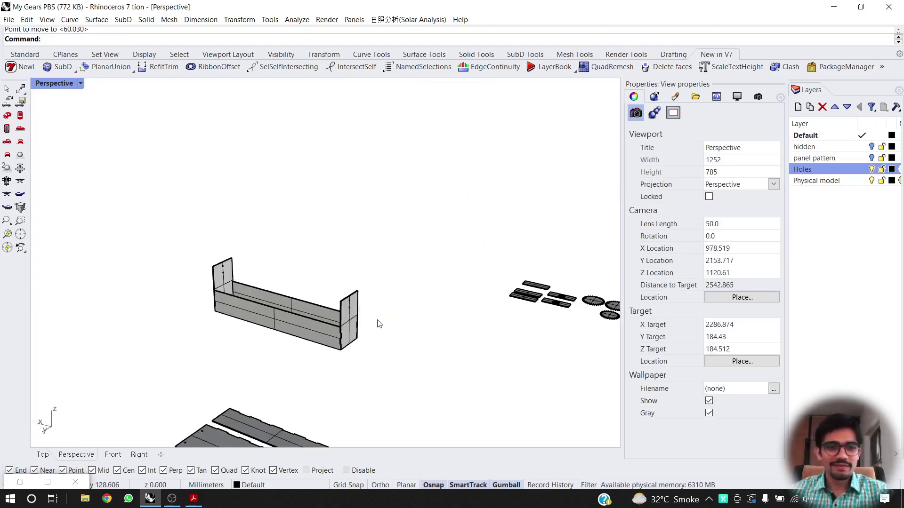
pyautogui.keyDown('shift'); pyautogui.moveTo(244, 327); pyautogui.dragTo(363, 294, button='right'); pyautogui.keyUp('shift')
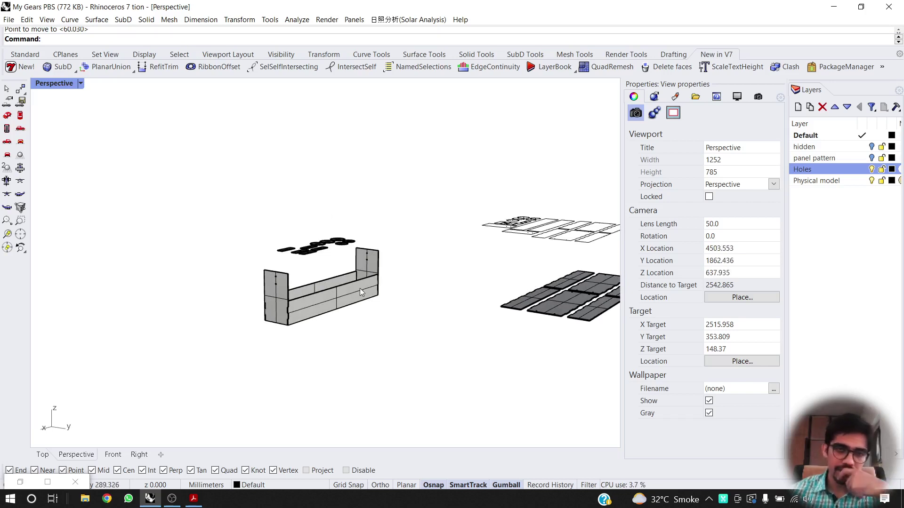
pyautogui.moveTo(341, 349); pyautogui.dragTo(401, 331, button='right')
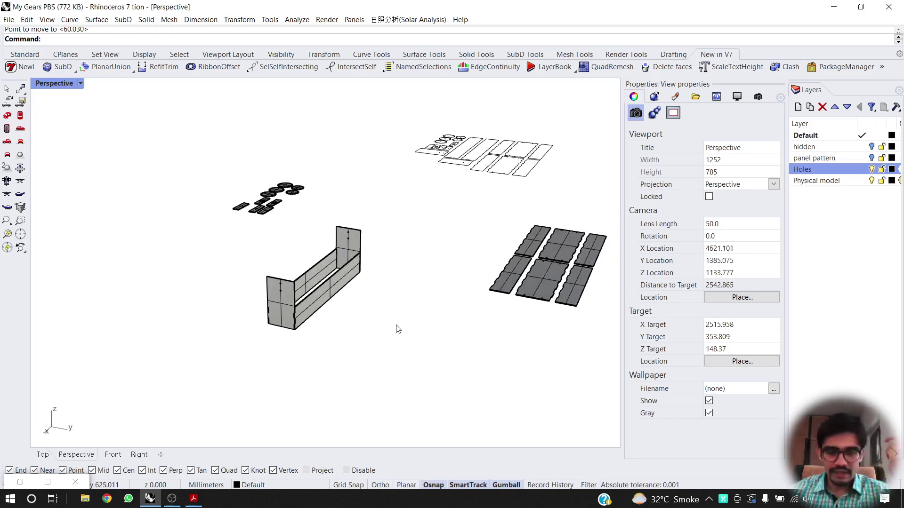
pyautogui.moveTo(397, 328); pyautogui.dragTo(473, 266, button='right')
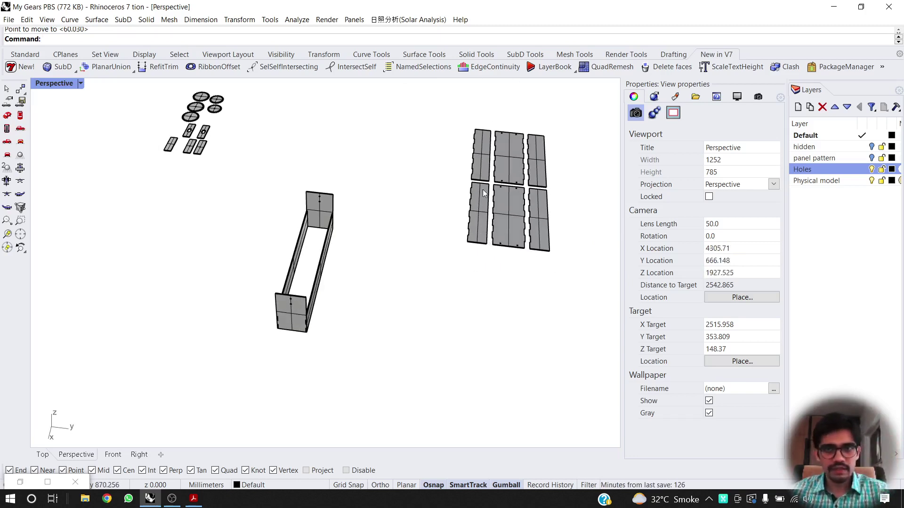
pyautogui.scroll(5, 460, 281)
pyautogui.click(387, 267)
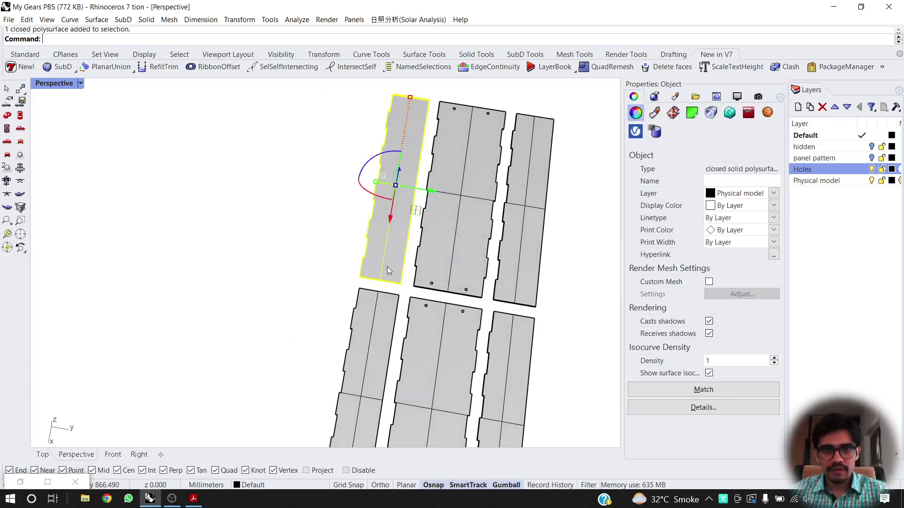
pyautogui.moveTo(387, 266); pyautogui.dragTo(416, 231, button='right')
pyautogui.keyDown('shift'); pyautogui.click(388, 315); pyautogui.keyUp('shift')
pyautogui.moveTo(388, 315); pyautogui.dragTo(301, 281, button='right')
pyautogui.click(270, 281)
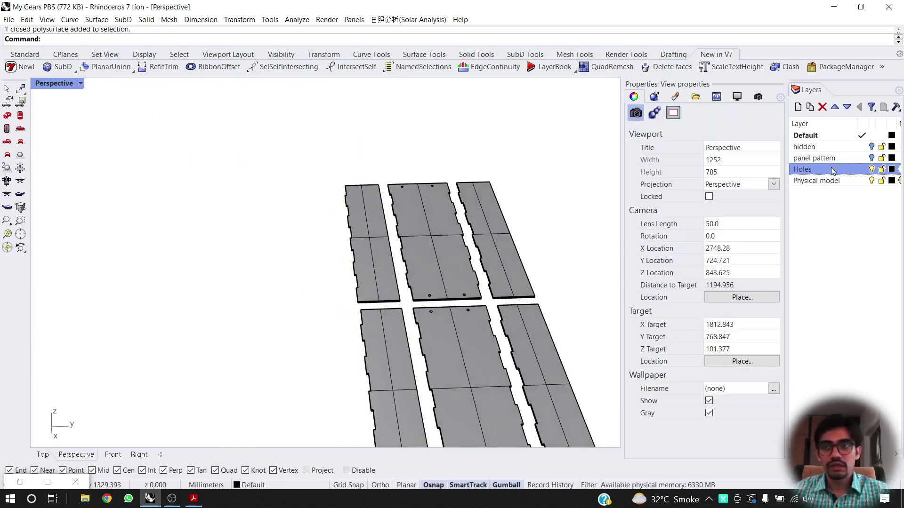
# Turn on the panel pattern layer and highlight all its pattern curves beside the flat panels.
pyautogui.click(871, 159)
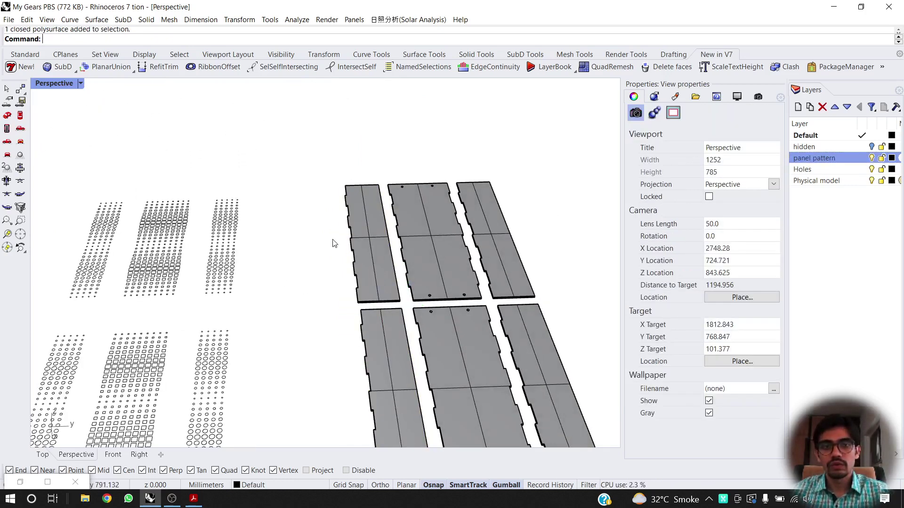
pyautogui.scroll(-3, 330, 245)
pyautogui.moveTo(312, 252); pyautogui.dragTo(315, 321, button='right')
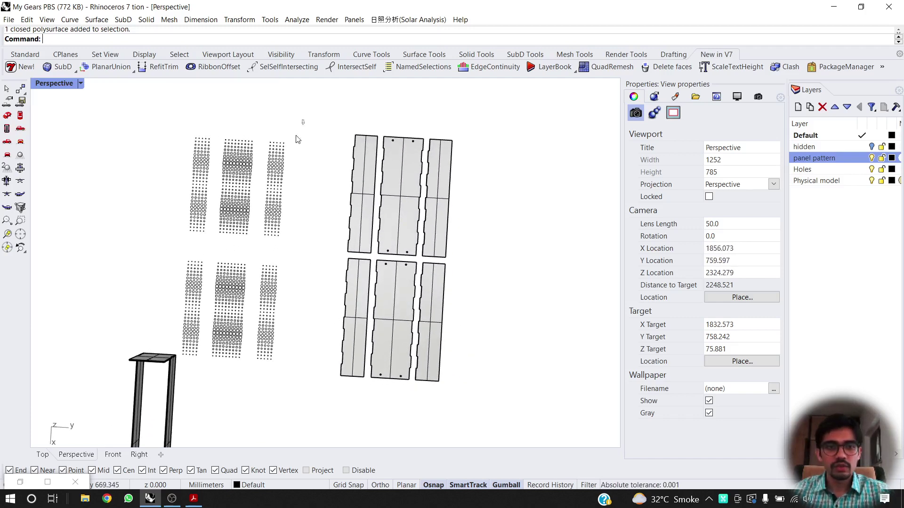
pyautogui.moveTo(304, 120); pyautogui.dragTo(178, 371)
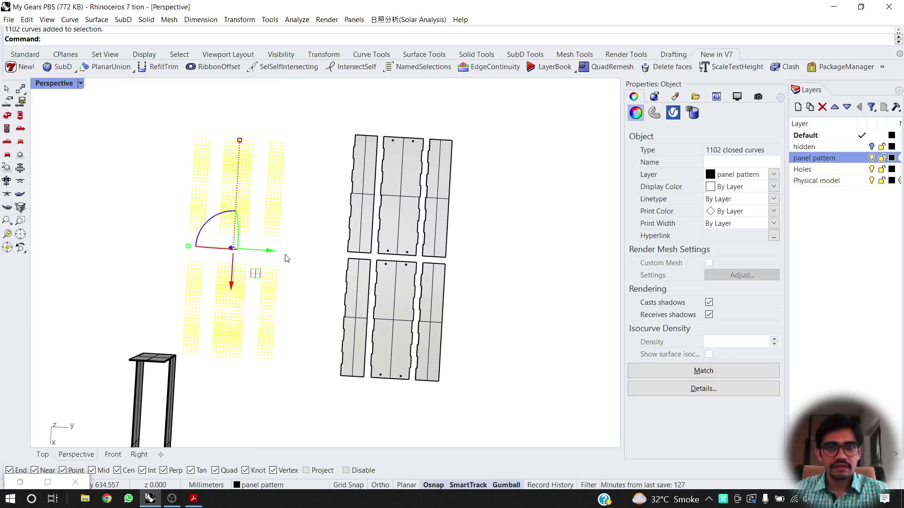
pyautogui.moveTo(285, 258); pyautogui.dragTo(320, 243, button='right')
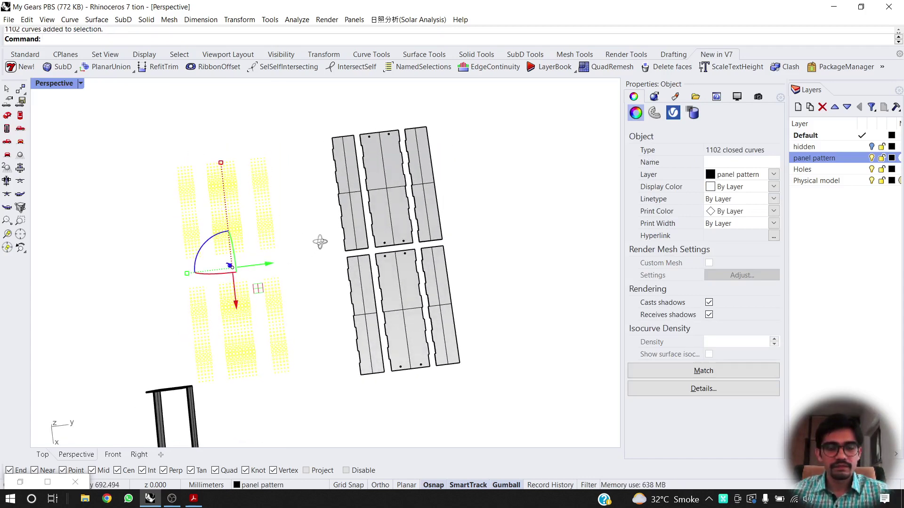
pyautogui.press('Escape')
# Draw a line between the first and last squares of the end row in the lower middle pattern.
pyautogui.scroll(4, 249, 363)
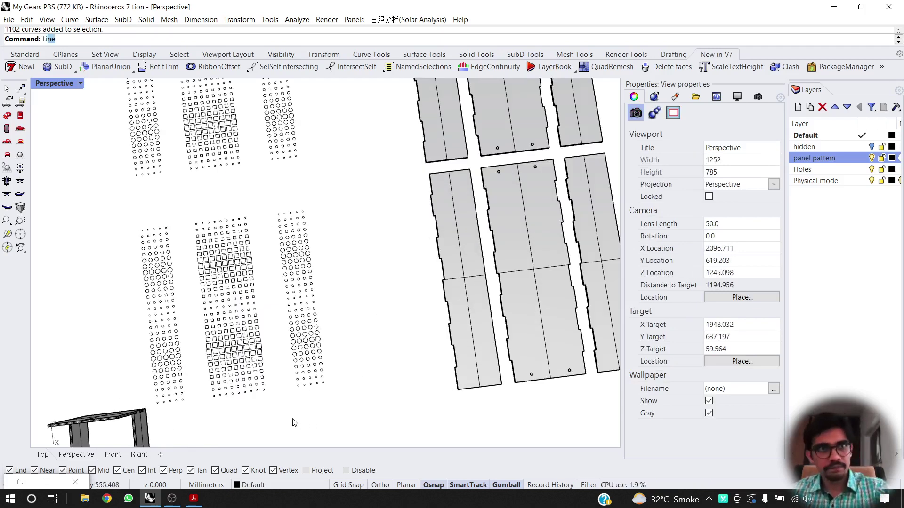
pyautogui.press('Return')
pyautogui.scroll(5, 287, 405)
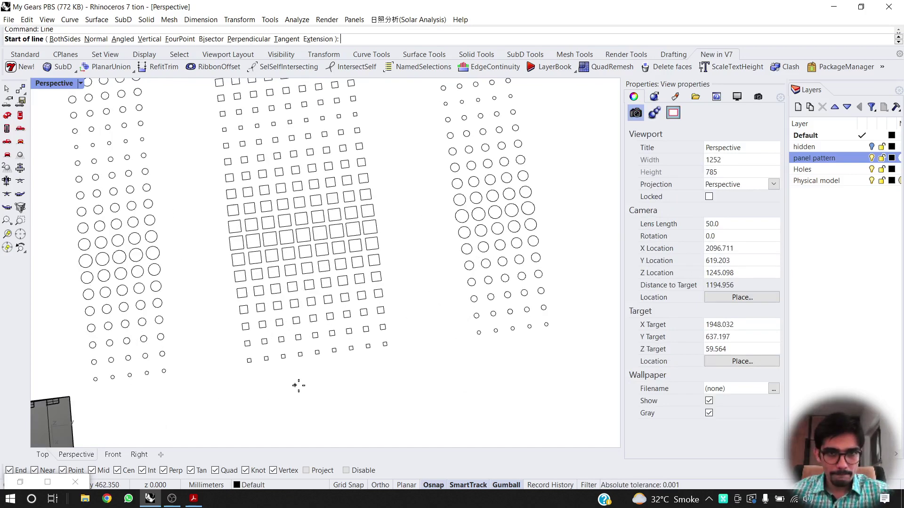
pyautogui.scroll(4, 249, 363)
pyautogui.click(253, 350)
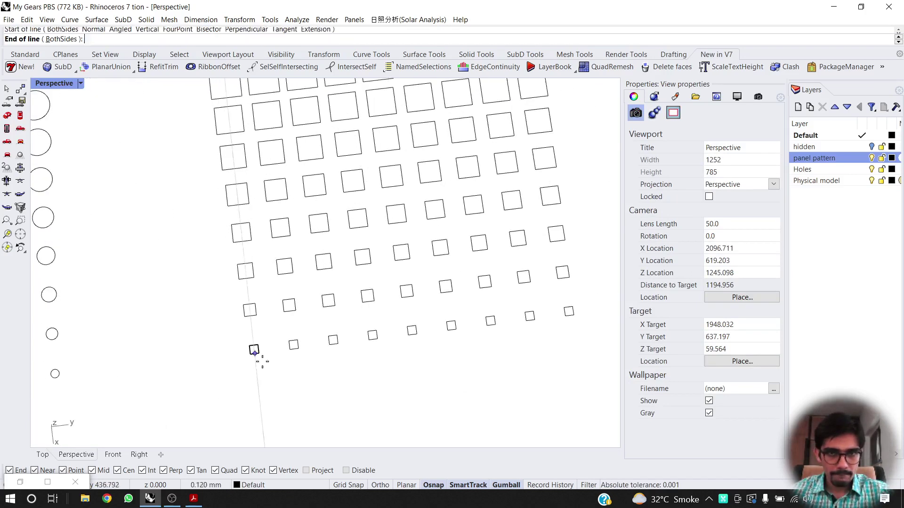
pyautogui.click(569, 312)
pyautogui.scroll(-6, 383, 342)
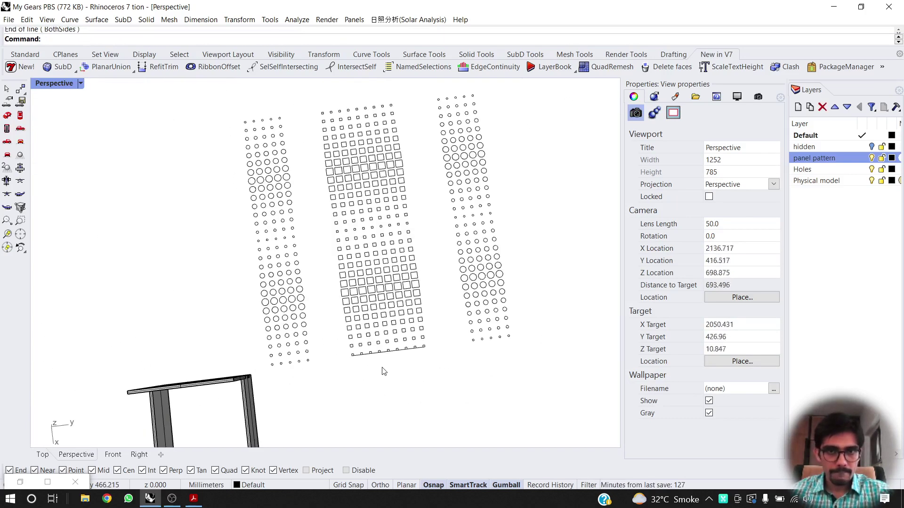
# Select the lower set of three pattern groups without the helper line and set the Perspective viewport to Wireframe display.
pyautogui.scroll(-2, 385, 374)
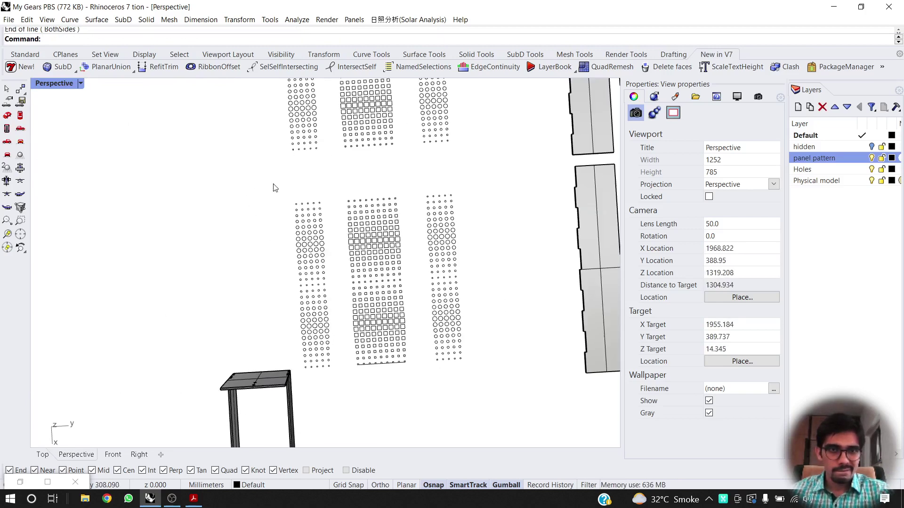
pyautogui.moveTo(275, 188); pyautogui.dragTo(508, 377)
pyautogui.moveTo(439, 385); pyautogui.dragTo(391, 351, button='right')
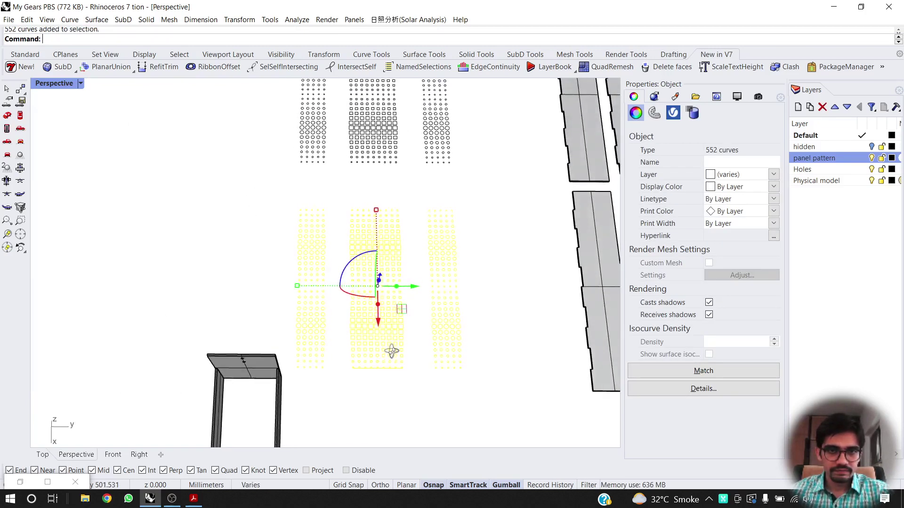
pyautogui.scroll(8, 391, 351)
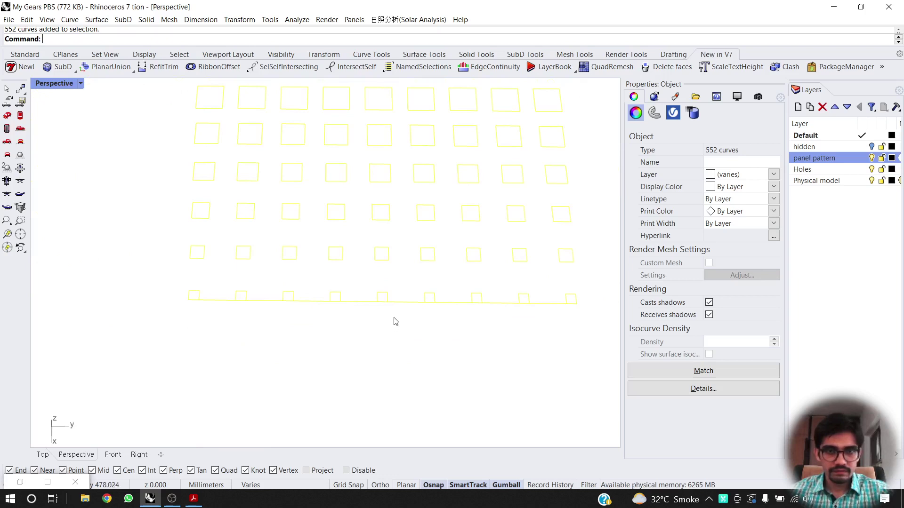
pyautogui.keyDown('ctrl'); pyautogui.click(402, 304); pyautogui.keyUp('ctrl')
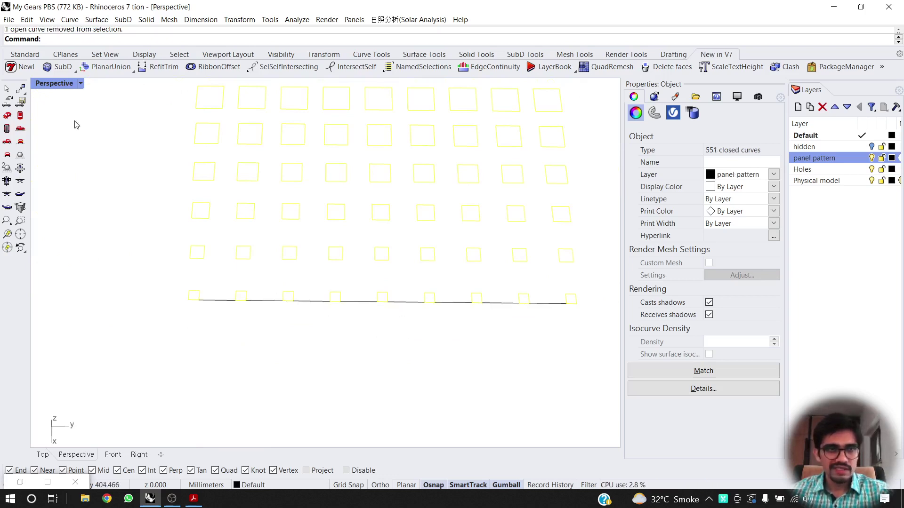
pyautogui.click(46, 87)
pyautogui.click(65, 122)
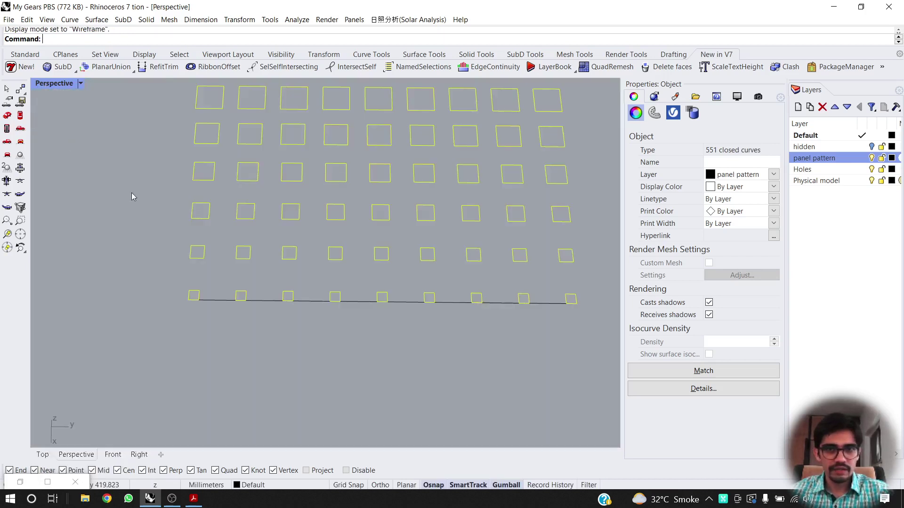
# Move the selected pattern curves from the helper line's midpoint to the midpoint of the middle panel's end edge.
pyautogui.moveTo(358, 324); pyautogui.dragTo(362, 334, button='right')
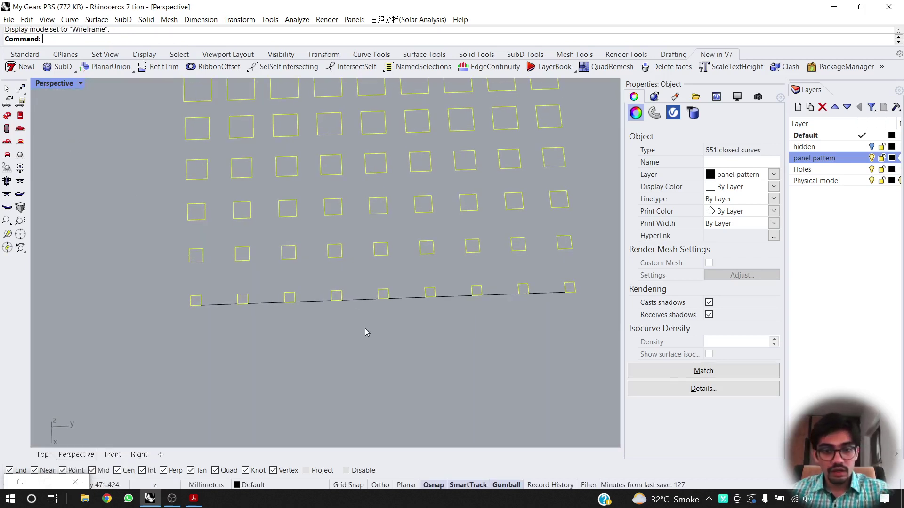
pyautogui.press('Return')
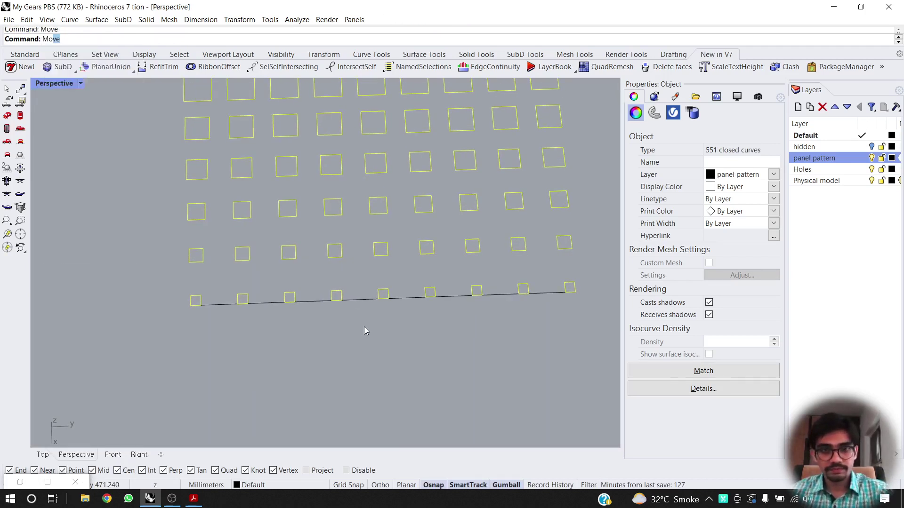
pyautogui.scroll(4, 386, 299)
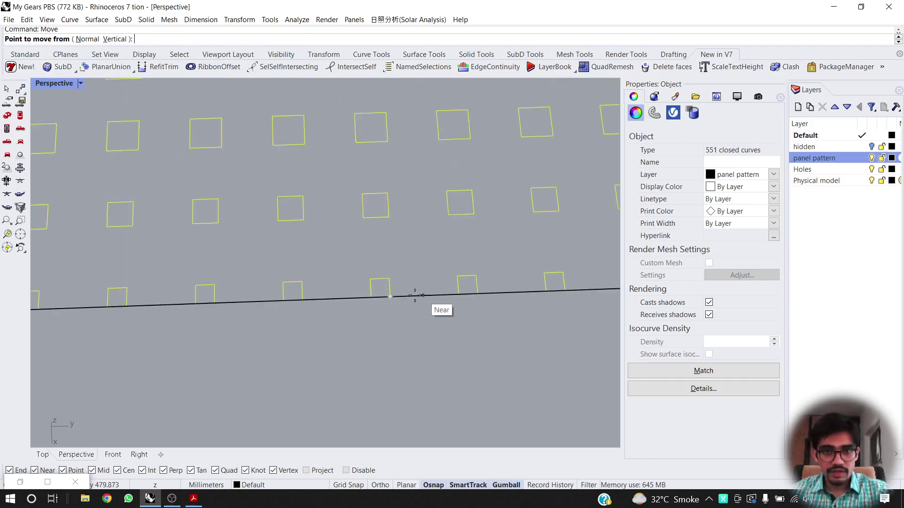
pyautogui.click(381, 296)
pyautogui.scroll(-8, 372, 297)
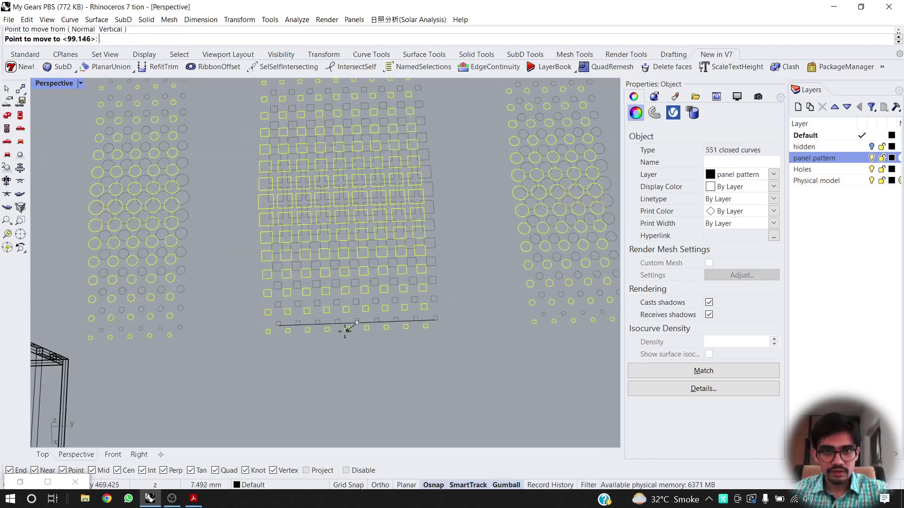
pyautogui.scroll(6, 407, 286)
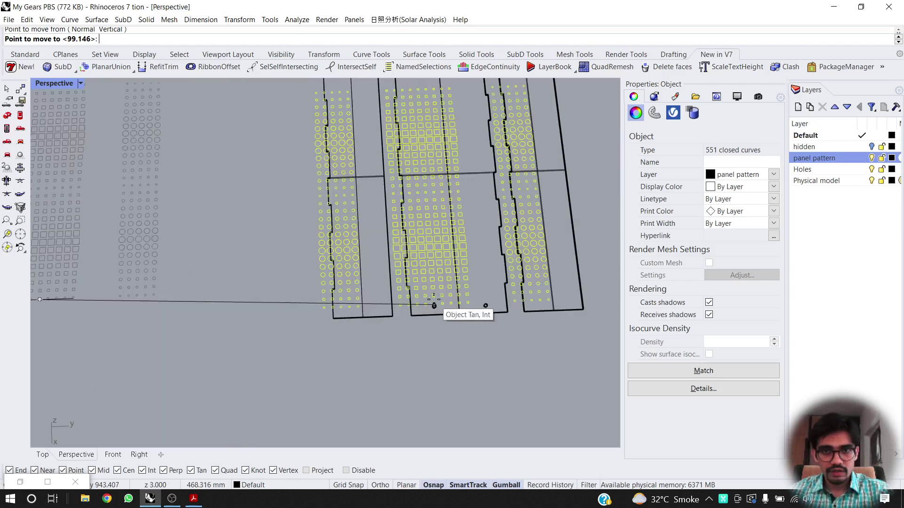
pyautogui.scroll(6, 408, 286)
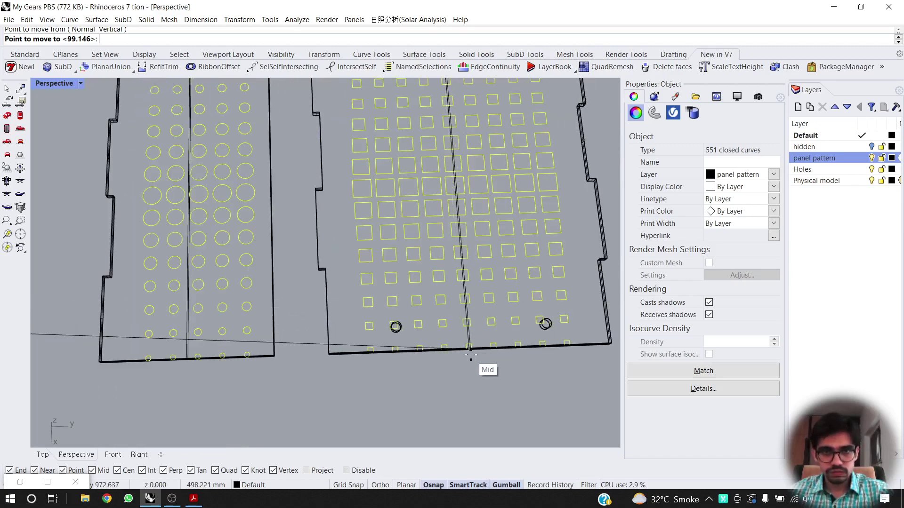
pyautogui.moveTo(464, 369); pyautogui.dragTo(371, 343, button='right')
pyautogui.click(467, 286)
# Shift the pattern curves along the X axis, inward from the panels' end edge toward their centre.
pyautogui.scroll(-12, 357, 344)
pyautogui.scroll(7, 374, 254)
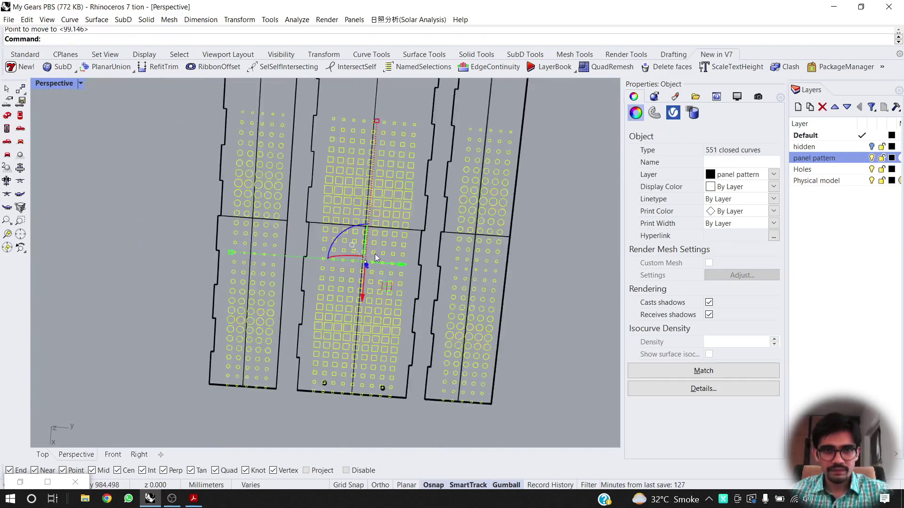
pyautogui.moveTo(375, 254); pyautogui.dragTo(477, 205, button='right')
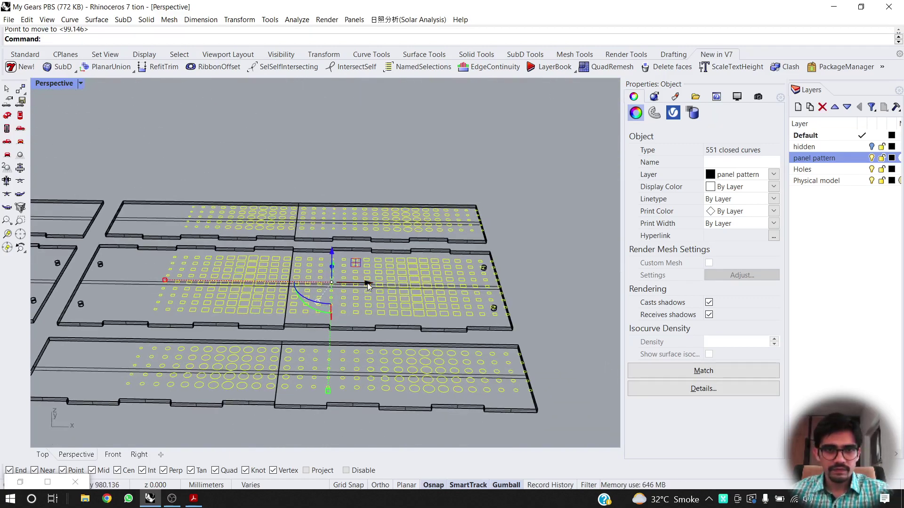
pyautogui.moveTo(368, 282); pyautogui.dragTo(333, 284)
# Move the selected pattern curves from the centre row's top square along X to the middle panel's cross centre line.
pyautogui.scroll(6, 288, 280)
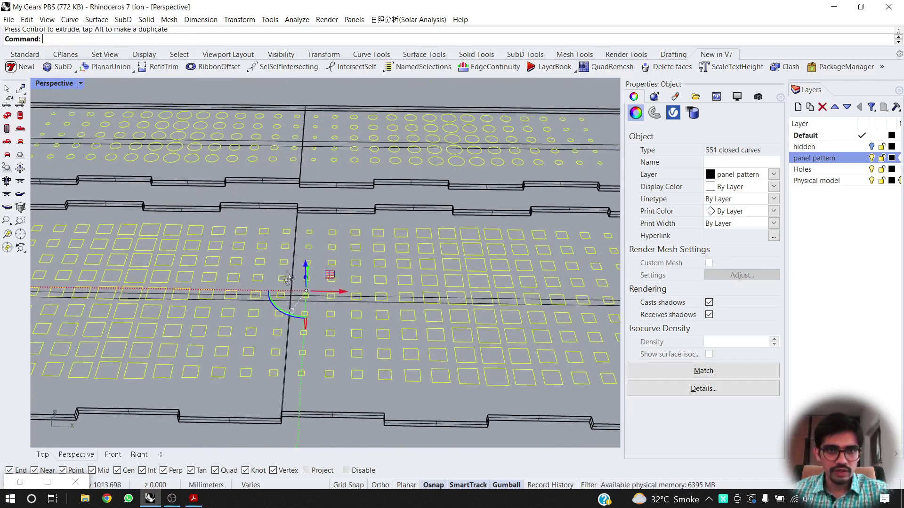
pyautogui.scroll(5, 308, 221)
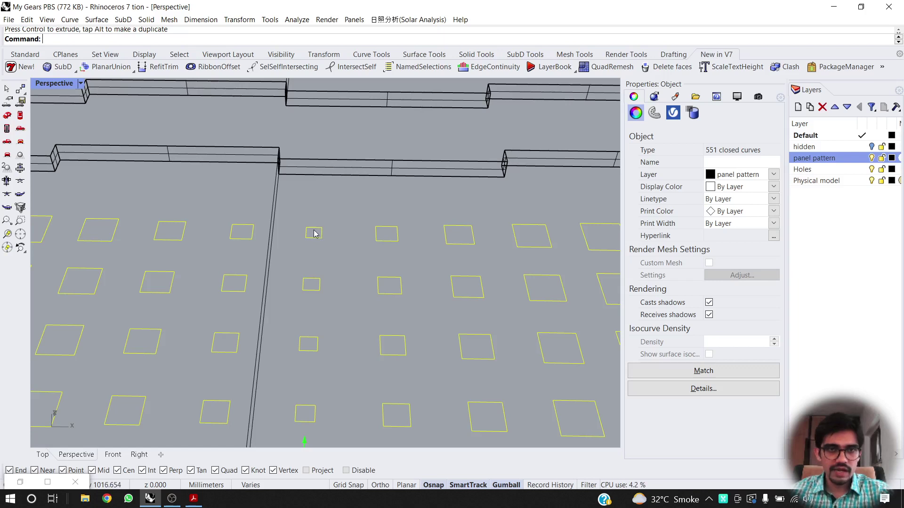
pyautogui.moveTo(313, 230); pyautogui.dragTo(313, 259, button='right')
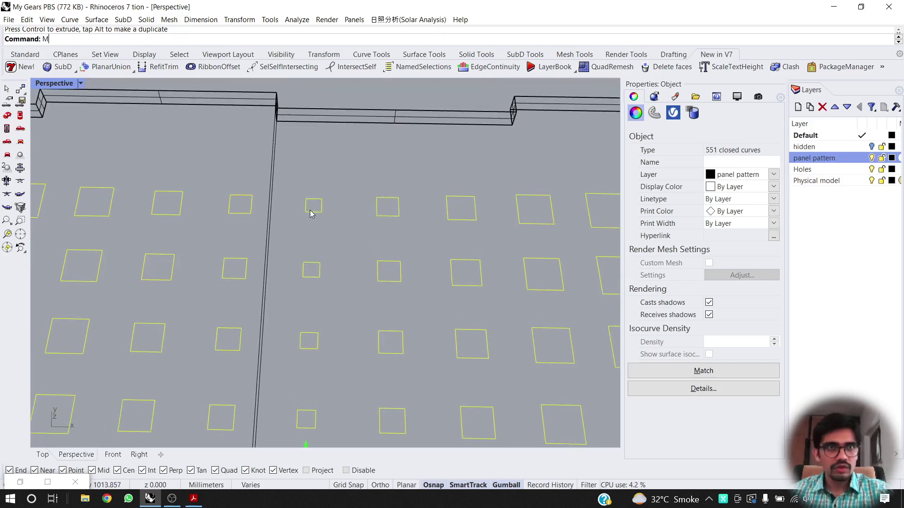
pyautogui.write('ove')
pyautogui.press('Return')
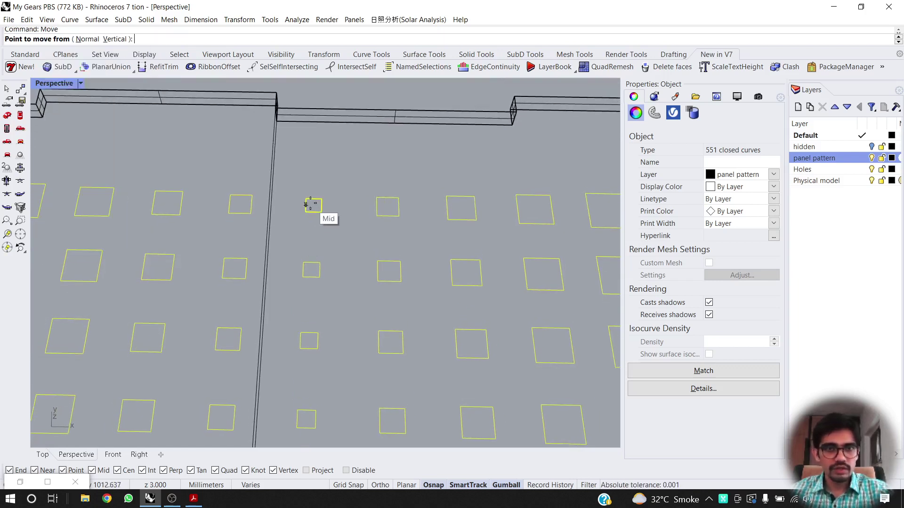
pyautogui.click(314, 200)
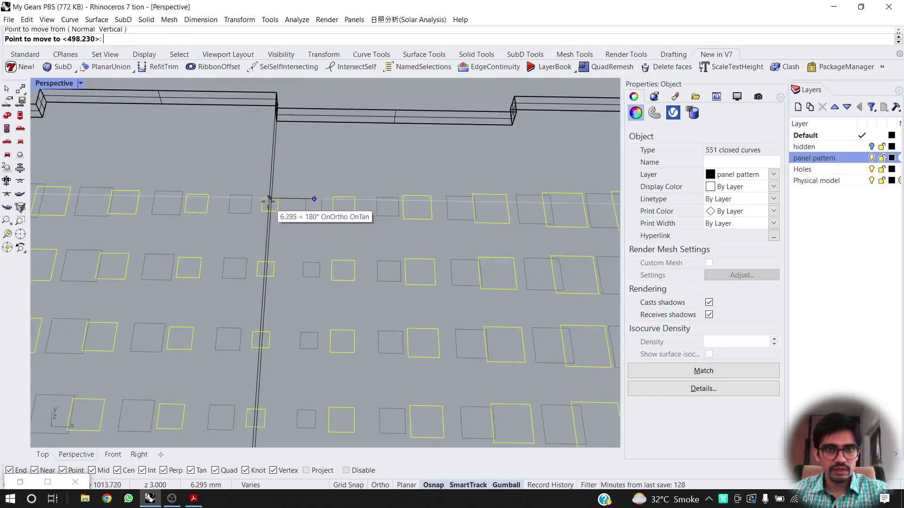
pyautogui.moveTo(272, 201); pyautogui.dragTo(340, 186, button='right')
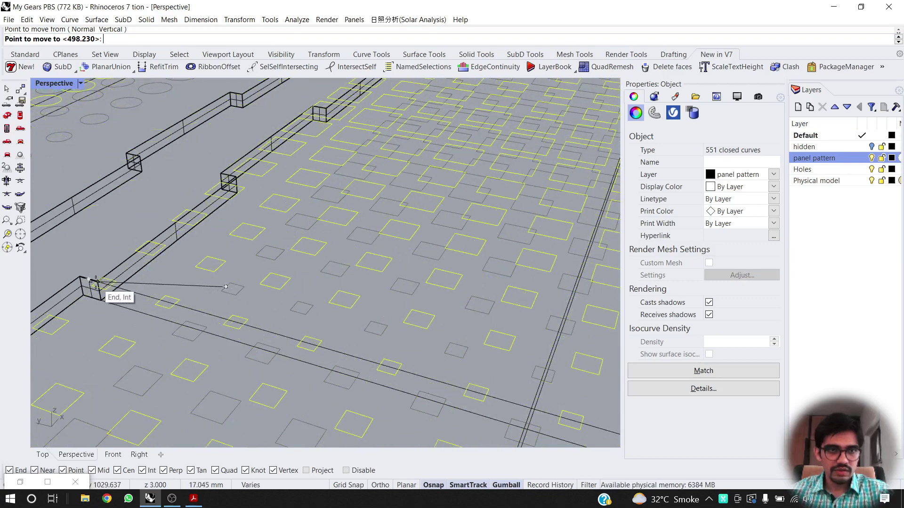
pyautogui.click(202, 313)
pyautogui.scroll(-5, 312, 259)
pyautogui.moveTo(313, 258); pyautogui.dragTo(248, 308, button='right')
pyautogui.scroll(-6, 248, 309)
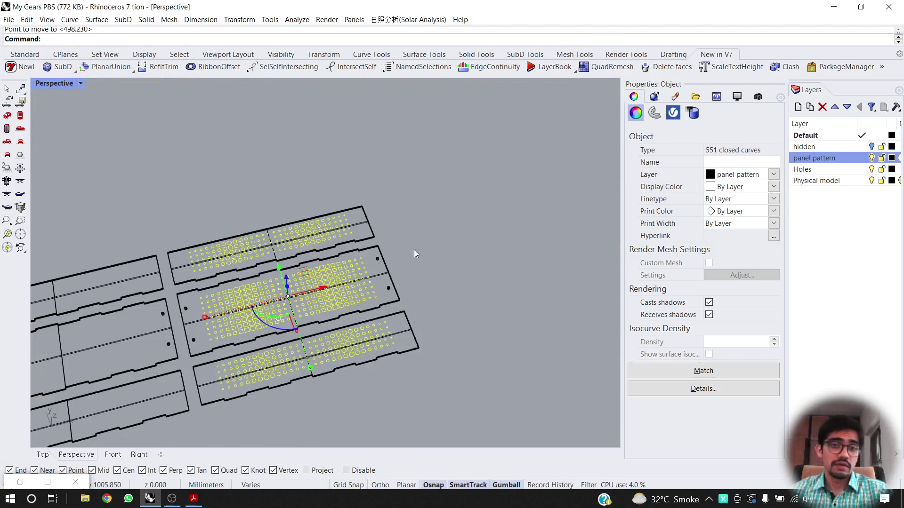
# Check the pattern placement on the panels, temporarily hiding the Physical model and Holes layers and turning both back on.
pyautogui.click(450, 233)
pyautogui.scroll(-7, 387, 252)
pyautogui.moveTo(388, 253); pyautogui.dragTo(256, 272, button='right')
pyautogui.scroll(7, 310, 292)
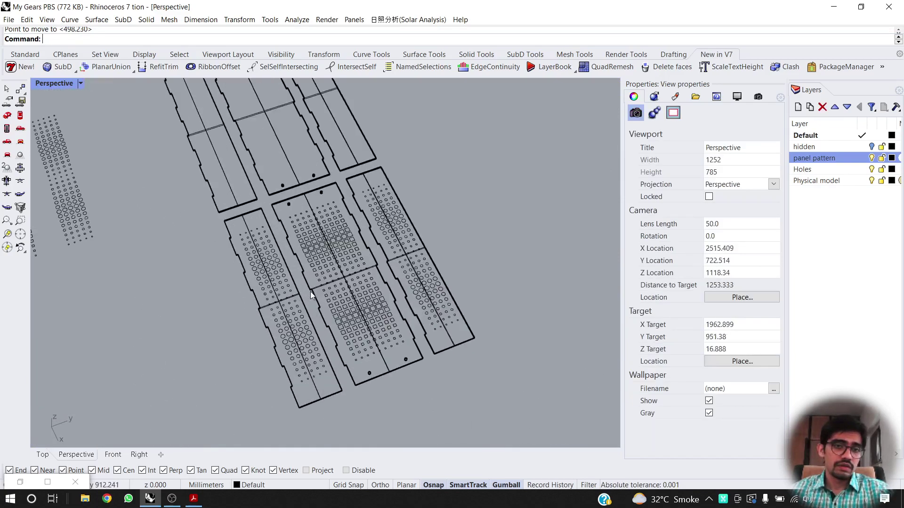
pyautogui.moveTo(310, 292); pyautogui.dragTo(295, 278, button='right')
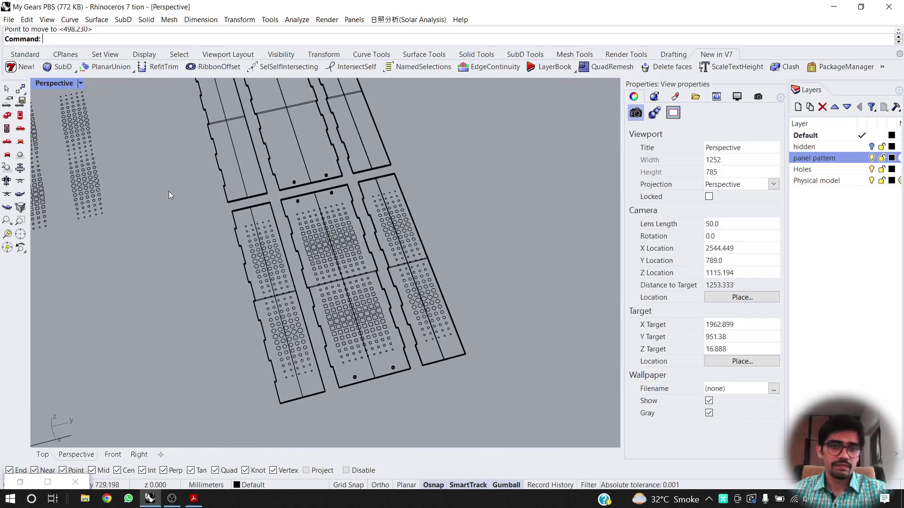
pyautogui.moveTo(466, 242); pyautogui.dragTo(434, 386, button='right')
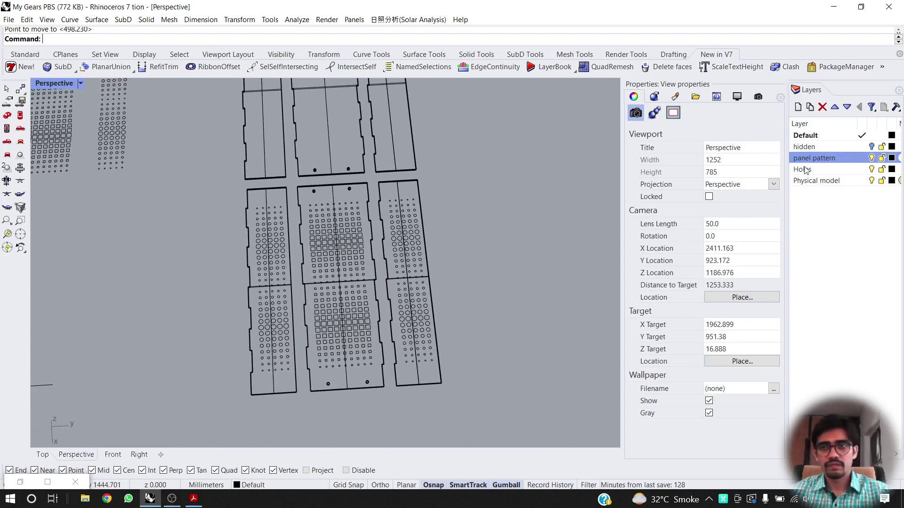
pyautogui.click(871, 181)
pyautogui.moveTo(490, 244); pyautogui.dragTo(492, 202, button='right')
pyautogui.click(872, 169)
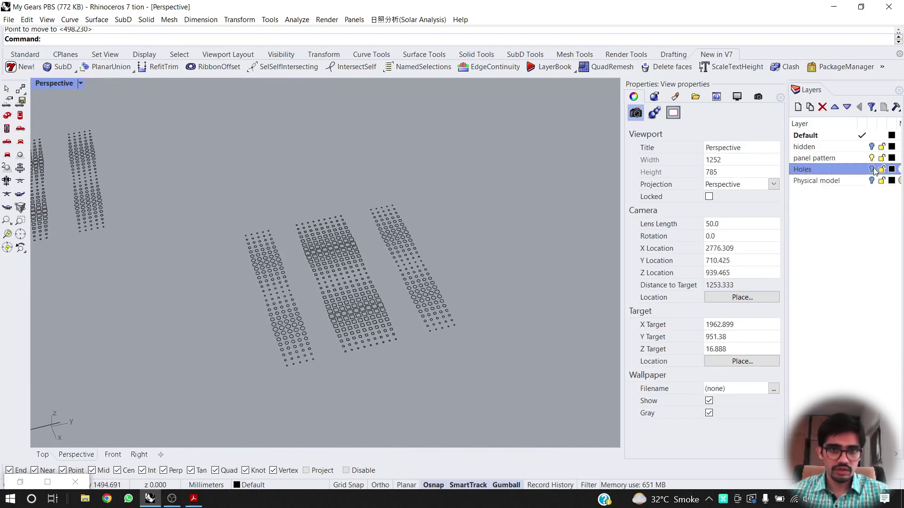
pyautogui.click(871, 181)
pyautogui.scroll(5, 390, 356)
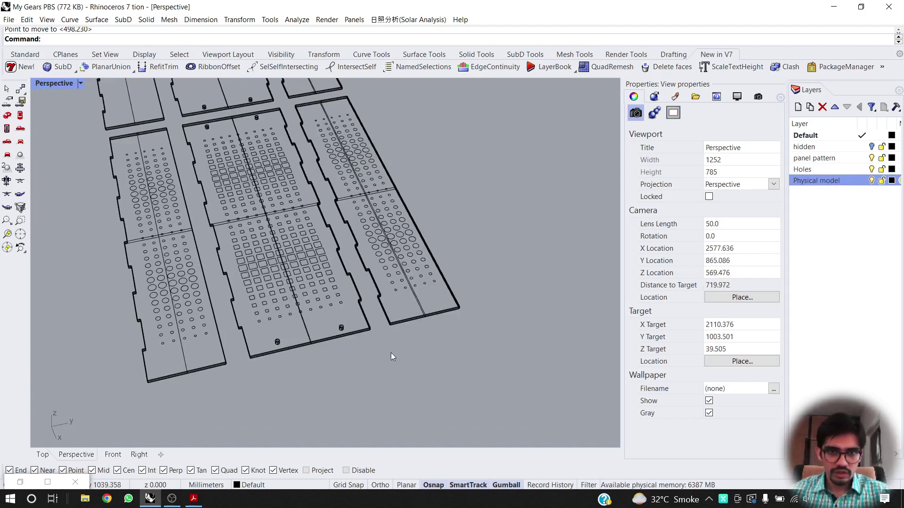
# Set the Perspective viewport to Shaded display.
pyautogui.rightClick(65, 85)
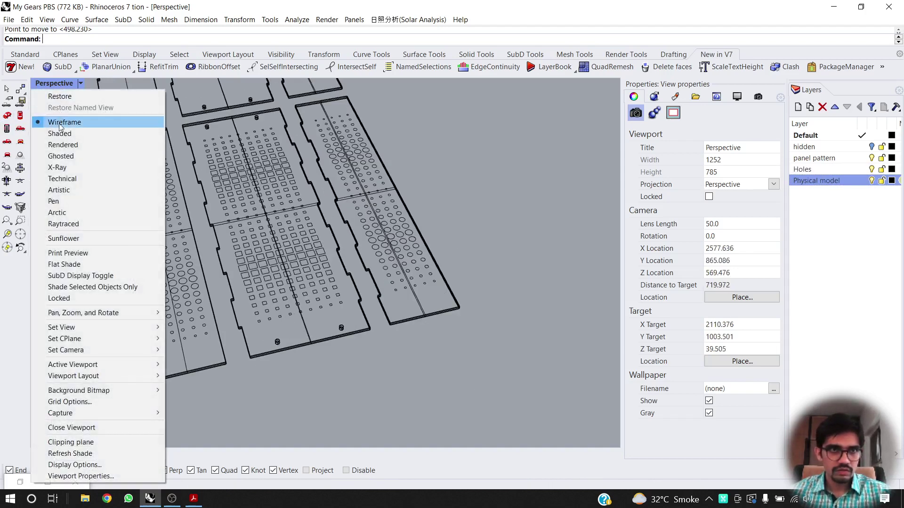
pyautogui.click(63, 134)
pyautogui.scroll(2, 326, 289)
pyautogui.scroll(2, 326, 331)
pyautogui.moveTo(326, 331)
pyautogui.mouseDown(button='right')
pyautogui.moveTo(446, 331)
pyautogui.moveTo(317, 317)
pyautogui.mouseUp(button='right')
pyautogui.scroll(-2, 318, 321)
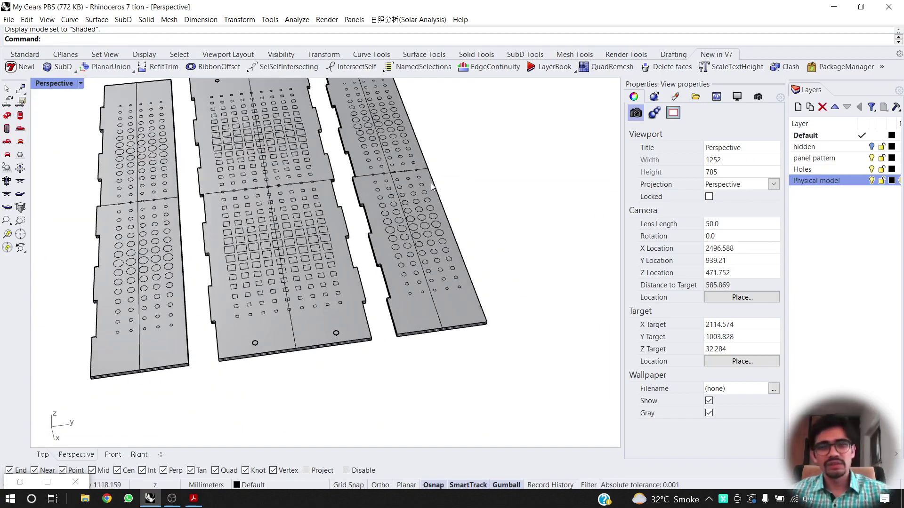
# Hide the Physical model layer and delete the two hole cylinders beyond the free end of the middle pattern on the perforated panels.
pyautogui.click(871, 169)
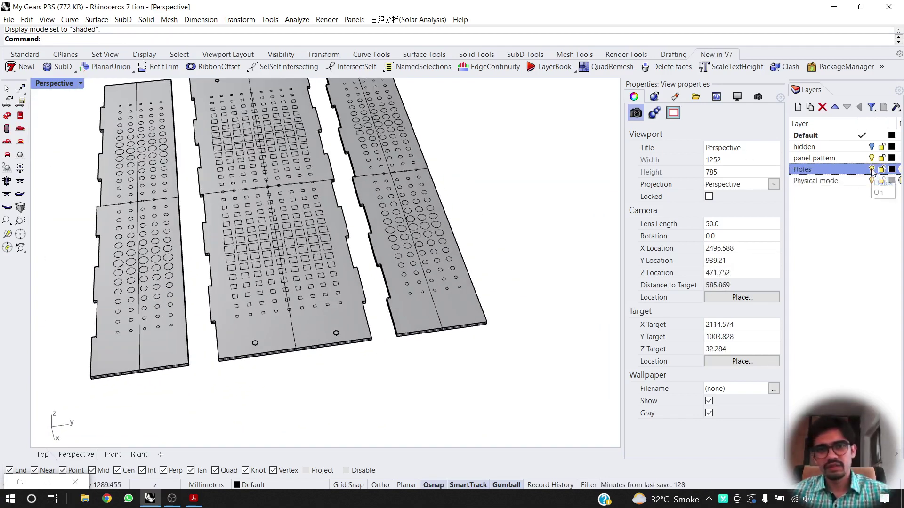
pyautogui.click(872, 181)
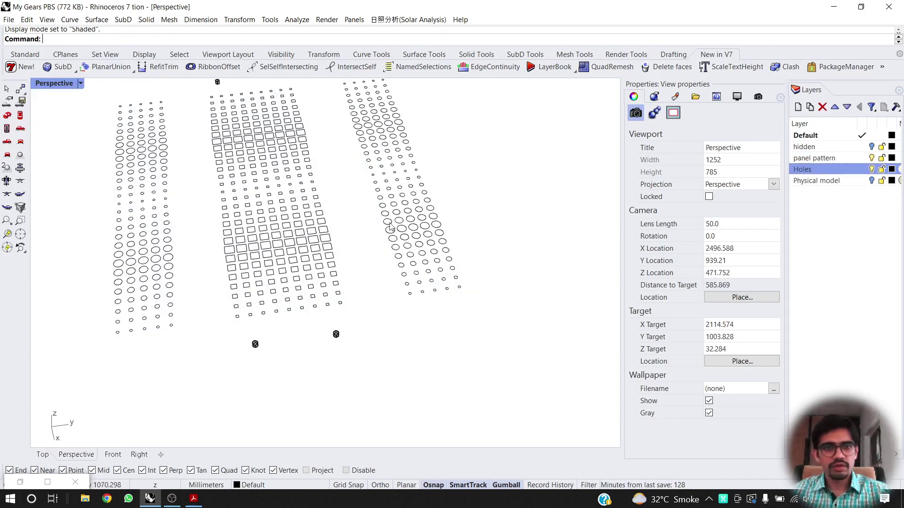
pyautogui.moveTo(335, 333); pyautogui.dragTo(377, 335, button='right')
pyautogui.moveTo(346, 320); pyautogui.dragTo(222, 384)
pyautogui.press('Delete')
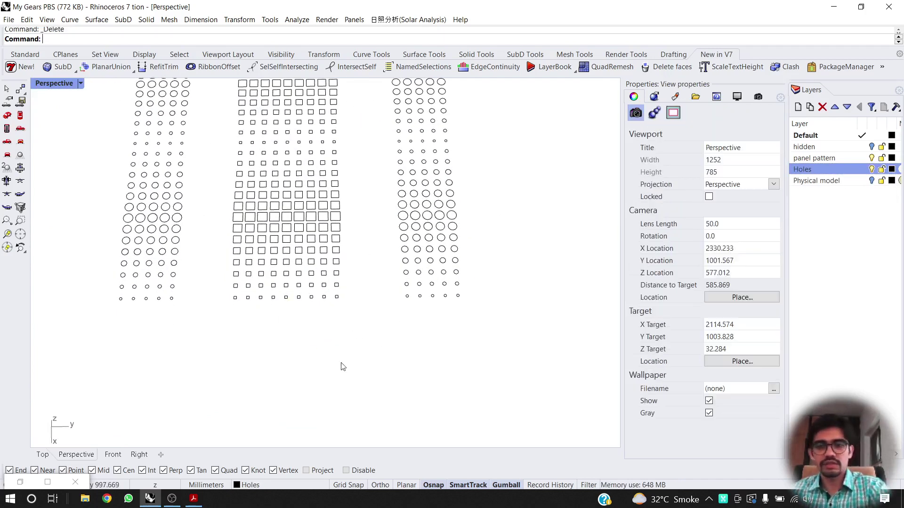
# Delete the remaining hole objects between the two panel sets and at the far end of the plain panels.
pyautogui.scroll(-12, 350, 362)
pyautogui.moveTo(284, 237); pyautogui.dragTo(284, 282, button='right')
pyautogui.moveTo(383, 149); pyautogui.dragTo(304, 213)
pyautogui.press('Delete')
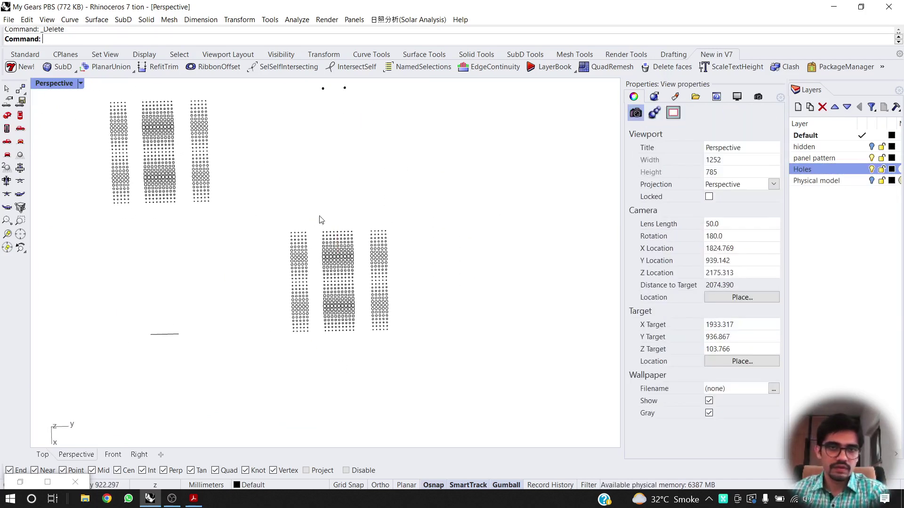
pyautogui.moveTo(303, 213); pyautogui.dragTo(373, 144, button='right')
pyautogui.moveTo(404, 112); pyautogui.dragTo(319, 166)
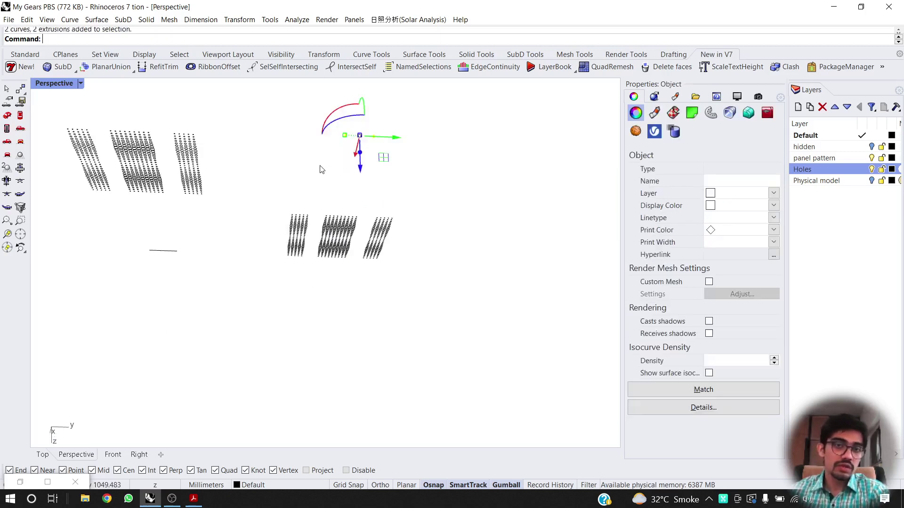
pyautogui.press('Delete')
# Show the Physical model layer and delete the three plain panels that carry no perforation pattern.
pyautogui.scroll(-8, 376, 154)
pyautogui.moveTo(376, 154); pyautogui.dragTo(371, 113, button='right')
pyautogui.scroll(10, 343, 274)
pyautogui.moveTo(343, 278); pyautogui.dragTo(350, 263, button='right')
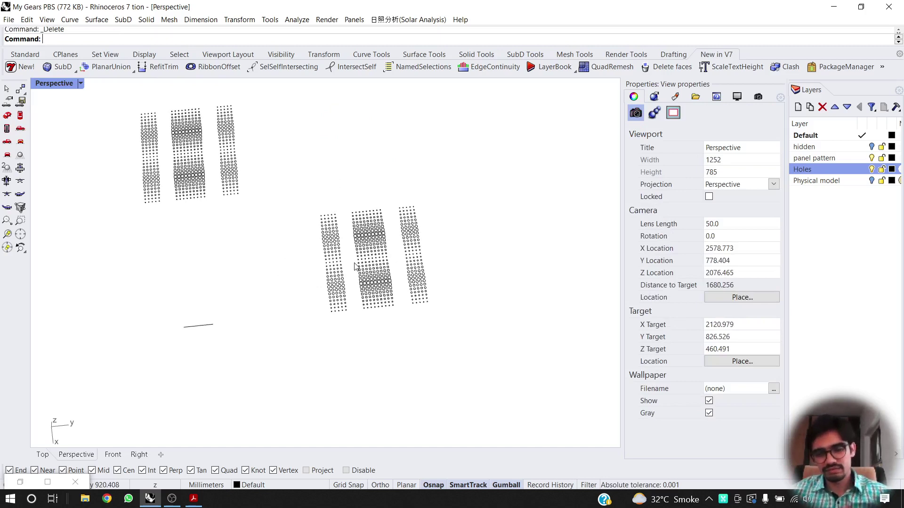
pyautogui.scroll(6, 386, 298)
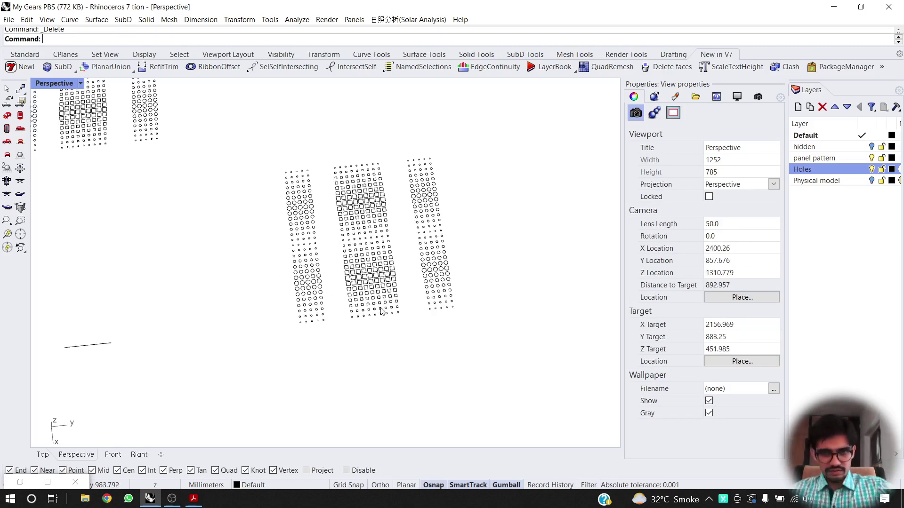
pyautogui.click(871, 181)
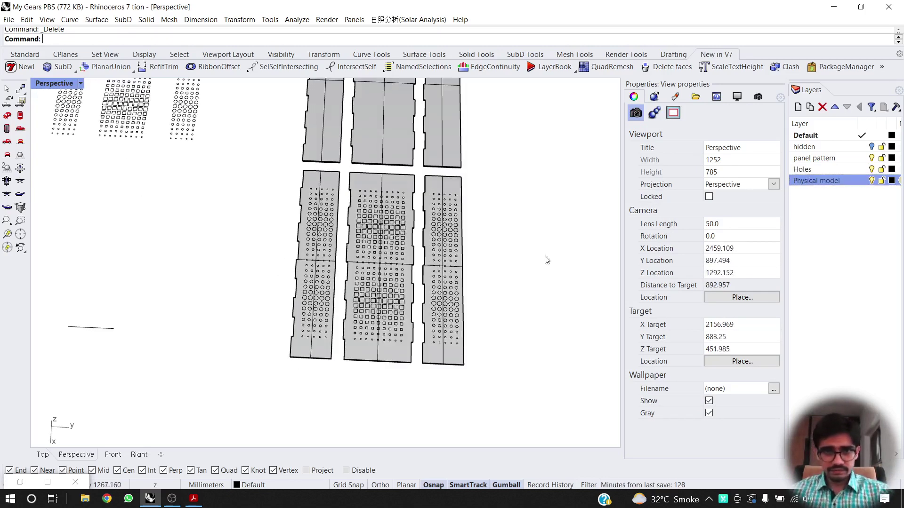
pyautogui.moveTo(464, 222); pyautogui.dragTo(451, 272, button='right')
pyautogui.scroll(-5, 451, 272)
pyautogui.scroll(6, 335, 374)
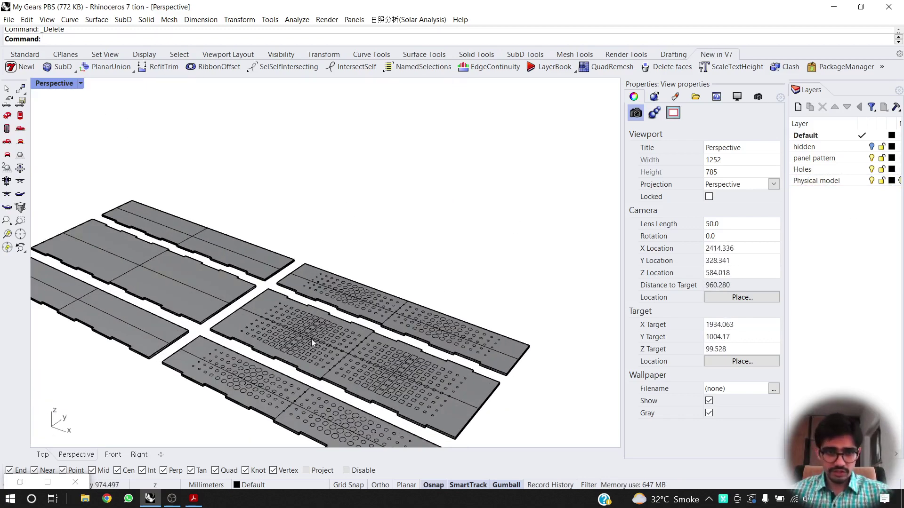
pyautogui.moveTo(312, 339); pyautogui.dragTo(259, 261, button='right')
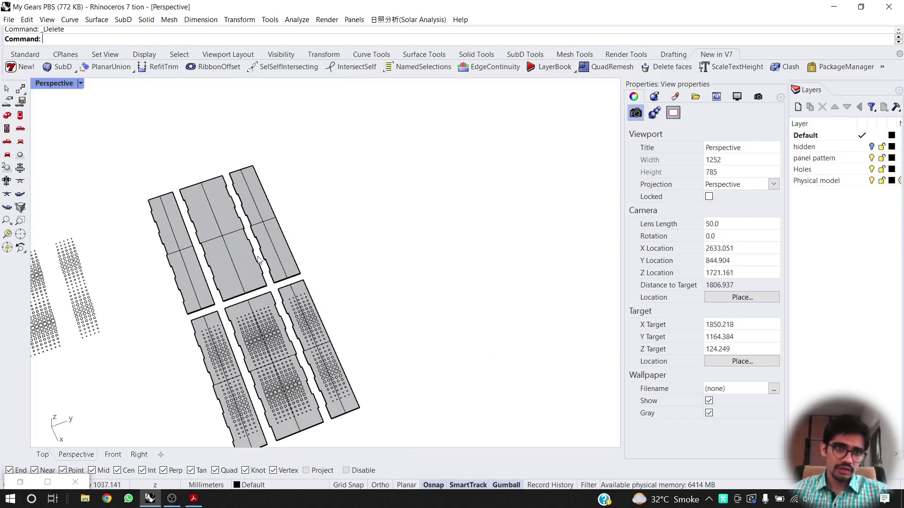
pyautogui.moveTo(303, 122); pyautogui.dragTo(134, 240)
pyautogui.press('Delete')
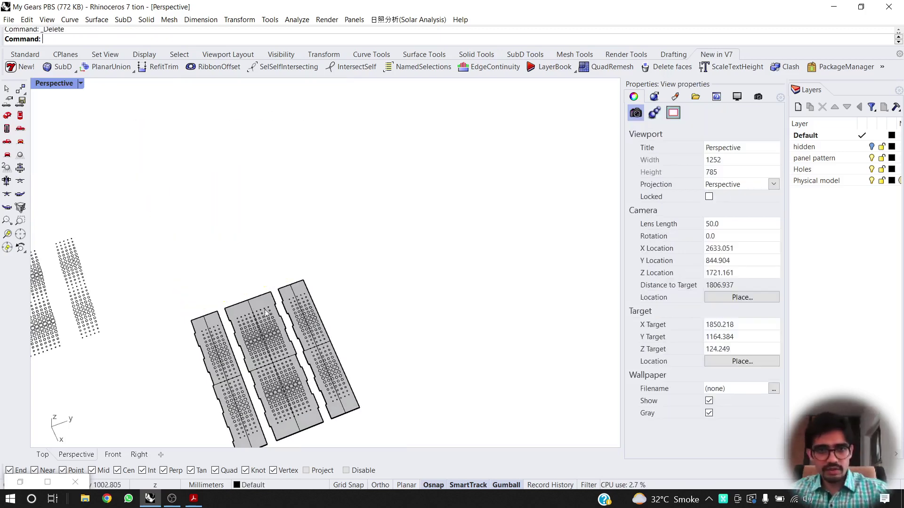
# Hide the Physical model layer and extrude the 551 pattern curves from the perforated panels upward along Z.
pyautogui.click(872, 181)
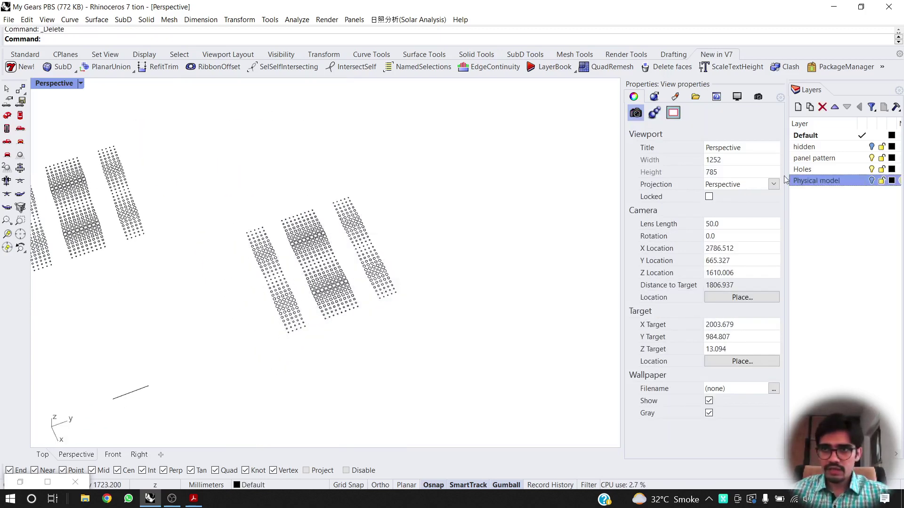
pyautogui.moveTo(438, 152); pyautogui.dragTo(215, 385)
pyautogui.moveTo(320, 301); pyautogui.dragTo(326, 255, button='right')
pyautogui.scroll(7, 325, 255)
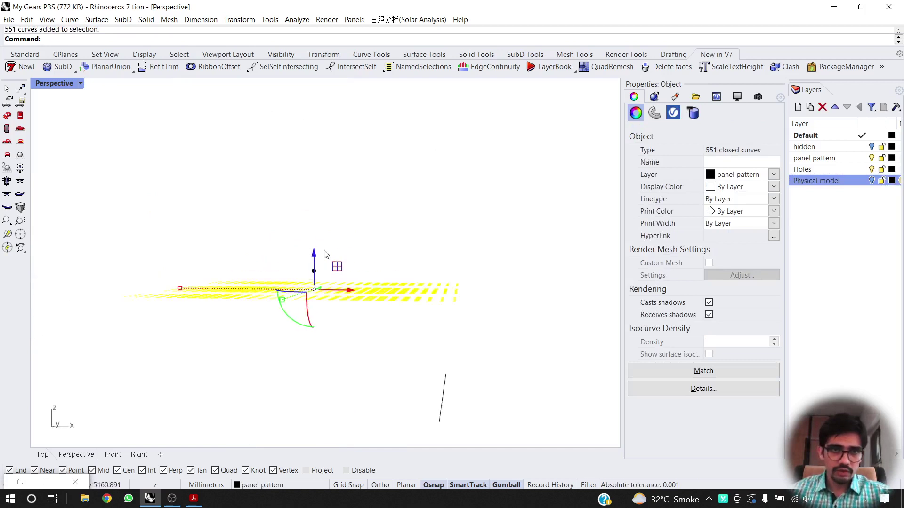
pyautogui.click(311, 281)
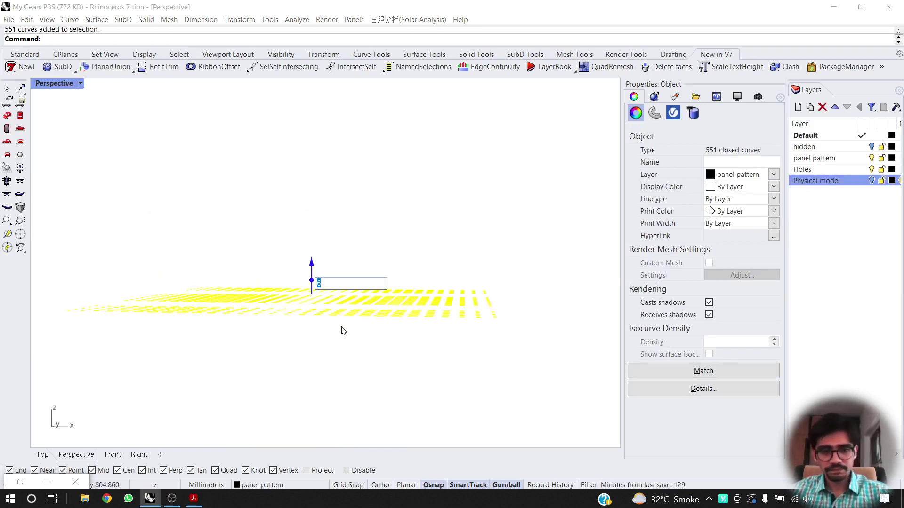
pyautogui.write('1')
pyautogui.press('Return')
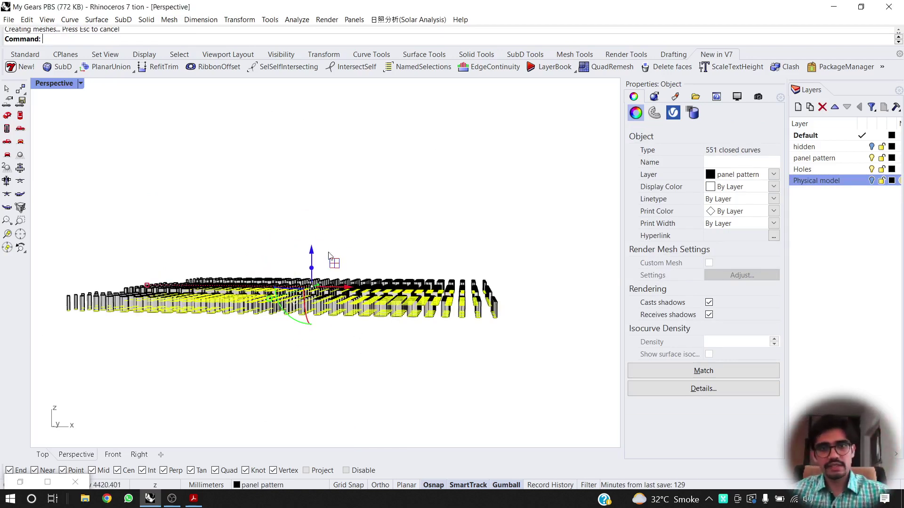
# Try to move the selected pattern curves -4 mm along the Z axis.
pyautogui.click(312, 253)
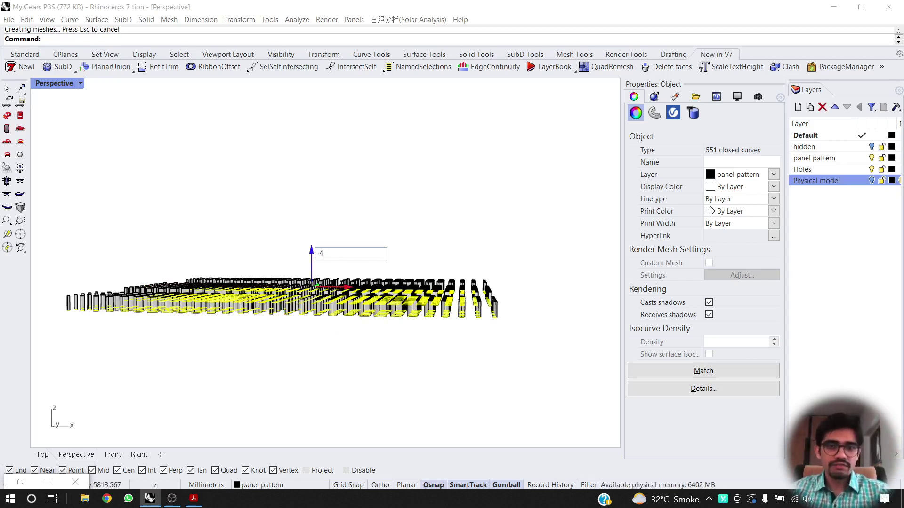
pyautogui.write('-4')
pyautogui.press('Return')
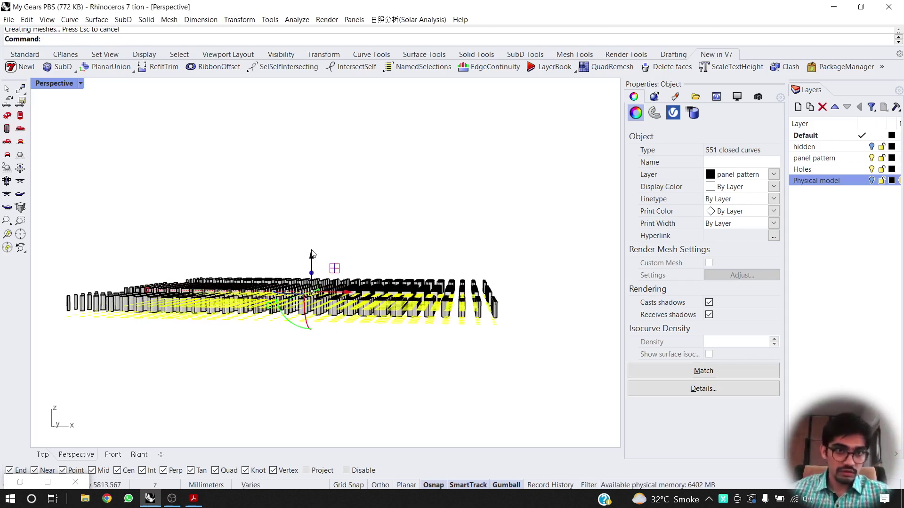
pyautogui.hotkey('ctrl', 'z')
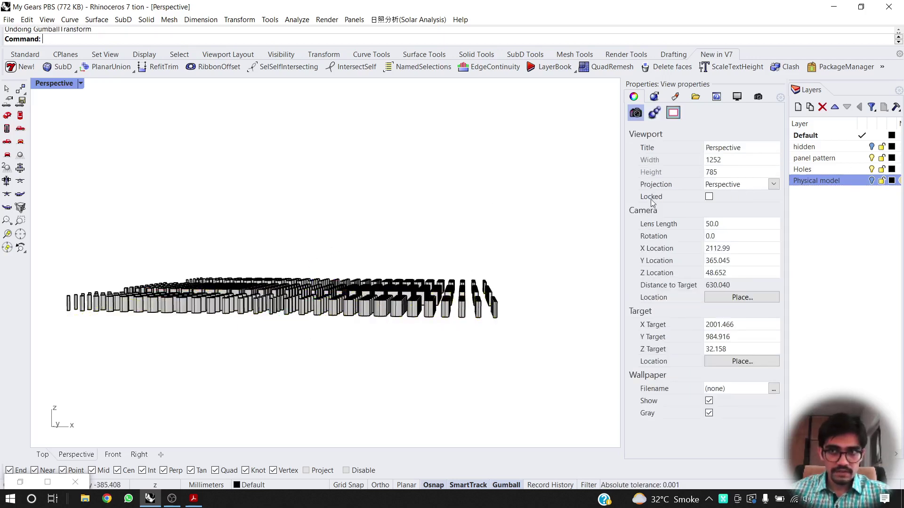
# Hide the panel pattern layer and move the 551 extrusions -4 mm along the Z axis.
pyautogui.click(872, 160)
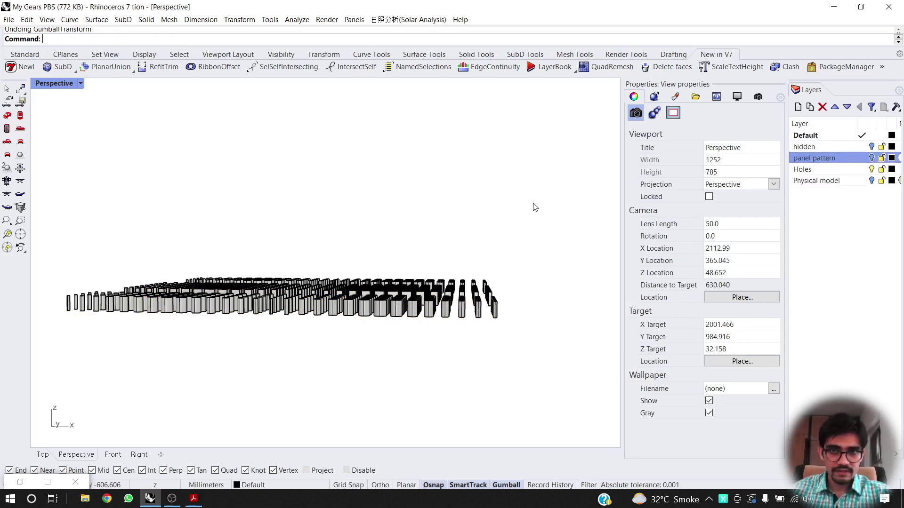
pyautogui.moveTo(542, 195); pyautogui.dragTo(66, 398)
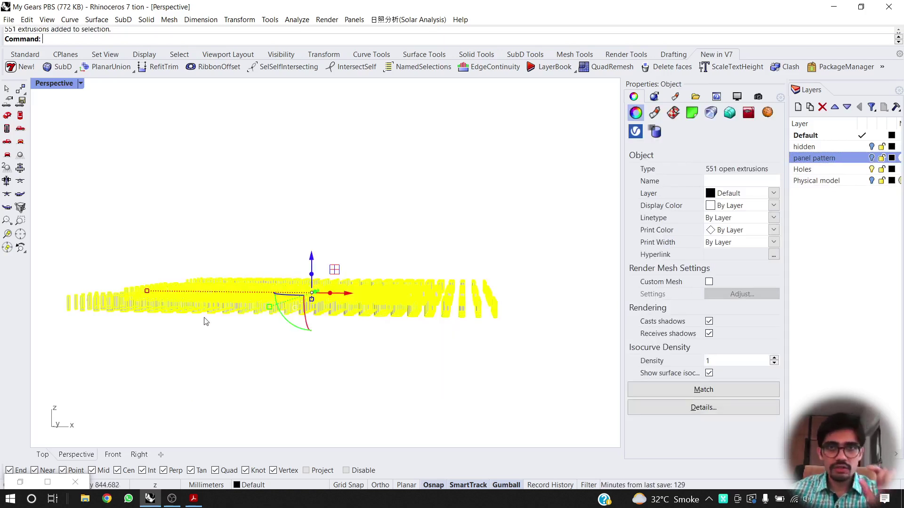
pyautogui.click(311, 256)
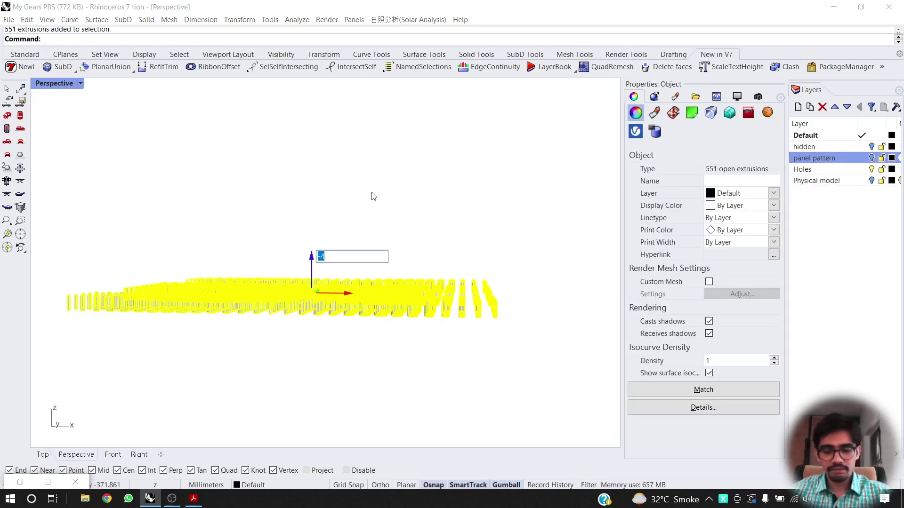
pyautogui.press('Return')
pyautogui.press('Escape')
pyautogui.moveTo(371, 196); pyautogui.dragTo(271, 276, button='right')
pyautogui.hotkey('ctrl', 'alt', 's')
pyautogui.scroll(-10, 339, 218)
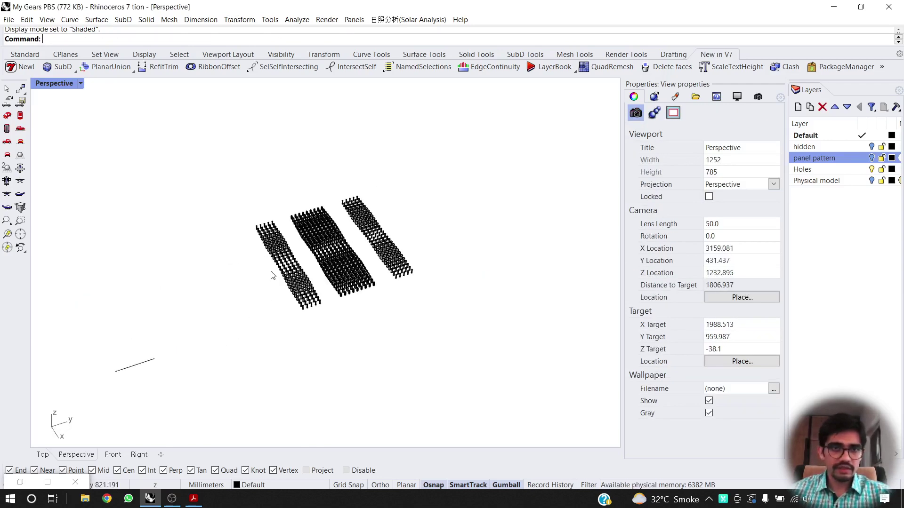
# Show the Physical model layer and examine how the extruded cutters pass through the three solid panels.
pyautogui.click(872, 181)
pyautogui.moveTo(411, 244); pyautogui.dragTo(454, 216, button='right')
pyautogui.scroll(10, 369, 252)
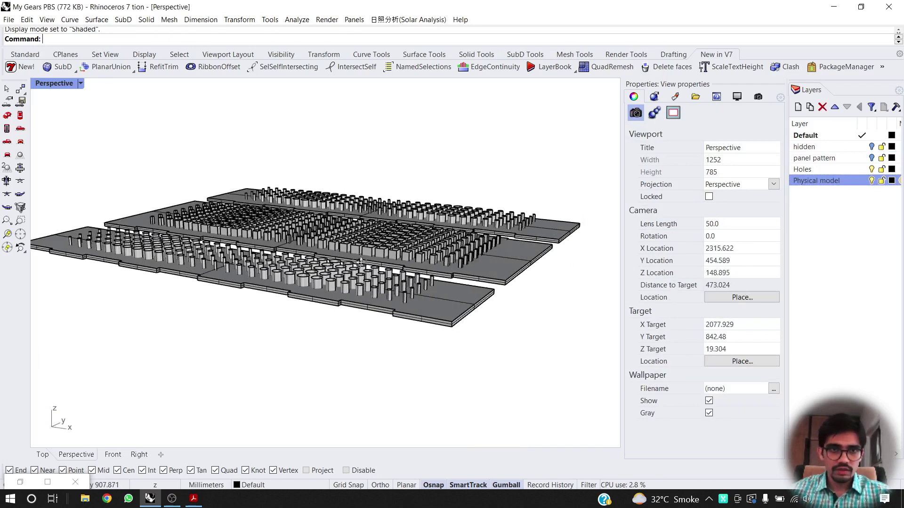
pyautogui.moveTo(385, 267); pyautogui.dragTo(450, 292, button='right')
pyautogui.click(450, 292)
pyautogui.moveTo(434, 327)
pyautogui.mouseDown(button='right')
pyautogui.moveTo(428, 337)
pyautogui.moveTo(434, 329)
pyautogui.mouseUp(button='right')
pyautogui.click(433, 332)
pyautogui.moveTo(371, 288); pyautogui.dragTo(247, 326, button='right')
pyautogui.scroll(-5, 250, 310)
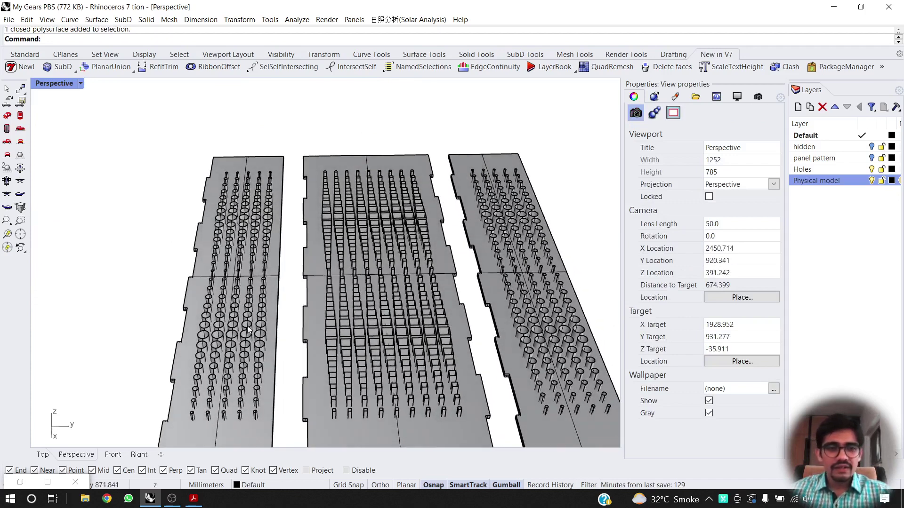
pyautogui.scroll(-2, 261, 314)
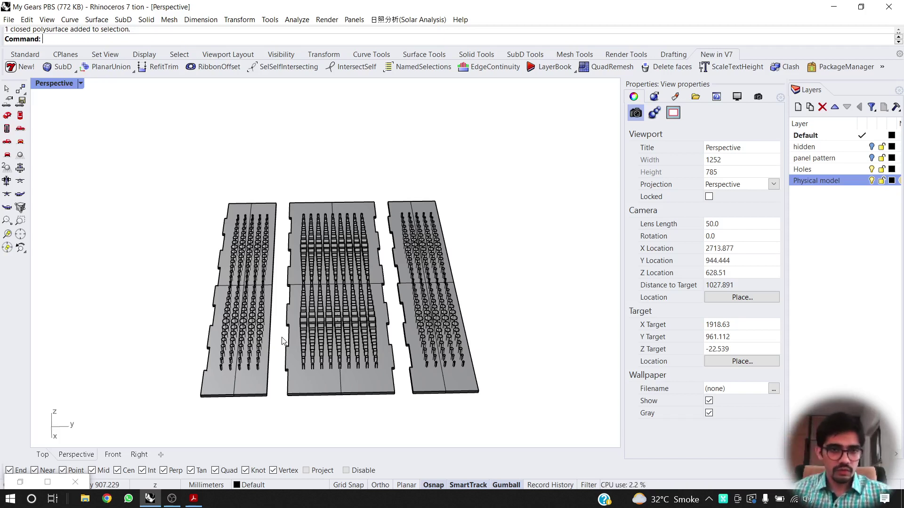
pyautogui.moveTo(538, 247); pyautogui.dragTo(547, 218, button='right')
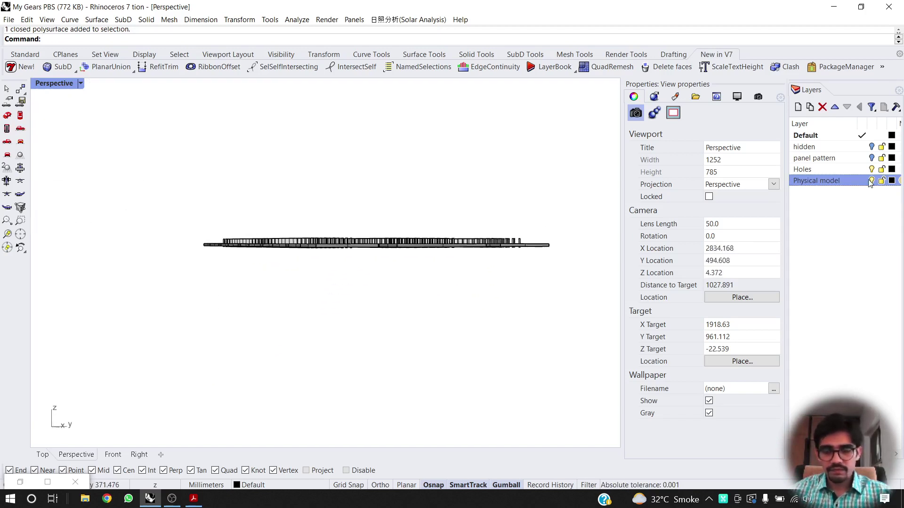
# Subtract the cutters from the narrow panel at the far +Y end with BooleanDifference, hiding the Physical model layer to select them.
pyautogui.write('B')
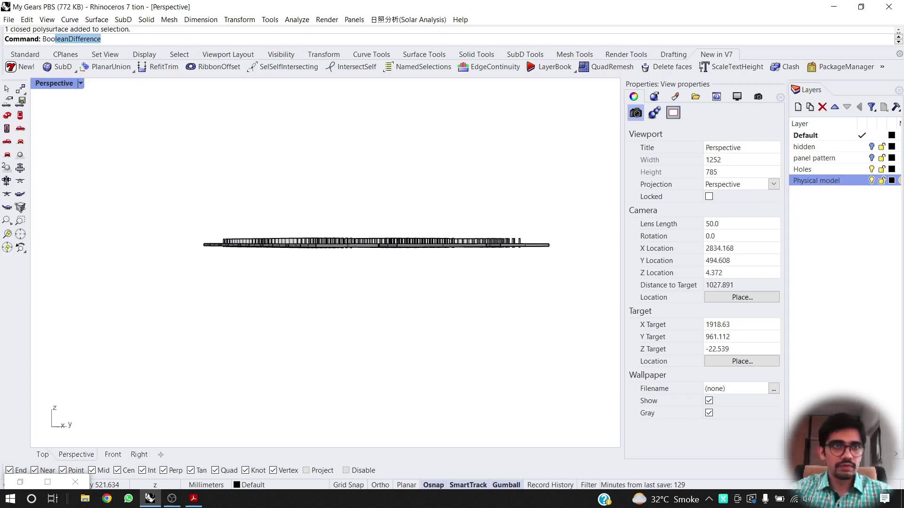
pyautogui.write('oo')
pyautogui.press('Return')
pyautogui.moveTo(429, 317); pyautogui.dragTo(478, 378, button='right')
pyautogui.click(475, 346)
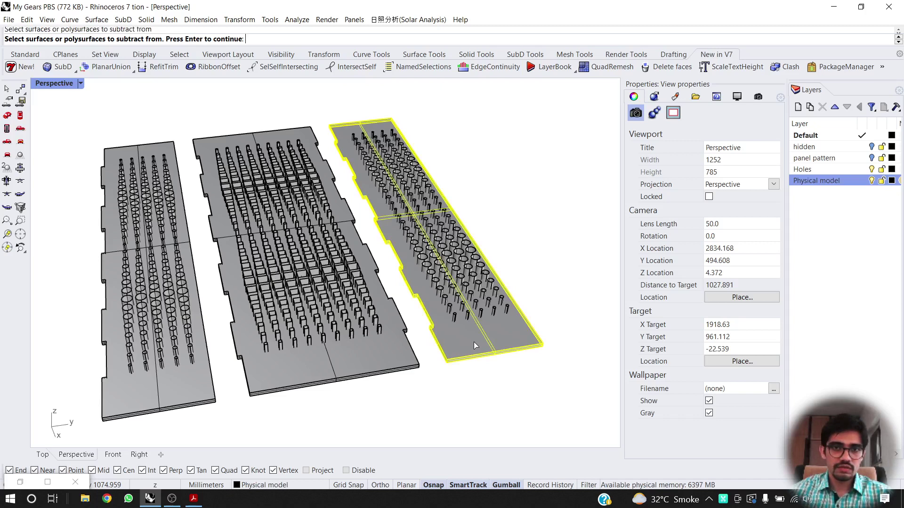
pyautogui.press('Return')
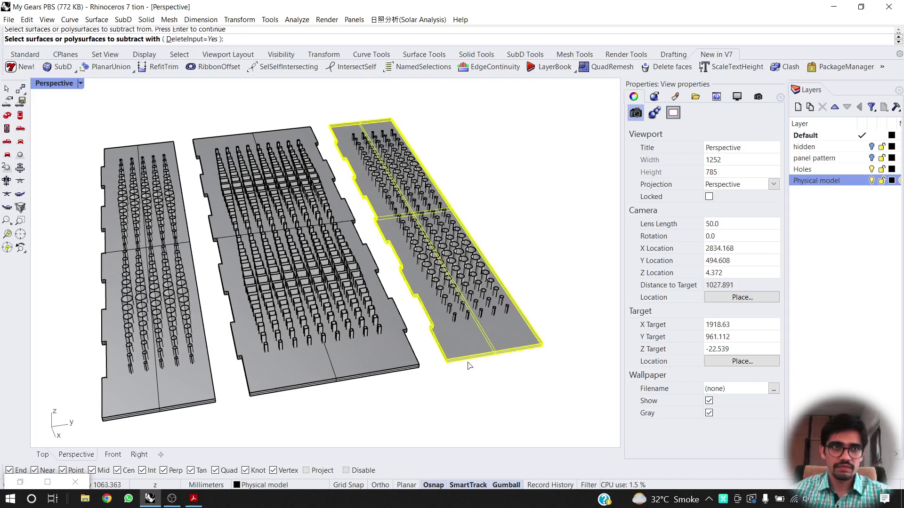
pyautogui.moveTo(467, 362); pyautogui.dragTo(466, 321, button='right')
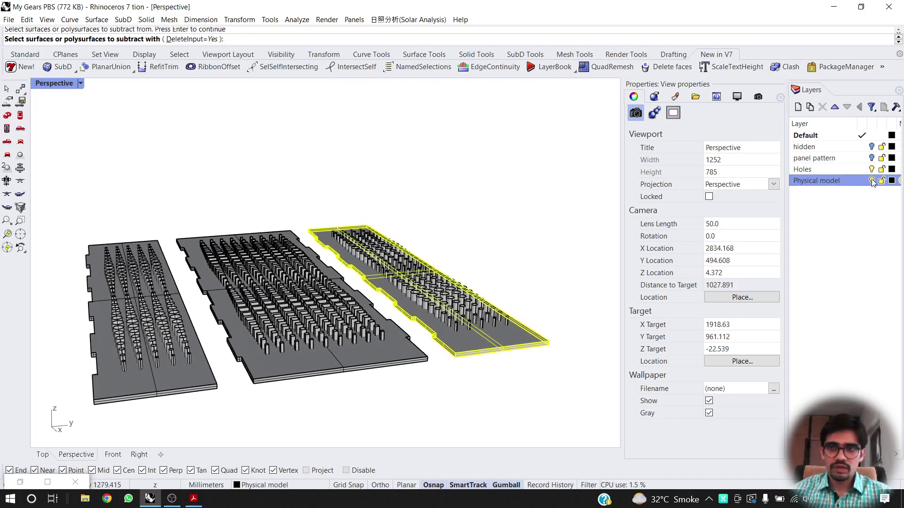
pyautogui.click(872, 181)
pyautogui.moveTo(547, 183); pyautogui.dragTo(393, 441)
pyautogui.press('Return')
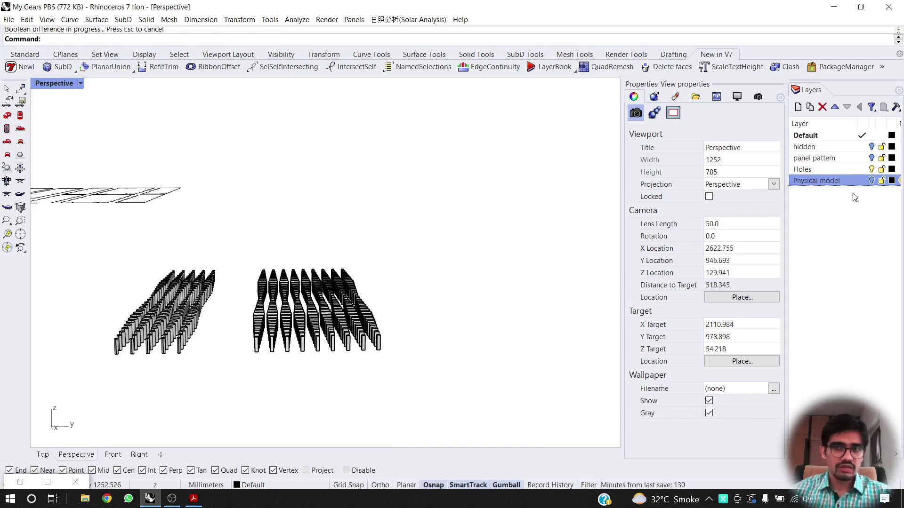
# Show the Physical model layer again and inspect the newly perforated narrow panel beside the two uncut ones.
pyautogui.click(871, 181)
pyautogui.moveTo(497, 321); pyautogui.dragTo(413, 317, button='right')
pyautogui.write('Z')
pyautogui.scroll(-4, 413, 317)
pyautogui.moveTo(363, 374); pyautogui.dragTo(348, 330, button='right')
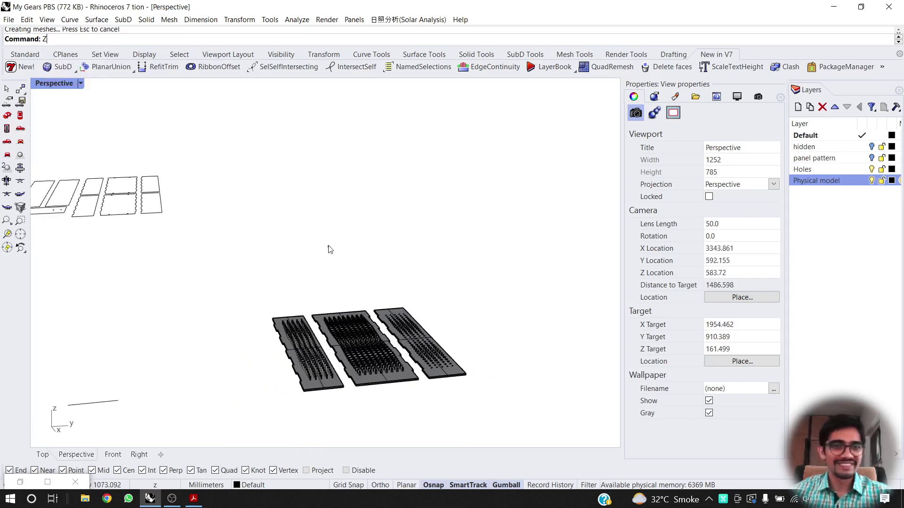
pyautogui.scroll(3, 366, 375)
pyautogui.click(355, 351)
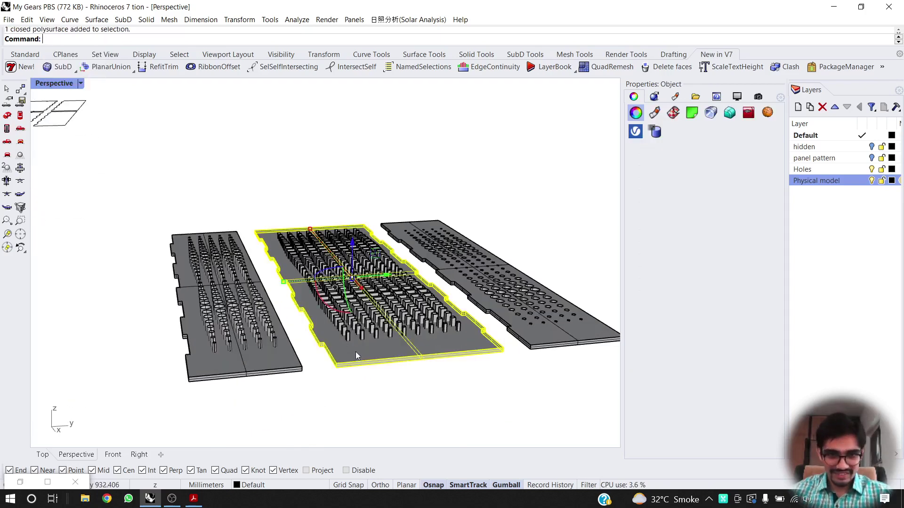
pyautogui.keyDown('shift'); pyautogui.click(252, 365); pyautogui.keyUp('shift')
pyautogui.write('BooleanDifference')
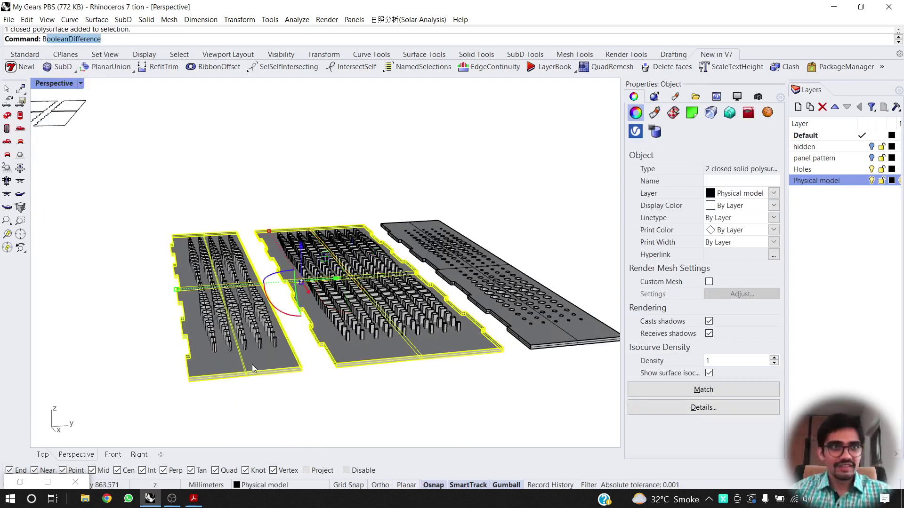
pyautogui.press('Return')
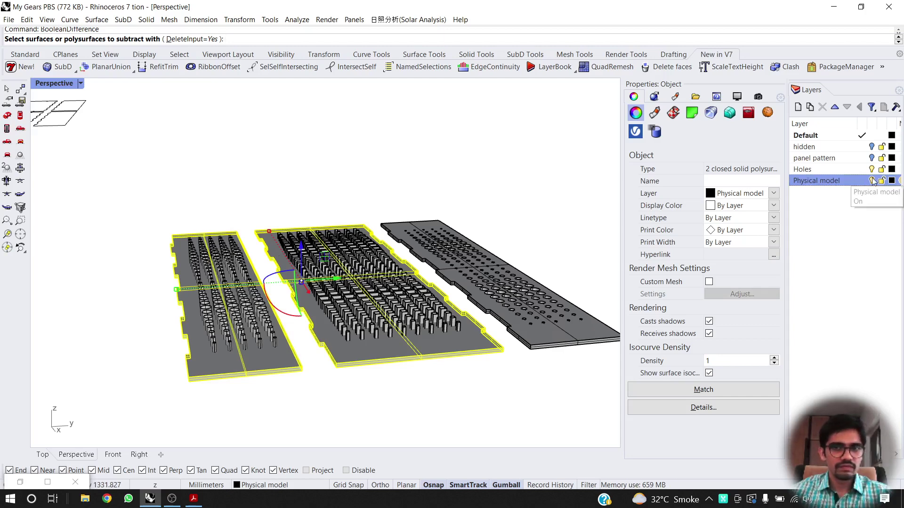
pyautogui.press('Escape')
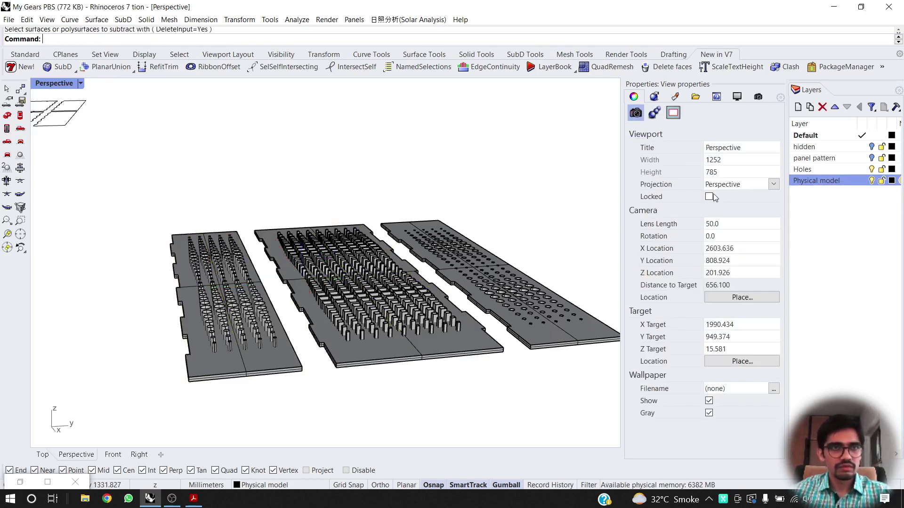
# Subtract the remaining cutters from the wide middle panel and the other narrow panel with BooleanDifference, hiding the Physical model layer to select them.
pyautogui.rightClick(350, 187)
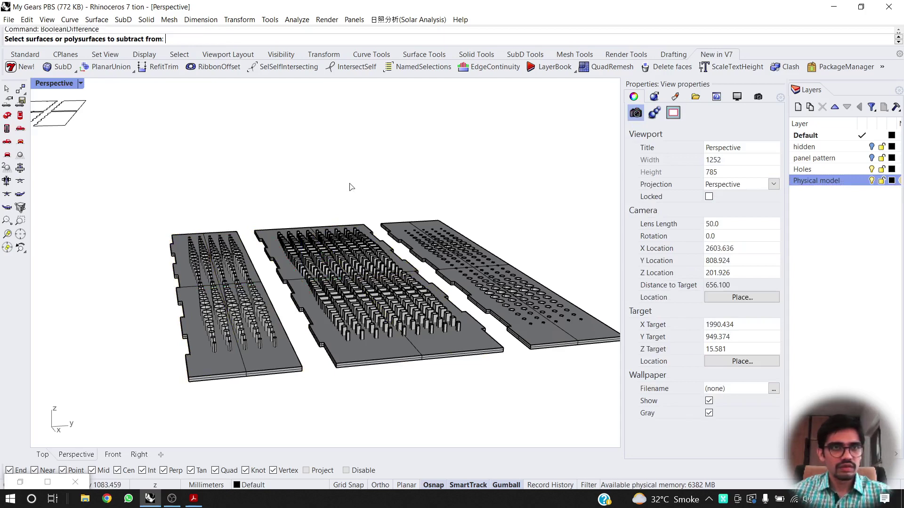
pyautogui.click(337, 363)
pyautogui.click(256, 371)
pyautogui.rightClick(399, 322)
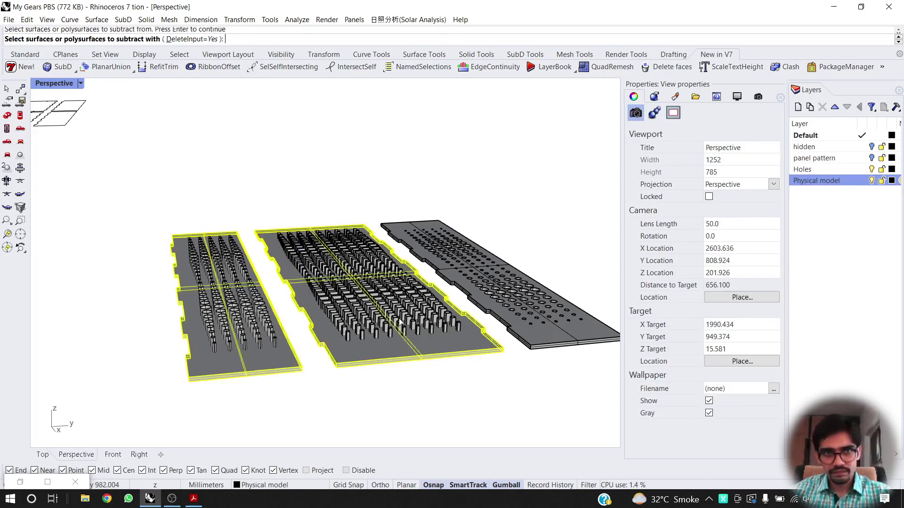
pyautogui.click(872, 181)
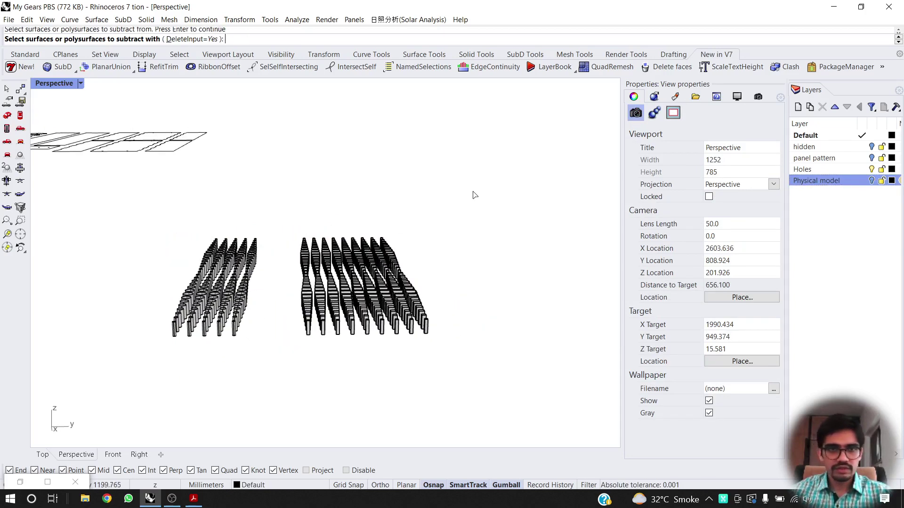
pyautogui.moveTo(475, 191); pyautogui.dragTo(148, 421)
pyautogui.rightClick(337, 307)
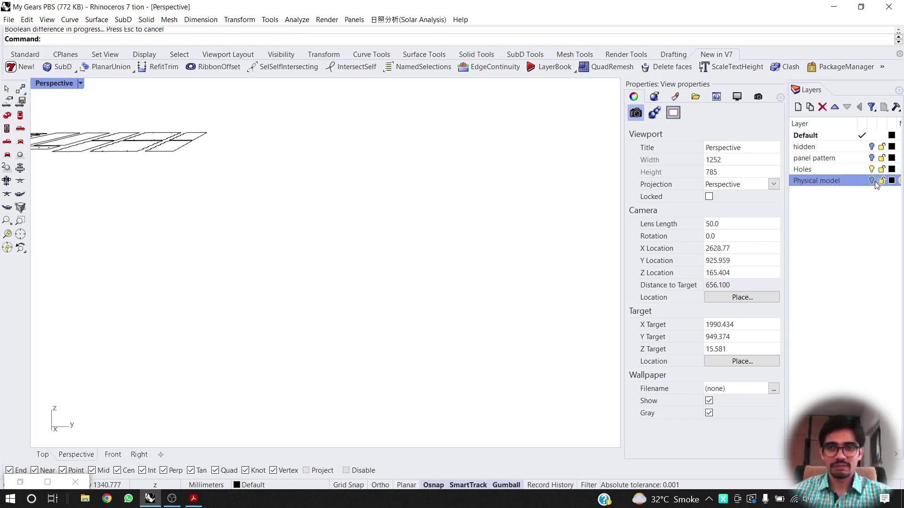
# Show the Physical model layer and rotate the narrow perforated panel on the -Y side 180 degrees about the X axis.
pyautogui.click(873, 181)
pyautogui.moveTo(376, 175); pyautogui.dragTo(384, 266, button='right')
pyautogui.scroll(-8, 346, 258)
pyautogui.moveTo(445, 240); pyautogui.dragTo(345, 268, button='right')
pyautogui.click(317, 320)
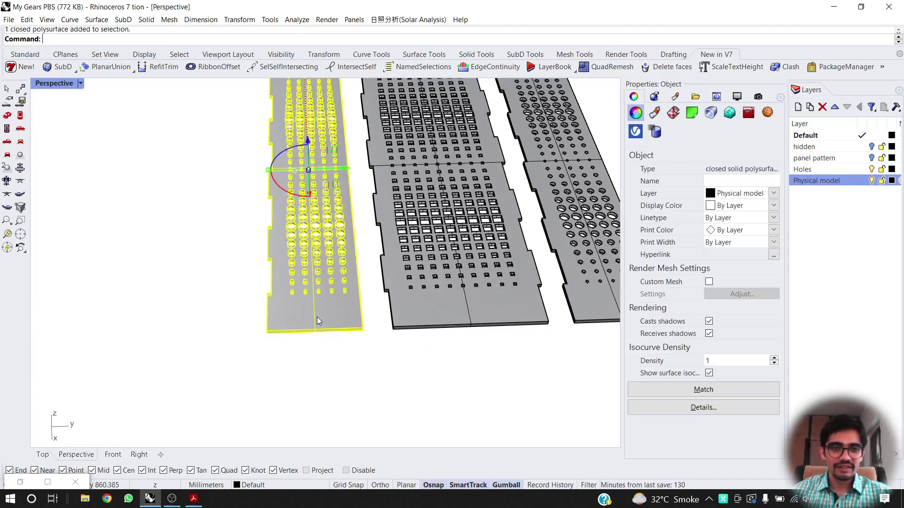
pyautogui.moveTo(318, 317); pyautogui.dragTo(325, 278, button='right')
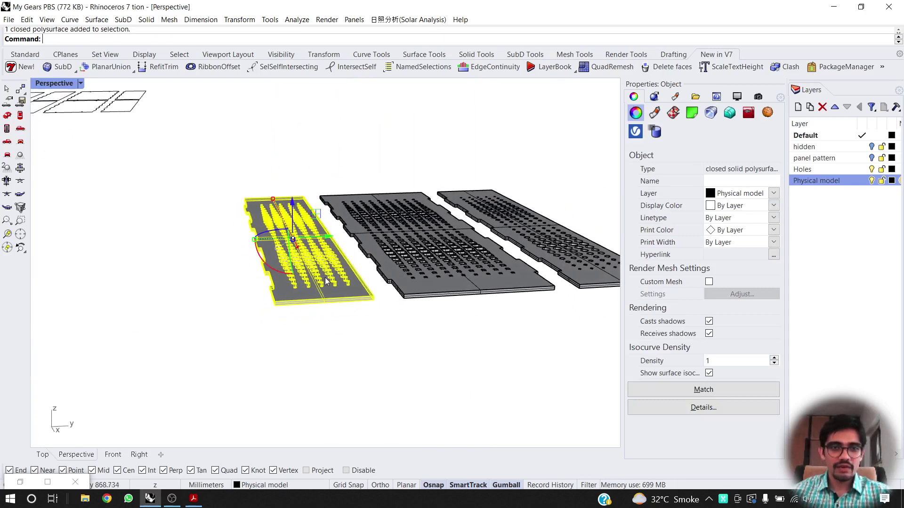
pyautogui.click(254, 253)
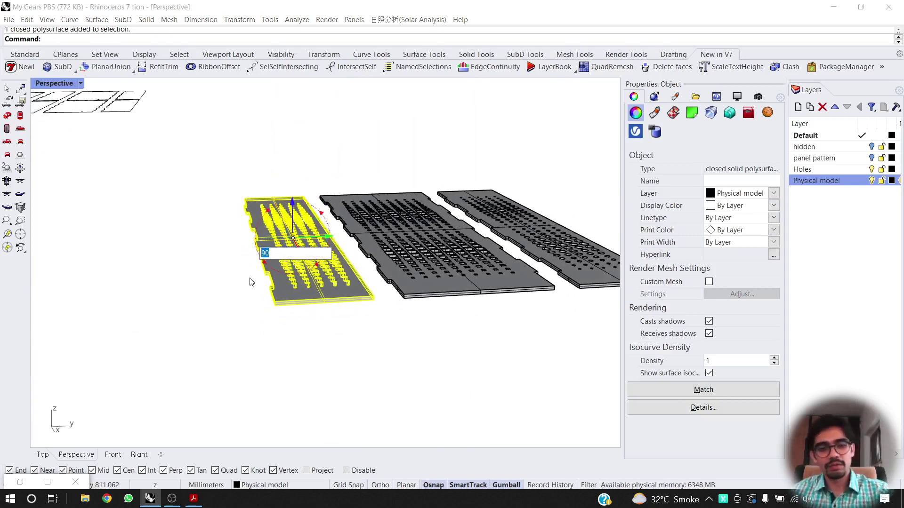
pyautogui.write('180')
pyautogui.press('Return')
# Tilt the flipped narrow panel about the X axis so its outer edge rises above its notched inner edge.
pyautogui.moveTo(339, 319); pyautogui.dragTo(342, 257, button='right')
pyautogui.click(344, 258)
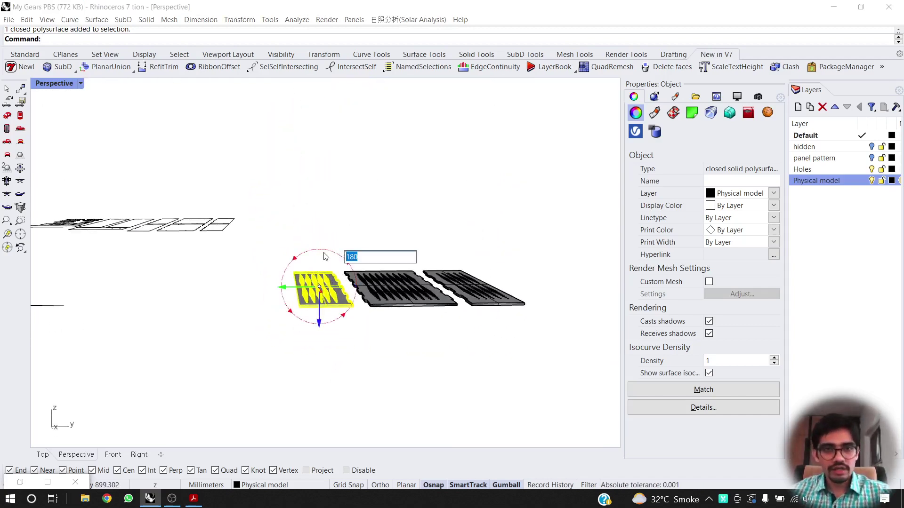
pyautogui.press('Return')
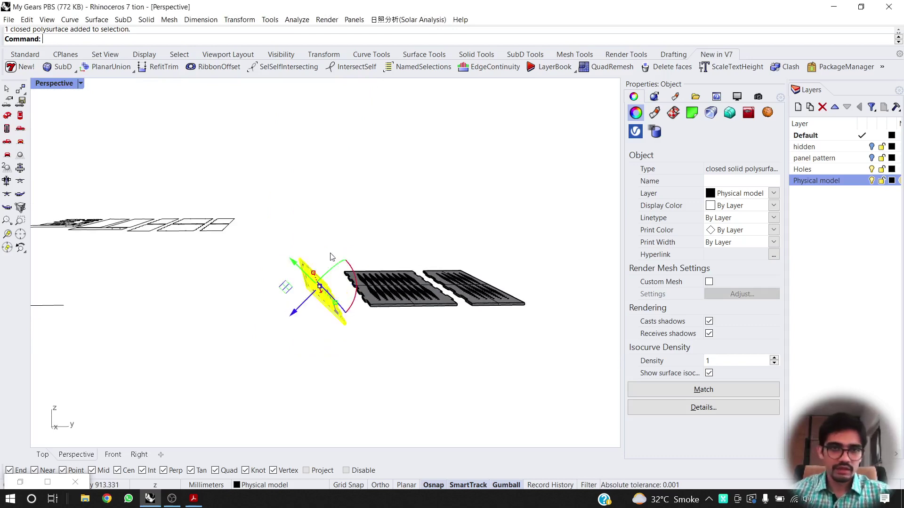
pyautogui.moveTo(386, 309); pyautogui.dragTo(304, 366, button='right')
pyautogui.click(443, 272)
# Rotate the narrow perforated panel on the +Y side 45 degrees about the X axis, outer edge upward.
pyautogui.click(392, 331)
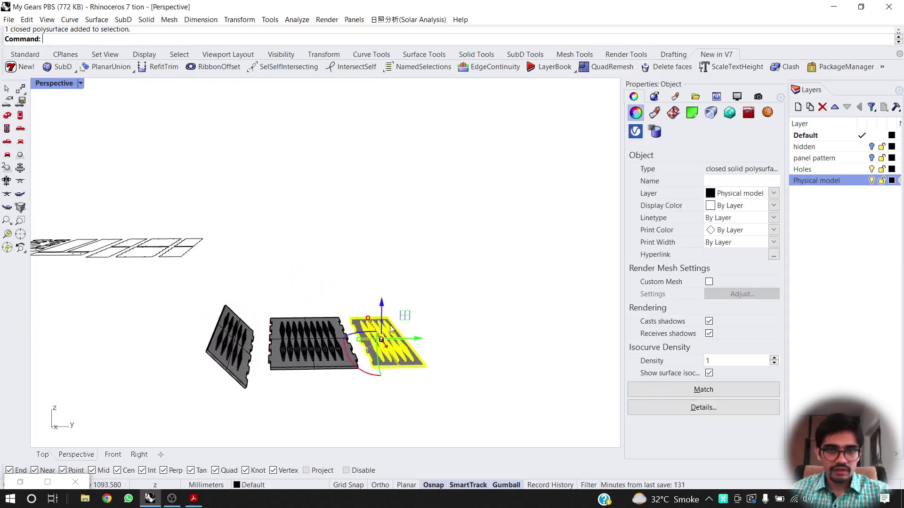
pyautogui.moveTo(392, 332); pyautogui.dragTo(364, 375, button='right')
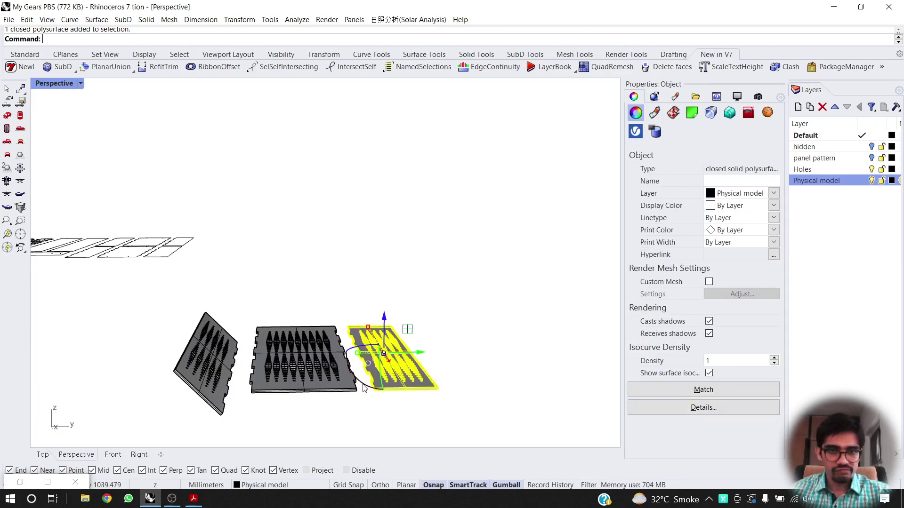
pyautogui.click(363, 383)
pyautogui.press('Return')
pyautogui.hotkey('ctrl', 'z')
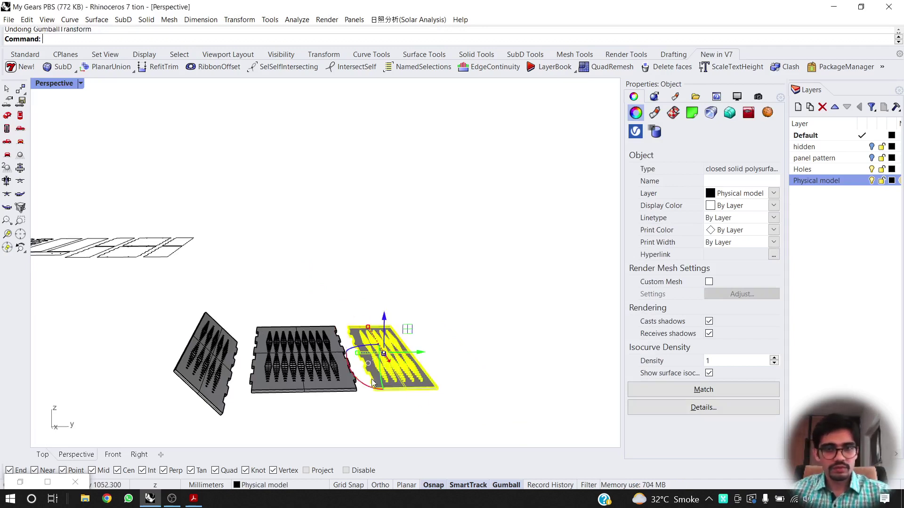
pyautogui.click(365, 387)
pyautogui.write('45')
pyautogui.press('Return')
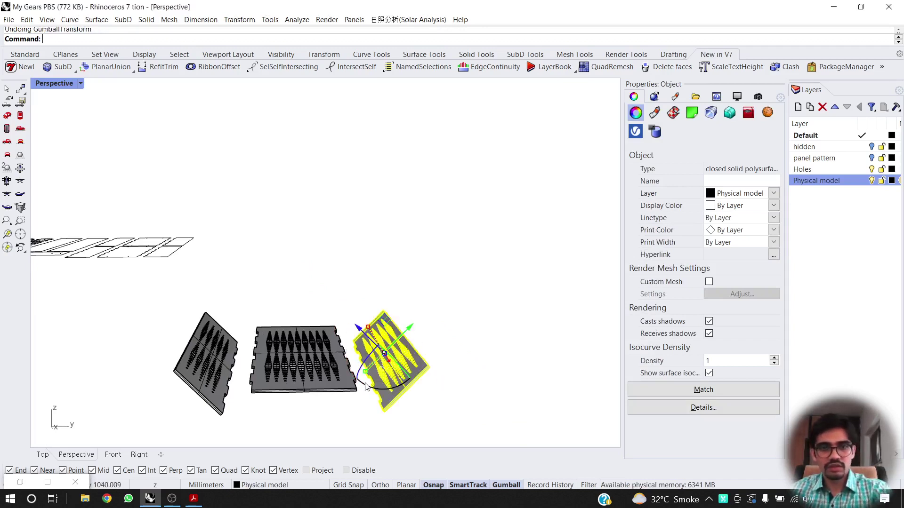
pyautogui.click(441, 284)
# Move the tilted +Y panel by its lower corner to just beside the notched edge of the flat middle panel.
pyautogui.moveTo(332, 352); pyautogui.dragTo(388, 385, button='right')
pyautogui.click(377, 409)
pyautogui.write('M')
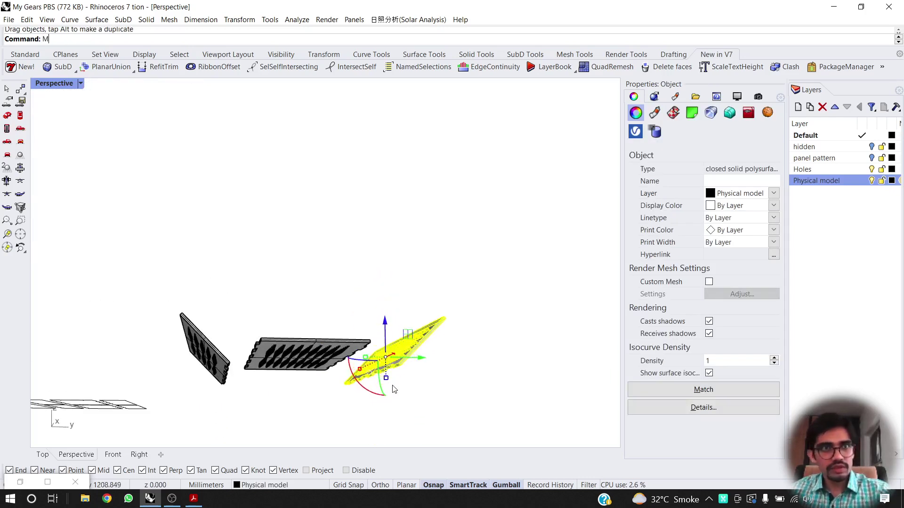
pyautogui.write('o')
pyautogui.press('Return')
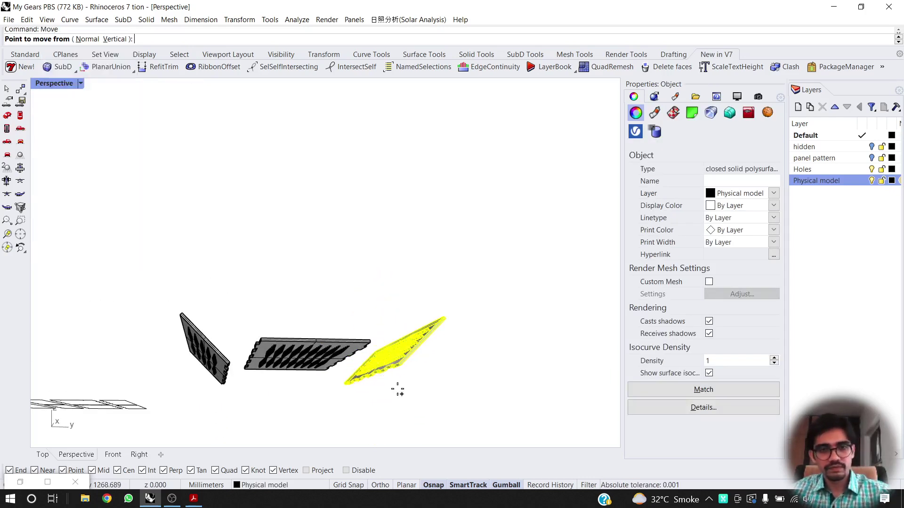
pyautogui.moveTo(397, 390); pyautogui.dragTo(369, 414, button='right')
pyautogui.click(365, 416)
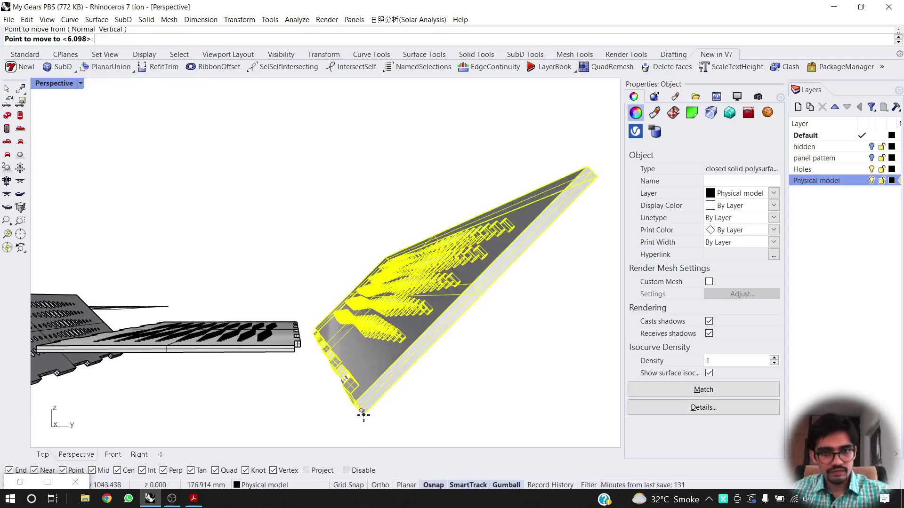
pyautogui.click(315, 356)
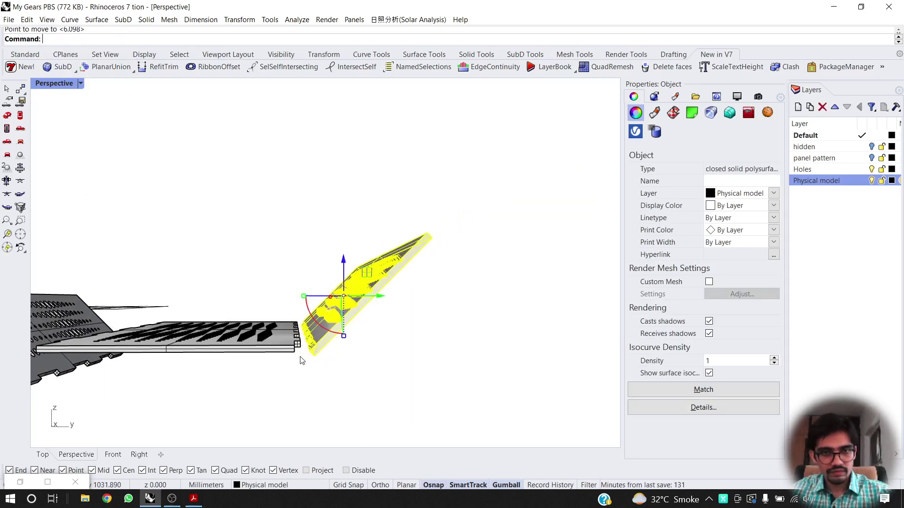
# Move the tilted +Y panel by its lower corner against the near corner of the flat middle panel's notched edge.
pyautogui.scroll(4, 301, 358)
pyautogui.rightClick(322, 352)
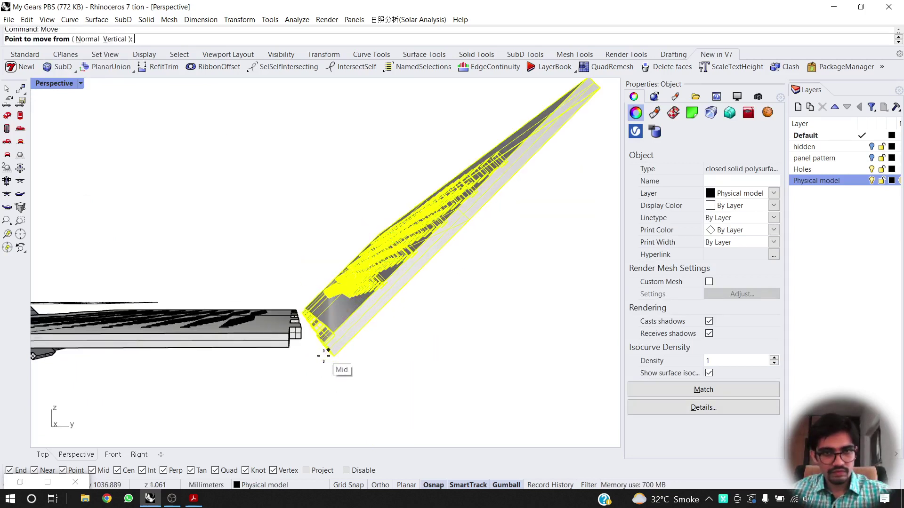
pyautogui.moveTo(323, 353); pyautogui.dragTo(343, 409, button='right')
pyautogui.click(348, 404)
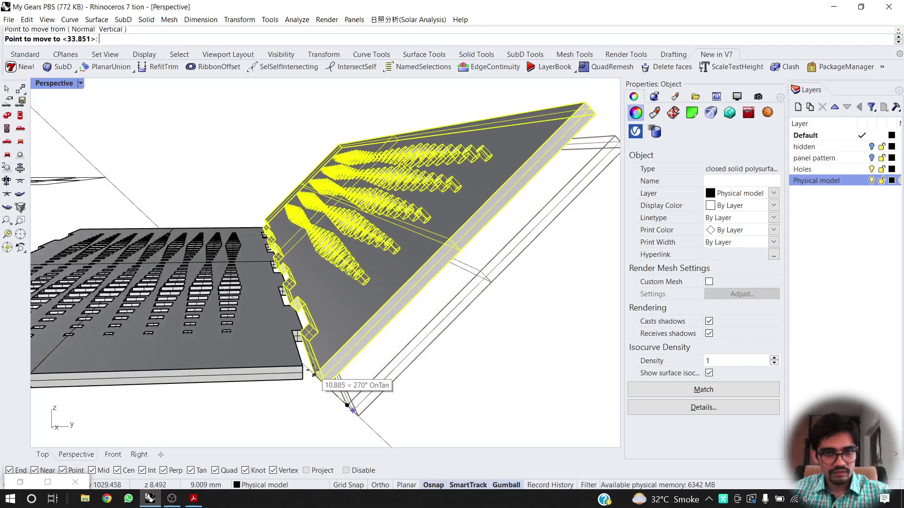
pyautogui.click(311, 374)
pyautogui.press('Escape')
pyautogui.moveTo(383, 370); pyautogui.dragTo(367, 263, button='right')
# Shift the tilted +Y panel slightly along the Z axis to line it up with the middle panel's thickness.
pyautogui.click(374, 249)
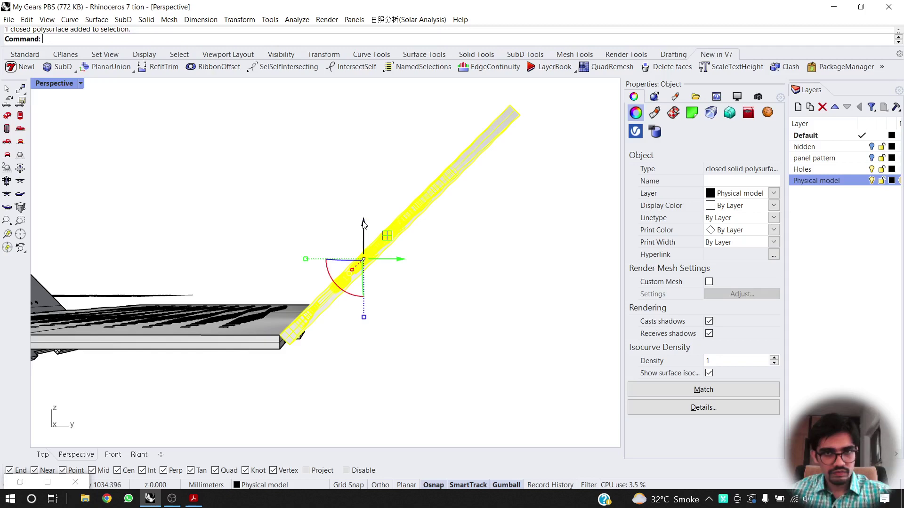
pyautogui.moveTo(364, 225); pyautogui.dragTo(363, 229)
pyautogui.click(357, 340)
pyautogui.moveTo(356, 342); pyautogui.dragTo(378, 359, button='right')
pyautogui.scroll(-10, 426, 350)
pyautogui.moveTo(225, 341); pyautogui.dragTo(233, 356, button='right')
pyautogui.moveTo(286, 302); pyautogui.dragTo(145, 304, button='right')
# Move the tilted +Y panel again, snapping its inner corner to the corner of the middle panel's notched edge.
pyautogui.click(170, 337)
pyautogui.moveTo(172, 338); pyautogui.dragTo(189, 304, button='right')
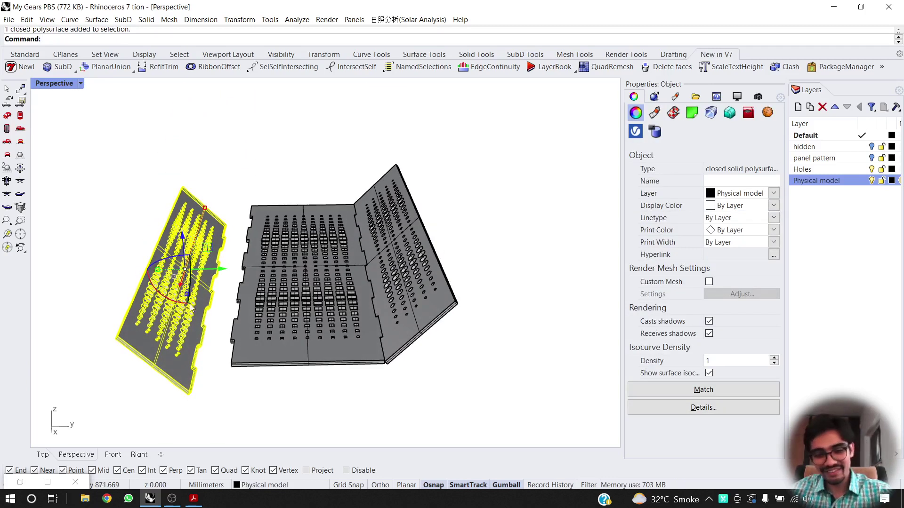
pyautogui.moveTo(204, 354); pyautogui.dragTo(226, 346, button='right')
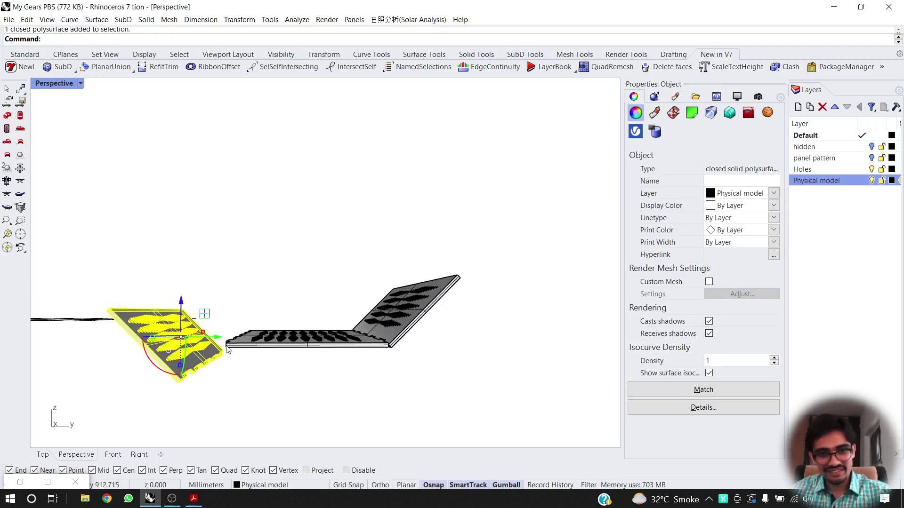
pyautogui.scroll(7, 424, 319)
pyautogui.click(341, 371)
pyautogui.scroll(-2, 340, 371)
pyautogui.write('Move')
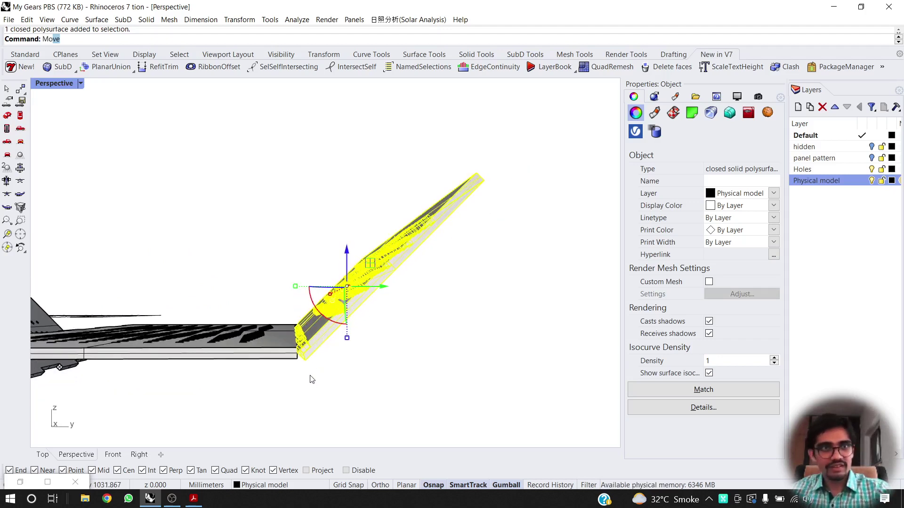
pyautogui.press('Return')
pyautogui.scroll(6, 296, 348)
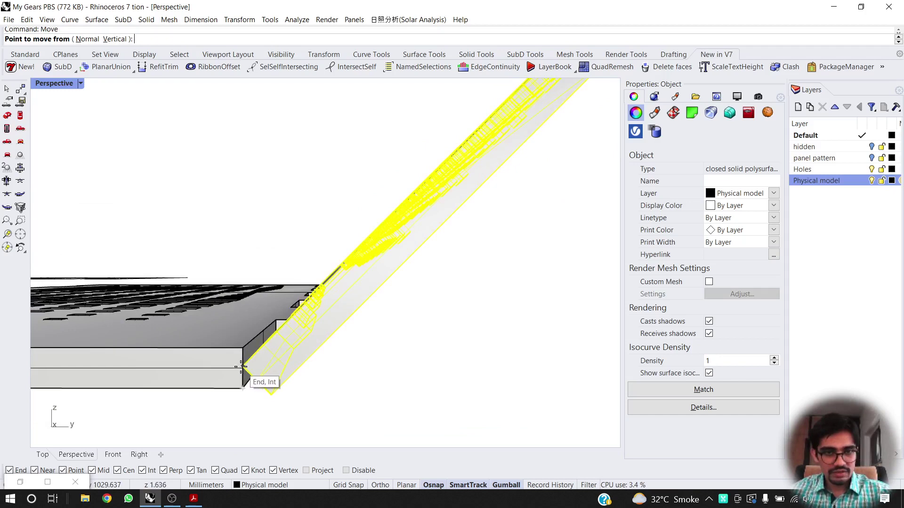
pyautogui.click(243, 368)
pyautogui.click(243, 368)
pyautogui.scroll(-6, 324, 346)
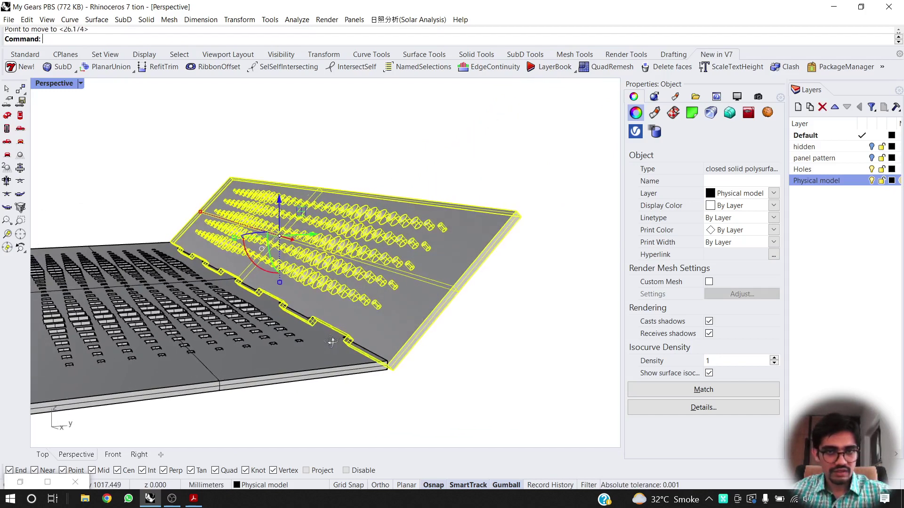
# Move the tilted -Y panel by its lower inner corner onto the matching corner of the middle panel.
pyautogui.click(168, 310)
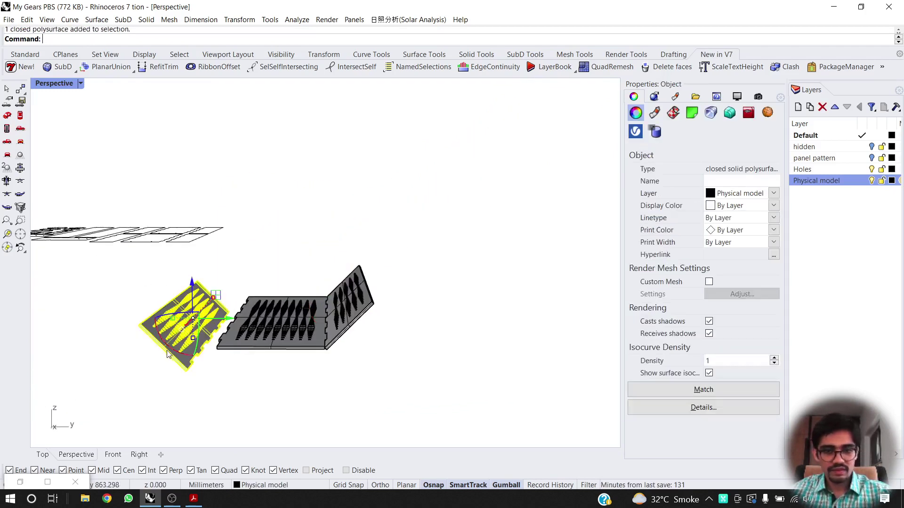
pyautogui.scroll(3, 167, 357)
pyautogui.write('Mo')
pyautogui.press('Return')
pyautogui.moveTo(219, 382); pyautogui.dragTo(211, 370, button='right')
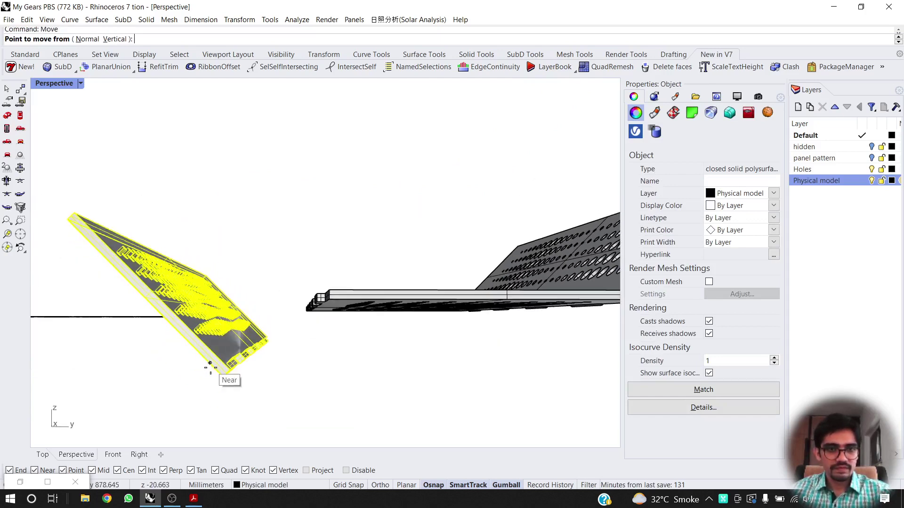
pyautogui.click(230, 368)
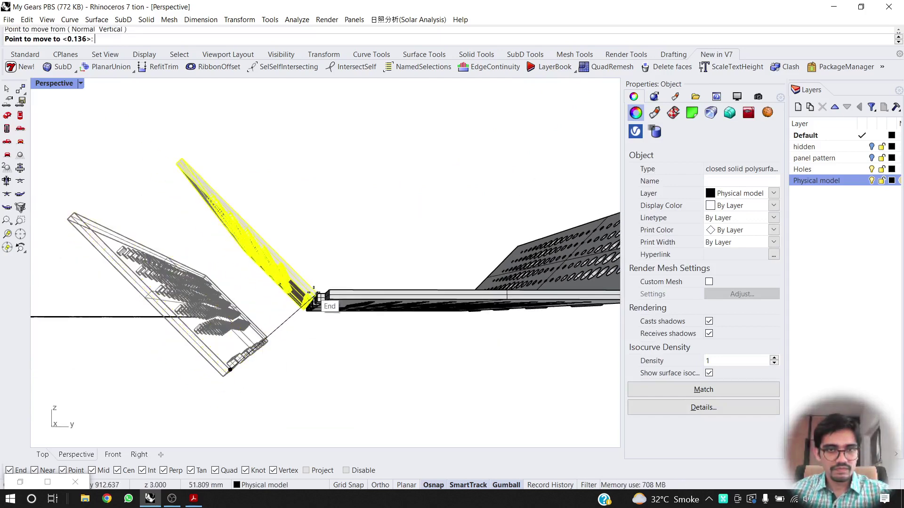
pyautogui.click(309, 307)
pyautogui.moveTo(319, 339); pyautogui.dragTo(307, 353, button='right')
pyautogui.click(363, 202)
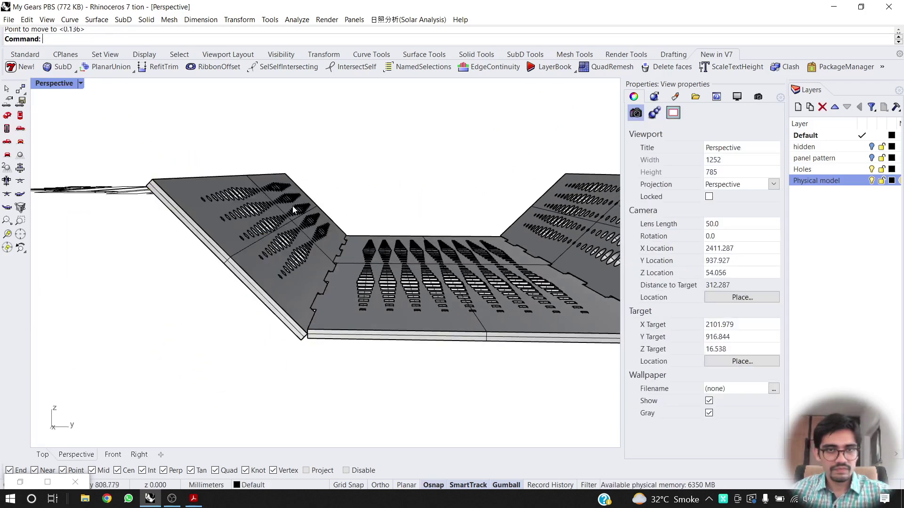
# Select the three joined perforated panels and rotate them 90 degrees about the Y axis so they stand upright.
pyautogui.scroll(-3, 292, 205)
pyautogui.moveTo(355, 239); pyautogui.dragTo(342, 317, button='right')
pyautogui.scroll(-6, 329, 285)
pyautogui.scroll(-5, 320, 305)
pyautogui.moveTo(405, 202); pyautogui.dragTo(271, 375)
pyautogui.moveTo(271, 375); pyautogui.dragTo(306, 335, button='right')
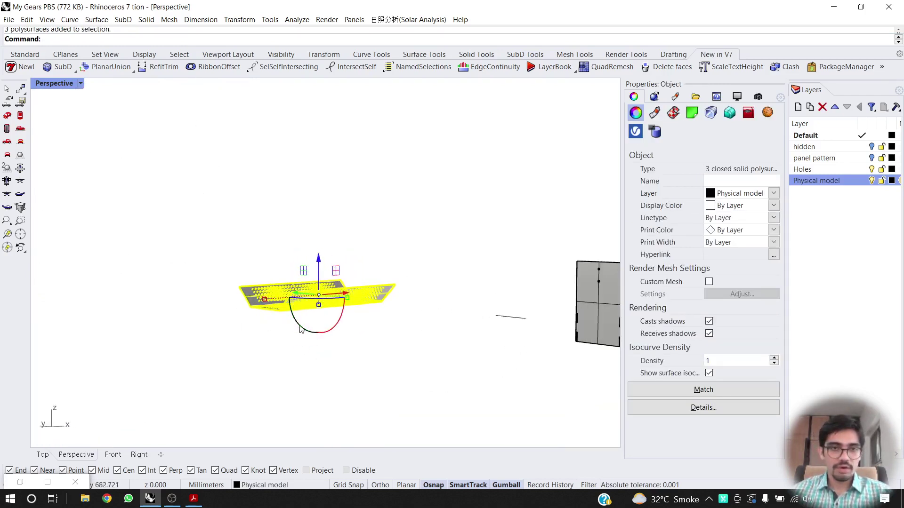
pyautogui.click(301, 326)
pyautogui.write('90')
pyautogui.press('Return')
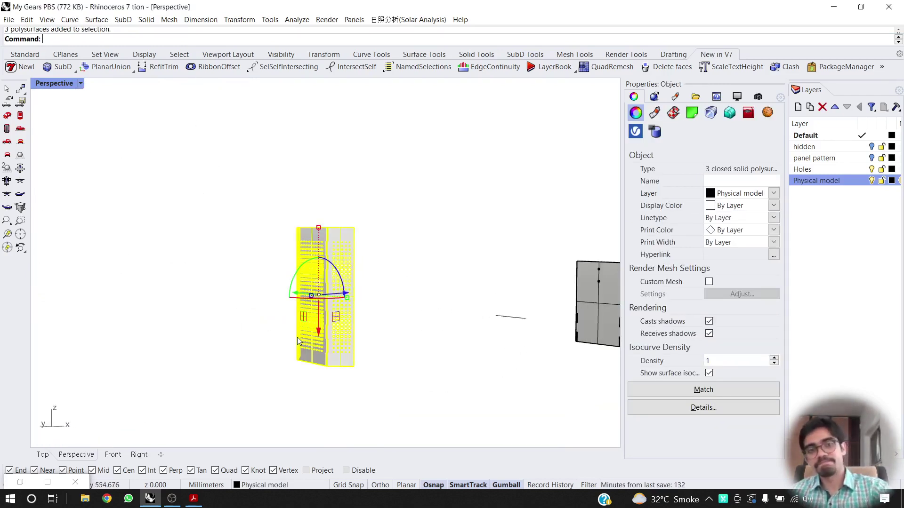
pyautogui.click(428, 292)
# Examine the upright perforated panels, the rectangular frame, and the loose gears and slotted plates.
pyautogui.moveTo(428, 292); pyautogui.dragTo(445, 347, button='right')
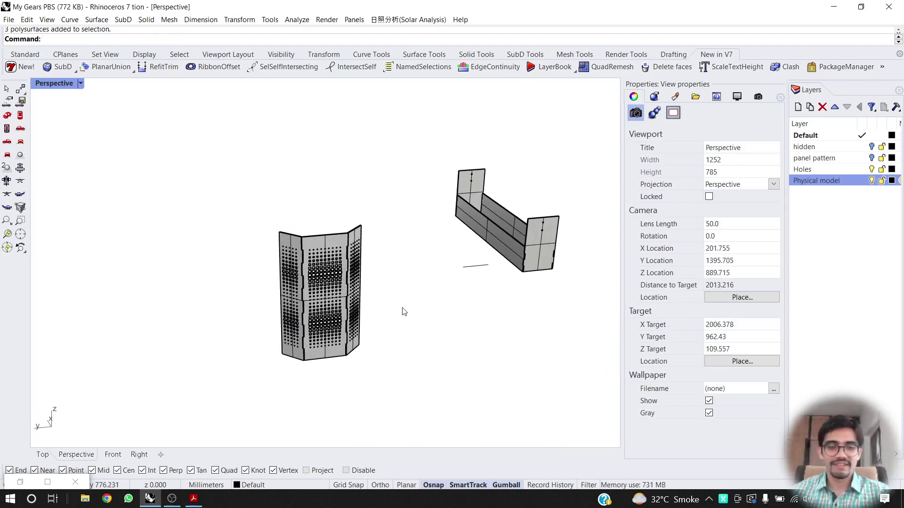
pyautogui.moveTo(403, 311); pyautogui.dragTo(395, 332, button='right')
pyautogui.scroll(5, 321, 361)
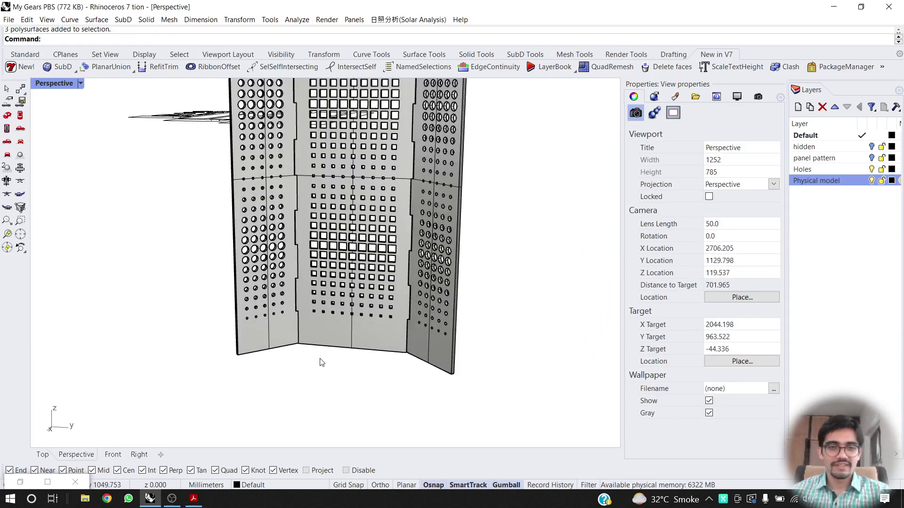
pyautogui.scroll(-2, 321, 362)
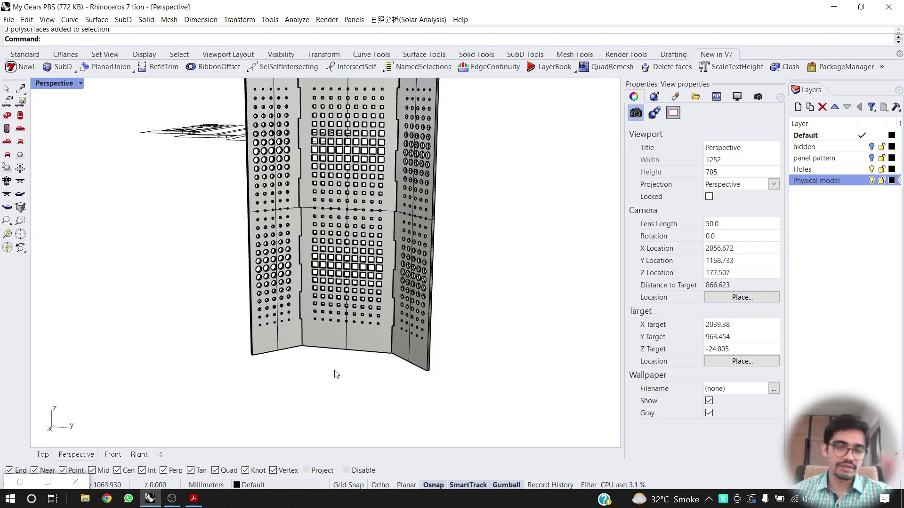
pyautogui.scroll(-8, 332, 376)
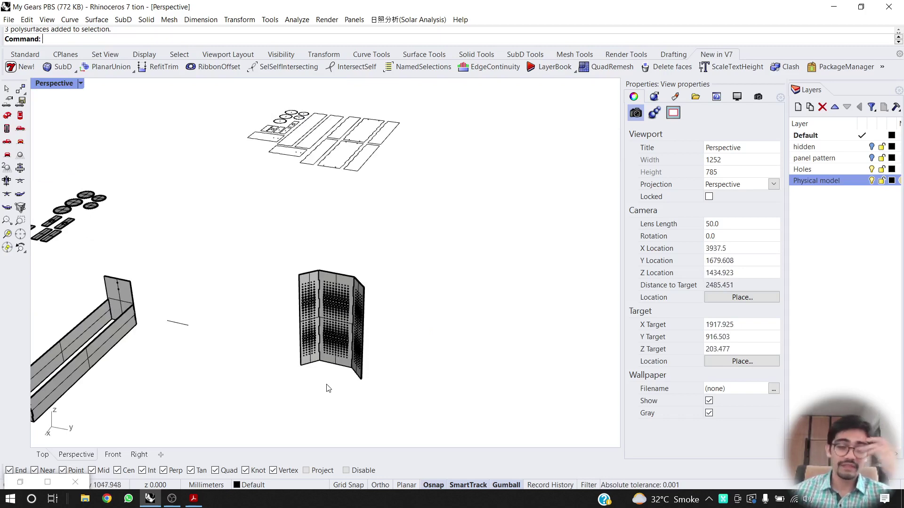
pyautogui.moveTo(328, 388); pyautogui.dragTo(336, 405, button='right')
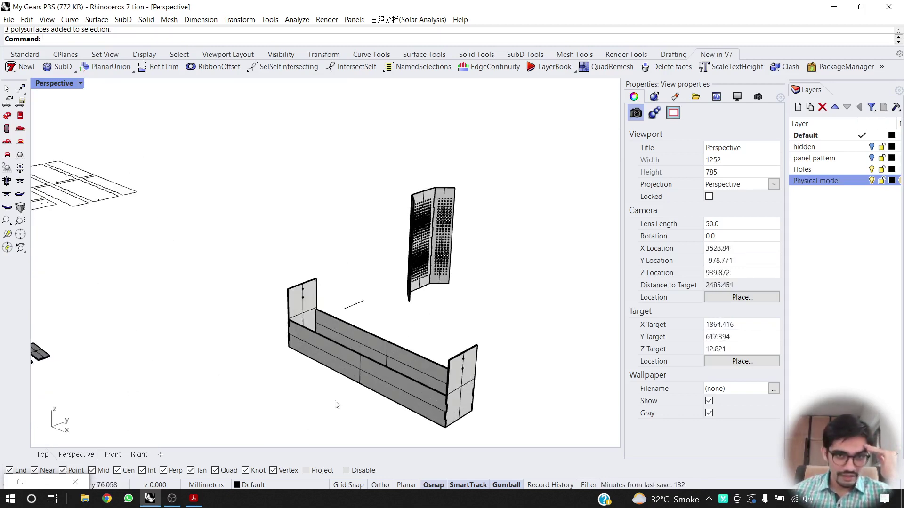
pyautogui.moveTo(241, 370); pyautogui.dragTo(267, 420, button='right')
pyautogui.scroll(-8, 268, 376)
pyautogui.scroll(10, 238, 406)
pyautogui.scroll(-4, 299, 346)
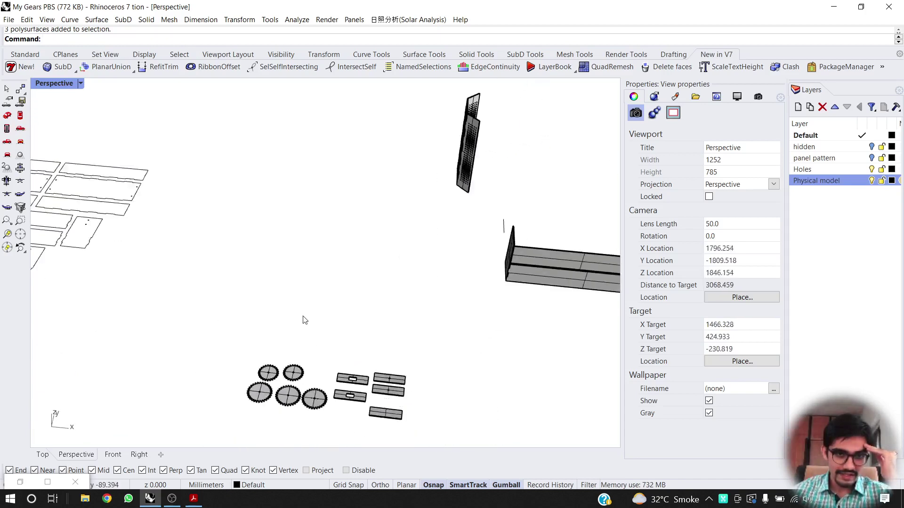
pyautogui.scroll(10, 289, 386)
pyautogui.scroll(-3, 353, 307)
pyautogui.scroll(-4, 328, 316)
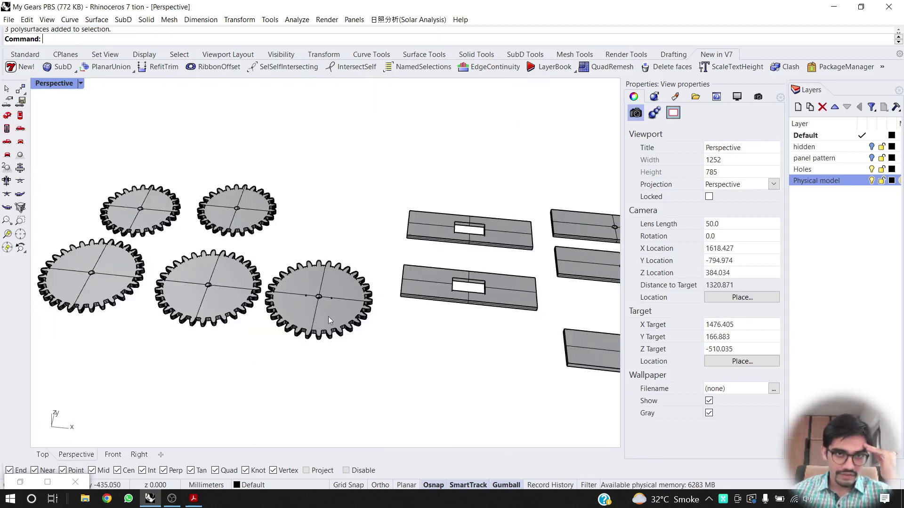
pyautogui.moveTo(327, 316); pyautogui.dragTo(337, 297, button='right')
pyautogui.scroll(2, 342, 227)
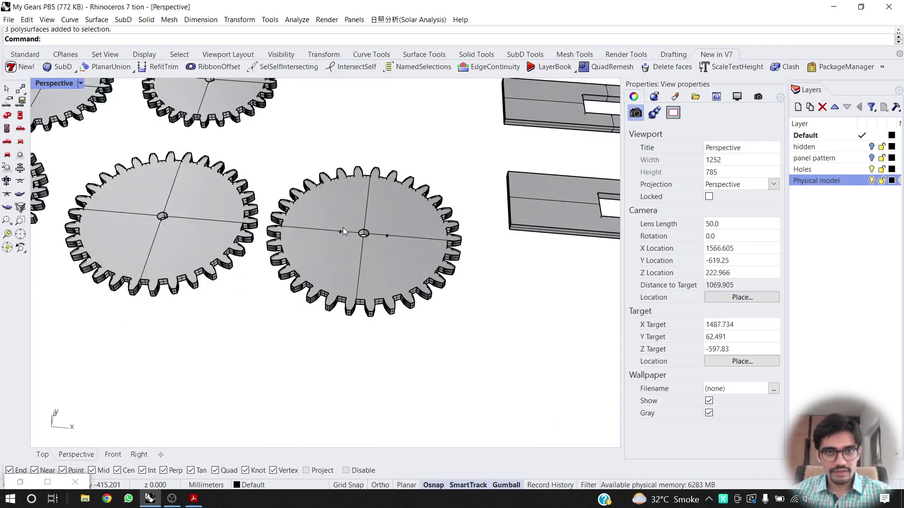
pyautogui.scroll(-4, 347, 241)
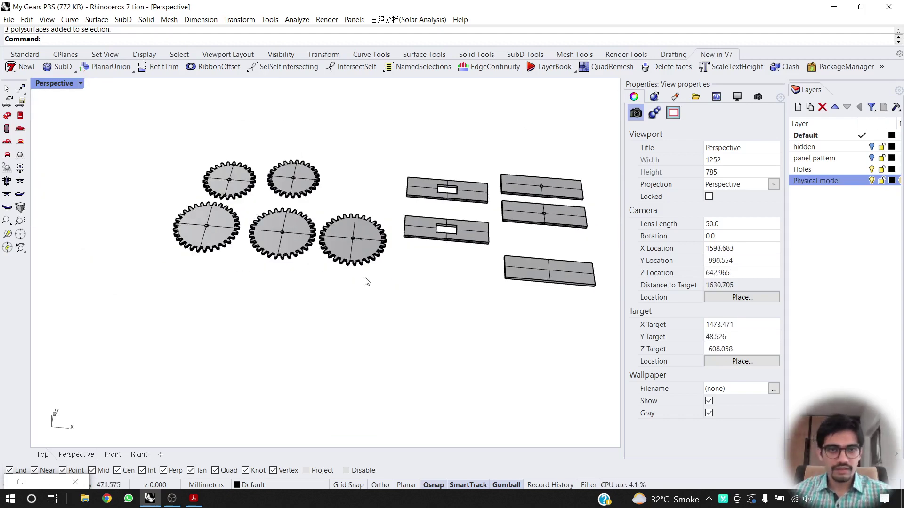
# Arrange the five gears in a row beyond the plates, alternating large and small with large gears at both ends.
pyautogui.moveTo(349, 251); pyautogui.dragTo(434, 130)
pyautogui.moveTo(435, 133); pyautogui.dragTo(453, 181, button='right')
pyautogui.scroll(-3, 453, 182)
pyautogui.scroll(-3, 455, 184)
pyautogui.click(407, 247)
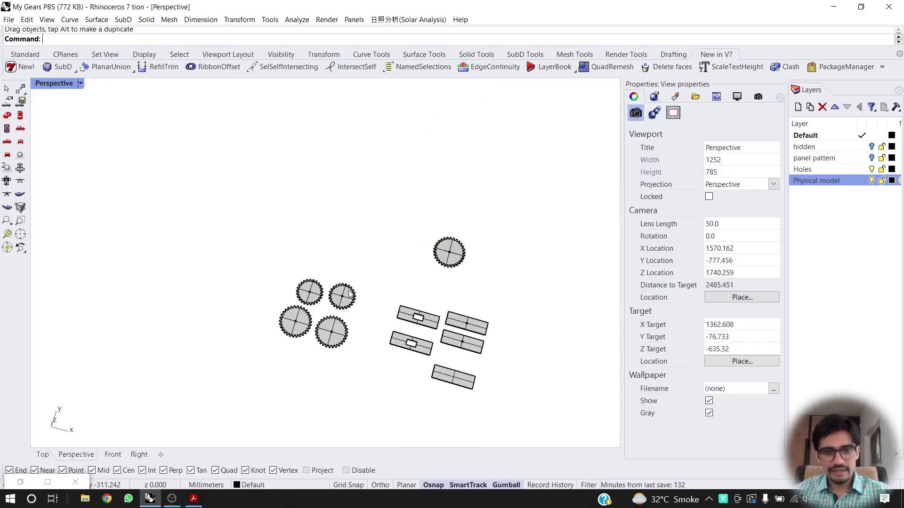
pyautogui.moveTo(350, 294); pyautogui.dragTo(488, 259)
pyautogui.moveTo(313, 293); pyautogui.dragTo(422, 251)
pyautogui.moveTo(288, 322); pyautogui.dragTo(380, 238)
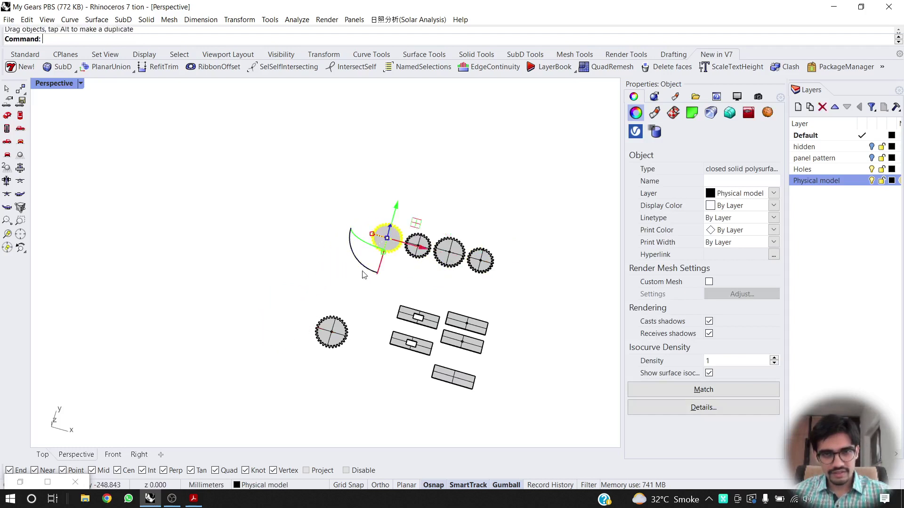
pyautogui.moveTo(332, 335); pyautogui.dragTo(505, 263)
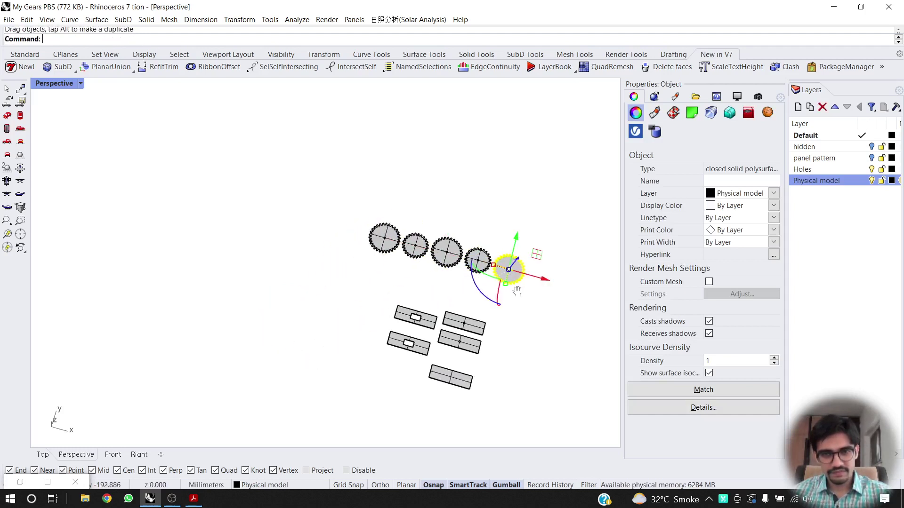
# Examine the row of gears alongside the rectangular frame and the loose plates.
pyautogui.moveTo(505, 263); pyautogui.dragTo(343, 254, button='right')
pyautogui.scroll(2, 237, 189)
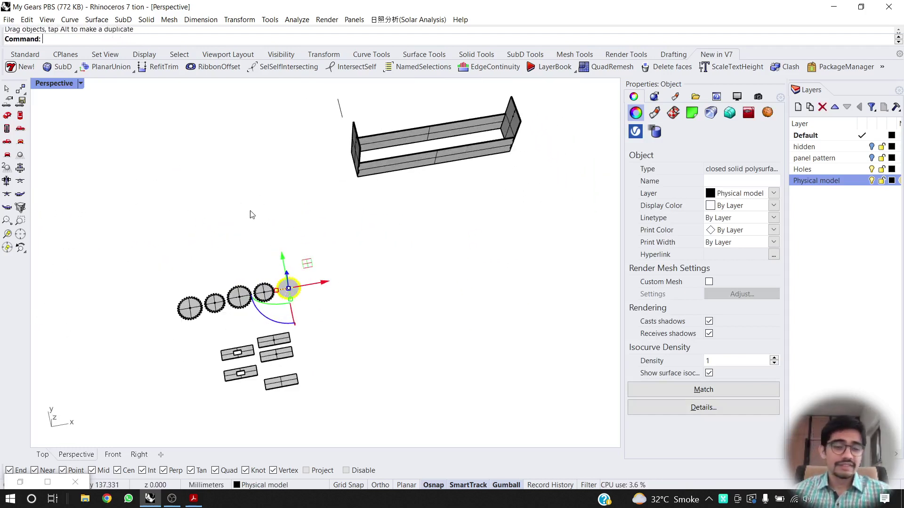
pyautogui.moveTo(290, 234); pyautogui.dragTo(280, 213, button='right')
pyautogui.moveTo(428, 168); pyautogui.dragTo(424, 185, button='right')
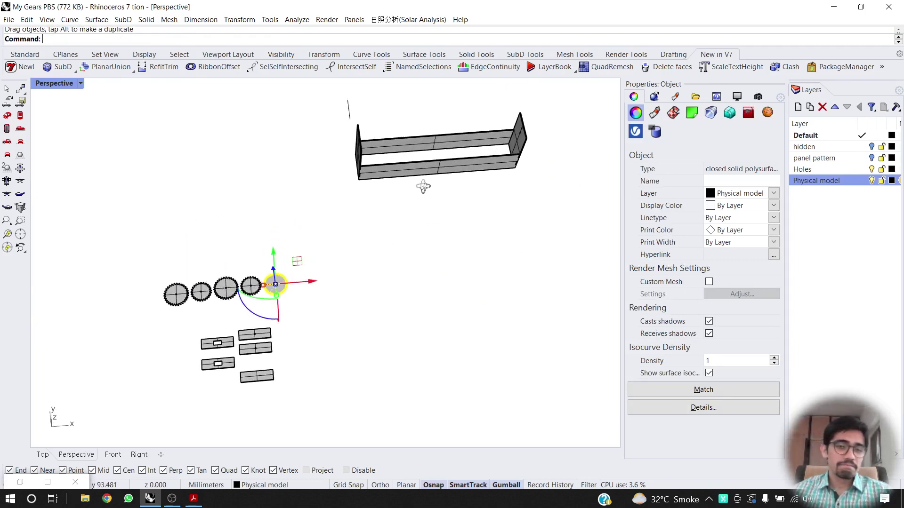
pyautogui.scroll(8, 221, 292)
pyautogui.keyDown('shift'); pyautogui.moveTo(217, 287); pyautogui.dragTo(288, 252, button='right'); pyautogui.keyUp('shift')
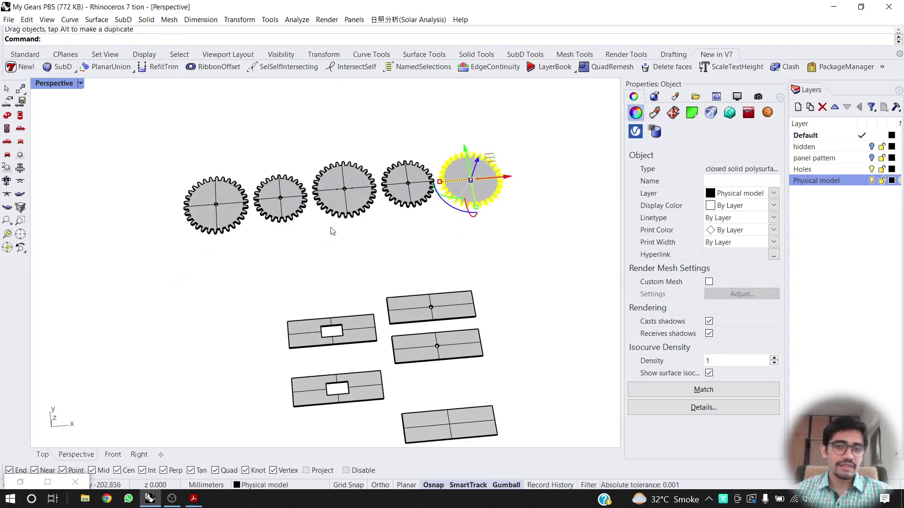
pyautogui.moveTo(330, 228); pyautogui.dragTo(341, 273, button='right')
pyautogui.click(340, 273)
# Try meshing the small gear near the +X end with the large end gear, and undo that move.
pyautogui.scroll(6, 408, 187)
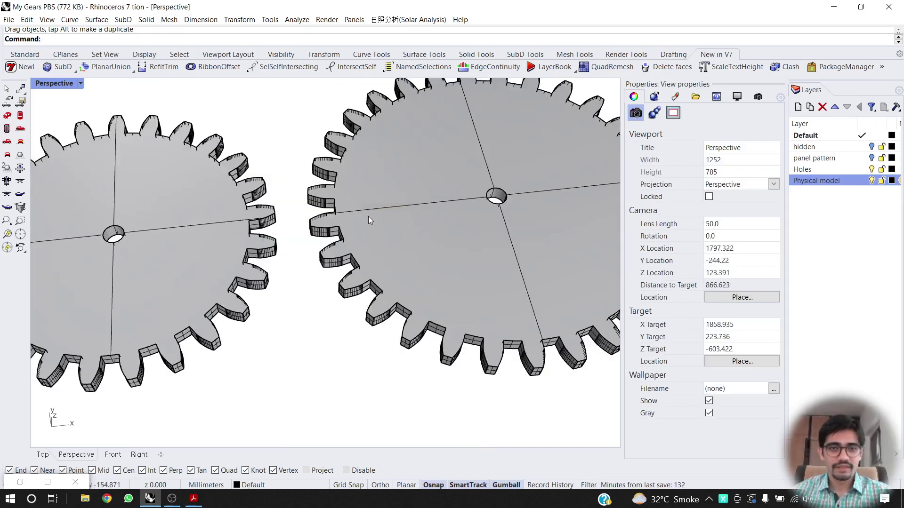
pyautogui.moveTo(211, 253); pyautogui.dragTo(259, 249)
pyautogui.moveTo(278, 246); pyautogui.dragTo(283, 259, button='right')
pyautogui.scroll(-10, 284, 251)
pyautogui.scroll(7, 250, 326)
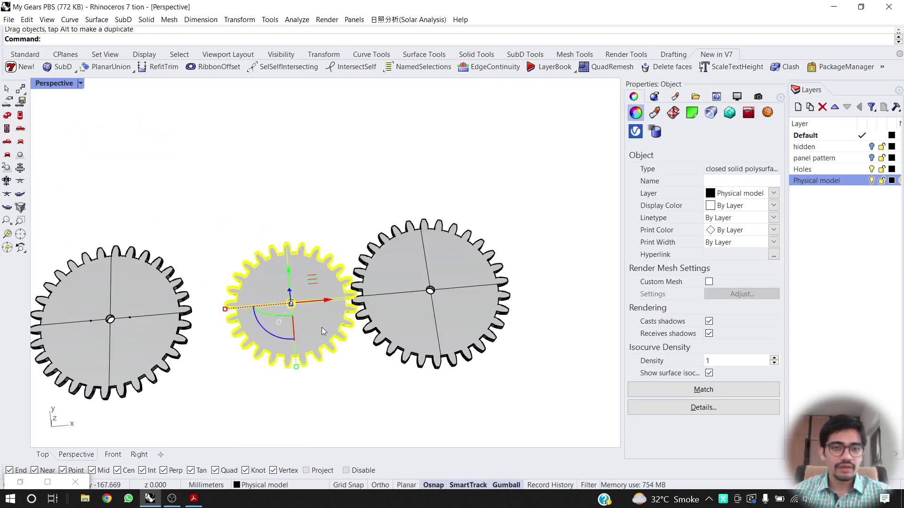
pyautogui.hotkey('ctrl', 'z')
pyautogui.scroll(-3, 307, 199)
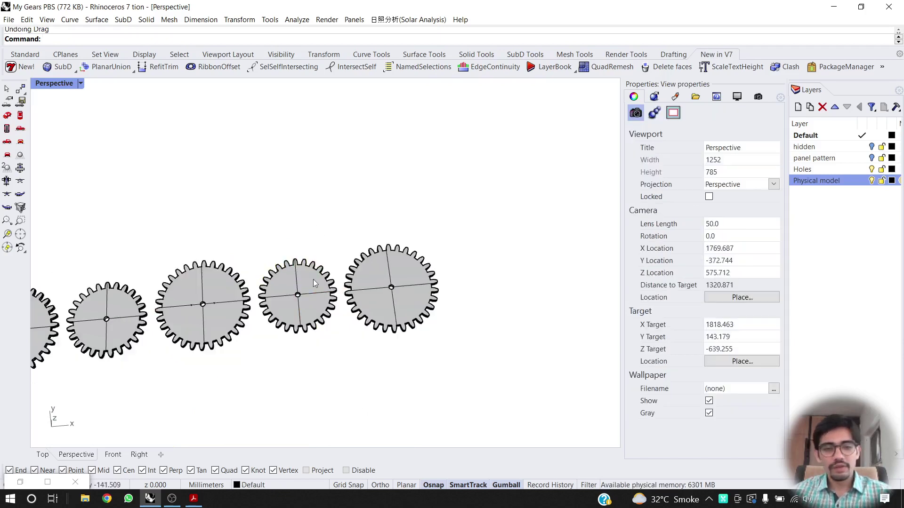
# Draw a straight line from the hole centre of the large gear at the -X end, along the row and past the +X end gear.
pyautogui.scroll(-5, 314, 282)
pyautogui.scroll(4, 218, 378)
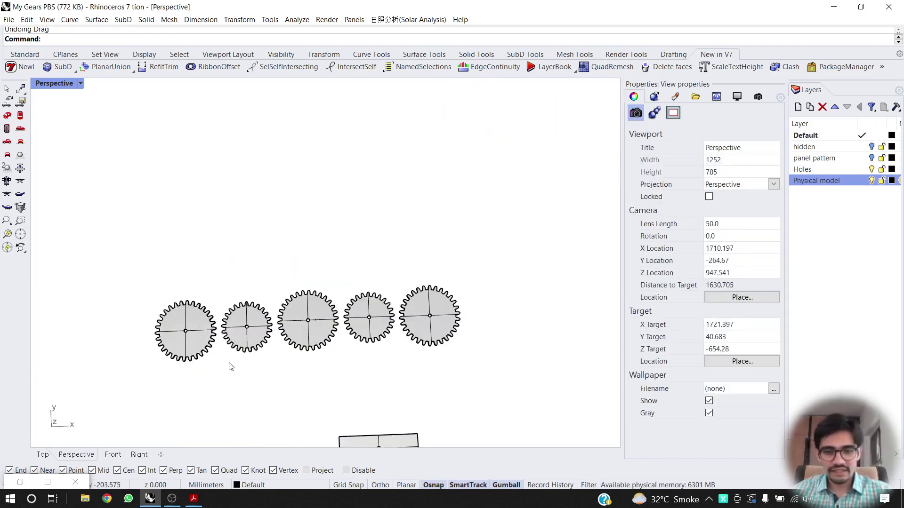
pyautogui.press('Return')
pyautogui.scroll(3, 167, 345)
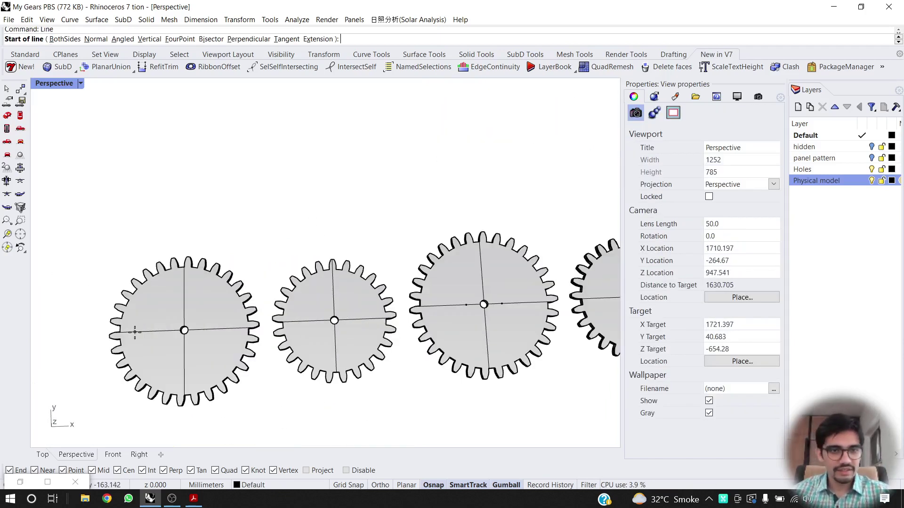
pyautogui.scroll(3, 184, 333)
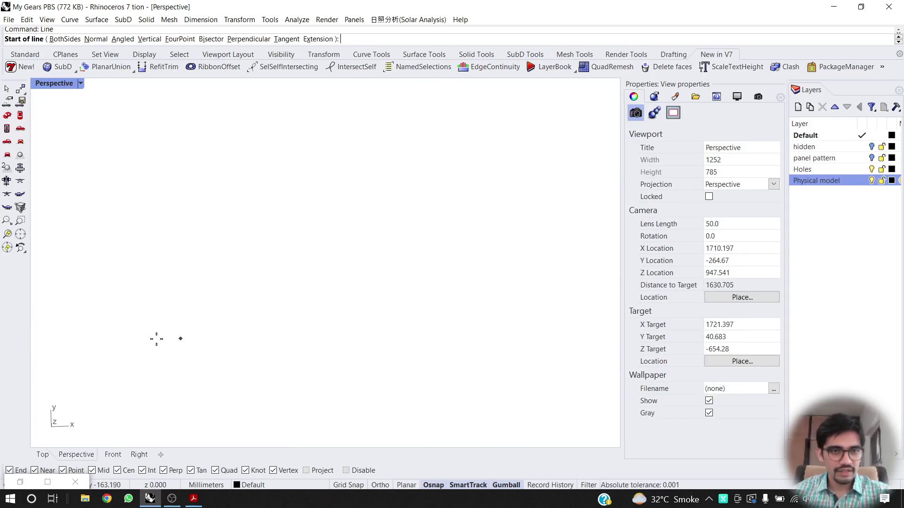
pyautogui.scroll(6, 246, 312)
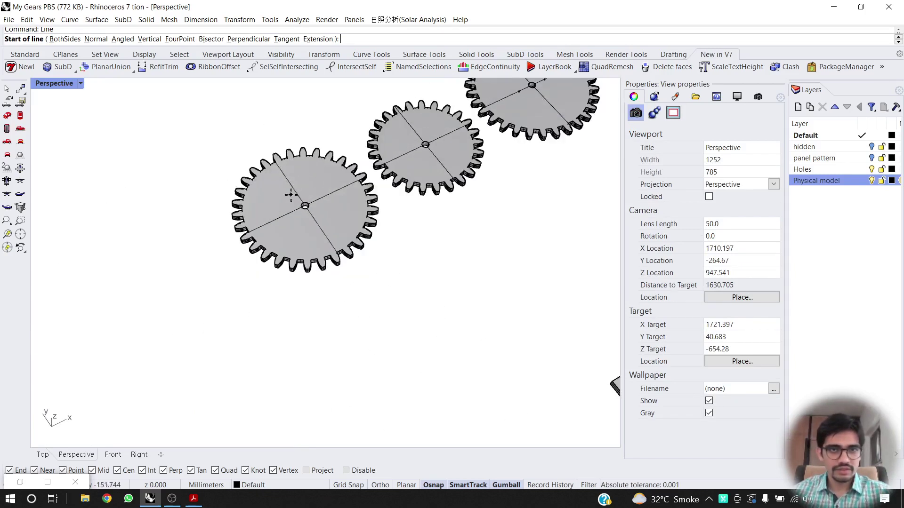
pyautogui.scroll(-7, 315, 180)
pyautogui.scroll(4, 330, 129)
pyautogui.keyDown('shift'); pyautogui.moveTo(329, 129); pyautogui.dragTo(325, 242, button='right'); pyautogui.keyUp('shift')
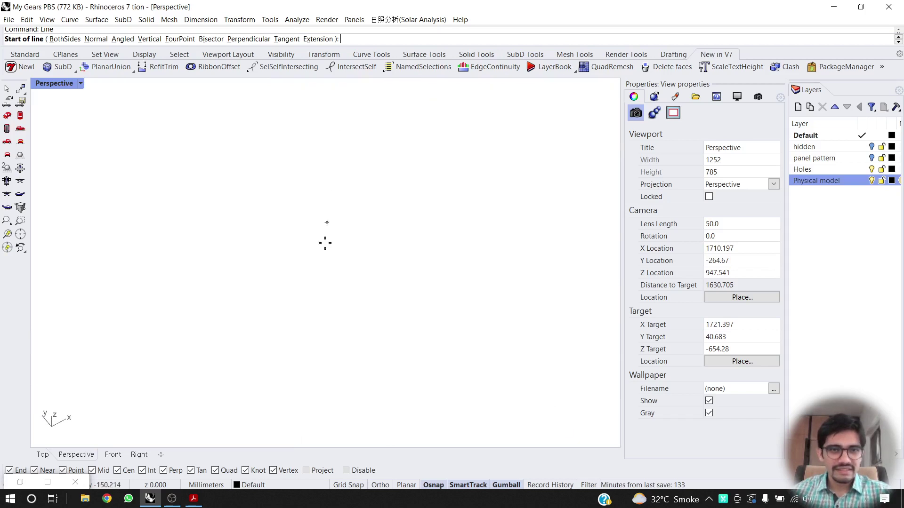
pyautogui.scroll(4, 326, 238)
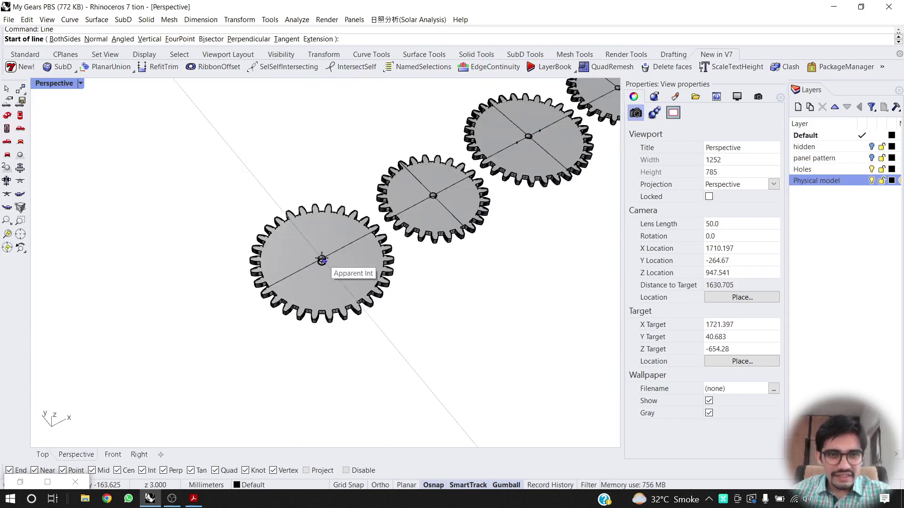
pyautogui.scroll(3, 320, 257)
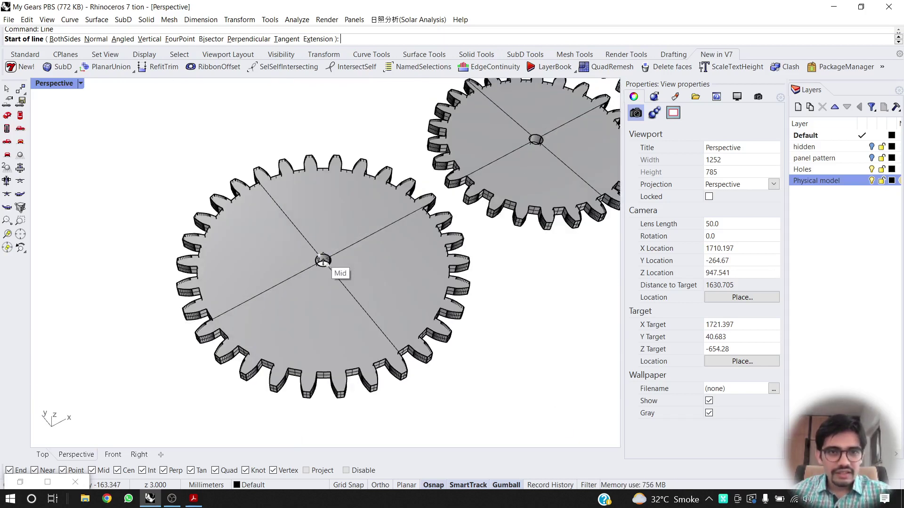
pyautogui.click(323, 260)
pyautogui.scroll(-5, 323, 259)
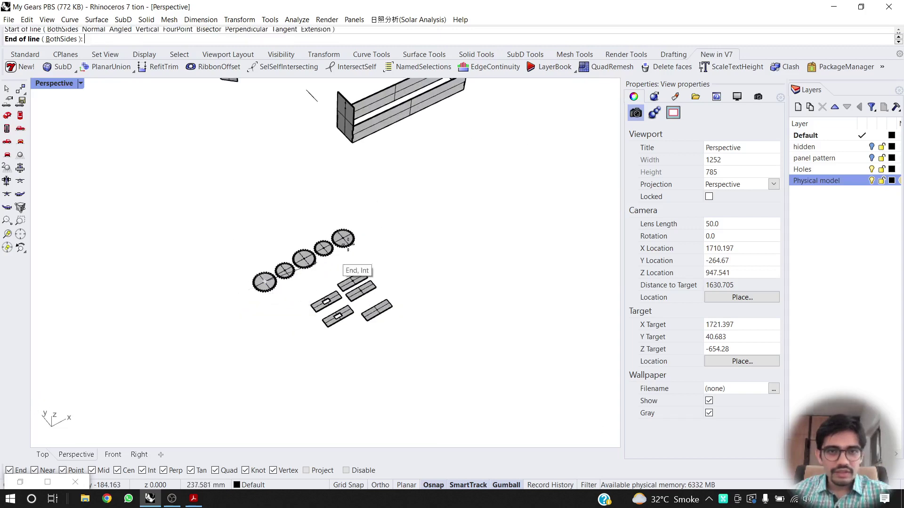
pyautogui.click(415, 202)
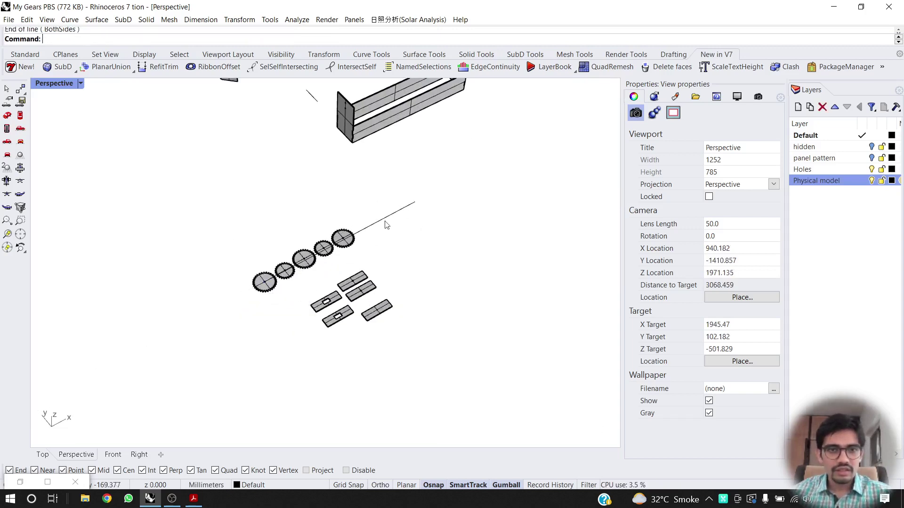
# Move the small gear beside the -X end gear from its hole centre perpendicularly onto the guide line.
pyautogui.scroll(3, 257, 282)
pyautogui.scroll(3, 367, 292)
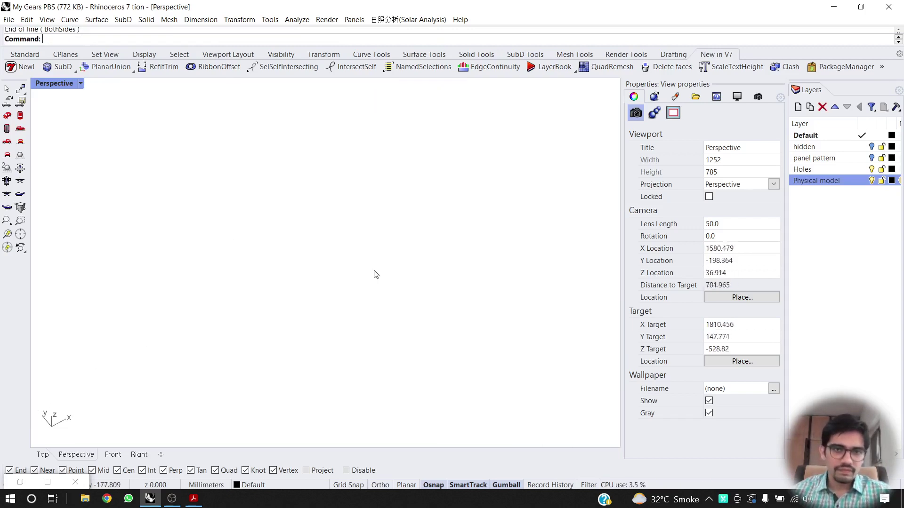
pyautogui.scroll(-3, 376, 274)
pyautogui.click(386, 252)
pyautogui.scroll(3, 222, 374)
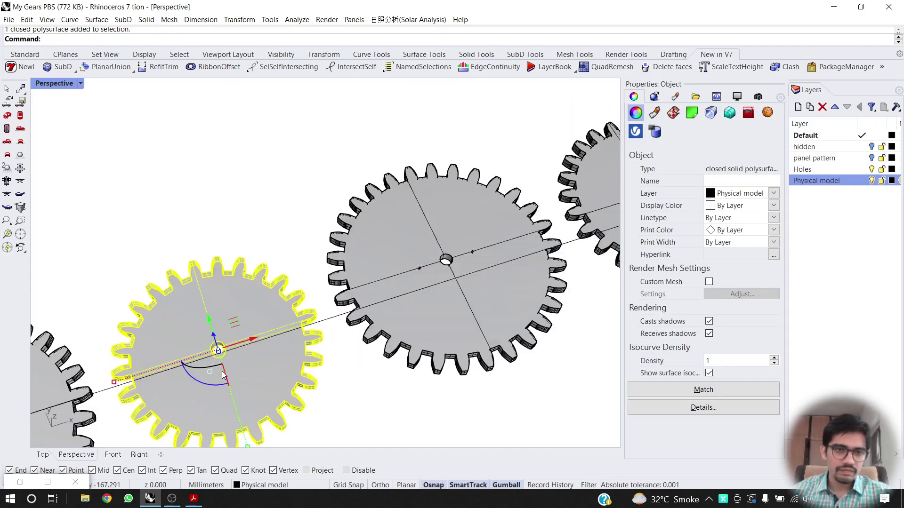
pyautogui.write('ove')
pyautogui.press('Return')
pyautogui.scroll(5, 197, 359)
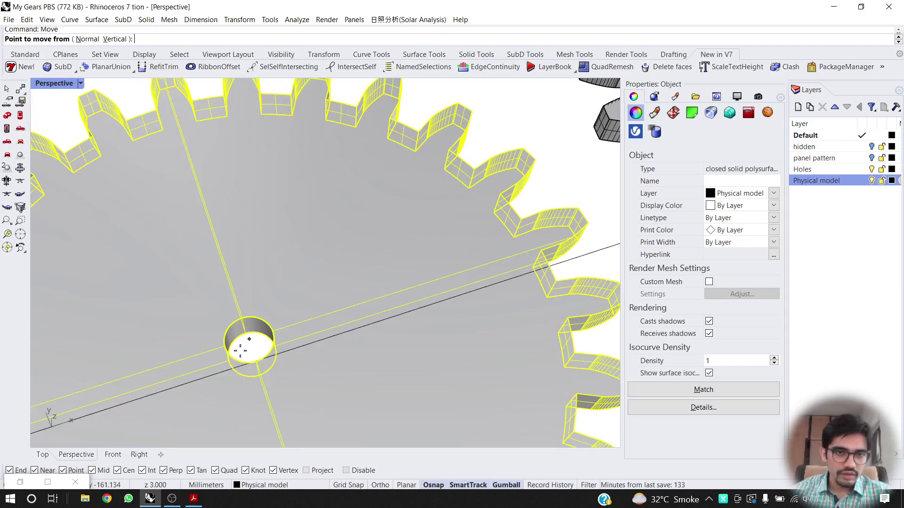
pyautogui.click(240, 352)
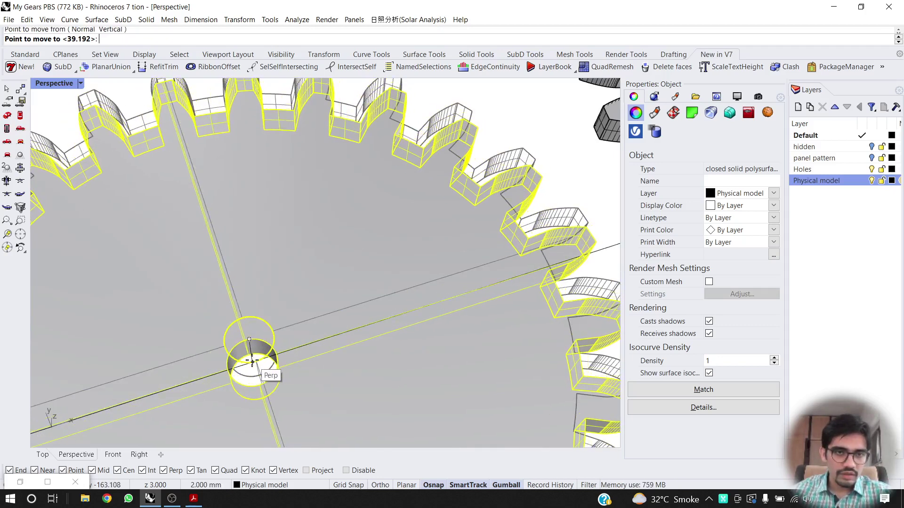
pyautogui.click(255, 360)
pyautogui.scroll(-5, 257, 362)
pyautogui.press('Escape')
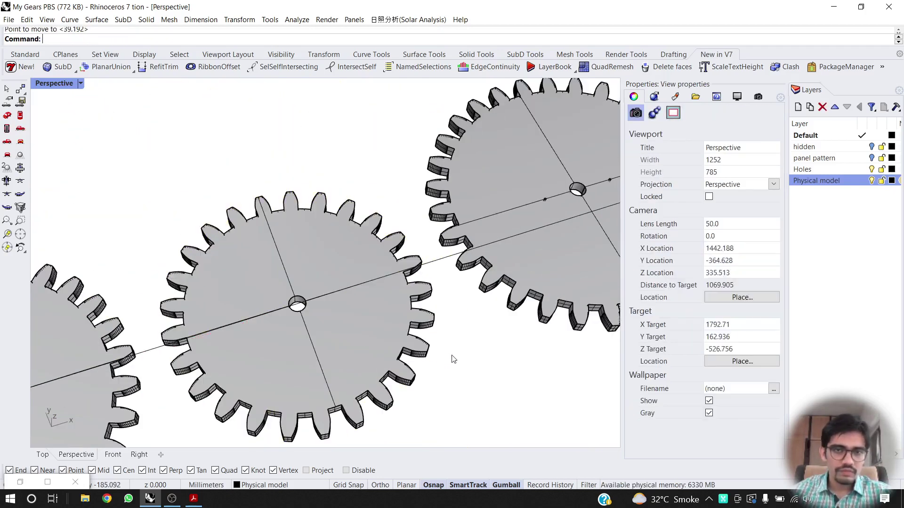
# Move the middle large gear from its hole centre perpendicularly onto the guide line.
pyautogui.moveTo(393, 347); pyautogui.dragTo(387, 343, button='right')
pyautogui.scroll(-7, 344, 250)
pyautogui.scroll(8, 532, 272)
pyautogui.click(384, 269)
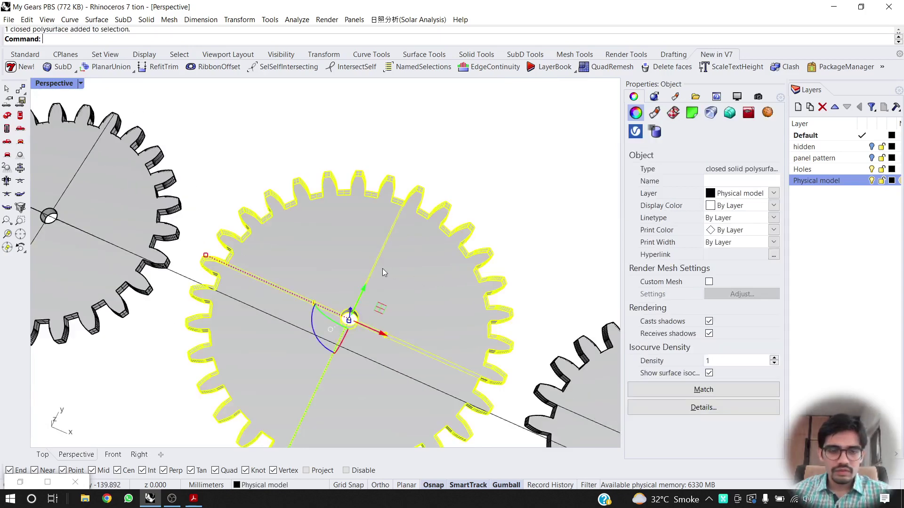
pyautogui.rightClick(382, 270)
pyautogui.moveTo(384, 307); pyautogui.dragTo(400, 291, button='right')
pyautogui.scroll(5, 387, 303)
pyautogui.click(358, 309)
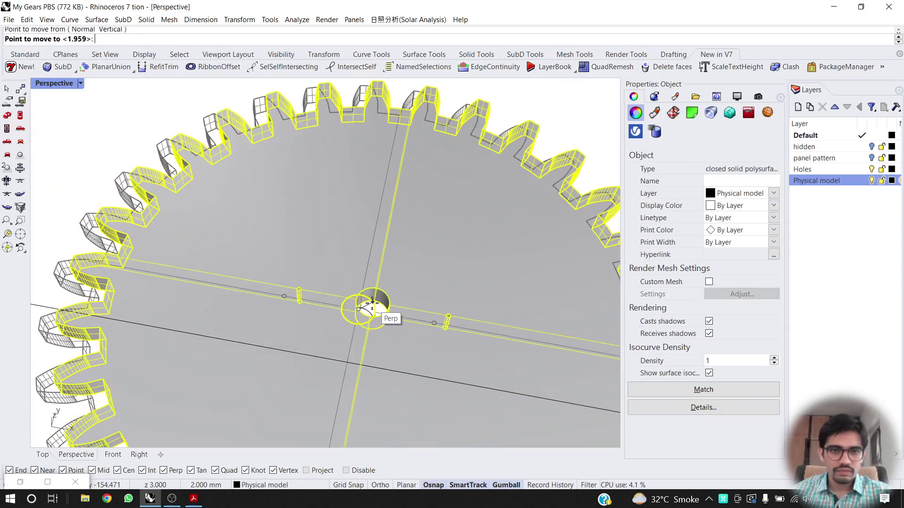
pyautogui.click(352, 362)
pyautogui.scroll(-5, 343, 367)
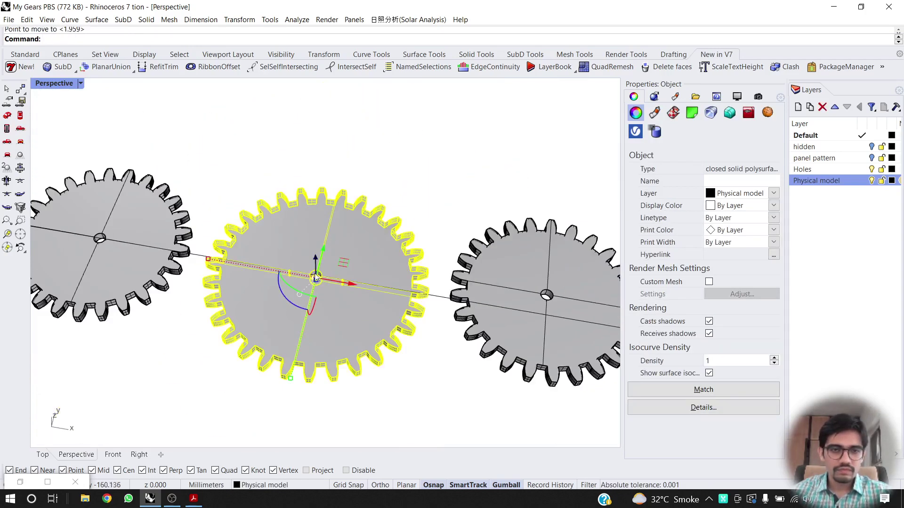
pyautogui.press('Escape')
# Move the small gear beside the +X end gear from its hole centre perpendicularly onto the guide line.
pyautogui.scroll(-3, 221, 185)
pyautogui.scroll(4, 402, 264)
pyautogui.click(403, 263)
pyautogui.rightClick(402, 264)
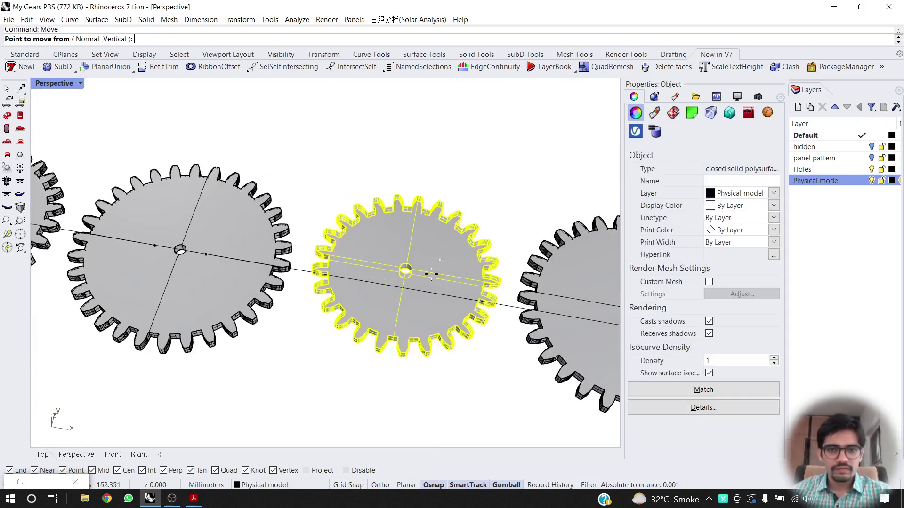
pyautogui.scroll(3, 398, 272)
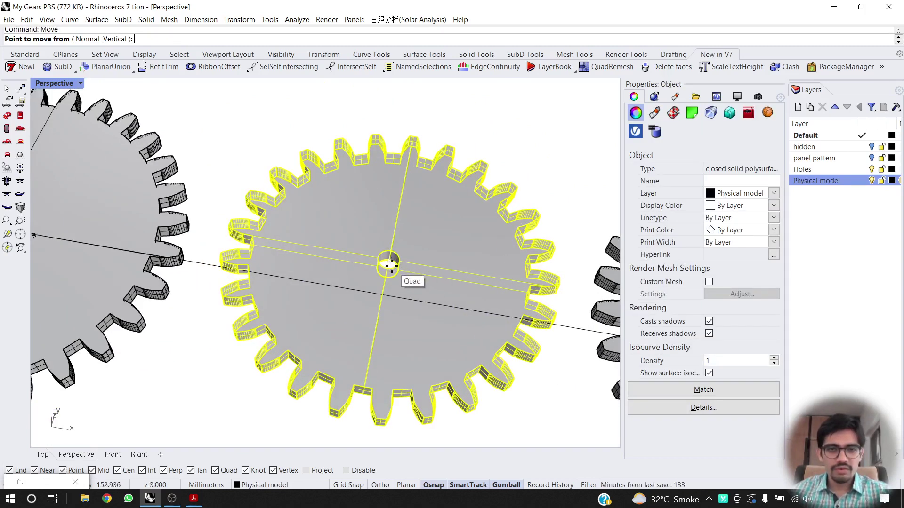
pyautogui.scroll(3, 390, 261)
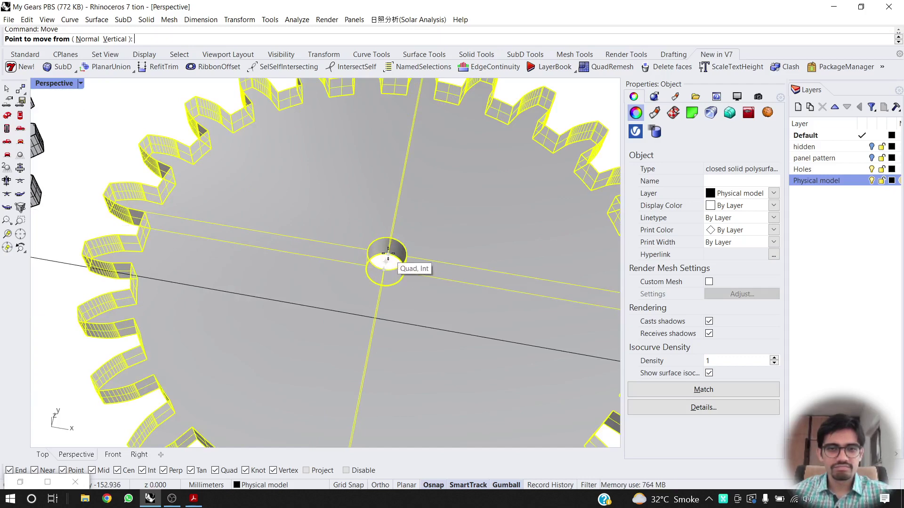
pyautogui.scroll(4, 387, 262)
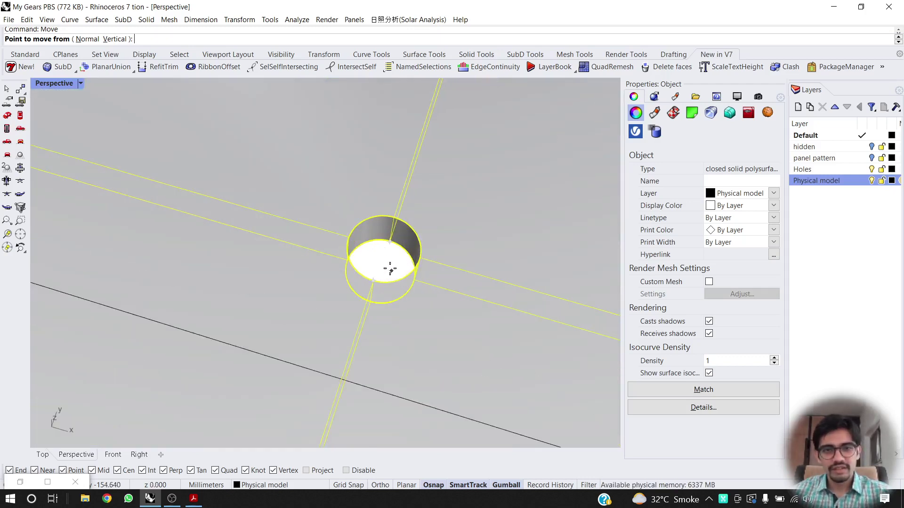
pyautogui.click(394, 273)
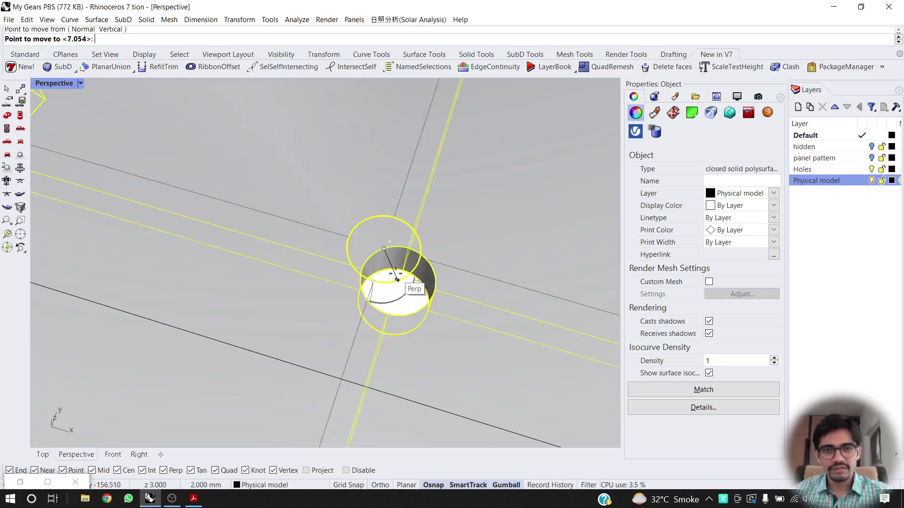
pyautogui.scroll(-3, 400, 264)
pyautogui.click(366, 313)
pyautogui.scroll(-6, 367, 313)
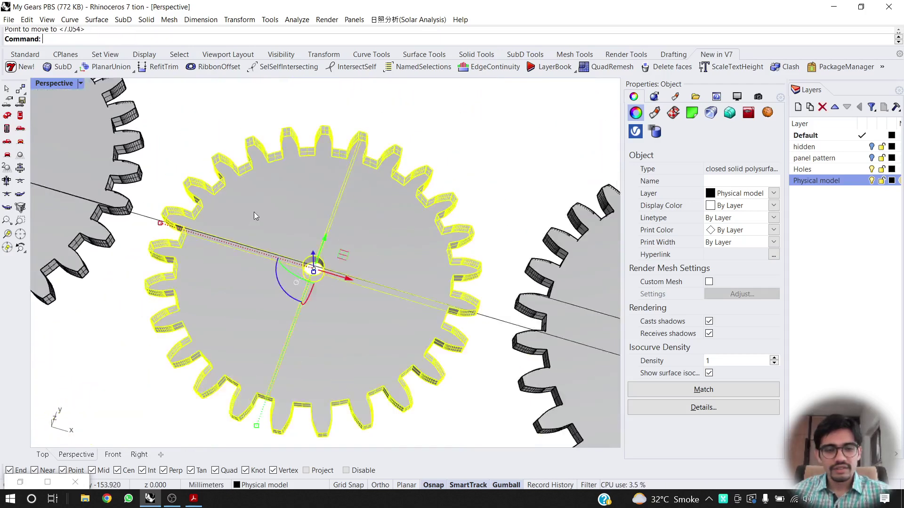
# Move the large gear at the +X end from its hole centre perpendicularly onto the guide line.
pyautogui.click(477, 245)
pyautogui.moveTo(477, 246); pyautogui.dragTo(443, 254, button='right')
pyautogui.scroll(5, 448, 230)
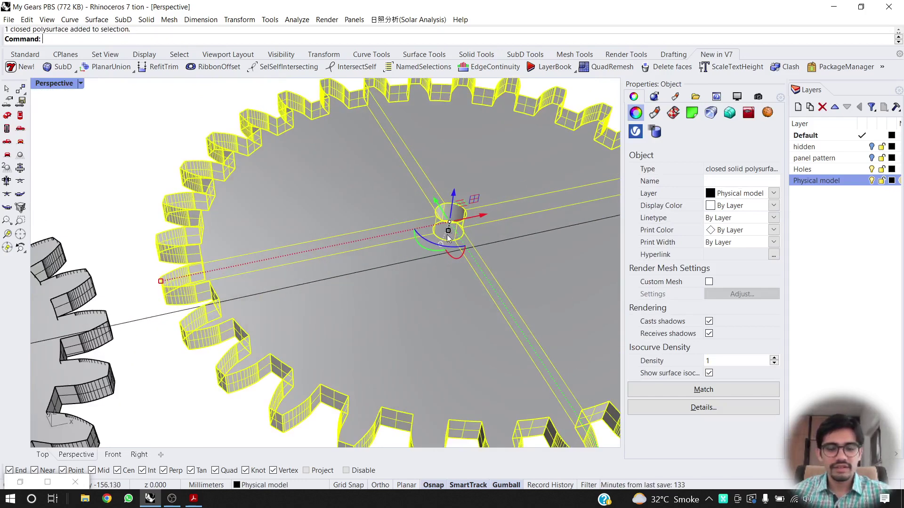
pyautogui.press('Return')
pyautogui.scroll(3, 445, 220)
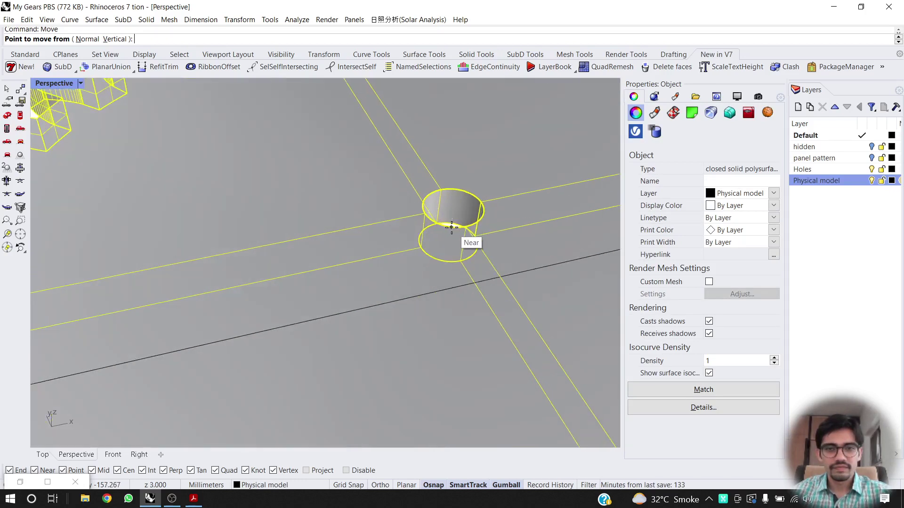
pyautogui.click(453, 222)
pyautogui.scroll(-5, 471, 228)
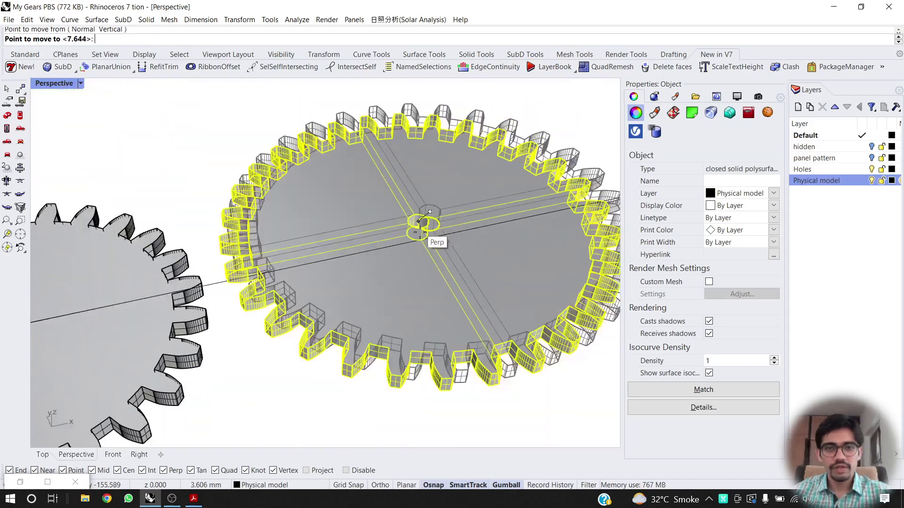
pyautogui.scroll(-10, 471, 230)
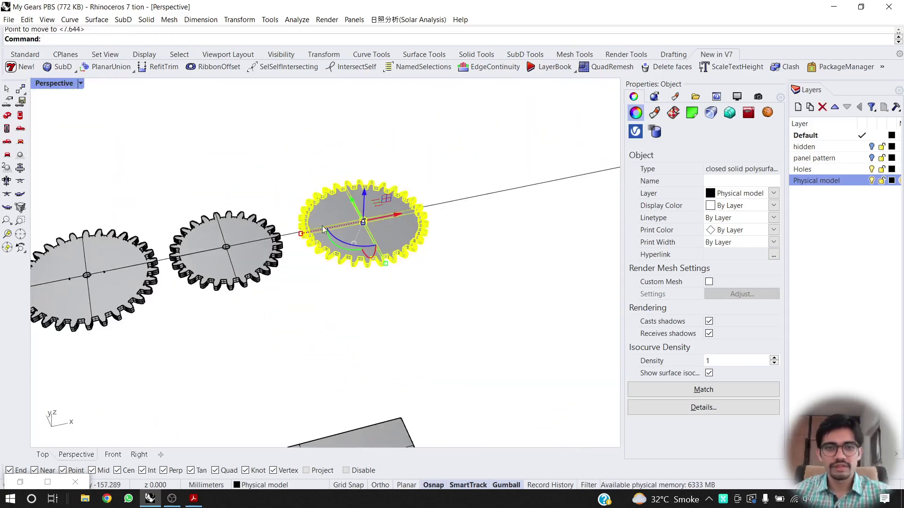
pyautogui.press('Escape')
pyautogui.press('Escape')
# Slide the small gear near the +X end about 16 mm along the guide line until its teeth reach the large end gear.
pyautogui.scroll(10, 270, 252)
pyautogui.moveTo(398, 240); pyautogui.dragTo(344, 339, button='right')
pyautogui.moveTo(293, 264); pyautogui.dragTo(229, 261, button='right')
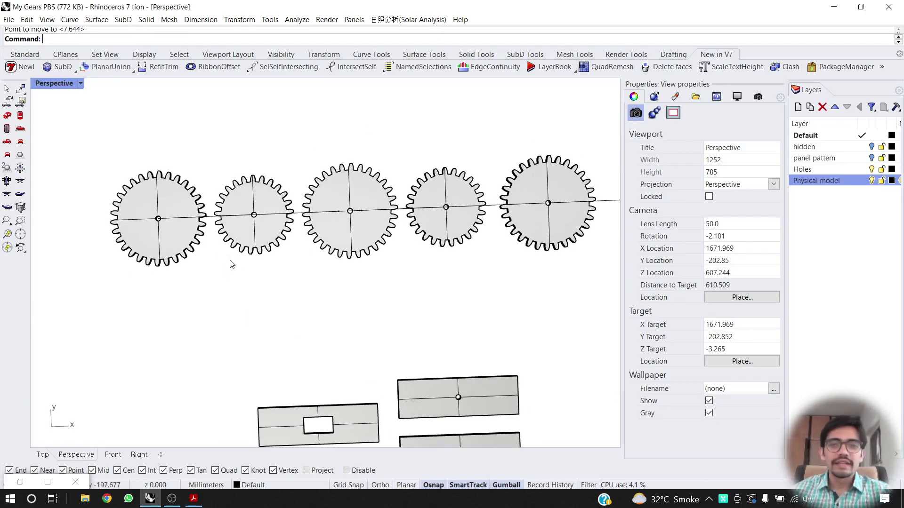
pyautogui.scroll(5, 229, 261)
pyautogui.click(366, 254)
pyautogui.moveTo(382, 216); pyautogui.dragTo(418, 210)
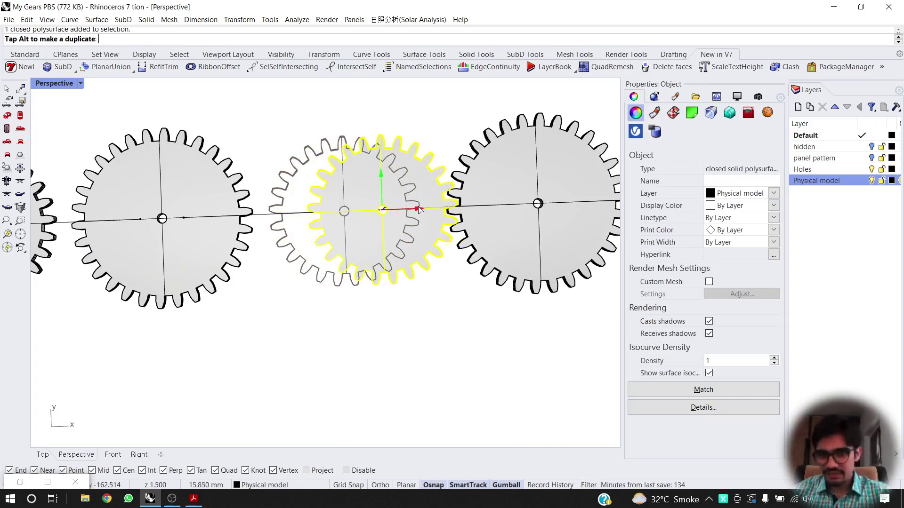
pyautogui.moveTo(419, 210); pyautogui.dragTo(419, 209)
pyautogui.click(456, 262)
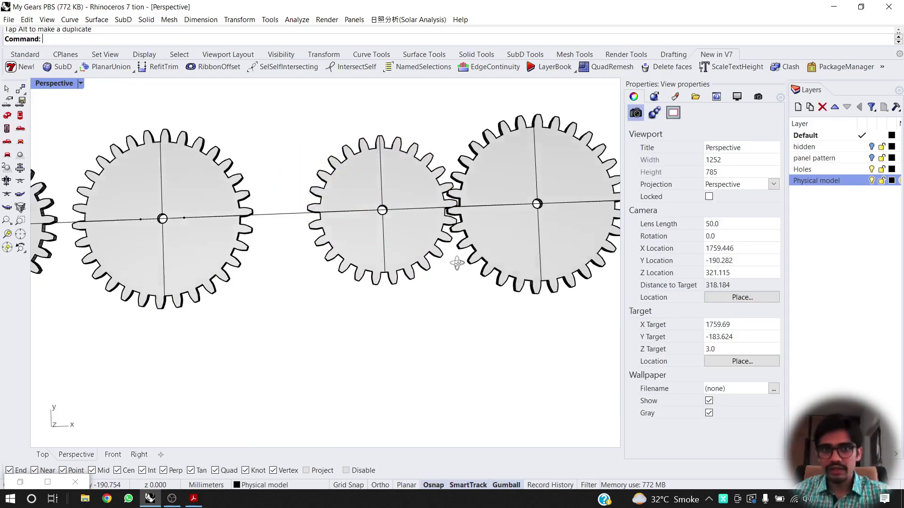
# Rotate that small gear slightly about its centre so its teeth fit between the teeth of the +X end gear.
pyautogui.moveTo(456, 263); pyautogui.dragTo(384, 179, button='right')
pyautogui.scroll(7, 387, 180)
pyautogui.click(423, 166)
pyautogui.moveTo(430, 207); pyautogui.dragTo(324, 256, button='right')
pyautogui.moveTo(325, 251); pyautogui.dragTo(279, 326)
pyautogui.click(539, 373)
pyautogui.moveTo(541, 373); pyautogui.dragTo(433, 283, button='right')
pyautogui.click(357, 229)
pyautogui.scroll(-5, 422, 272)
pyautogui.moveTo(288, 284); pyautogui.dragTo(307, 271, button='right')
pyautogui.click(307, 272)
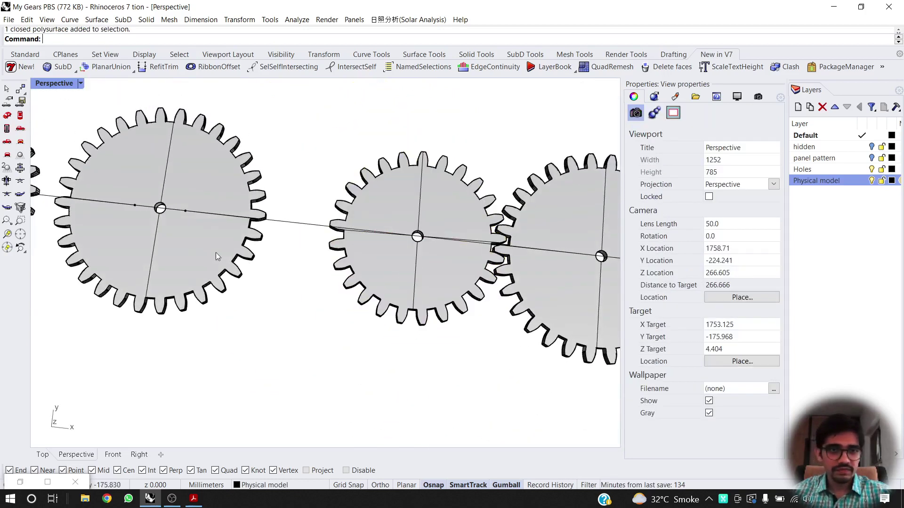
# Slide the middle large gear in +X along the guide line until its teeth reach the small gear.
pyautogui.click(221, 226)
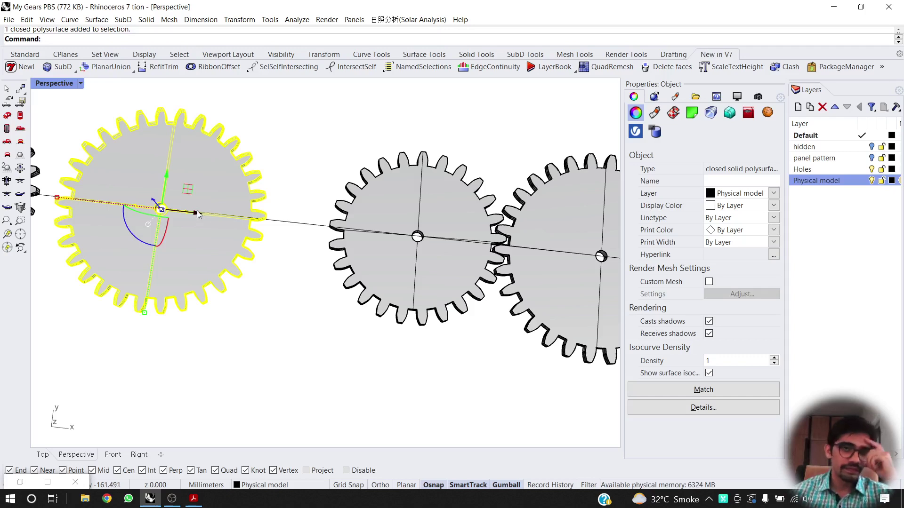
pyautogui.moveTo(198, 212); pyautogui.dragTo(255, 221)
pyautogui.moveTo(257, 226); pyautogui.dragTo(324, 244, button='right')
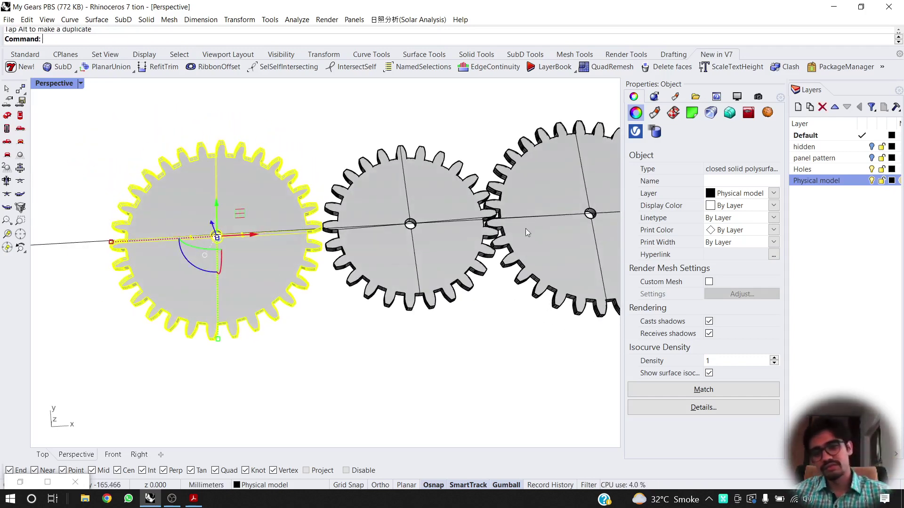
pyautogui.scroll(5, 525, 227)
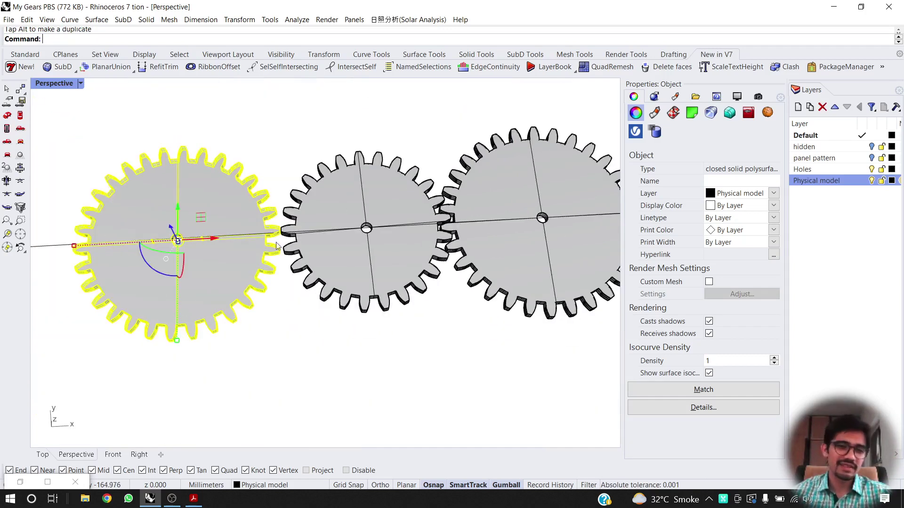
pyautogui.scroll(5, 150, 242)
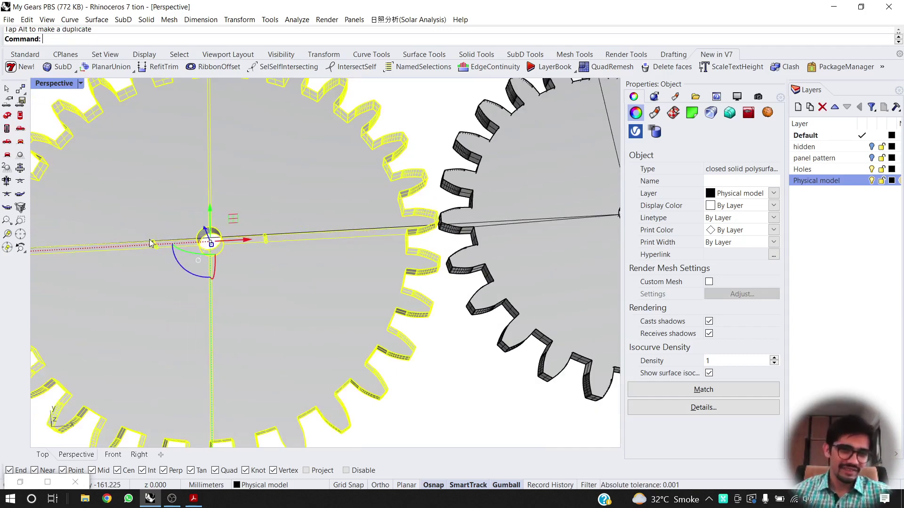
# Try rotating the middle large gear slightly about its centre, and undo the rotation.
pyautogui.moveTo(182, 269); pyautogui.dragTo(179, 269)
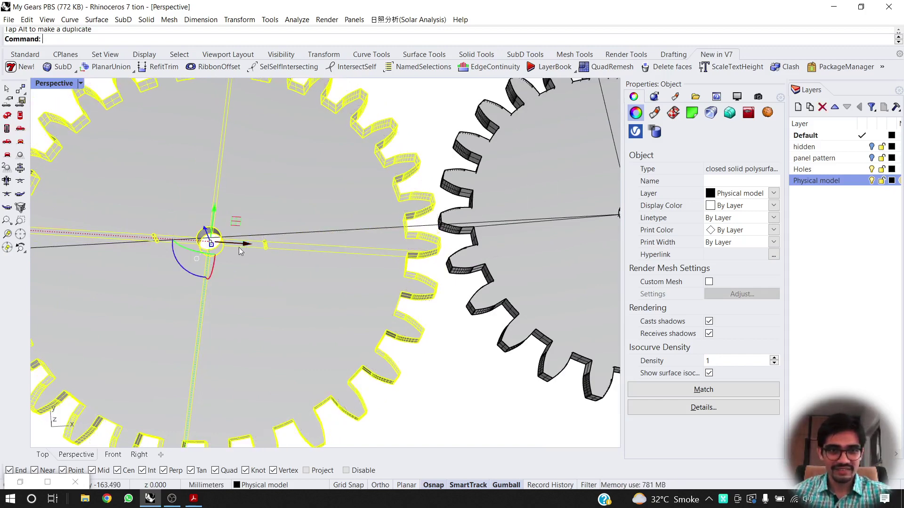
pyautogui.scroll(-4, 328, 202)
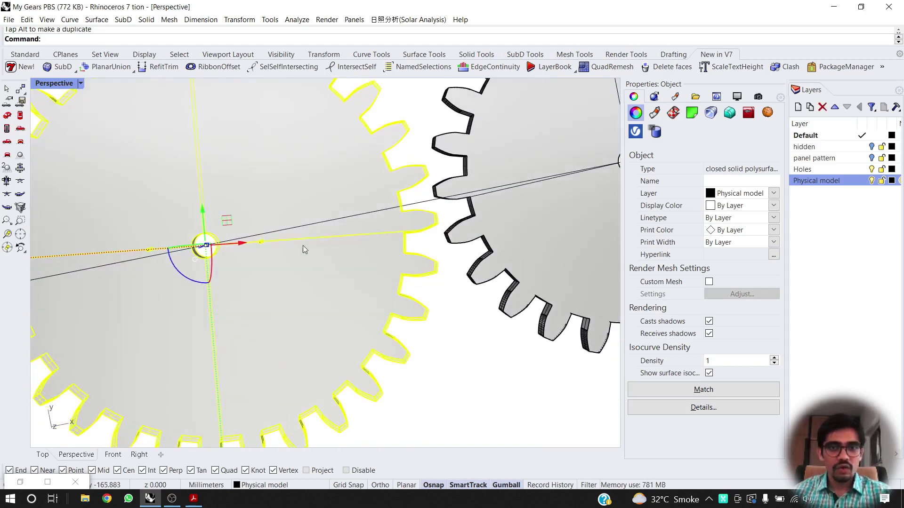
pyautogui.scroll(3, 245, 244)
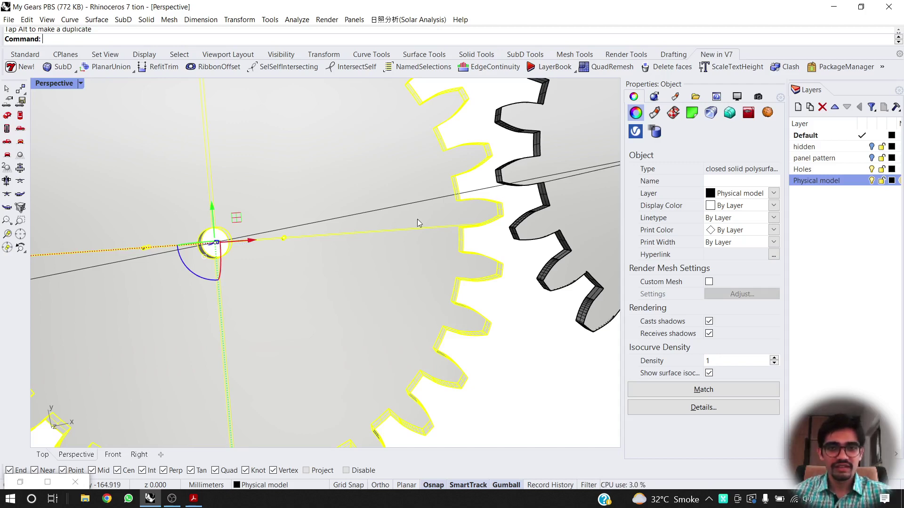
pyautogui.scroll(-3, 362, 205)
pyautogui.scroll(3, 600, 178)
pyautogui.scroll(-4, 399, 190)
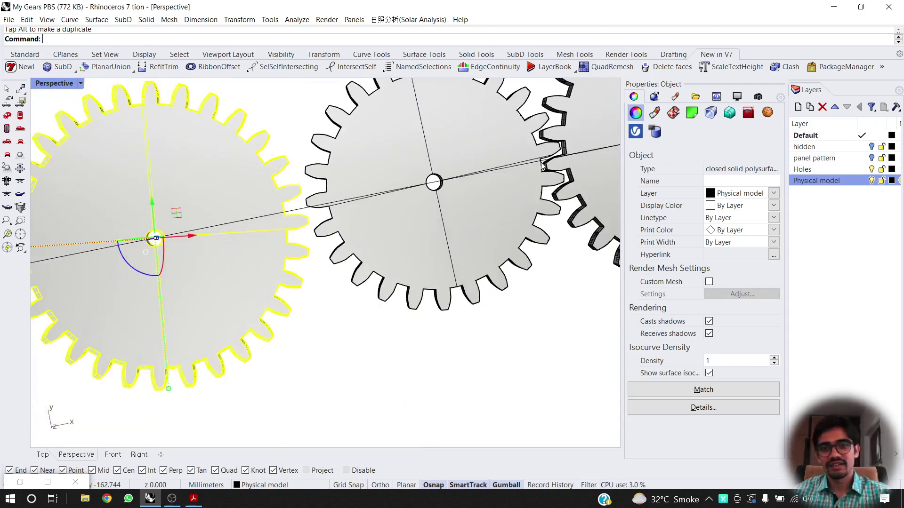
pyautogui.moveTo(541, 164); pyautogui.dragTo(524, 145, button='right')
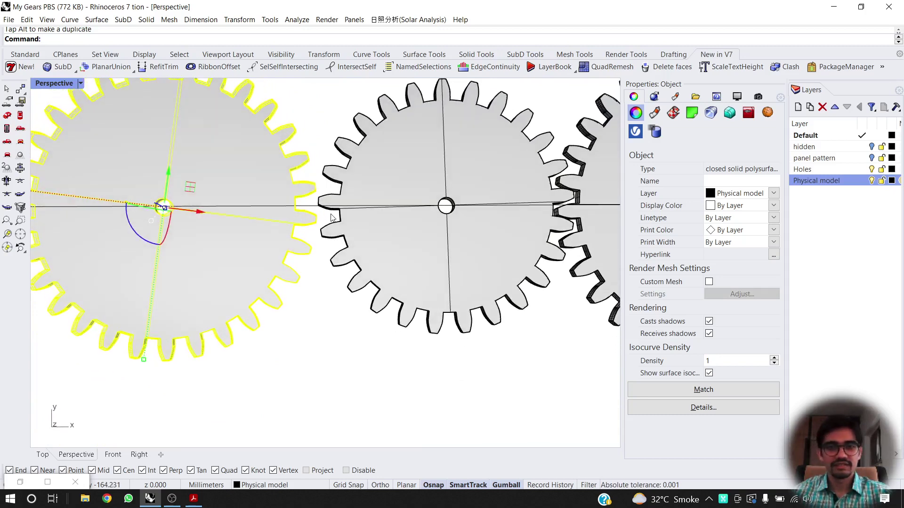
pyautogui.hotkey('ctrl', 'z')
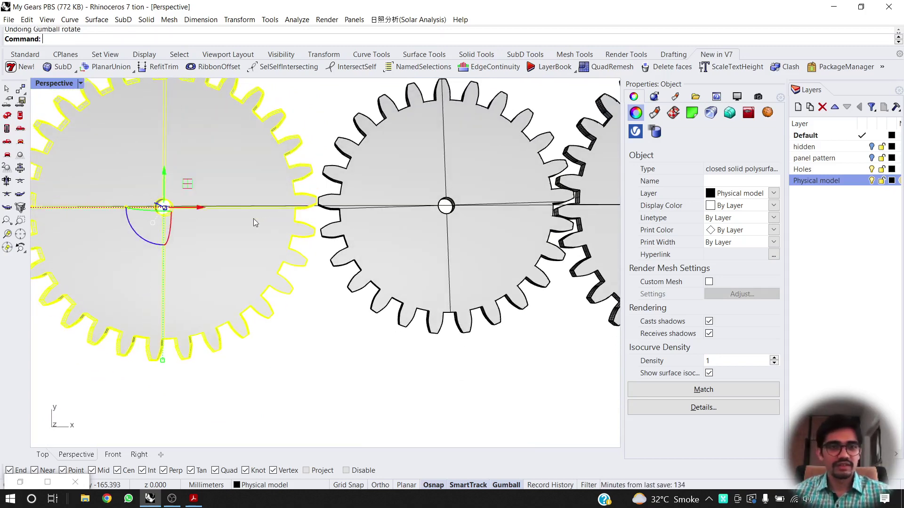
# Slide the middle large gear further in +X along the guide line and rotate it slightly to engage the small gear's teeth.
pyautogui.moveTo(202, 208); pyautogui.dragTo(216, 211)
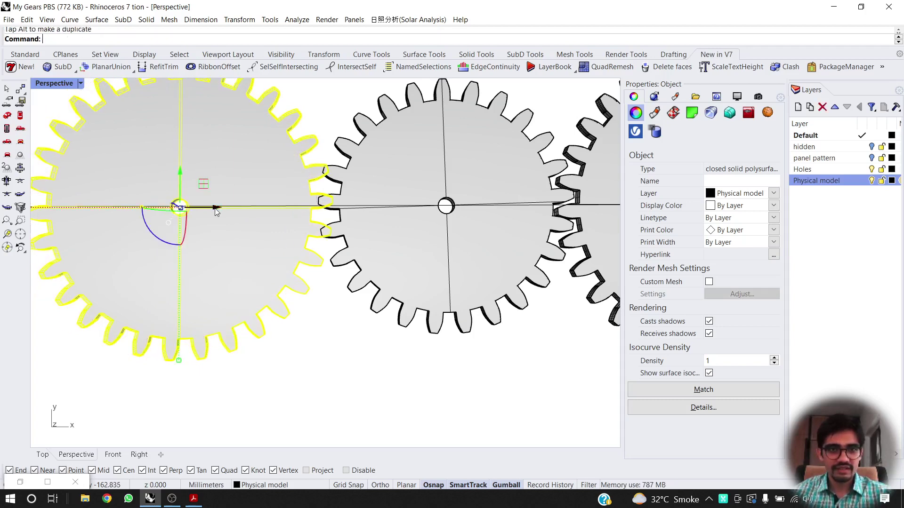
pyautogui.click(151, 233)
pyautogui.click(336, 329)
pyautogui.click(207, 237)
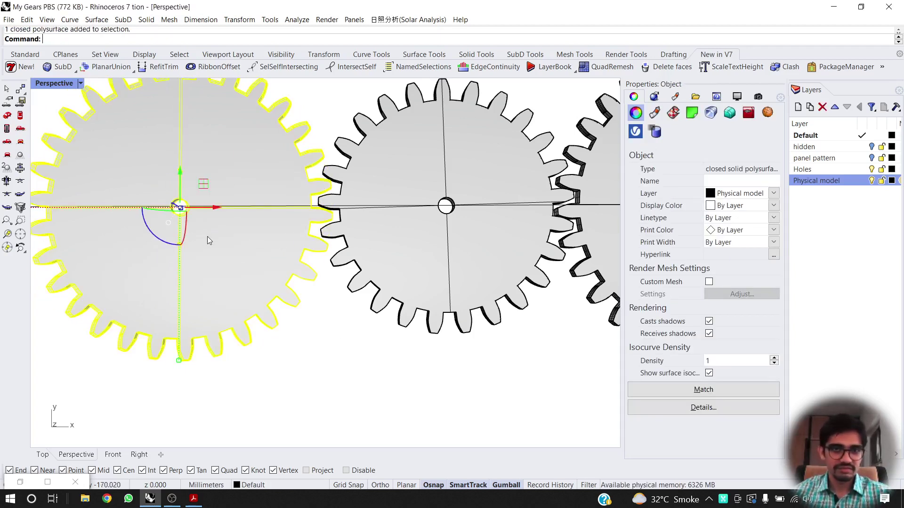
pyautogui.moveTo(152, 234); pyautogui.dragTo(150, 237)
pyautogui.click(343, 332)
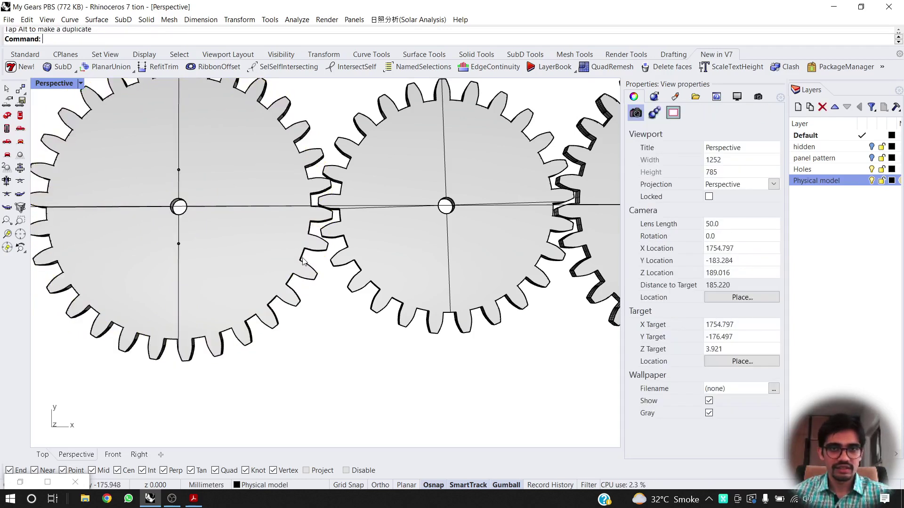
# Fine-tune the middle large gear's rotation about its centre so its teeth sit between the small gear's teeth.
pyautogui.scroll(4, 296, 240)
pyautogui.moveTo(219, 229); pyautogui.dragTo(273, 244, button='right')
pyautogui.scroll(-8, 272, 244)
pyautogui.scroll(6, 160, 292)
pyautogui.click(208, 289)
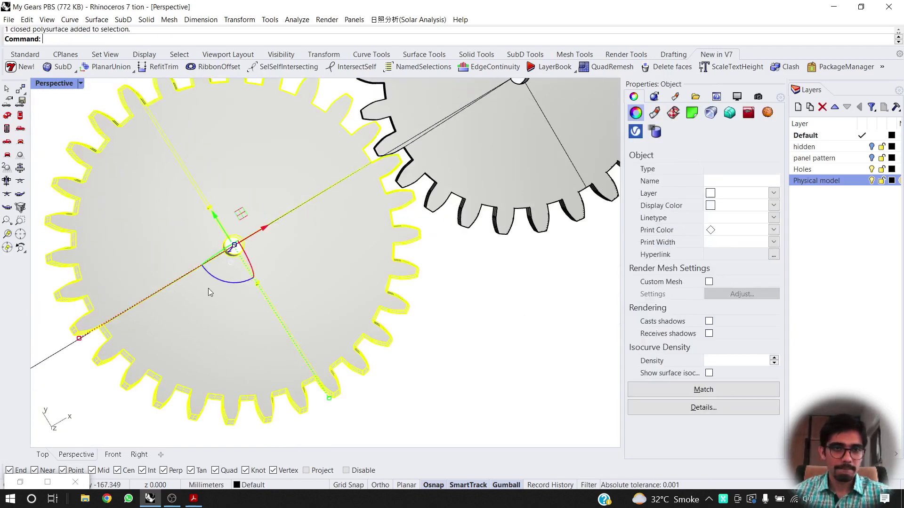
pyautogui.moveTo(213, 278); pyautogui.dragTo(198, 305)
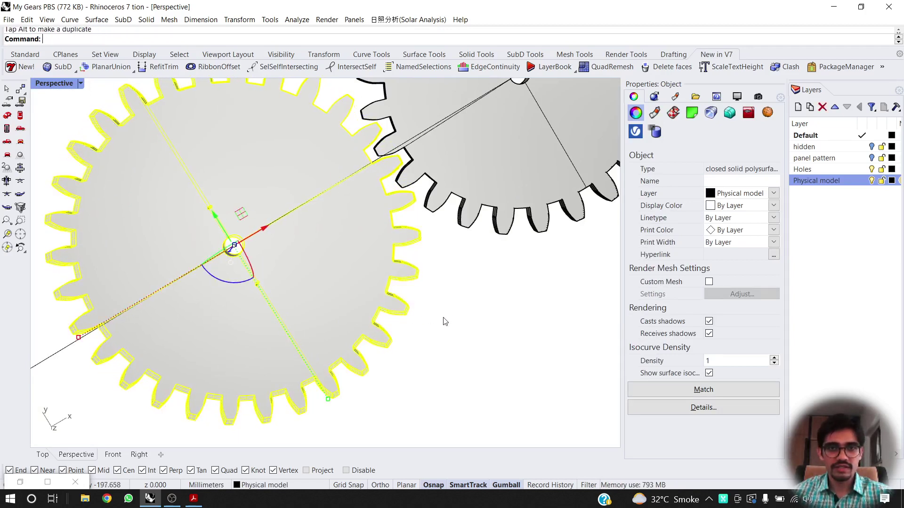
pyautogui.click(445, 321)
# Slide the small gear on the -X side in +X along the guide line until its teeth reach the middle large gear.
pyautogui.scroll(-5, 234, 272)
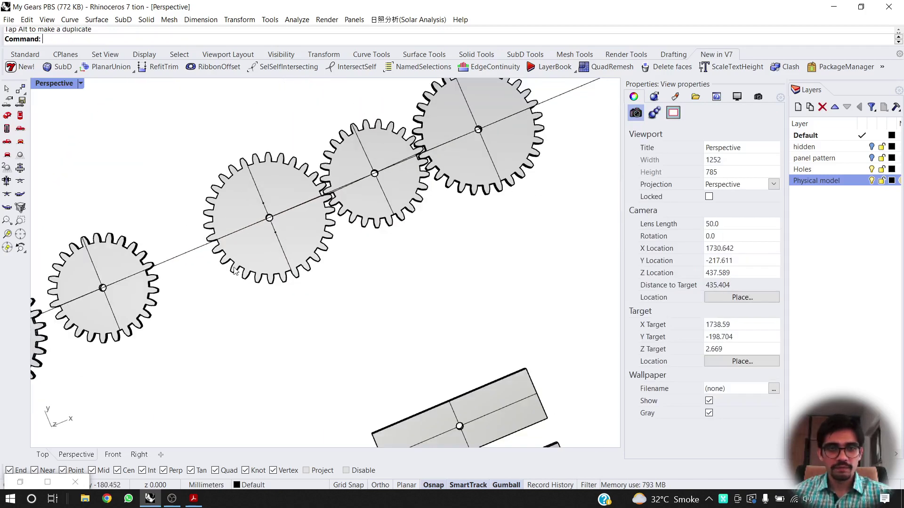
pyautogui.keyDown('shift'); pyautogui.moveTo(234, 271); pyautogui.dragTo(319, 224, button='right'); pyautogui.keyUp('shift')
pyautogui.click(315, 235)
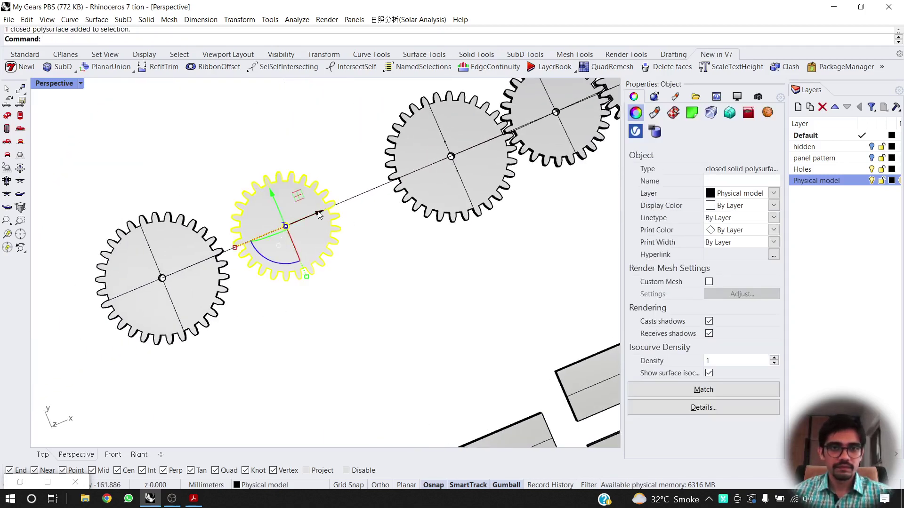
pyautogui.moveTo(320, 215); pyautogui.dragTo(364, 193)
pyautogui.scroll(3, 364, 193)
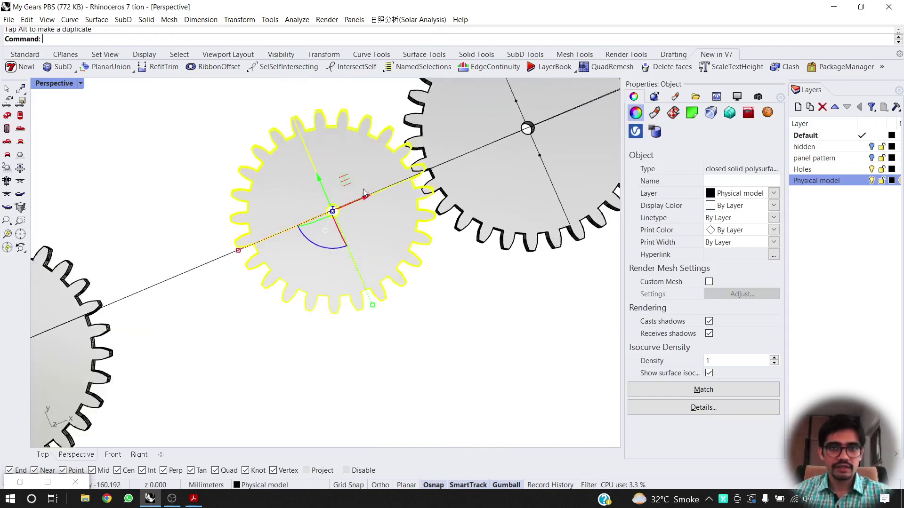
# Try rotating that small gear about its centre against the middle large gear, and undo the rotation.
pyautogui.scroll(3, 364, 193)
pyautogui.moveTo(312, 250); pyautogui.dragTo(306, 252)
pyautogui.scroll(3, 306, 252)
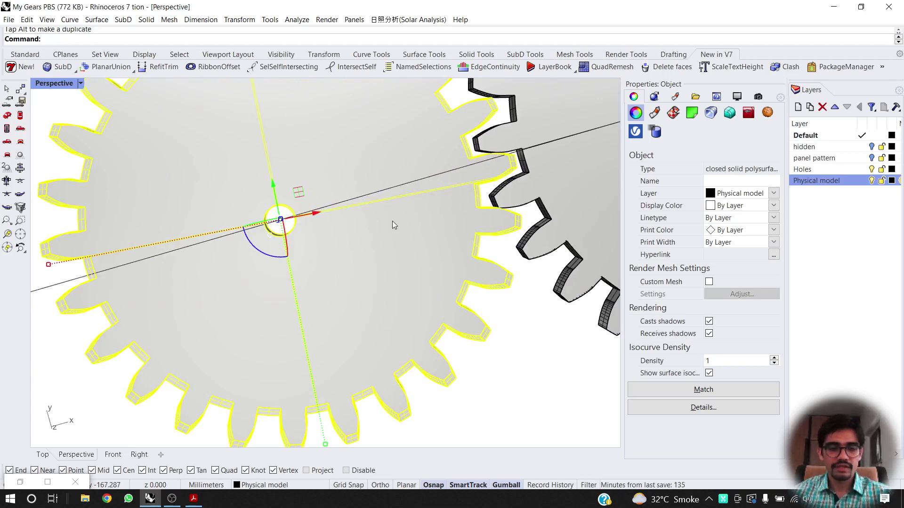
pyautogui.hotkey('ctrl', 'z')
# Move the small gear slightly back in -X and rotate it so its teeth mesh with the middle large gear.
pyautogui.moveTo(318, 212); pyautogui.dragTo(310, 213)
pyautogui.moveTo(255, 255); pyautogui.dragTo(230, 276)
pyautogui.scroll(-6, 346, 263)
pyautogui.click(420, 304)
# Slide the large gear at the -X end in +X along the guide line until its teeth mesh with the neighbouring small gear.
pyautogui.scroll(-2, 471, 205)
pyautogui.scroll(-3, 473, 200)
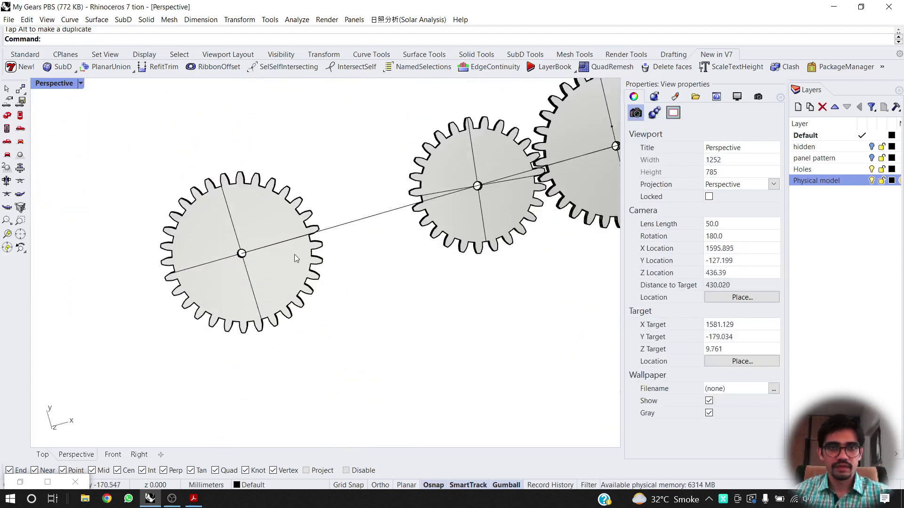
pyautogui.click(295, 254)
pyautogui.moveTo(279, 248); pyautogui.dragTo(378, 220)
pyautogui.click(475, 281)
pyautogui.scroll(11, 418, 207)
pyautogui.moveTo(418, 211); pyautogui.dragTo(400, 170, button='right')
pyautogui.scroll(-10, 288, 169)
pyautogui.scroll(-5, 288, 173)
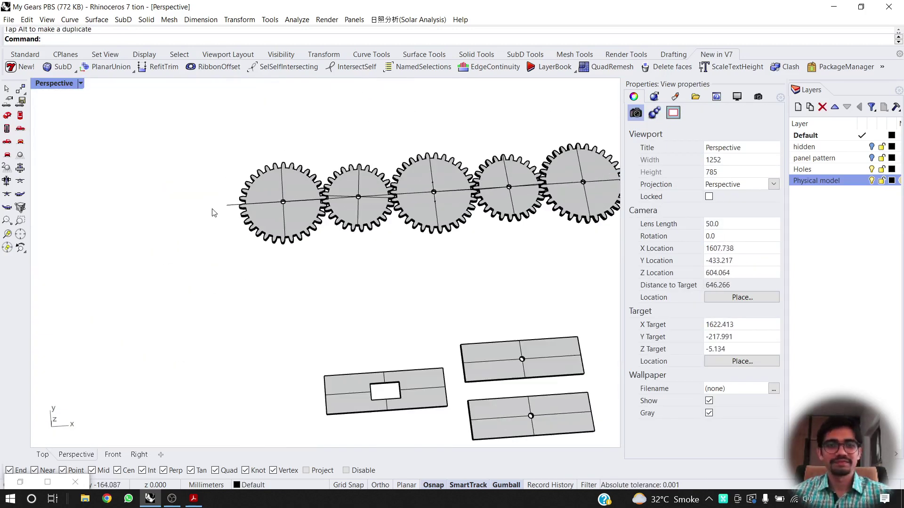
pyautogui.click(228, 205)
pyautogui.scroll(-6, 216, 218)
pyautogui.click(363, 235)
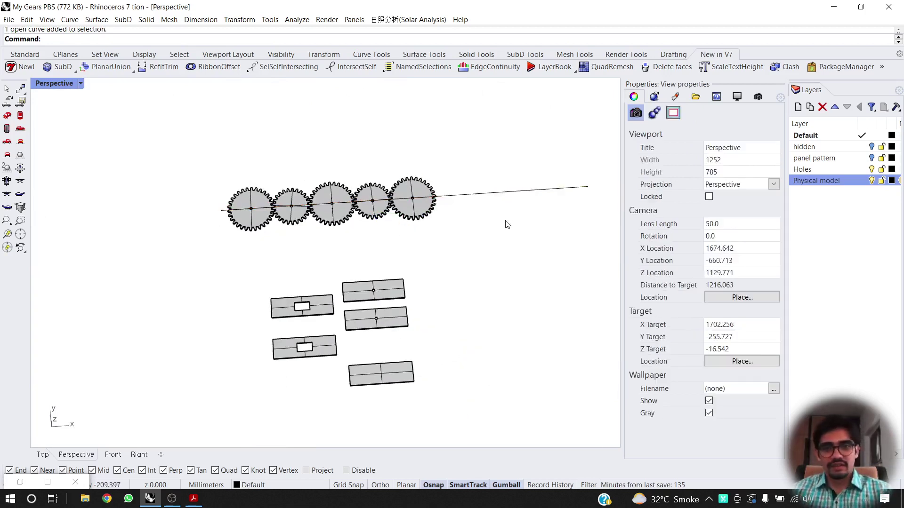
pyautogui.moveTo(536, 210); pyautogui.dragTo(525, 226)
pyautogui.click(521, 239)
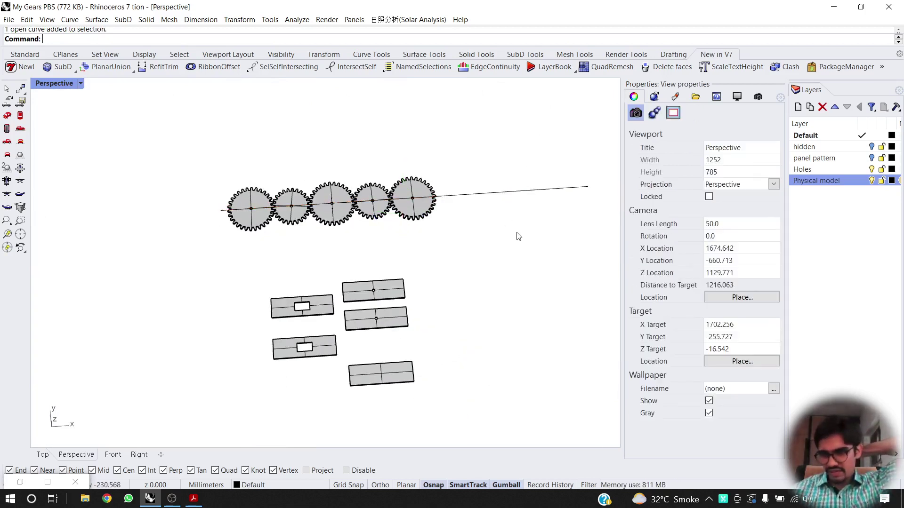
pyautogui.click(551, 187)
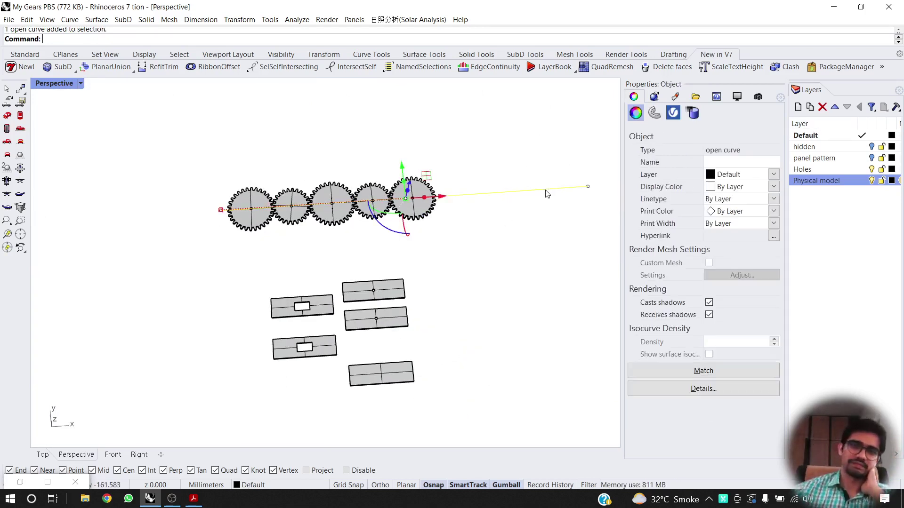
pyautogui.write('m')
pyautogui.press('Return')
pyautogui.click(545, 138)
pyautogui.press('Escape')
pyautogui.press('Escape')
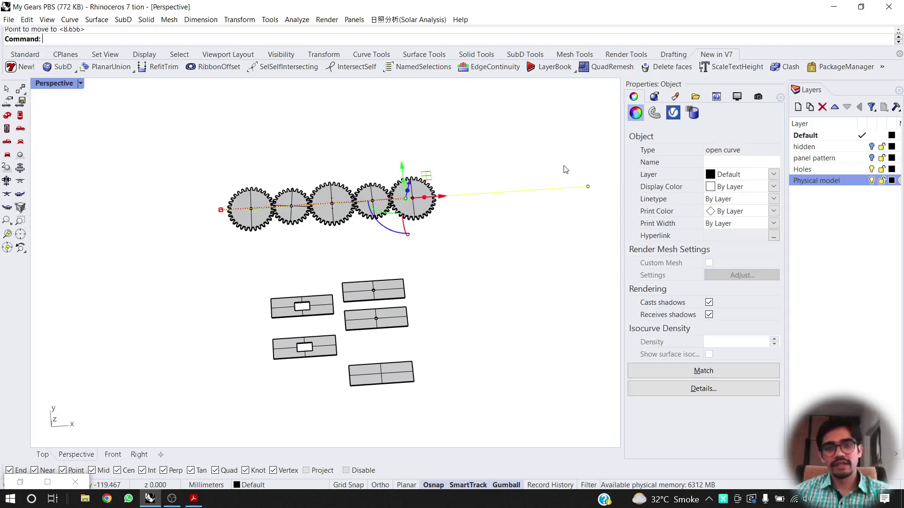
# Delete the guide line running through the gear centres.
pyautogui.click(544, 190)
pyautogui.click(513, 177)
pyautogui.click(513, 194)
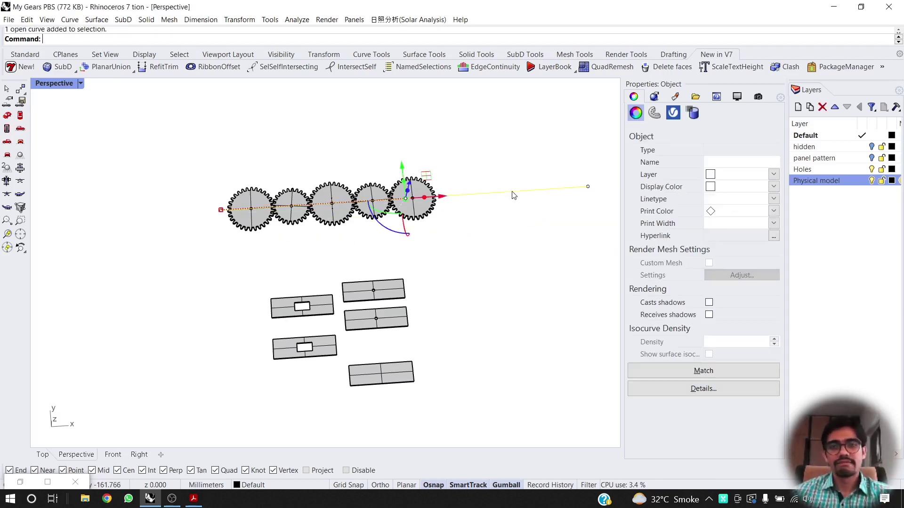
pyautogui.press('Delete')
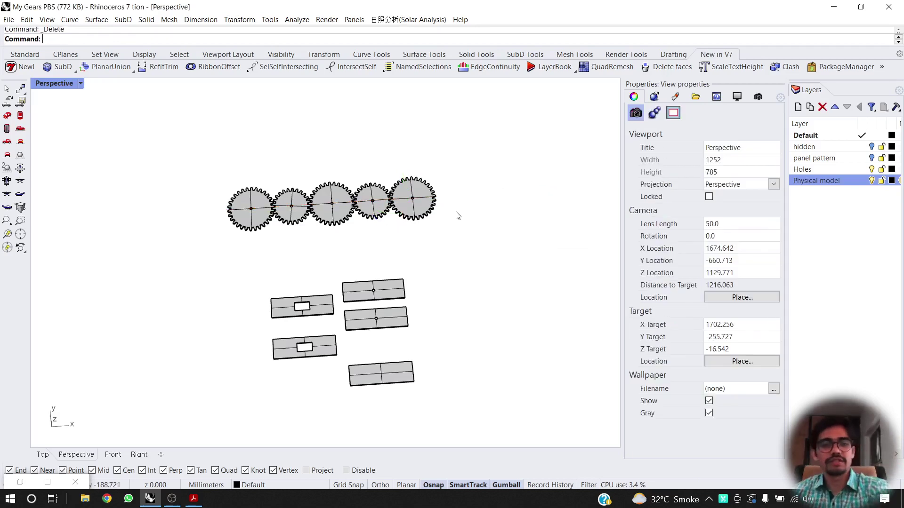
# Examine the meshing of the five gears and where the row lies relative to the loose plates and panel assemblies.
pyautogui.scroll(3, 405, 244)
pyautogui.moveTo(279, 217); pyautogui.dragTo(278, 253, button='right')
pyautogui.scroll(6, 232, 193)
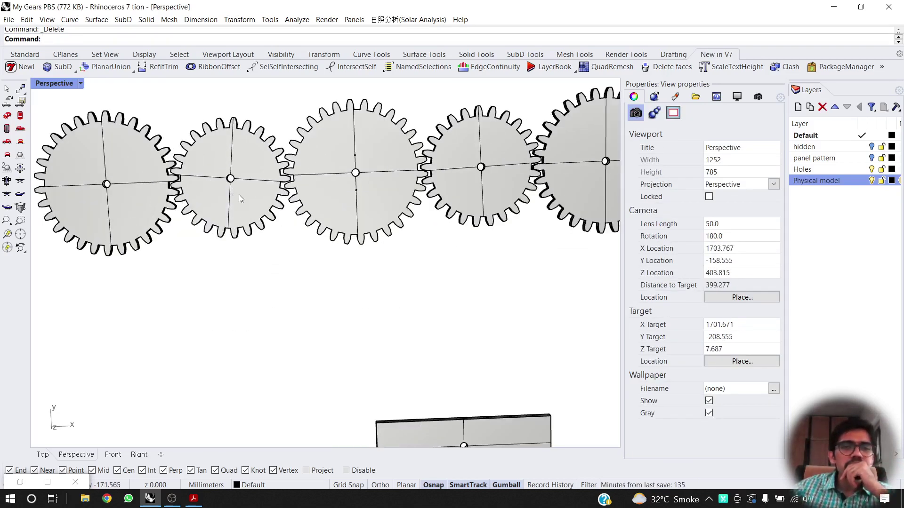
pyautogui.scroll(-5, 239, 196)
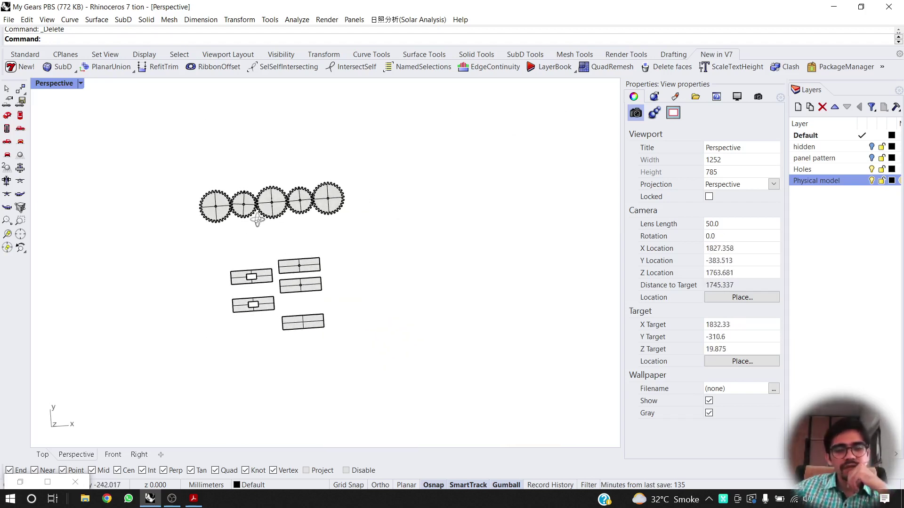
pyautogui.moveTo(257, 219); pyautogui.dragTo(259, 213, button='right')
pyautogui.scroll(3, 201, 221)
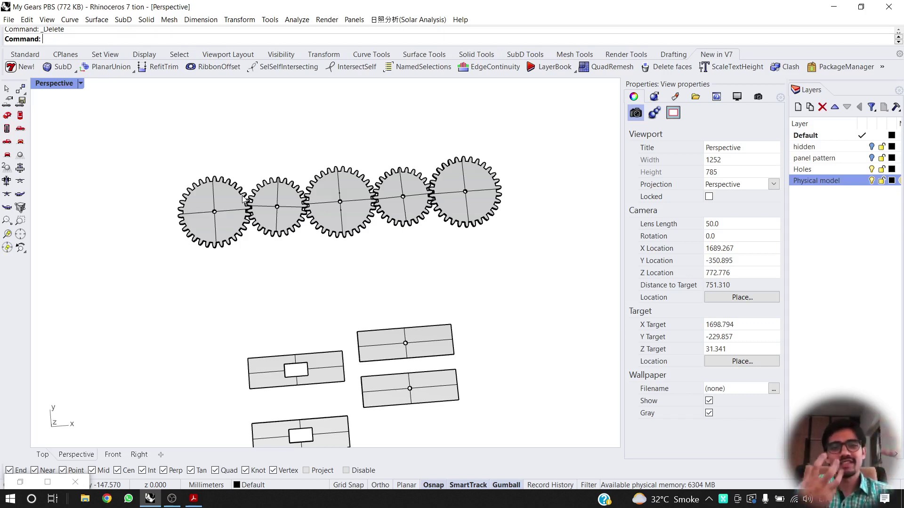
pyautogui.scroll(-4, 301, 257)
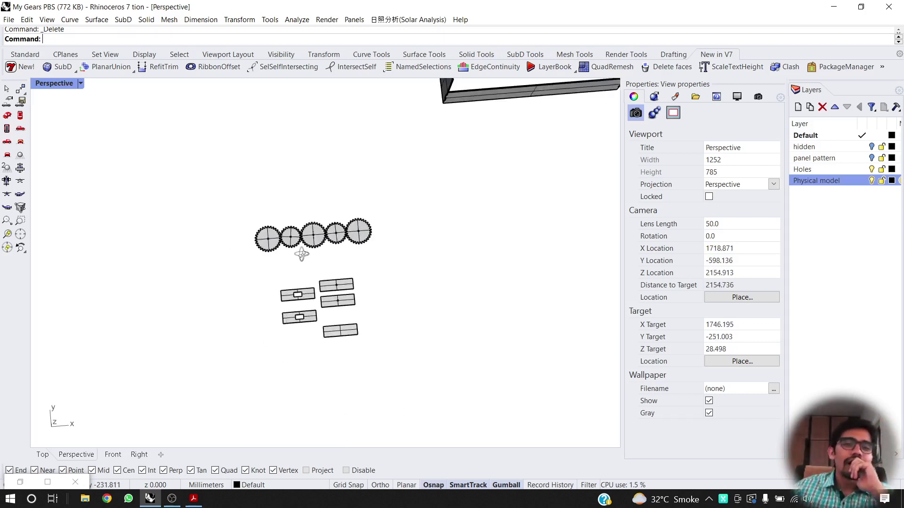
pyautogui.moveTo(303, 252); pyautogui.dragTo(331, 193, button='right')
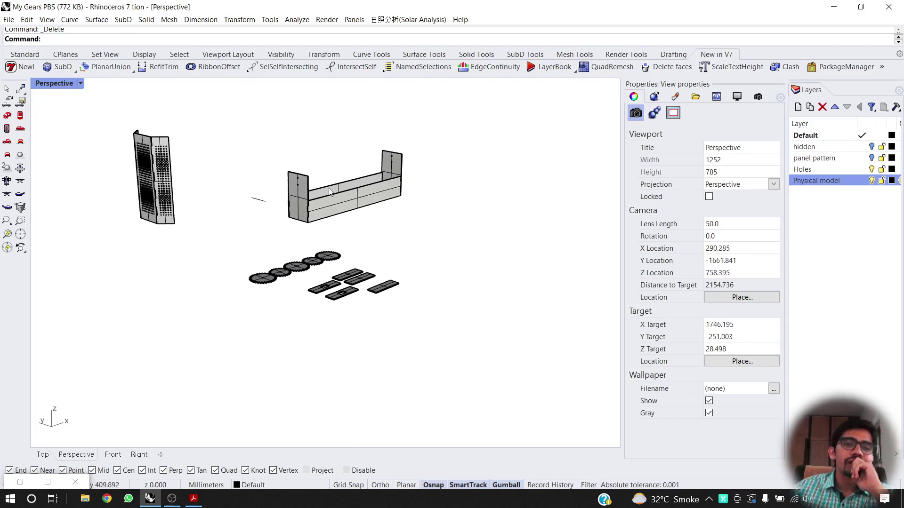
pyautogui.scroll(2, 237, 238)
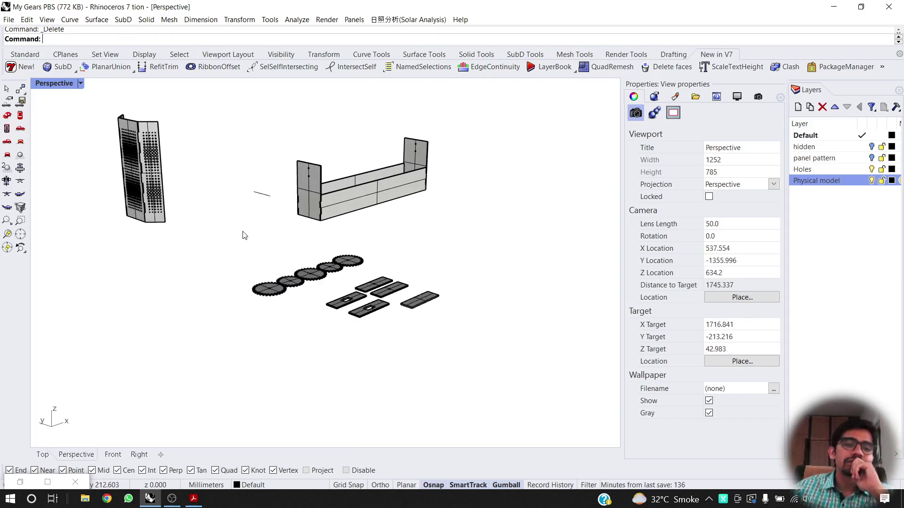
# Duplicate the three-part perforated panel assembly along its green axis, placing the copy beside the original.
pyautogui.moveTo(328, 325); pyautogui.dragTo(298, 323, button='right')
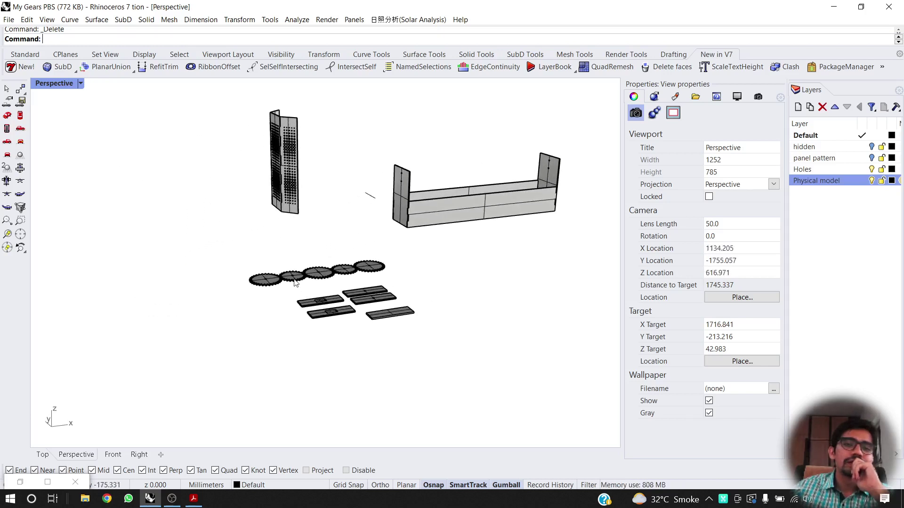
pyautogui.moveTo(288, 246); pyautogui.dragTo(315, 256, button='right')
pyautogui.scroll(-6, 287, 253)
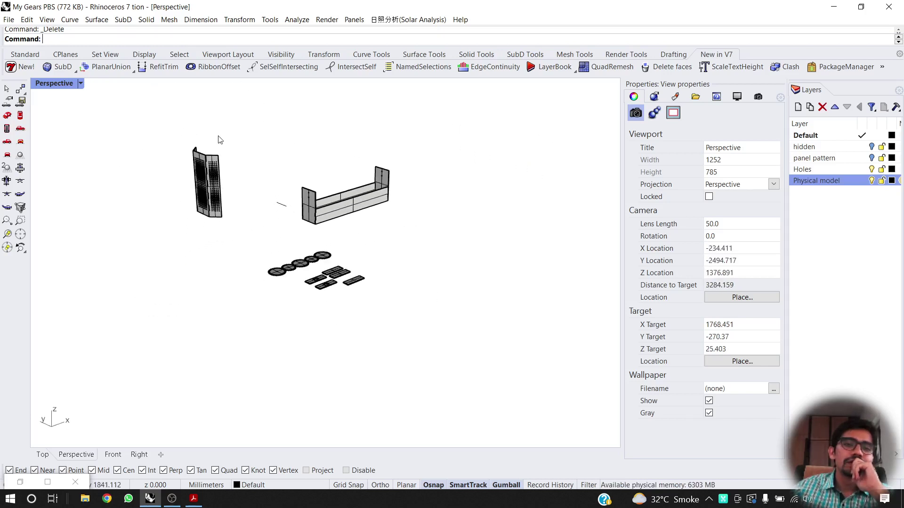
pyautogui.moveTo(230, 117); pyautogui.dragTo(174, 248)
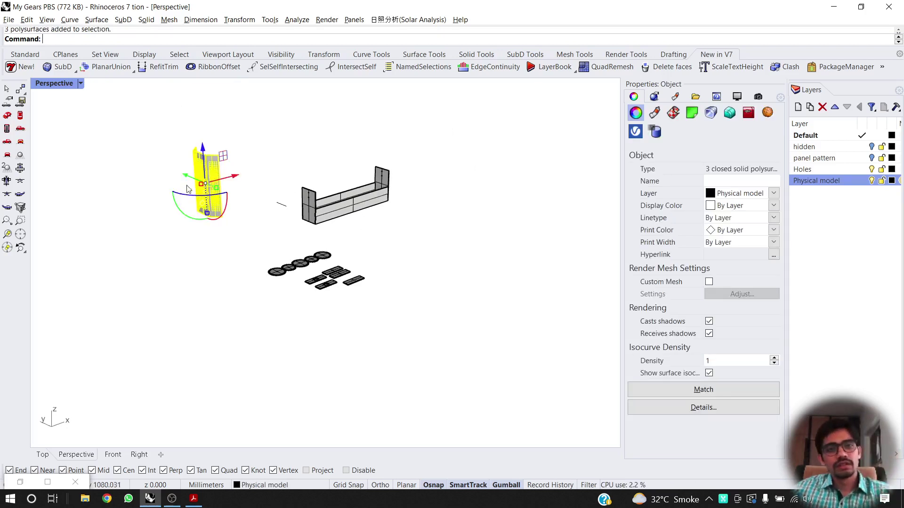
pyautogui.moveTo(183, 176); pyautogui.dragTo(154, 163)
pyautogui.press('alt')
pyautogui.click(163, 249)
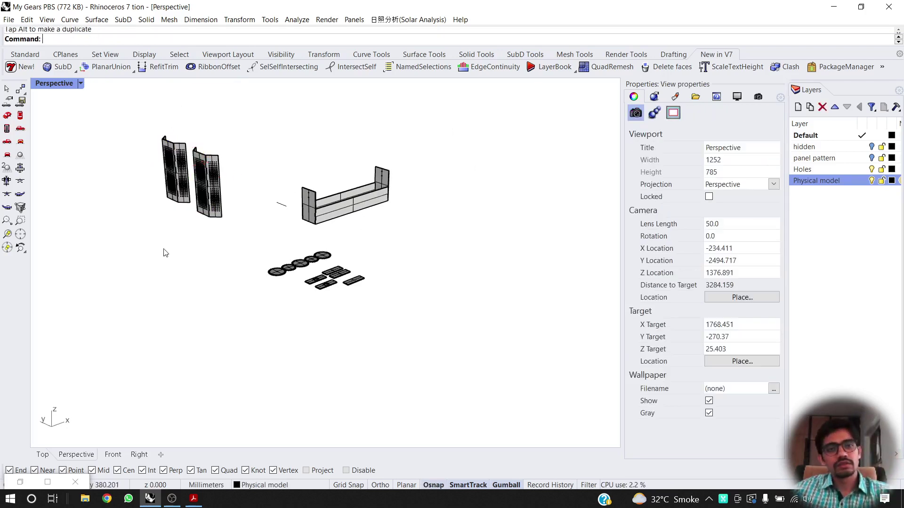
# Rotate both perforated panel assemblies together by a quarter turn about the vertical axis.
pyautogui.moveTo(235, 129); pyautogui.dragTo(121, 236)
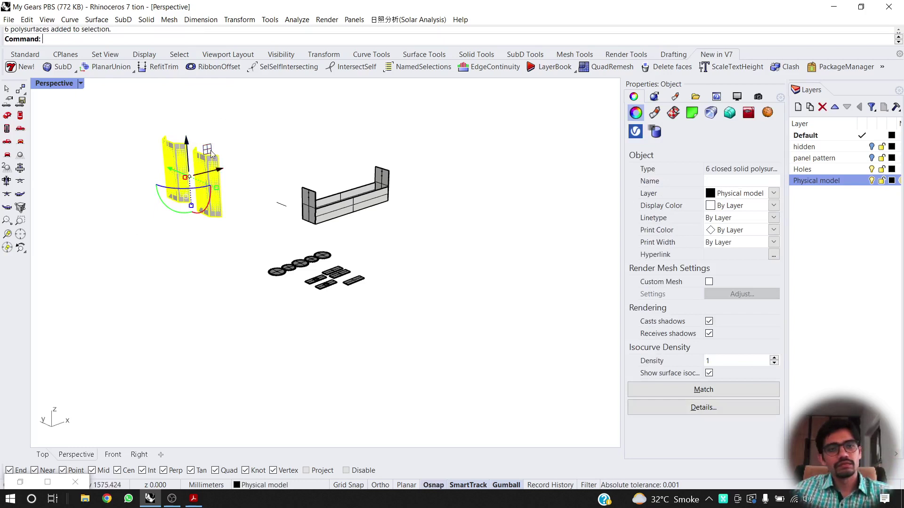
pyautogui.click(166, 188)
pyautogui.press('Return')
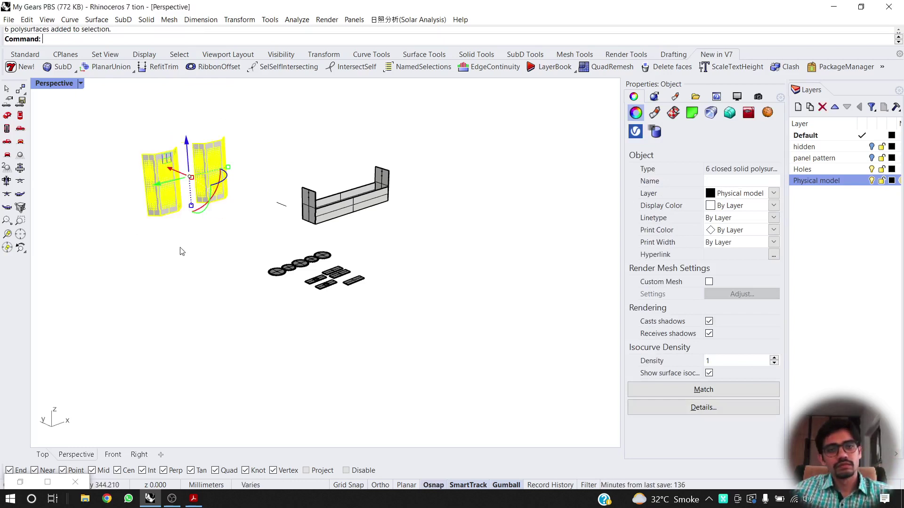
pyautogui.click(184, 264)
# Examine the rotated panel assemblies and the open box base from several angles and distances.
pyautogui.scroll(-2, 262, 248)
pyautogui.moveTo(289, 234); pyautogui.dragTo(260, 335, button='right')
pyautogui.scroll(-6, 259, 254)
pyautogui.scroll(10, 359, 204)
pyautogui.scroll(-4, 269, 292)
pyautogui.scroll(10, 269, 178)
pyautogui.moveTo(292, 178); pyautogui.dragTo(313, 110, button='right')
pyautogui.scroll(4, 301, 198)
pyautogui.moveTo(289, 258); pyautogui.dragTo(302, 216, button='right')
pyautogui.moveTo(317, 302); pyautogui.dragTo(344, 300, button='right')
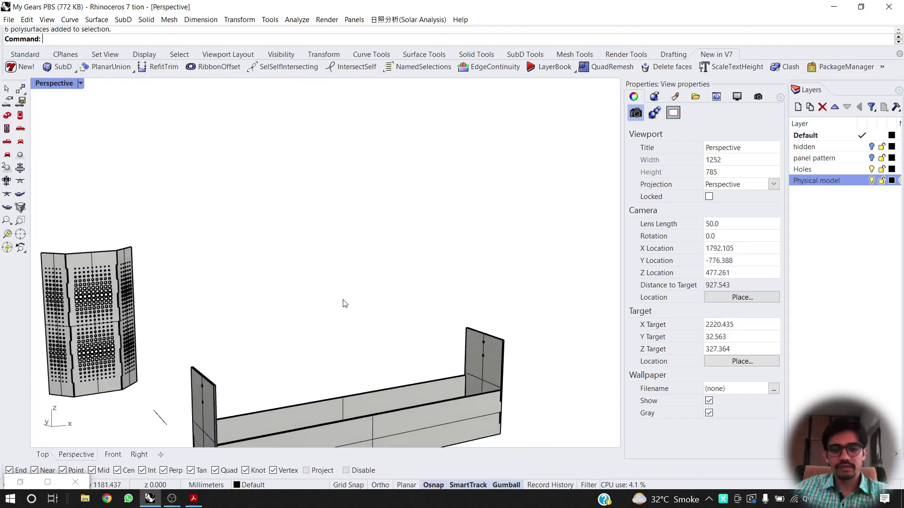
pyautogui.scroll(-4, 257, 320)
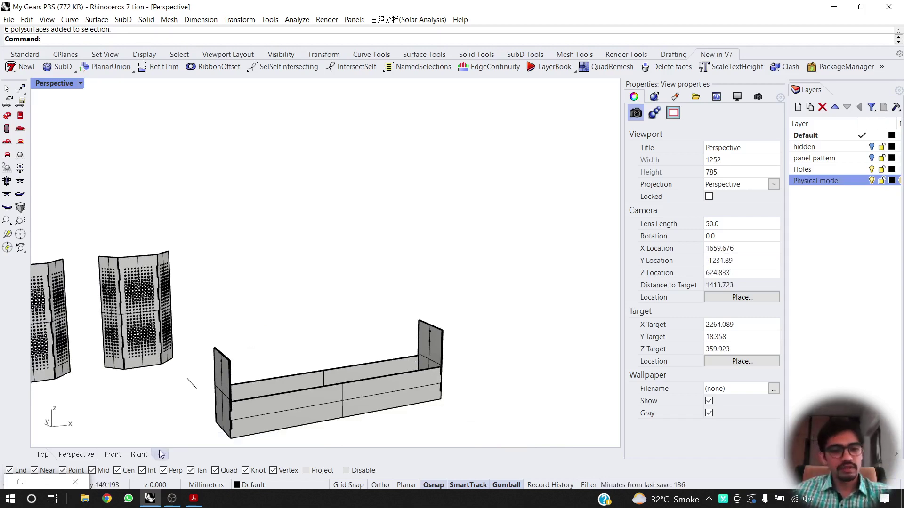
# Switch to the project sheets PDF in Acrobat Reader and examine the physical model photos of the frame and panels up close.
pyautogui.click(194, 499)
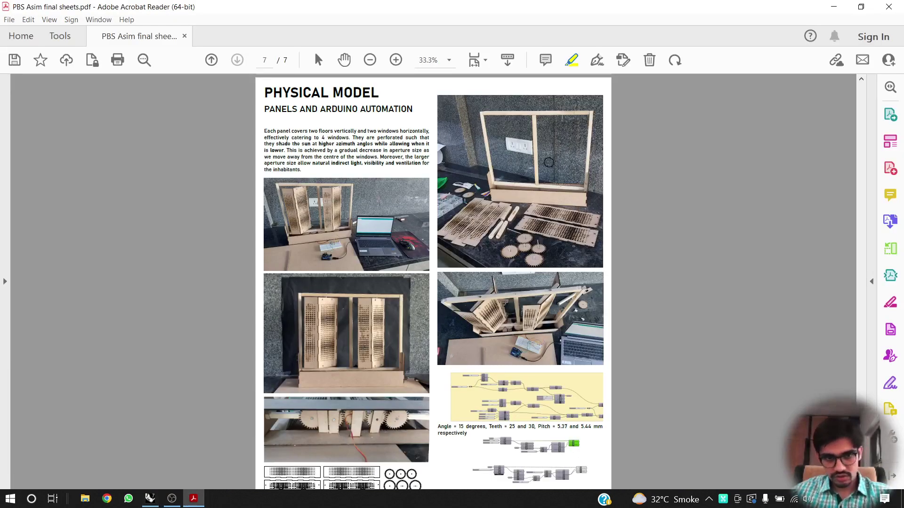
pyautogui.keyDown('ctrl'); pyautogui.scroll(2, 549, 187); pyautogui.keyUp('ctrl')
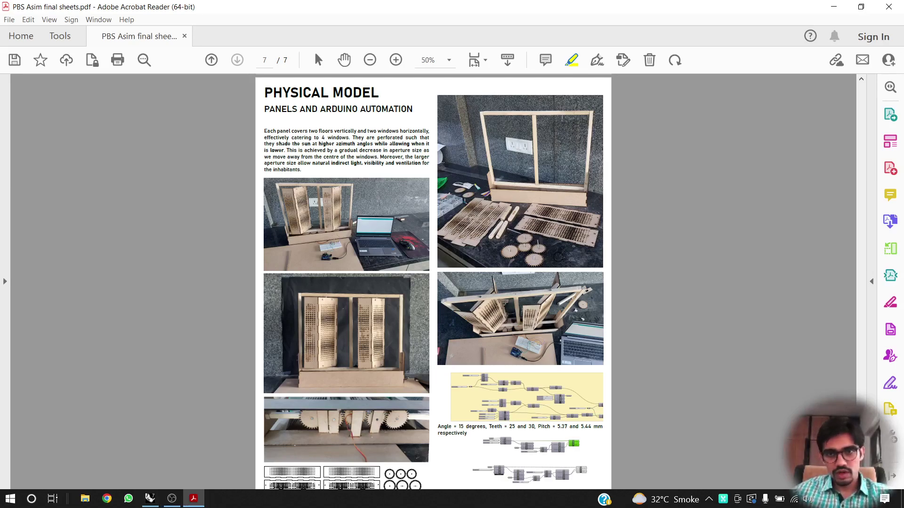
pyautogui.keyDown('ctrl'); pyautogui.scroll(6, 696, 340); pyautogui.keyUp('ctrl')
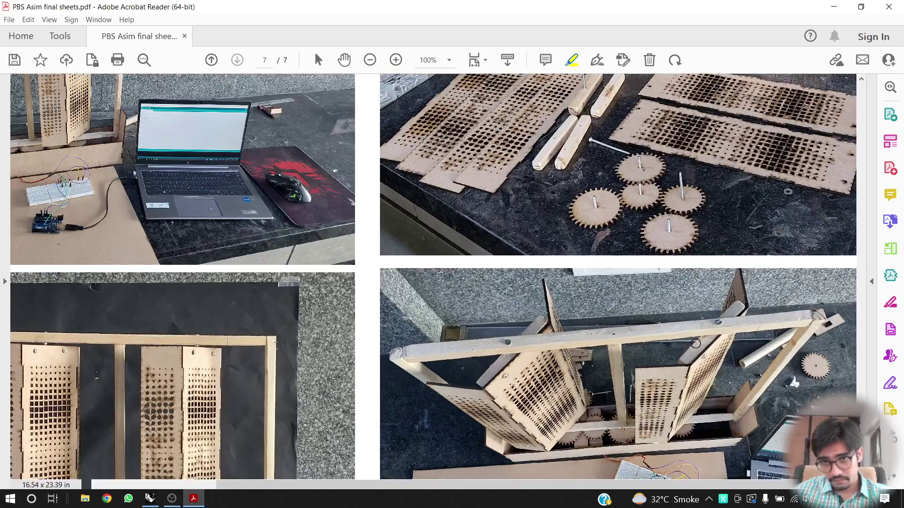
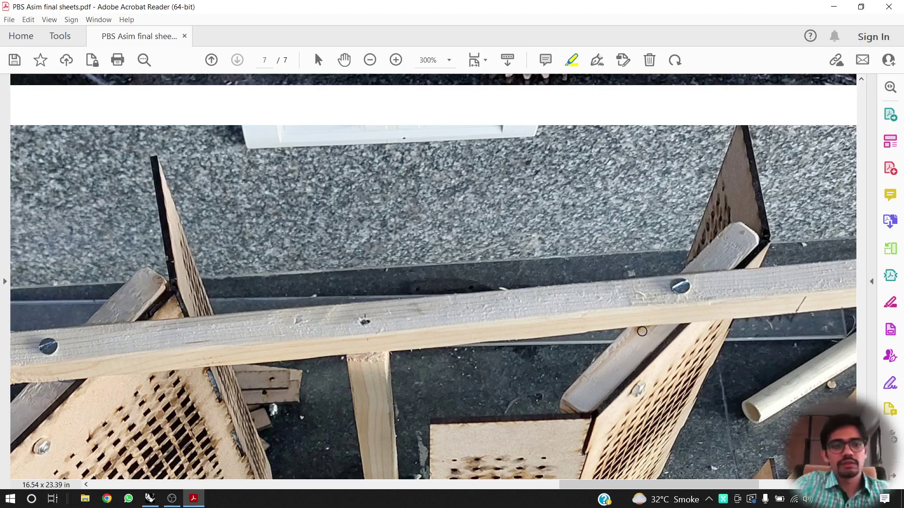
# Switch back to Rhino and draw a line joining the matching outer top corners of the box's two end plates.
pyautogui.click(151, 499)
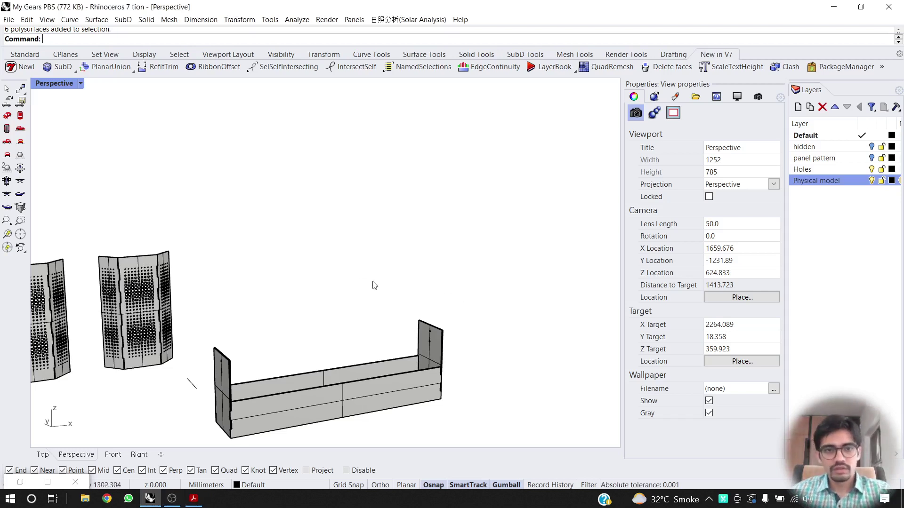
pyautogui.moveTo(374, 285); pyautogui.dragTo(478, 351, button='right')
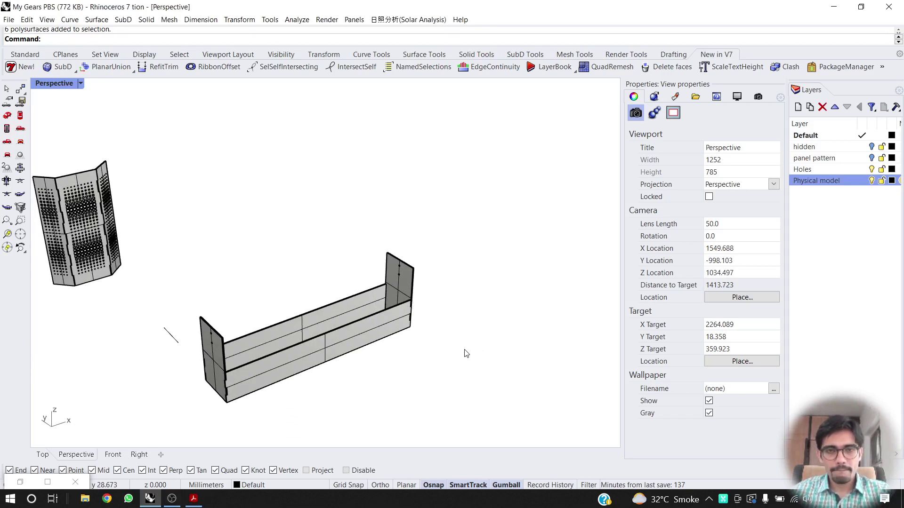
pyautogui.moveTo(462, 353); pyautogui.dragTo(436, 337, button='right')
pyautogui.press('Return')
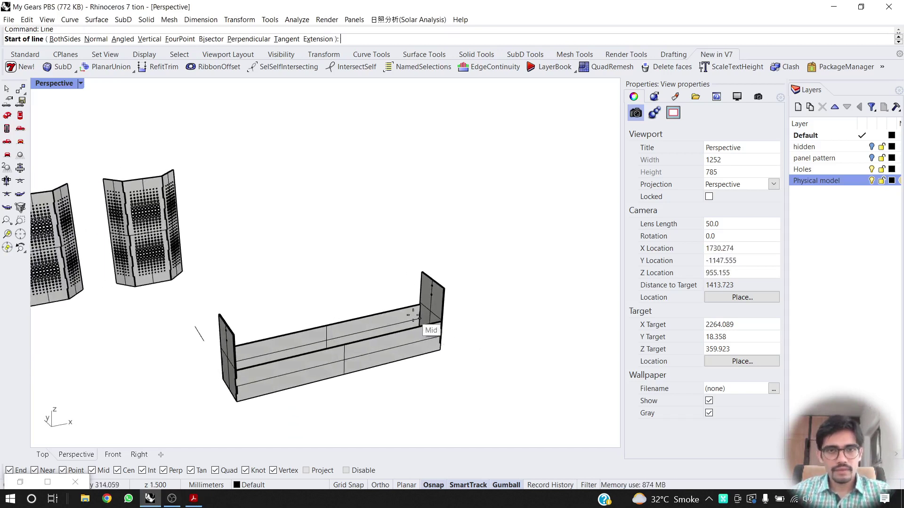
pyautogui.click(220, 314)
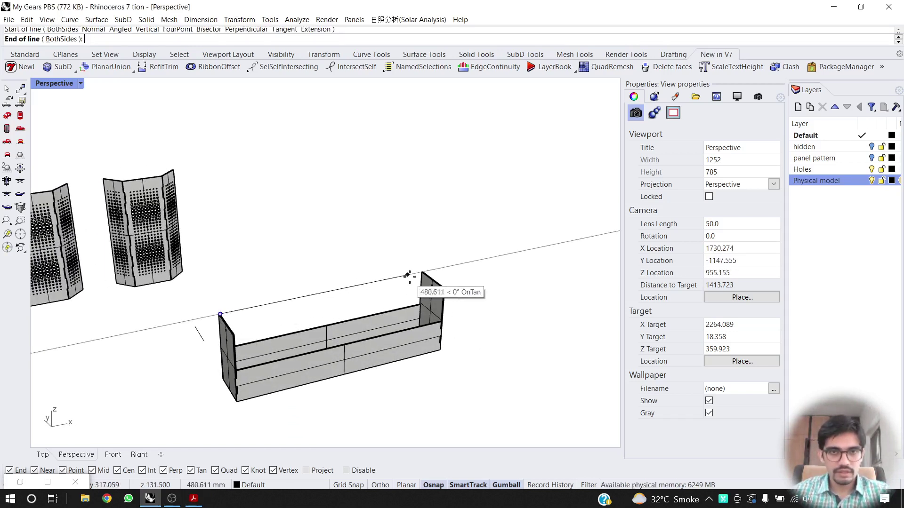
pyautogui.click(422, 273)
# Extrude the line horizontally away from the box to form a narrow strip surface.
pyautogui.click(358, 286)
pyautogui.moveTo(336, 299); pyautogui.dragTo(272, 295, button='right')
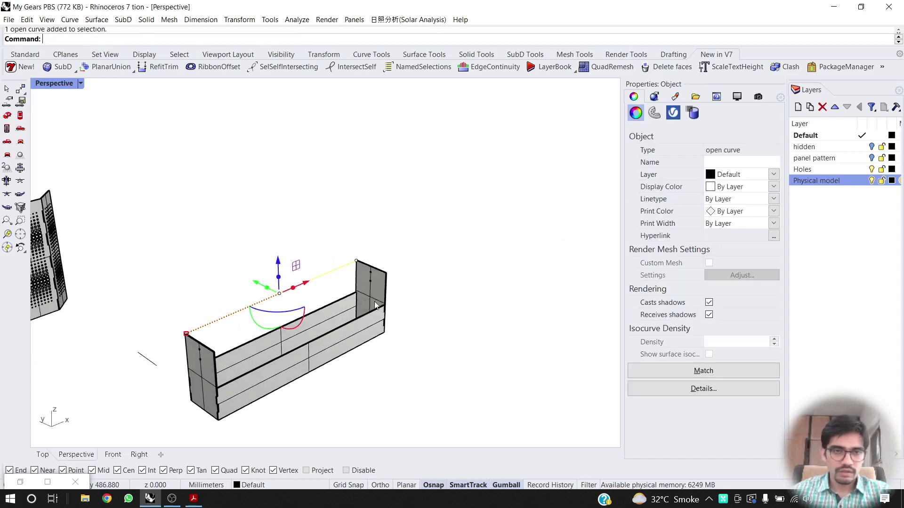
pyautogui.click(267, 289)
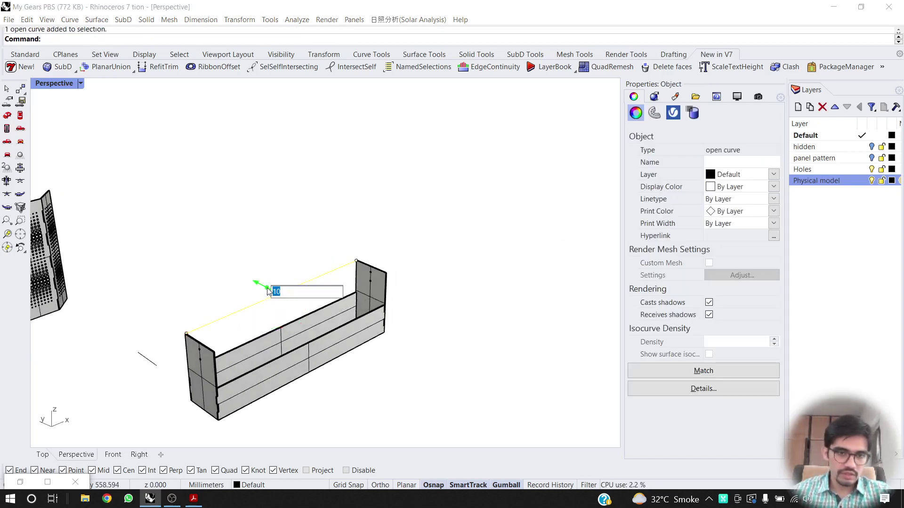
pyautogui.write('5')
pyautogui.press('Return')
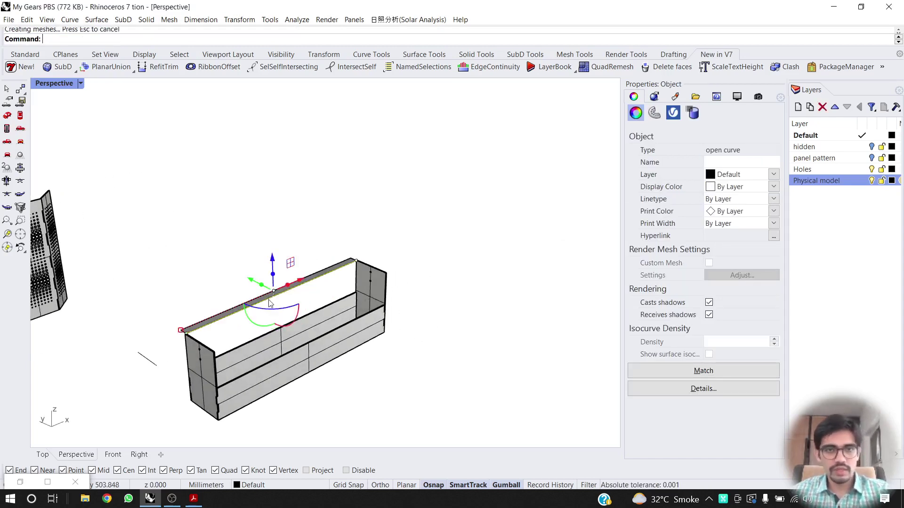
pyautogui.click(272, 276)
pyautogui.write('5')
pyautogui.press('Return')
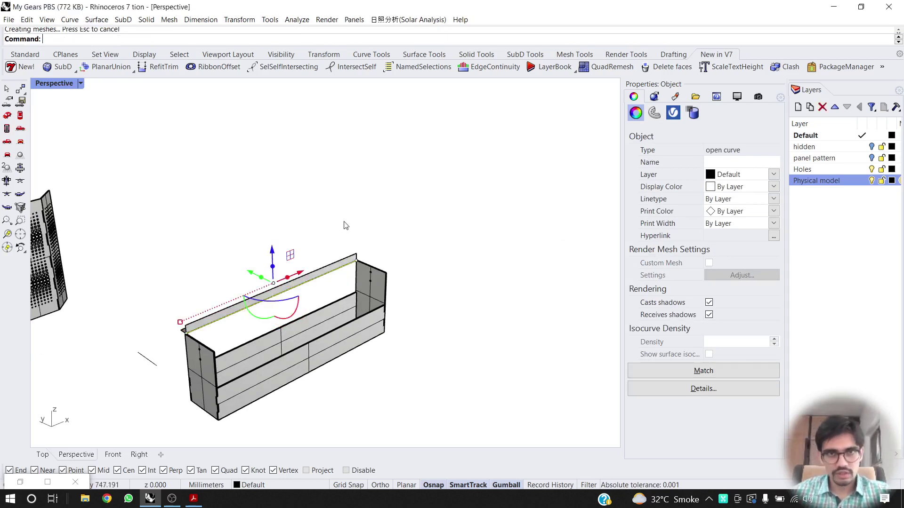
pyautogui.click(345, 225)
pyautogui.moveTo(255, 276); pyautogui.dragTo(306, 287, button='right')
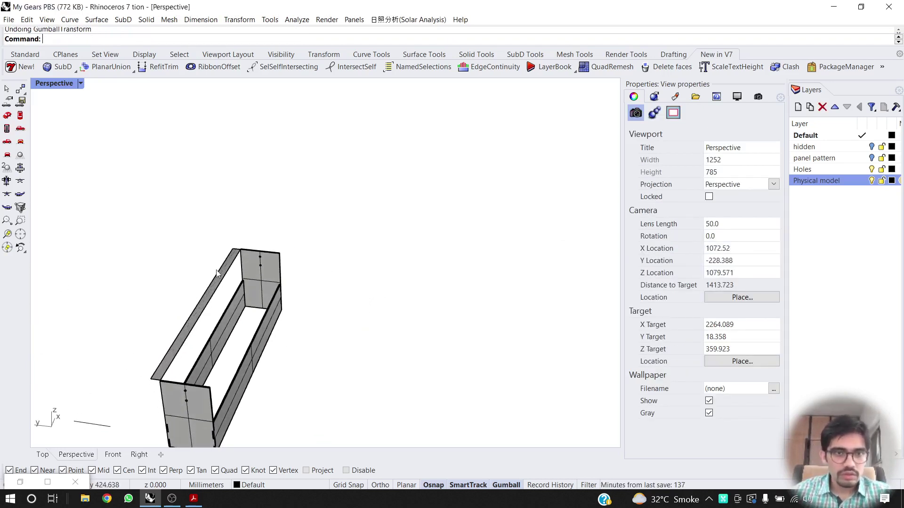
# Extrude the narrow strip surface vertically upward into a solid beam.
pyautogui.scroll(2, 219, 273)
pyautogui.click(222, 284)
pyautogui.scroll(3, 213, 300)
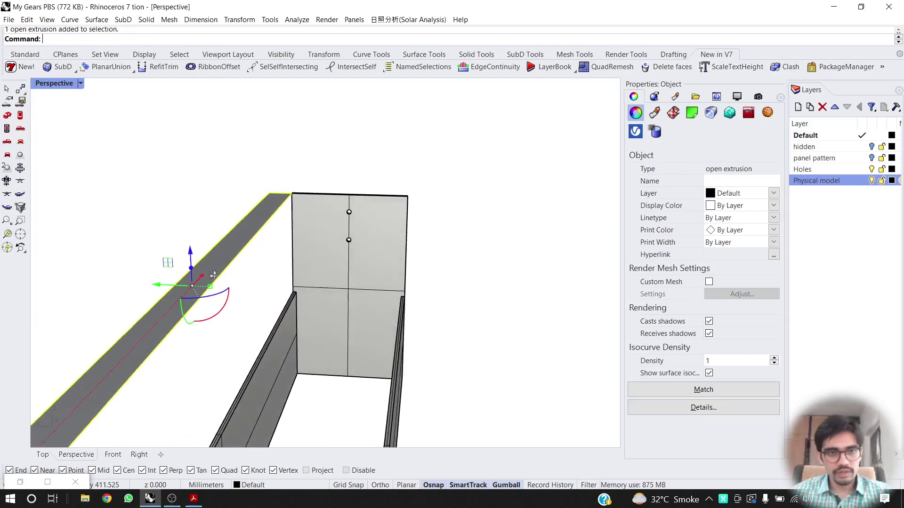
pyautogui.click(196, 271)
pyautogui.press('Return')
pyautogui.click(373, 159)
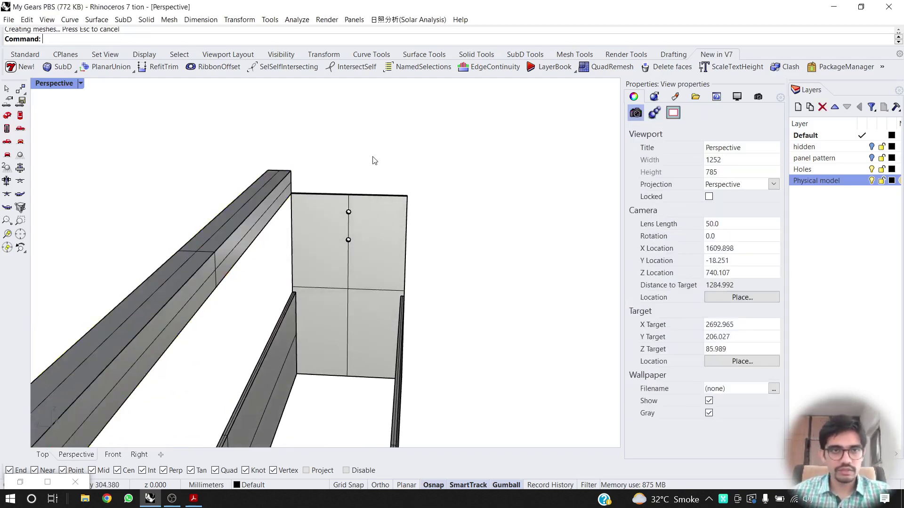
# Move the beam from its bottom end-edge midpoint to the midpoint of the near end plate's top edge.
pyautogui.scroll(-4, 223, 217)
pyautogui.moveTo(215, 246); pyautogui.dragTo(264, 258, button='right')
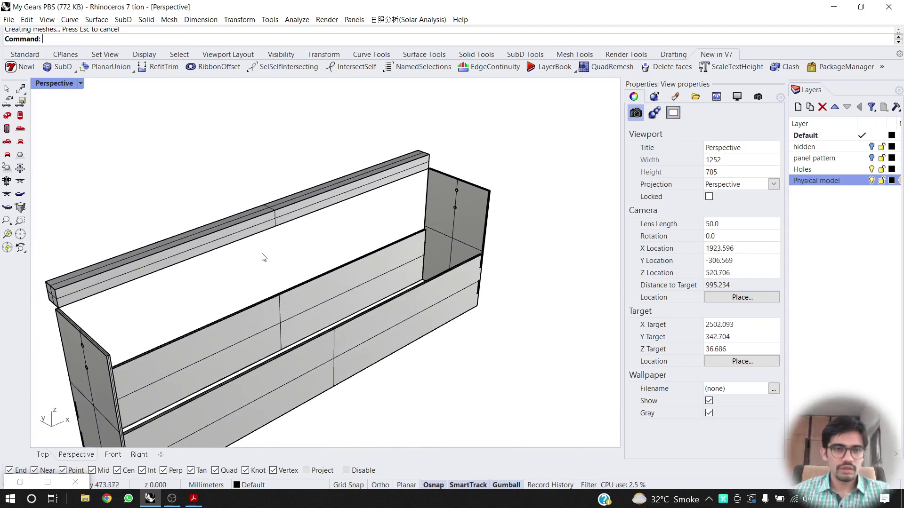
pyautogui.click(150, 256)
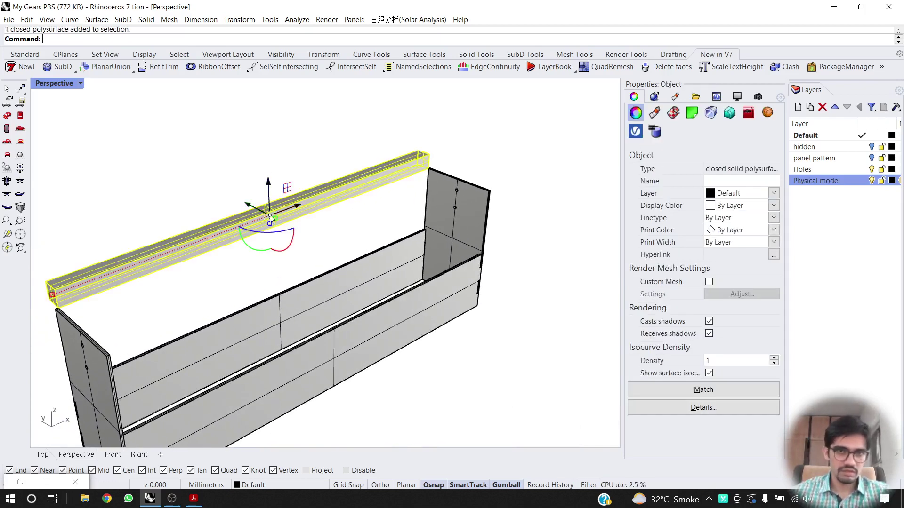
pyautogui.moveTo(270, 217)
pyautogui.mouseDown(button='right')
pyautogui.moveTo(319, 224)
pyautogui.moveTo(277, 219)
pyautogui.mouseUp(button='right')
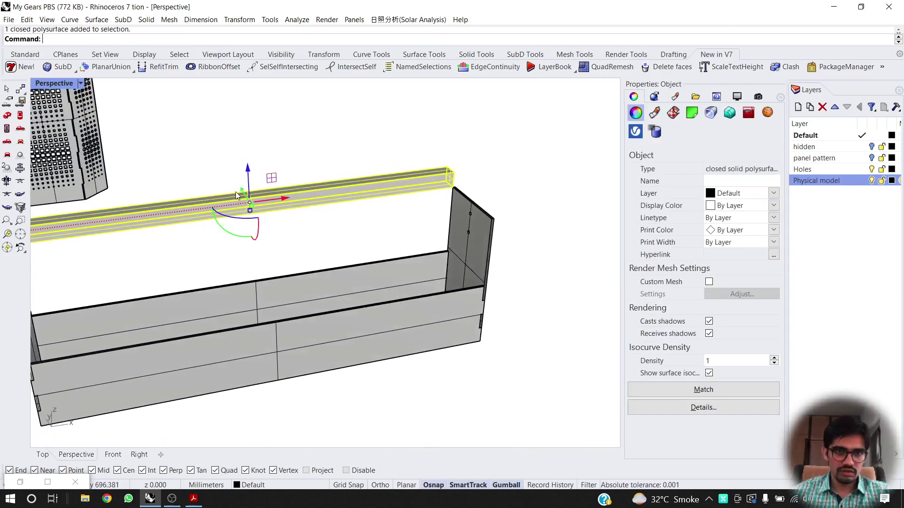
pyautogui.moveTo(236, 195); pyautogui.dragTo(289, 229, button='right')
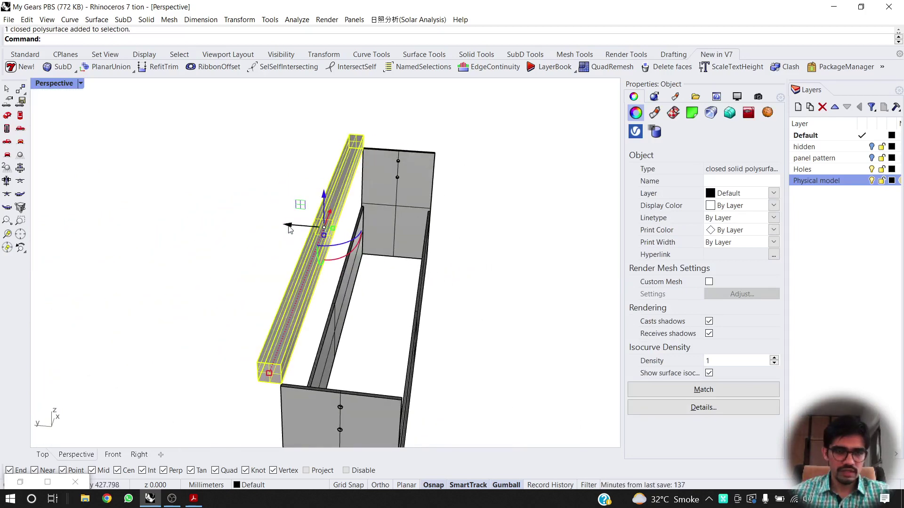
pyautogui.press('Return')
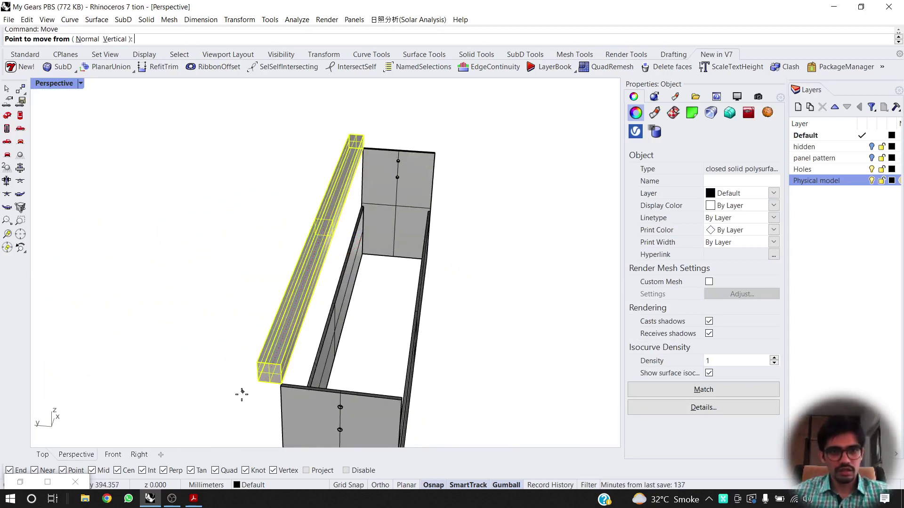
pyautogui.click(270, 382)
pyautogui.click(341, 389)
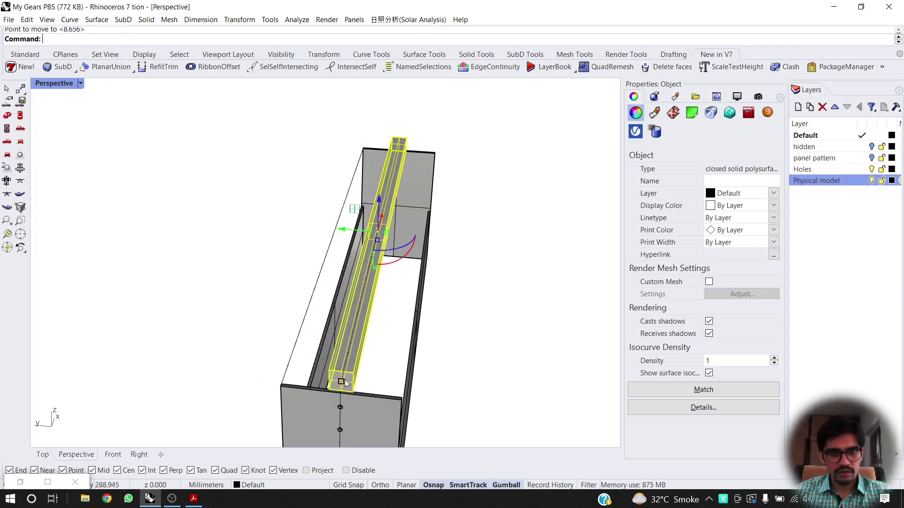
# Lower the beam vertically between the box's long side walls and delete the leftover guide line above it.
pyautogui.moveTo(345, 380); pyautogui.dragTo(270, 197, button='right')
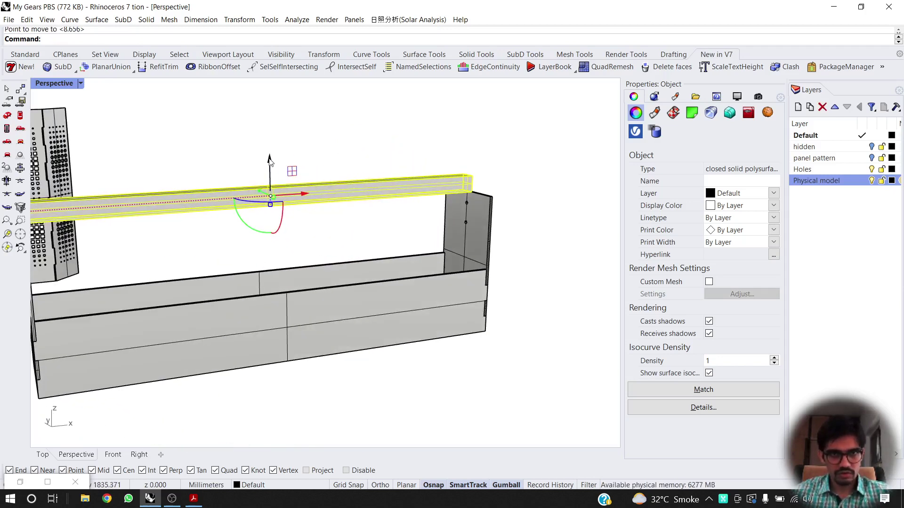
pyautogui.moveTo(270, 160); pyautogui.dragTo(268, 257)
pyautogui.click(254, 172)
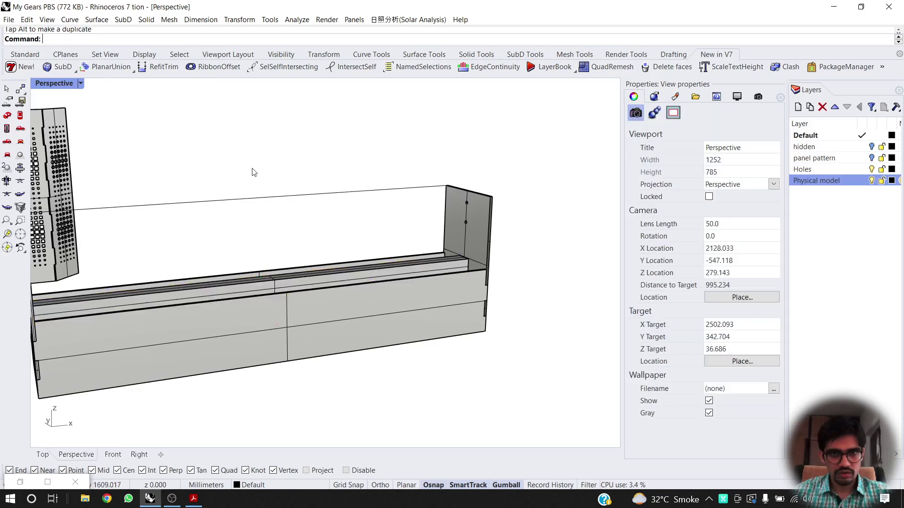
pyautogui.click(240, 201)
pyautogui.press('Delete')
# Try to move the beam using its top end-edge midpoint as the base point at the end plate's centre line.
pyautogui.moveTo(252, 234); pyautogui.dragTo(364, 268, button='right')
pyautogui.scroll(7, 395, 210)
pyautogui.moveTo(394, 210); pyautogui.dragTo(425, 189, button='right')
pyautogui.click(414, 195)
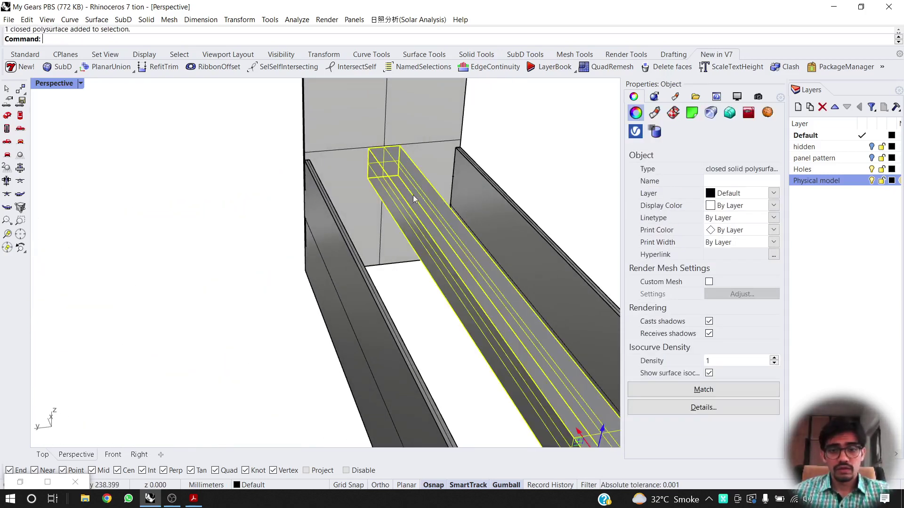
pyautogui.write('move')
pyautogui.press('Return')
pyautogui.scroll(5, 348, 141)
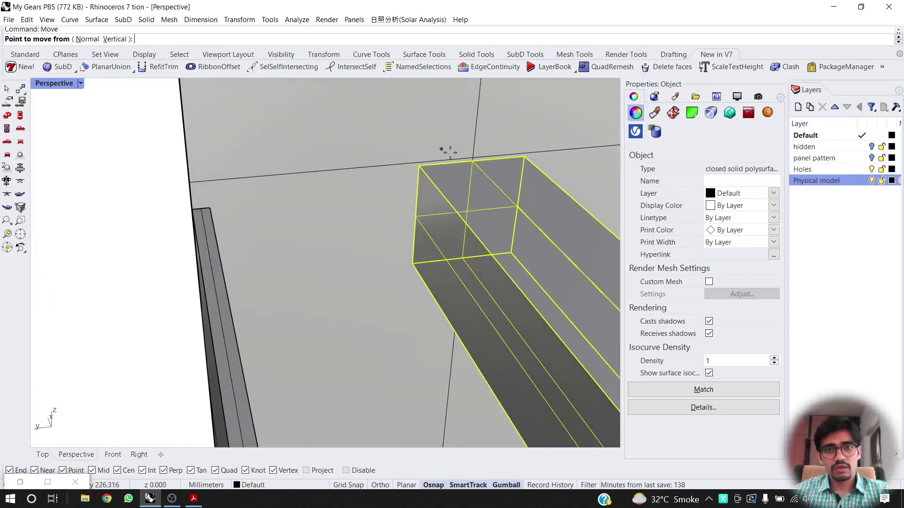
pyautogui.click(472, 161)
pyautogui.scroll(-3, 492, 172)
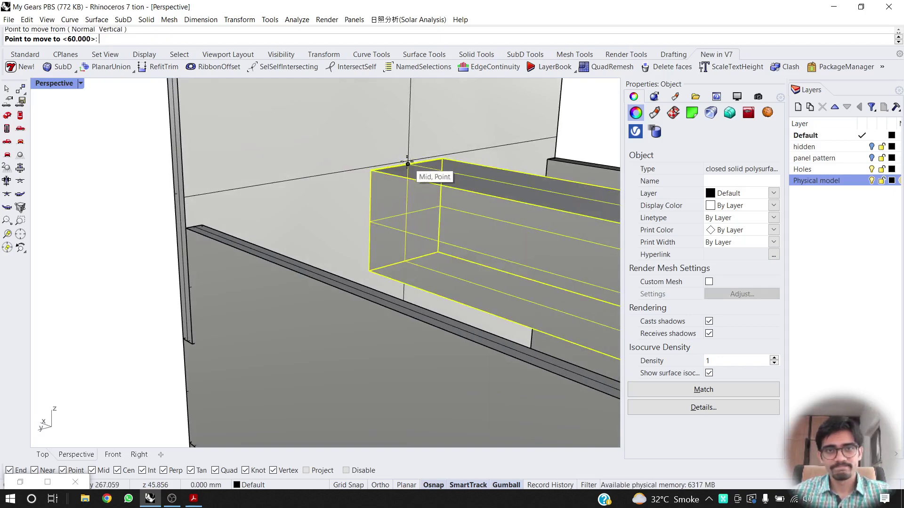
pyautogui.click(407, 164)
pyautogui.press('Escape')
pyautogui.moveTo(408, 165); pyautogui.dragTo(364, 207, button='right')
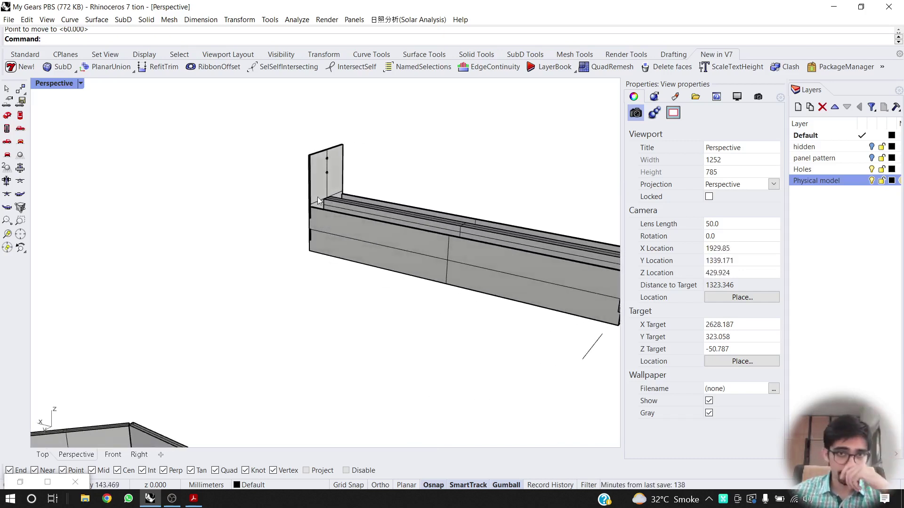
# Draw a 20 mm line across the beam's top end edge, from corner to corner at the end plate.
pyautogui.scroll(10, 317, 197)
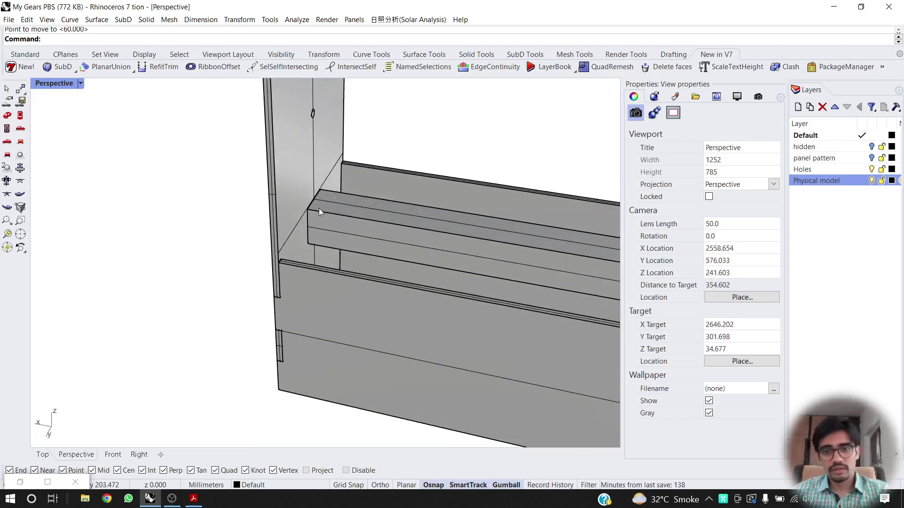
pyautogui.write('line')
pyautogui.press('Return')
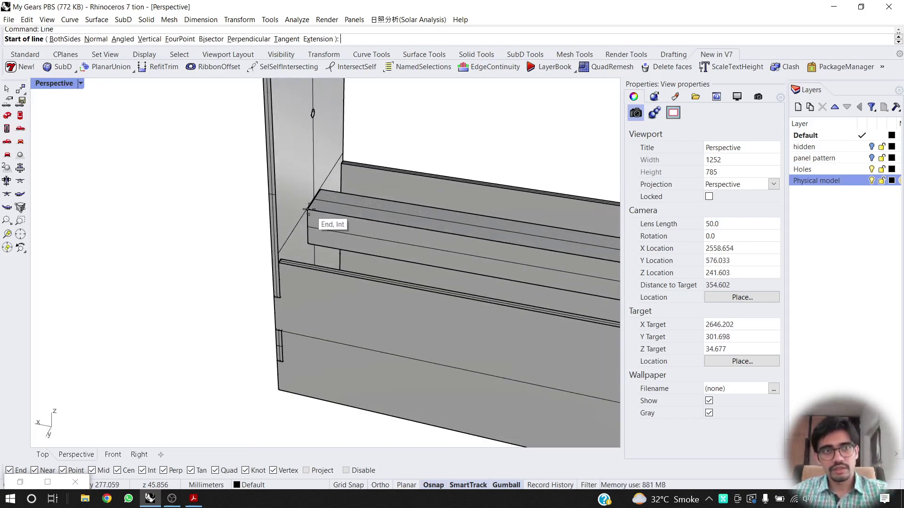
pyautogui.click(309, 209)
pyautogui.scroll(4, 329, 197)
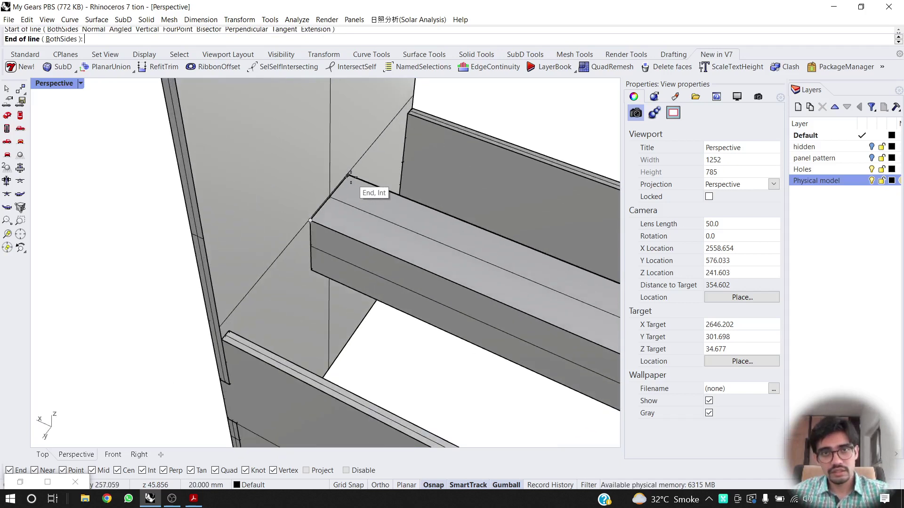
pyautogui.click(349, 176)
# Extrude the short end line inward along the beam's top face into a small surface.
pyautogui.click(329, 201)
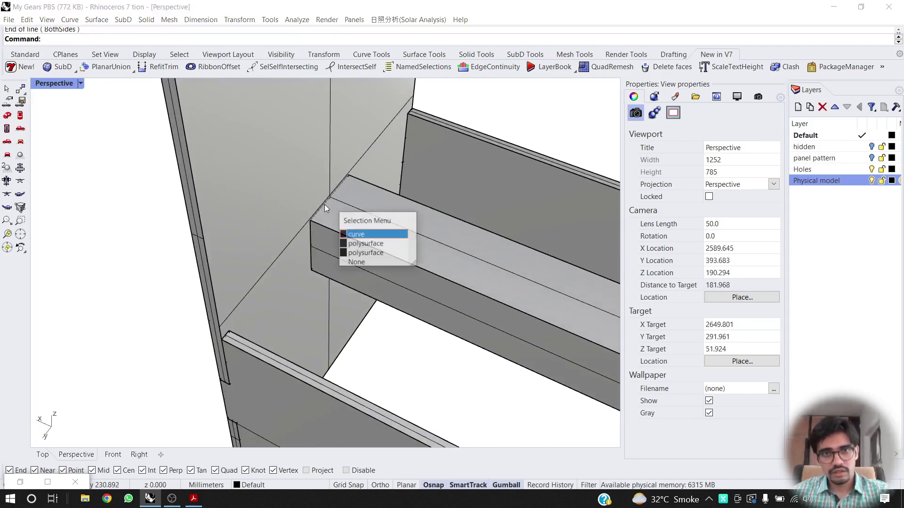
pyautogui.click(365, 231)
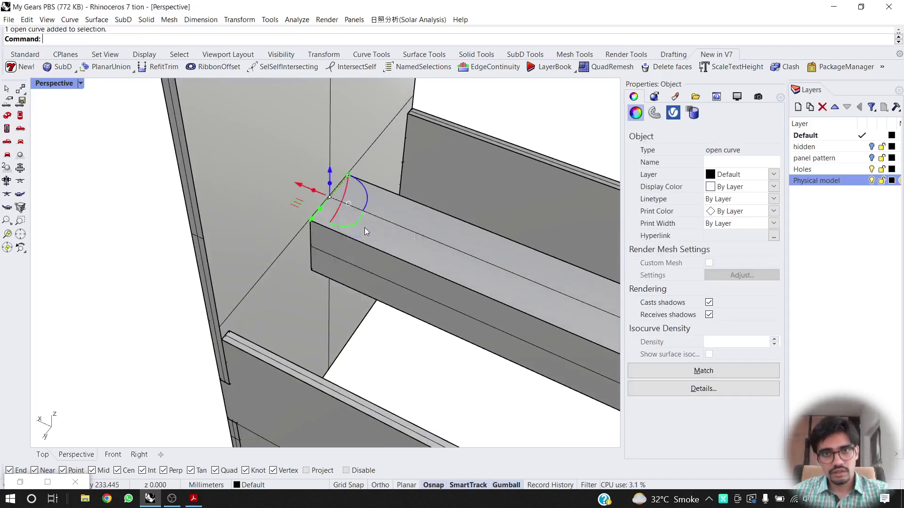
pyautogui.click(314, 191)
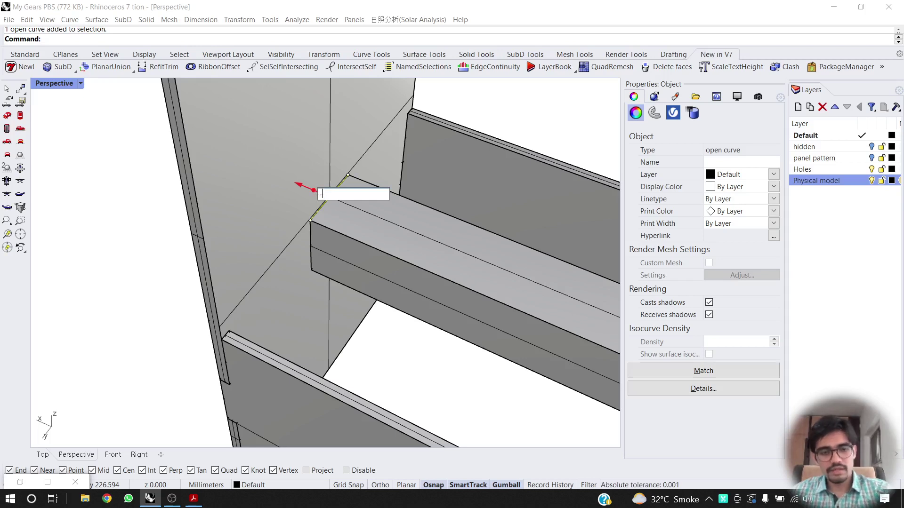
pyautogui.write('-2')
pyautogui.press('Return')
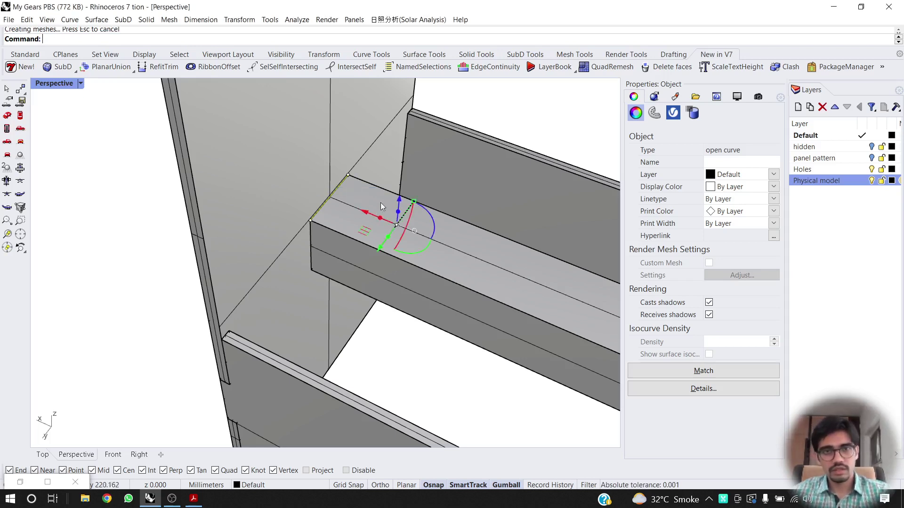
# Try to extrude the small surface on the beam's end downward into a block.
pyautogui.click(507, 112)
pyautogui.click(364, 200)
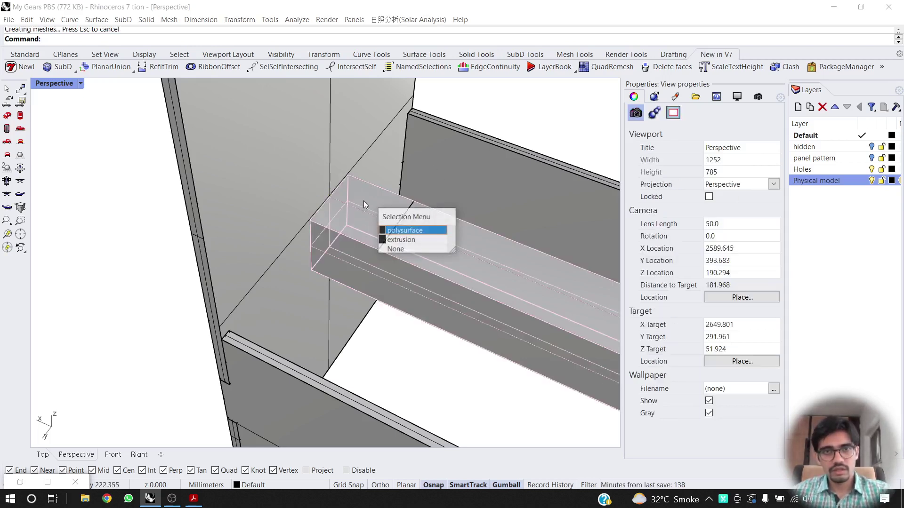
pyautogui.click(398, 240)
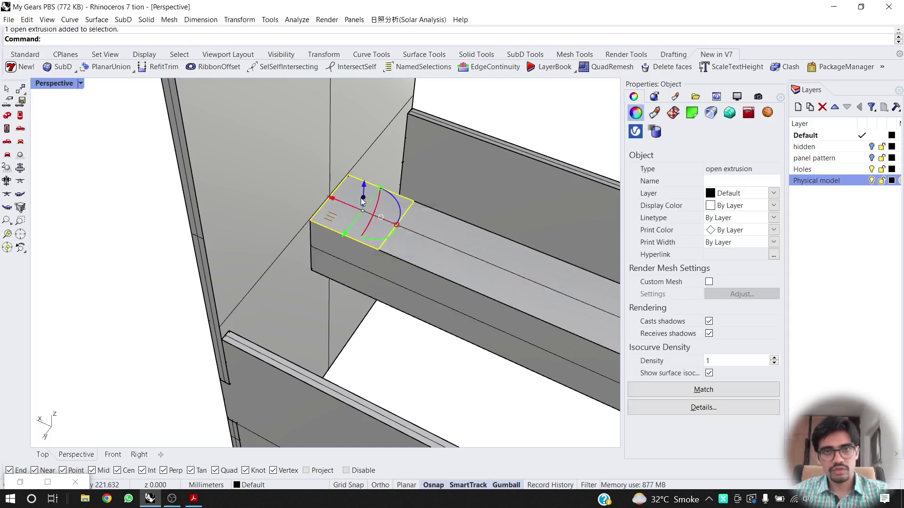
pyautogui.click(363, 201)
pyautogui.press('Return')
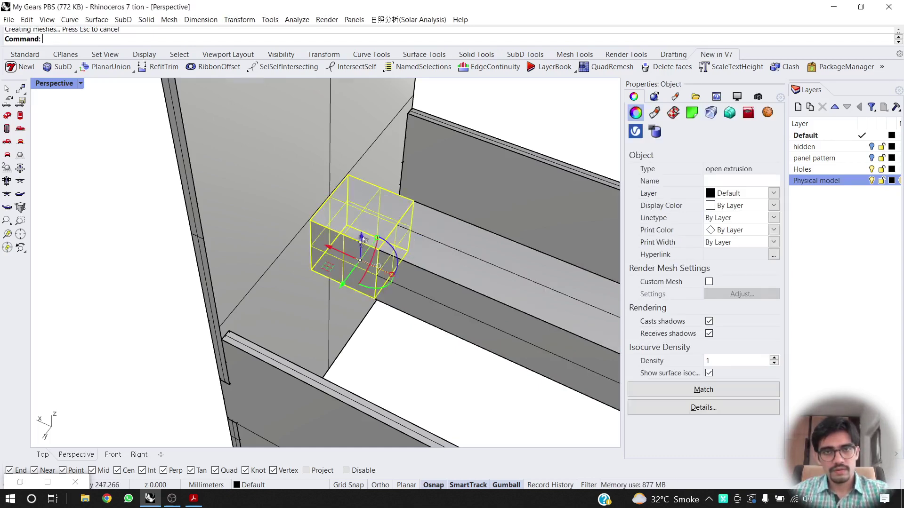
pyautogui.moveTo(340, 219); pyautogui.dragTo(360, 225, button='right')
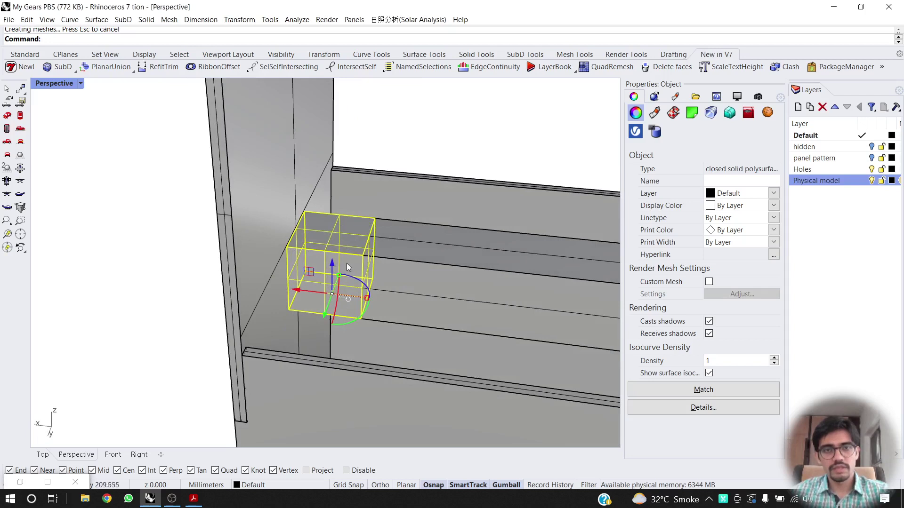
pyautogui.hotkey('ctrl', 'z')
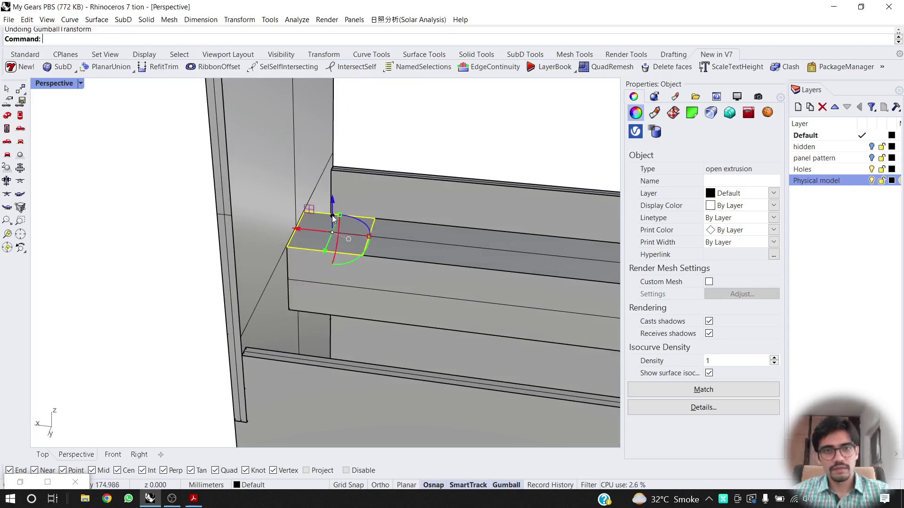
# Extrude the small surface at the beam's end vertically upward into a tall post.
pyautogui.moveTo(333, 216); pyautogui.dragTo(337, 88)
pyautogui.scroll(-15, 334, 167)
pyautogui.keyDown('shift'); pyautogui.moveTo(417, 149); pyautogui.dragTo(402, 170, button='right'); pyautogui.keyUp('shift')
pyautogui.click(400, 157)
# Group the three perforated panels of the set nearest the box's end, and window-select the neighbouring set.
pyautogui.scroll(-10, 322, 161)
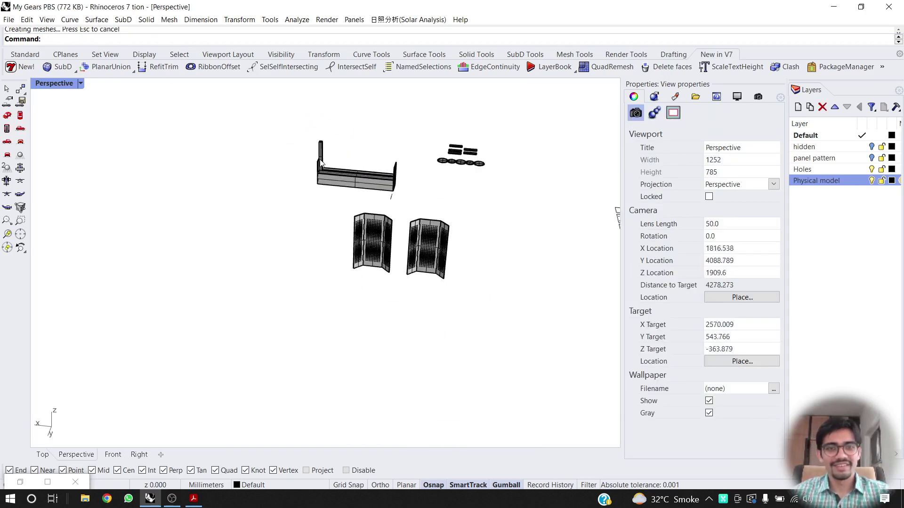
pyautogui.scroll(-2, 322, 162)
pyautogui.click(380, 243)
pyautogui.click(291, 250)
pyautogui.moveTo(367, 238); pyautogui.dragTo(386, 260, button='right')
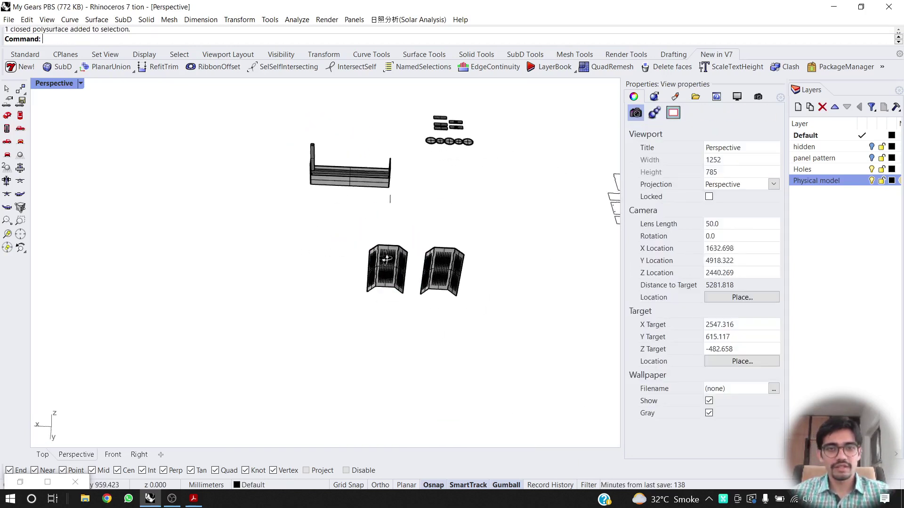
pyautogui.click(402, 249)
pyautogui.write('Group')
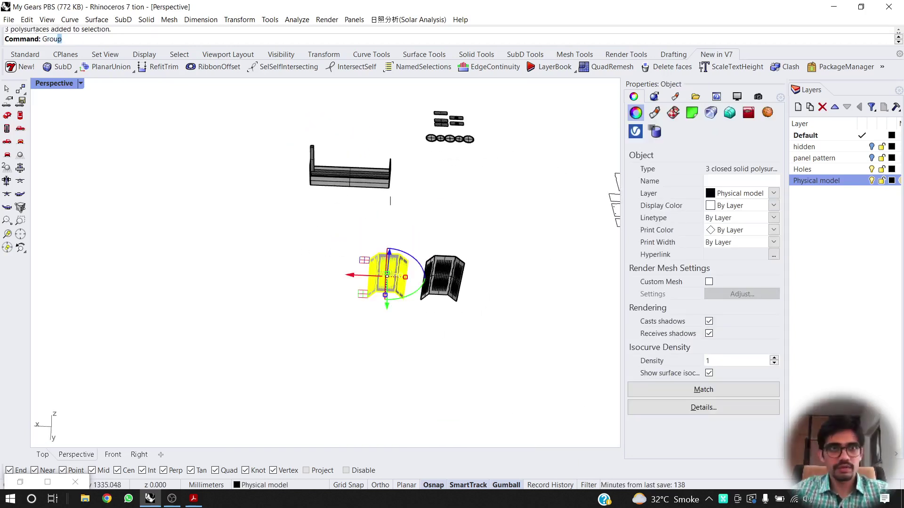
pyautogui.press('Return')
pyautogui.click(487, 230)
pyautogui.moveTo(488, 225); pyautogui.dragTo(423, 290)
# Move the grouped panel set over the box beside the tall post and raise it above the beam.
pyautogui.click(386, 271)
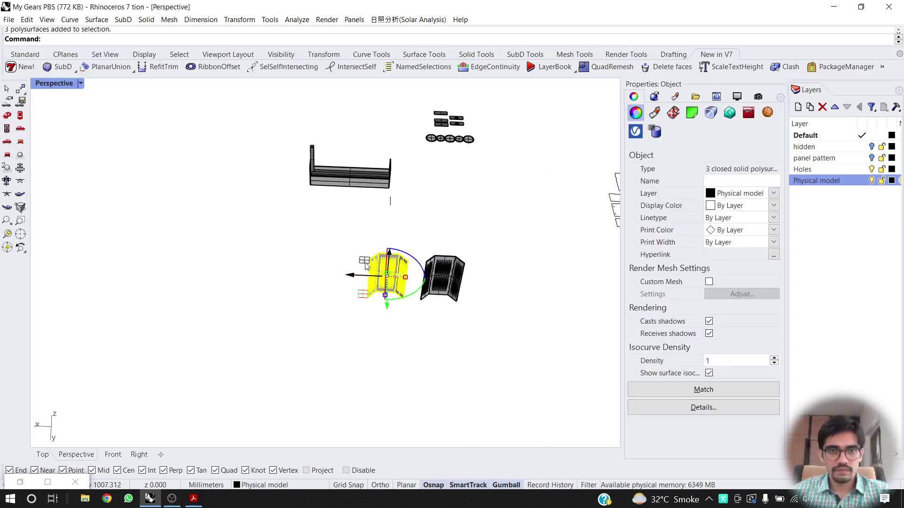
pyautogui.moveTo(367, 266); pyautogui.dragTo(357, 325, button='right')
pyautogui.moveTo(358, 365); pyautogui.dragTo(315, 203)
pyautogui.scroll(5, 314, 203)
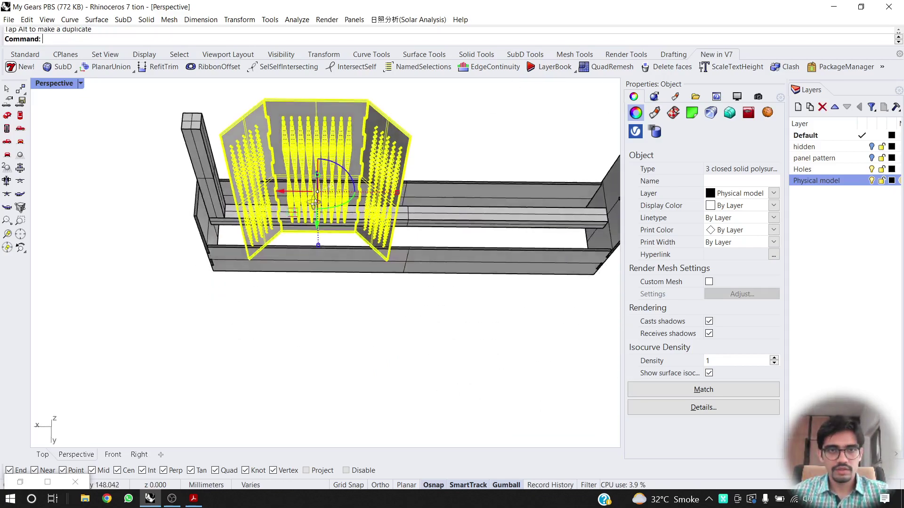
pyautogui.moveTo(315, 202); pyautogui.dragTo(317, 264, button='right')
pyautogui.moveTo(318, 151); pyautogui.dragTo(319, 182)
pyautogui.keyDown('shift'); pyautogui.moveTo(320, 182); pyautogui.dragTo(328, 246, button='right'); pyautogui.keyUp('shift')
pyautogui.moveTo(312, 137); pyautogui.dragTo(312, 119)
# Close the object properties display to give the viewport more room.
pyautogui.click(780, 98)
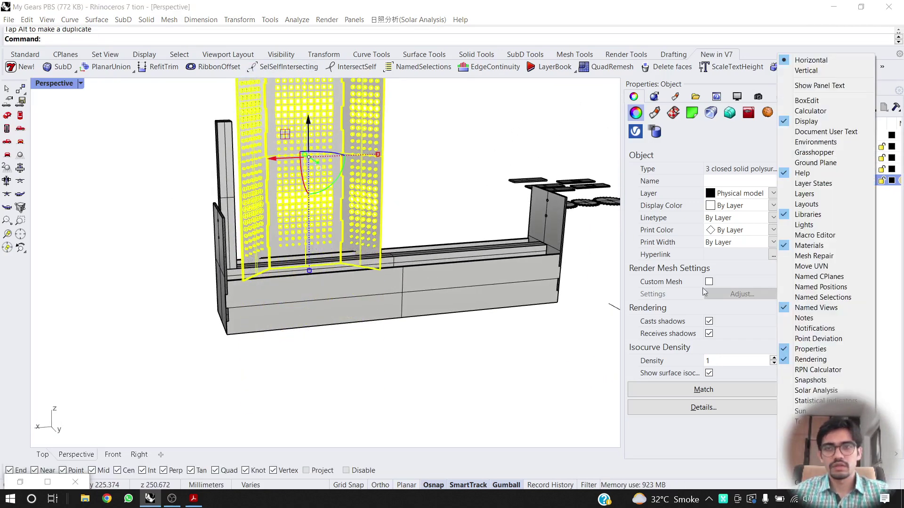
pyautogui.click(802, 482)
pyautogui.keyDown('shift'); pyautogui.moveTo(490, 196); pyautogui.dragTo(458, 278, button='right'); pyautogui.keyUp('shift')
pyautogui.moveTo(359, 210); pyautogui.dragTo(387, 246, button='right')
pyautogui.scroll(5, 269, 313)
pyautogui.scroll(6, 500, 224)
# Move the horizontal beam and its post straight down about 4.36 mm, level with the box wall's top edge.
pyautogui.click(387, 246)
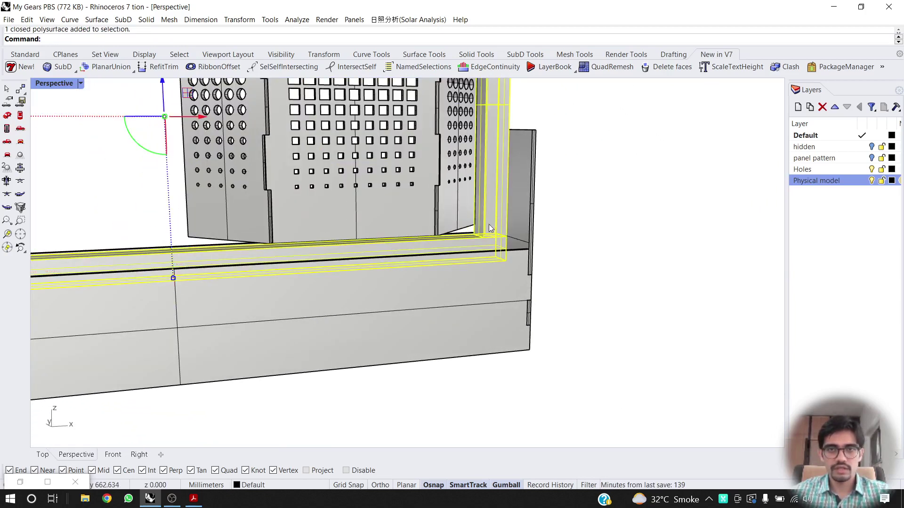
pyautogui.keyDown('shift'); pyautogui.moveTo(279, 200); pyautogui.dragTo(338, 251, button='right'); pyautogui.keyUp('shift')
pyautogui.scroll(4, 546, 280)
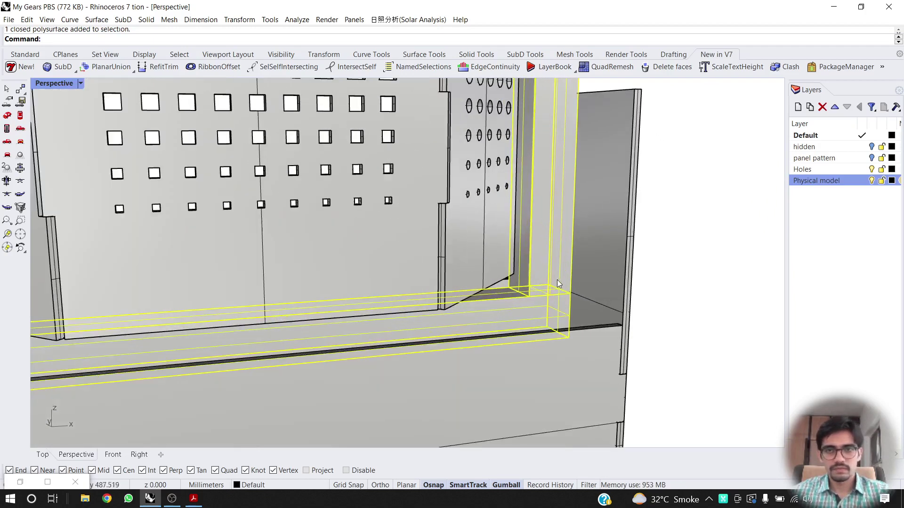
pyautogui.write('move')
pyautogui.press('Return')
pyautogui.scroll(3, 628, 302)
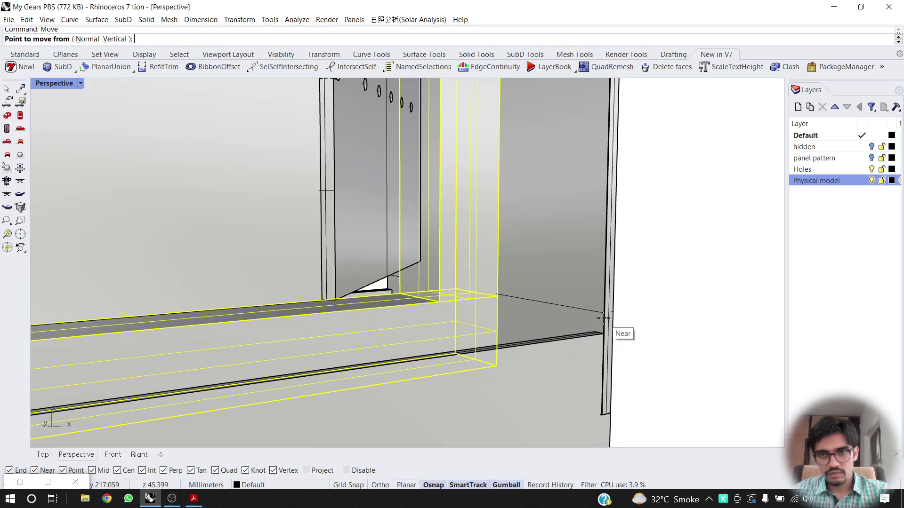
pyautogui.click(501, 298)
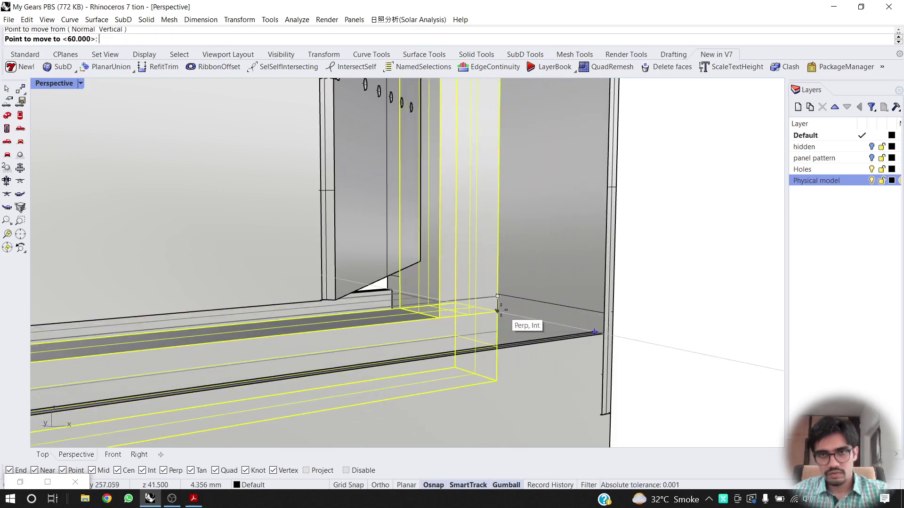
pyautogui.click(498, 311)
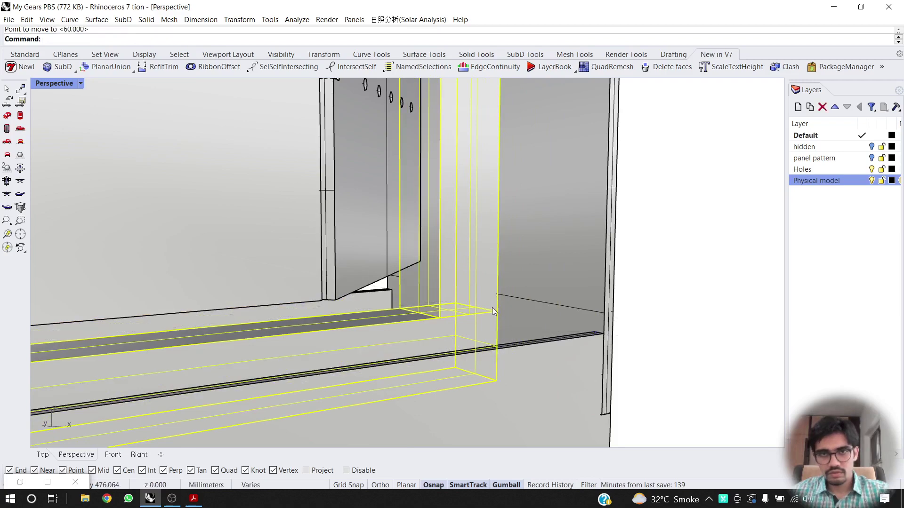
# Lower the grouped panel set slightly toward the beam.
pyautogui.moveTo(493, 307); pyautogui.dragTo(392, 306, button='right')
pyautogui.click(373, 295)
pyautogui.scroll(-5, 434, 324)
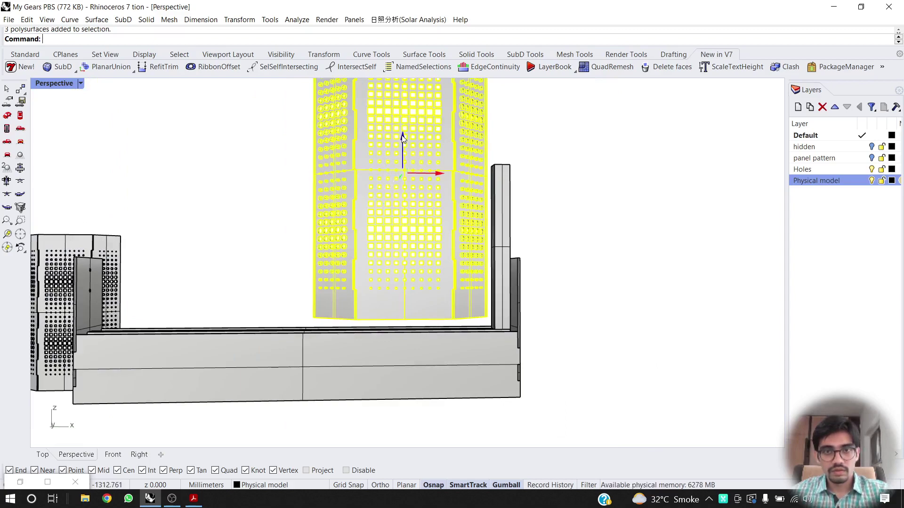
pyautogui.moveTo(403, 140); pyautogui.dragTo(402, 145)
pyautogui.scroll(5, 403, 294)
pyautogui.moveTo(404, 294); pyautogui.dragTo(455, 324, button='right')
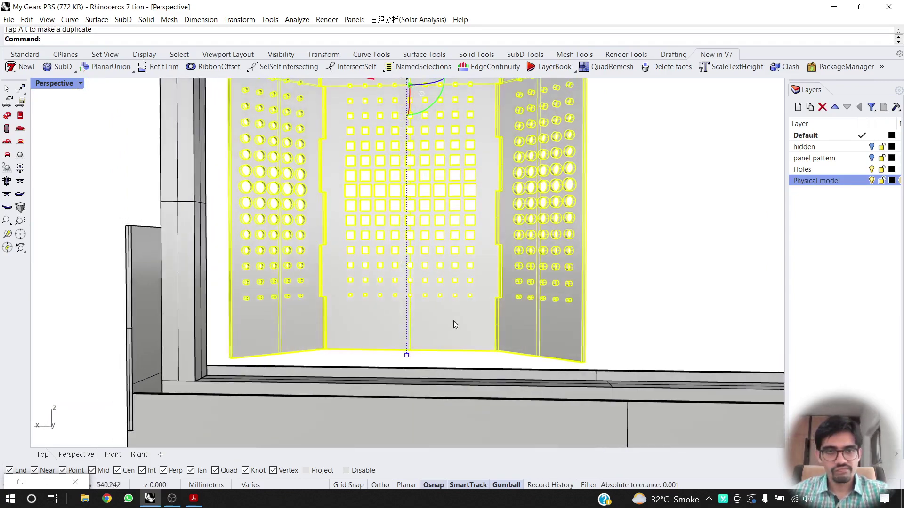
# Duplicate the vertical corner post twice along the length of the beam.
pyautogui.scroll(-9, 454, 323)
pyautogui.moveTo(362, 256); pyautogui.dragTo(382, 318, button='right')
pyautogui.click(342, 239)
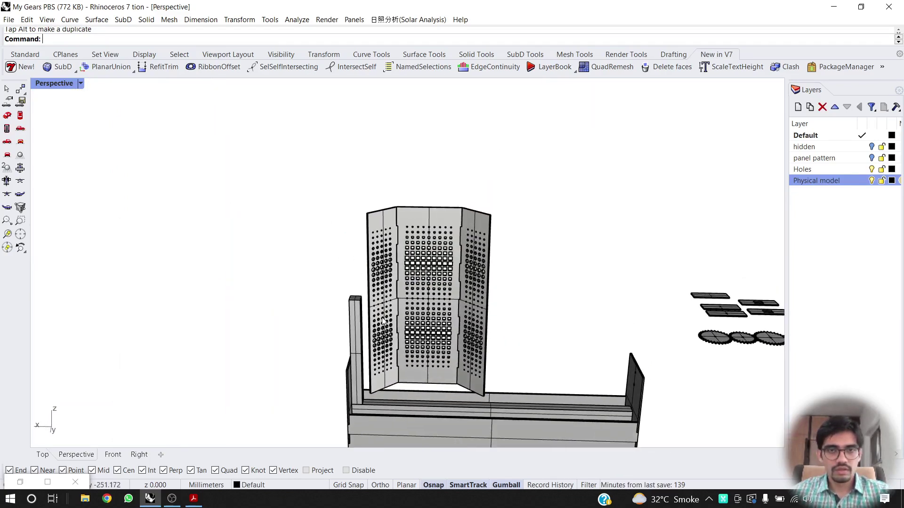
pyautogui.scroll(6, 382, 320)
pyautogui.scroll(-5, 349, 258)
pyautogui.scroll(2, 330, 301)
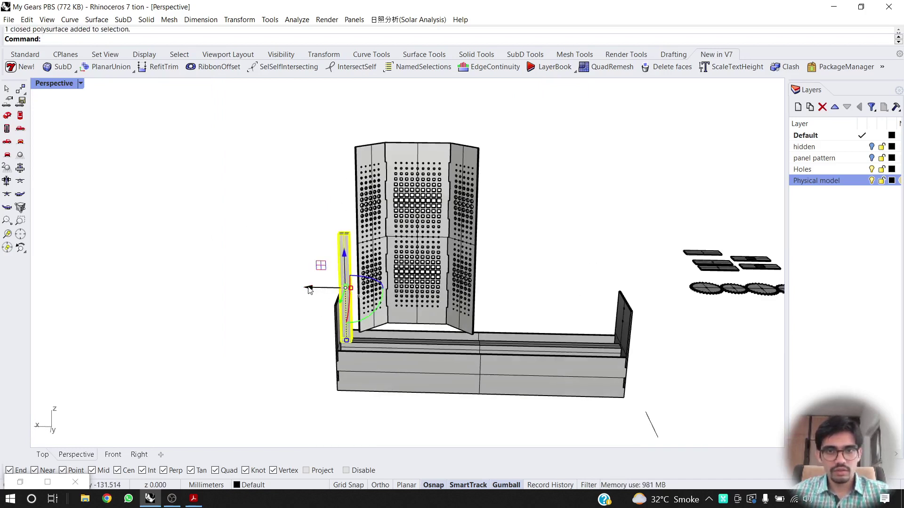
pyautogui.scroll(4, 362, 316)
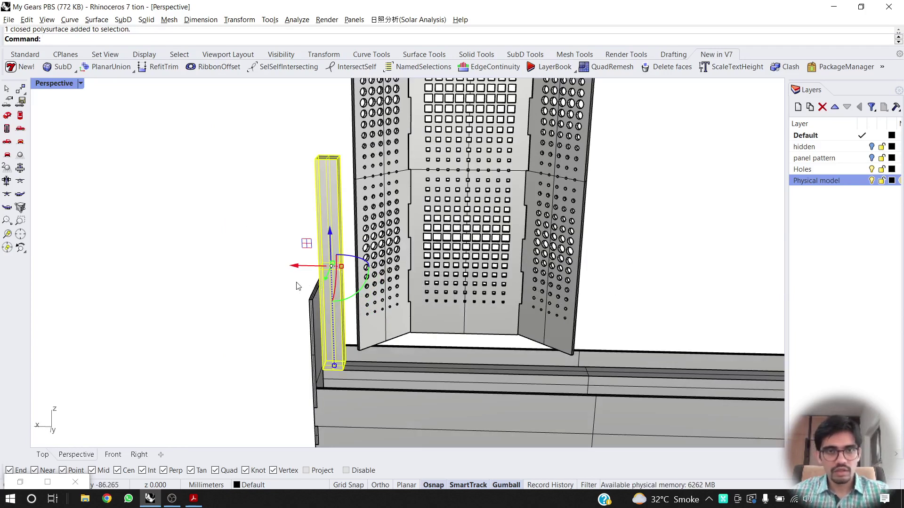
pyautogui.moveTo(296, 269); pyautogui.dragTo(433, 271)
pyautogui.press('alt')
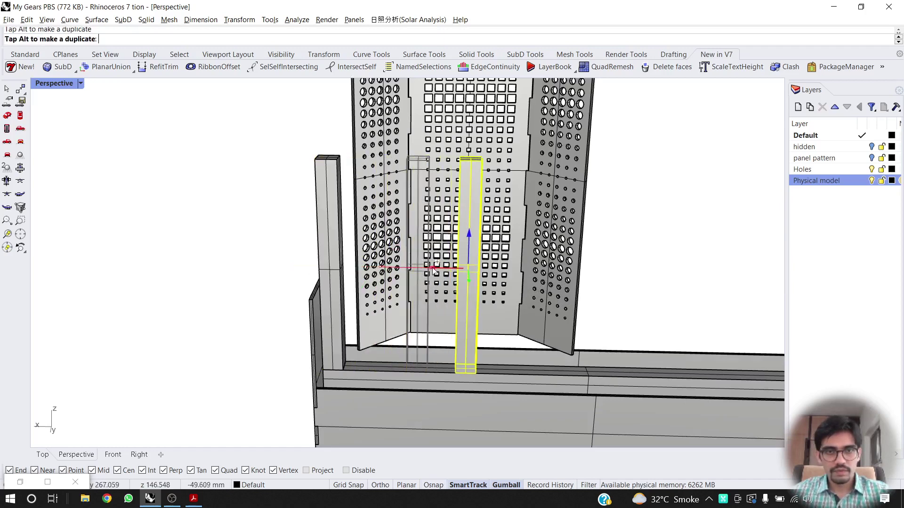
# Move the post copy farthest from the original by its base to the midpoint of the beam's far end edge.
pyautogui.write('move')
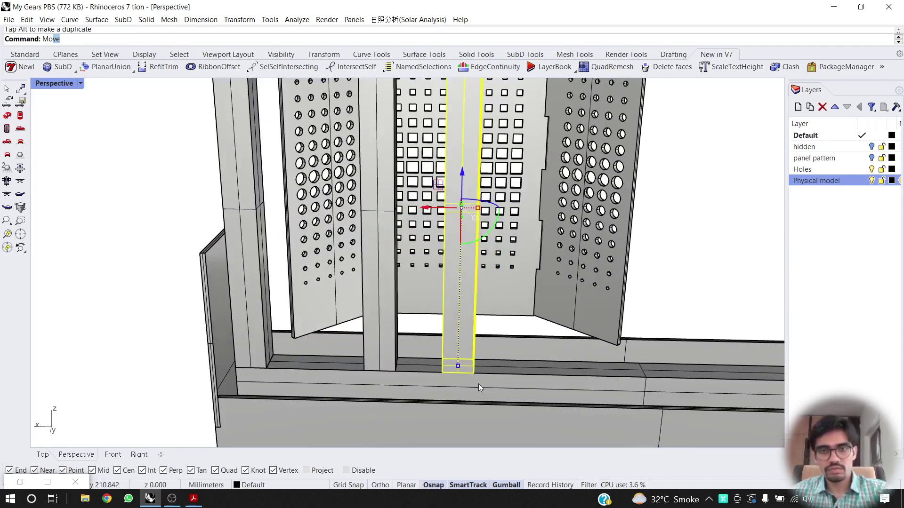
pyautogui.press('Return')
pyautogui.click(461, 368)
pyautogui.scroll(-3, 709, 353)
pyautogui.scroll(4, 685, 393)
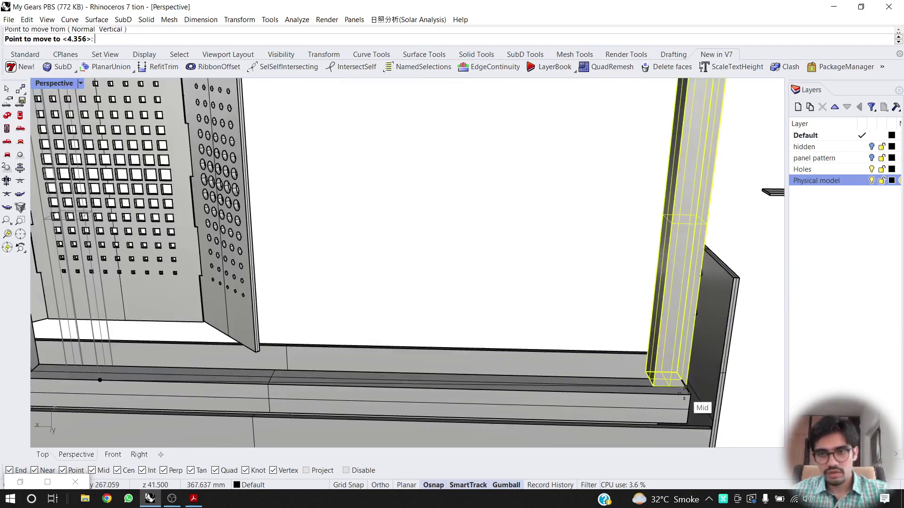
pyautogui.click(683, 394)
# Move the other post copy by the midpoint of its base edge to the midpoint of the beam's long upper edge.
pyautogui.scroll(-3, 419, 377)
pyautogui.scroll(4, 301, 324)
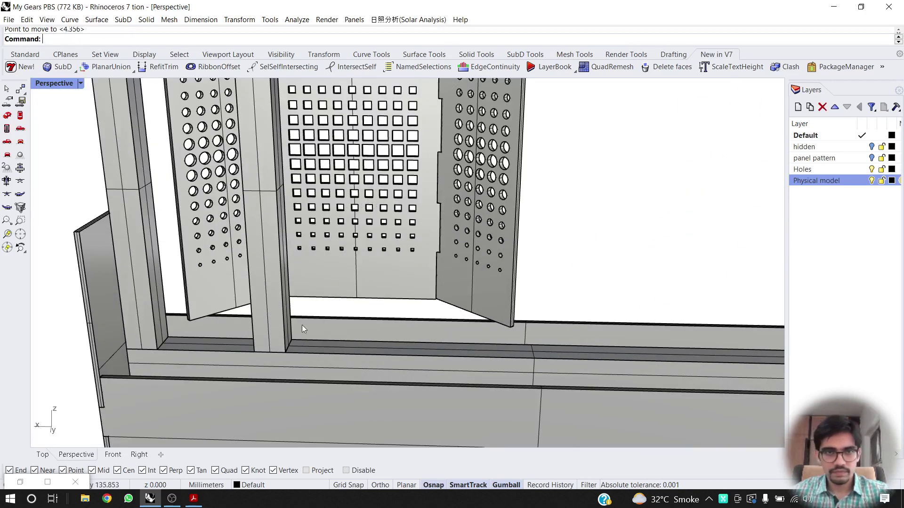
pyautogui.click(270, 319)
pyautogui.press('Return')
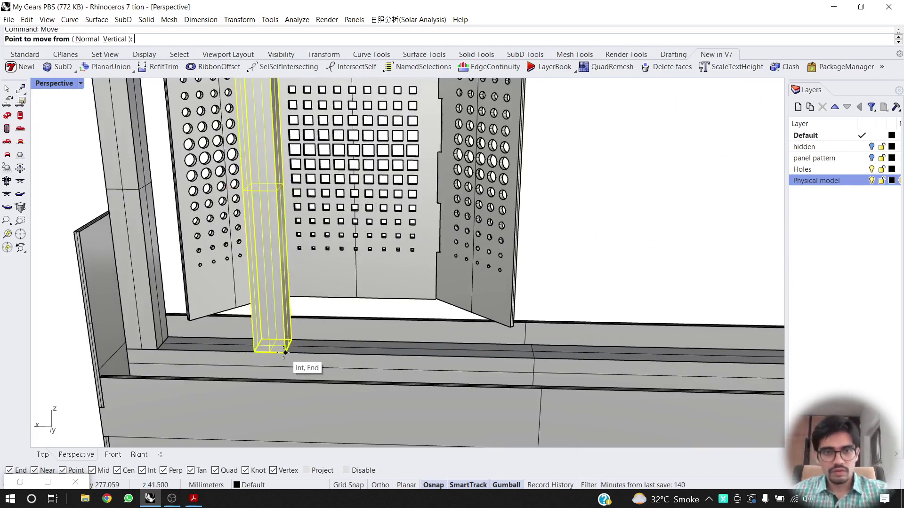
pyautogui.scroll(2, 269, 351)
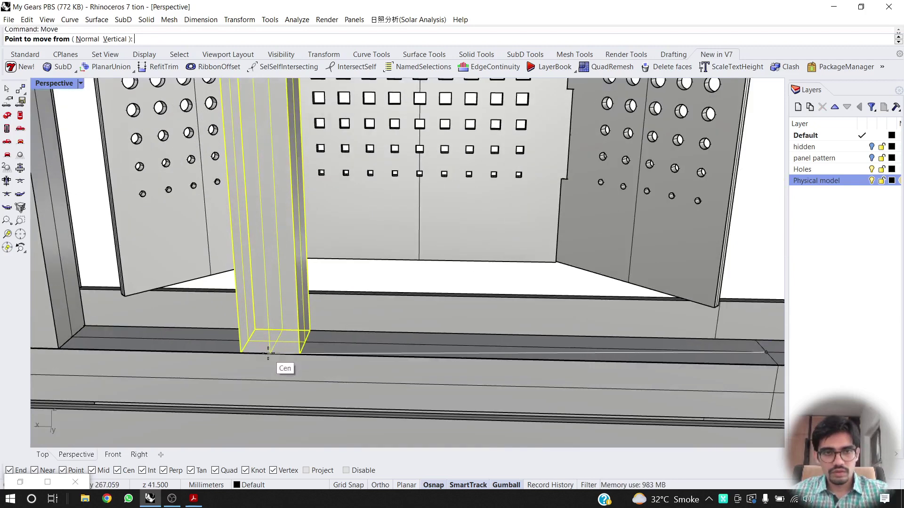
pyautogui.click(270, 351)
pyautogui.scroll(-4, 270, 351)
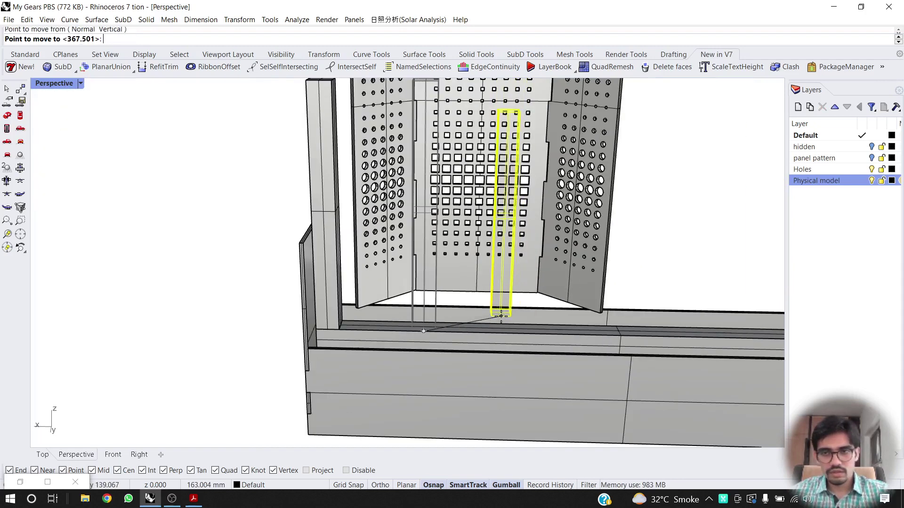
pyautogui.click(622, 335)
pyautogui.scroll(-4, 531, 254)
pyautogui.scroll(5, 531, 255)
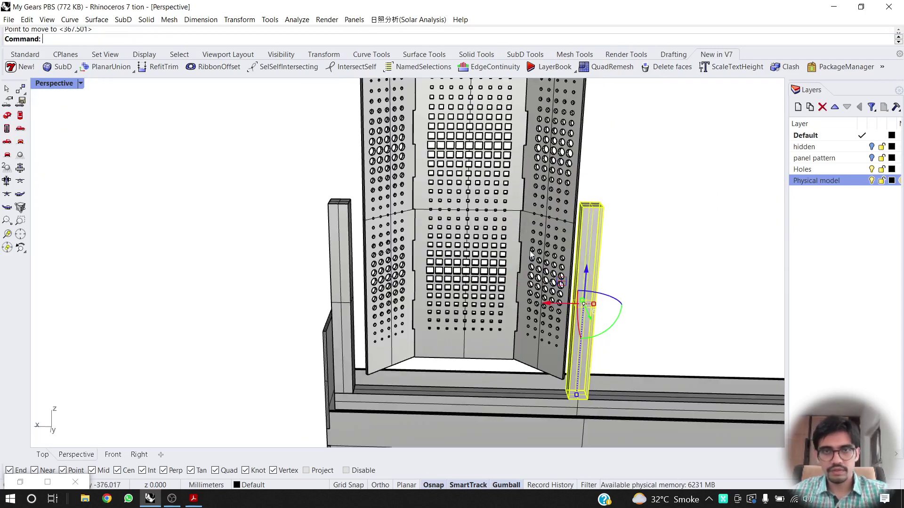
# Lower the perforated panel set between the two posts until its bottom edge sits just above the beam.
pyautogui.click(528, 190)
pyautogui.moveTo(527, 190); pyautogui.dragTo(468, 362, button='right')
pyautogui.moveTo(451, 315); pyautogui.dragTo(447, 338)
pyautogui.moveTo(447, 337); pyautogui.dragTo(444, 214, button='right')
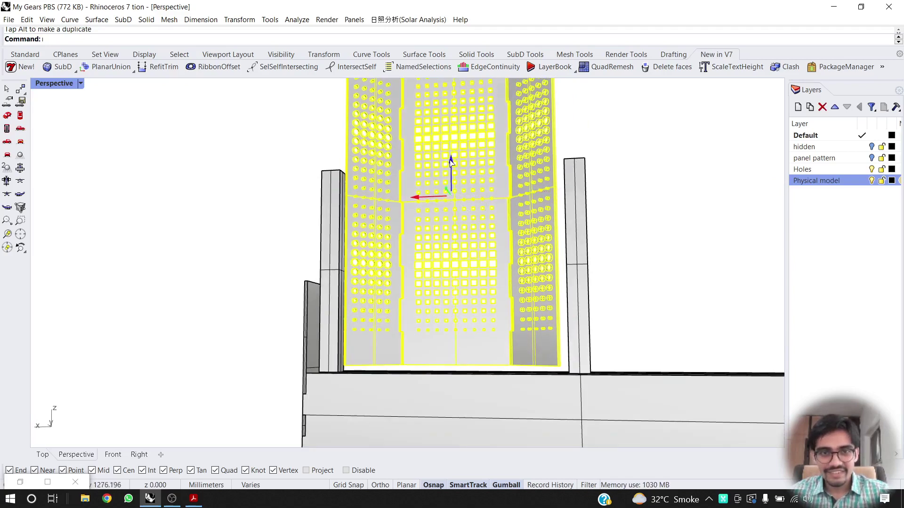
pyautogui.click(589, 216)
pyautogui.moveTo(589, 216); pyautogui.dragTo(537, 279, button='right')
# Shift the panel set horizontally, perpendicular to the beam, toward the open interior of the box.
pyautogui.click(422, 296)
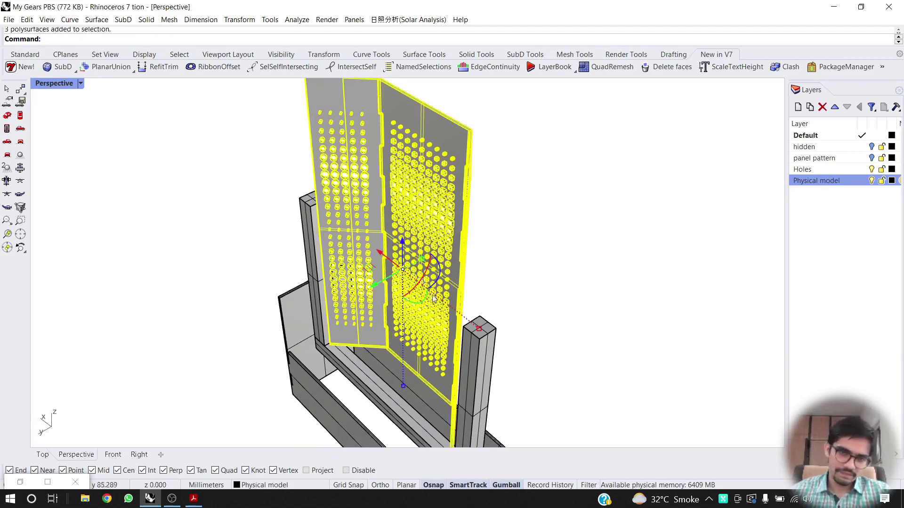
pyautogui.moveTo(433, 298); pyautogui.dragTo(352, 305, button='right')
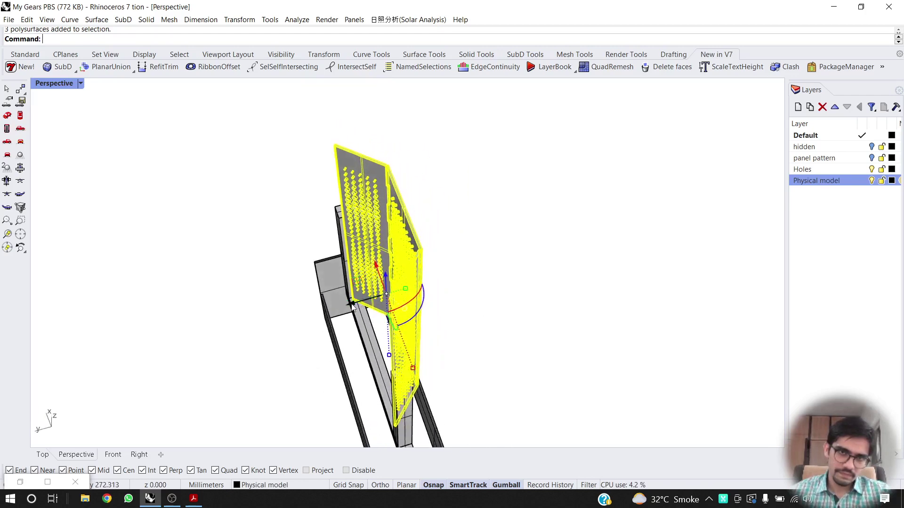
pyautogui.moveTo(350, 305); pyautogui.dragTo(326, 312)
pyautogui.moveTo(326, 312); pyautogui.dragTo(424, 350, button='right')
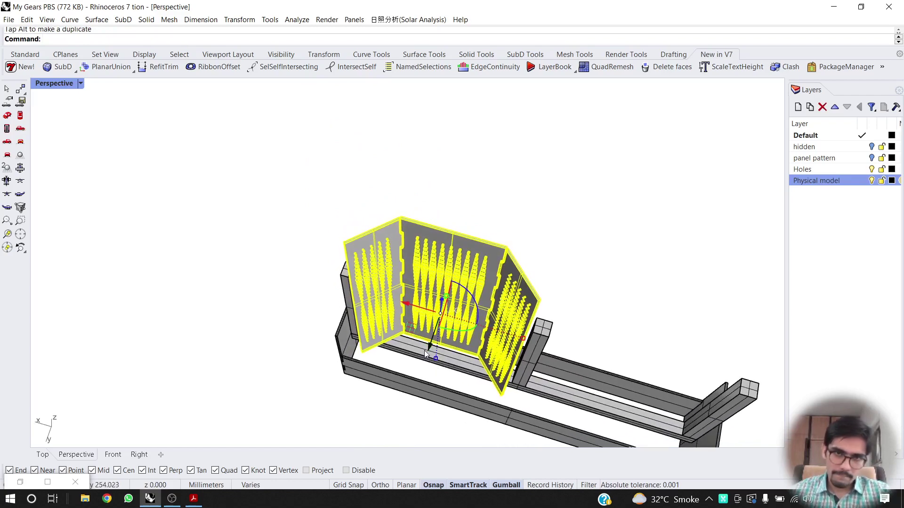
pyautogui.moveTo(427, 349); pyautogui.dragTo(428, 350)
pyautogui.moveTo(428, 350); pyautogui.dragTo(380, 312, button='right')
pyautogui.press('Escape')
pyautogui.click(401, 364)
pyautogui.scroll(3, 387, 377)
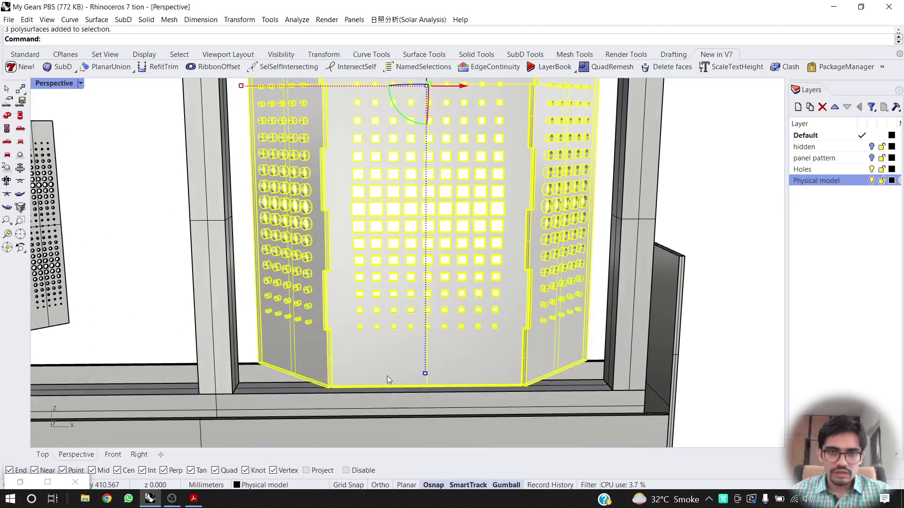
pyautogui.scroll(-2, 361, 352)
pyautogui.scroll(4, 408, 401)
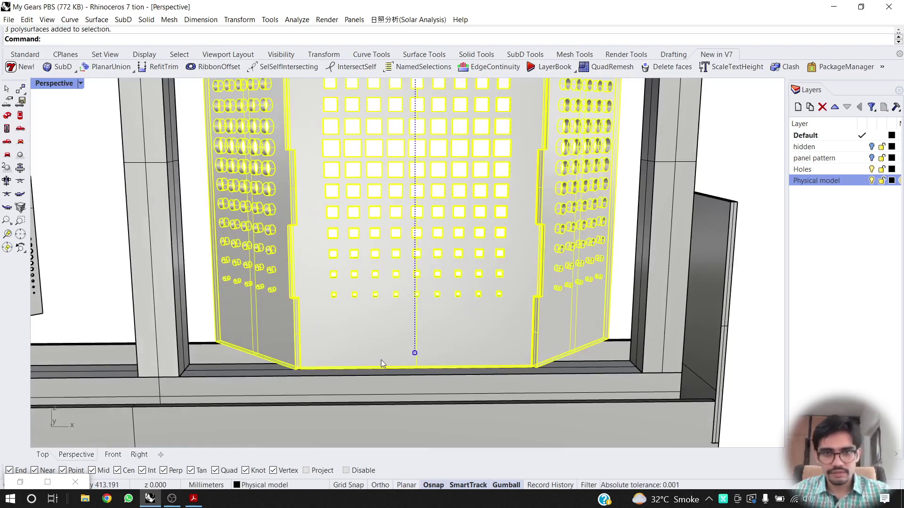
pyautogui.moveTo(366, 359); pyautogui.dragTo(365, 366, button='right')
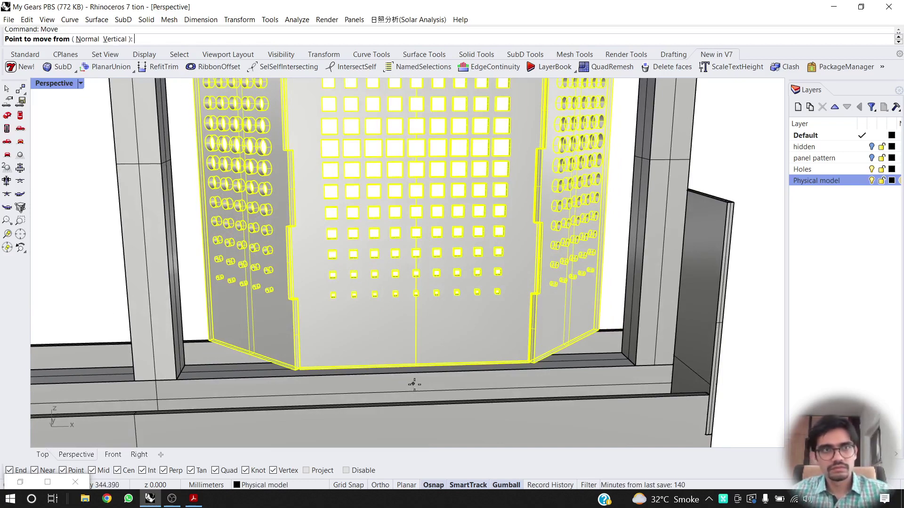
pyautogui.scroll(4, 414, 384)
pyautogui.click(398, 351)
pyautogui.scroll(-3, 398, 351)
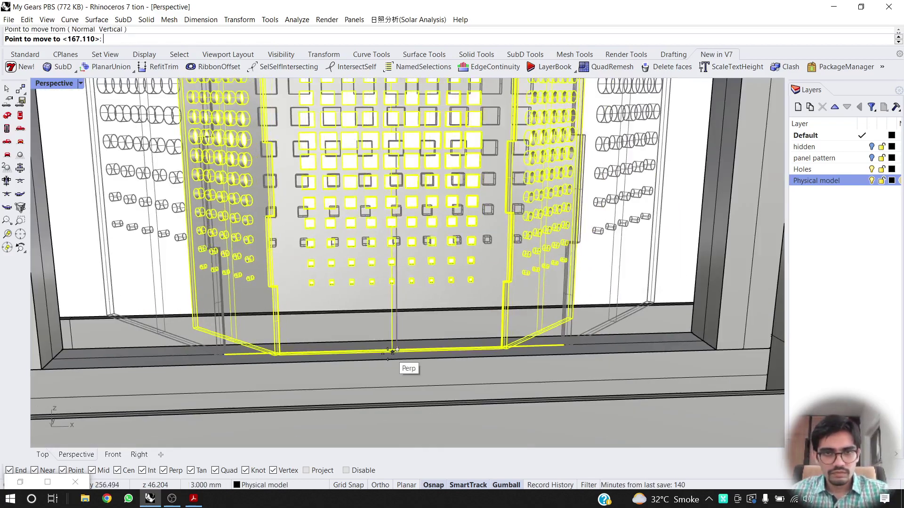
pyautogui.scroll(2, 398, 367)
pyautogui.moveTo(385, 358); pyautogui.dragTo(401, 333, button='right')
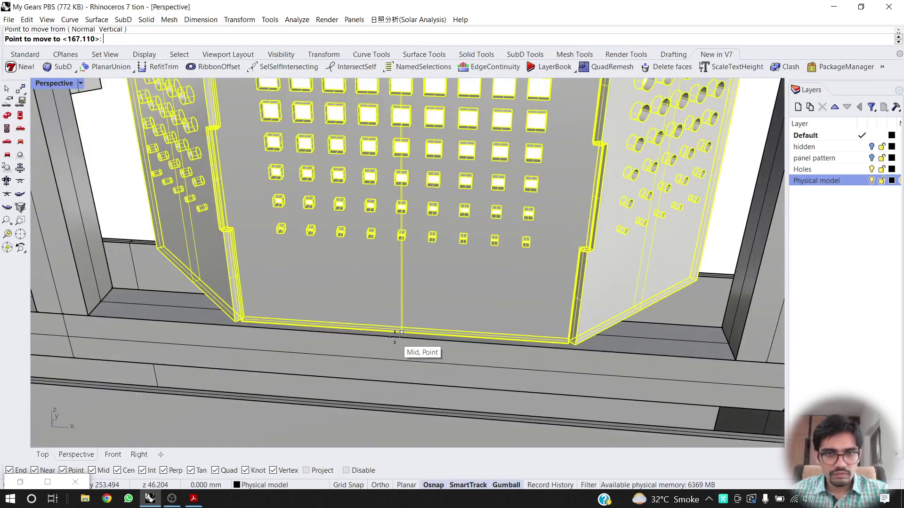
pyautogui.click(400, 333)
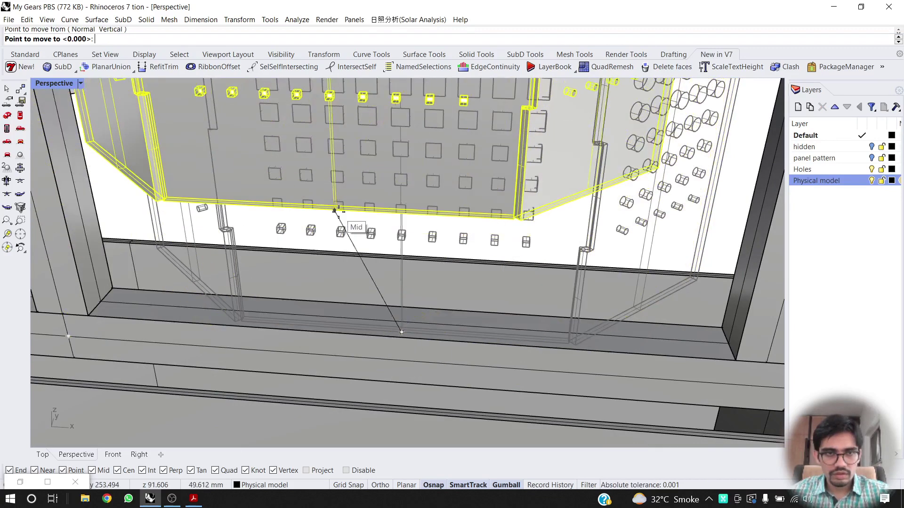
pyautogui.click(364, 211)
# Draw a helper line along the beam's edge between the base corners of the posts on either side of the panel set.
pyautogui.write('line')
pyautogui.press('Return')
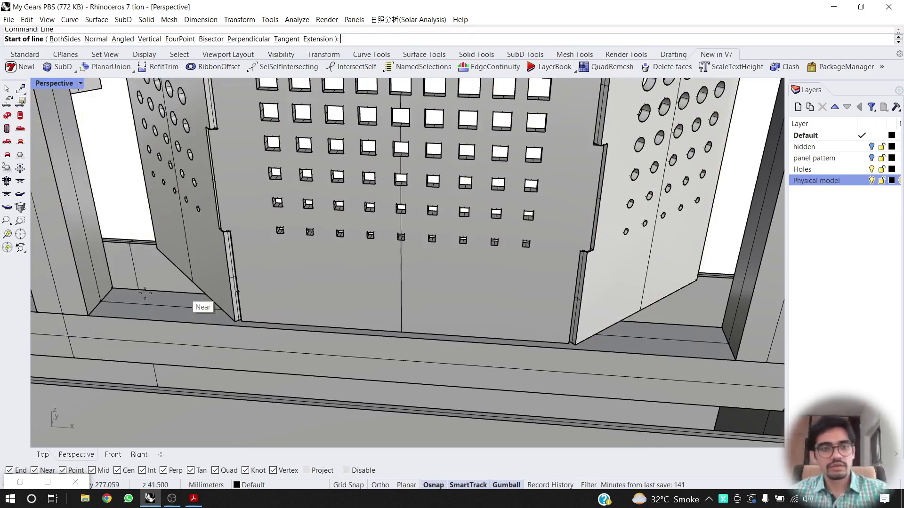
pyautogui.click(88, 316)
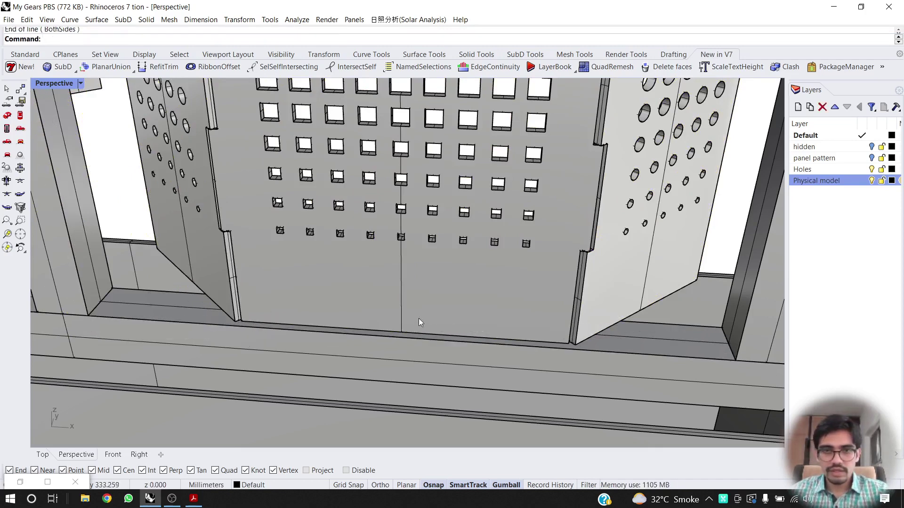
# Move the panel set by the midpoint of its bottom edge to the midpoint of the helper line.
pyautogui.click(368, 309)
pyautogui.write('M')
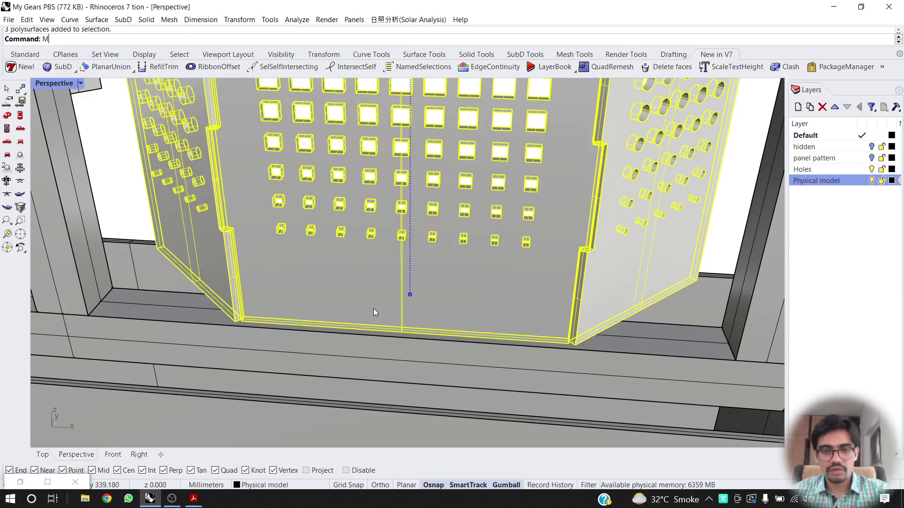
pyautogui.write('ove')
pyautogui.press('Return')
pyautogui.click(400, 335)
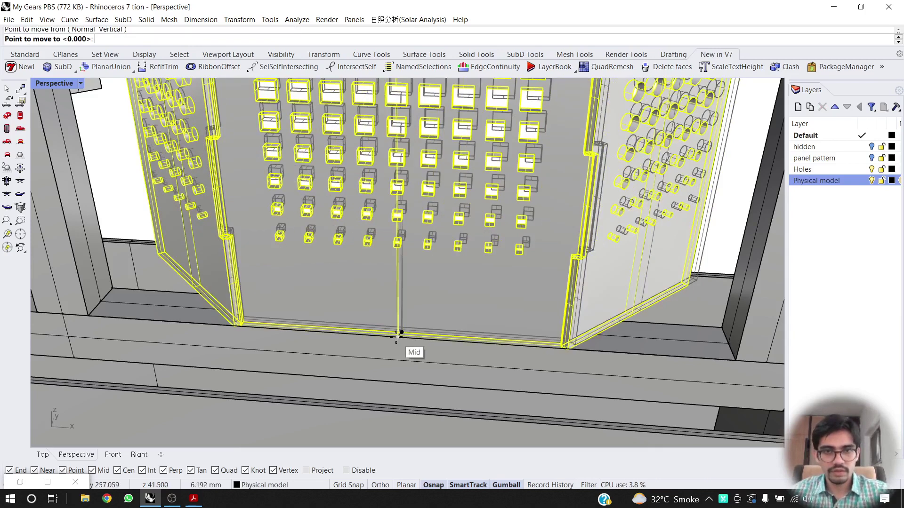
# Delete the helper line between the two post bases.
pyautogui.press('Escape')
pyautogui.press('Delete')
pyautogui.click(636, 354)
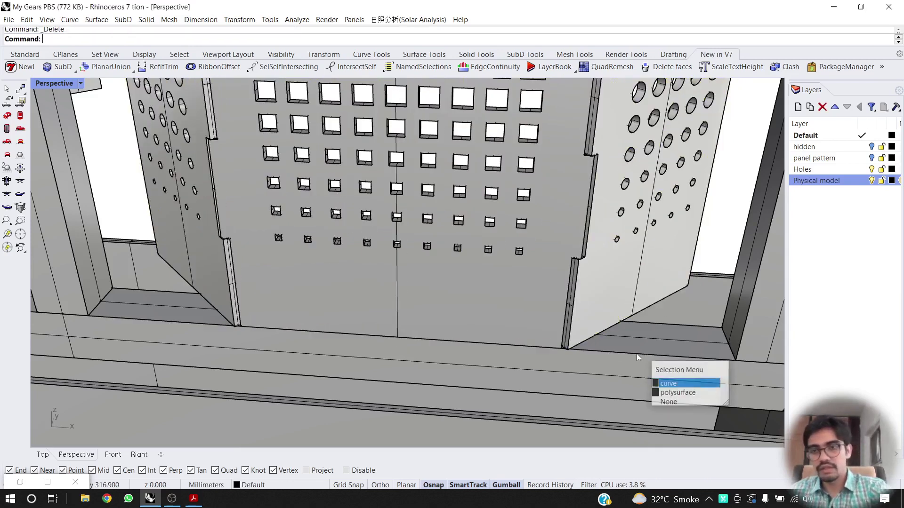
pyautogui.press('Escape')
# Raise the centred panel set very slightly off the beam.
pyautogui.click(400, 312)
pyautogui.scroll(-5, 433, 265)
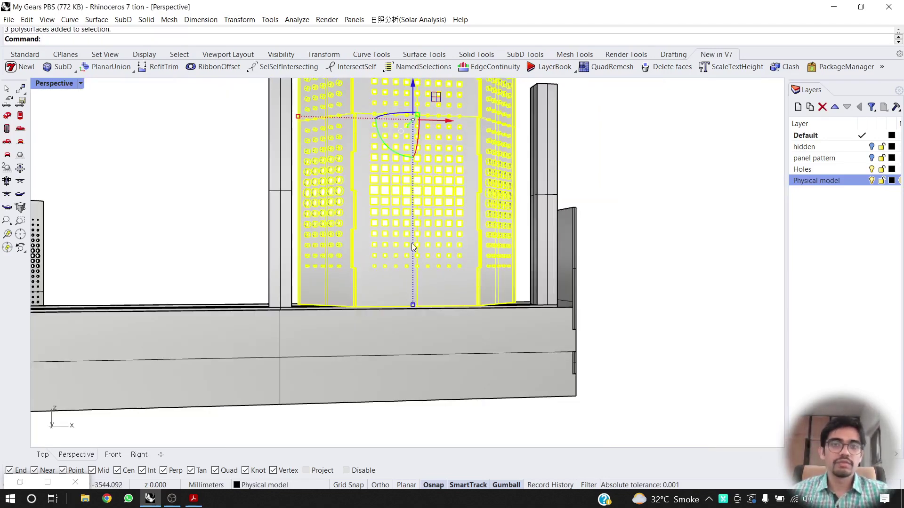
pyautogui.keyDown('shift'); pyautogui.moveTo(406, 195); pyautogui.dragTo(408, 239, button='right'); pyautogui.keyUp('shift')
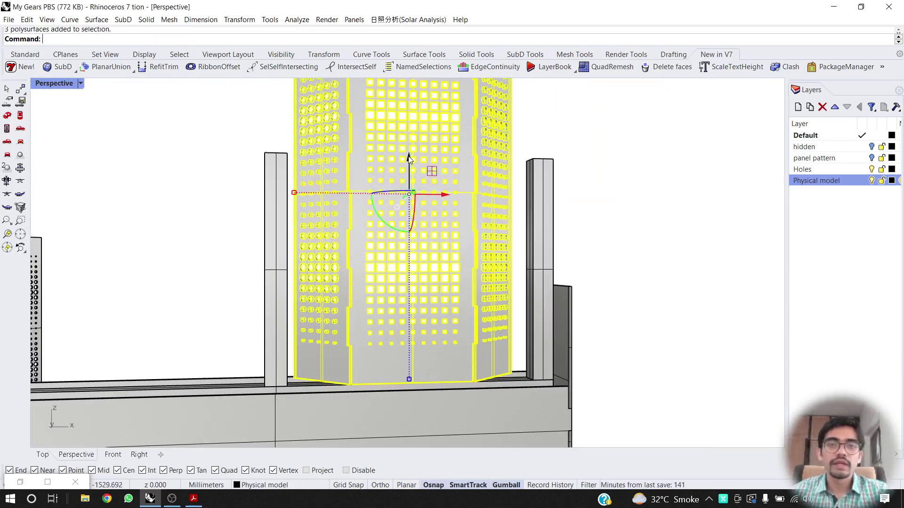
pyautogui.moveTo(408, 159)
pyautogui.mouseDown()
pyautogui.moveTo(417, 173)
pyautogui.moveTo(409, 156)
pyautogui.mouseUp()
pyautogui.click(618, 207)
pyautogui.moveTo(589, 223); pyautogui.dragTo(557, 367, button='right')
# Nudge the panel set slightly in the horizontal direction over the beam.
pyautogui.moveTo(500, 309); pyautogui.dragTo(521, 237, button='right')
pyautogui.click(440, 199)
pyautogui.moveTo(441, 200); pyautogui.dragTo(565, 261, button='right')
pyautogui.moveTo(337, 237); pyautogui.dragTo(343, 236)
pyautogui.click(524, 244)
pyautogui.moveTo(524, 244); pyautogui.dragTo(355, 234, button='right')
pyautogui.scroll(-3, 490, 229)
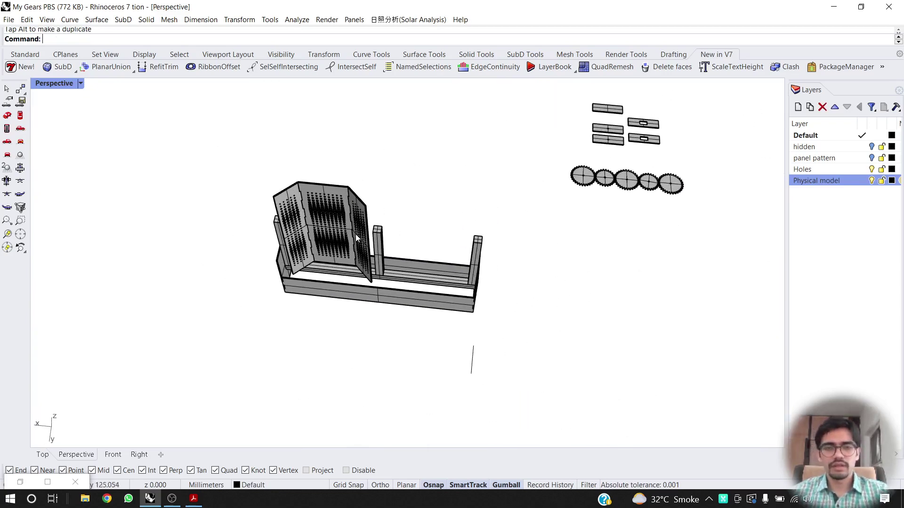
# Extend all three posts upward by extruding their top faces to well above the panel set.
pyautogui.moveTo(430, 277); pyautogui.dragTo(462, 232, button='right')
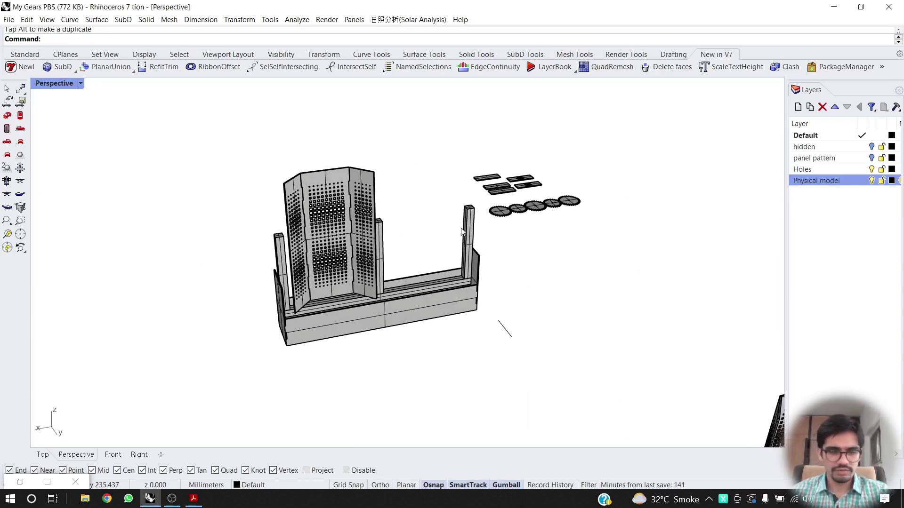
pyautogui.scroll(5, 266, 238)
pyautogui.scroll(-4, 324, 241)
pyautogui.scroll(2, 326, 245)
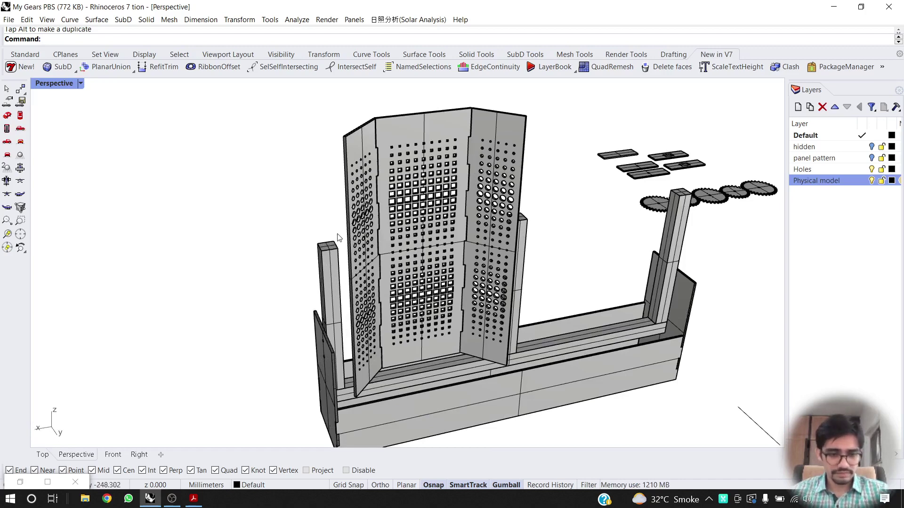
pyautogui.moveTo(338, 236)
pyautogui.mouseDown(button='right')
pyautogui.moveTo(327, 242)
pyautogui.moveTo(341, 252)
pyautogui.mouseUp(button='right')
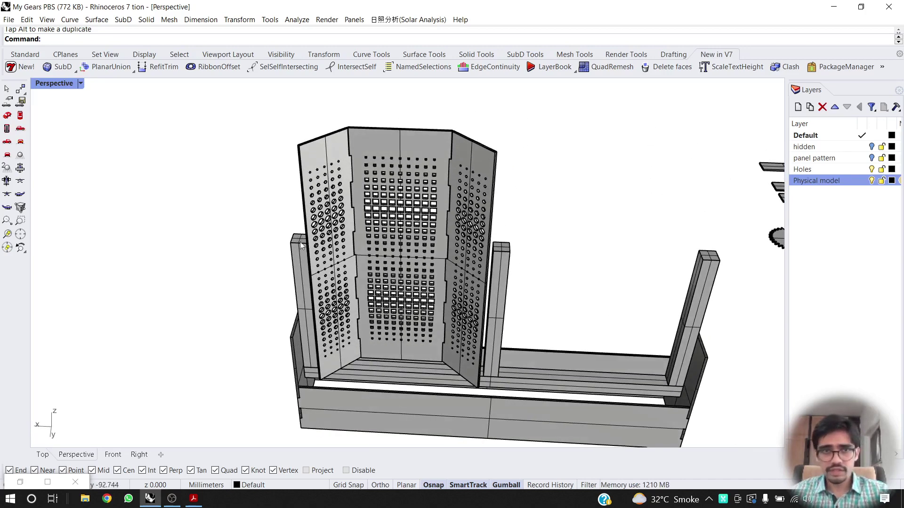
pyautogui.scroll(3, 301, 244)
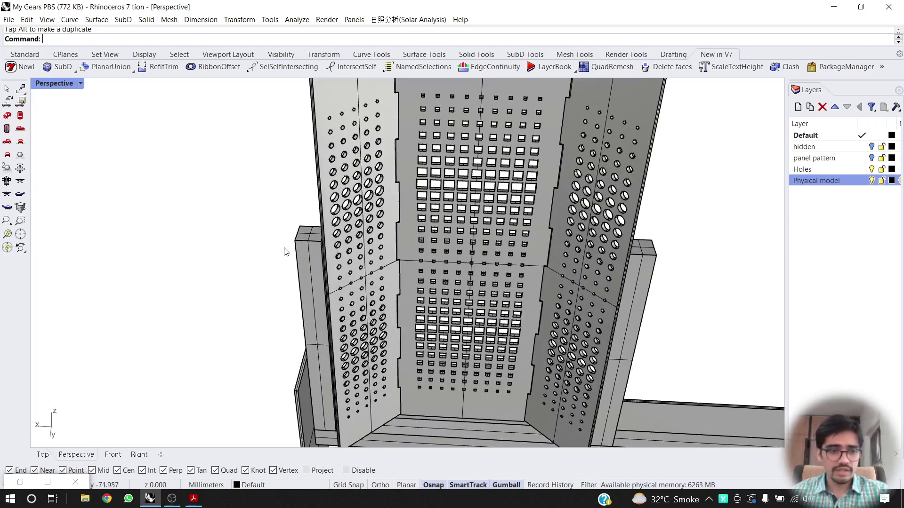
pyautogui.keyDown('ctrl'); pyautogui.keyDown('shift'); pyautogui.click(309, 233); pyautogui.keyUp('shift'); pyautogui.keyUp('ctrl')
pyautogui.keyDown('ctrl'); pyautogui.keyDown('shift'); pyautogui.click(641, 247); pyautogui.keyUp('shift'); pyautogui.keyUp('ctrl')
pyautogui.scroll(-3, 641, 247)
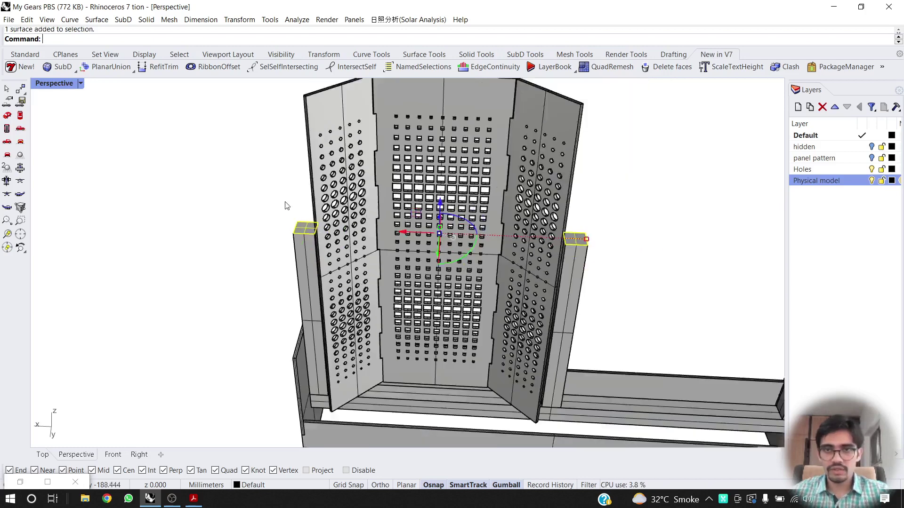
pyautogui.scroll(2, 603, 236)
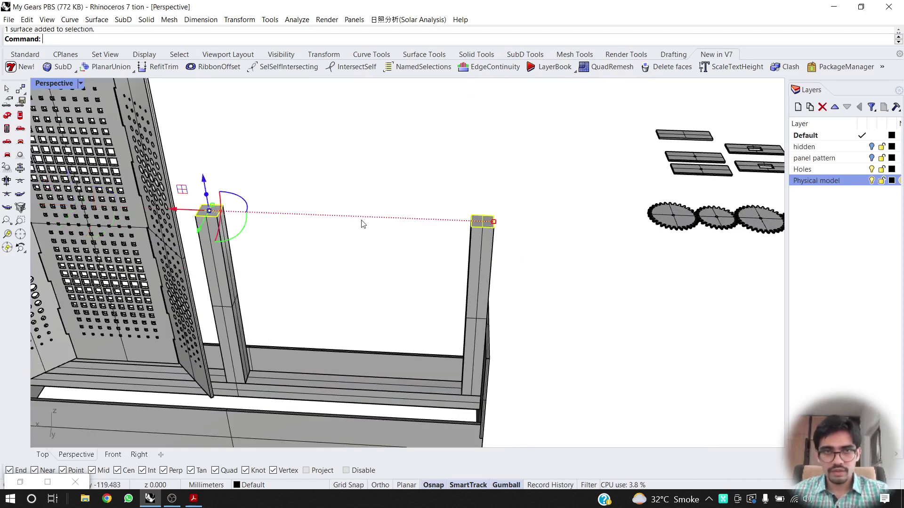
pyautogui.scroll(-3, 362, 224)
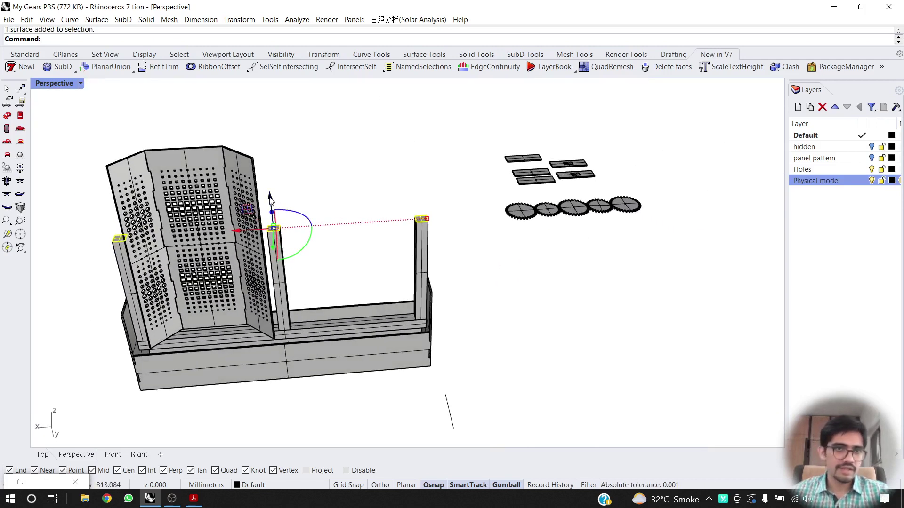
pyautogui.keyDown('ctrl'); pyautogui.moveTo(271, 199); pyautogui.dragTo(260, 88); pyautogui.keyUp('ctrl')
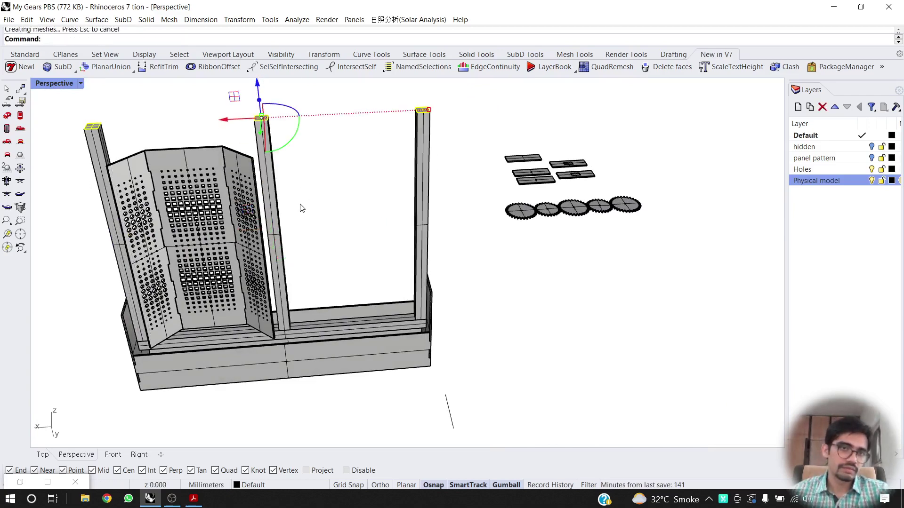
# Lower the top faces of the three posts to just above the panel set's upper edge.
pyautogui.moveTo(302, 208); pyautogui.dragTo(261, 129, button='right')
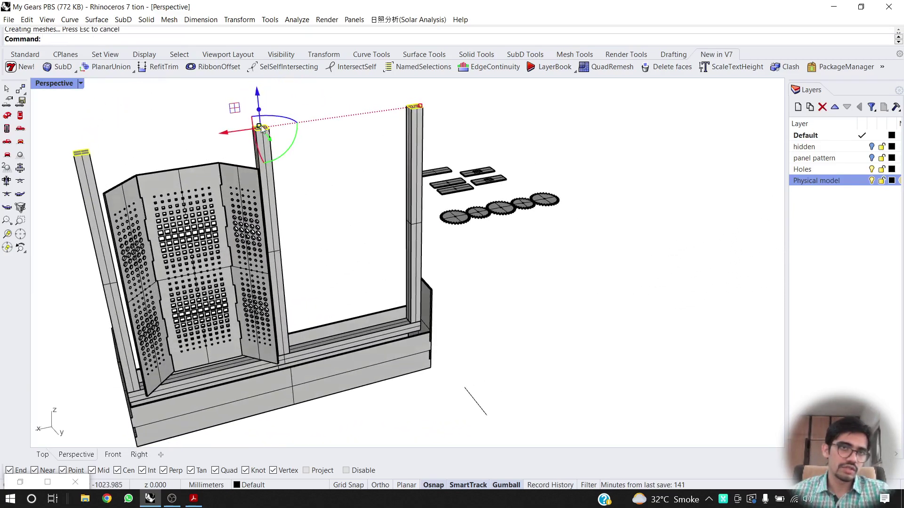
pyautogui.moveTo(257, 93); pyautogui.dragTo(259, 119)
pyautogui.moveTo(287, 189); pyautogui.dragTo(293, 307, button='right')
# Duplicate the horizontal beam straight up to just above the tops of the posts.
pyautogui.click(319, 356)
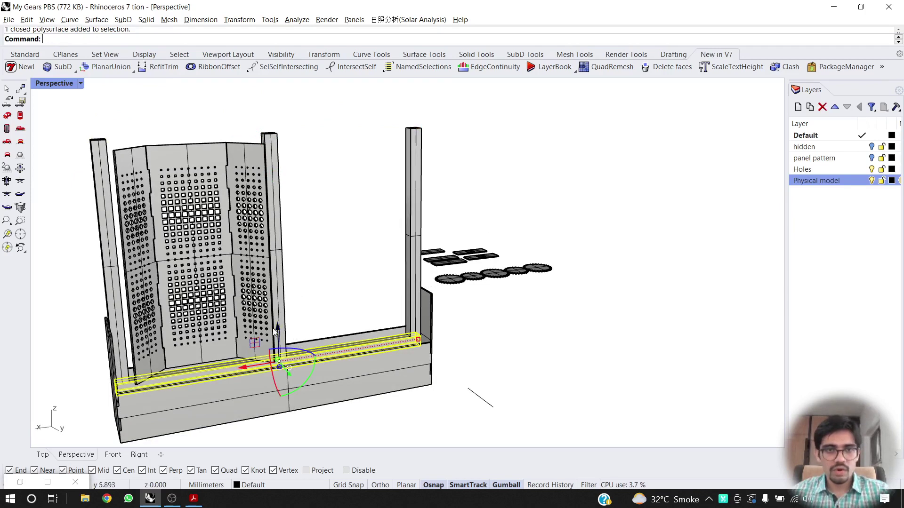
pyautogui.moveTo(278, 326); pyautogui.dragTo(267, 82)
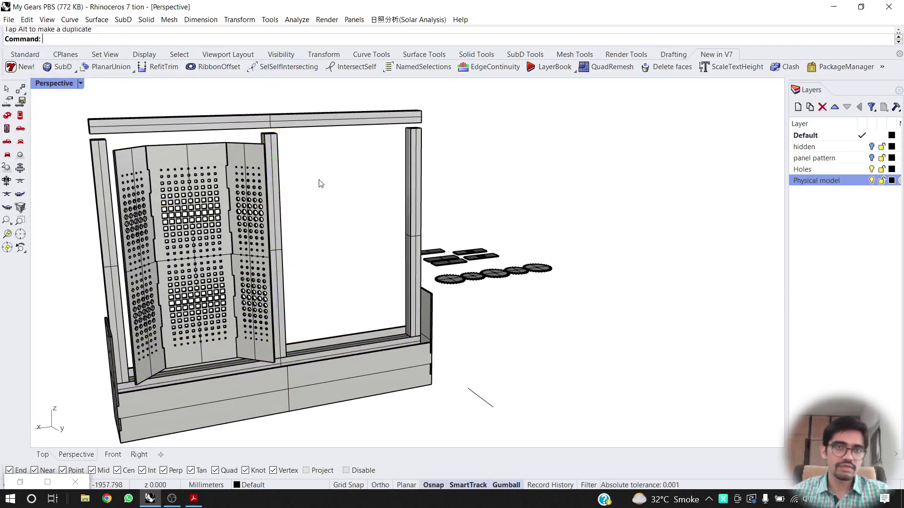
pyautogui.moveTo(319, 183); pyautogui.dragTo(307, 177, button='right')
pyautogui.scroll(2, 359, 159)
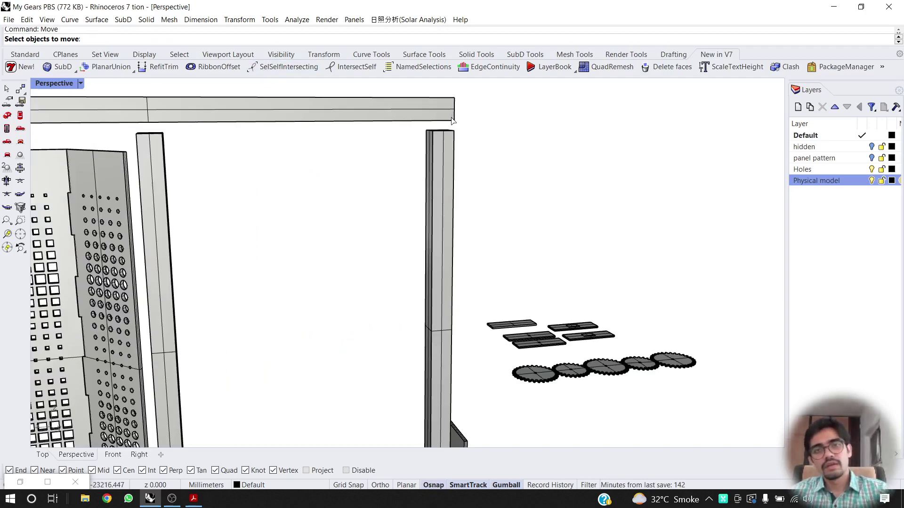
# Move the upper beam down by its end corner so it rests on top of the posts.
pyautogui.click(382, 121)
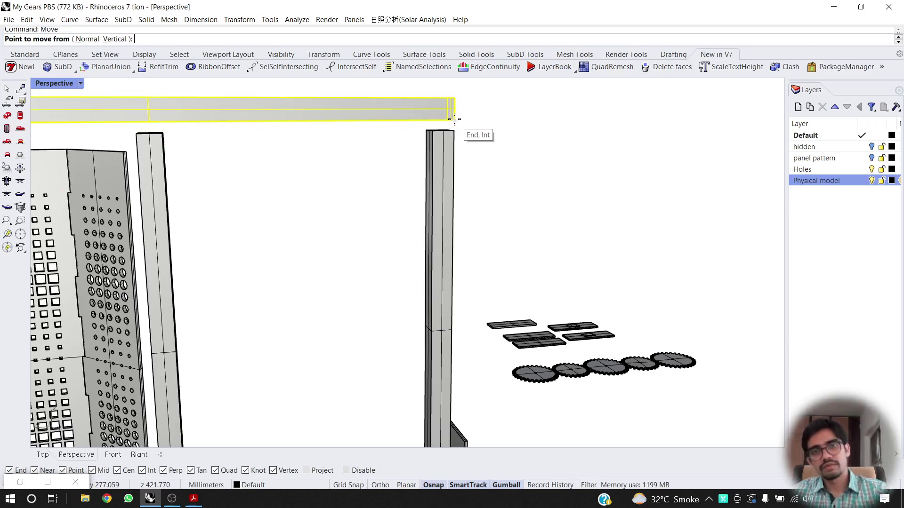
pyautogui.moveTo(456, 113); pyautogui.dragTo(449, 139, button='right')
pyautogui.scroll(3, 416, 270)
pyautogui.click(403, 253)
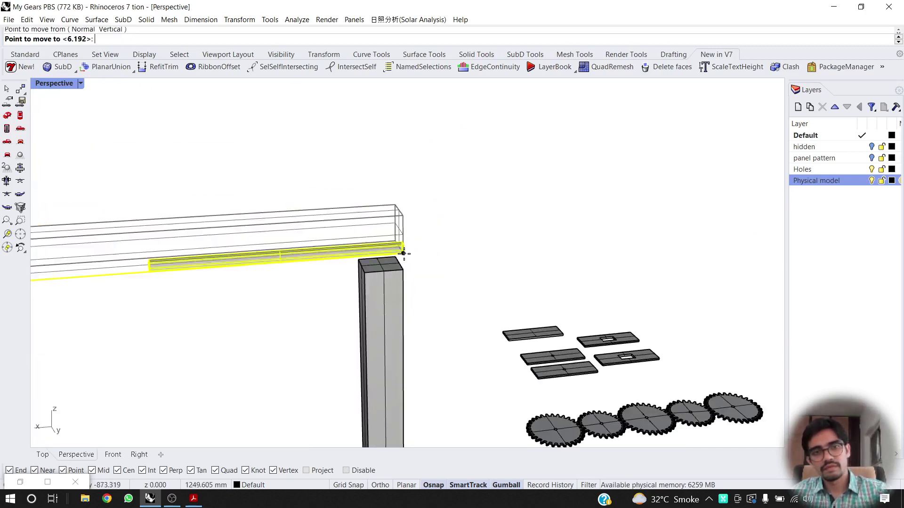
pyautogui.click(404, 270)
pyautogui.scroll(-5, 403, 270)
pyautogui.moveTo(353, 278); pyautogui.dragTo(283, 234, button='right')
pyautogui.scroll(5, 276, 233)
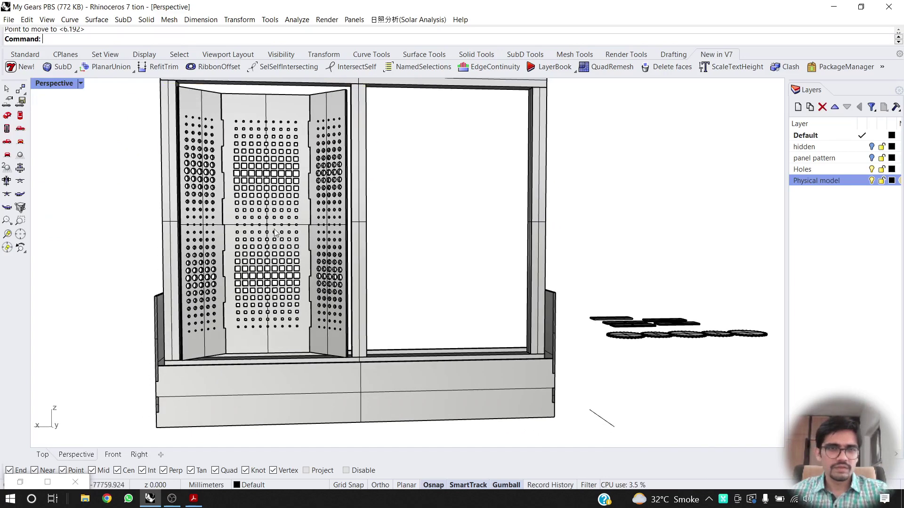
# Raise the perforated panel set slightly so it sits between the lower and upper beams.
pyautogui.click(272, 227)
pyautogui.click(266, 188)
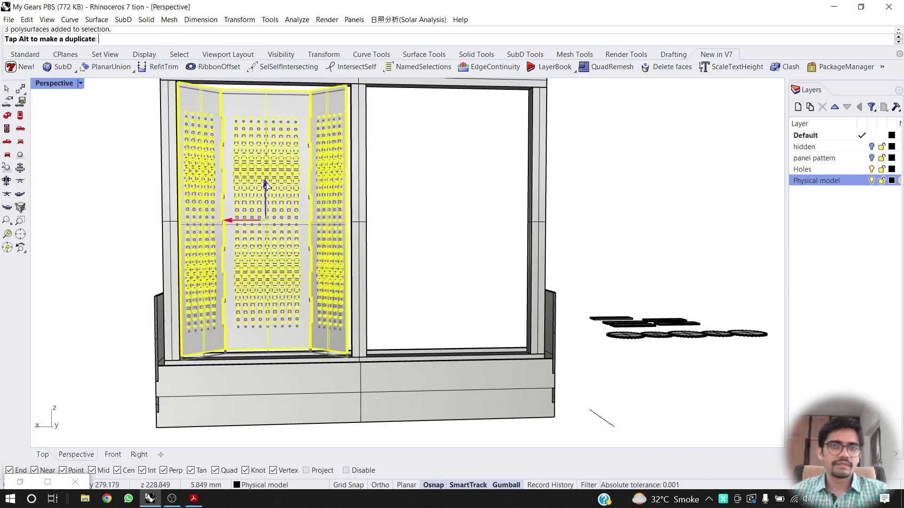
pyautogui.click(438, 182)
pyautogui.scroll(5, 438, 184)
pyautogui.moveTo(458, 182); pyautogui.dragTo(418, 212, button='right')
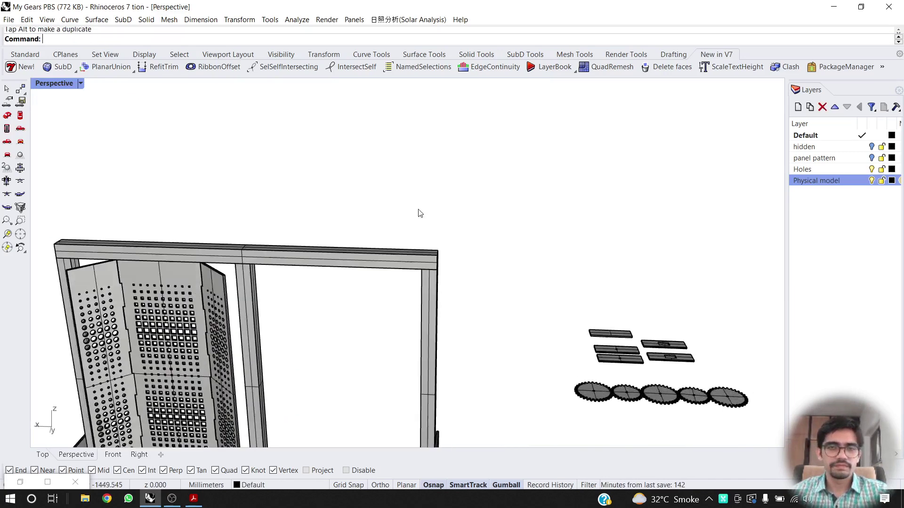
# Examine the assembled frame with its panel set and the loose gears and plates lying beside it.
pyautogui.scroll(-8, 418, 212)
pyautogui.moveTo(484, 323); pyautogui.dragTo(645, 232, button='right')
pyautogui.scroll(4, 447, 198)
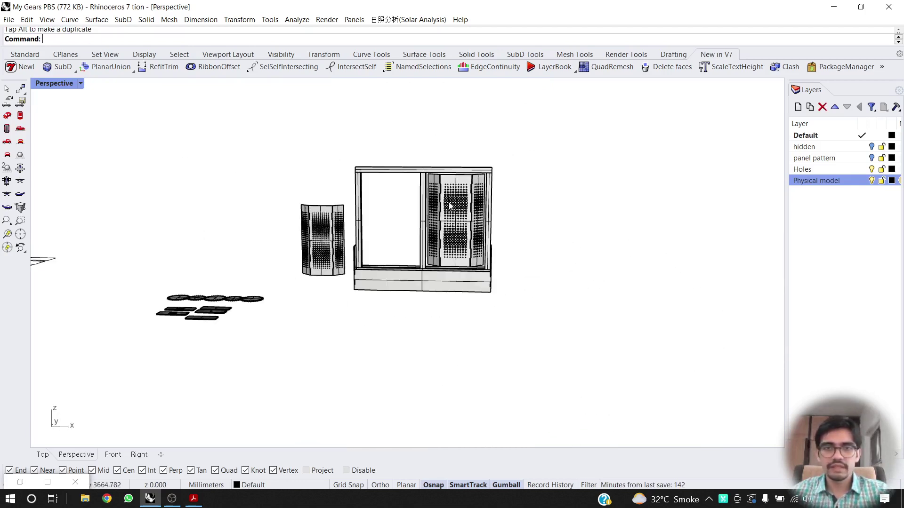
pyautogui.moveTo(433, 223); pyautogui.dragTo(445, 222, button='right')
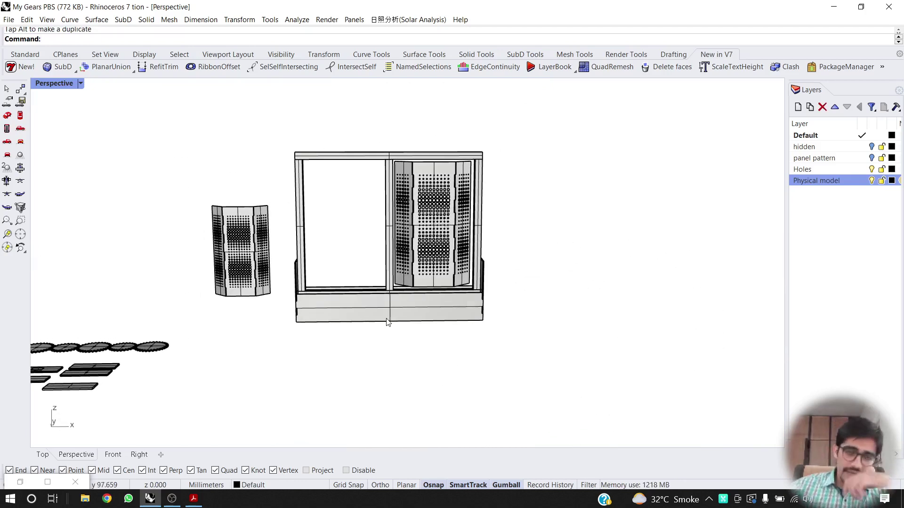
pyautogui.scroll(-2, 348, 320)
pyautogui.moveTo(225, 313); pyautogui.dragTo(130, 273, button='right')
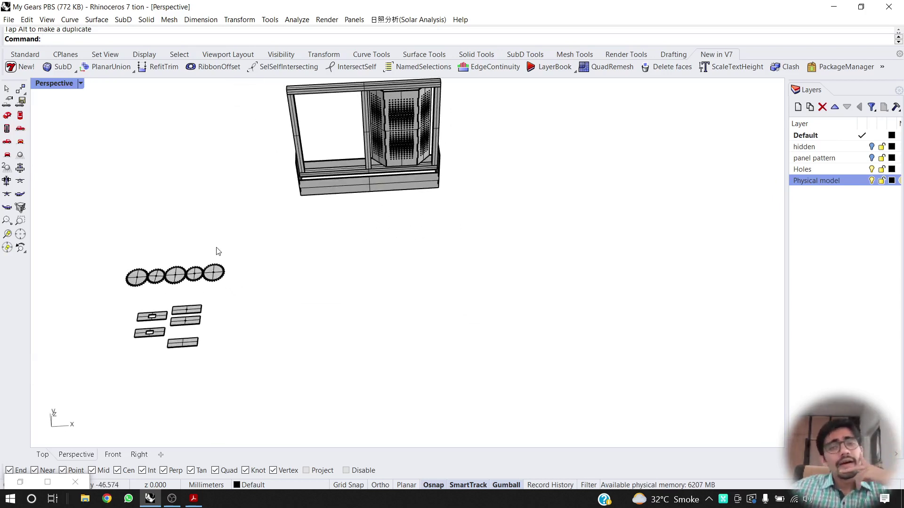
pyautogui.moveTo(352, 234); pyautogui.dragTo(330, 229, button='right')
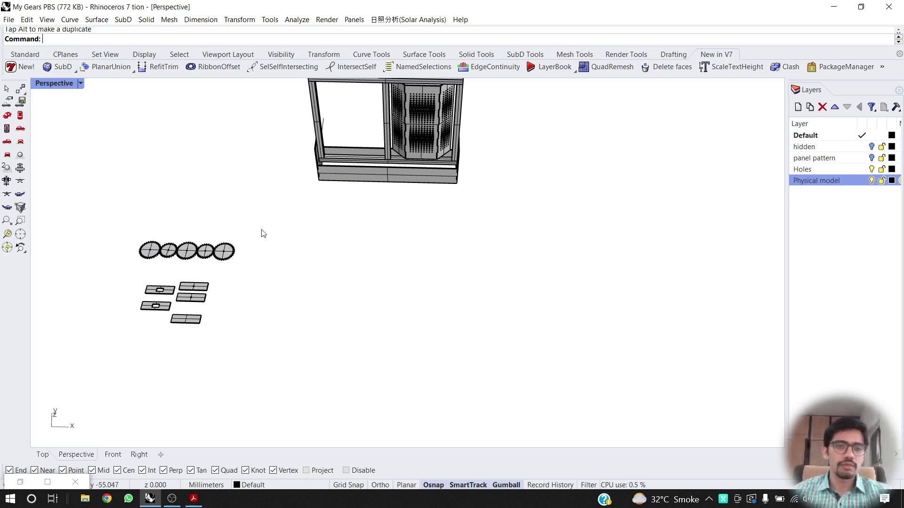
pyautogui.moveTo(263, 233); pyautogui.dragTo(310, 297, button='right')
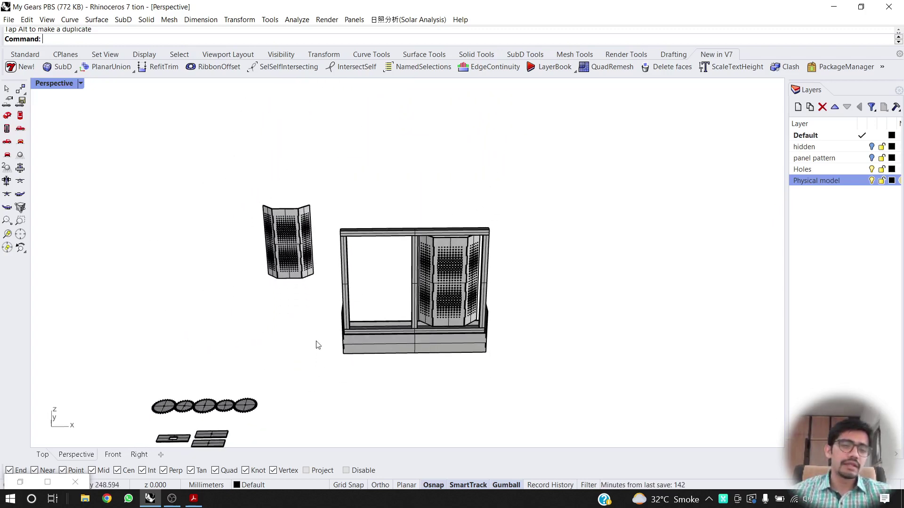
pyautogui.moveTo(316, 345); pyautogui.dragTo(331, 313, button='right')
pyautogui.scroll(3, 320, 323)
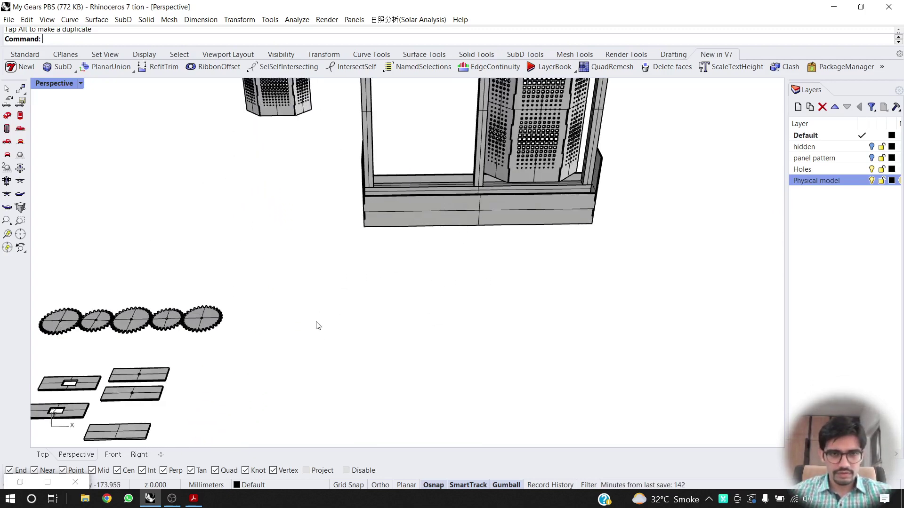
# Draw a rectangle over the rectangular slot of a small plate, from corner to opposite corner.
pyautogui.keyDown('shift'); pyautogui.moveTo(95, 398); pyautogui.dragTo(283, 343, button='right'); pyautogui.keyUp('shift')
pyautogui.scroll(6, 204, 366)
pyautogui.scroll(-5, 290, 315)
pyautogui.scroll(5, 284, 329)
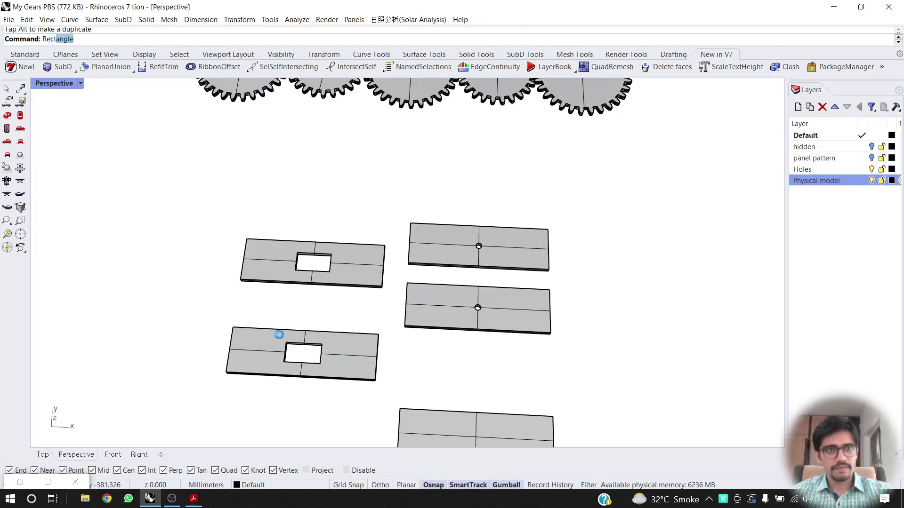
pyautogui.press('Return')
pyautogui.scroll(2, 312, 272)
pyautogui.click(297, 252)
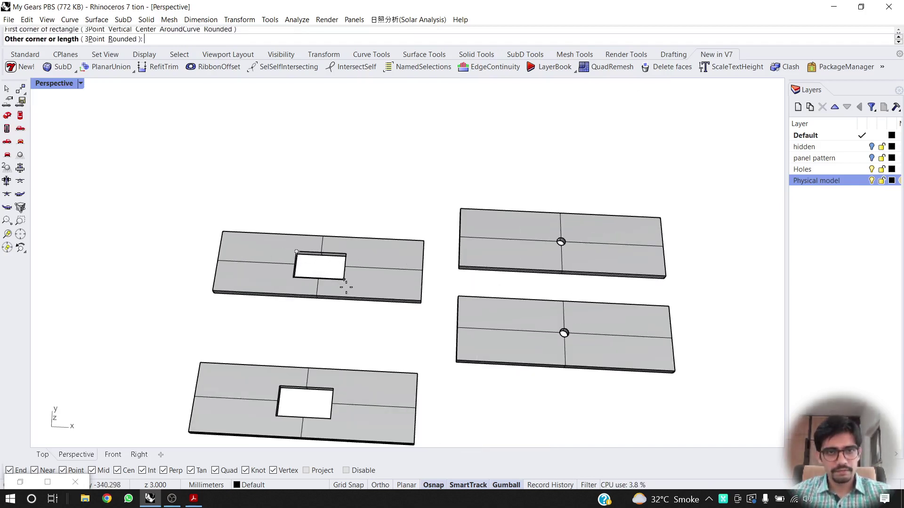
pyautogui.click(345, 281)
# Move the slot rectangle out of the plate into the empty space beside the small plates.
pyautogui.moveTo(345, 281)
pyautogui.mouseDown(button='right')
pyautogui.moveTo(347, 252)
pyautogui.moveTo(338, 275)
pyautogui.mouseUp(button='right')
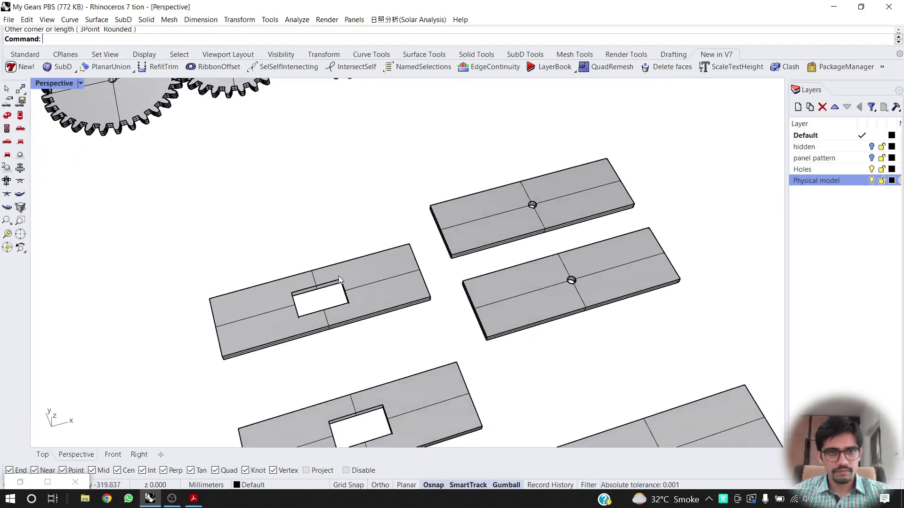
pyautogui.click(328, 283)
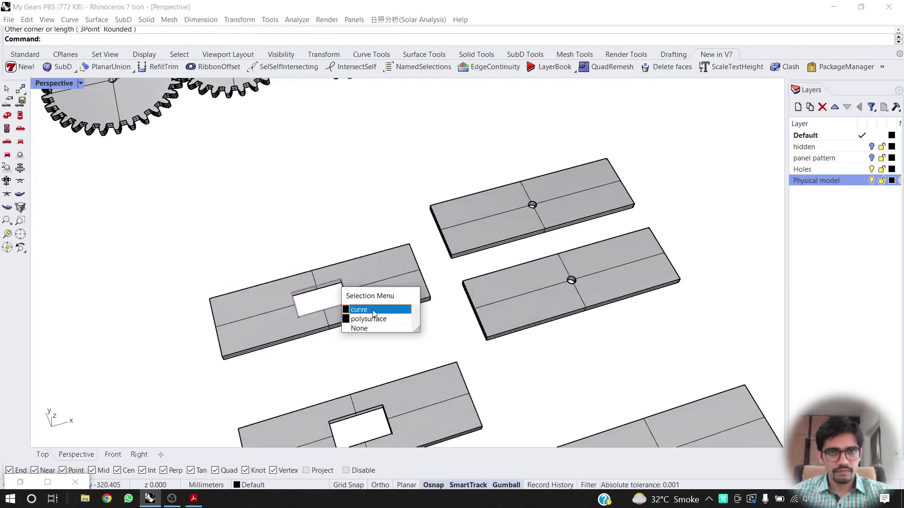
pyautogui.click(365, 309)
pyautogui.moveTo(354, 288); pyautogui.dragTo(765, 175)
pyautogui.click(686, 256)
pyautogui.keyDown('shift'); pyautogui.moveTo(672, 276); pyautogui.dragTo(421, 334, button='right'); pyautogui.keyUp('shift')
pyautogui.moveTo(466, 276); pyautogui.dragTo(499, 240, button='right')
pyautogui.scroll(6, 499, 238)
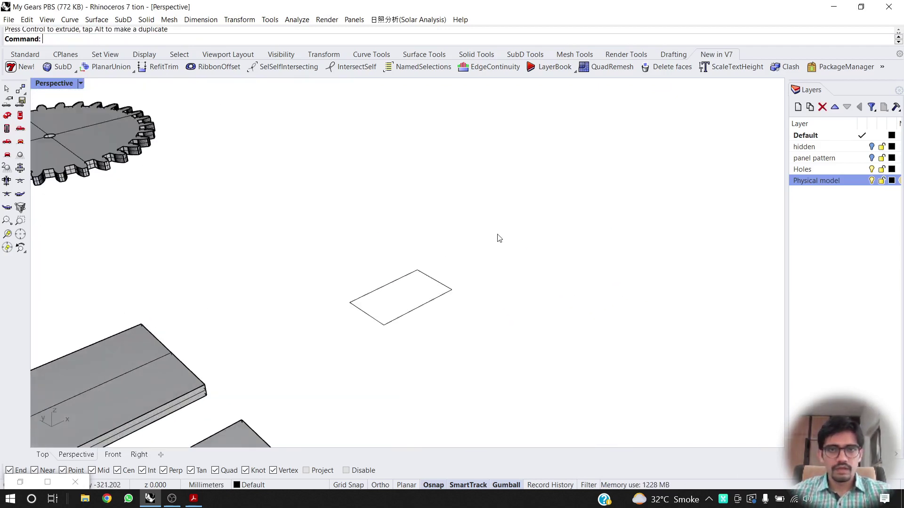
# Try to extrude the slot rectangle upward by 20 mm and undo the result.
pyautogui.click(421, 307)
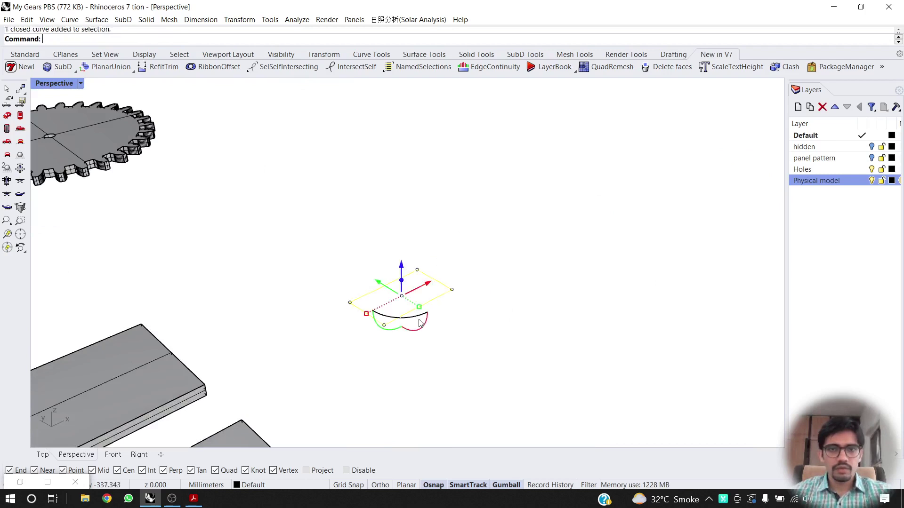
pyautogui.click(402, 278)
pyautogui.write('20')
pyautogui.press('Return')
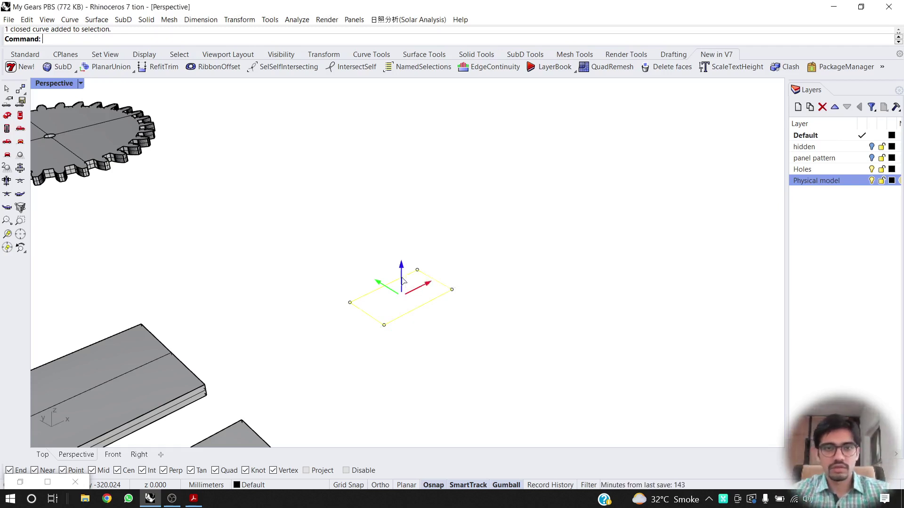
pyautogui.press('Escape')
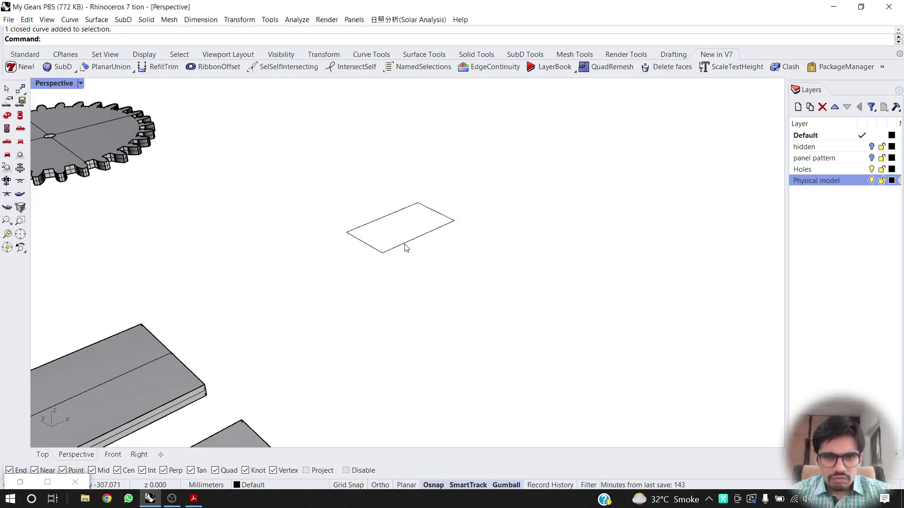
pyautogui.hotkey('ctrl', 'z')
# Extrude the slot rectangle 20 mm upward and cap it into a closed block.
pyautogui.click(402, 282)
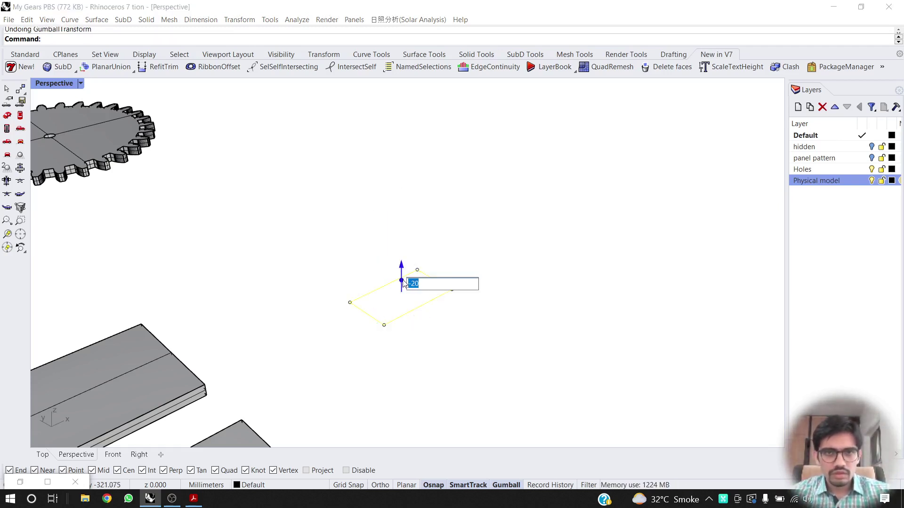
pyautogui.write('20')
pyautogui.press('Return')
pyautogui.click(523, 250)
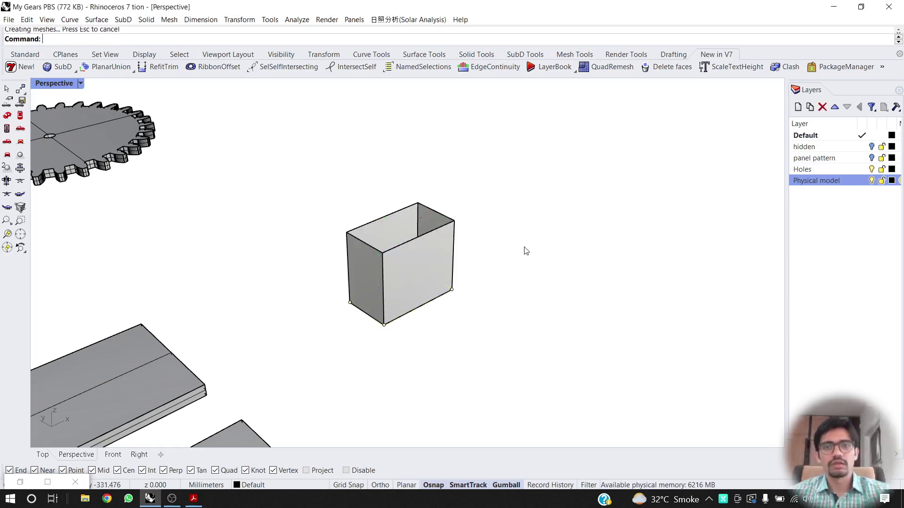
pyautogui.click(416, 254)
pyautogui.write('Cap')
pyautogui.press('Return')
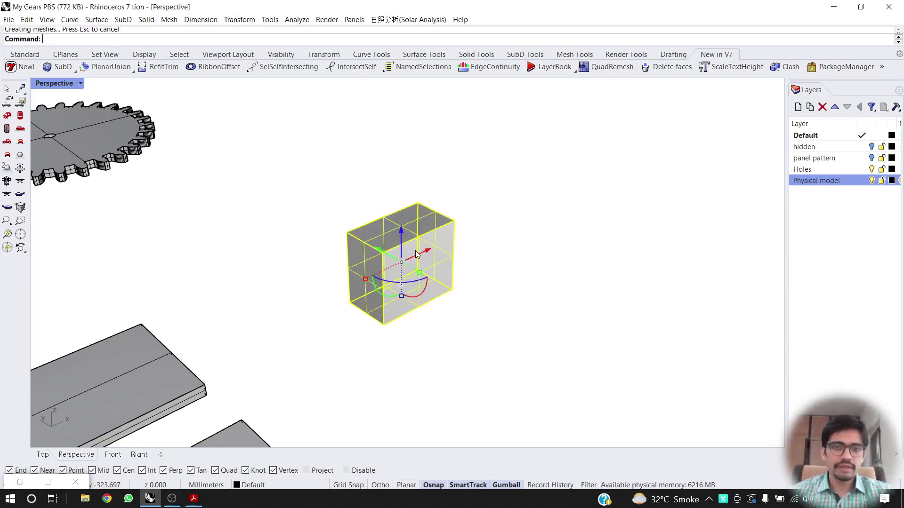
# Draw a narrow rectangle in front of the block, about as long as the block.
pyautogui.moveTo(595, 224); pyautogui.dragTo(385, 353, button='right')
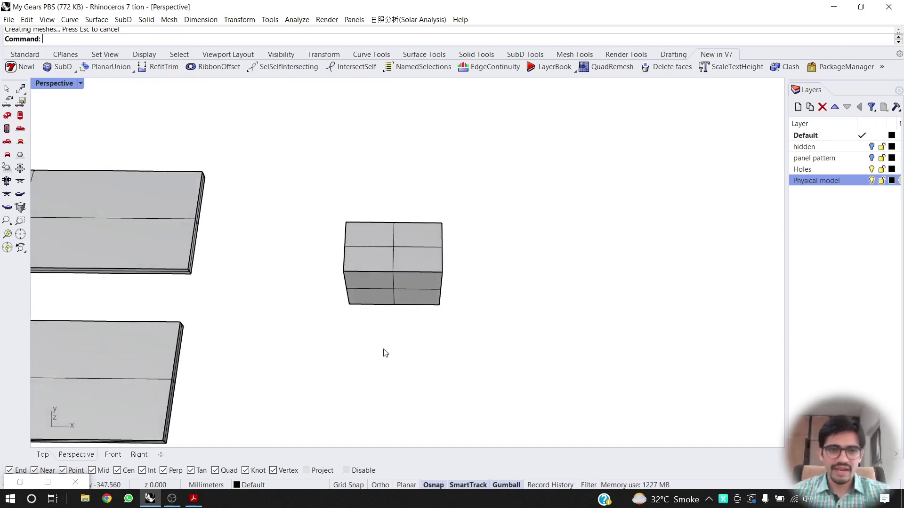
pyautogui.write('ctangle')
pyautogui.press('Return')
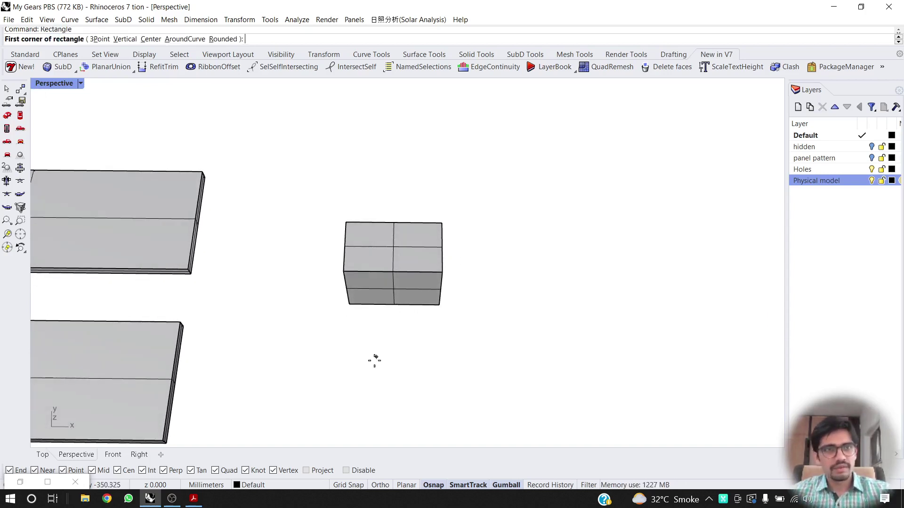
pyautogui.click(330, 359)
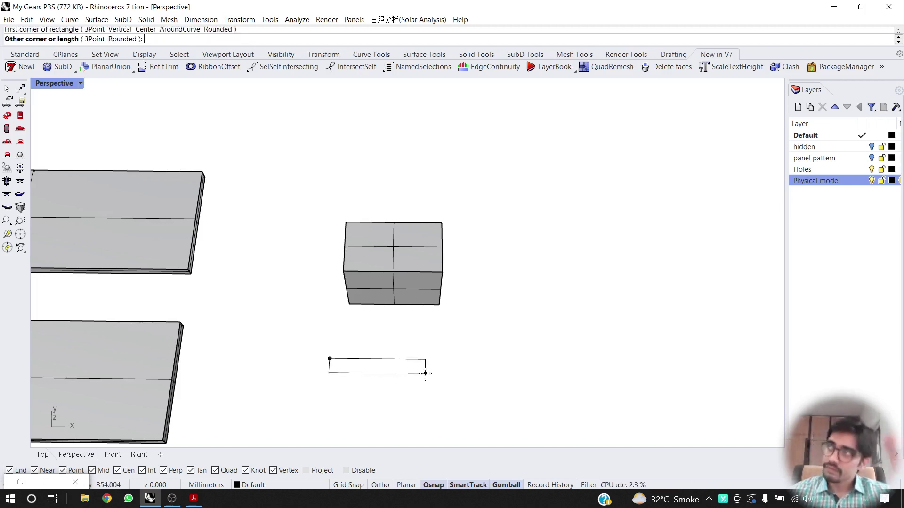
pyautogui.click(424, 375)
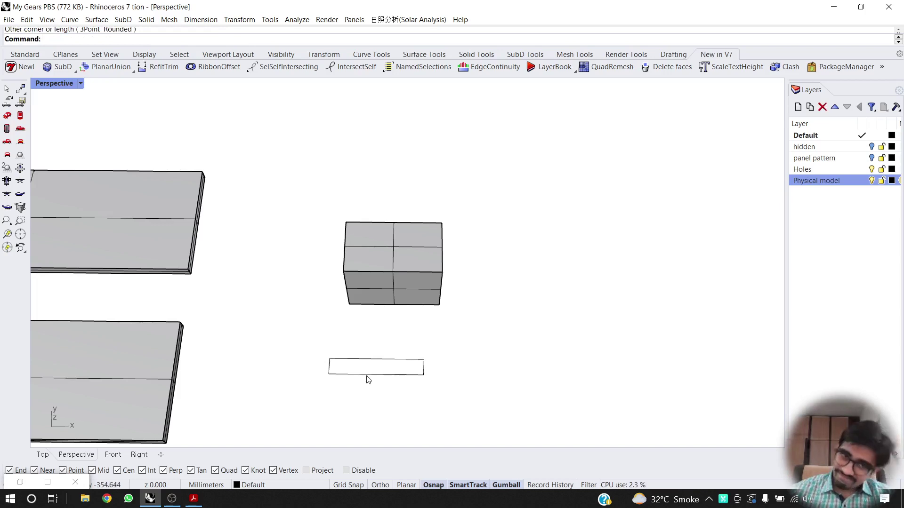
# Extrude the narrow rectangle 2 mm upward and cap it into a closed bar.
pyautogui.scroll(5, 410, 369)
pyautogui.click(445, 379)
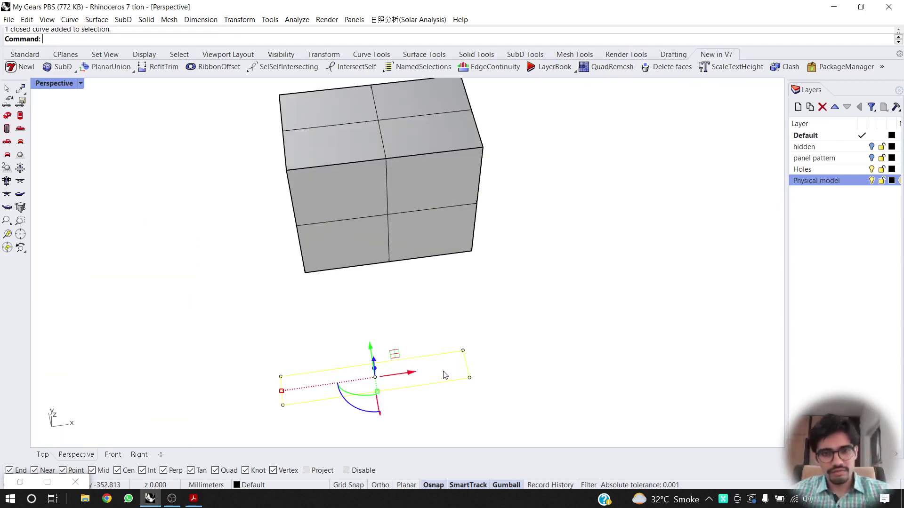
pyautogui.moveTo(383, 361); pyautogui.dragTo(424, 264, button='right')
pyautogui.click(416, 408)
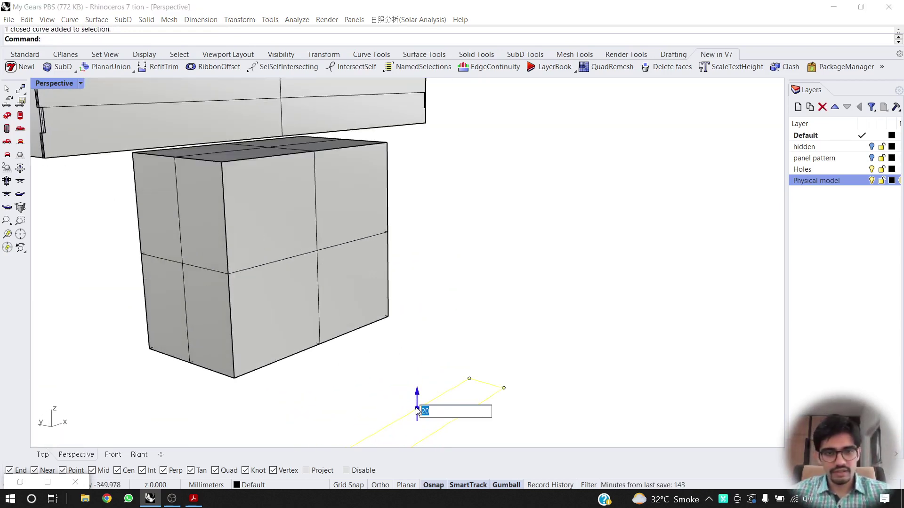
pyautogui.write('2')
pyautogui.press('Return')
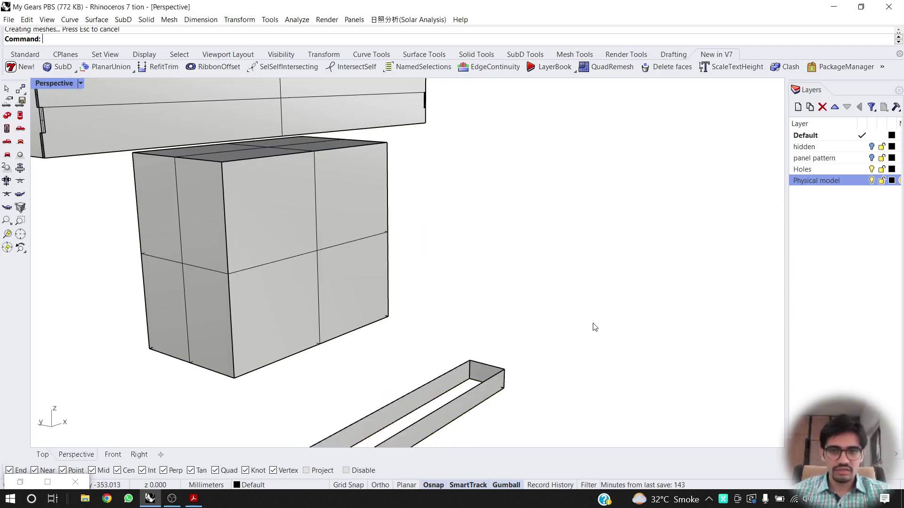
pyautogui.write('cap')
pyautogui.press('Return')
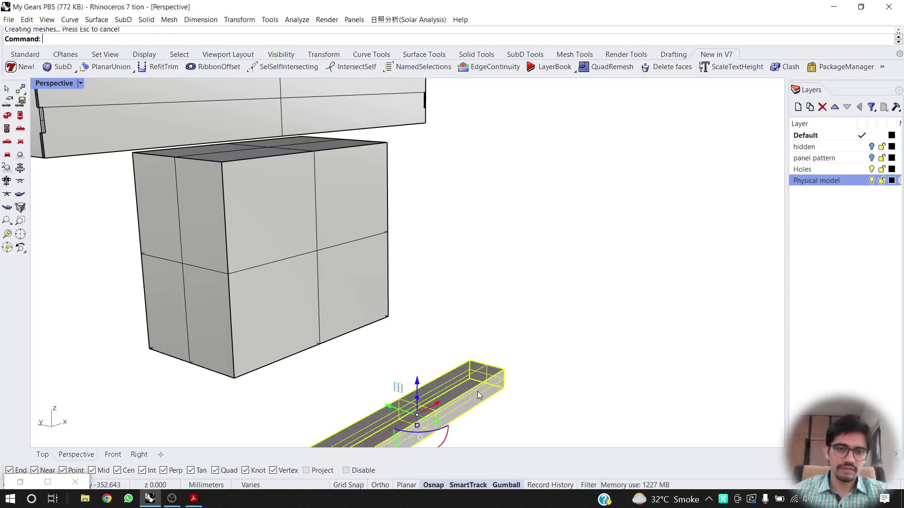
# Raise the thin bar vertically until it is above the level of the block's top face.
pyautogui.click(513, 349)
pyautogui.click(462, 391)
pyautogui.moveTo(417, 415); pyautogui.dragTo(390, 380, button='right')
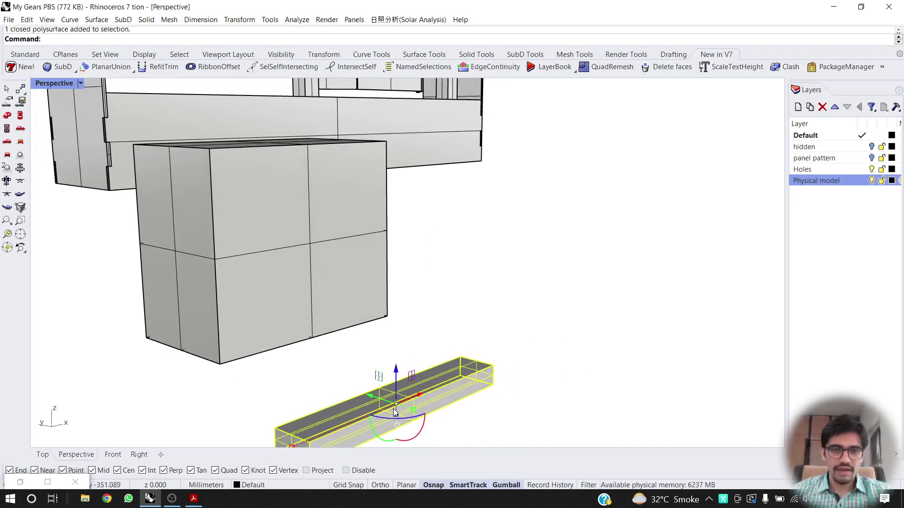
pyautogui.moveTo(398, 373); pyautogui.dragTo(430, 166)
pyautogui.moveTo(430, 167); pyautogui.dragTo(429, 176, button='right')
pyautogui.scroll(-5, 429, 176)
pyautogui.moveTo(429, 176); pyautogui.dragTo(423, 131)
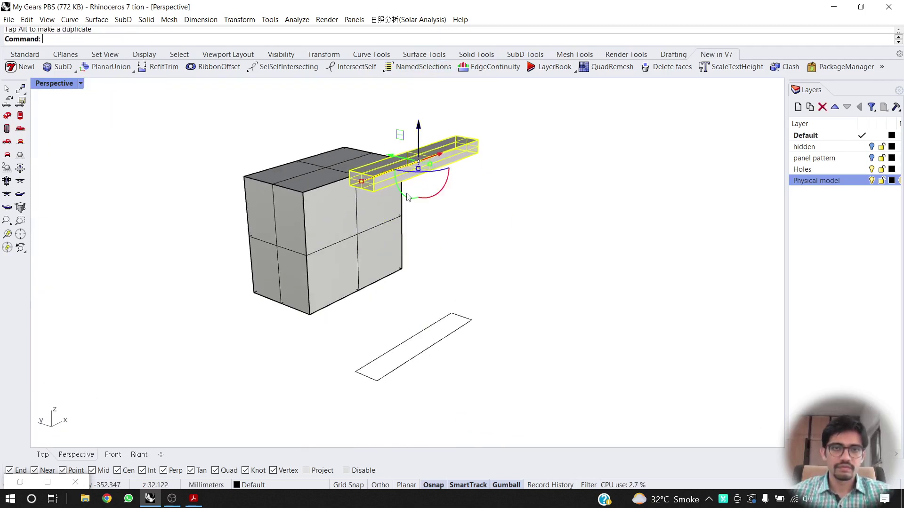
pyautogui.moveTo(488, 262); pyautogui.dragTo(502, 269, button='right')
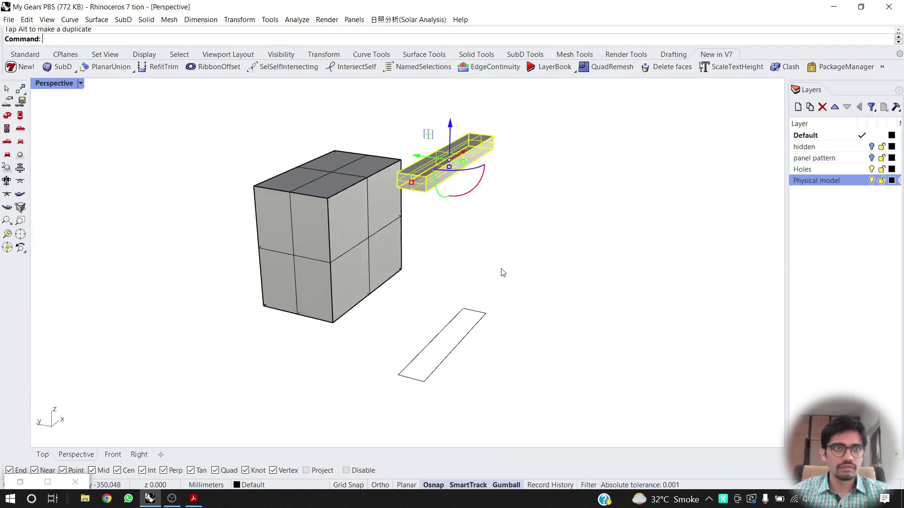
# Delete the leftover outline of the bar and move the bar horizontally over the block.
pyautogui.click(486, 286)
pyautogui.click(457, 345)
pyautogui.click(436, 195)
pyautogui.click(416, 148)
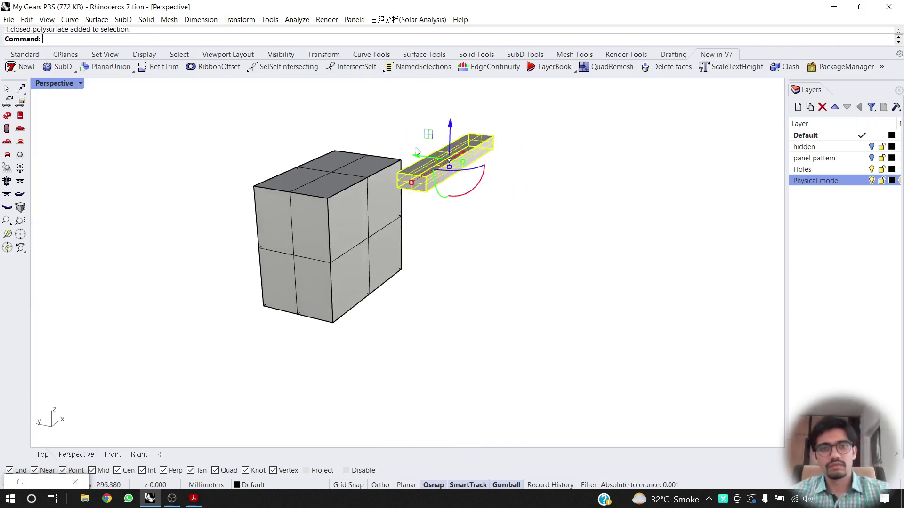
pyautogui.moveTo(416, 148); pyautogui.dragTo(310, 148)
pyautogui.moveTo(310, 148); pyautogui.dragTo(517, 238, button='right')
# Draw a reference line starting at the centre of the block's top face.
pyautogui.click(489, 261)
pyautogui.click(343, 300)
pyautogui.moveTo(342, 300); pyautogui.dragTo(355, 326, button='right')
pyautogui.click(295, 357)
pyautogui.press('Return')
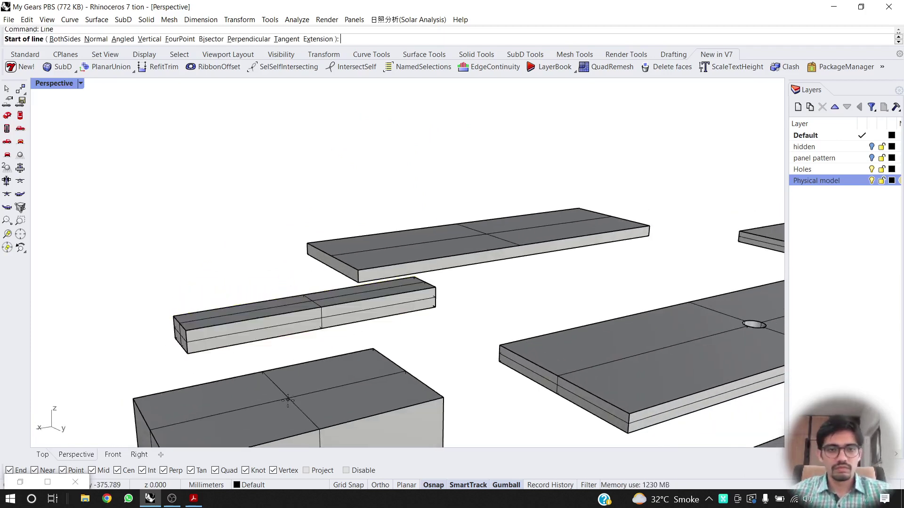
pyautogui.moveTo(289, 390); pyautogui.dragTo(320, 404, button='right')
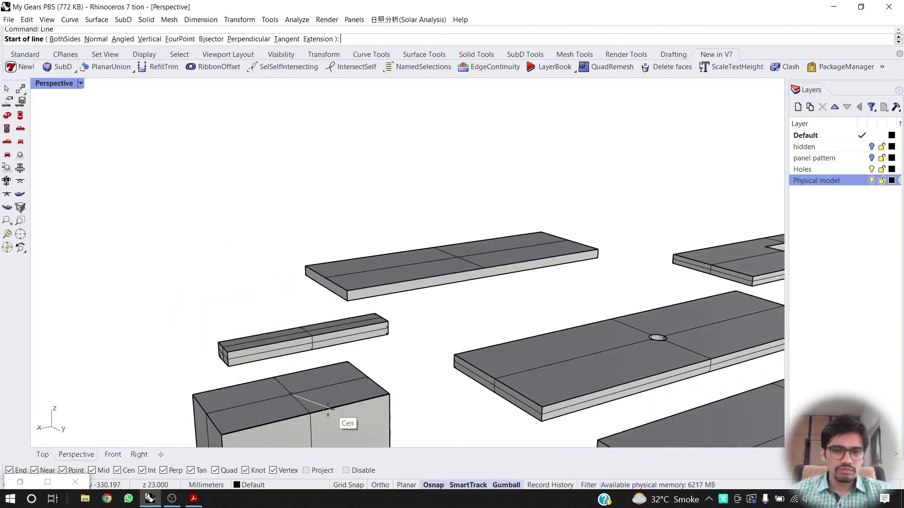
pyautogui.click(324, 405)
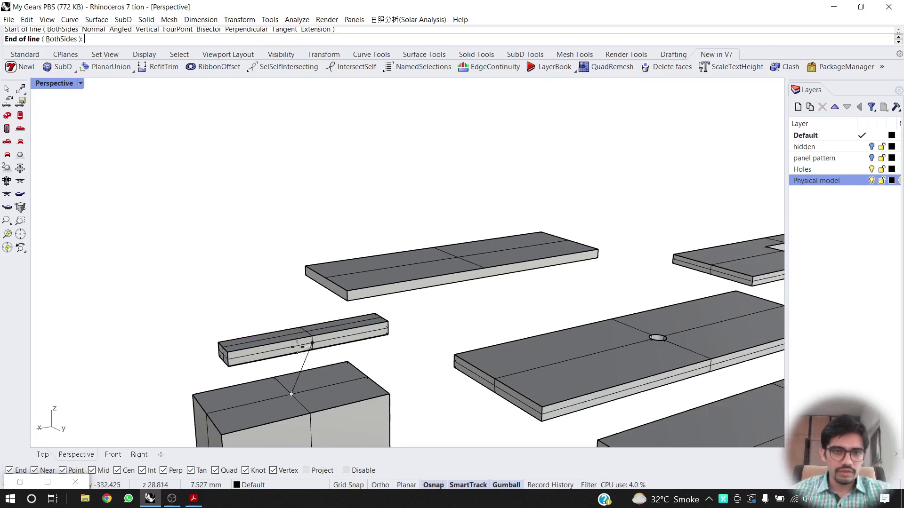
pyautogui.moveTo(304, 344); pyautogui.dragTo(317, 298, button='right')
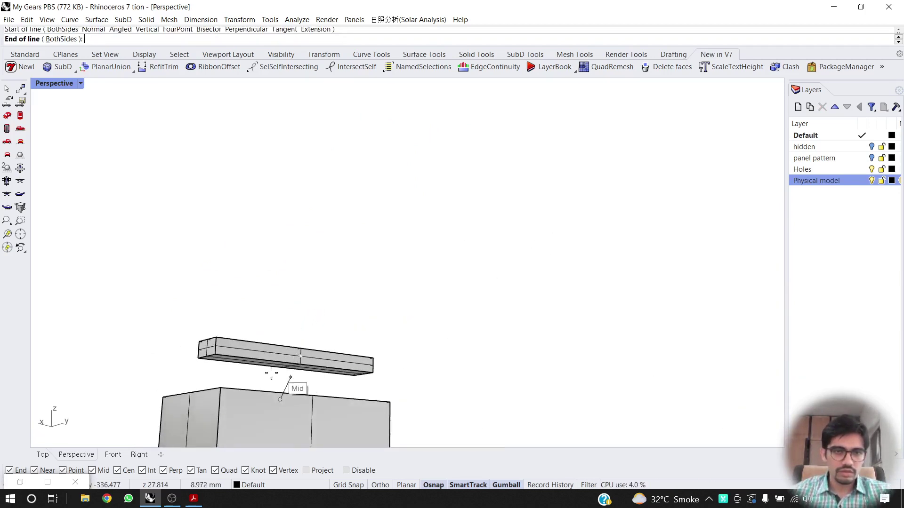
pyautogui.moveTo(271, 374); pyautogui.dragTo(299, 409, button='right')
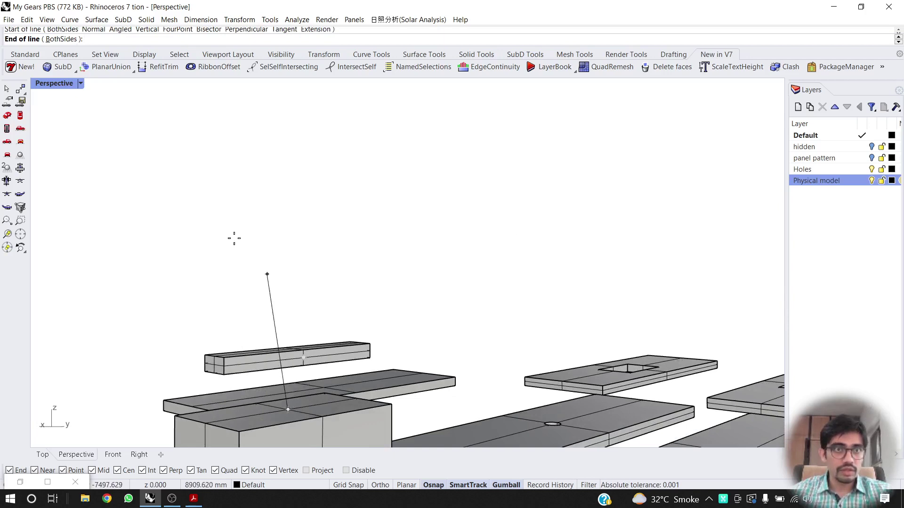
pyautogui.moveTo(249, 264); pyautogui.dragTo(254, 261, button='right')
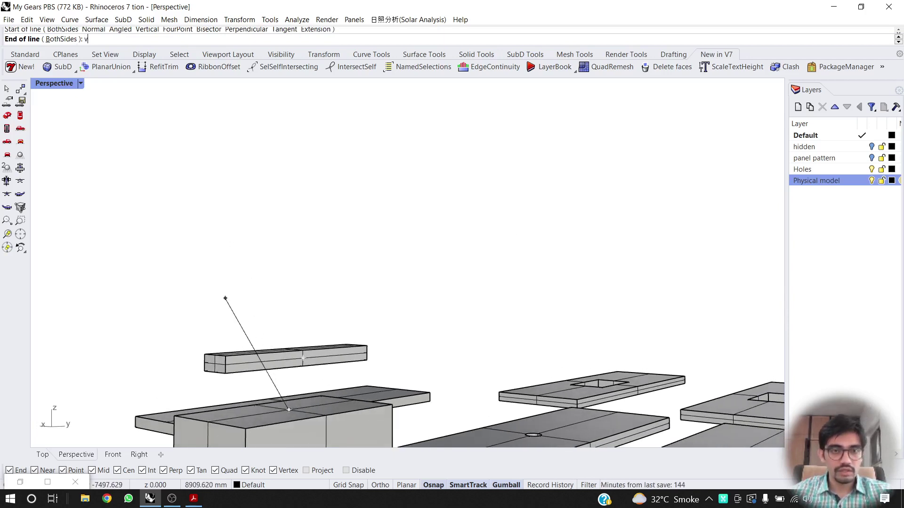
pyautogui.press('Return')
pyautogui.moveTo(322, 372); pyautogui.dragTo(325, 337, button='right')
pyautogui.click(247, 378)
pyautogui.click(297, 354)
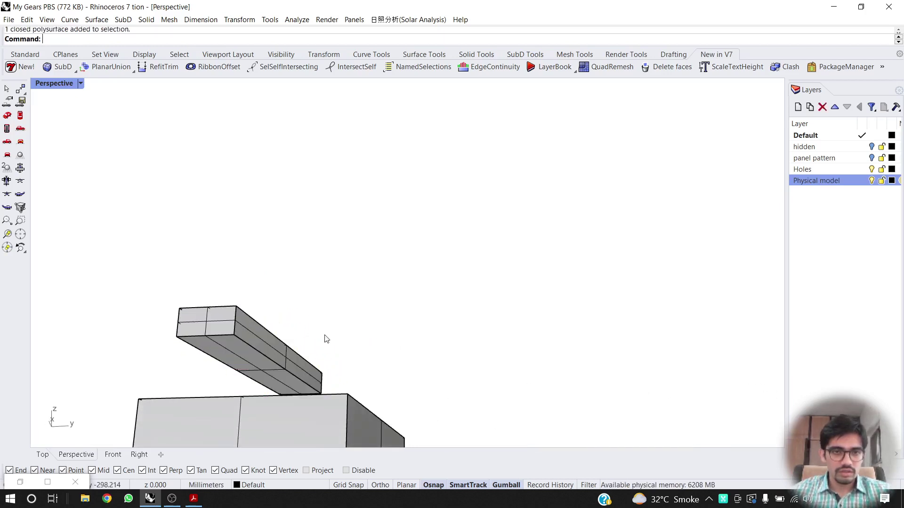
# Move the bar from the centre of its underside to the centre of the block's top face.
pyautogui.click(263, 368)
pyautogui.write('Move')
pyautogui.press('Return')
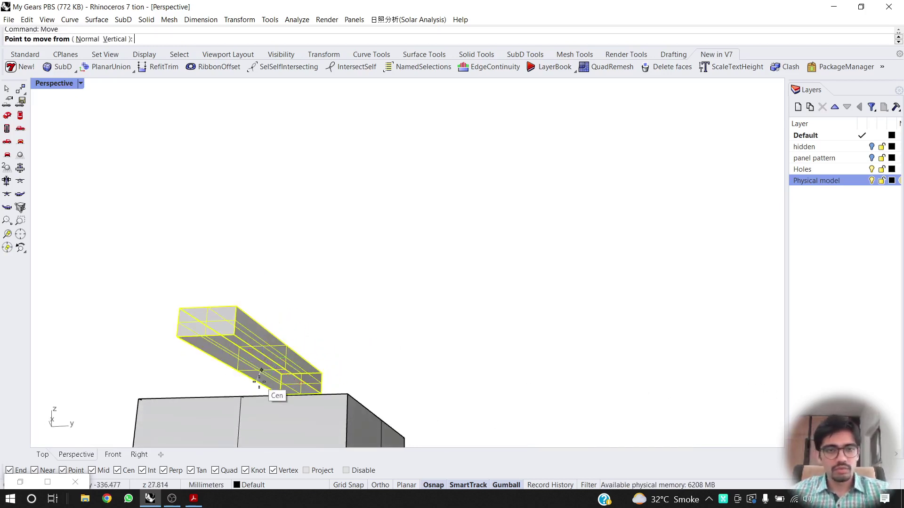
pyautogui.scroll(2, 263, 367)
pyautogui.moveTo(262, 368); pyautogui.dragTo(316, 322, button='right')
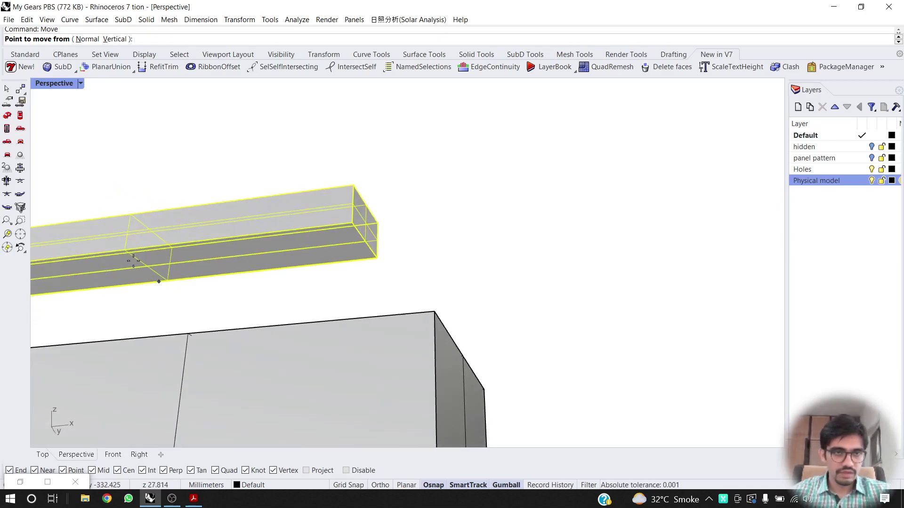
pyautogui.click(148, 281)
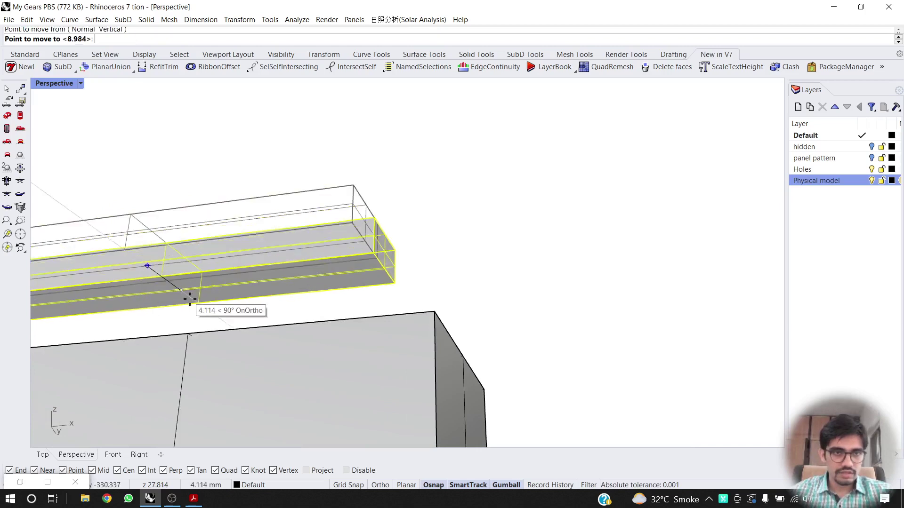
pyautogui.scroll(-3, 188, 298)
pyautogui.moveTo(182, 359); pyautogui.dragTo(202, 359, button='right')
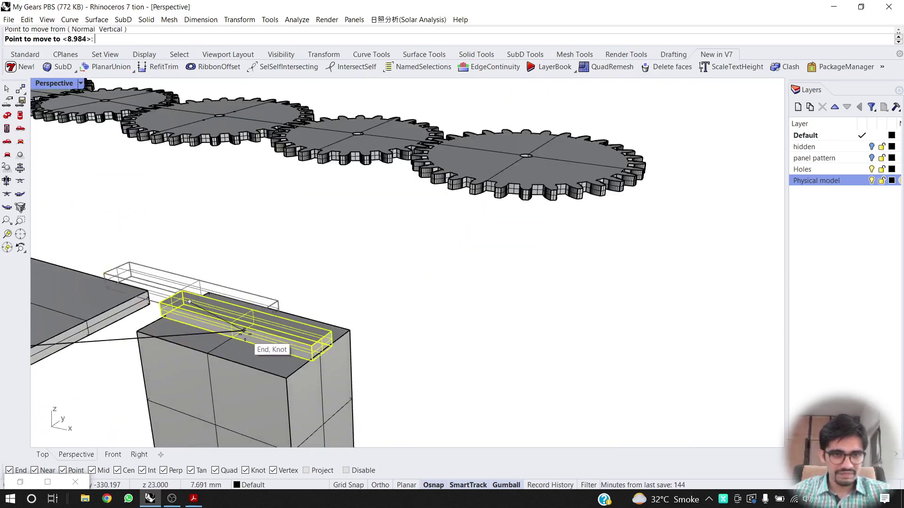
pyautogui.click(244, 331)
pyautogui.press('Escape')
# Delete the reference line and raise the bar vertically a little above the block's top face.
pyautogui.click(104, 342)
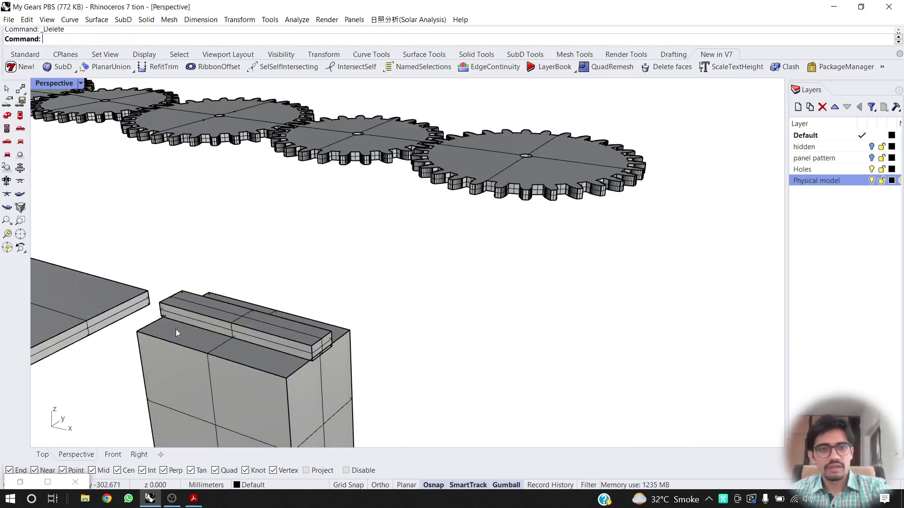
pyautogui.moveTo(176, 329); pyautogui.dragTo(236, 330, button='right')
pyautogui.click(235, 329)
pyautogui.moveTo(233, 312); pyautogui.dragTo(231, 287)
pyautogui.click(401, 323)
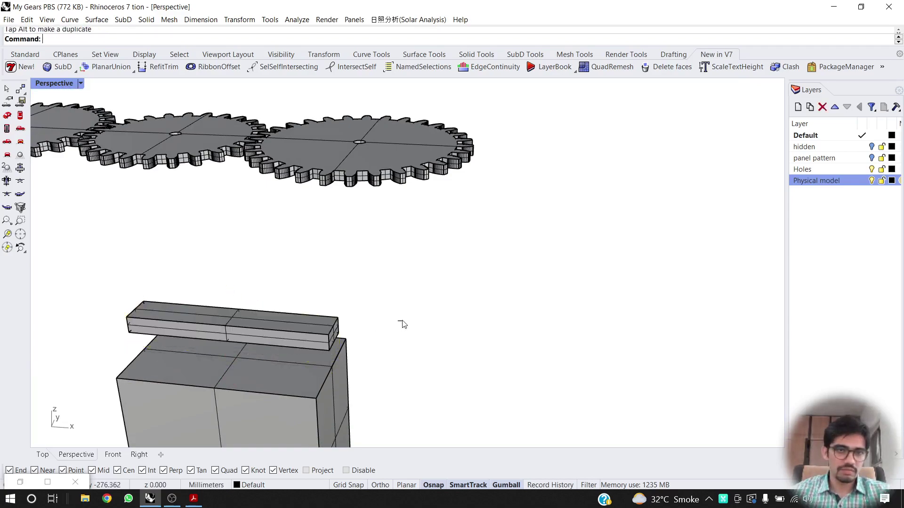
# Examine the block and bar together with the gear row, the plates and the frame.
pyautogui.moveTo(402, 323); pyautogui.dragTo(351, 236, button='right')
pyautogui.scroll(-2, 351, 325)
pyautogui.scroll(-5, 351, 324)
pyautogui.scroll(5, 299, 379)
pyautogui.scroll(-2, 277, 362)
pyautogui.moveTo(351, 235)
pyautogui.mouseDown(button='right')
pyautogui.moveTo(292, 345)
pyautogui.moveTo(298, 313)
pyautogui.moveTo(350, 226)
pyautogui.mouseUp(button='right')
pyautogui.scroll(7, 292, 345)
pyautogui.moveTo(350, 226); pyautogui.dragTo(301, 317, button='right')
pyautogui.scroll(-8, 353, 259)
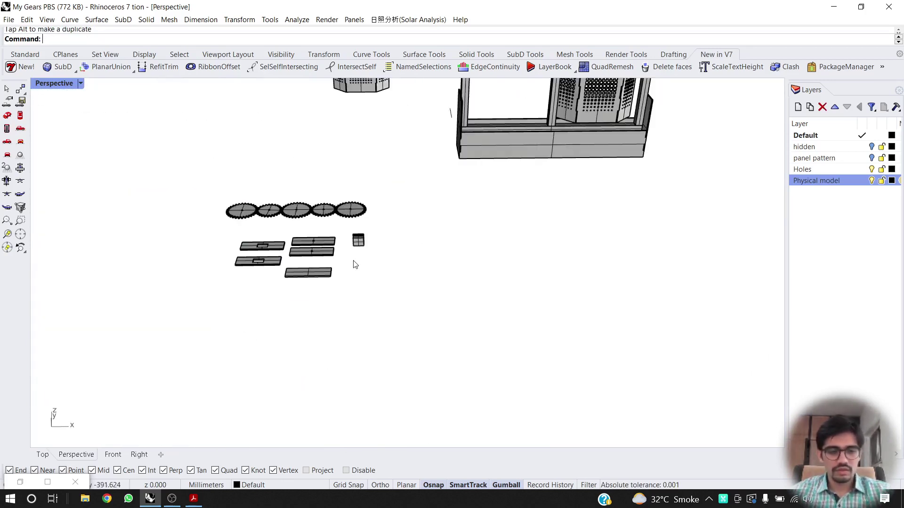
pyautogui.moveTo(354, 261)
pyautogui.mouseDown(button='right')
pyautogui.moveTo(359, 250)
pyautogui.moveTo(338, 268)
pyautogui.mouseUp(button='right')
pyautogui.scroll(8, 338, 268)
pyautogui.moveTo(282, 326); pyautogui.dragTo(303, 315, button='right')
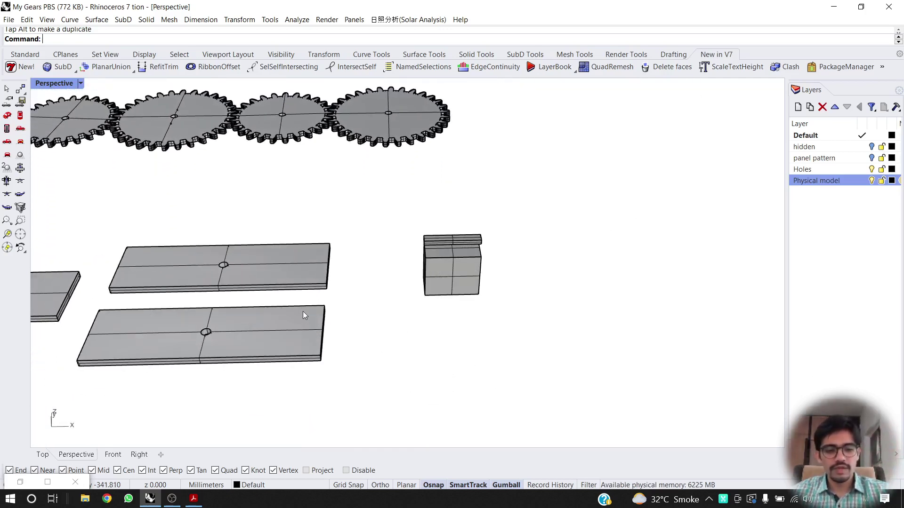
# Set a new camera target around the block and bar and inspect them up close.
pyautogui.write('Z')
pyautogui.press('Return')
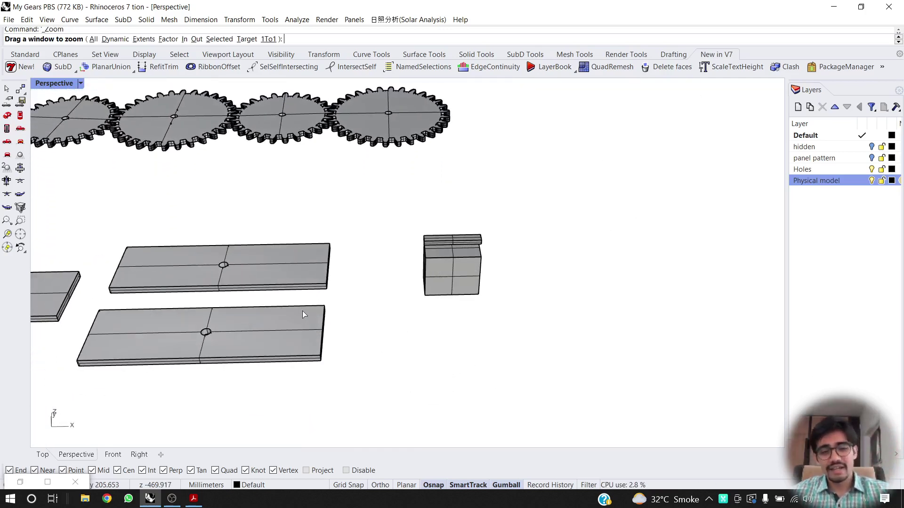
pyautogui.write('t')
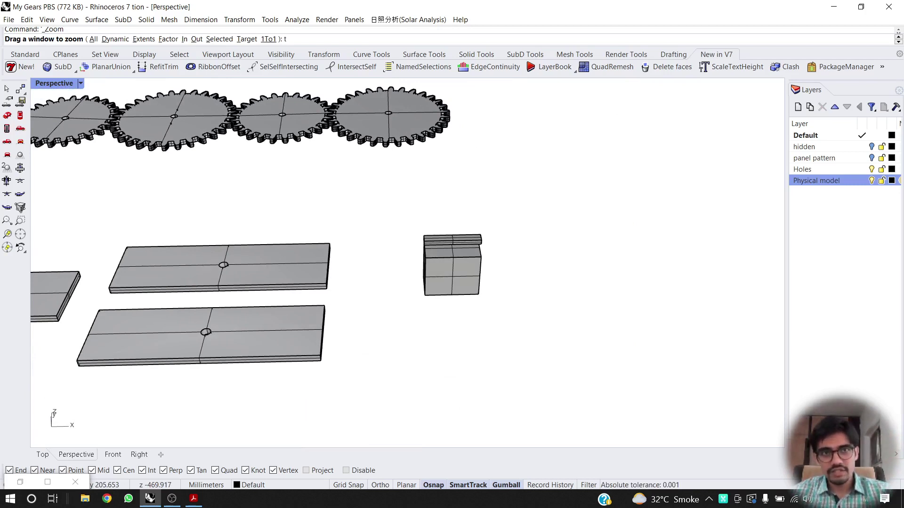
pyautogui.press('Return')
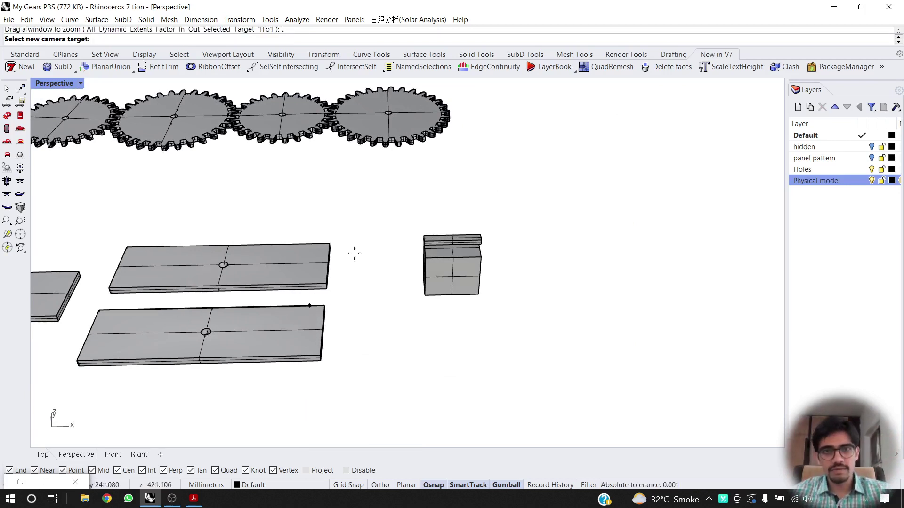
pyautogui.click(393, 194)
pyautogui.click(577, 278)
pyautogui.scroll(-7, 320, 245)
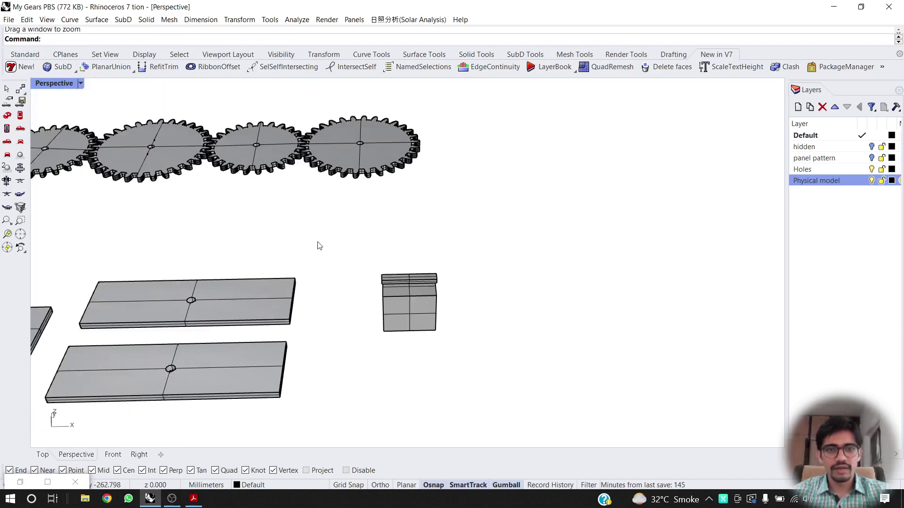
pyautogui.moveTo(320, 246); pyautogui.dragTo(231, 236, button='right')
pyautogui.scroll(-7, 287, 237)
pyautogui.scroll(8, 288, 238)
pyautogui.moveTo(290, 239); pyautogui.dragTo(358, 234, button='right')
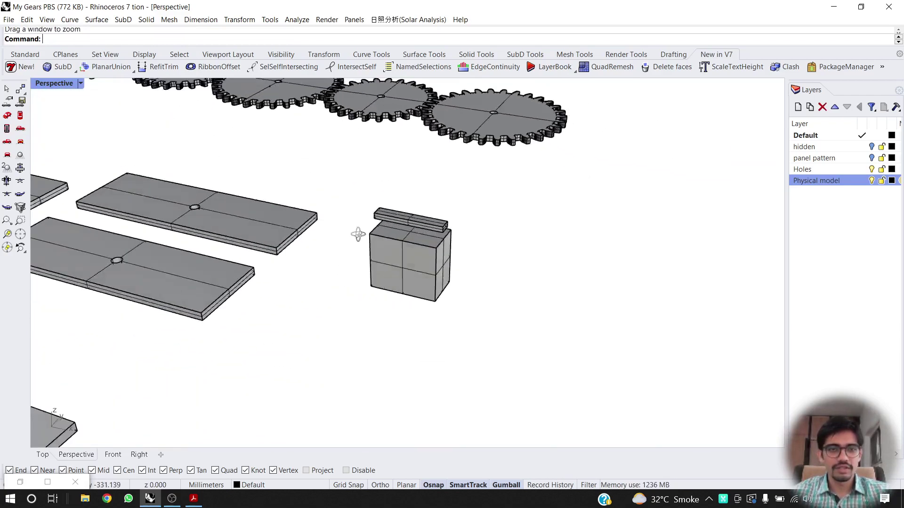
pyautogui.scroll(4, 383, 259)
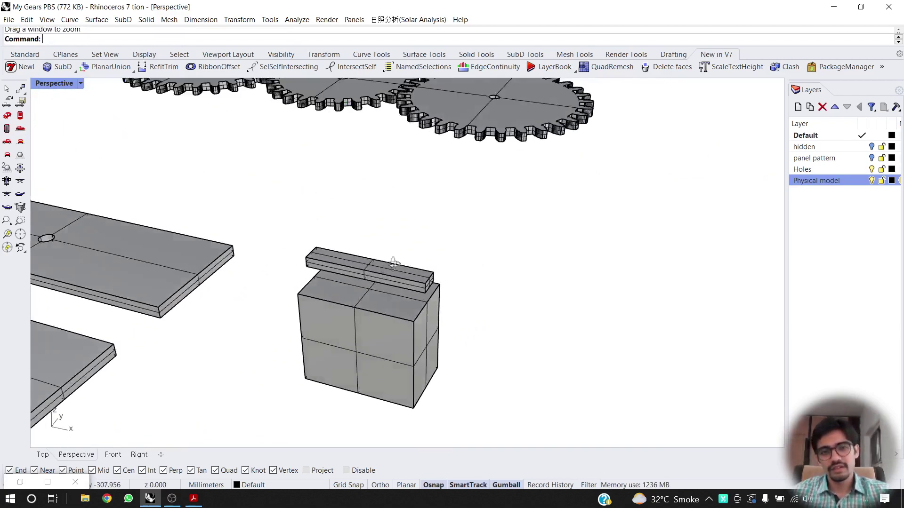
pyautogui.moveTo(394, 263)
pyautogui.mouseDown(button='right')
pyautogui.moveTo(459, 236)
pyautogui.moveTo(359, 311)
pyautogui.moveTo(378, 306)
pyautogui.moveTo(349, 311)
pyautogui.moveTo(346, 301)
pyautogui.moveTo(343, 337)
pyautogui.moveTo(403, 306)
pyautogui.moveTo(337, 295)
pyautogui.moveTo(258, 249)
pyautogui.moveTo(405, 254)
pyautogui.moveTo(530, 317)
pyautogui.moveTo(334, 281)
pyautogui.moveTo(400, 259)
pyautogui.mouseUp(button='right')
pyautogui.scroll(4, 363, 315)
pyautogui.write('Line')
pyautogui.press('Return')
pyautogui.press('Escape')
# Stretch the bar along its length so that it overhangs both ends of the block.
pyautogui.click(405, 256)
pyautogui.scroll(5, 359, 276)
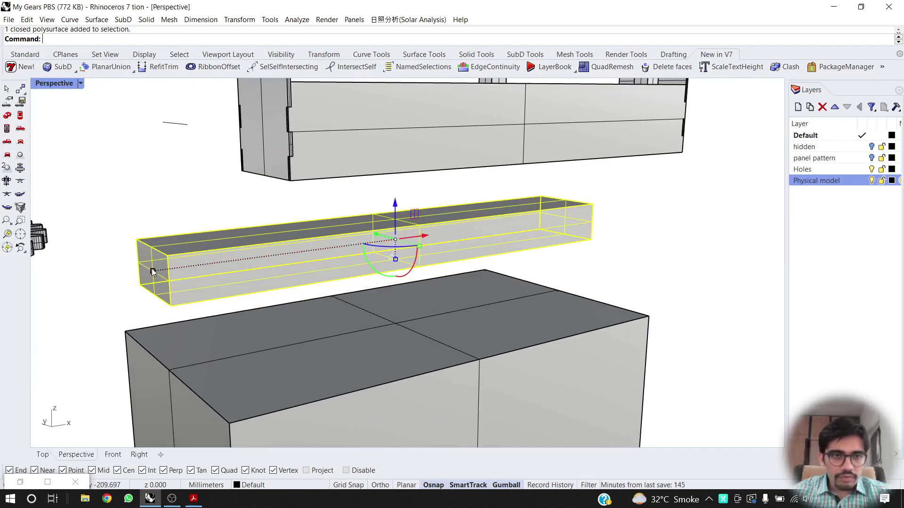
pyautogui.scroll(-3, 484, 256)
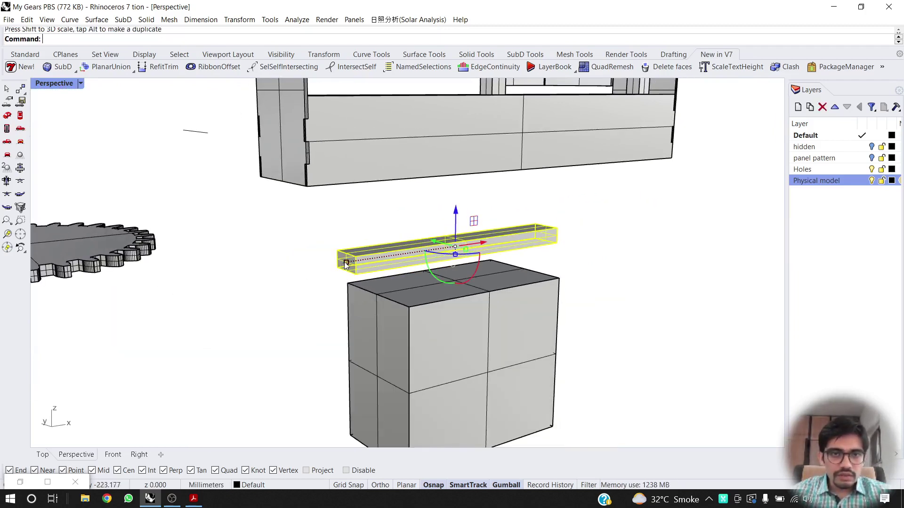
pyautogui.moveTo(346, 264); pyautogui.dragTo(310, 268)
pyautogui.click(619, 256)
# Look over the gear parts and set the perspective viewport's display mode to Rendered.
pyautogui.moveTo(620, 256); pyautogui.dragTo(456, 215, button='right')
pyautogui.scroll(-5, 502, 301)
pyautogui.moveTo(456, 214); pyautogui.dragTo(461, 331, button='right')
pyautogui.scroll(3, 458, 353)
pyautogui.keyDown('shift'); pyautogui.moveTo(457, 367); pyautogui.dragTo(456, 309, button='right'); pyautogui.keyUp('shift')
pyautogui.scroll(5, 414, 297)
pyautogui.scroll(-4, 419, 313)
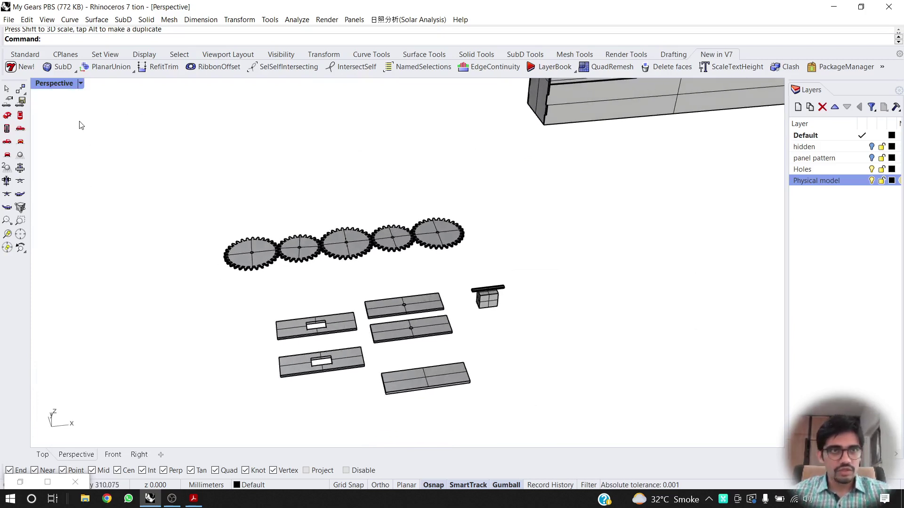
pyautogui.click(56, 83)
pyautogui.click(59, 143)
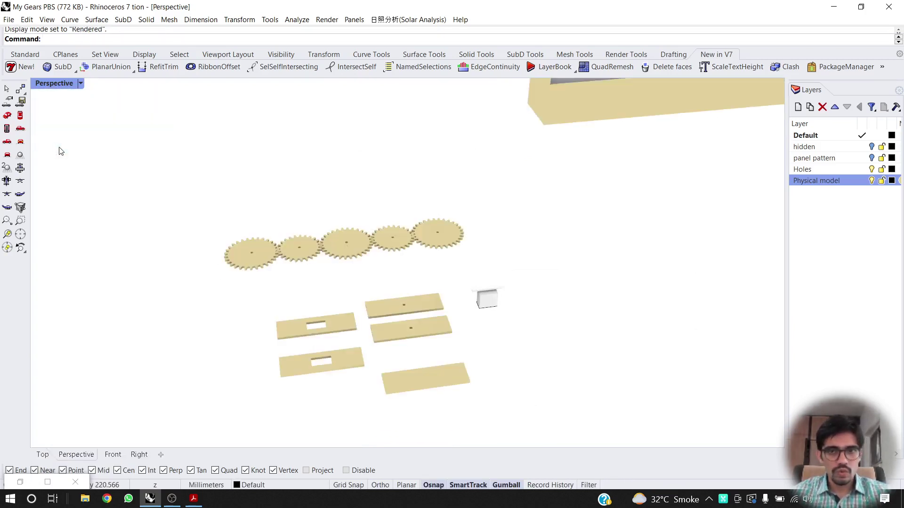
# Delete the leftover outline curve at the base of the block.
pyautogui.scroll(5, 498, 324)
pyautogui.click(498, 324)
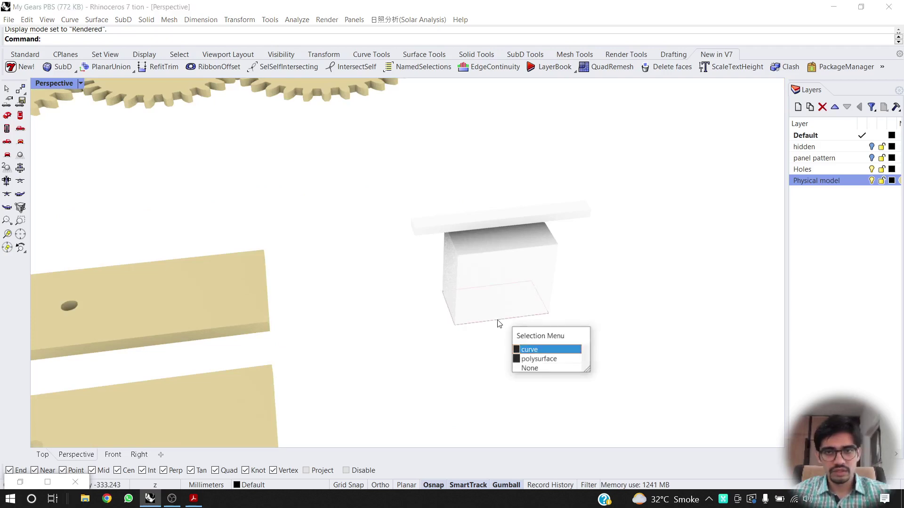
pyautogui.click(498, 325)
pyautogui.press('Delete')
# Create a new layer named Frame.
pyautogui.scroll(-10, 464, 298)
pyautogui.scroll(2, 507, 259)
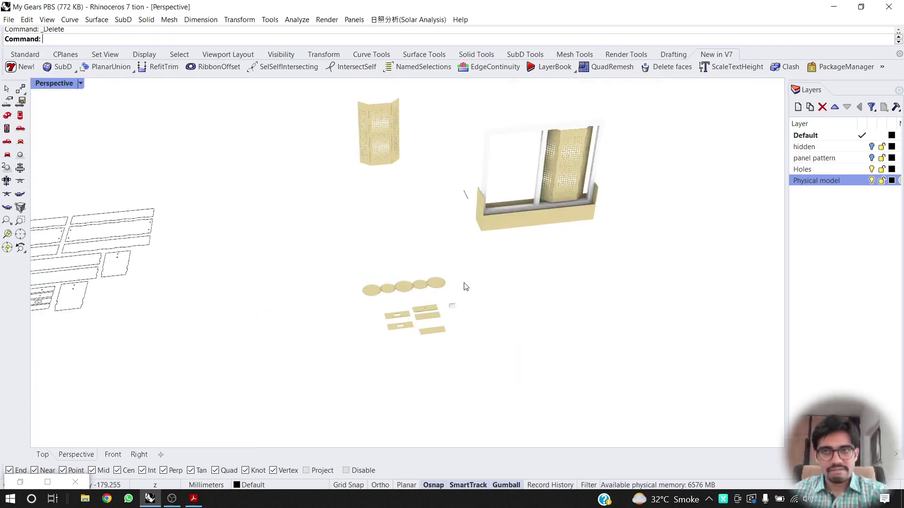
pyautogui.rightClick(827, 256)
pyautogui.click(839, 269)
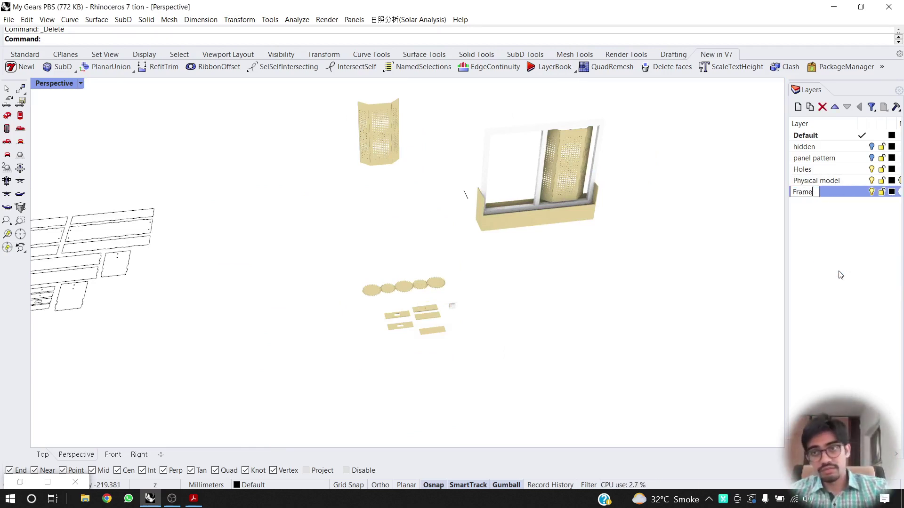
# Select the five bars of the panel support frame and assign them to the Frame layer.
pyautogui.click(530, 134)
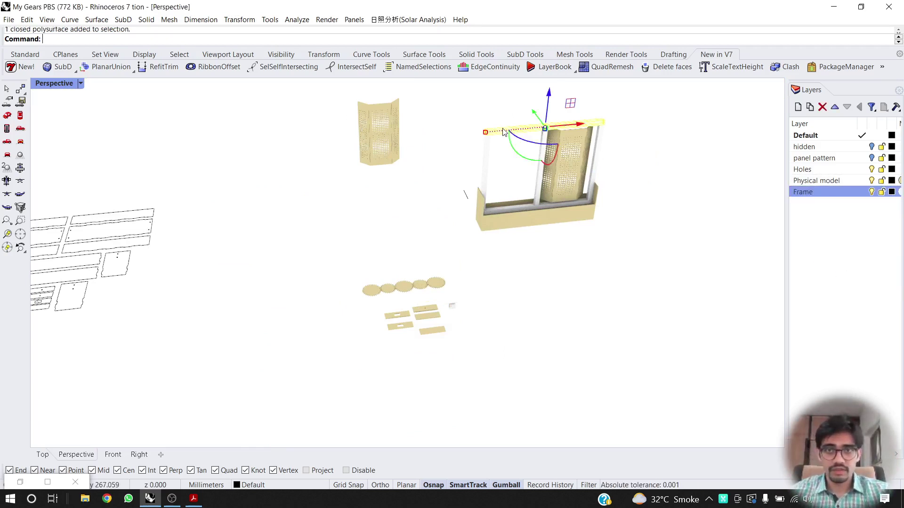
pyautogui.scroll(3, 546, 162)
pyautogui.keyDown('shift'); pyautogui.click(542, 183); pyautogui.keyUp('shift')
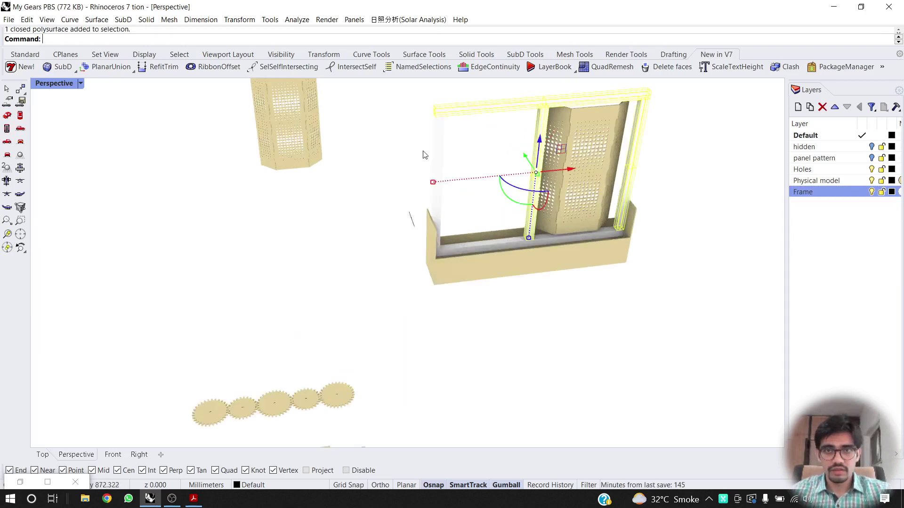
pyautogui.keyDown('shift'); pyautogui.click(479, 249); pyautogui.keyUp('shift')
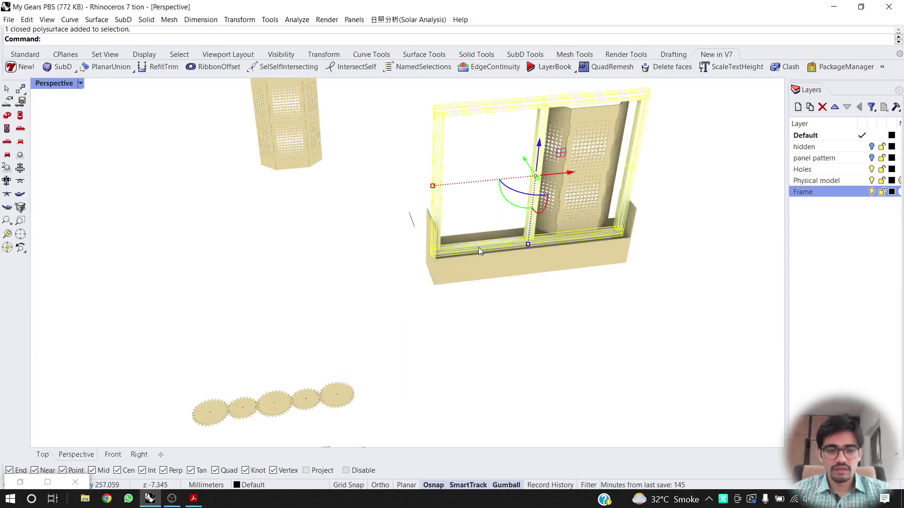
pyautogui.write('Properties')
pyautogui.press('Return')
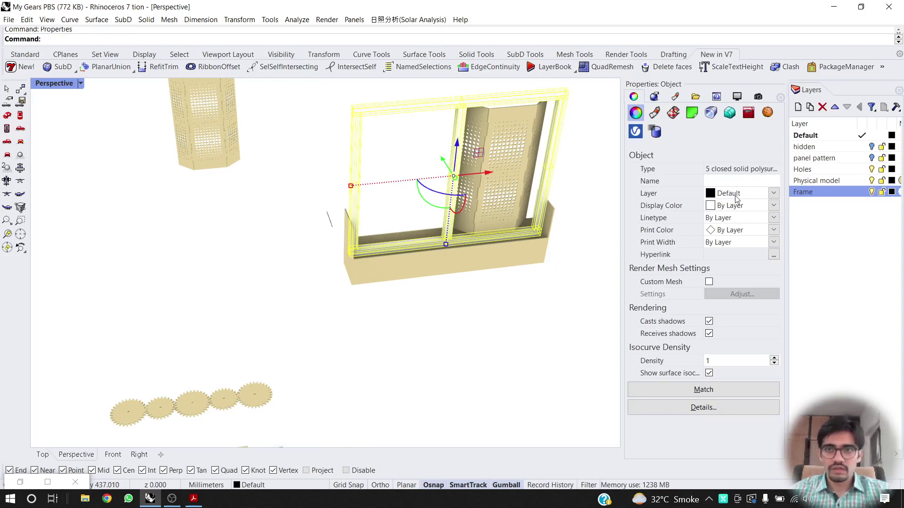
pyautogui.click(774, 194)
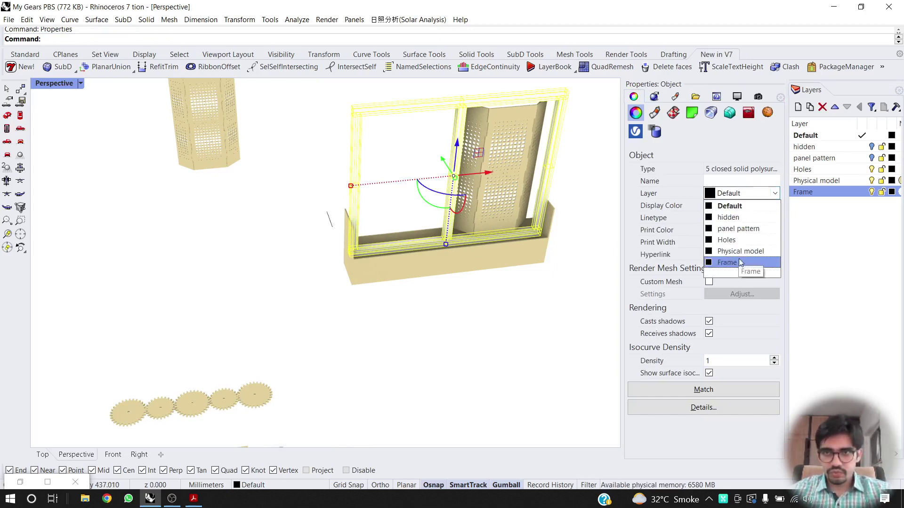
pyautogui.click(724, 267)
# Give the Frame layer a Plaster material in a pale warm grey.
pyautogui.click(900, 193)
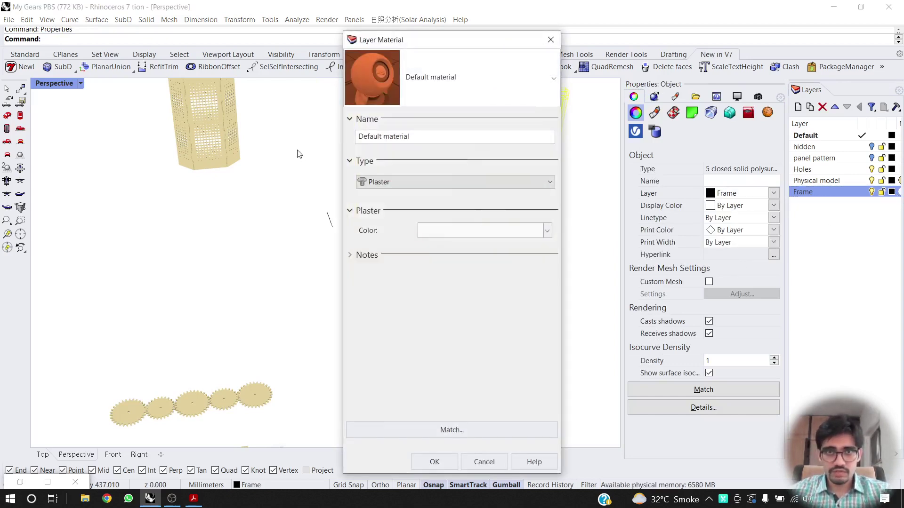
pyautogui.click(425, 182)
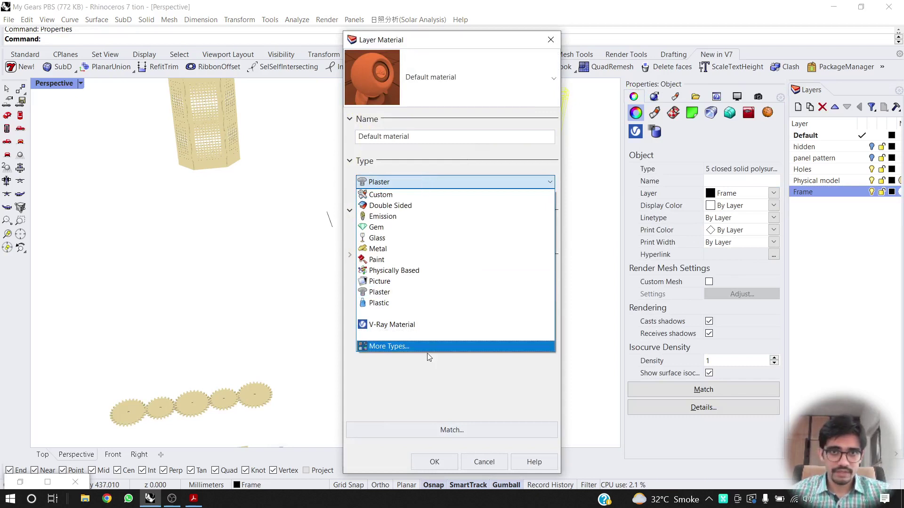
pyautogui.click(445, 292)
pyautogui.click(462, 234)
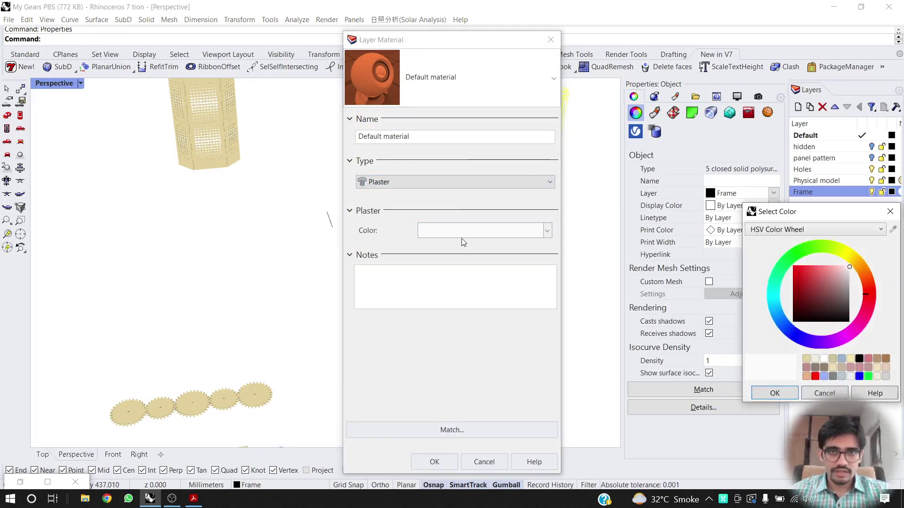
pyautogui.click(846, 274)
pyautogui.click(860, 265)
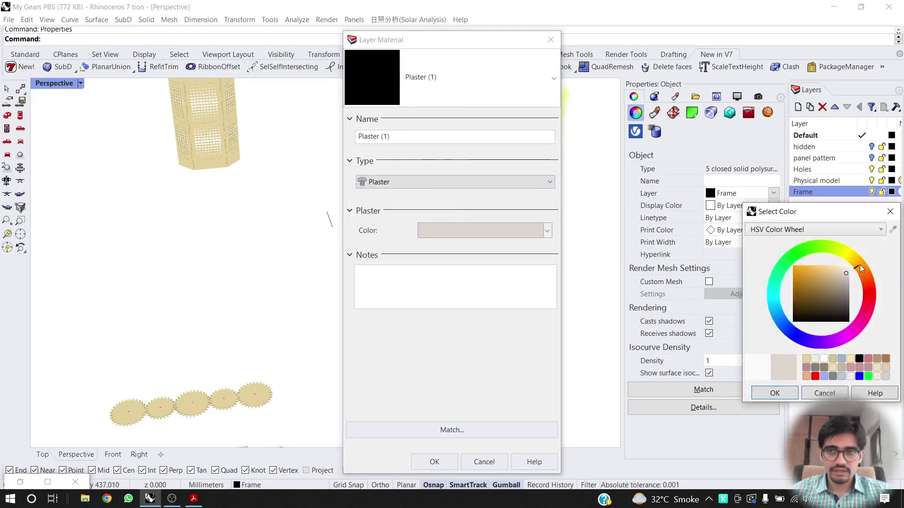
pyautogui.click(788, 391)
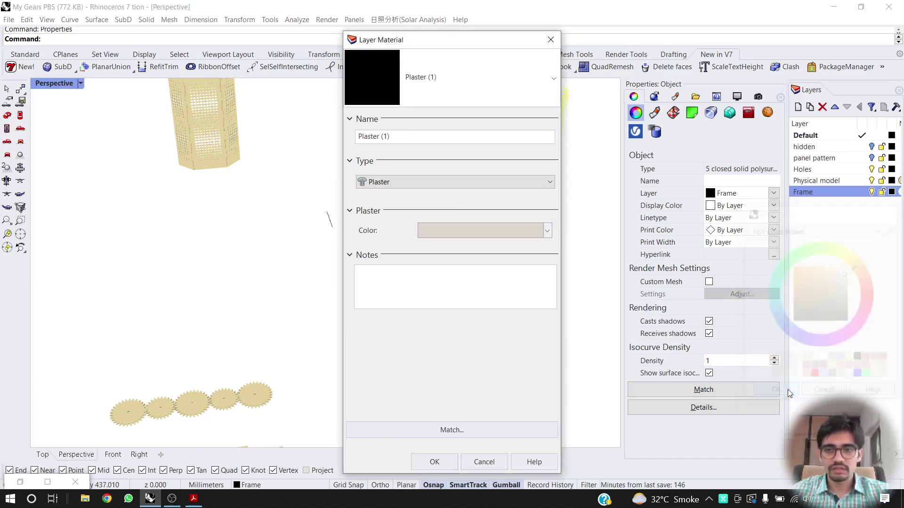
pyautogui.click(434, 462)
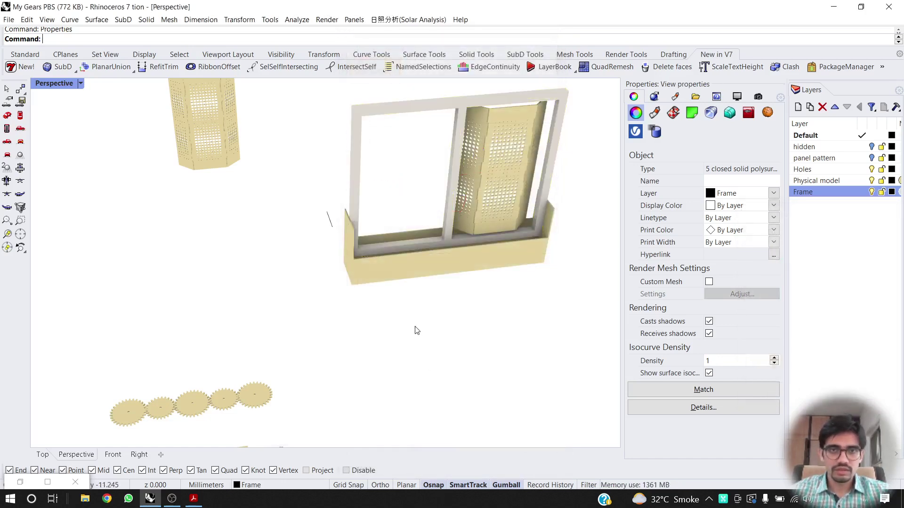
pyautogui.press('Escape')
# Move the long front board of the base box forward, clear of the frame assembly.
pyautogui.moveTo(440, 262); pyautogui.dragTo(393, 287, button='right')
pyautogui.scroll(4, 349, 264)
pyautogui.click(352, 275)
pyautogui.click(363, 332)
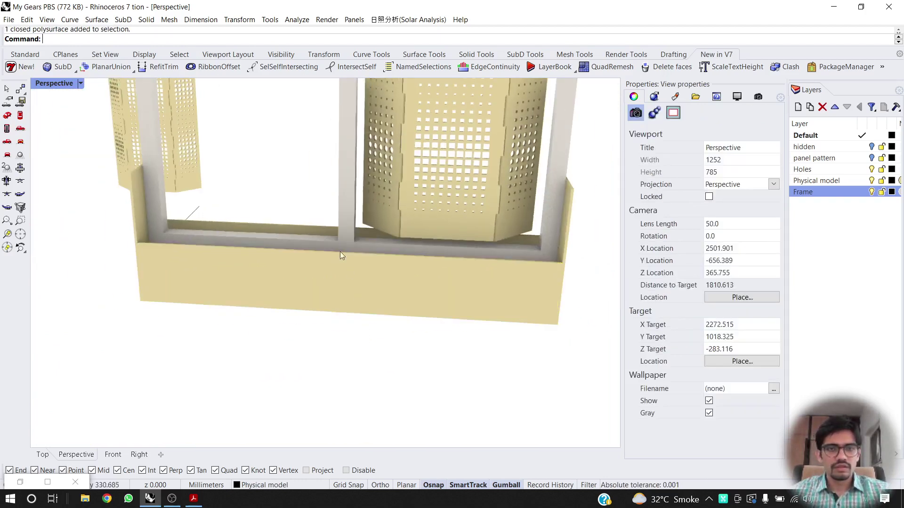
pyautogui.scroll(-9, 339, 252)
pyautogui.moveTo(325, 261); pyautogui.dragTo(396, 277, button='right')
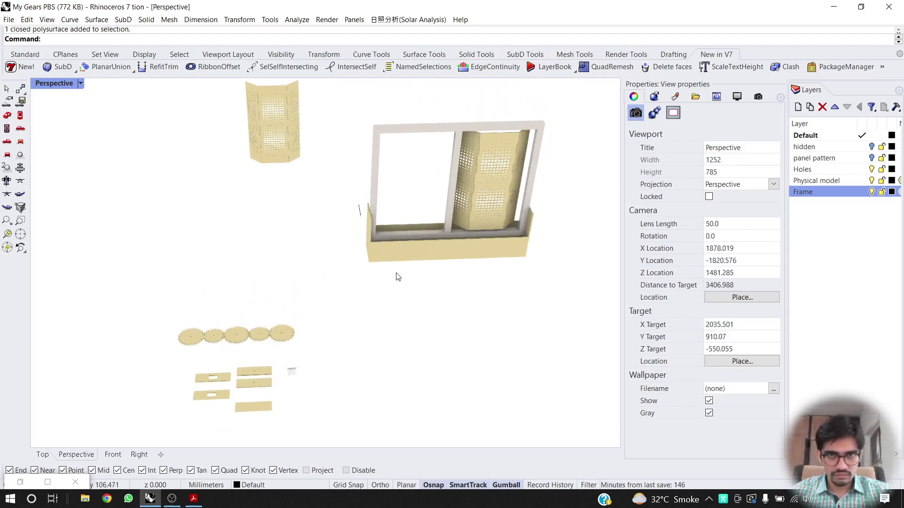
pyautogui.click(408, 257)
pyautogui.moveTo(442, 230); pyautogui.dragTo(453, 299)
pyautogui.click(379, 288)
# Delete the stray open curve beside the outer end of the frame assembly.
pyautogui.scroll(3, 443, 269)
pyautogui.moveTo(442, 268); pyautogui.dragTo(410, 254, button='right')
pyautogui.scroll(2, 311, 251)
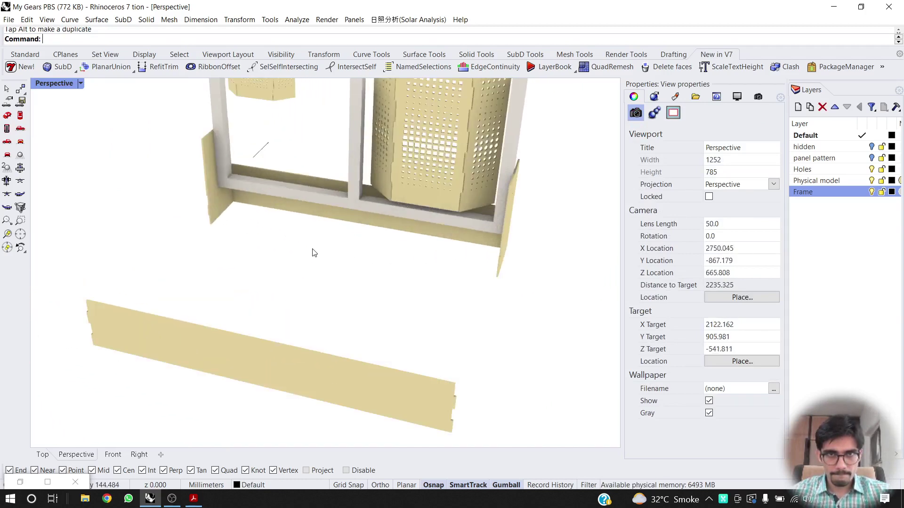
pyautogui.moveTo(312, 249); pyautogui.dragTo(337, 259, button='right')
pyautogui.scroll(-6, 338, 259)
pyautogui.moveTo(287, 217); pyautogui.dragTo(346, 221, button='right')
pyautogui.click(350, 223)
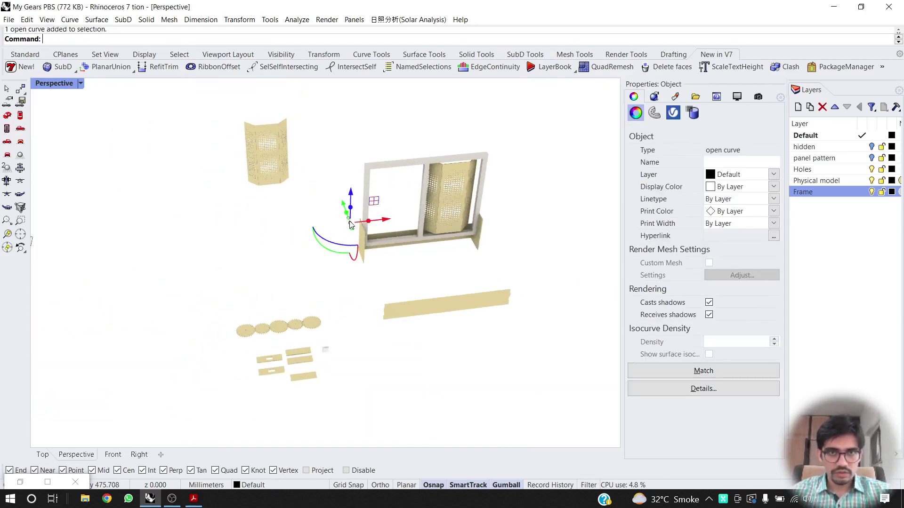
pyautogui.moveTo(299, 244); pyautogui.dragTo(246, 246, button='right')
# Create a layer named Base and draw a large rectangular ground plane beneath all the model parts.
pyautogui.rightClick(827, 226)
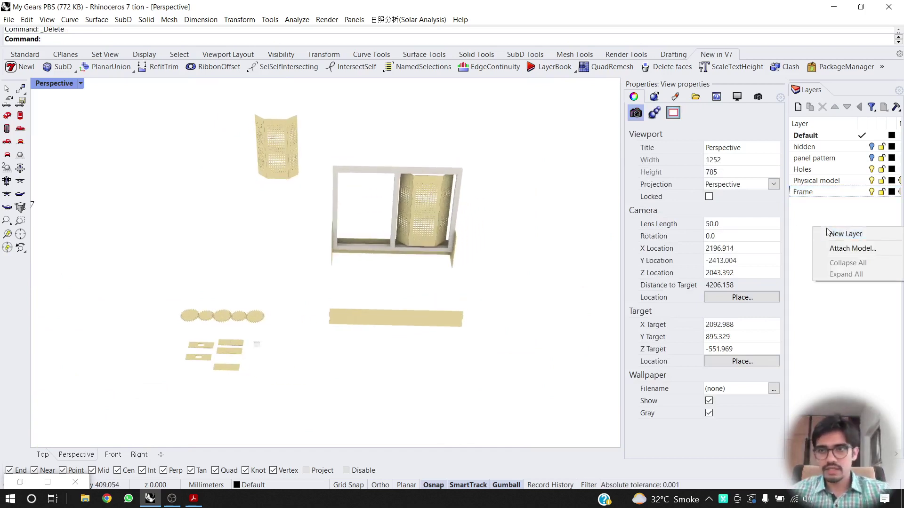
pyautogui.click(830, 234)
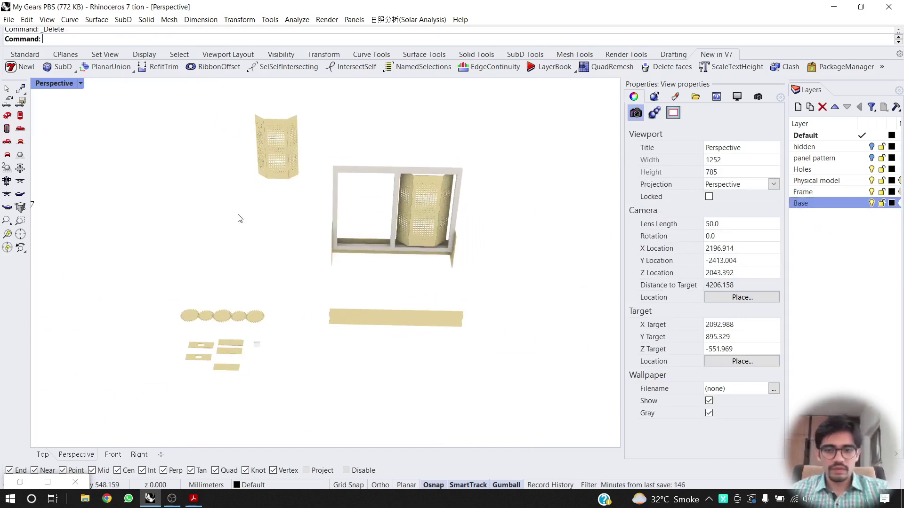
pyautogui.write('Plane')
pyautogui.press('Return')
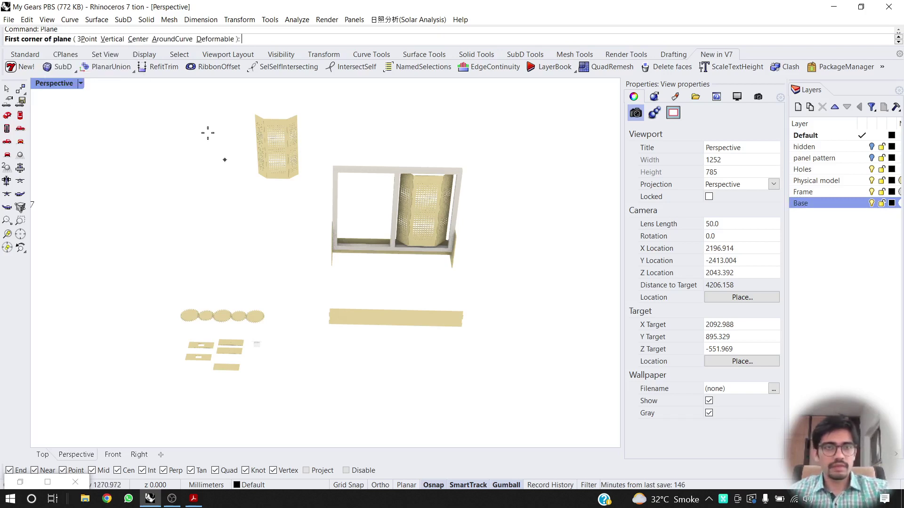
pyautogui.click(121, 121)
pyautogui.scroll(-3, 353, 273)
pyautogui.click(541, 379)
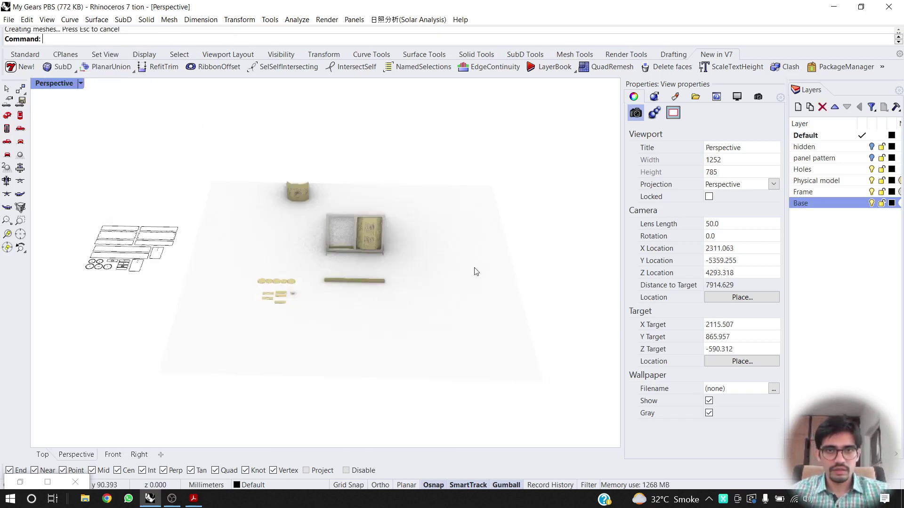
# Assign the ground plane to the Base layer.
pyautogui.click(447, 271)
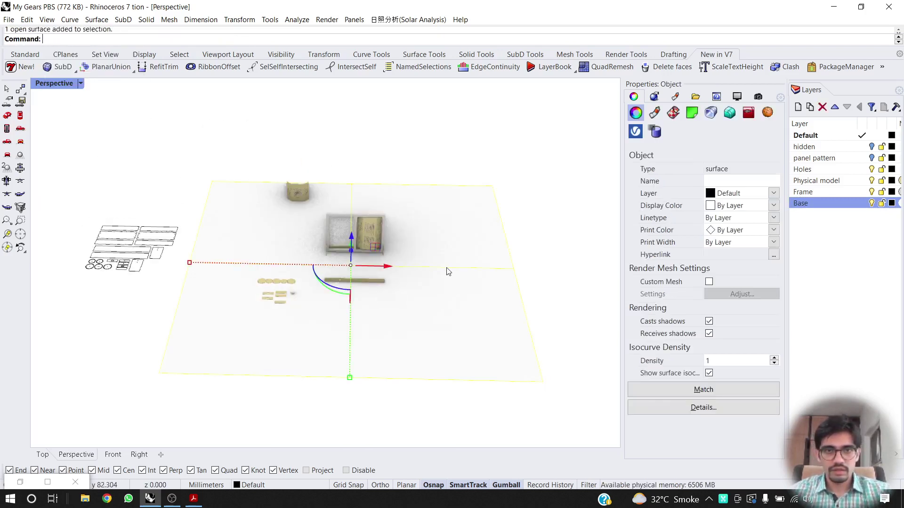
pyautogui.click(774, 194)
pyautogui.click(738, 264)
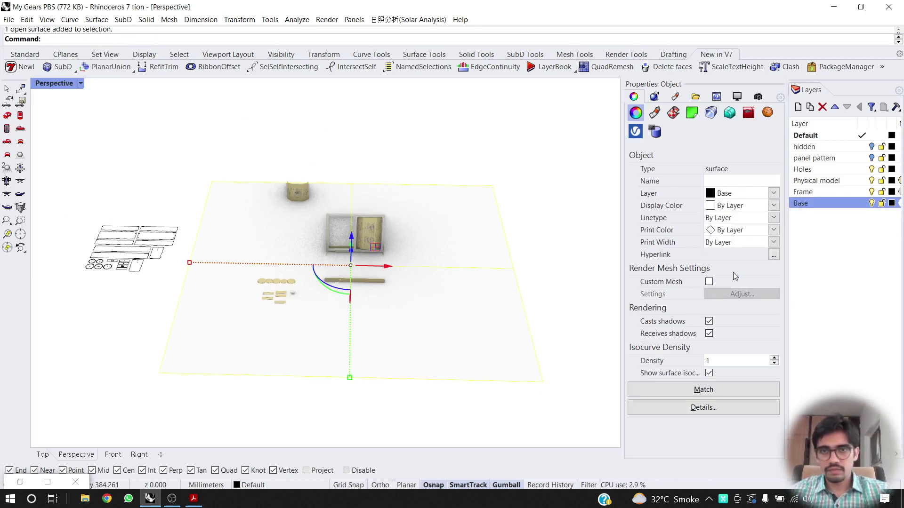
pyautogui.click(433, 168)
pyautogui.scroll(6, 323, 273)
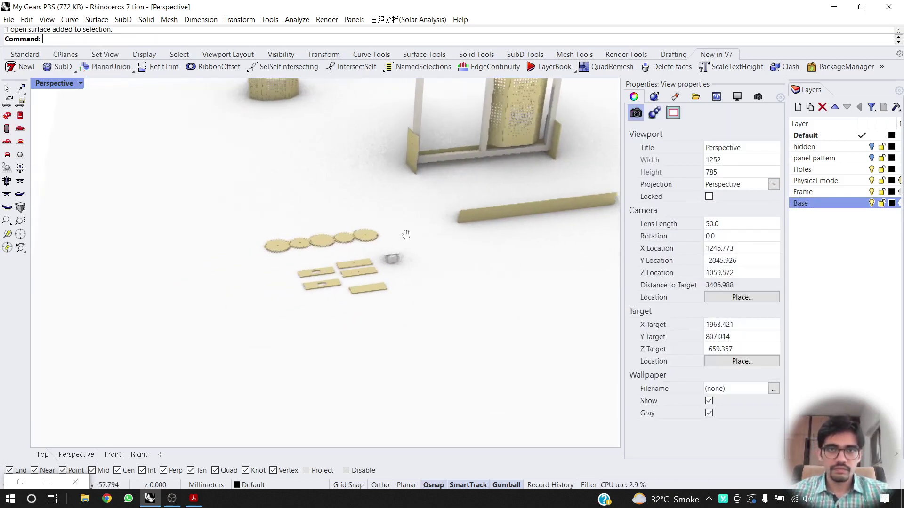
pyautogui.scroll(5, 354, 232)
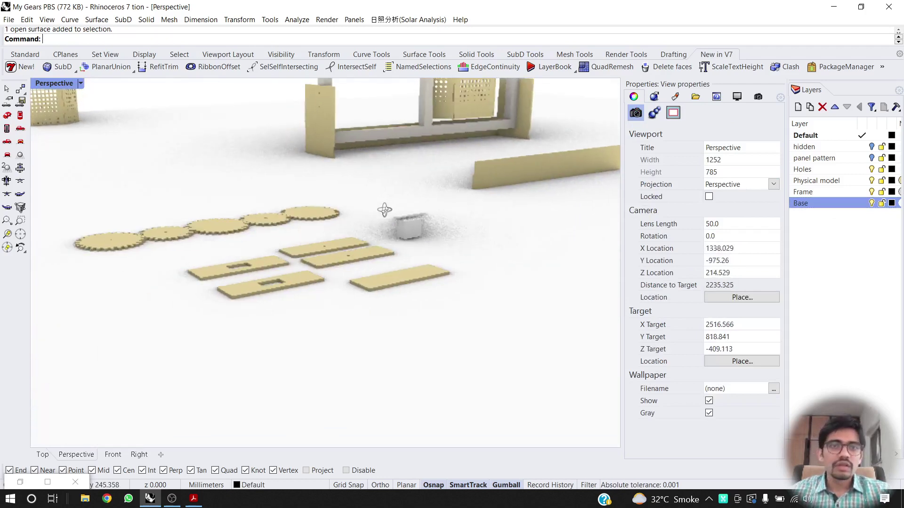
pyautogui.moveTo(373, 221); pyautogui.dragTo(379, 228, button='right')
pyautogui.moveTo(367, 195); pyautogui.dragTo(327, 241, button='right')
pyautogui.scroll(-5, 328, 241)
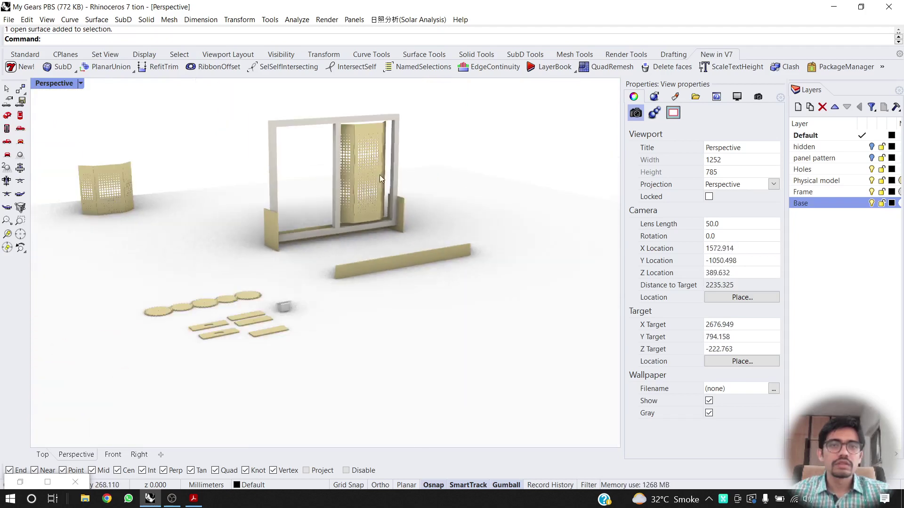
pyautogui.moveTo(430, 102); pyautogui.dragTo(224, 177)
pyautogui.scroll(4, 323, 222)
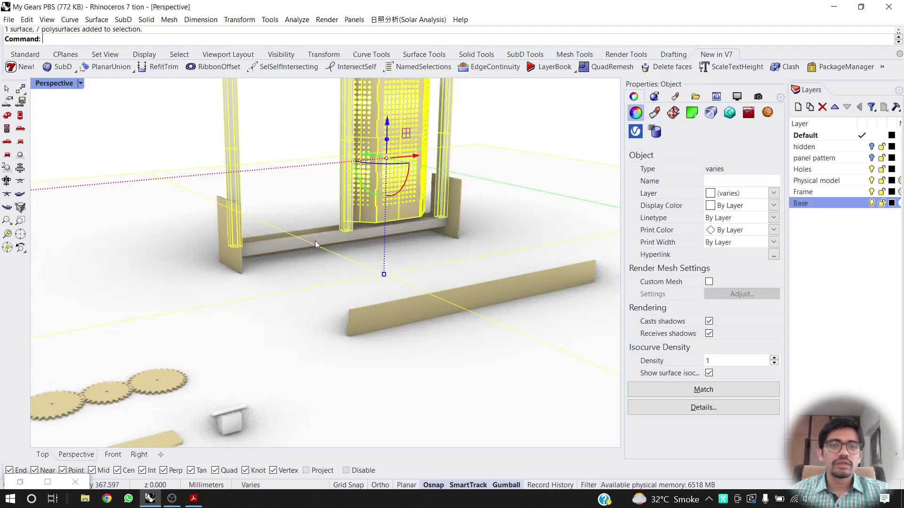
pyautogui.scroll(-6, 341, 253)
pyautogui.moveTo(358, 173); pyautogui.dragTo(366, 147, button='right')
pyautogui.scroll(2, 377, 132)
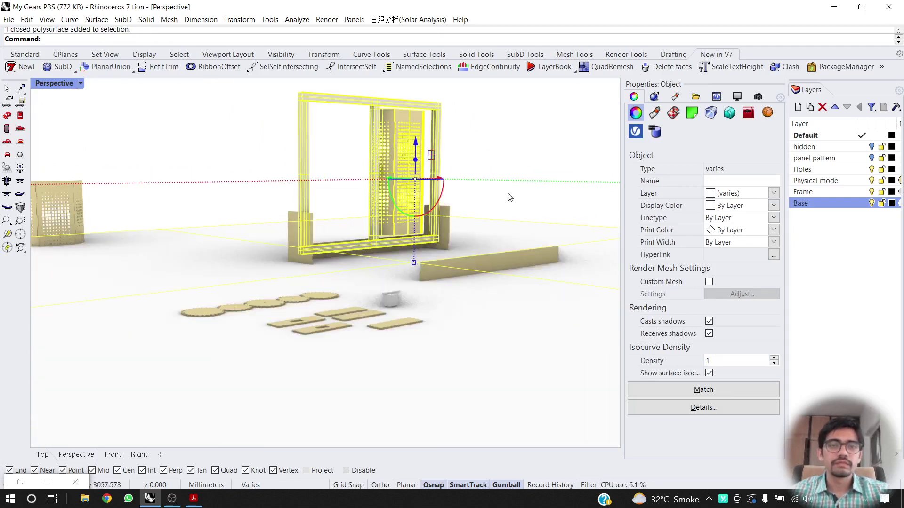
pyautogui.click(533, 155)
# Select all the frame bars with the mounted perforated panel and raise them slightly above the base box.
pyautogui.scroll(2, 395, 265)
pyautogui.moveTo(394, 263); pyautogui.dragTo(386, 256, button='right')
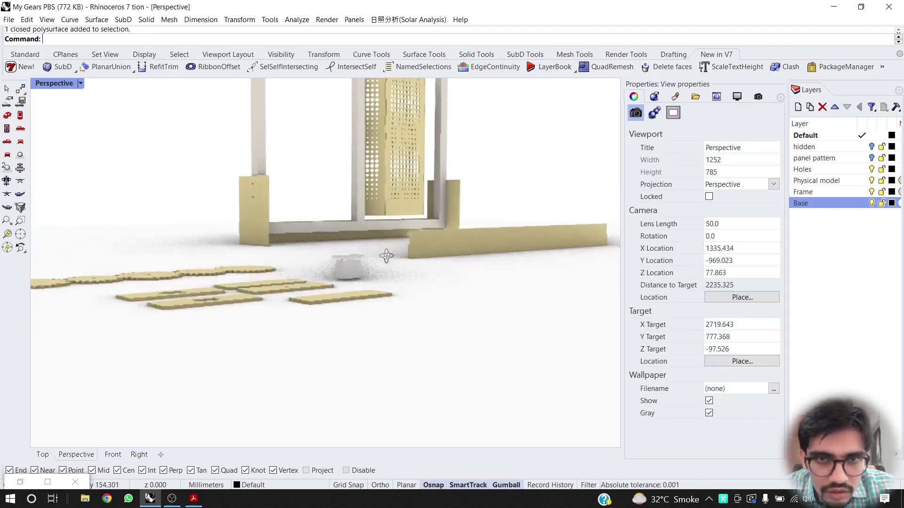
pyautogui.scroll(-5, 386, 256)
pyautogui.moveTo(445, 111); pyautogui.dragTo(278, 179)
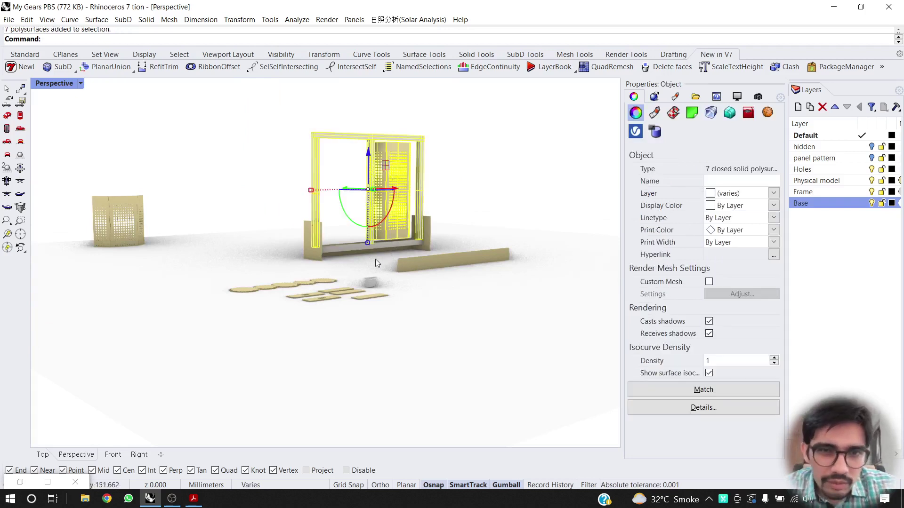
pyautogui.scroll(2, 376, 262)
pyautogui.click(347, 251)
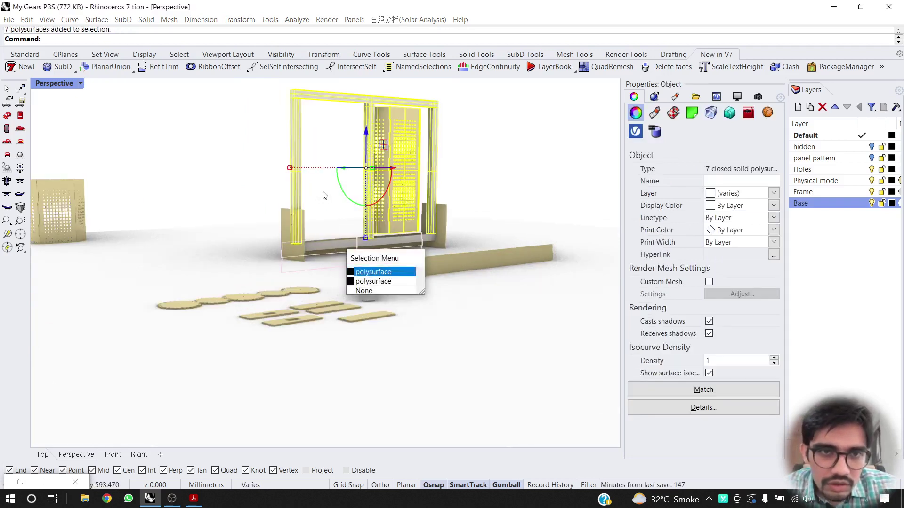
pyautogui.press('Escape')
pyautogui.moveTo(436, 94); pyautogui.dragTo(366, 124)
pyautogui.keyDown('shift'); pyautogui.click(335, 245); pyautogui.keyUp('shift')
pyautogui.click(510, 210)
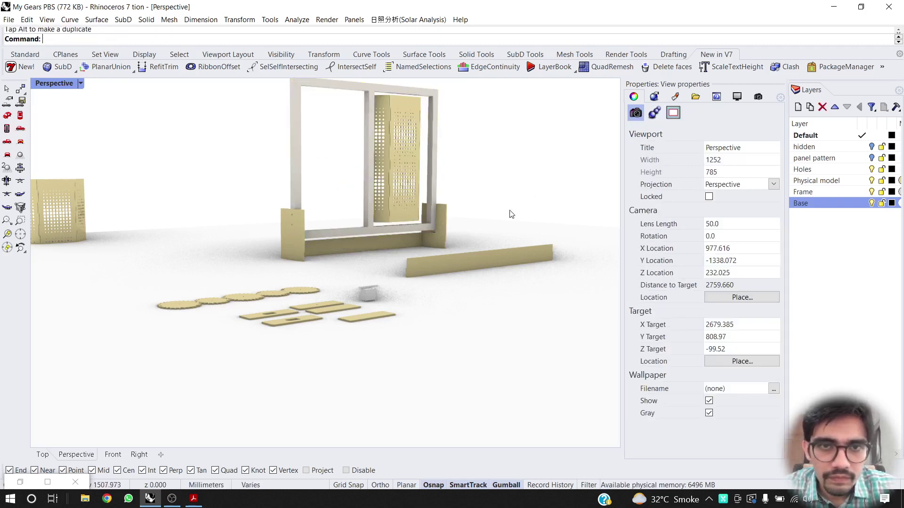
# Delete the short stray line beneath the frame's lower corner, near the end board of the base box.
pyautogui.moveTo(404, 270); pyautogui.dragTo(426, 224, button='right')
pyautogui.scroll(8, 425, 239)
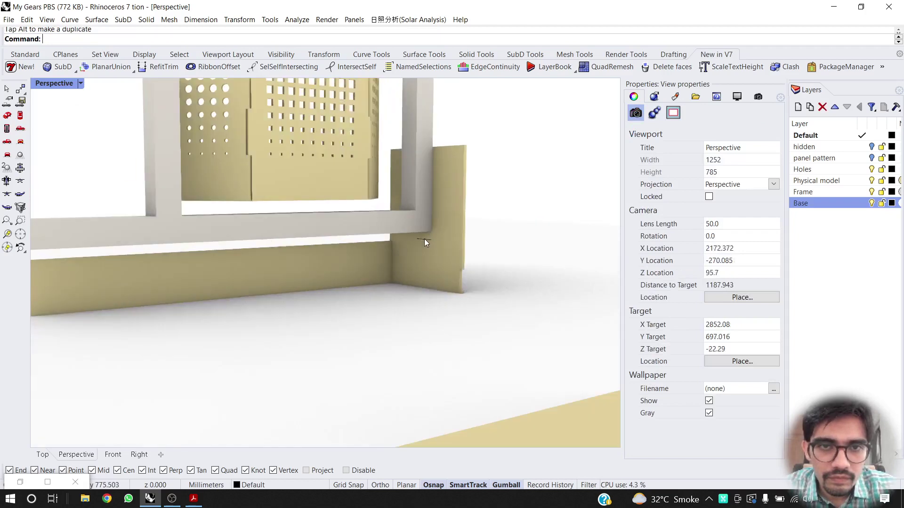
pyautogui.click(425, 238)
pyautogui.click(447, 267)
pyautogui.press('Delete')
pyautogui.scroll(-8, 441, 207)
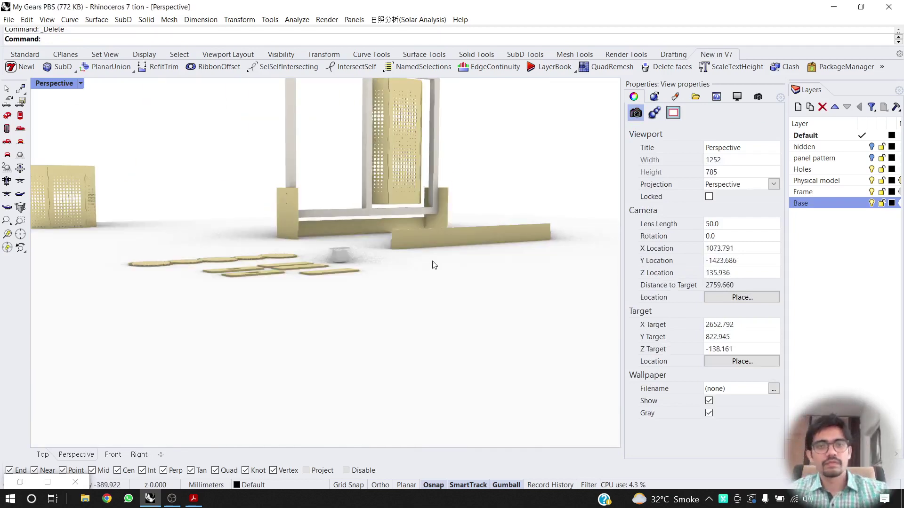
pyautogui.scroll(5, 431, 265)
pyautogui.click(495, 281)
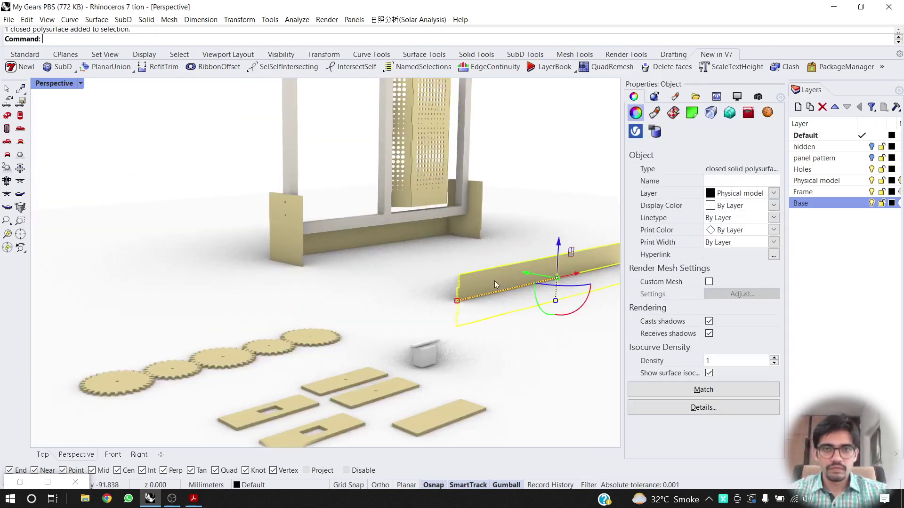
pyautogui.moveTo(436, 268)
pyautogui.mouseDown(button='right')
pyautogui.moveTo(416, 282)
pyautogui.moveTo(424, 278)
pyautogui.mouseUp(button='right')
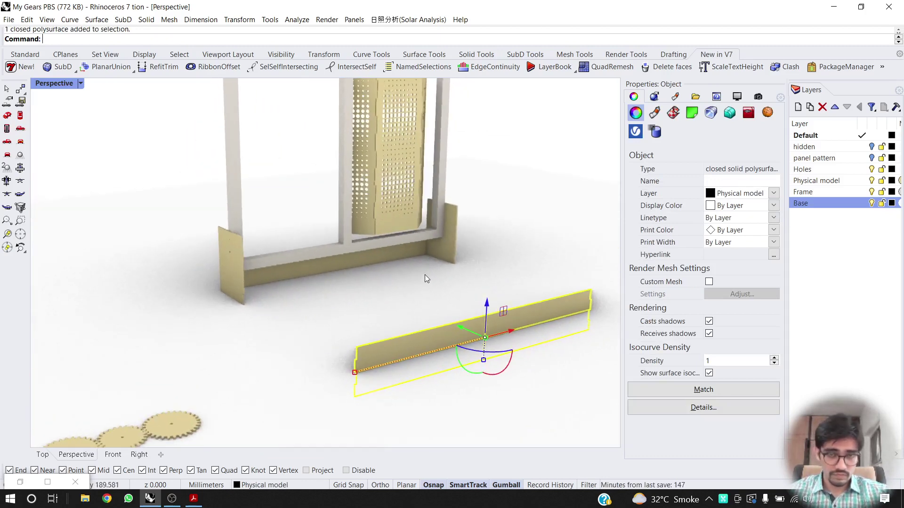
pyautogui.moveTo(271, 323); pyautogui.dragTo(333, 293, button='right')
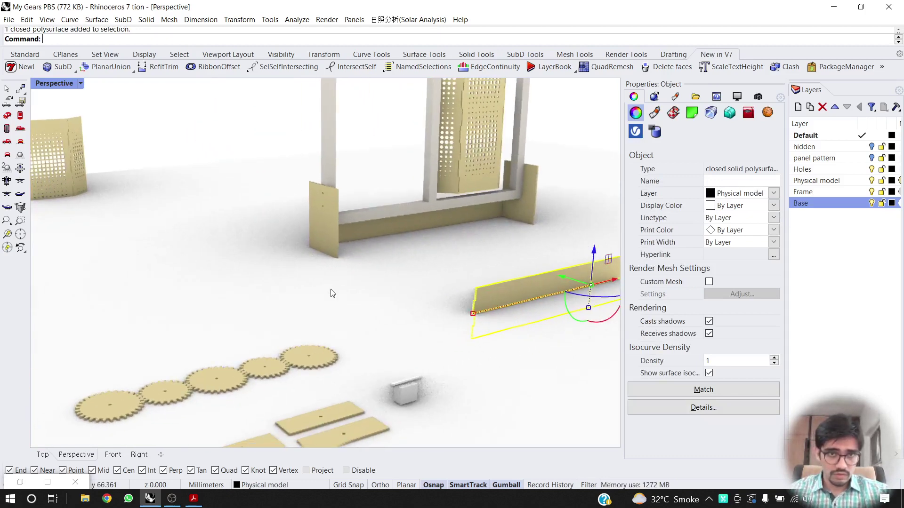
pyautogui.click(304, 354)
pyautogui.keyDown('shift'); pyautogui.click(254, 368); pyautogui.keyUp('shift')
pyautogui.keyDown('shift'); pyautogui.click(233, 378); pyautogui.keyUp('shift')
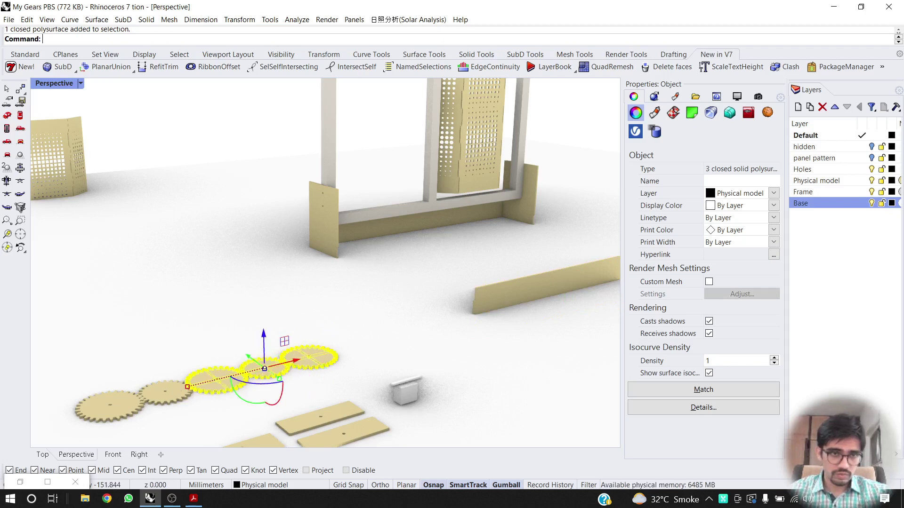
pyautogui.keyDown('shift'); pyautogui.click(168, 394); pyautogui.keyUp('shift')
pyautogui.keyDown('shift'); pyautogui.click(109, 414); pyautogui.keyUp('shift')
pyautogui.write('Grou')
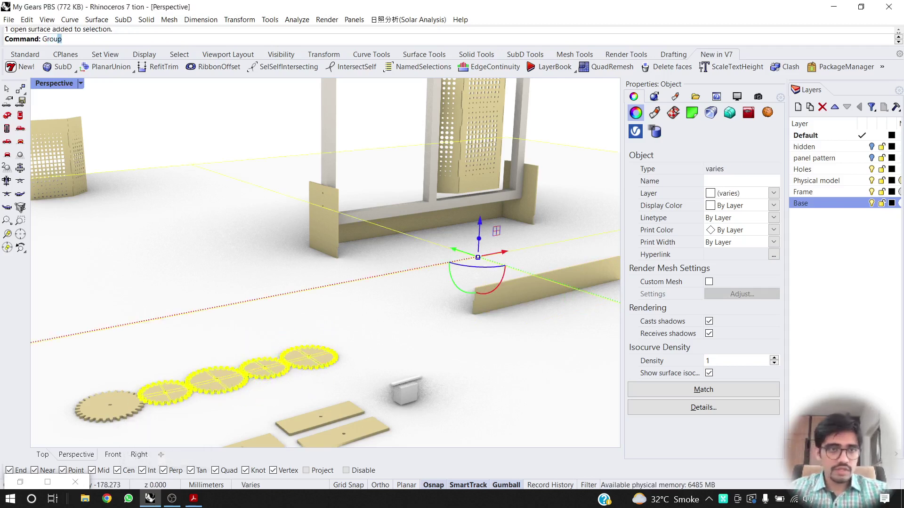
pyautogui.press('Escape')
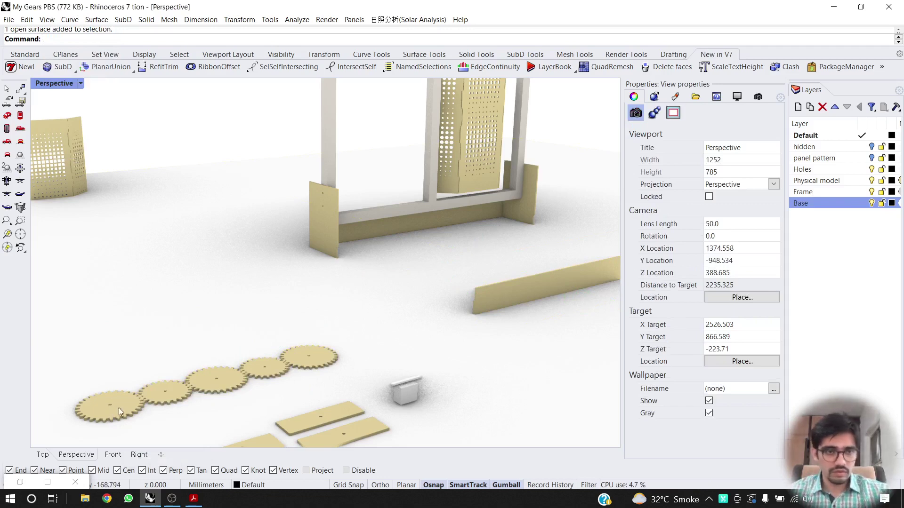
pyautogui.click(139, 403)
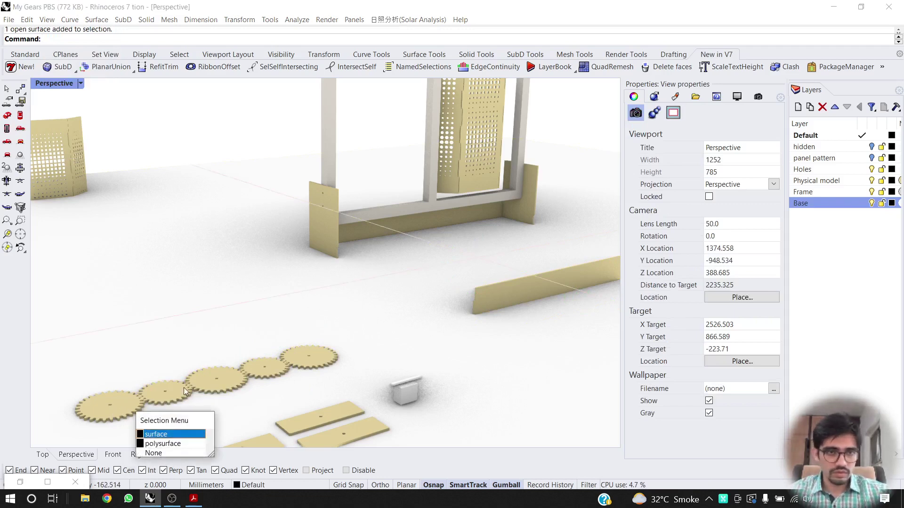
pyautogui.click(170, 434)
pyautogui.press('Escape')
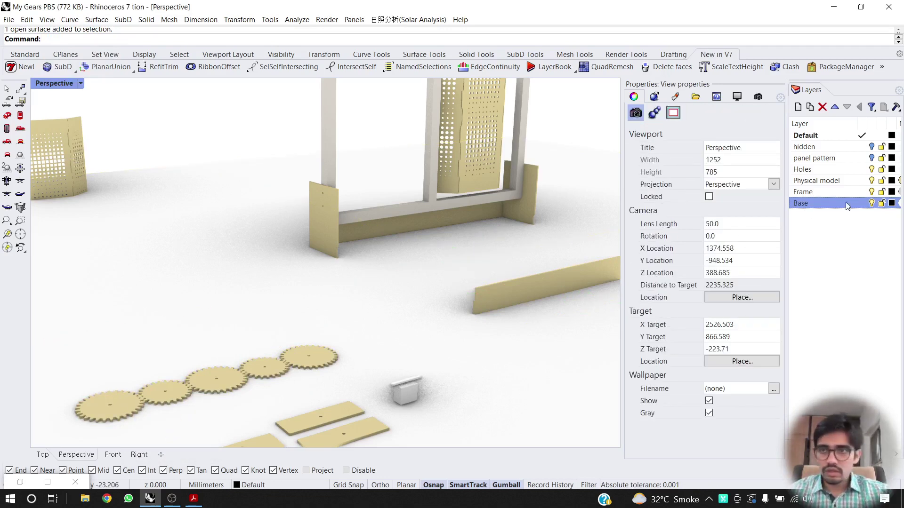
# Hide the Base layer and move the row of five gears over beside the frame's base box.
pyautogui.click(872, 204)
pyautogui.moveTo(298, 308); pyautogui.dragTo(90, 412)
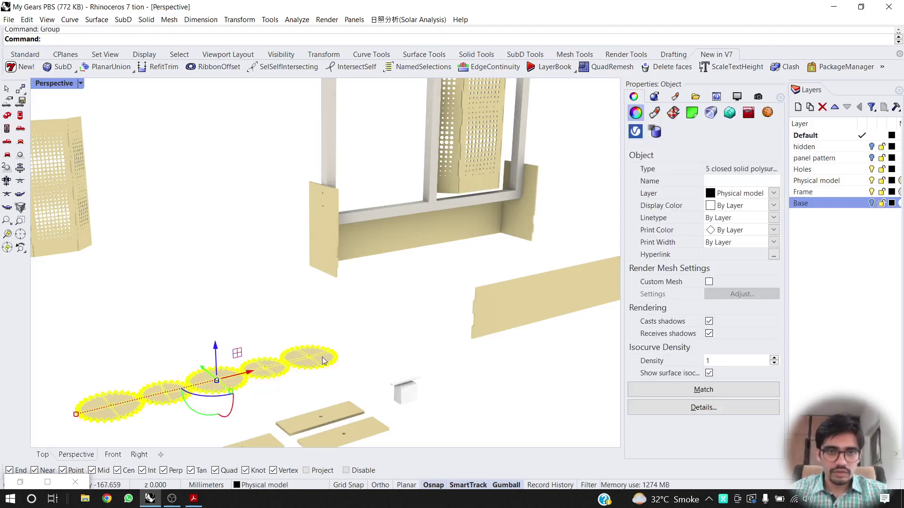
pyautogui.scroll(-4, 235, 377)
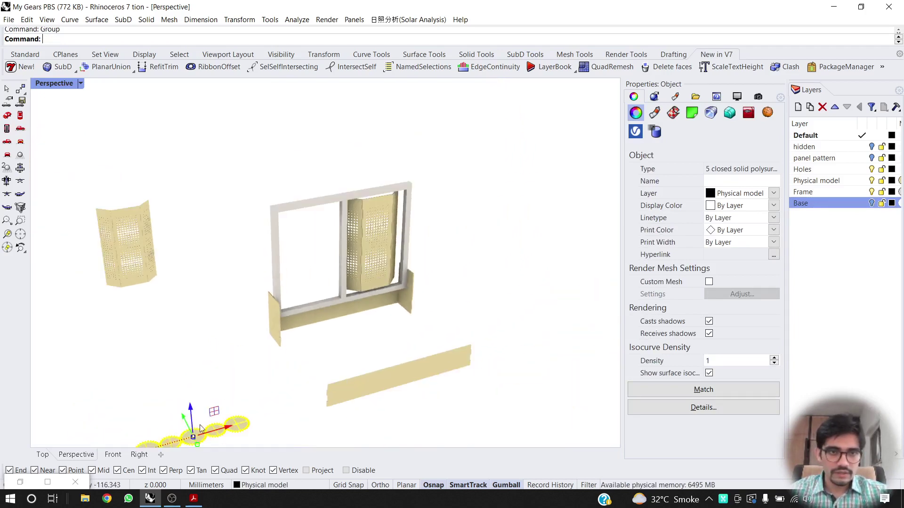
pyautogui.moveTo(227, 433); pyautogui.dragTo(431, 375)
pyautogui.scroll(6, 358, 330)
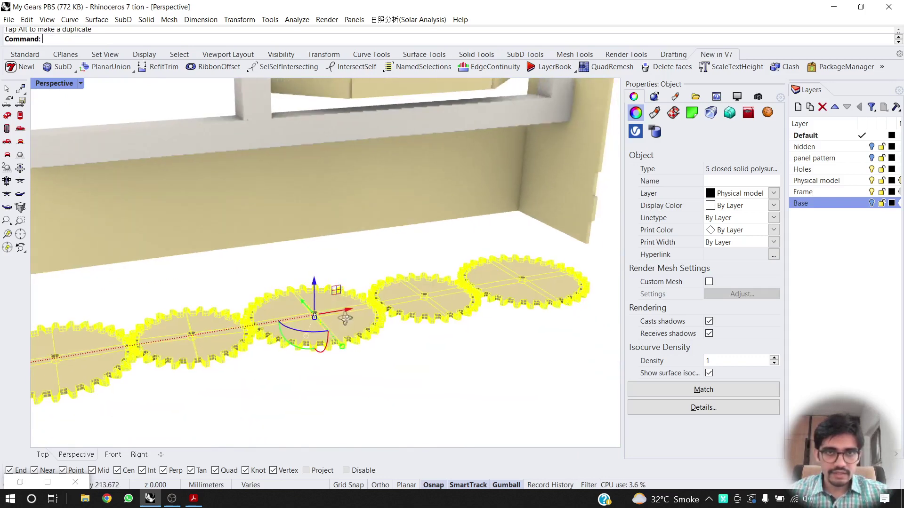
# Move the five gears sideways until they sit close to the long board of the base box.
pyautogui.keyDown('shift'); pyautogui.moveTo(293, 237); pyautogui.dragTo(283, 285, button='right'); pyautogui.keyUp('shift')
pyautogui.moveTo(279, 318); pyautogui.dragTo(453, 281, button='right')
pyautogui.scroll(2, 508, 394)
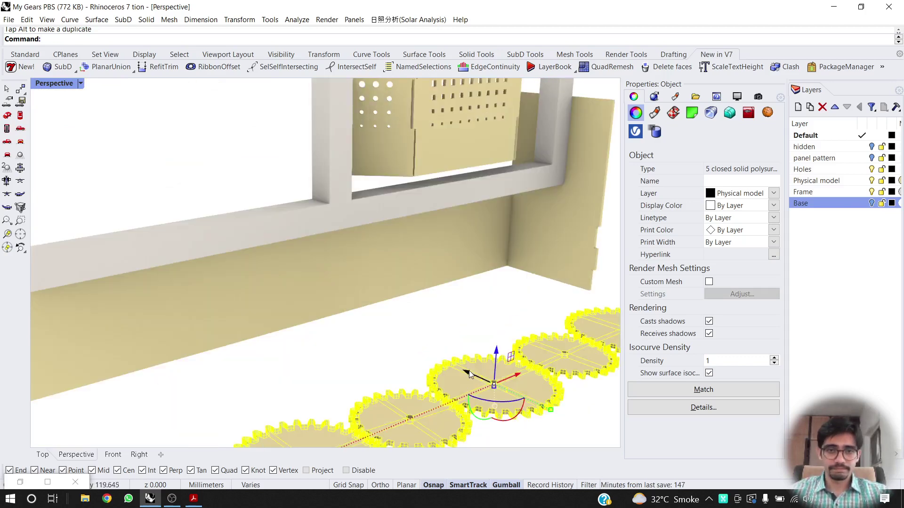
pyautogui.moveTo(469, 374); pyautogui.dragTo(370, 329)
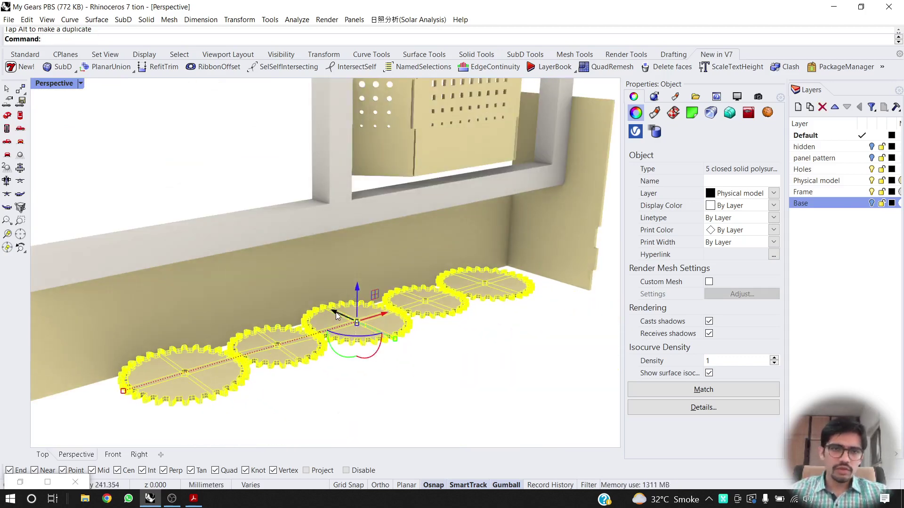
# Reselect the row of gears and shift it further toward the long board, roughly beneath the frame.
pyautogui.moveTo(326, 307); pyautogui.dragTo(359, 260, button='right')
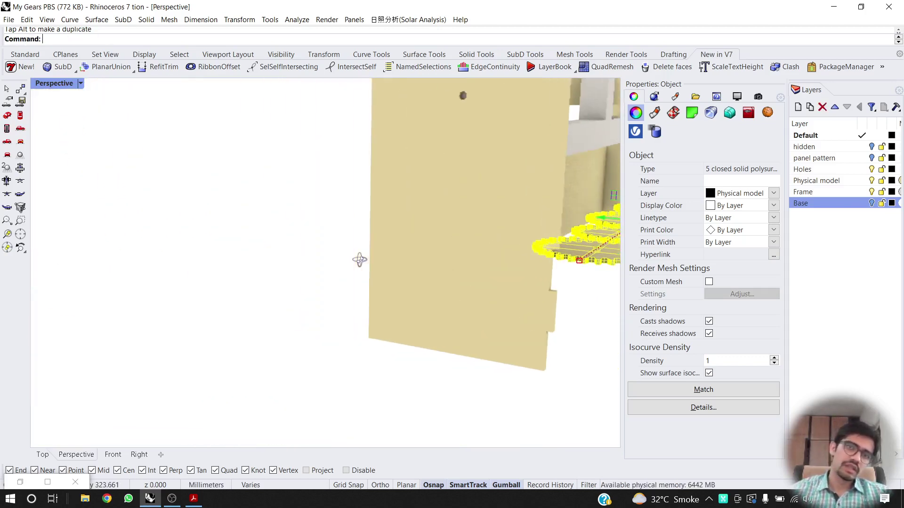
pyautogui.click(445, 261)
pyautogui.moveTo(445, 261); pyautogui.dragTo(471, 274, button='right')
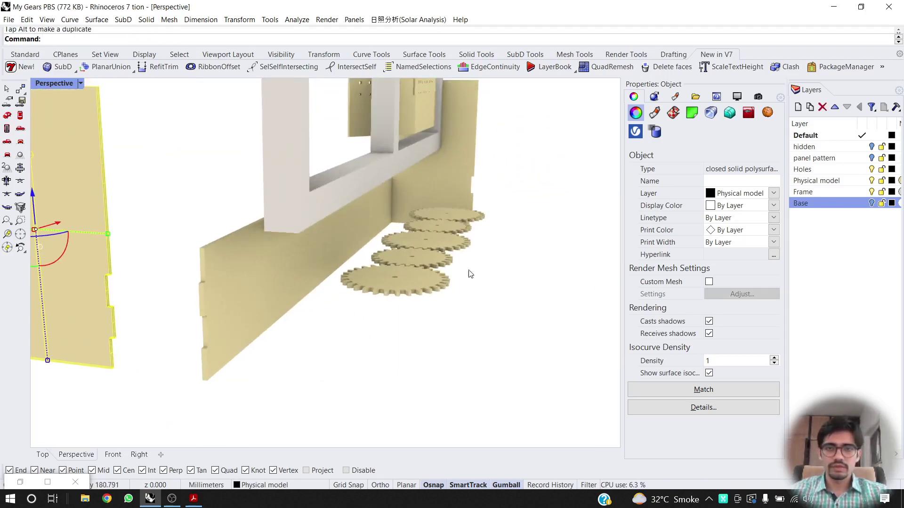
pyautogui.click(408, 270)
pyautogui.moveTo(409, 269); pyautogui.dragTo(432, 269, button='right')
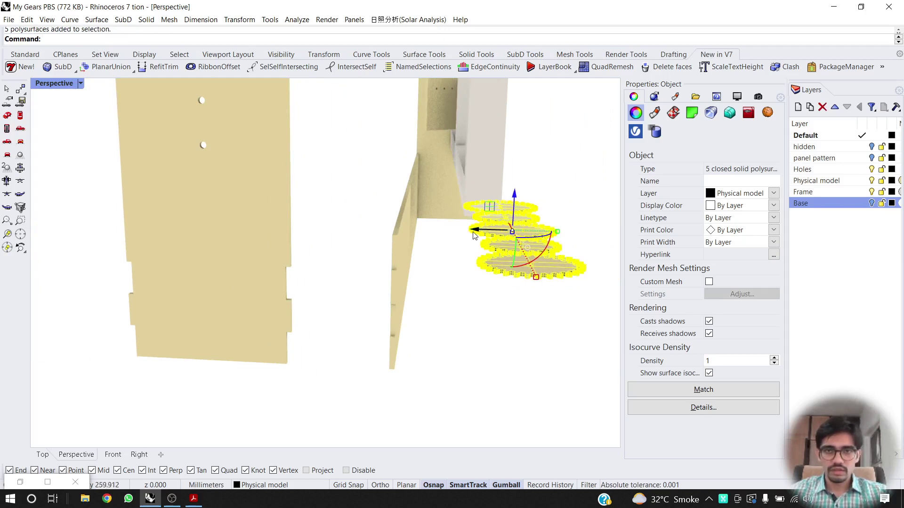
pyautogui.moveTo(473, 231); pyautogui.dragTo(433, 231)
pyautogui.moveTo(459, 282); pyautogui.dragTo(441, 319, button='right')
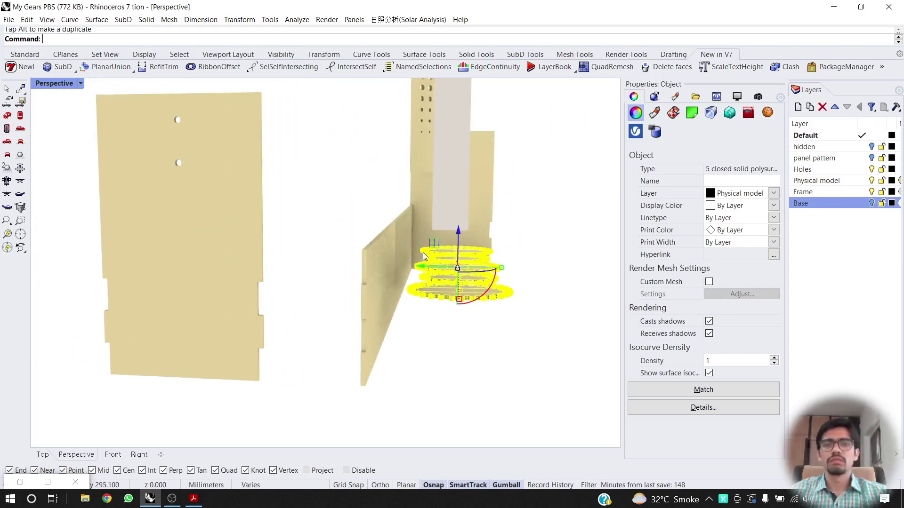
pyautogui.moveTo(421, 267); pyautogui.dragTo(472, 302, button='right')
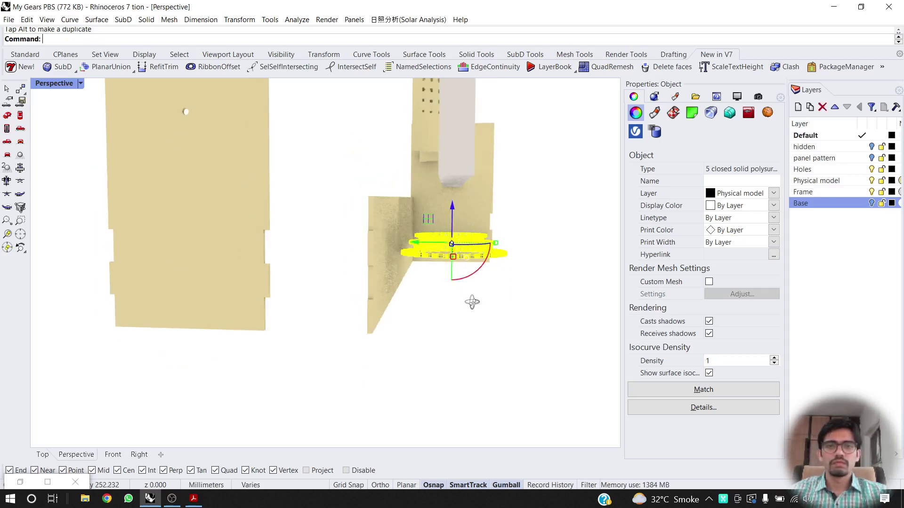
# Try shifting the gears further toward the long board of the base box, and undo that move.
pyautogui.click(418, 243)
pyautogui.click(420, 288)
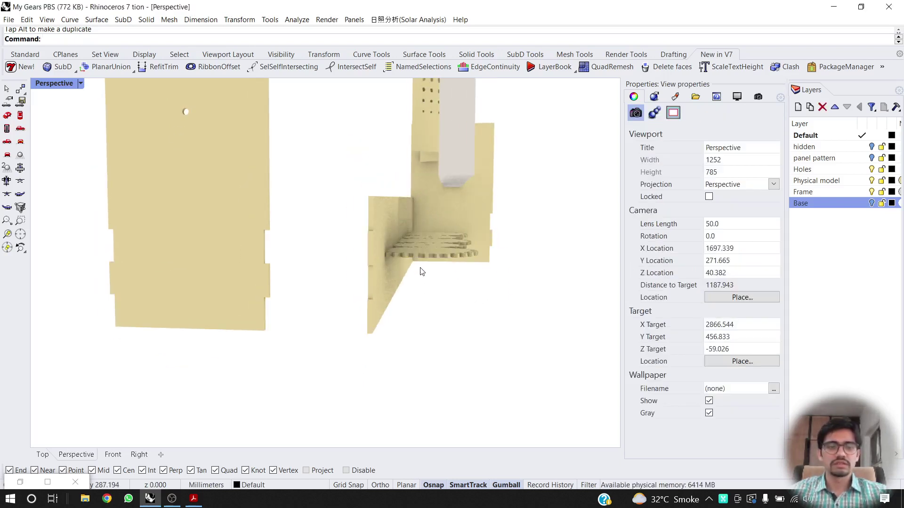
pyautogui.hotkey('ctrl', 'z')
pyautogui.press('Escape')
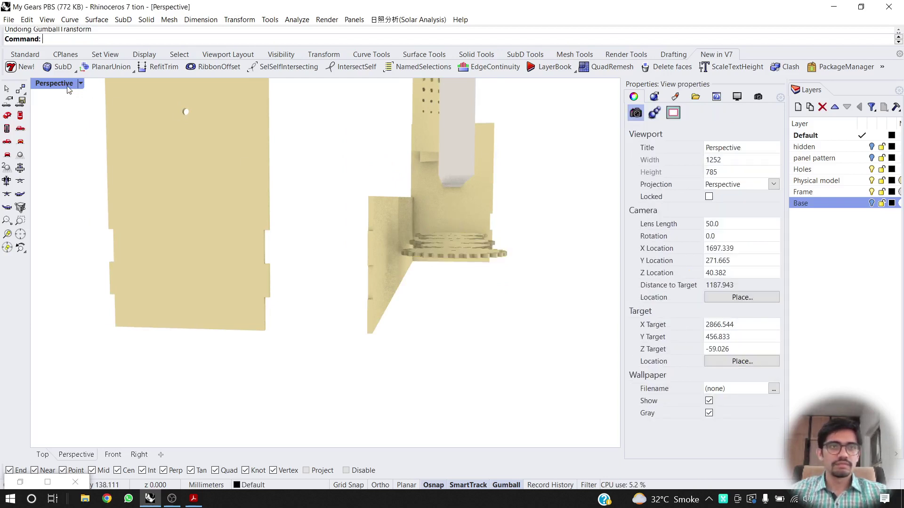
# Examine how the gears sit relative to the base box and frame in the Front view, zoomed from the full extents.
pyautogui.doubleClick(67, 86)
pyautogui.doubleClick(41, 269)
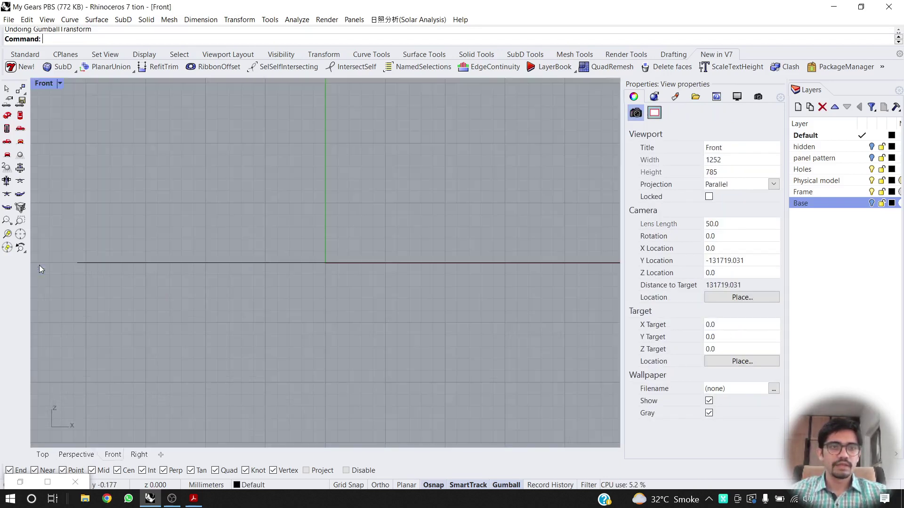
pyautogui.write('z')
pyautogui.press('Return')
pyautogui.write('e')
pyautogui.press('Return')
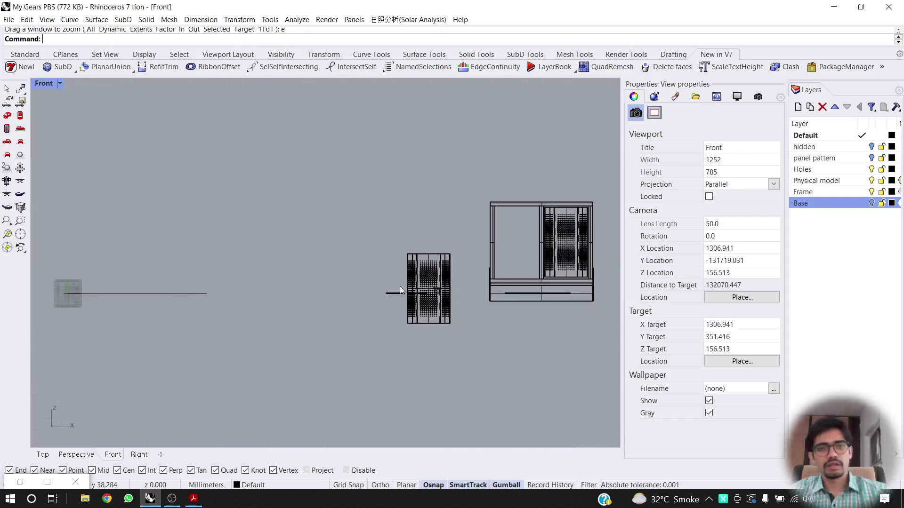
pyautogui.scroll(5, 464, 308)
pyautogui.scroll(-5, 455, 272)
pyautogui.scroll(5, 455, 272)
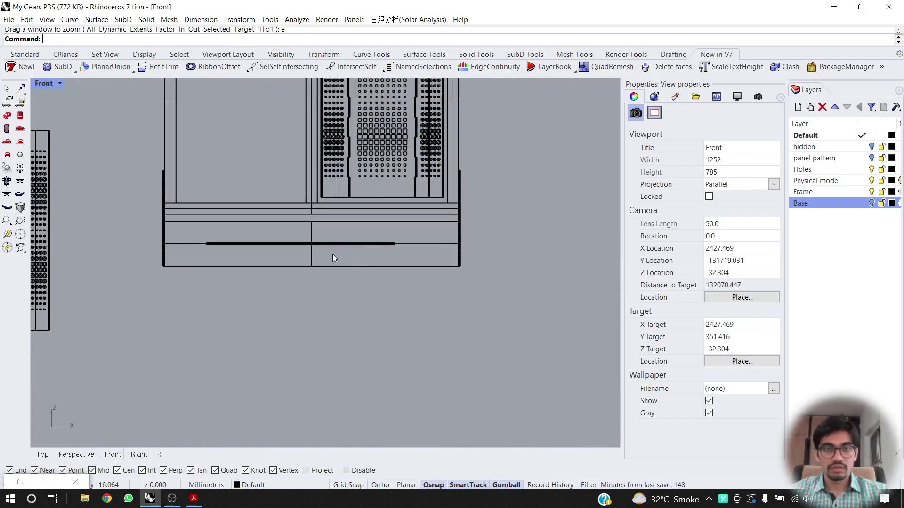
pyautogui.scroll(-3, 333, 257)
pyautogui.scroll(3, 272, 256)
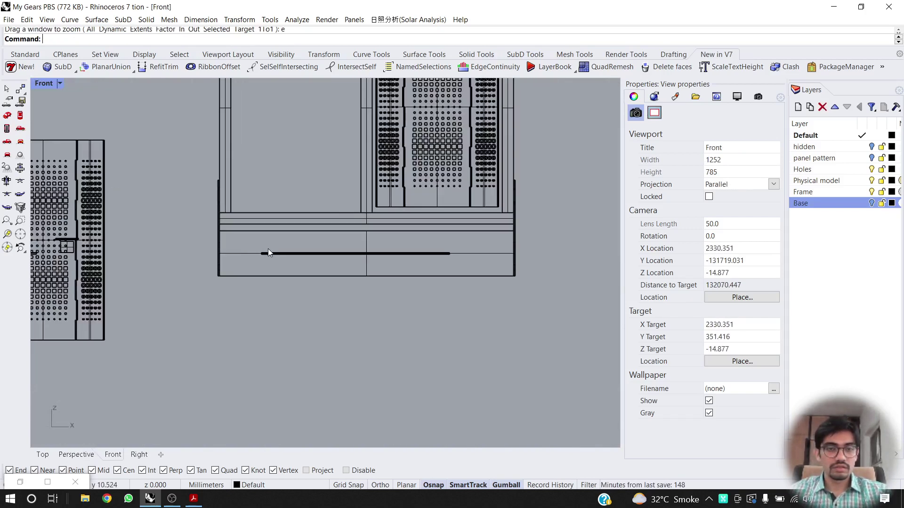
# Return to the Perspective view and set its display mode to Shaded.
pyautogui.doubleClick(39, 87)
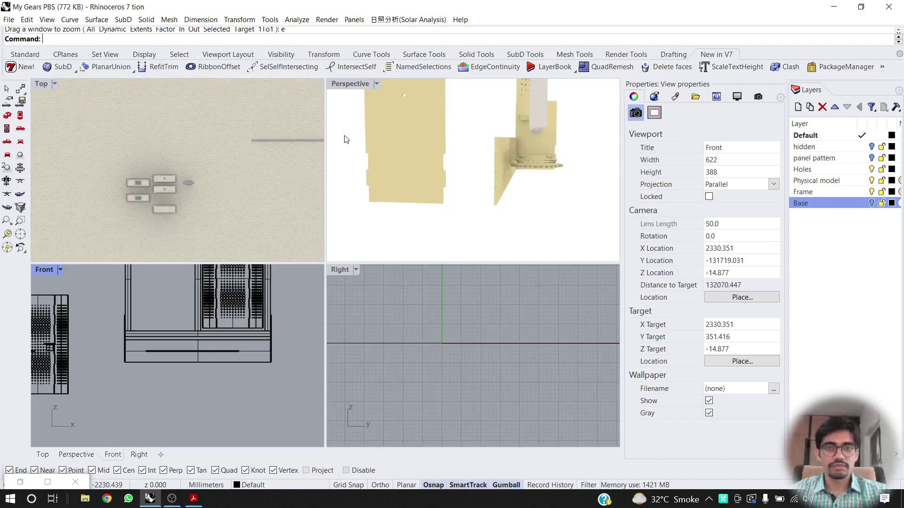
pyautogui.doubleClick(347, 86)
pyautogui.scroll(5, 447, 257)
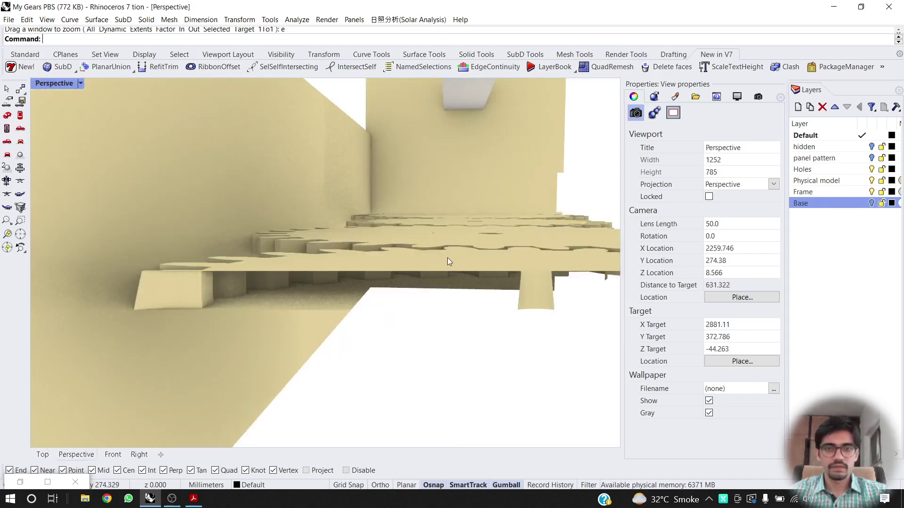
pyautogui.scroll(-5, 457, 276)
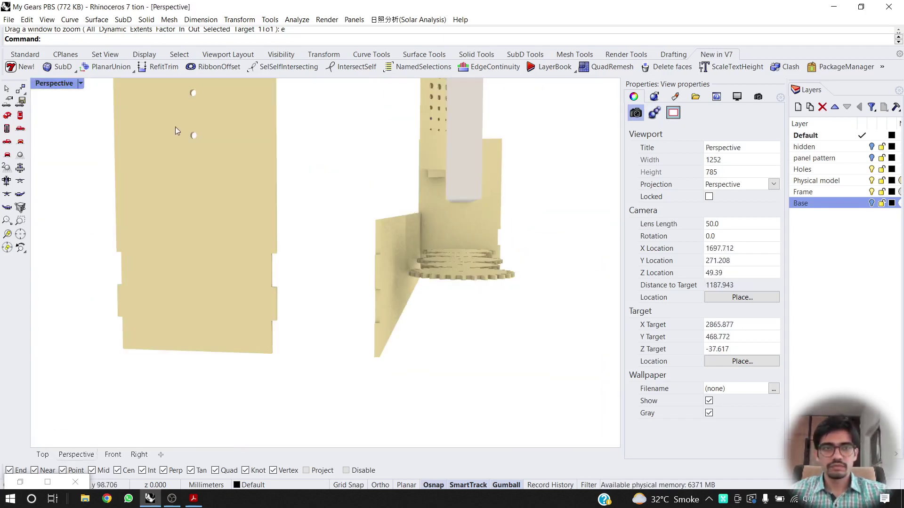
pyautogui.click(55, 84)
pyautogui.click(61, 133)
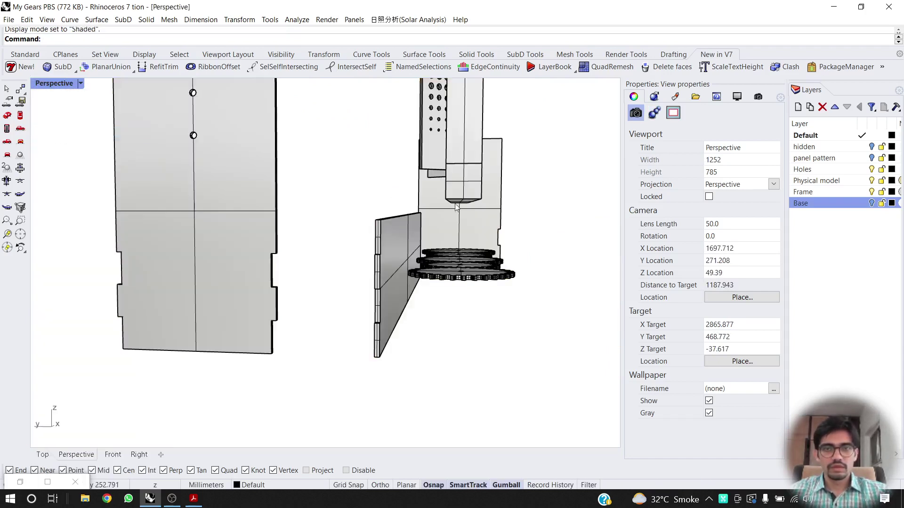
# Try to draw a line down from the underside of the frame's end post, turning on Ortho.
pyautogui.press('Return')
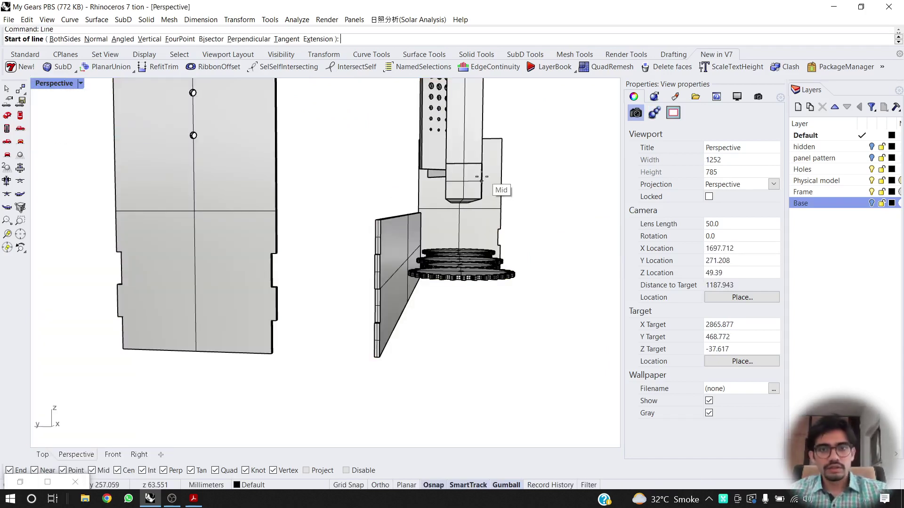
pyautogui.click(463, 199)
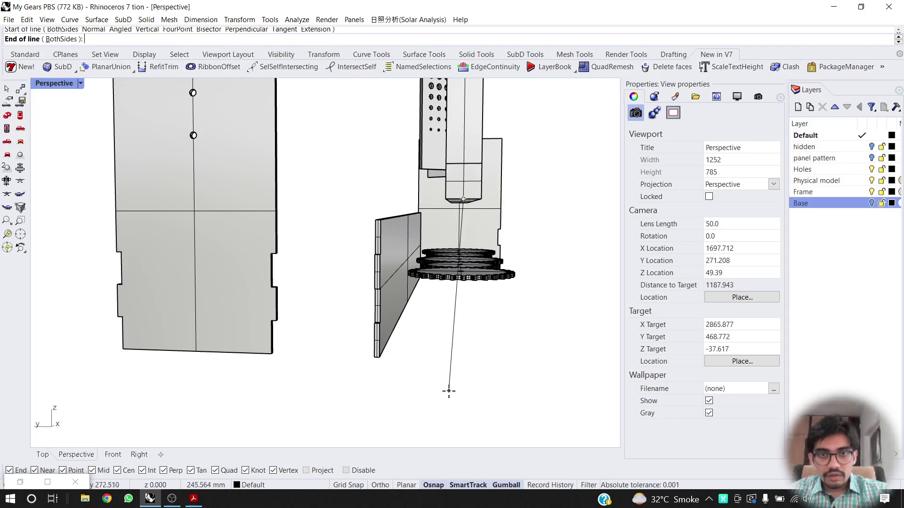
pyautogui.press('F8')
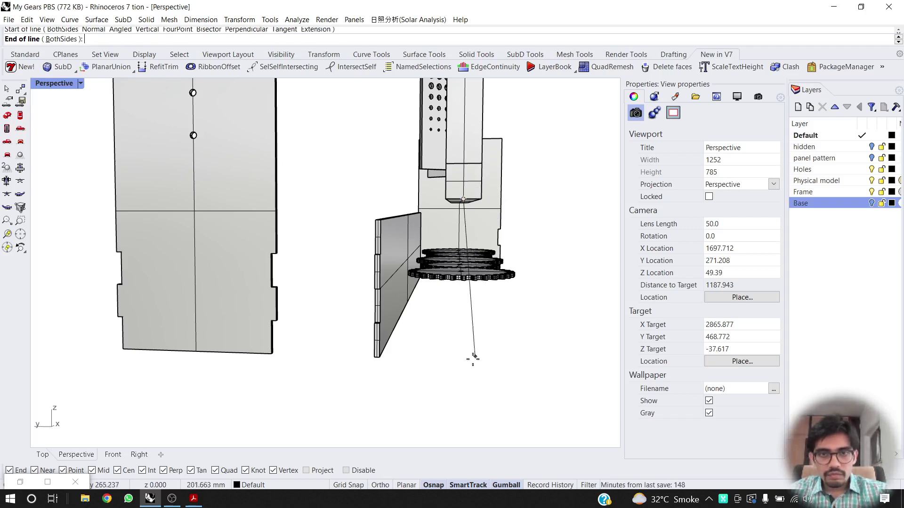
pyautogui.scroll(3, 366, 368)
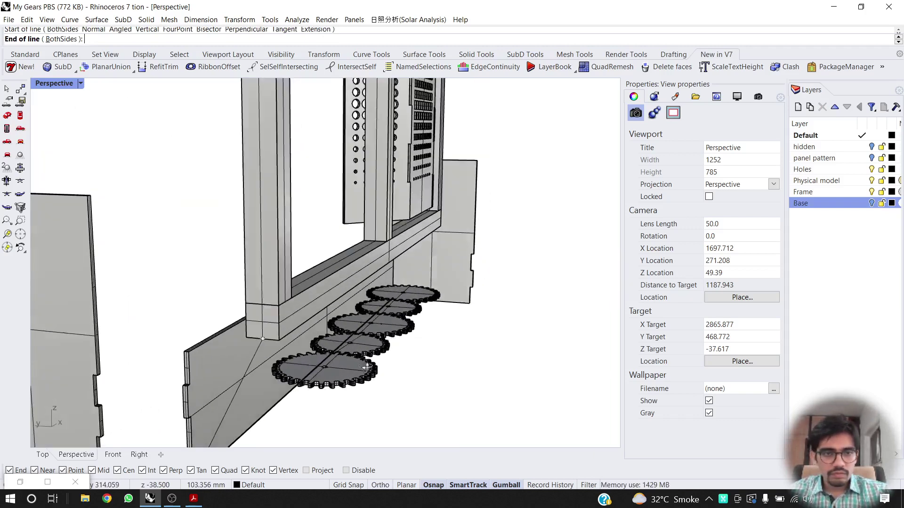
pyautogui.scroll(-3, 367, 367)
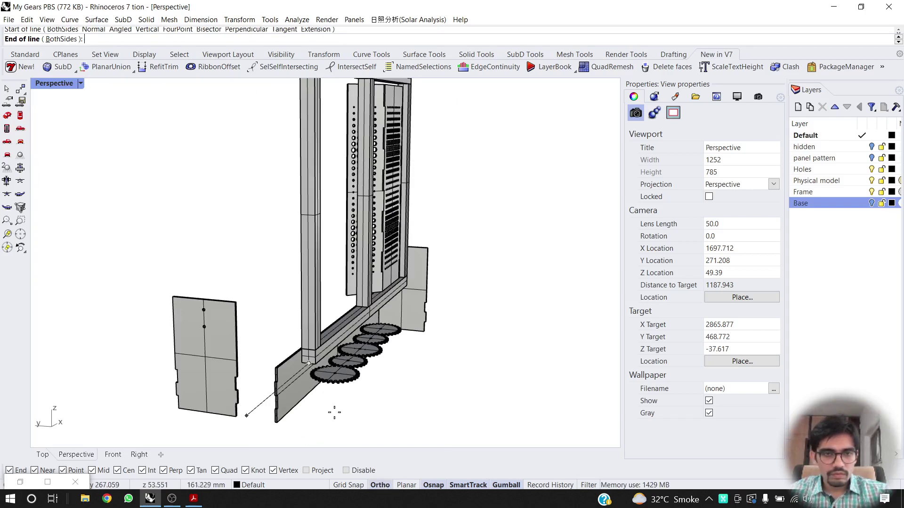
pyautogui.moveTo(316, 400); pyautogui.dragTo(360, 415, button='right')
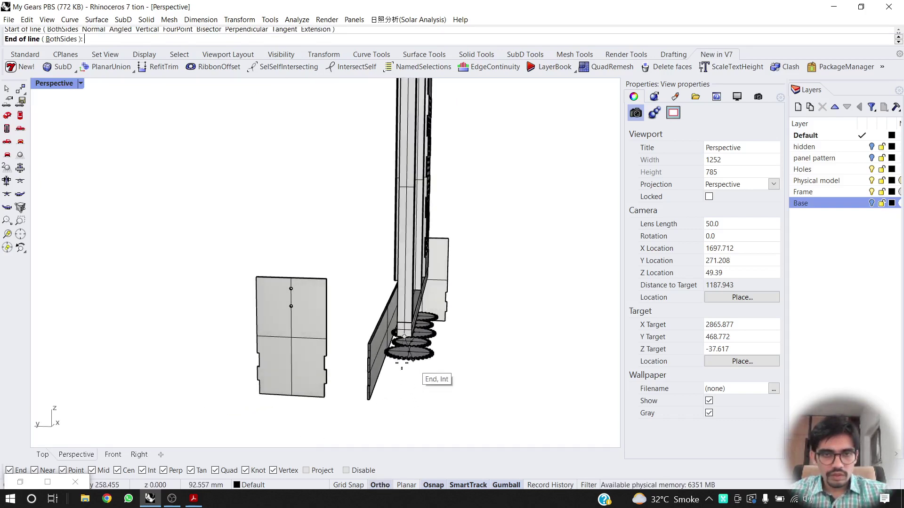
pyautogui.moveTo(401, 366); pyautogui.dragTo(324, 342, button='right')
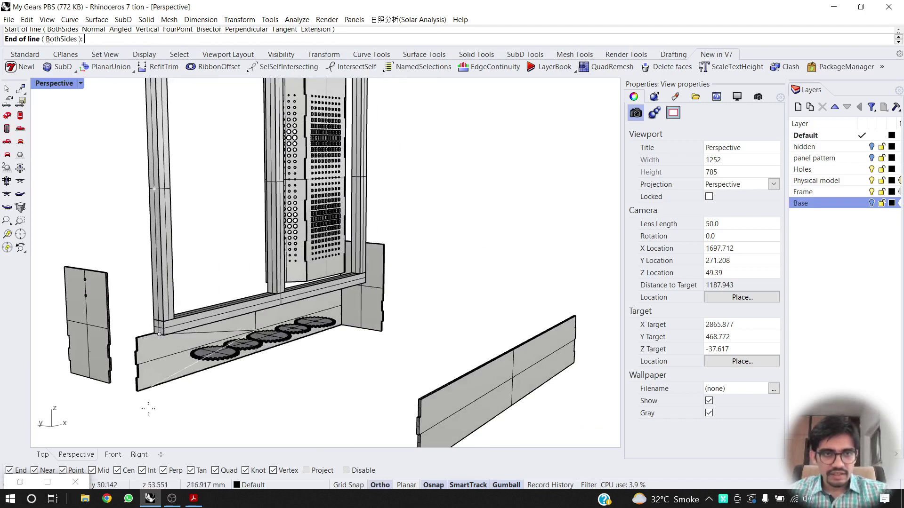
pyautogui.press('Escape')
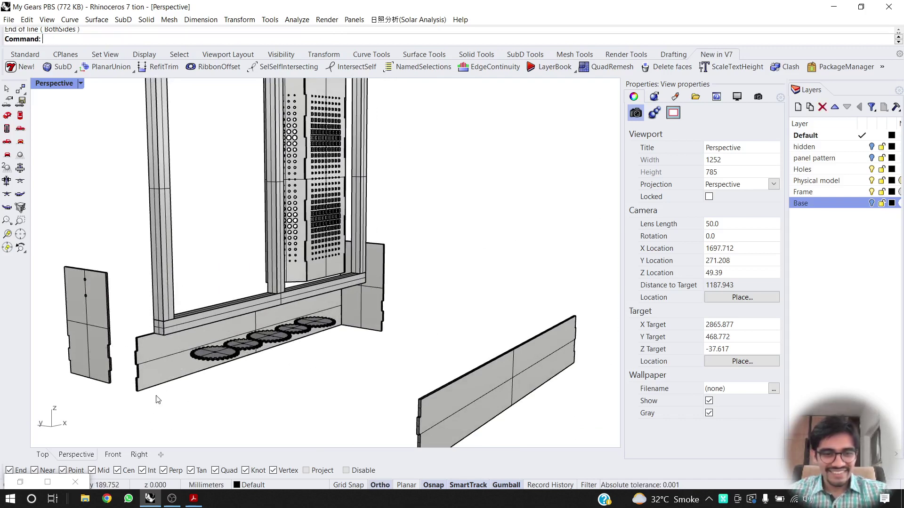
# Draw a vertical guide line straight down from the lower corner of the frame's end post.
pyautogui.press('Return')
pyautogui.click(163, 337)
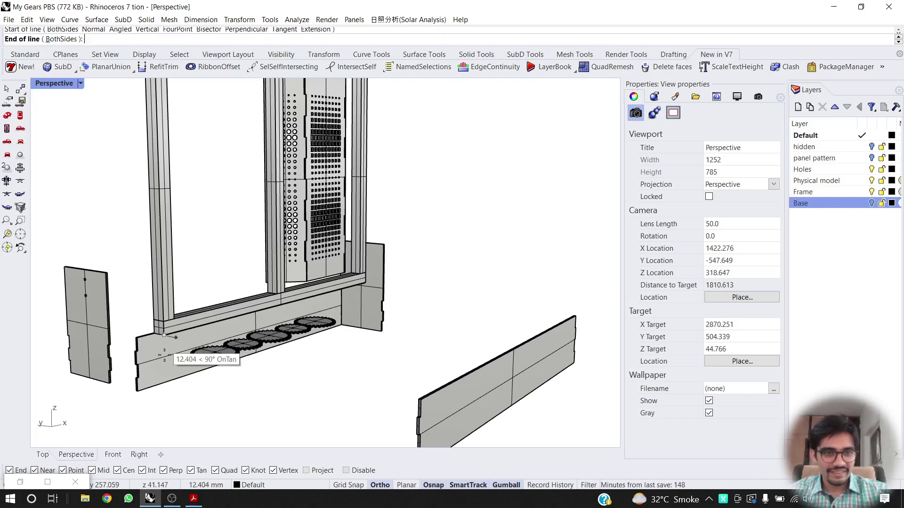
pyautogui.click(166, 421)
# Move the guide line from its upper end to the midpoint of the end post's bottom edge.
pyautogui.click(167, 394)
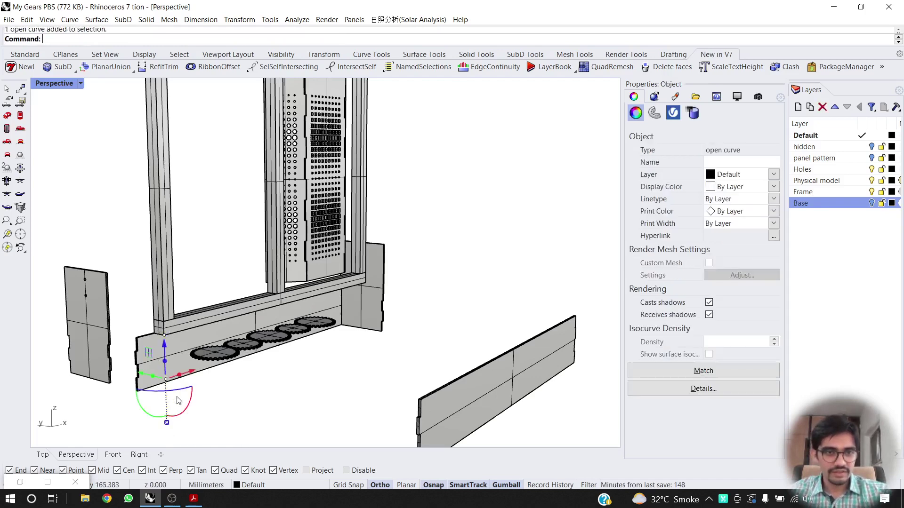
pyautogui.moveTo(176, 395); pyautogui.dragTo(216, 399, button='right')
pyautogui.write('m')
pyautogui.press('Return')
pyautogui.scroll(4, 244, 350)
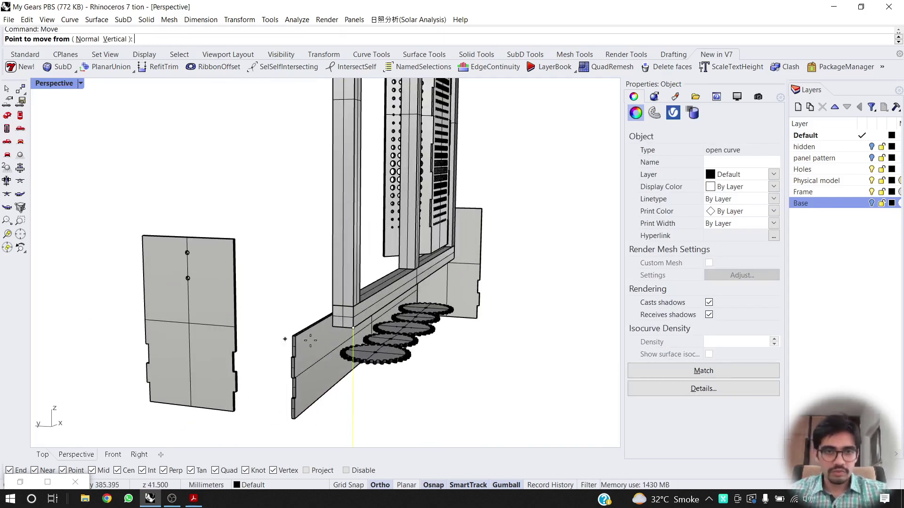
pyautogui.click(353, 328)
pyautogui.click(342, 327)
pyautogui.scroll(-3, 328, 374)
pyautogui.moveTo(356, 397); pyautogui.dragTo(378, 391, button='right')
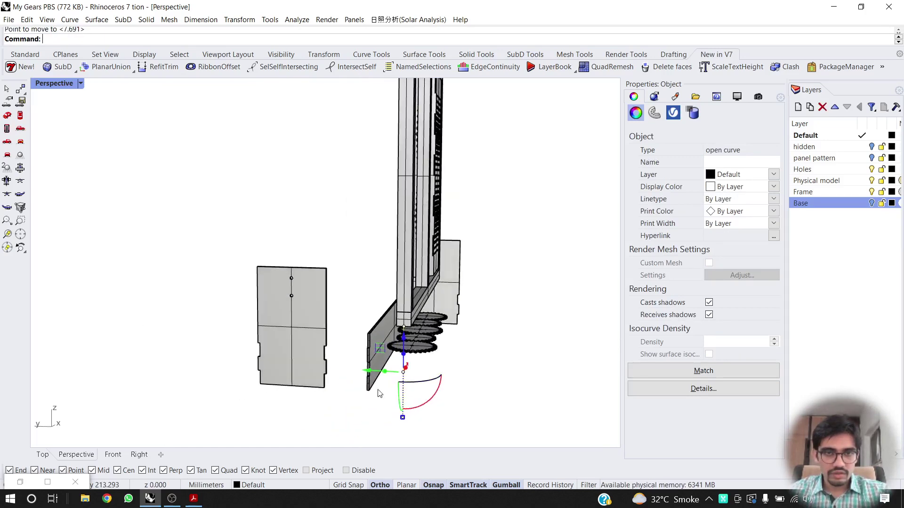
pyautogui.scroll(4, 423, 375)
pyautogui.click(466, 334)
# Move the five gears from the end gear's hub centre to the lower end of the guide line under the end post.
pyautogui.moveTo(467, 326); pyautogui.dragTo(429, 336, button='right')
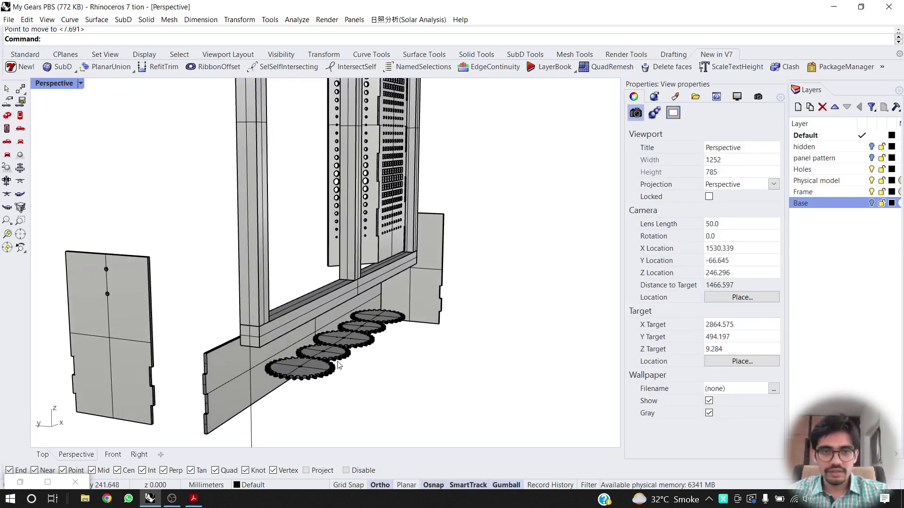
pyautogui.click(318, 366)
pyautogui.scroll(6, 298, 406)
pyautogui.press('Return')
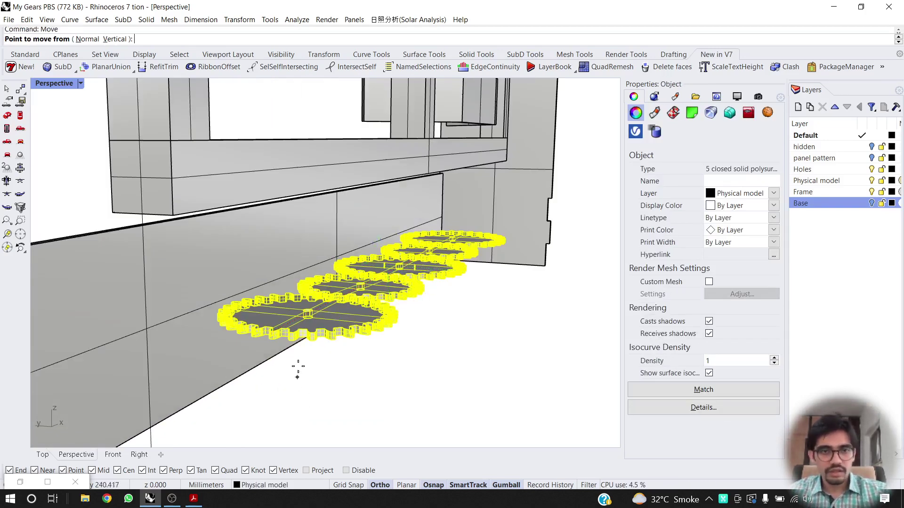
pyautogui.moveTo(303, 329); pyautogui.dragTo(366, 406, button='right')
pyautogui.scroll(-3, 381, 393)
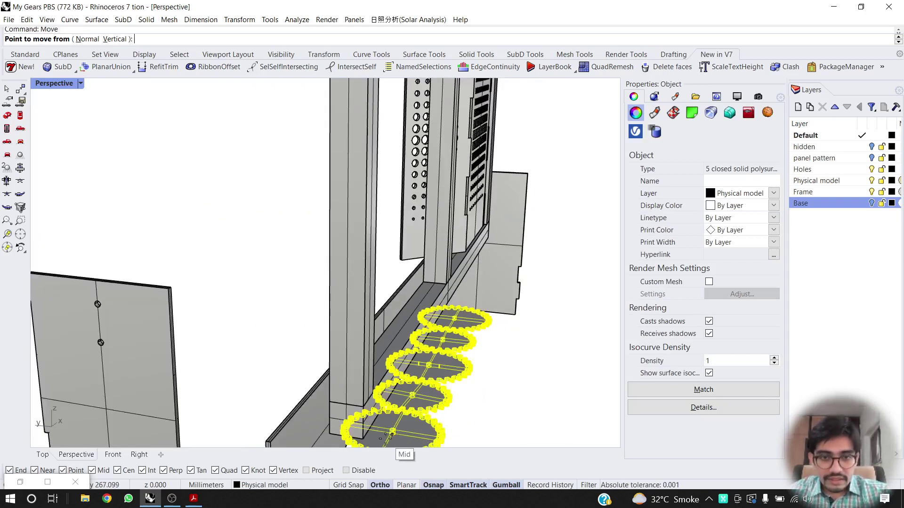
pyautogui.scroll(3, 384, 431)
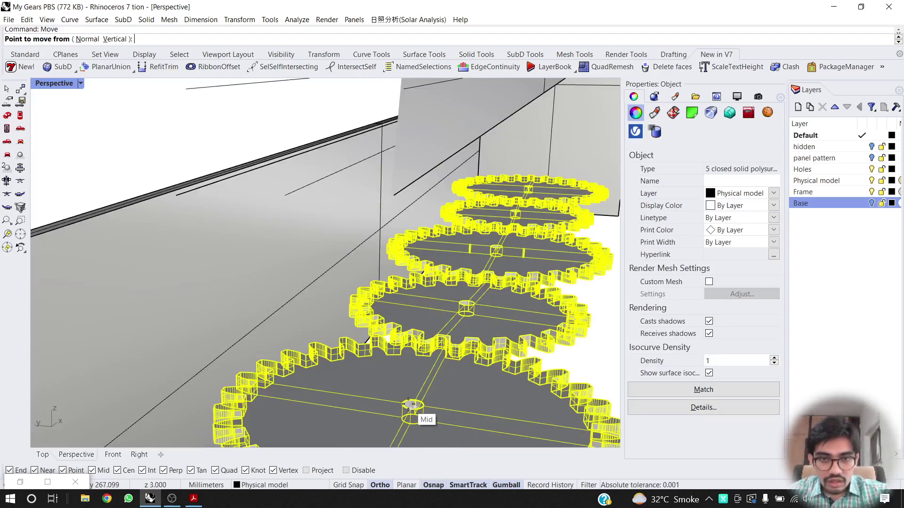
pyautogui.click(410, 407)
pyautogui.scroll(-5, 423, 386)
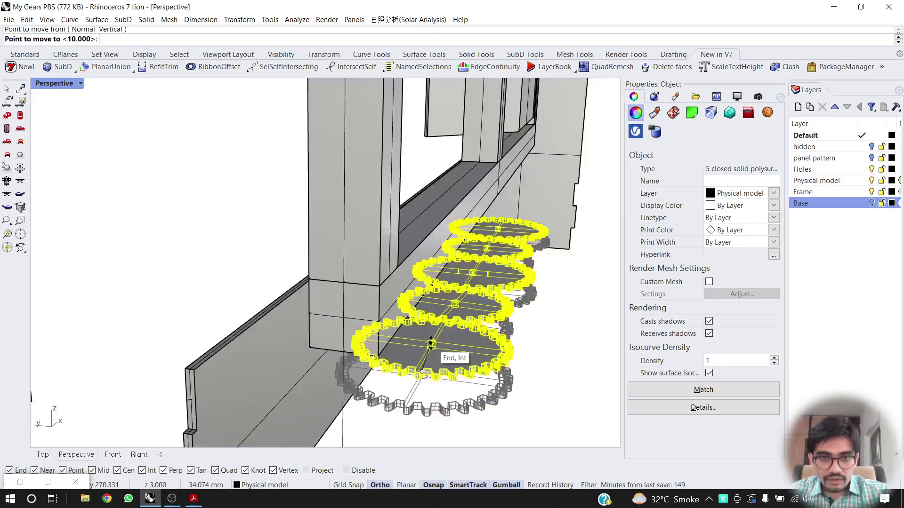
pyautogui.scroll(4, 418, 383)
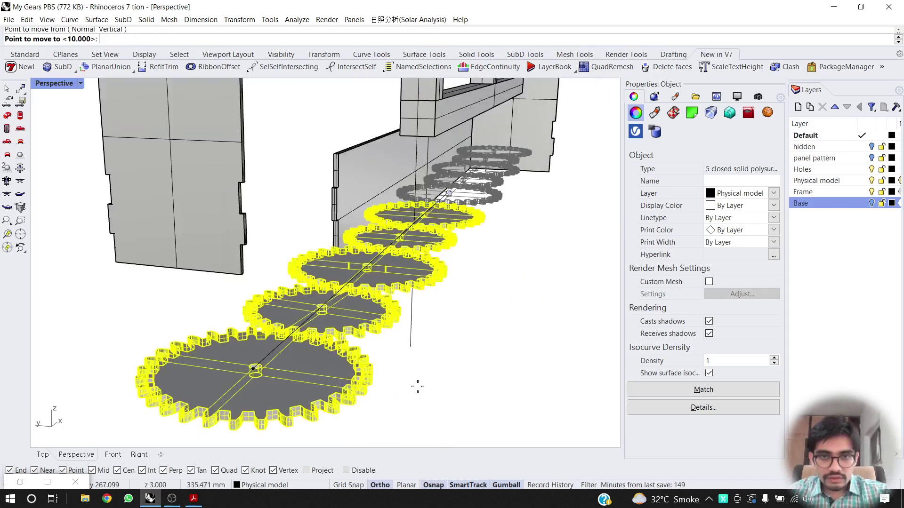
pyautogui.click(412, 347)
# Raise the five gears vertically to just beneath the frame's bottom rail.
pyautogui.moveTo(413, 347); pyautogui.dragTo(431, 351, button='right')
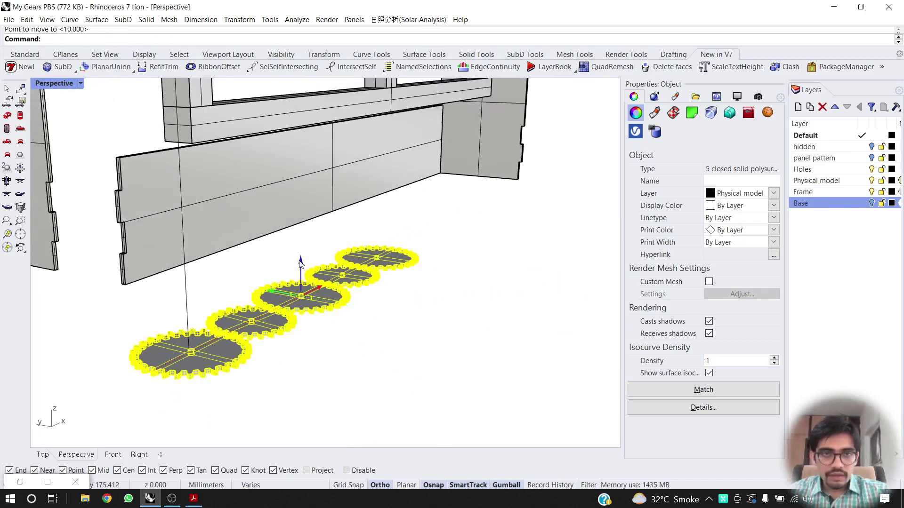
pyautogui.moveTo(300, 263); pyautogui.dragTo(300, 135)
pyautogui.moveTo(239, 207); pyautogui.dragTo(208, 227, button='right')
pyautogui.scroll(-5, 245, 248)
pyautogui.moveTo(139, 278); pyautogui.dragTo(271, 252, button='right')
pyautogui.moveTo(270, 252); pyautogui.dragTo(295, 261, button='right')
pyautogui.moveTo(313, 232); pyautogui.dragTo(286, 278)
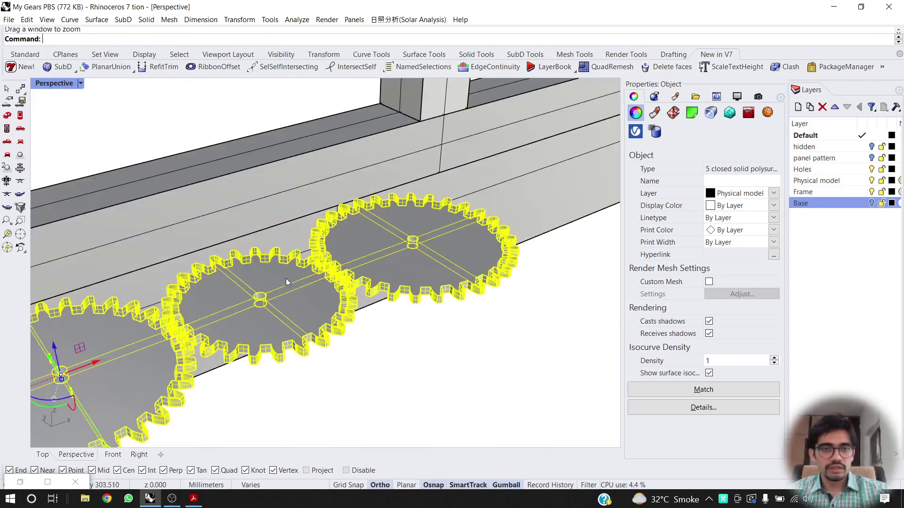
pyautogui.scroll(-5, 412, 234)
pyautogui.moveTo(394, 248); pyautogui.dragTo(318, 220, button='right')
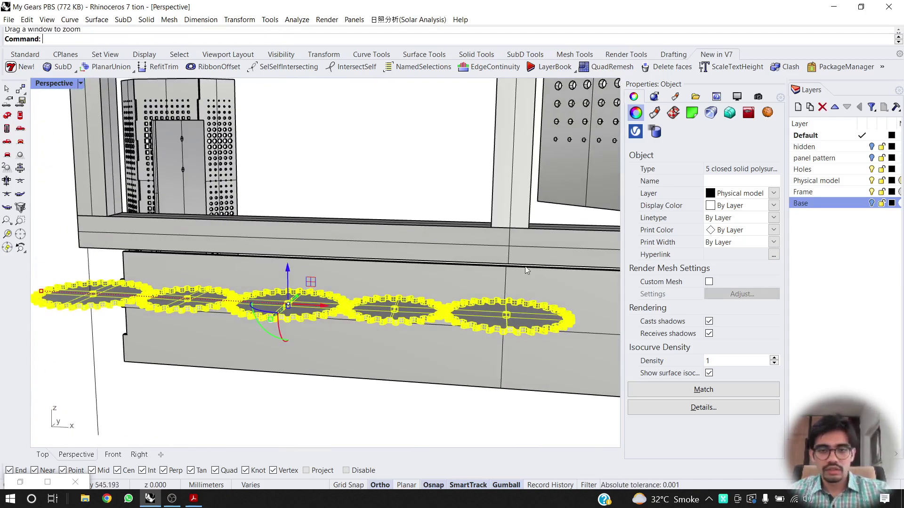
pyautogui.write('line')
pyautogui.press('Return')
pyautogui.click(510, 261)
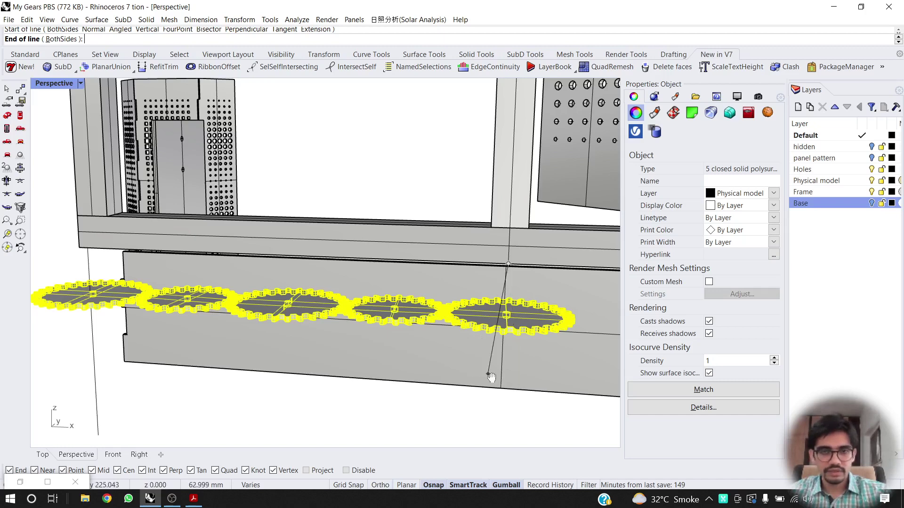
pyautogui.keyDown('shift'); pyautogui.moveTo(491, 378); pyautogui.dragTo(350, 337, button='right'); pyautogui.keyUp('shift')
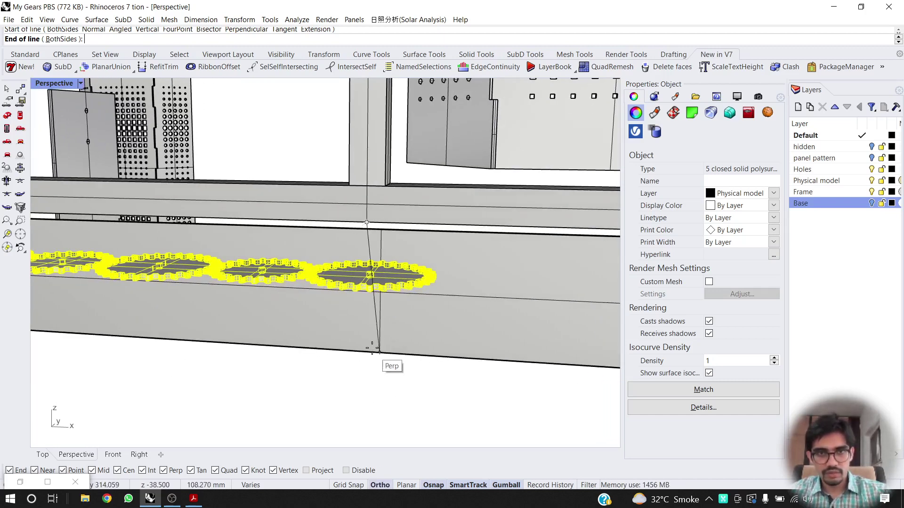
pyautogui.press('Escape')
pyautogui.press('Escape')
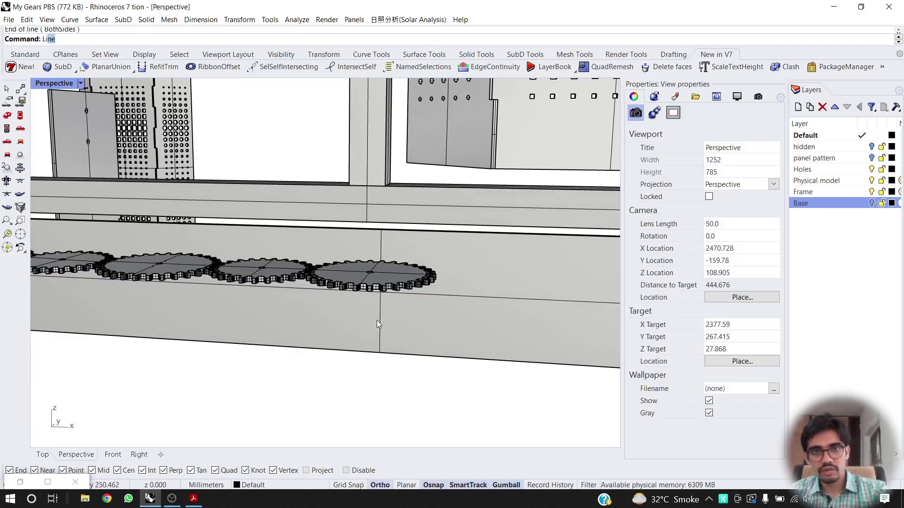
# Draw a vertical guide line straight down from the midpoint of the frame's bottom edge beneath the middle post.
pyautogui.write('L')
pyautogui.press('Return')
pyautogui.click(362, 248)
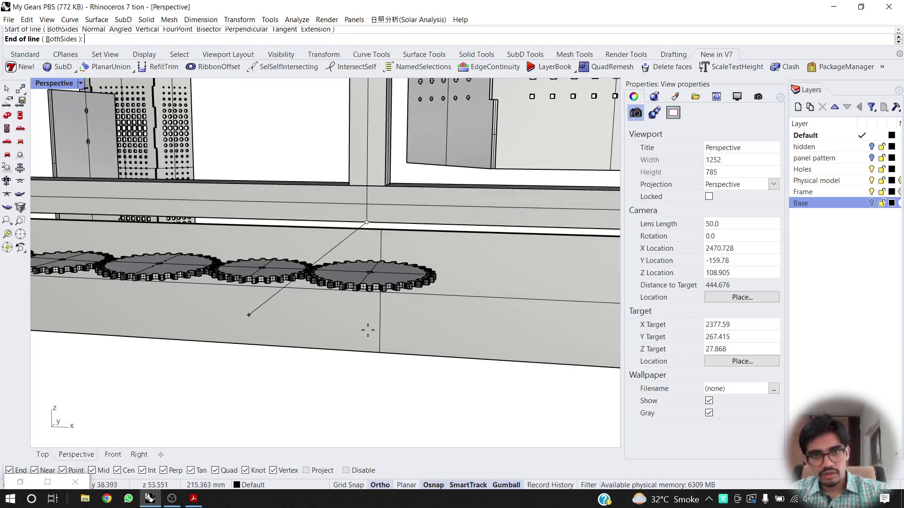
pyautogui.moveTo(367, 330); pyautogui.dragTo(344, 343, button='right')
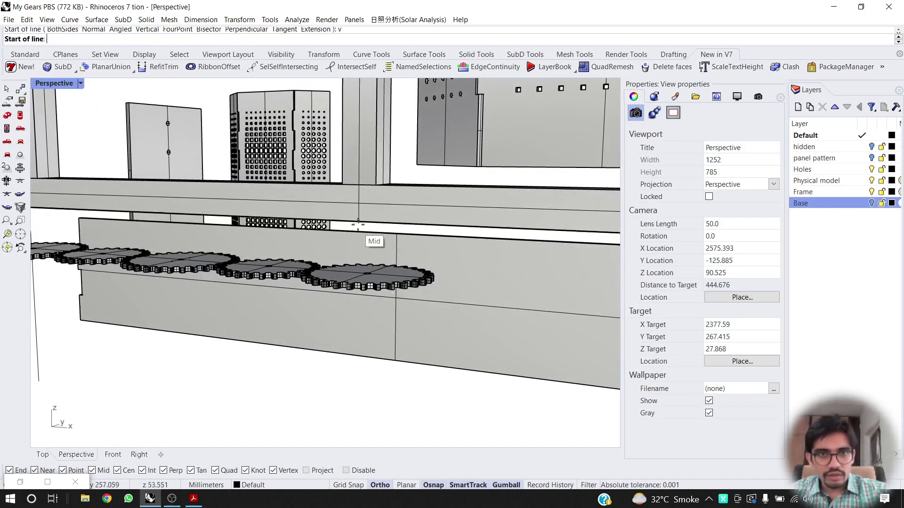
pyautogui.scroll(-6, 373, 322)
pyautogui.moveTo(250, 306); pyautogui.dragTo(347, 340, button='right')
# Slide the five gears along the X axis towards the guide line under the middle post.
pyautogui.click(247, 295)
pyautogui.scroll(4, 246, 295)
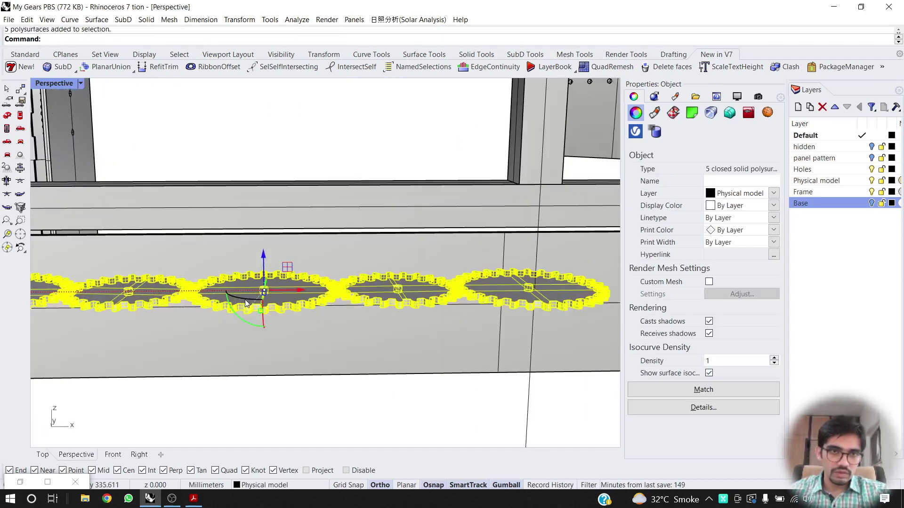
pyautogui.moveTo(303, 291); pyautogui.dragTo(414, 290)
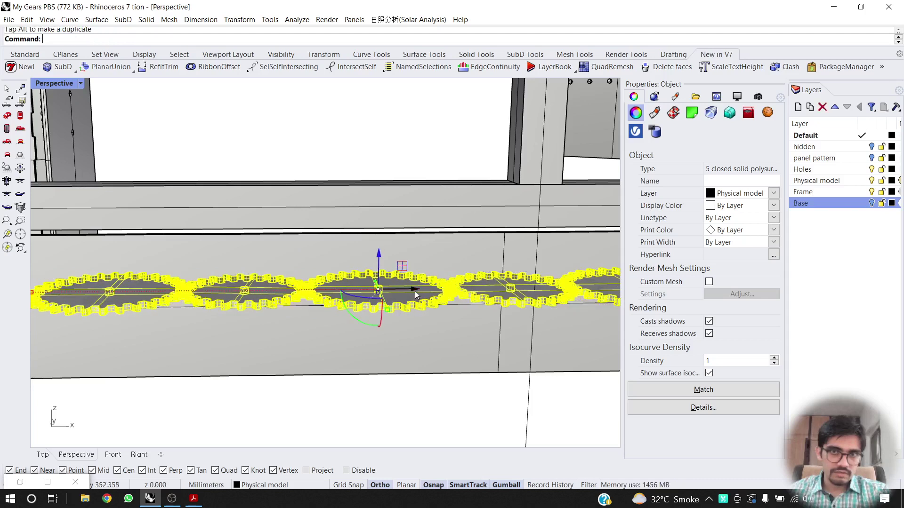
# Try to move the gears from the middle gear's hub onto the guide line under the middle post.
pyautogui.moveTo(412, 322); pyautogui.dragTo(400, 277, button='right')
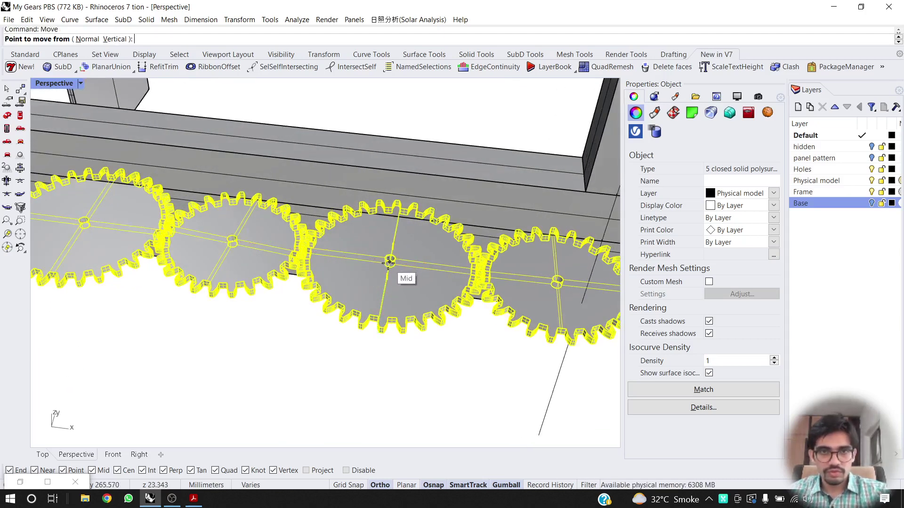
pyautogui.click(389, 260)
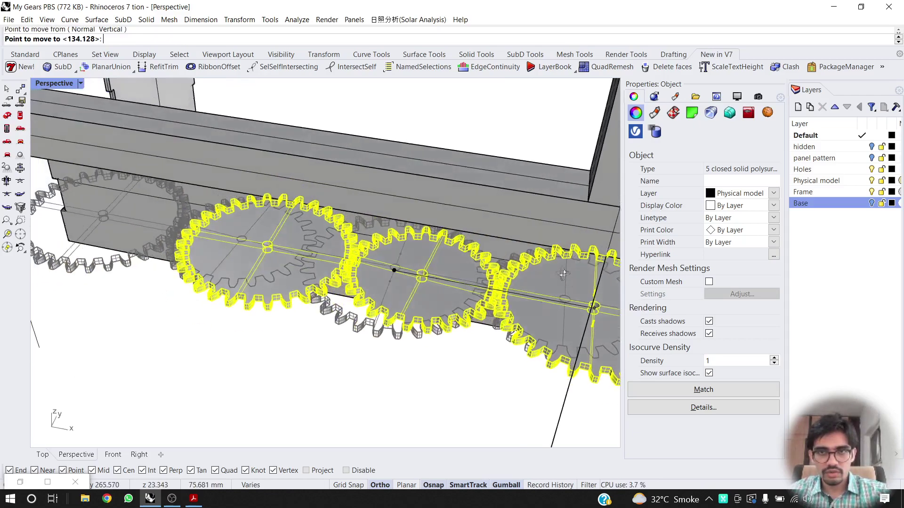
pyautogui.moveTo(564, 274); pyautogui.dragTo(506, 299, button='right')
pyautogui.scroll(-2, 597, 351)
pyautogui.scroll(4, 588, 351)
pyautogui.scroll(-2, 471, 351)
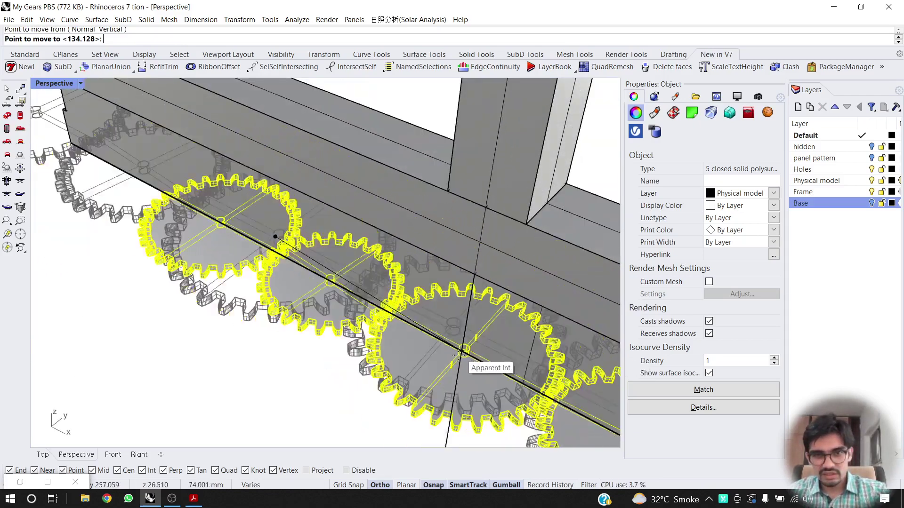
pyautogui.moveTo(465, 346); pyautogui.dragTo(365, 336, button='right')
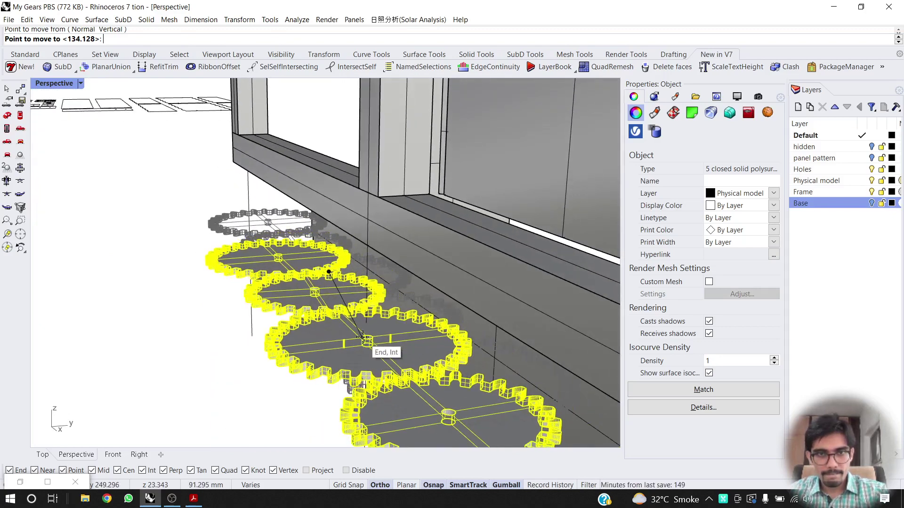
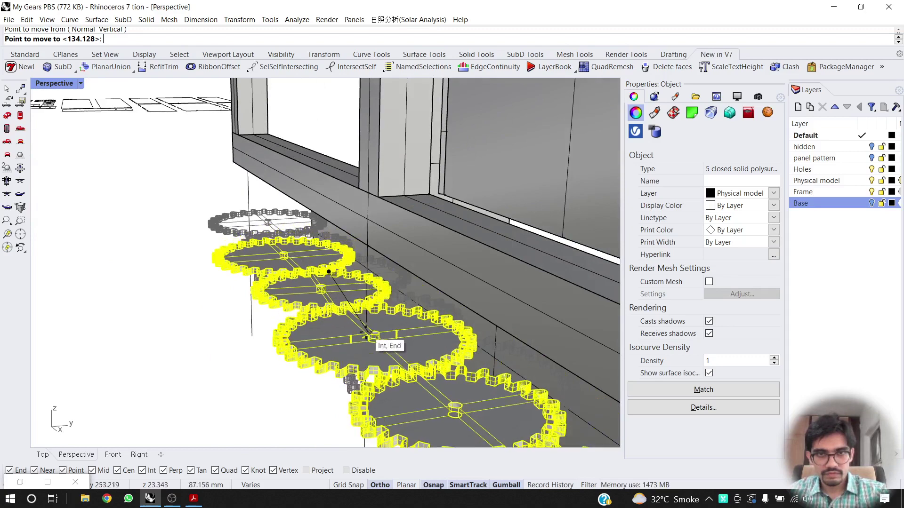
pyautogui.press('Escape')
pyautogui.press('Escape')
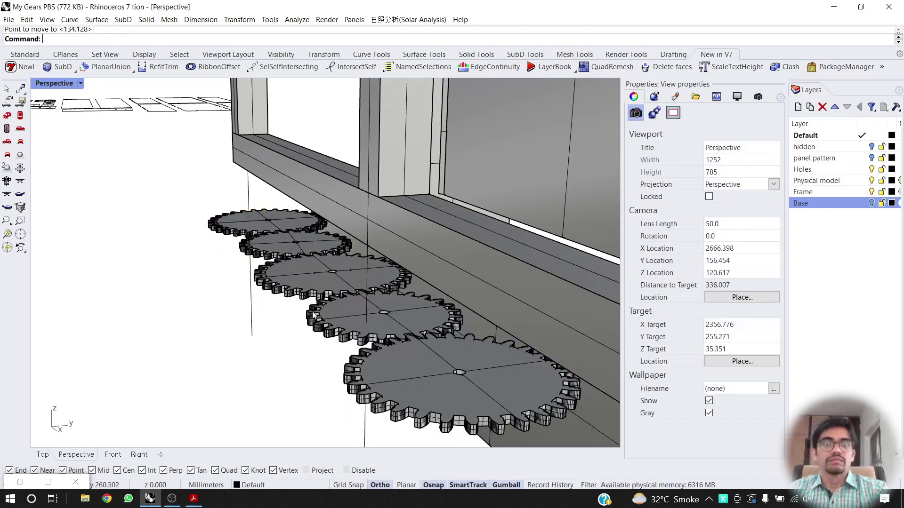
pyautogui.moveTo(313, 314); pyautogui.dragTo(427, 319, button='right')
pyautogui.scroll(4, 434, 300)
pyautogui.write('Line')
pyautogui.press('Return')
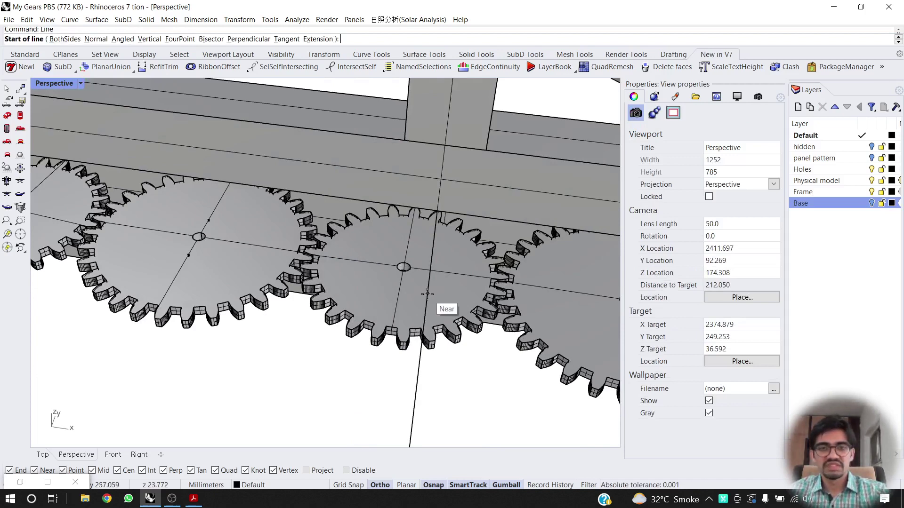
pyautogui.moveTo(427, 295); pyautogui.dragTo(188, 350, button='right')
pyautogui.moveTo(362, 281); pyautogui.dragTo(360, 231, button='right')
pyautogui.press('Escape')
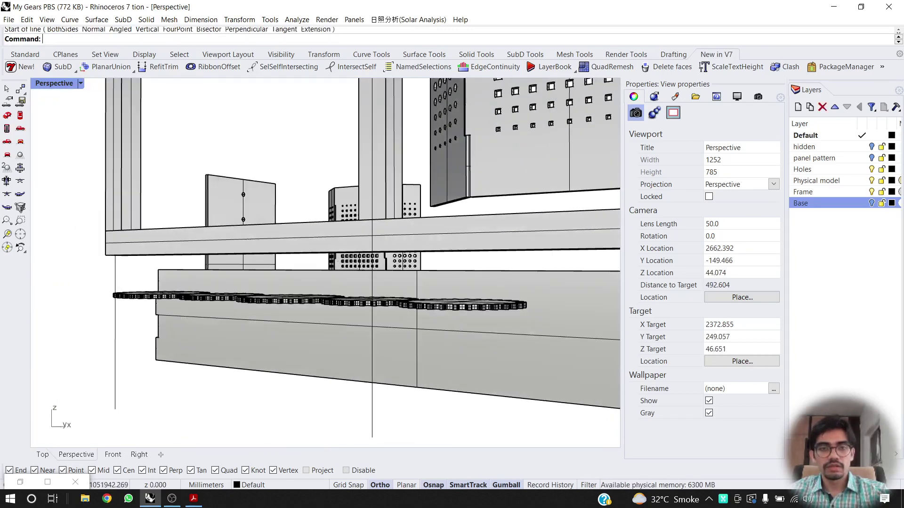
# Extrude the guide line under the middle post along the Y axis into vertical reference surfaces.
pyautogui.click(374, 267)
pyautogui.moveTo(388, 346); pyautogui.dragTo(382, 345, button='right')
pyautogui.click(381, 343)
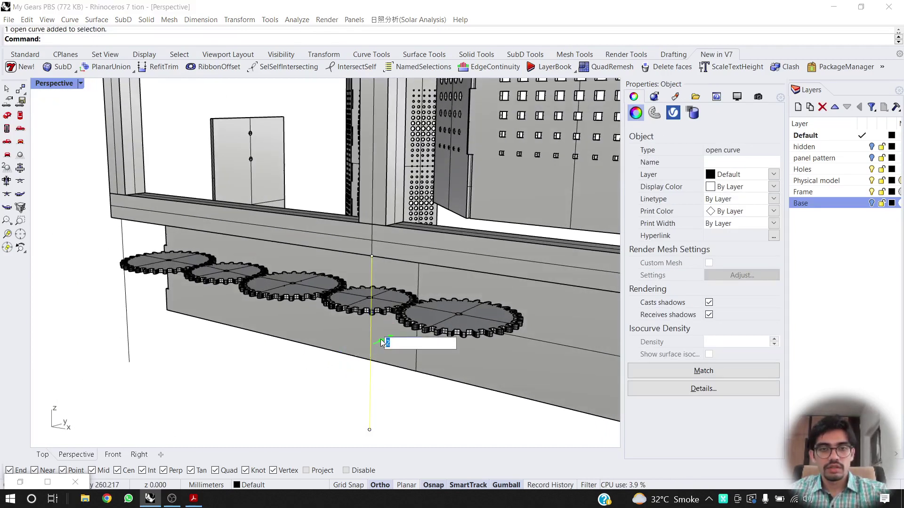
pyautogui.press('Return')
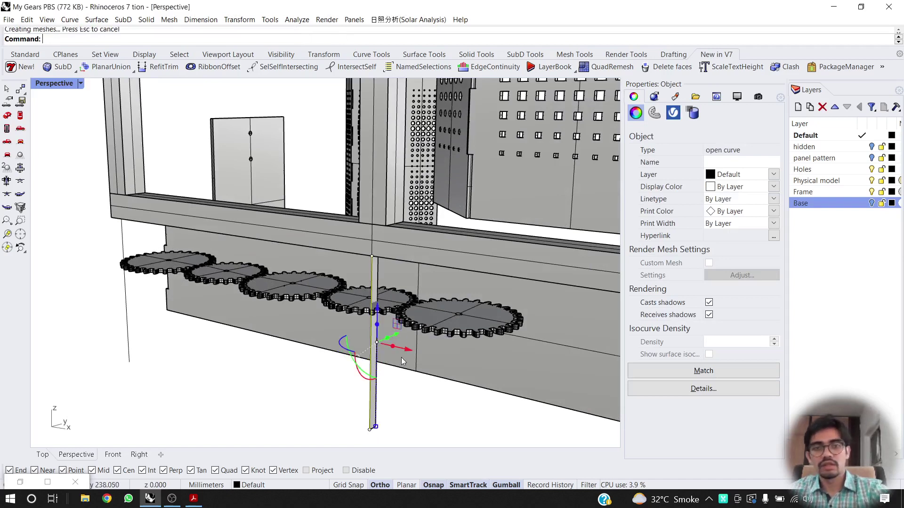
pyautogui.press('Escape')
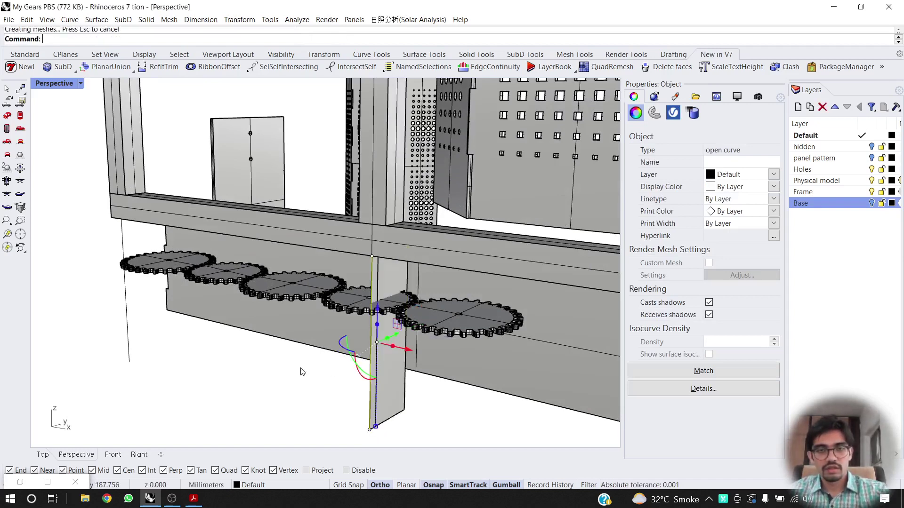
# Slide the five gears along the X axis until the middle gear's hub meets the vertical reference surfaces.
pyautogui.moveTo(302, 372); pyautogui.dragTo(407, 342, button='right')
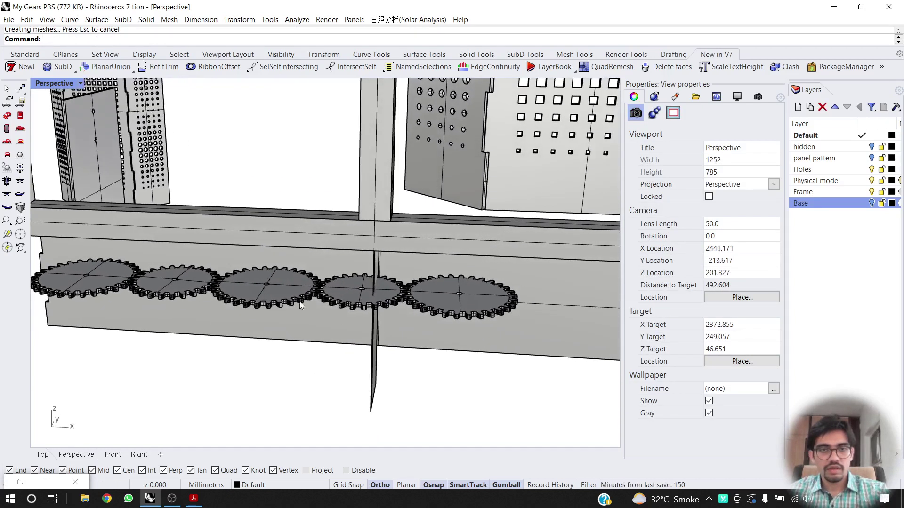
pyautogui.click(275, 295)
pyautogui.moveTo(274, 295); pyautogui.dragTo(377, 316, button='right')
pyautogui.scroll(4, 254, 285)
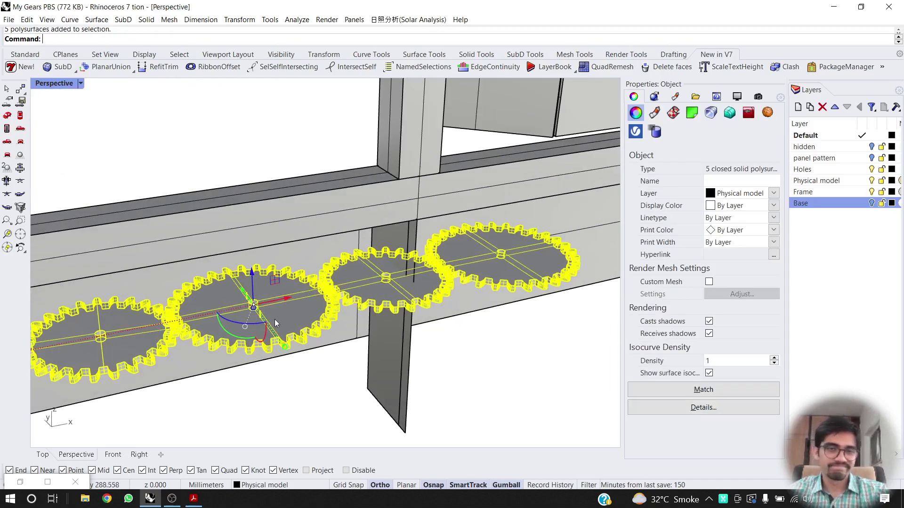
pyautogui.moveTo(275, 303); pyautogui.dragTo(428, 270)
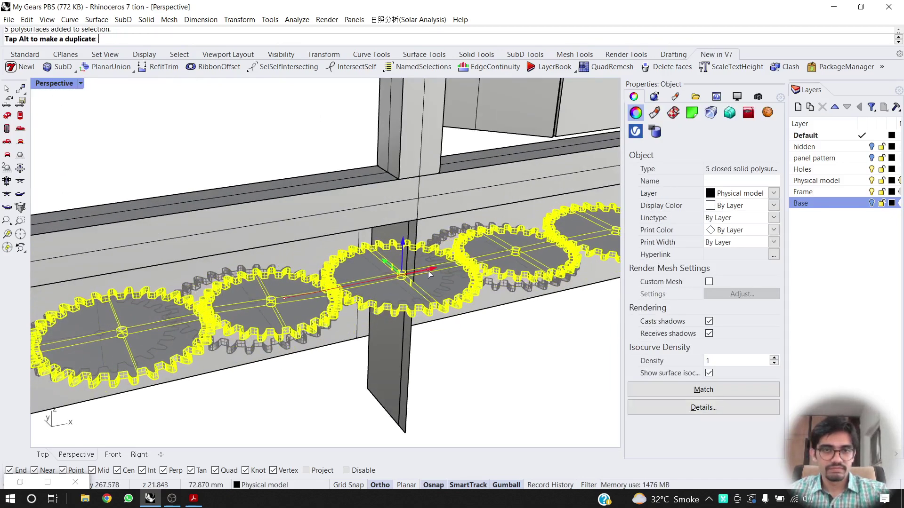
pyautogui.moveTo(428, 270); pyautogui.dragTo(393, 360, button='right')
pyautogui.scroll(6, 506, 310)
pyautogui.scroll(4, 359, 325)
pyautogui.scroll(-2, 415, 353)
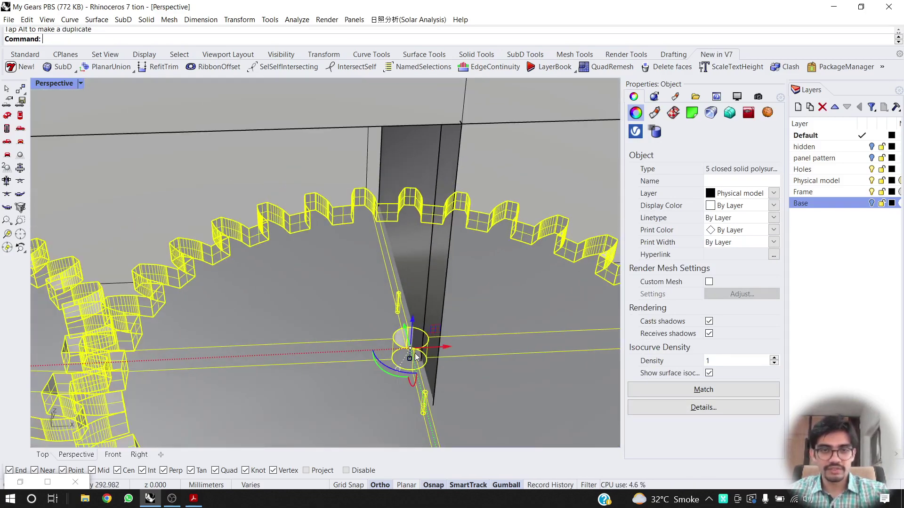
pyautogui.press('Escape')
# Nudge the five gears slightly along the X axis to centre the middle gear's hub on the reference surfaces.
pyautogui.scroll(-5, 377, 329)
pyautogui.scroll(2, 377, 328)
pyautogui.click(338, 344)
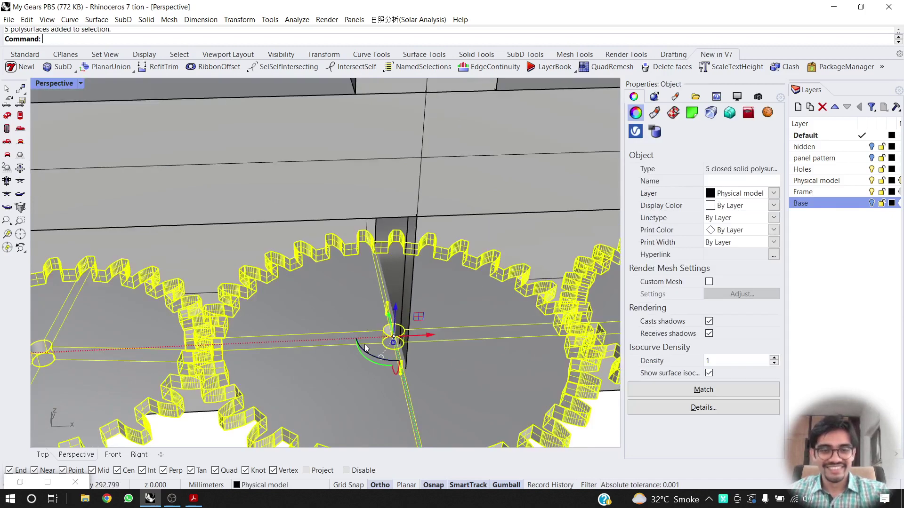
pyautogui.scroll(2, 423, 342)
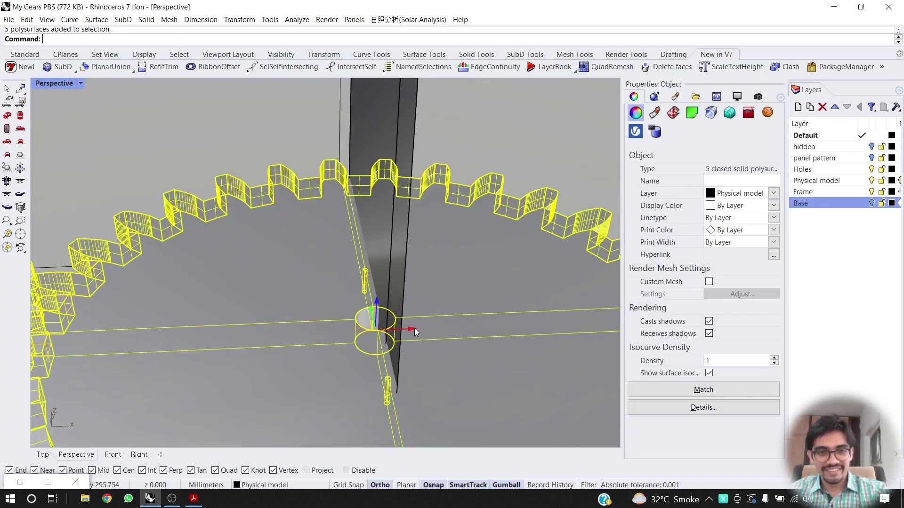
pyautogui.moveTo(415, 329); pyautogui.dragTo(418, 328)
pyautogui.scroll(-6, 341, 301)
pyautogui.press('Escape')
pyautogui.scroll(-4, 342, 308)
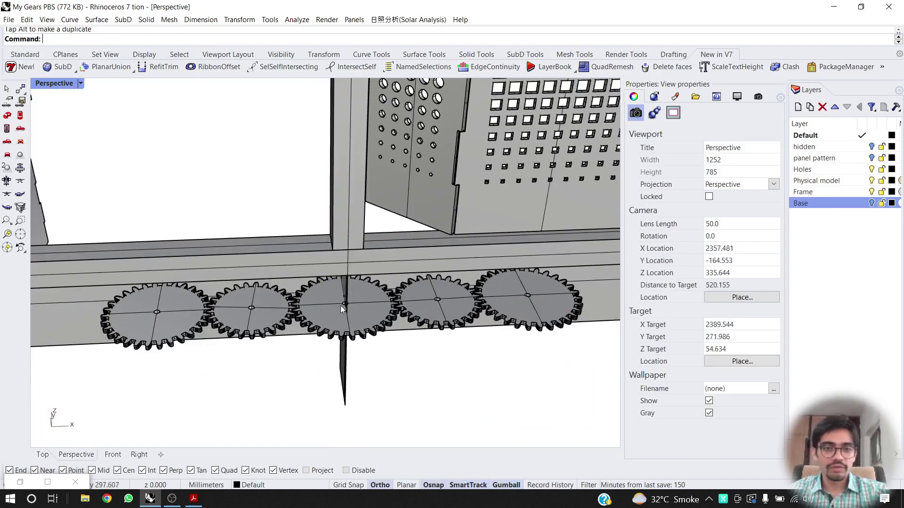
# Delete the vertical reference surfaces and the remaining guide line under the frame's middle post.
pyautogui.scroll(5, 343, 309)
pyautogui.click(385, 245)
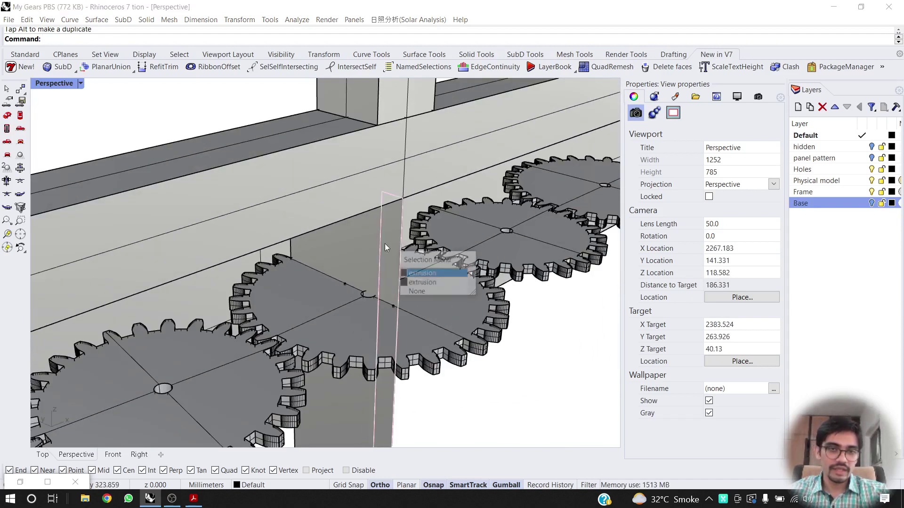
pyautogui.press('Delete')
pyautogui.scroll(-4, 349, 258)
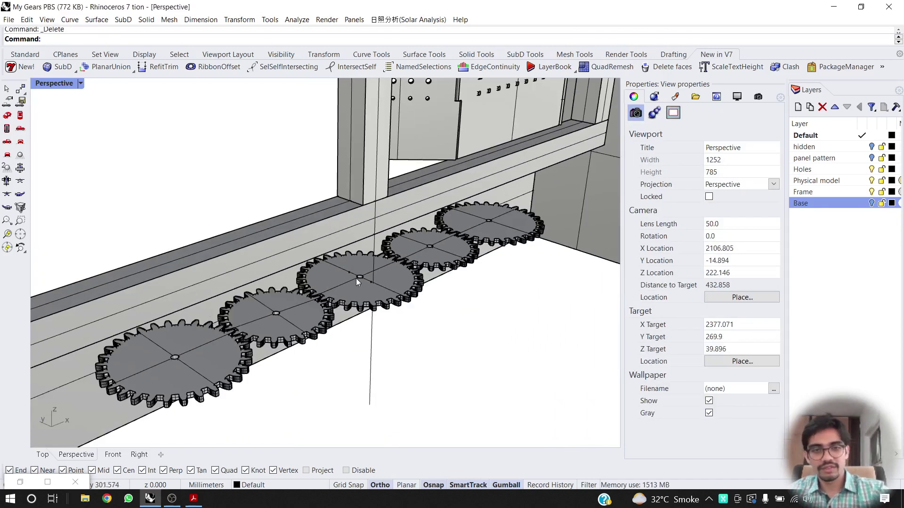
pyautogui.click(371, 356)
pyautogui.scroll(-4, 372, 356)
pyautogui.press('Delete')
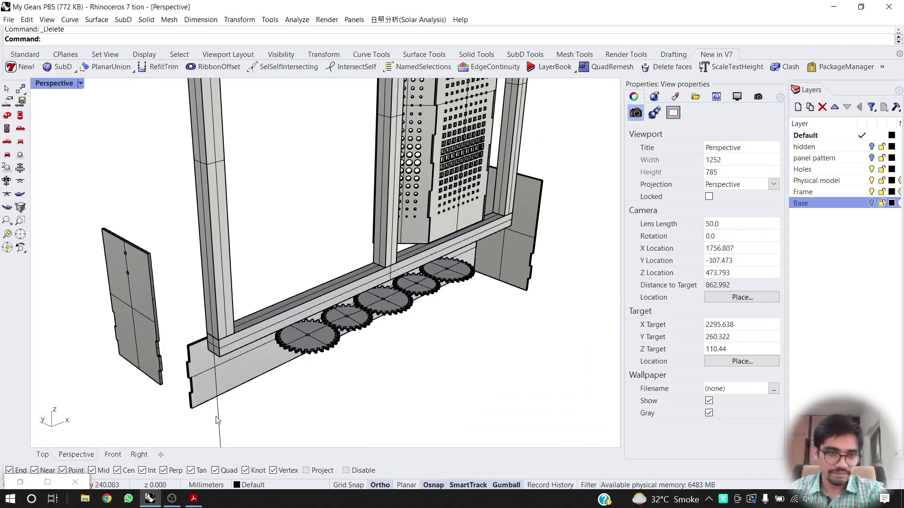
# Move the five gears slightly upward along the Z axis beneath the frame.
pyautogui.moveTo(216, 419); pyautogui.dragTo(315, 309, button='right')
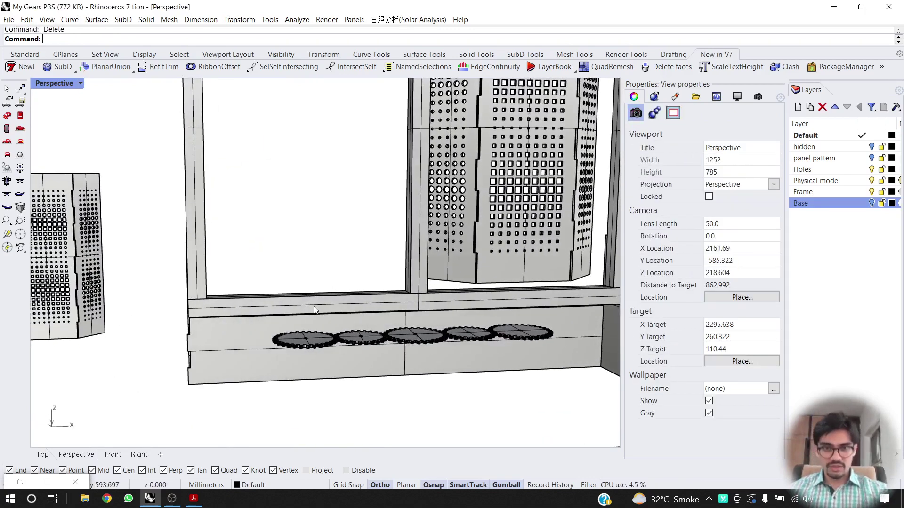
pyautogui.scroll(-4, 379, 309)
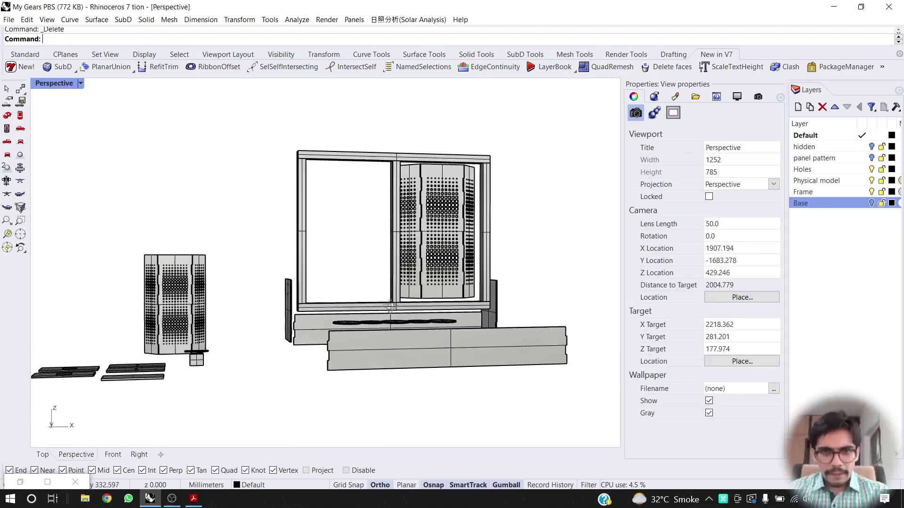
pyautogui.scroll(4, 403, 321)
pyautogui.click(390, 332)
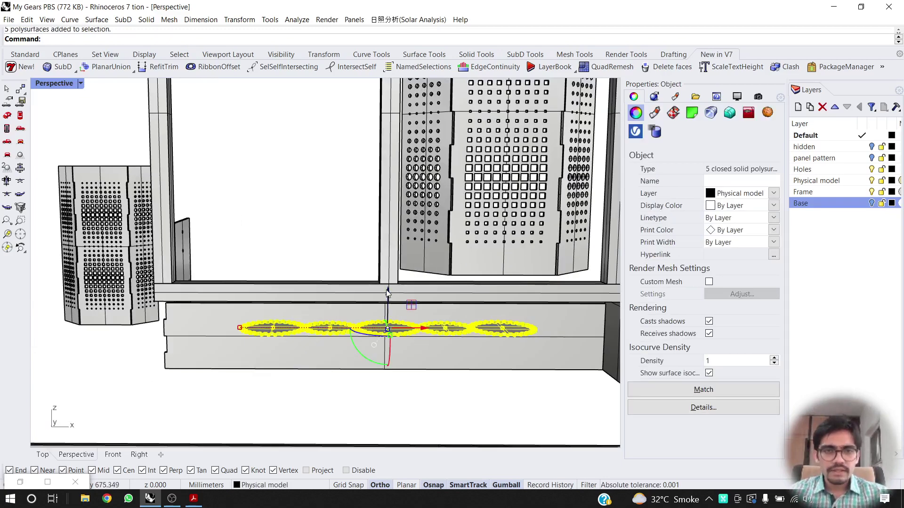
pyautogui.moveTo(387, 293); pyautogui.dragTo(387, 286)
pyautogui.moveTo(421, 306); pyautogui.dragTo(432, 389, button='right')
pyautogui.click(432, 390)
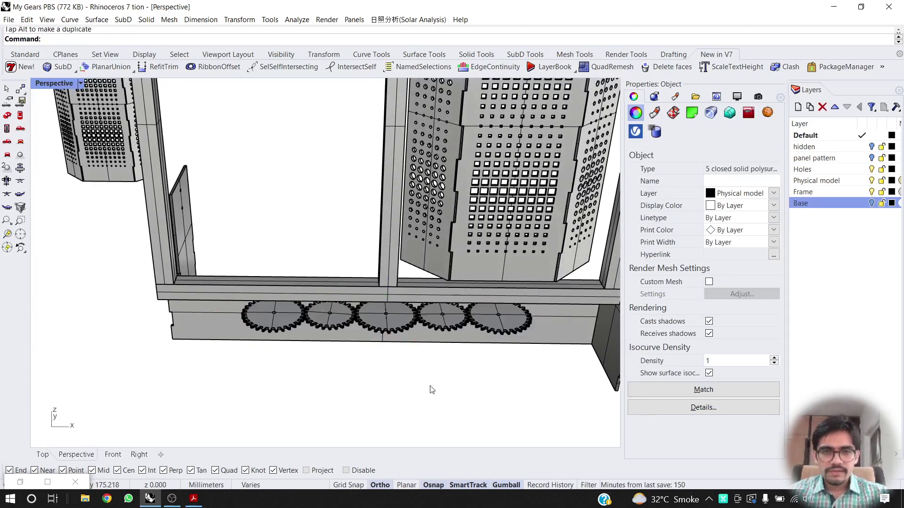
# Move the small block and the thin bar on top of it in front of the middle gear.
pyautogui.scroll(-6, 432, 390)
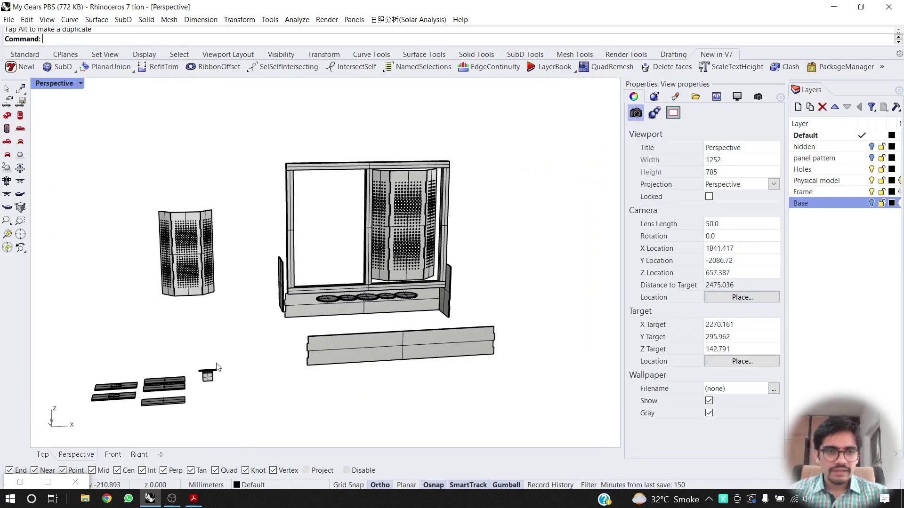
pyautogui.moveTo(199, 399); pyautogui.dragTo(200, 395)
pyautogui.moveTo(201, 396); pyautogui.dragTo(213, 84, button='right')
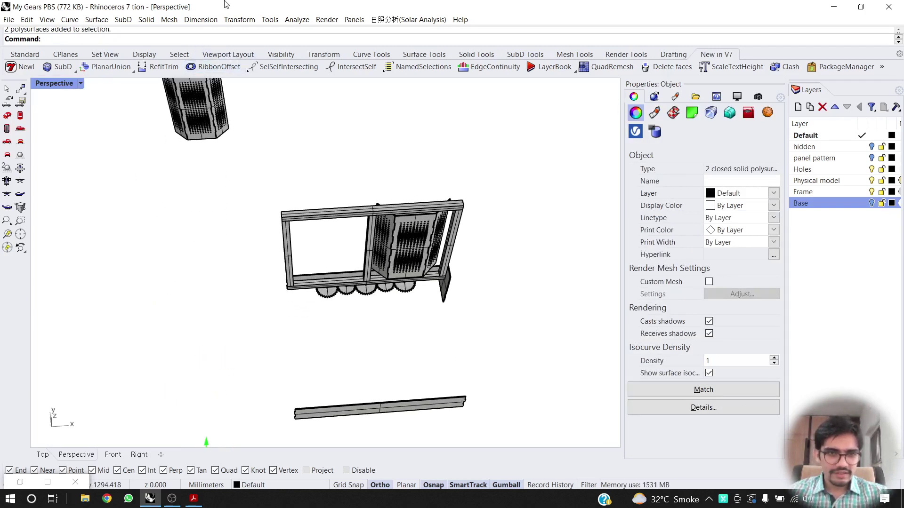
pyautogui.keyDown('shift'); pyautogui.moveTo(167, 302); pyautogui.dragTo(206, 222, button='right'); pyautogui.keyUp('shift')
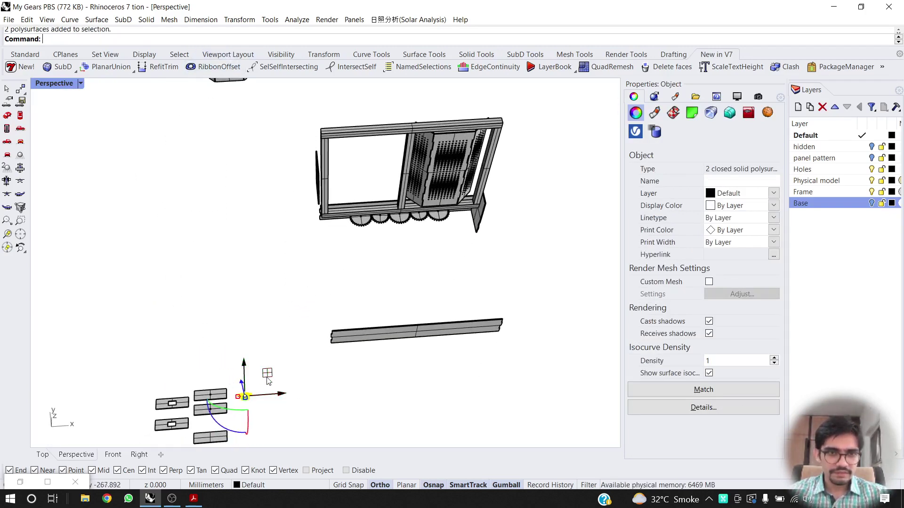
pyautogui.scroll(6, 401, 232)
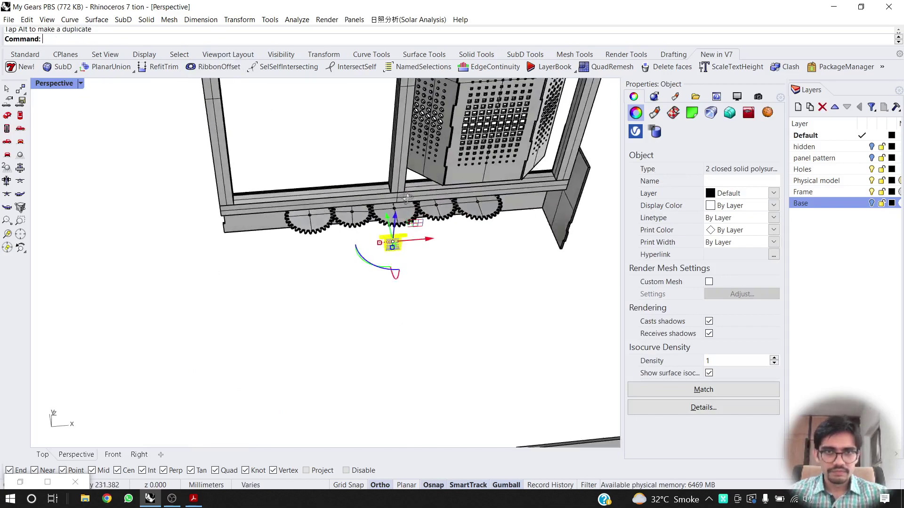
# Slide the block and thin bar along the Y axis until they reach under the middle gear's teeth.
pyautogui.moveTo(400, 235); pyautogui.dragTo(442, 262, button='right')
pyautogui.scroll(6, 389, 282)
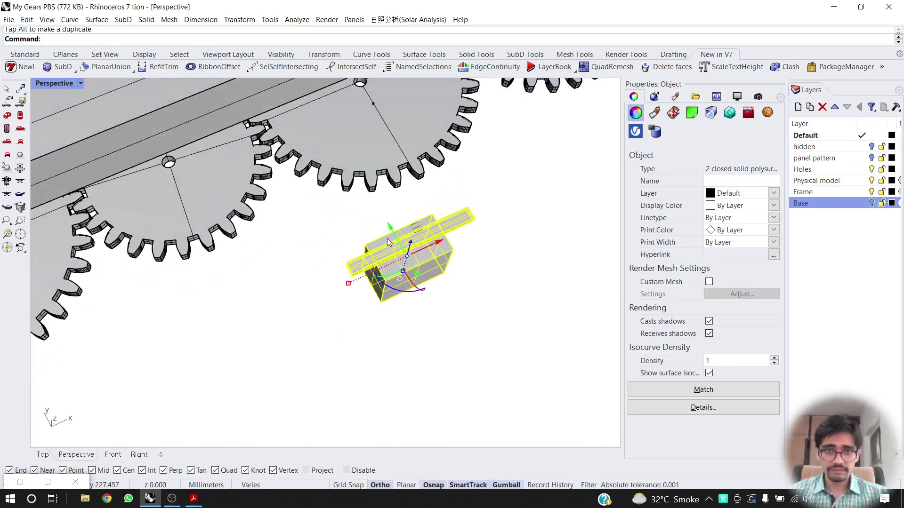
pyautogui.moveTo(387, 238)
pyautogui.mouseDown(button='right')
pyautogui.moveTo(389, 215)
pyautogui.moveTo(369, 240)
pyautogui.mouseUp(button='right')
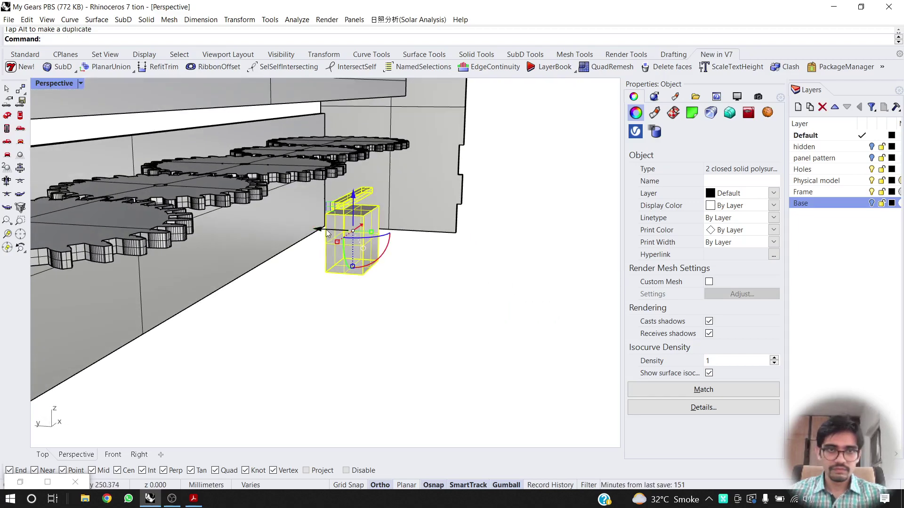
pyautogui.moveTo(326, 229); pyautogui.dragTo(242, 224)
pyautogui.moveTo(340, 234); pyautogui.dragTo(319, 304, button='right')
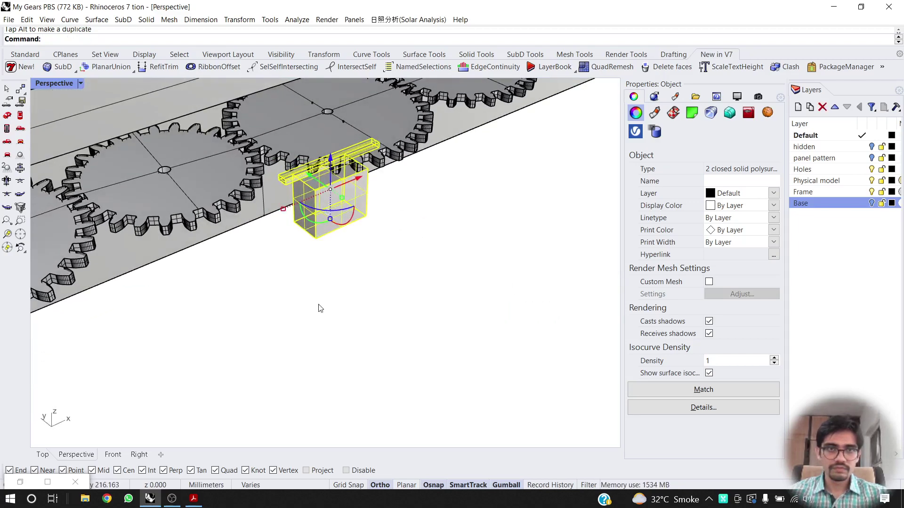
pyautogui.click(320, 308)
# Rotate the thin bar above the block by 90 degrees about the Z axis.
pyautogui.click(288, 181)
pyautogui.moveTo(336, 164); pyautogui.dragTo(428, 149, button='right')
pyautogui.scroll(4, 317, 169)
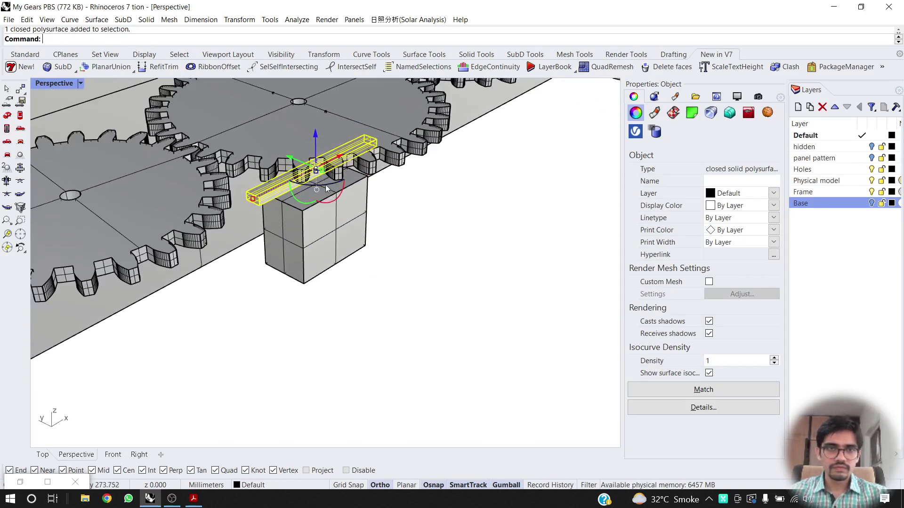
pyautogui.click(326, 185)
pyautogui.write('90')
pyautogui.press('Return')
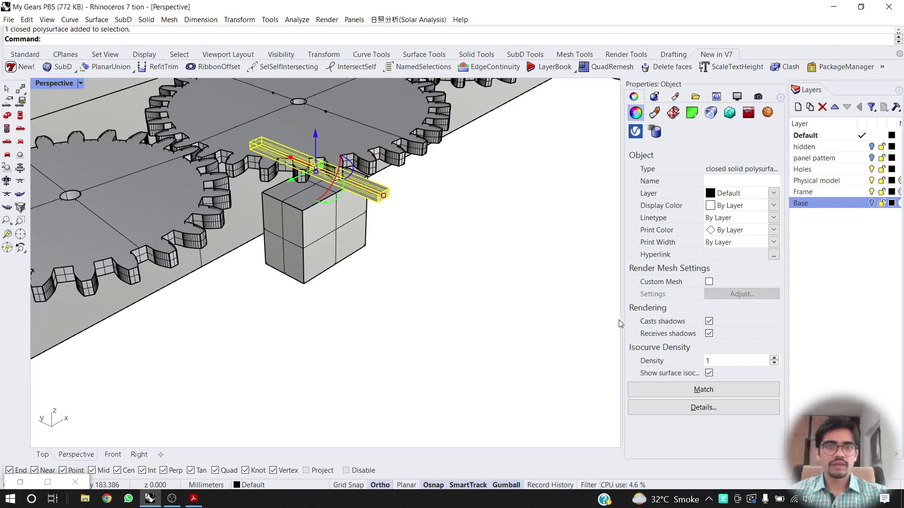
pyautogui.click(478, 251)
# Group the block and the rotated thin bar beneath the middle gear.
pyautogui.moveTo(417, 239); pyautogui.dragTo(398, 248, button='right')
pyautogui.scroll(1, 367, 222)
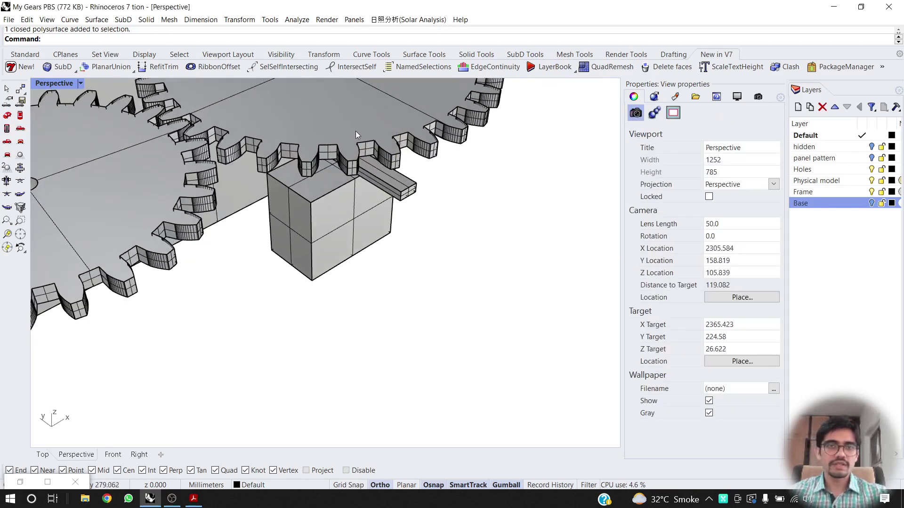
pyautogui.keyDown('shift'); pyautogui.moveTo(355, 131); pyautogui.dragTo(340, 204, button='right'); pyautogui.keyUp('shift')
pyautogui.scroll(6, 348, 206)
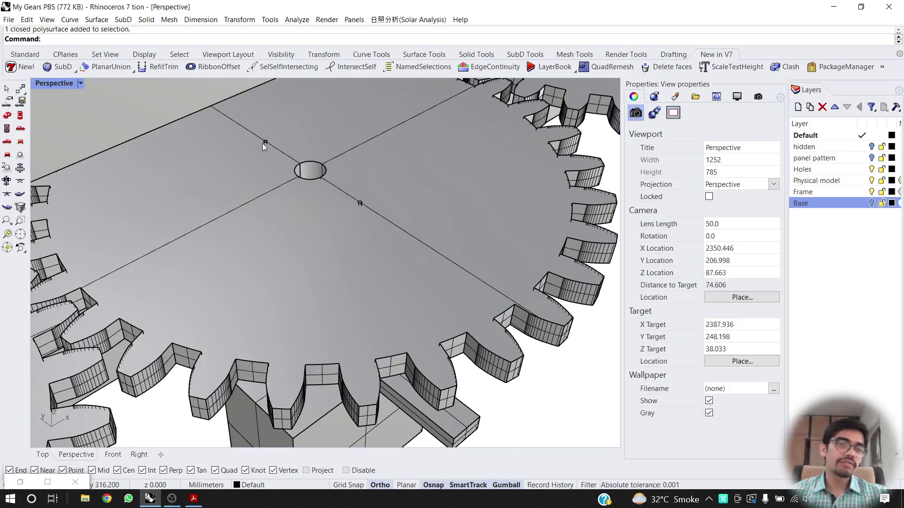
pyautogui.scroll(-4, 317, 227)
pyautogui.moveTo(317, 228); pyautogui.dragTo(326, 307, button='right')
pyautogui.click(357, 339)
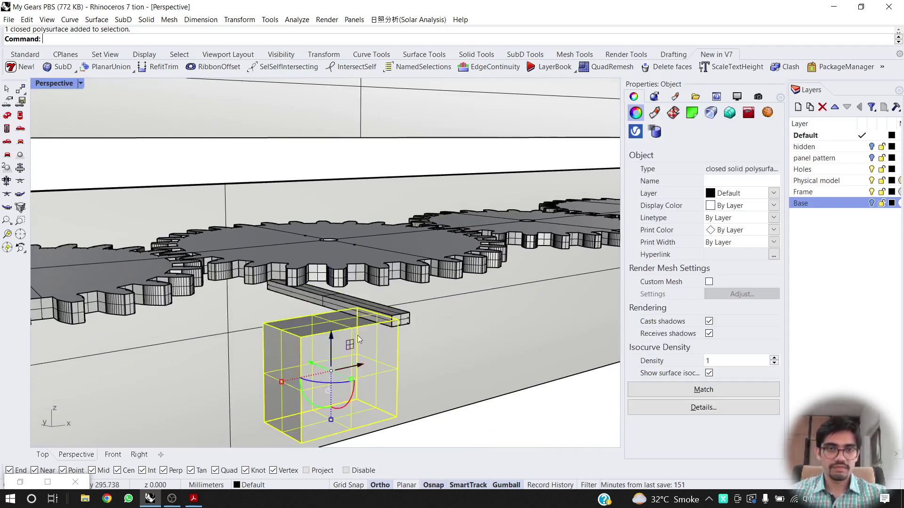
pyautogui.keyDown('shift'); pyautogui.click(354, 309); pyautogui.keyUp('shift')
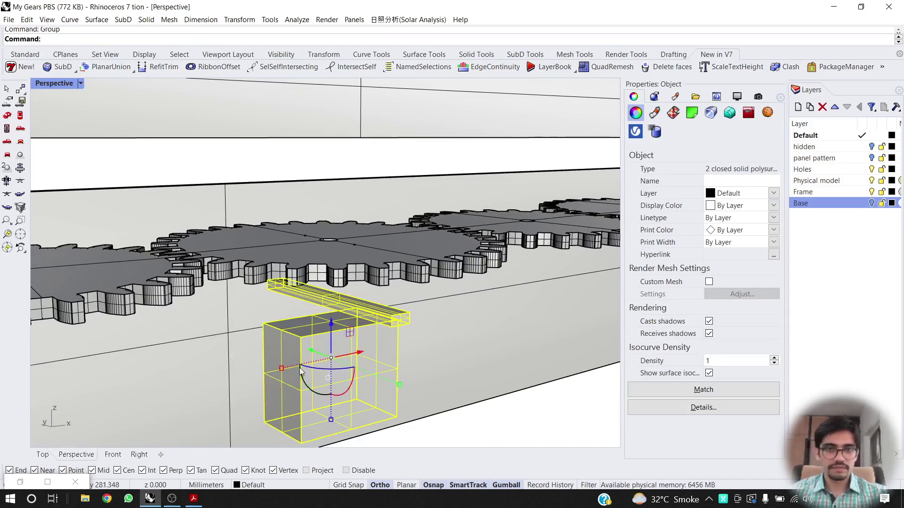
pyautogui.moveTo(368, 354); pyautogui.dragTo(305, 407, button='right')
# Slide the grouped block and bar along the X and Y axes until the bar lies beneath the middle gear's hub.
pyautogui.moveTo(431, 299); pyautogui.dragTo(412, 312, button='right')
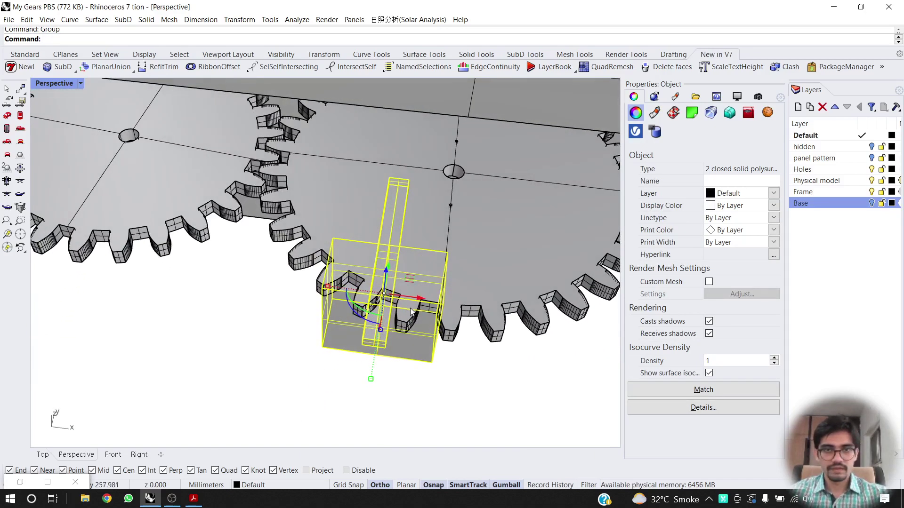
pyautogui.moveTo(411, 311); pyautogui.dragTo(459, 239)
pyautogui.hotkey('ctrl', 'z')
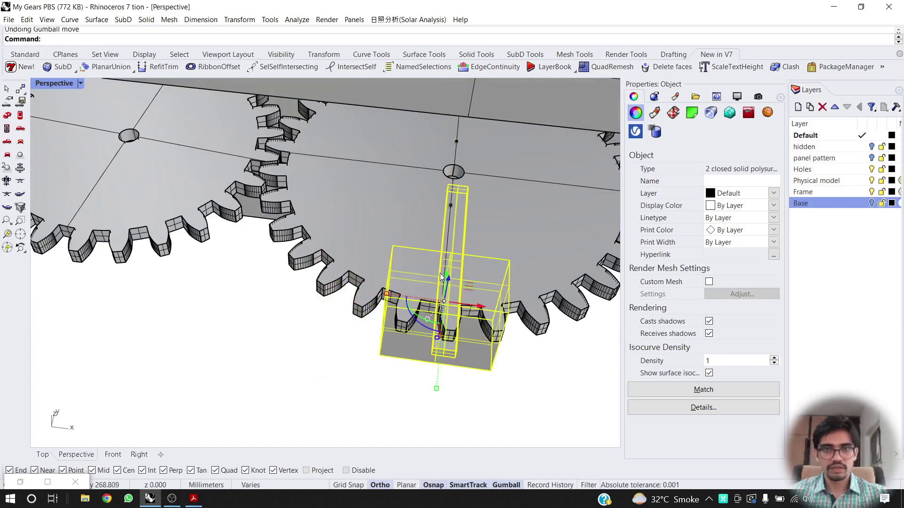
pyautogui.moveTo(444, 274); pyautogui.dragTo(450, 223)
pyautogui.moveTo(464, 240); pyautogui.dragTo(362, 328, button='right')
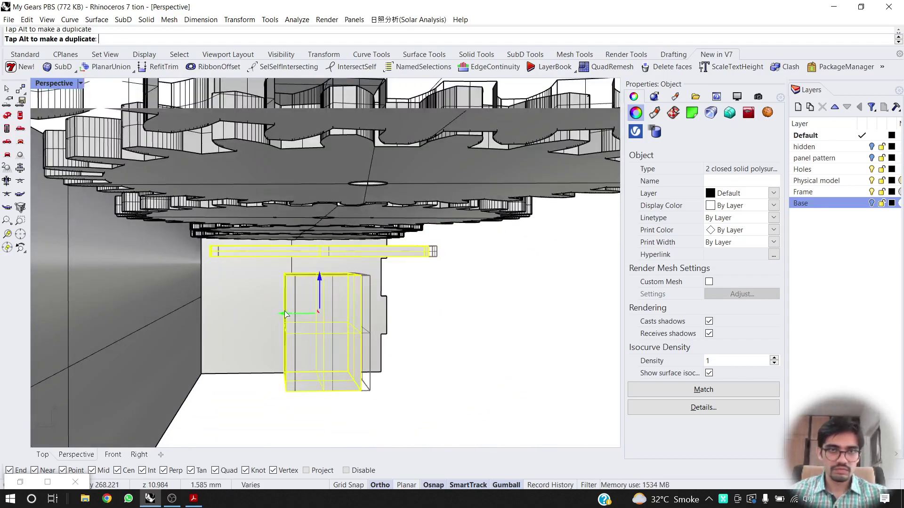
pyautogui.moveTo(291, 316); pyautogui.dragTo(173, 255, button='right')
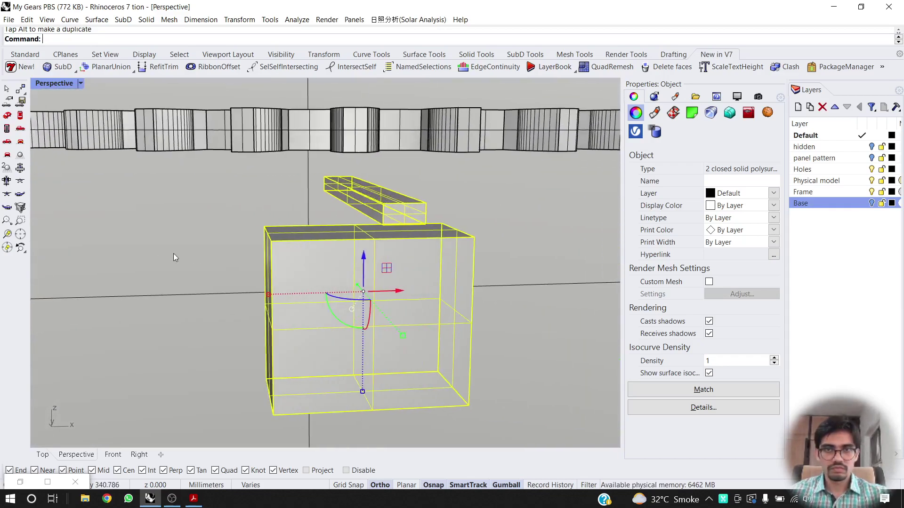
pyautogui.moveTo(372, 264); pyautogui.dragTo(416, 230, button='right')
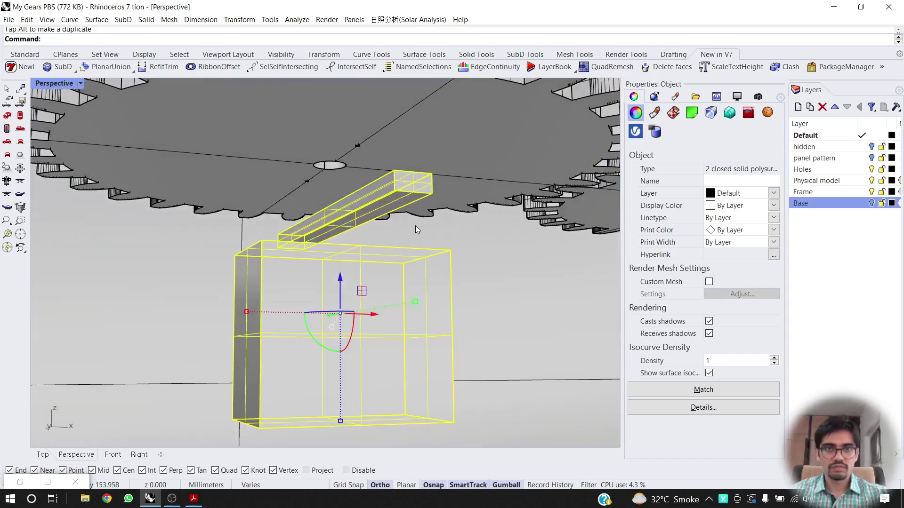
pyautogui.press('Escape')
# Nudge the grouped block and bar along the X and Y axes to centre them under the middle gear's hub.
pyautogui.moveTo(360, 269); pyautogui.dragTo(359, 196, button='right')
pyautogui.moveTo(359, 196); pyautogui.dragTo(353, 311)
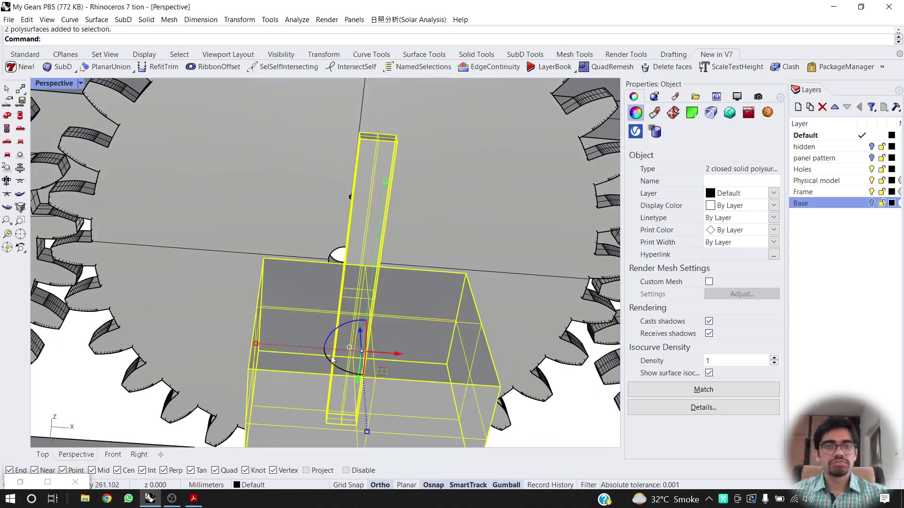
pyautogui.moveTo(398, 355); pyautogui.dragTo(384, 355)
pyautogui.moveTo(376, 318); pyautogui.dragTo(359, 332, button='right')
pyautogui.moveTo(396, 346); pyautogui.dragTo(393, 340)
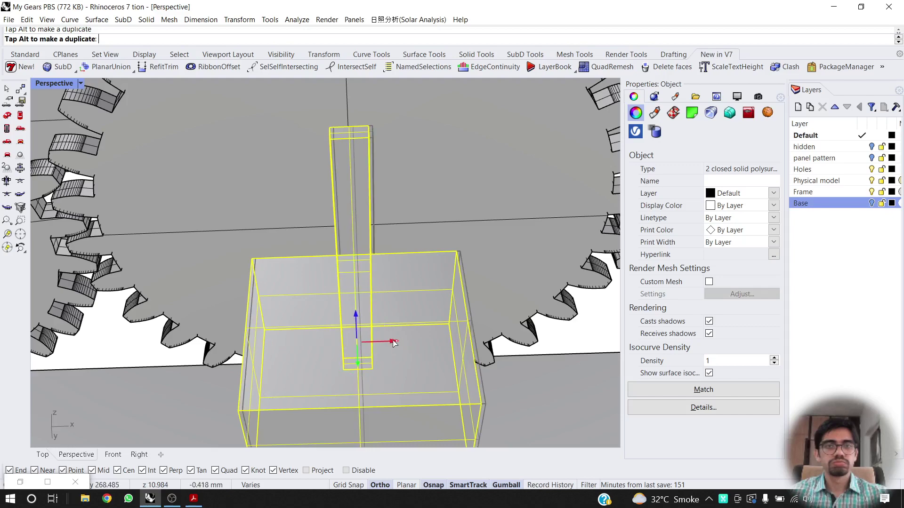
pyautogui.moveTo(371, 322)
pyautogui.mouseDown(button='right')
pyautogui.moveTo(373, 375)
pyautogui.moveTo(523, 381)
pyautogui.moveTo(385, 326)
pyautogui.mouseUp(button='right')
pyautogui.moveTo(220, 310); pyautogui.dragTo(225, 310)
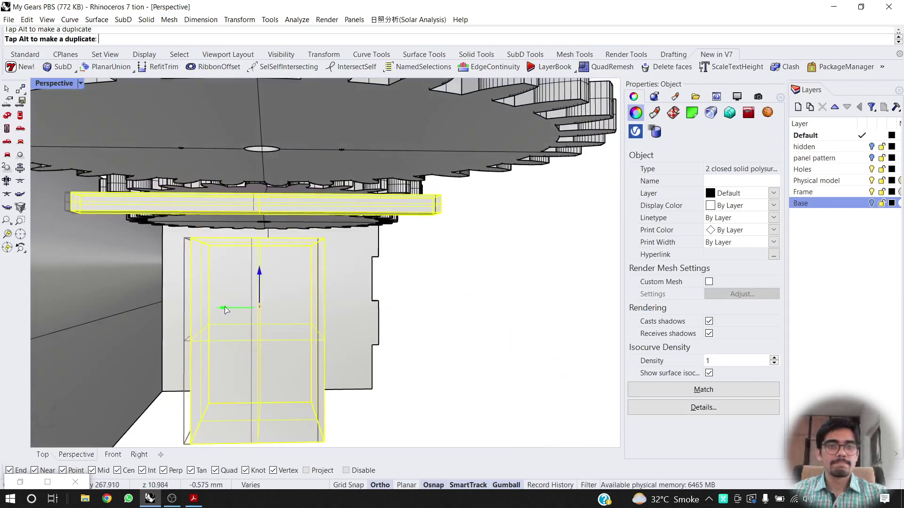
pyautogui.moveTo(240, 295); pyautogui.dragTo(460, 346, button='right')
pyautogui.click(510, 393)
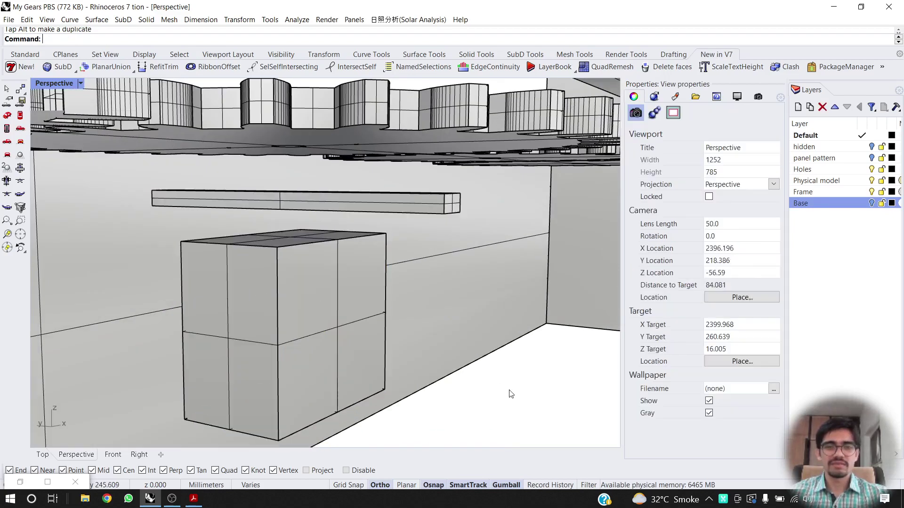
# Draw a circle with a diameter of 2 mm at the middle of the thin bar's underside.
pyautogui.scroll(-9, 230, 257)
pyautogui.moveTo(230, 255); pyautogui.dragTo(291, 217, button='right')
pyautogui.scroll(15, 294, 234)
pyautogui.scroll(8, 291, 217)
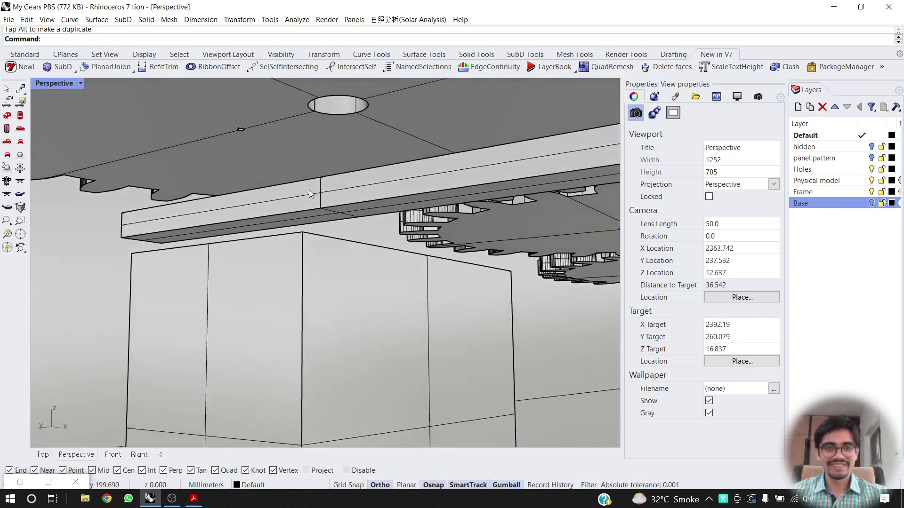
pyautogui.click(339, 212)
pyautogui.scroll(1, 328, 213)
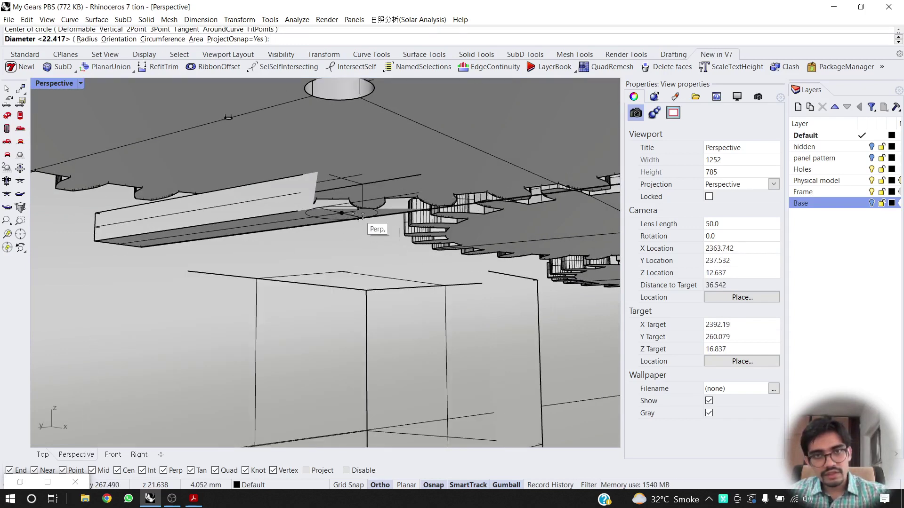
pyautogui.scroll(4, 357, 215)
pyautogui.scroll(-5, 211, 218)
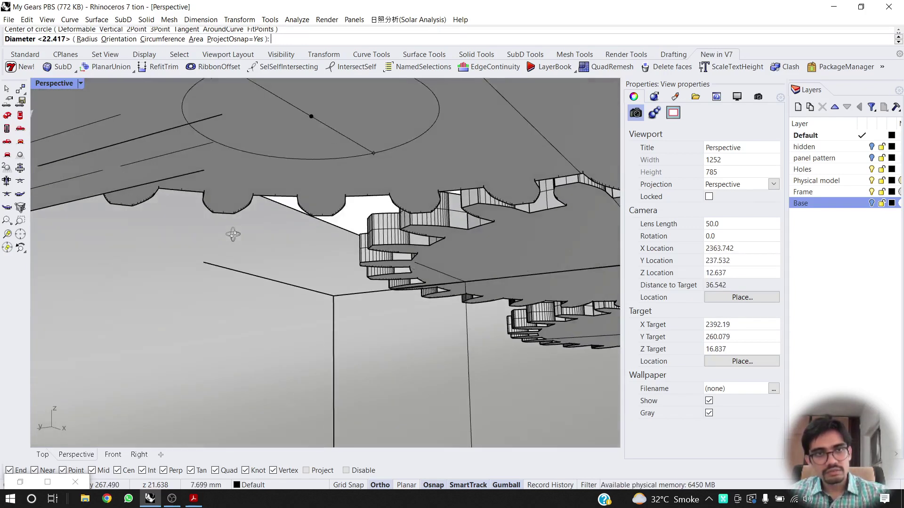
pyautogui.scroll(-3, 243, 227)
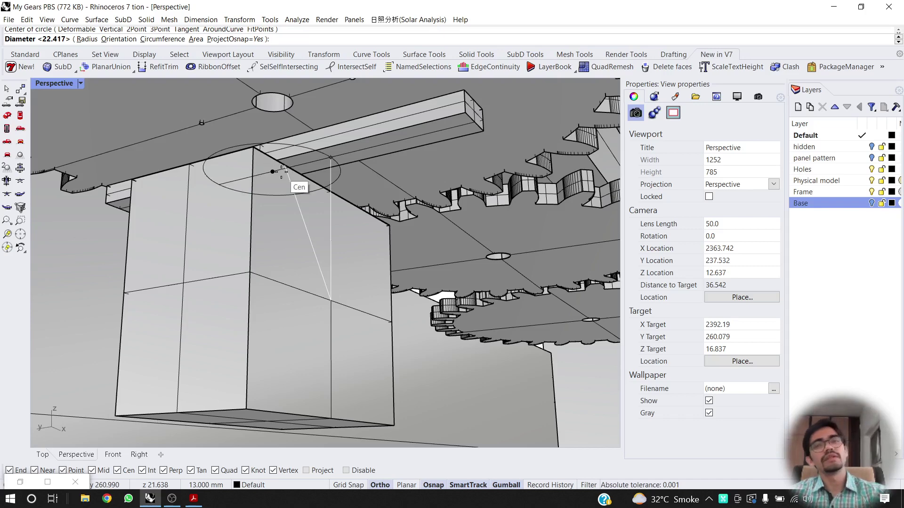
pyautogui.scroll(2, 291, 168)
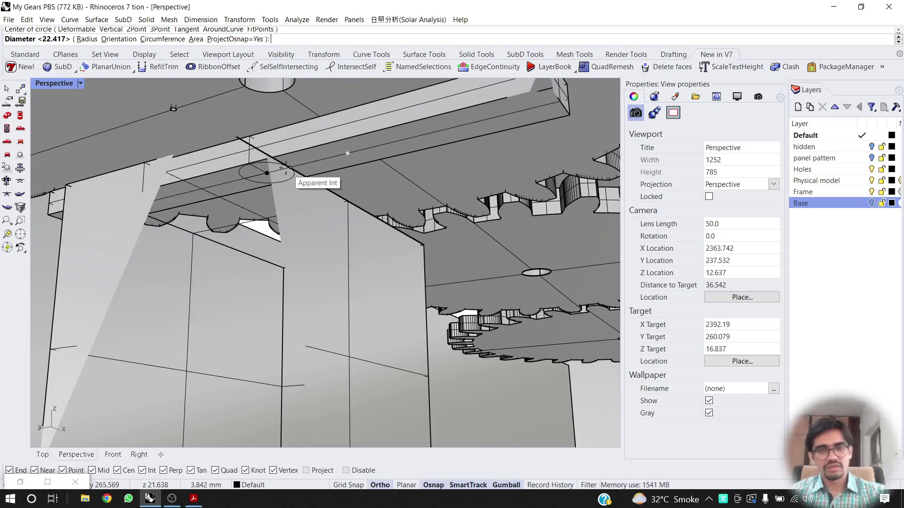
pyautogui.press('Return')
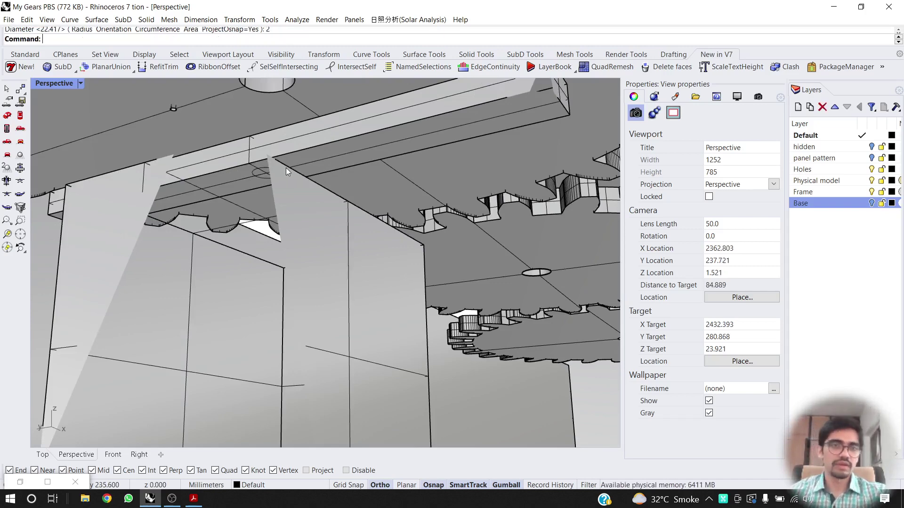
# Try to extrude the small circle on the thin bar's underside vertically by 7 mm.
pyautogui.scroll(5, 285, 166)
pyautogui.moveTo(279, 150); pyautogui.dragTo(269, 203, button='right')
pyautogui.scroll(-5, 269, 203)
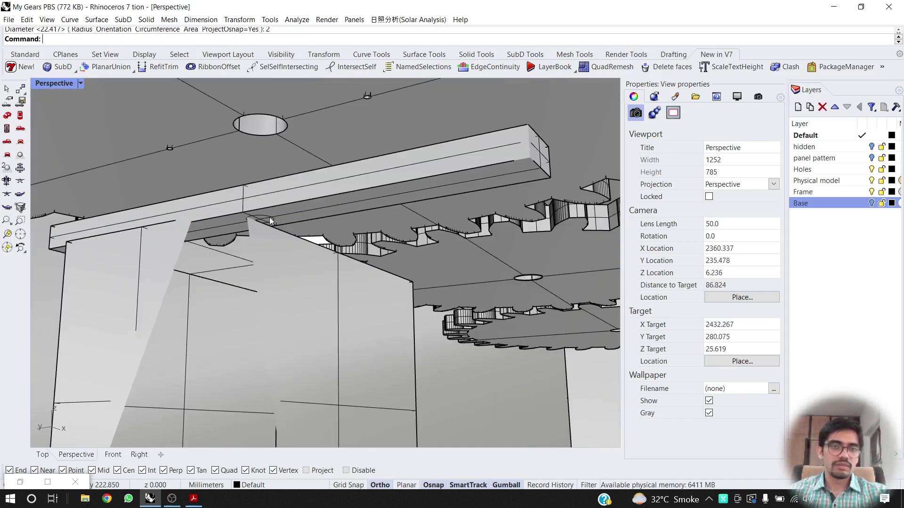
pyautogui.click(270, 218)
pyautogui.click(312, 244)
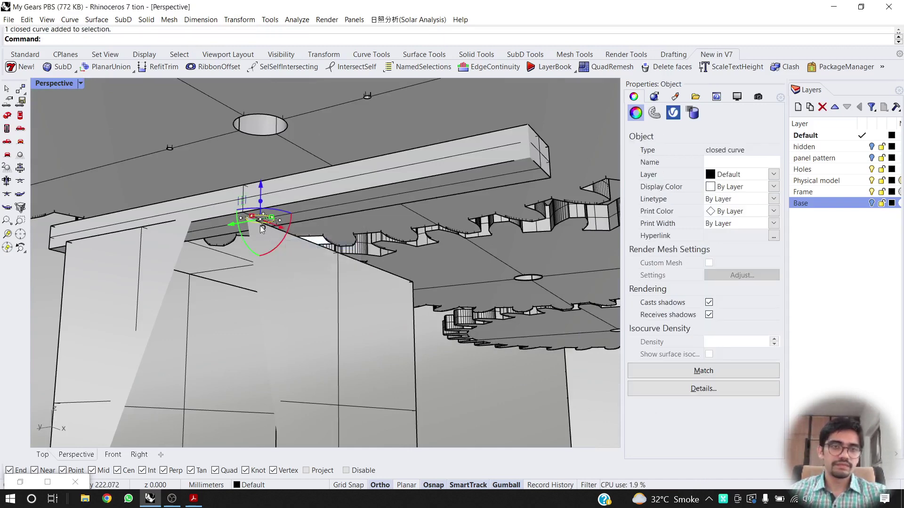
pyautogui.click(261, 202)
pyautogui.write('7')
pyautogui.press('Return')
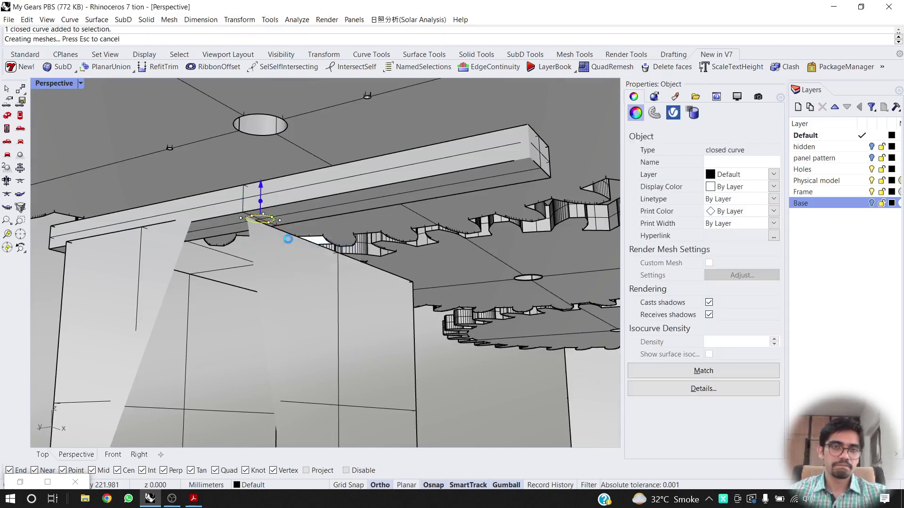
pyautogui.moveTo(288, 239); pyautogui.dragTo(272, 227, button='right')
pyautogui.hotkey('ctrl', 'z')
pyautogui.scroll(3, 270, 216)
pyautogui.scroll(-7, 271, 216)
pyautogui.press('Escape')
pyautogui.scroll(1, 273, 227)
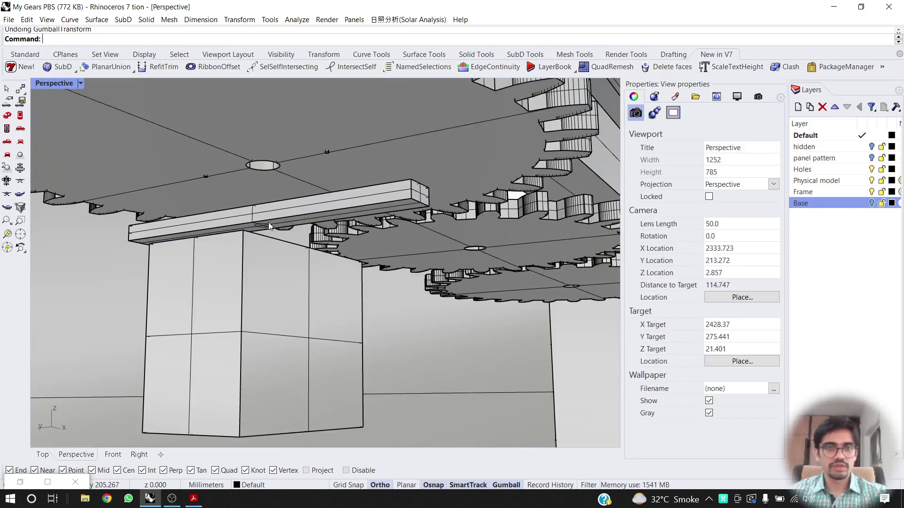
# Extrude the small circle under the thin bar downward to the block's top face to form the shaft.
pyautogui.click(268, 222)
pyautogui.click(309, 253)
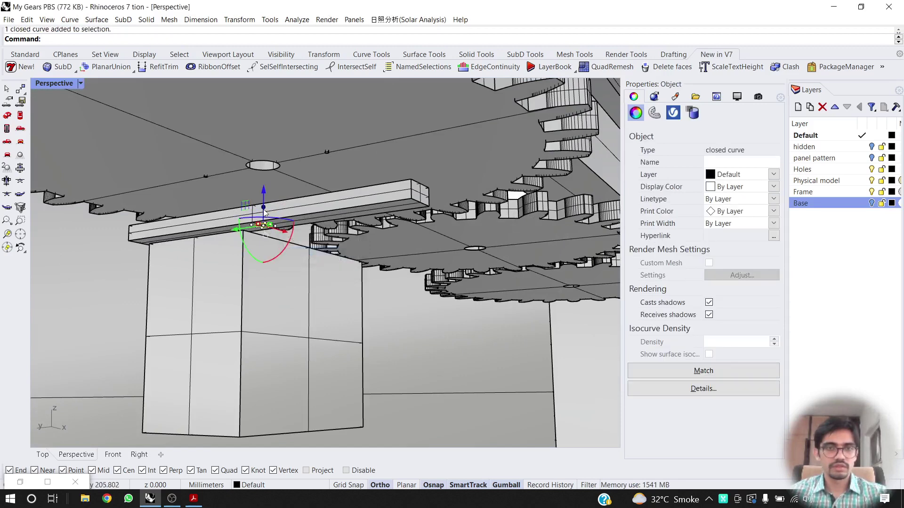
pyautogui.moveTo(264, 212); pyautogui.dragTo(281, 227)
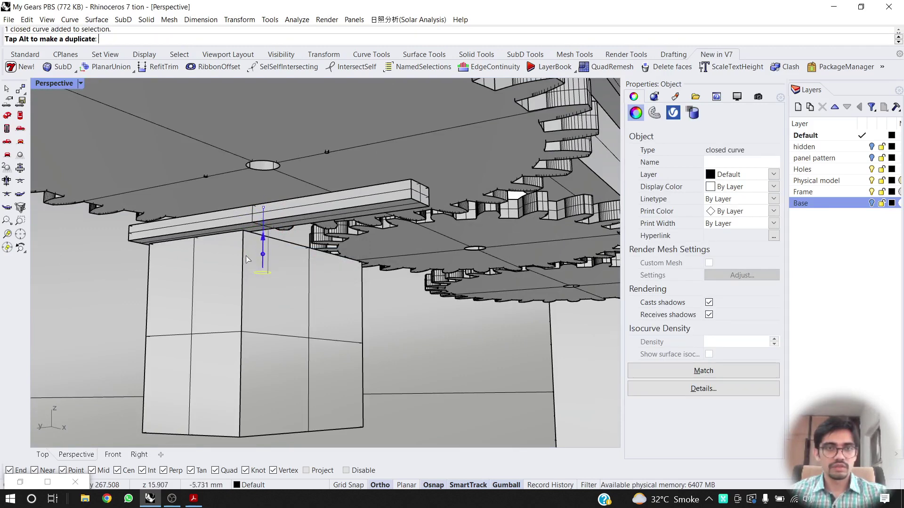
pyautogui.moveTo(246, 260); pyautogui.dragTo(273, 332, button='right')
pyautogui.moveTo(273, 331)
pyautogui.mouseDown()
pyautogui.moveTo(273, 340)
pyautogui.moveTo(276, 325)
pyautogui.mouseUp()
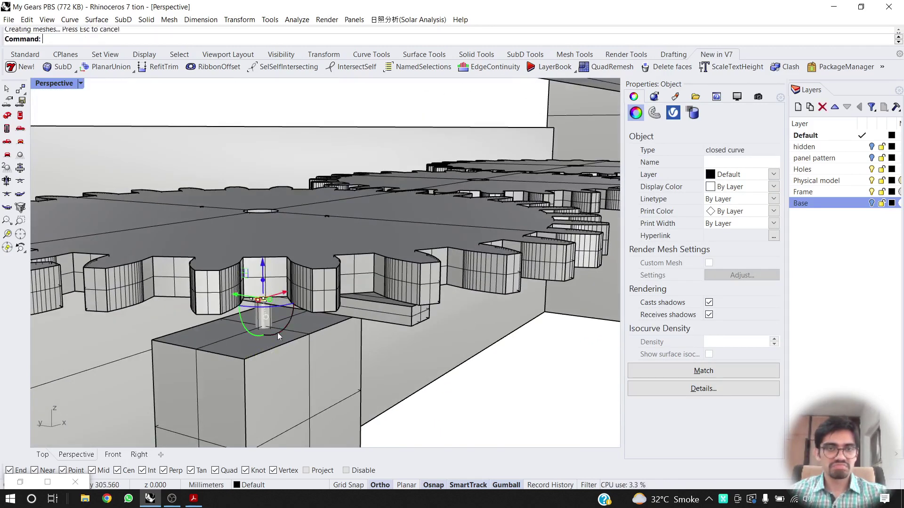
pyautogui.moveTo(278, 333); pyautogui.dragTo(337, 270, button='right')
pyautogui.press('Escape')
# Examine the block, shaft and thin bar beneath the gears, and the spare parts beside the frame.
pyautogui.scroll(-5, 235, 299)
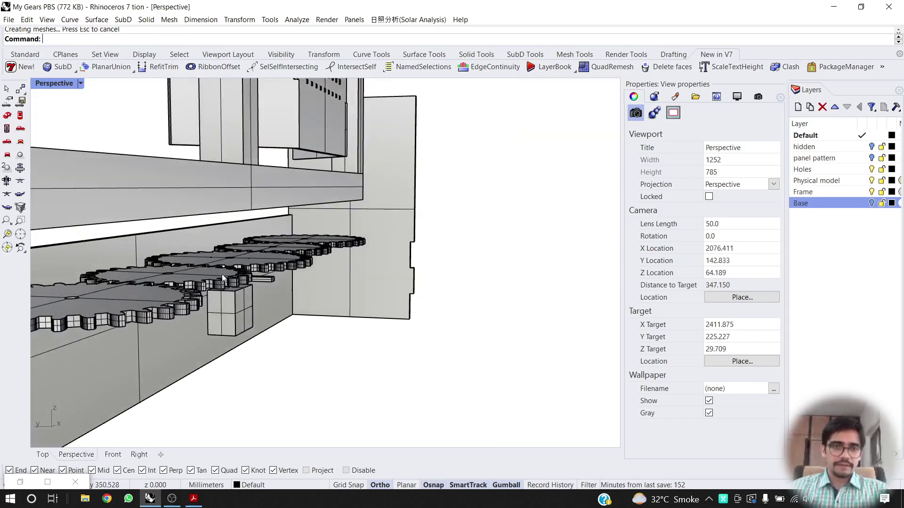
pyautogui.scroll(-10, 219, 271)
pyautogui.moveTo(280, 279); pyautogui.dragTo(170, 279, button='right')
pyautogui.moveTo(257, 289); pyautogui.dragTo(329, 283, button='right')
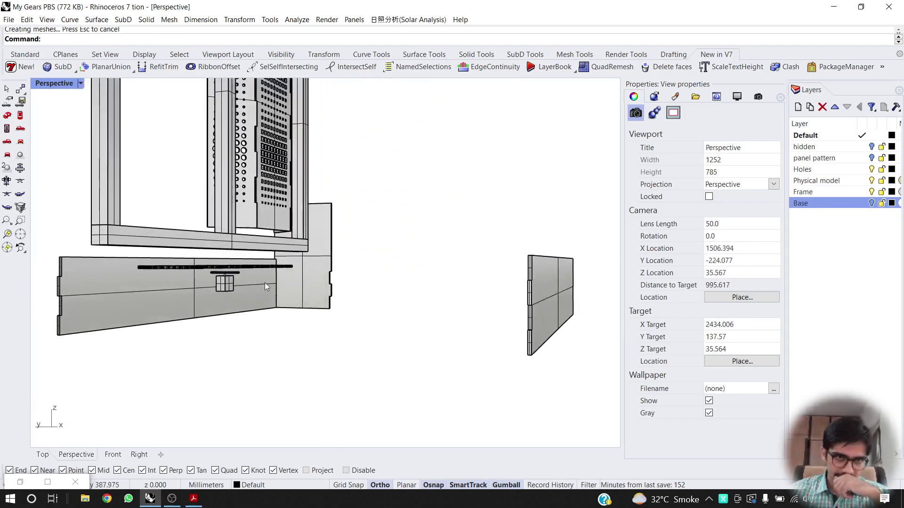
pyautogui.scroll(9, 224, 281)
pyautogui.click(241, 290)
pyautogui.moveTo(259, 325); pyautogui.dragTo(249, 318, button='right')
pyautogui.press('Escape')
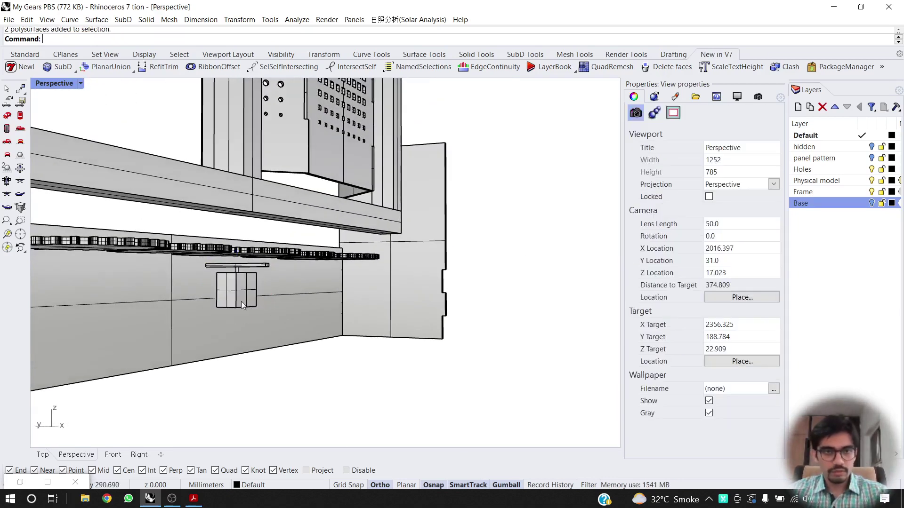
pyautogui.scroll(7, 241, 300)
pyautogui.scroll(-19, 241, 297)
pyautogui.moveTo(291, 293); pyautogui.dragTo(221, 321, button='right')
pyautogui.scroll(-5, 222, 324)
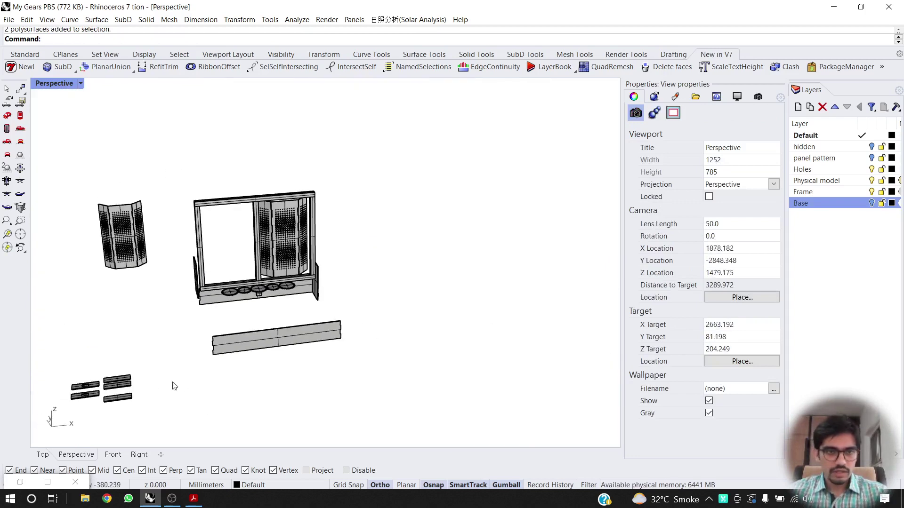
# Rotate the plate with the rectangular slot by 90 degrees in the horizontal plane.
pyautogui.scroll(4, 145, 384)
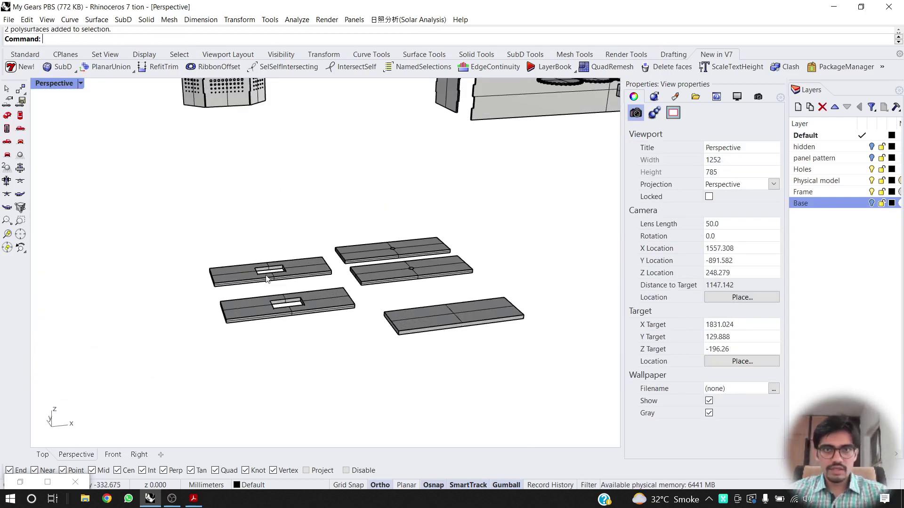
pyautogui.moveTo(304, 228); pyautogui.dragTo(255, 265)
pyautogui.moveTo(245, 258); pyautogui.dragTo(230, 322, button='right')
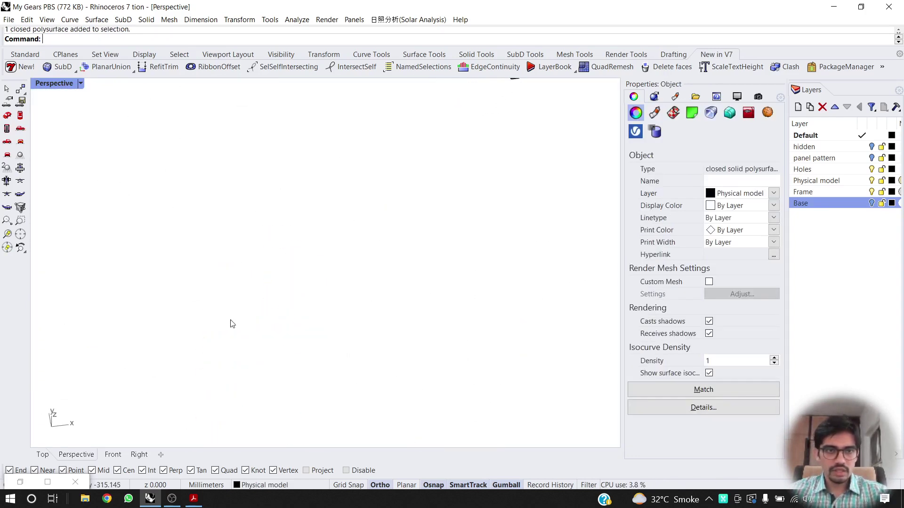
pyautogui.scroll(-7, 231, 329)
pyautogui.scroll(3, 231, 424)
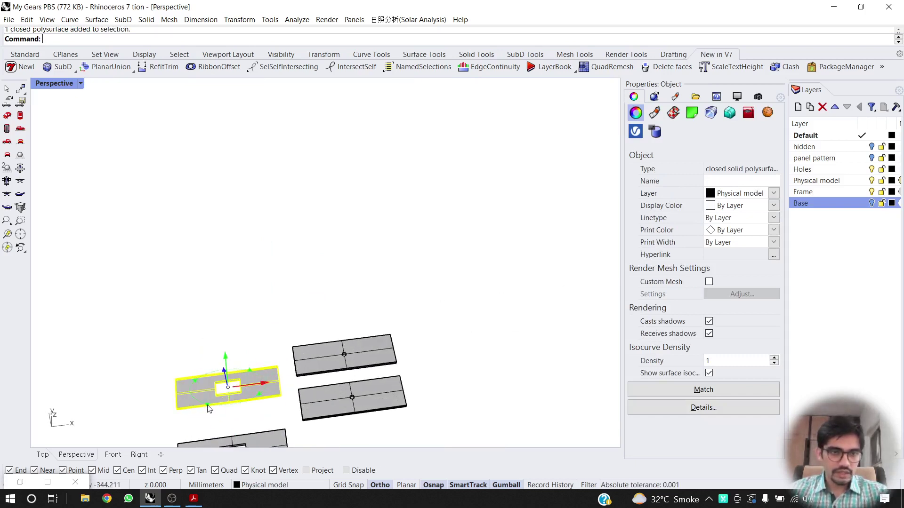
pyautogui.moveTo(209, 407); pyautogui.dragTo(234, 410)
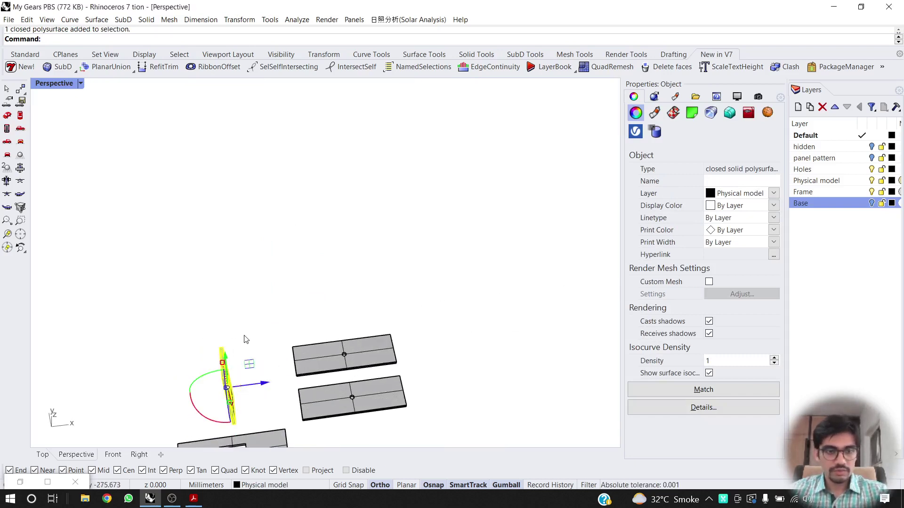
pyautogui.hotkey('ctrl', 'z')
pyautogui.scroll(5, 225, 387)
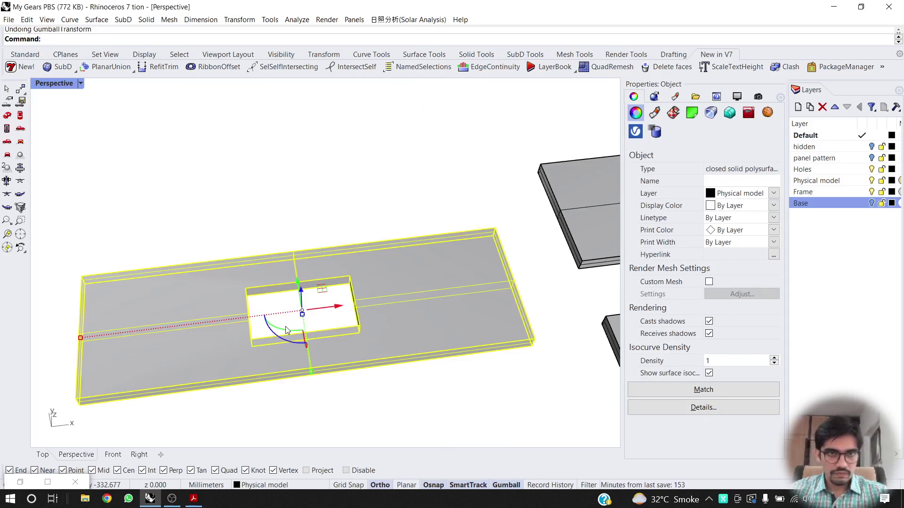
pyautogui.moveTo(286, 329); pyautogui.dragTo(318, 329, button='right')
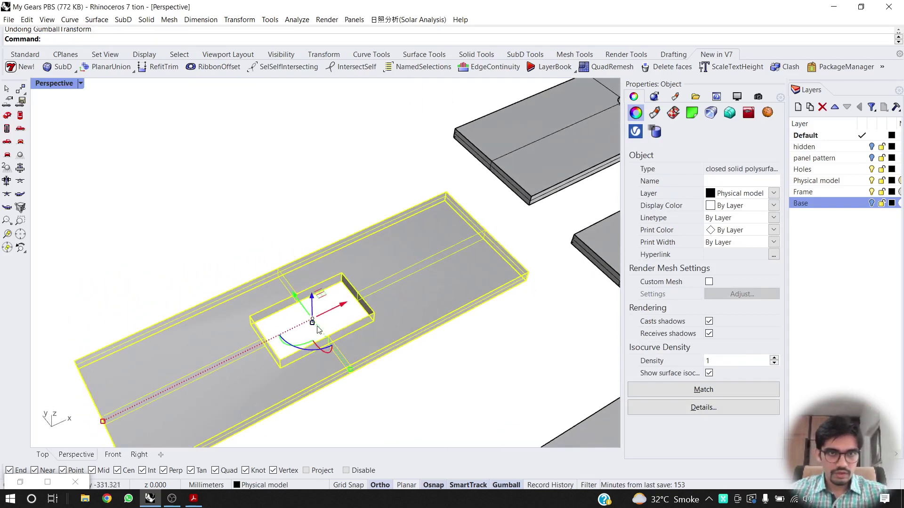
pyautogui.click(294, 347)
pyautogui.write('90')
pyautogui.press('Return')
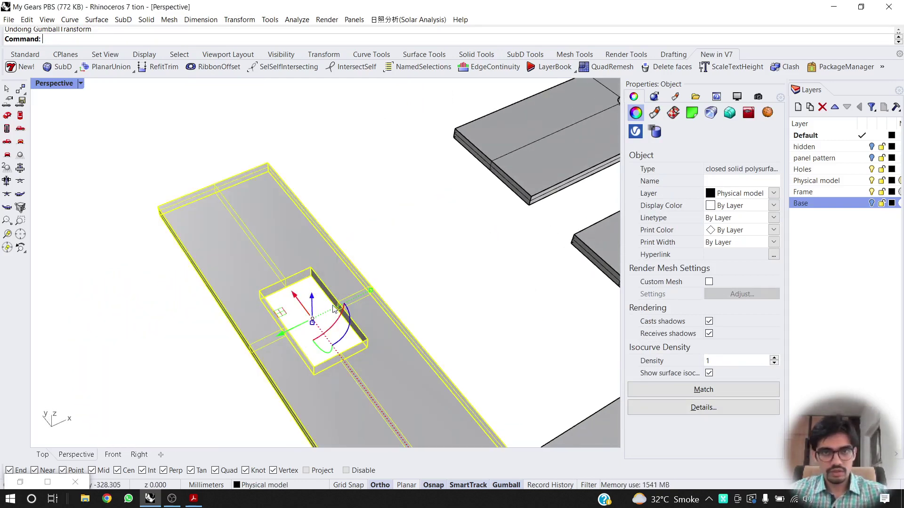
# Move the rotated slotted plate from the loose parts to the frame, placing it near the block beneath the gears.
pyautogui.scroll(-6, 334, 307)
pyautogui.moveTo(292, 305); pyautogui.dragTo(446, 120)
pyautogui.moveTo(504, 96); pyautogui.dragTo(446, 121, button='right')
pyautogui.scroll(-6, 461, 129)
pyautogui.moveTo(446, 121); pyautogui.dragTo(319, 161)
pyautogui.keyDown('shift'); pyautogui.moveTo(521, 116); pyautogui.dragTo(240, 179, button='right'); pyautogui.keyUp('shift')
pyautogui.moveTo(319, 162); pyautogui.dragTo(329, 270)
pyautogui.scroll(-10, 322, 213)
pyautogui.scroll(-4, 322, 213)
pyautogui.moveTo(347, 217); pyautogui.dragTo(329, 270, button='right')
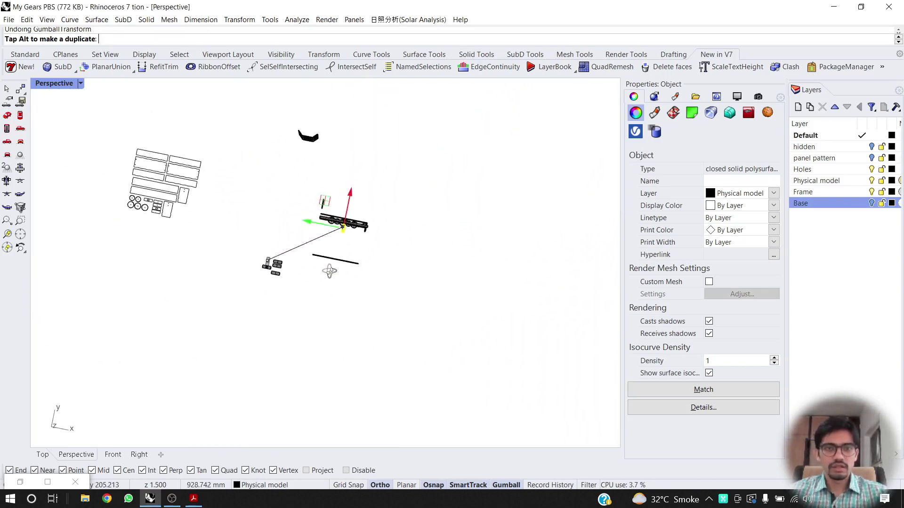
pyautogui.moveTo(329, 270); pyautogui.dragTo(343, 295)
pyautogui.moveTo(329, 270); pyautogui.dragTo(344, 294, button='right')
pyautogui.moveTo(343, 295); pyautogui.dragTo(360, 239)
pyautogui.moveTo(343, 295); pyautogui.dragTo(360, 239, button='right')
pyautogui.moveTo(360, 239); pyautogui.dragTo(335, 239)
pyautogui.moveTo(359, 239); pyautogui.dragTo(335, 240, button='right')
pyautogui.scroll(12, 335, 243)
pyautogui.moveTo(336, 239); pyautogui.dragTo(345, 217)
pyautogui.scroll(3, 306, 243)
pyautogui.moveTo(307, 244); pyautogui.dragTo(338, 232, button='right')
pyautogui.moveTo(344, 217); pyautogui.dragTo(279, 237)
pyautogui.moveTo(218, 298); pyautogui.dragTo(270, 239, button='right')
pyautogui.scroll(-6, 271, 239)
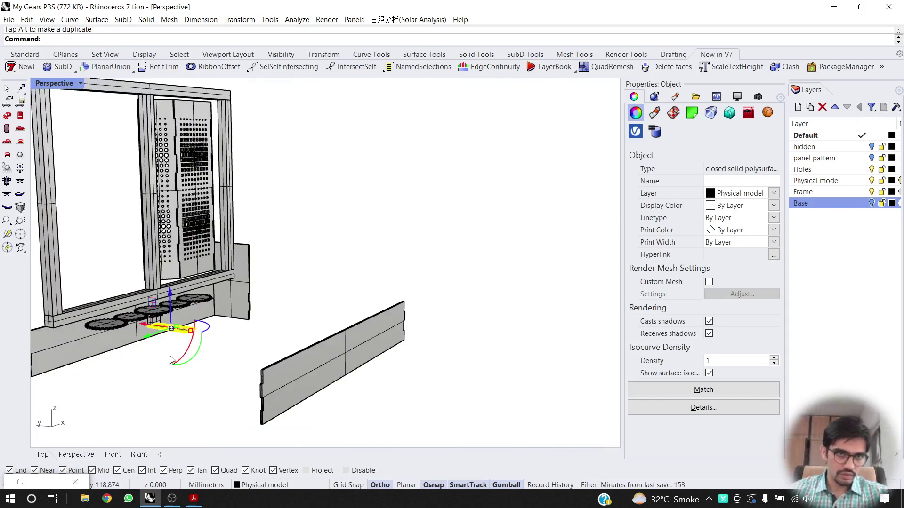
# Ungroup the block and the thin bar beneath the middle gear.
pyautogui.scroll(6, 171, 358)
pyautogui.click(176, 358)
pyautogui.click(155, 285)
pyautogui.scroll(4, 155, 285)
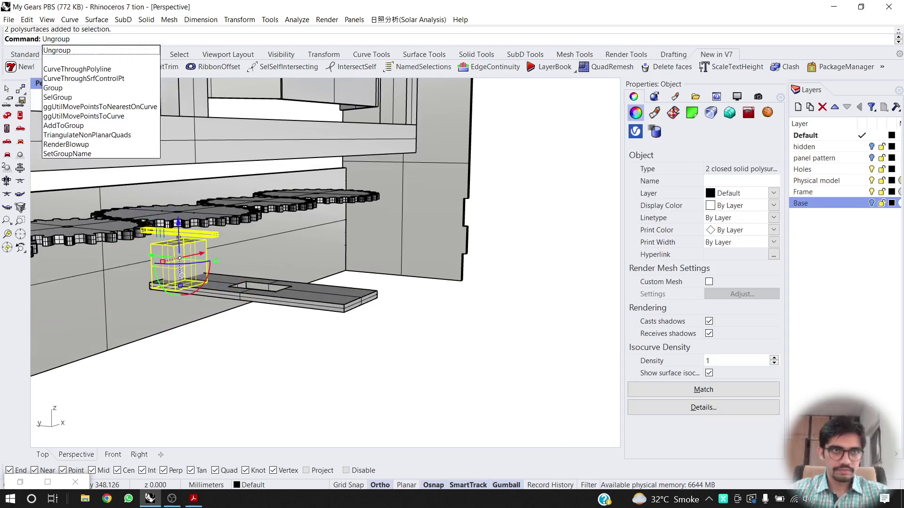
pyautogui.press('Return')
pyautogui.click(198, 362)
# Examine how the block is positioned relative to the slotted plate.
pyautogui.click(169, 259)
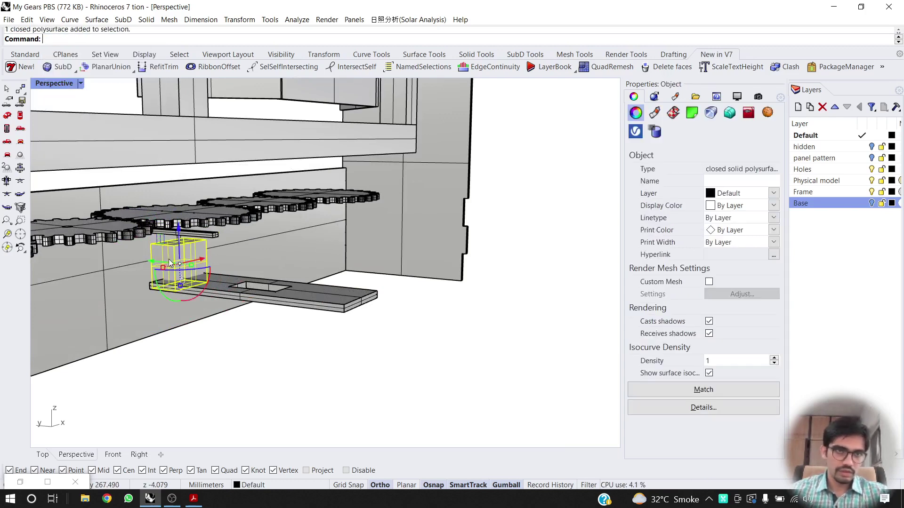
pyautogui.moveTo(175, 288); pyautogui.dragTo(169, 325, button='right')
pyautogui.scroll(4, 198, 227)
pyautogui.scroll(2, 200, 230)
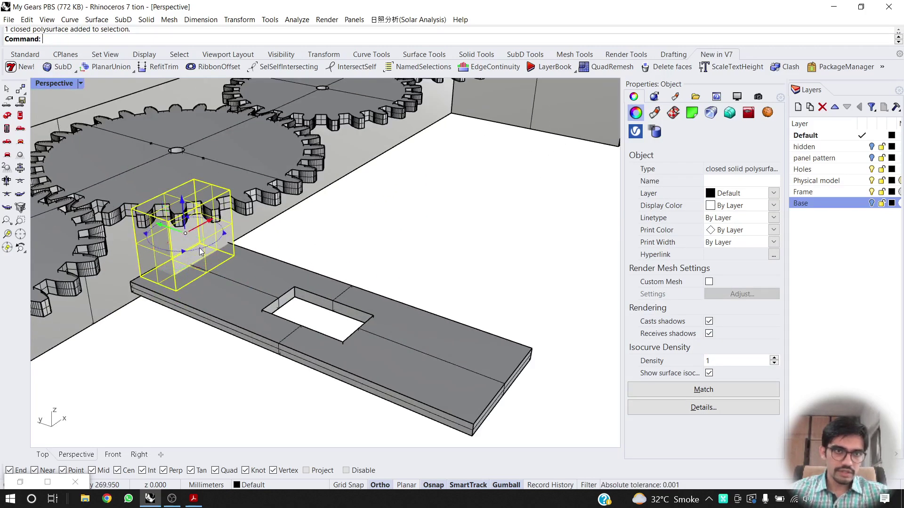
pyautogui.click(200, 249)
pyautogui.press('Escape')
pyautogui.moveTo(184, 263); pyautogui.dragTo(166, 252, button='right')
pyautogui.press('Escape')
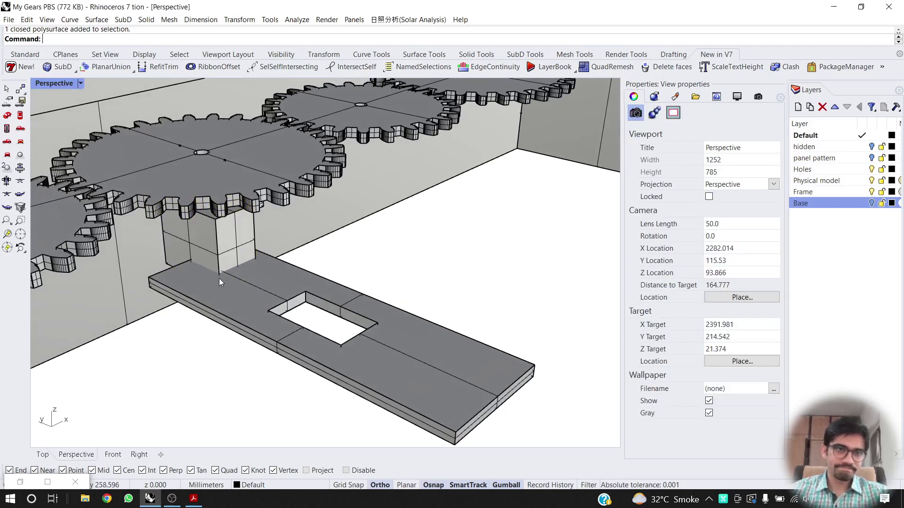
# Slide the slotted plate clear of the block, and move it from its slot's corner to the block's lower corner.
pyautogui.click(203, 296)
pyautogui.moveTo(298, 316); pyautogui.dragTo(401, 369)
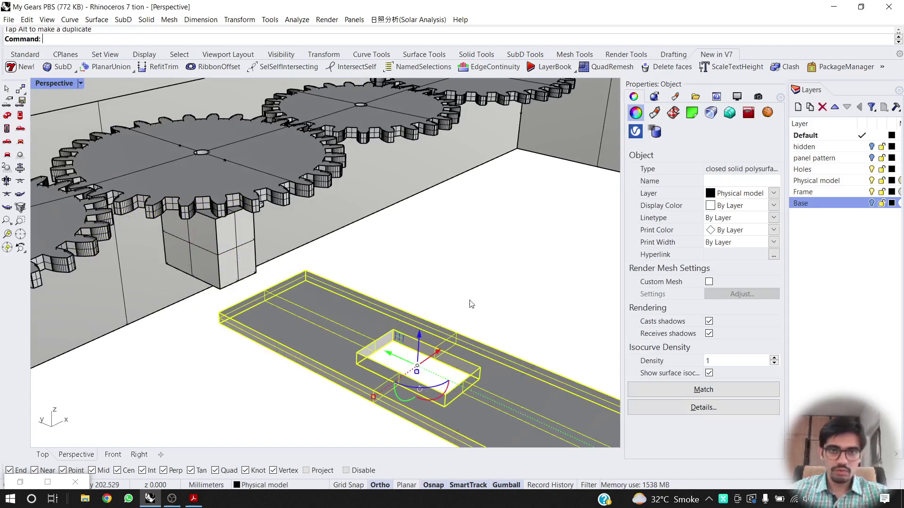
pyautogui.click(470, 303)
pyautogui.click(489, 363)
pyautogui.press('Return')
pyautogui.moveTo(490, 365); pyautogui.dragTo(477, 369, button='right')
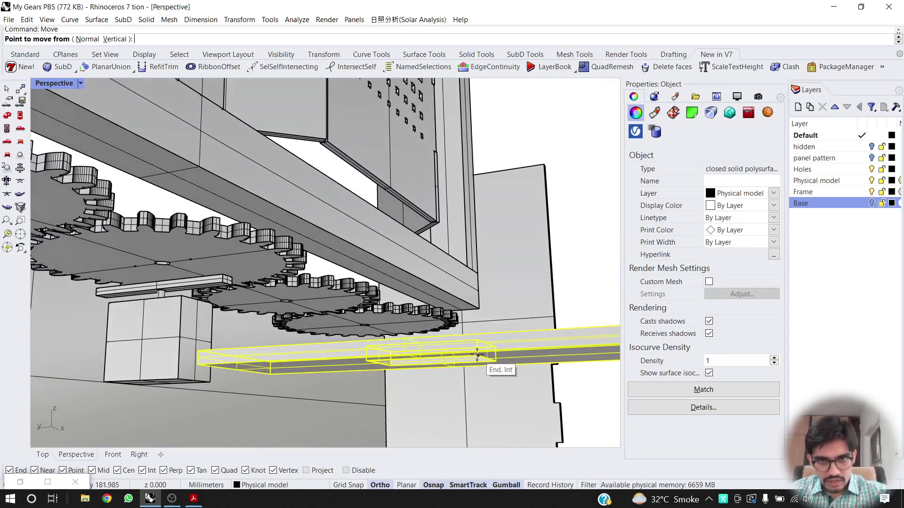
pyautogui.click(478, 355)
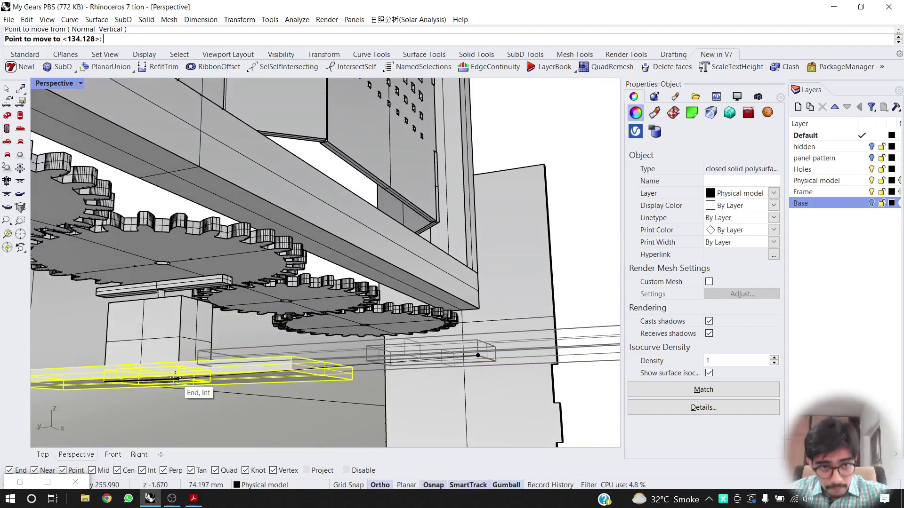
# Finish moving the selected plate by snapping it to the bottom corner of the block below the gears.
pyautogui.click(178, 378)
pyautogui.scroll(-3, 212, 382)
pyautogui.moveTo(235, 371); pyautogui.dragTo(263, 361, button='right')
pyautogui.press('Escape')
pyautogui.scroll(-10, 266, 353)
pyautogui.scroll(-3, 259, 379)
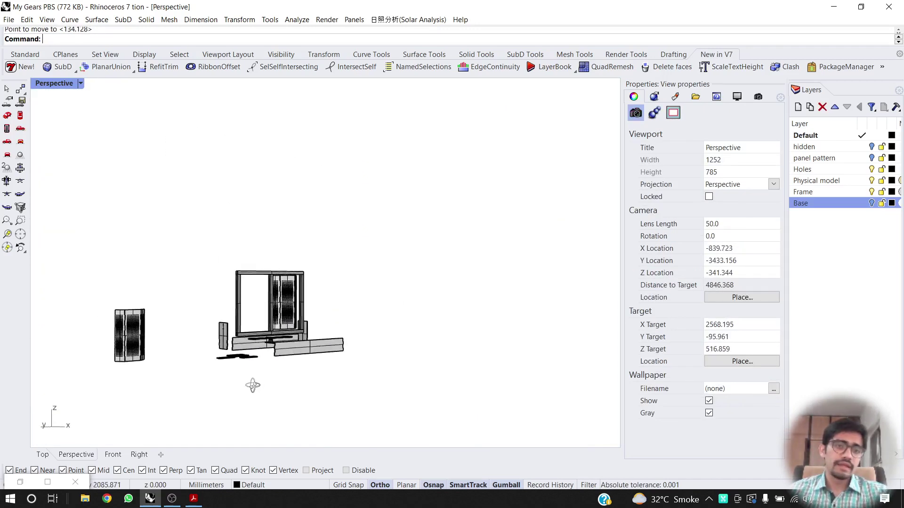
# Join all the surfaces and extrusions of the plain plate without a hole.
pyautogui.scroll(5, 231, 377)
pyautogui.scroll(2, 319, 360)
pyautogui.click(347, 359)
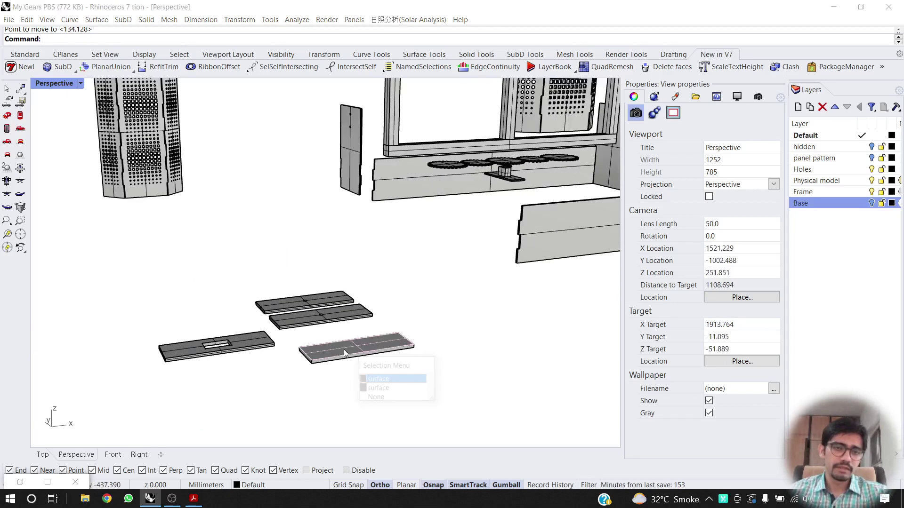
pyautogui.click(338, 377)
pyautogui.click(346, 360)
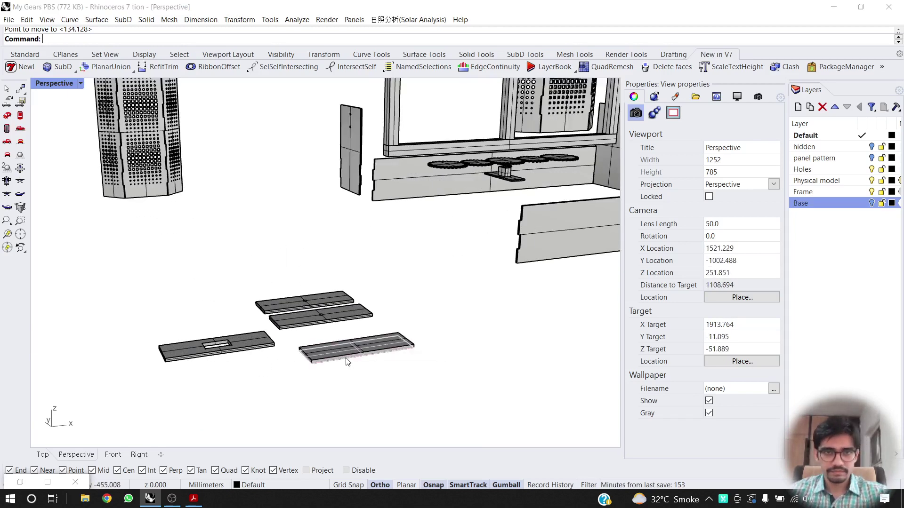
pyautogui.click(331, 381)
pyautogui.scroll(2, 335, 380)
pyautogui.moveTo(555, 264); pyautogui.dragTo(409, 380)
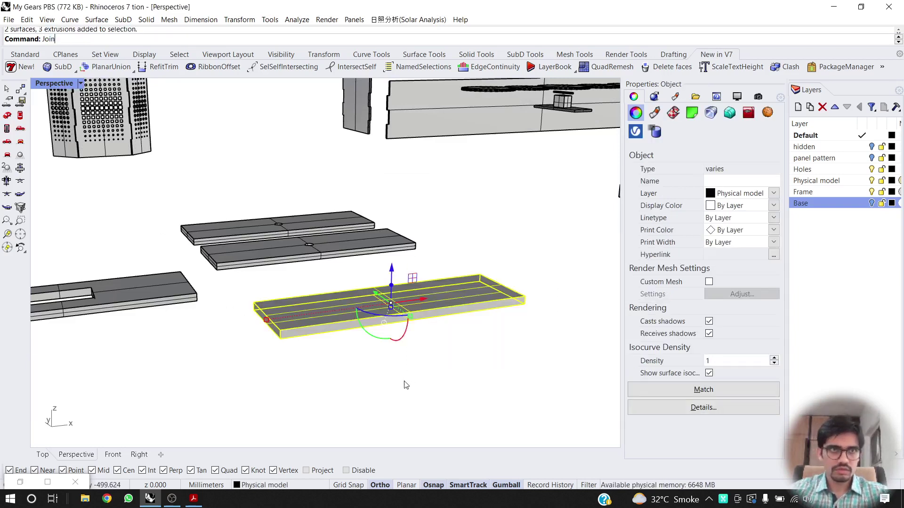
pyautogui.write('Join')
pyautogui.press('Return')
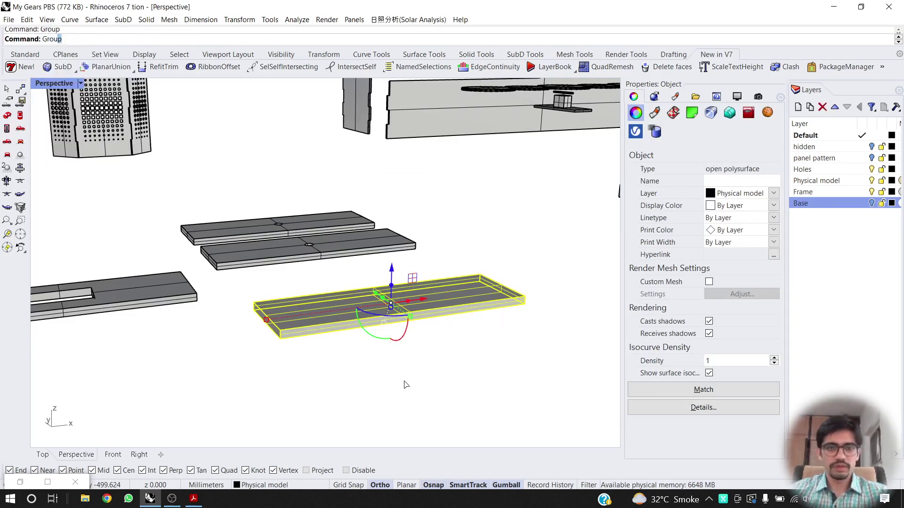
# Group the joined pieces of the plain plate.
pyautogui.moveTo(390, 265); pyautogui.dragTo(403, 324, button='right')
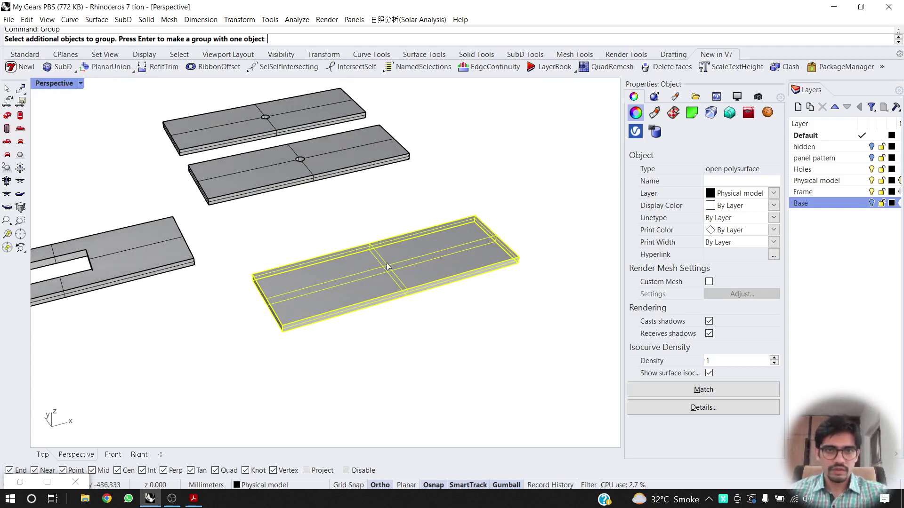
pyautogui.scroll(-3, 389, 328)
pyautogui.press('Escape')
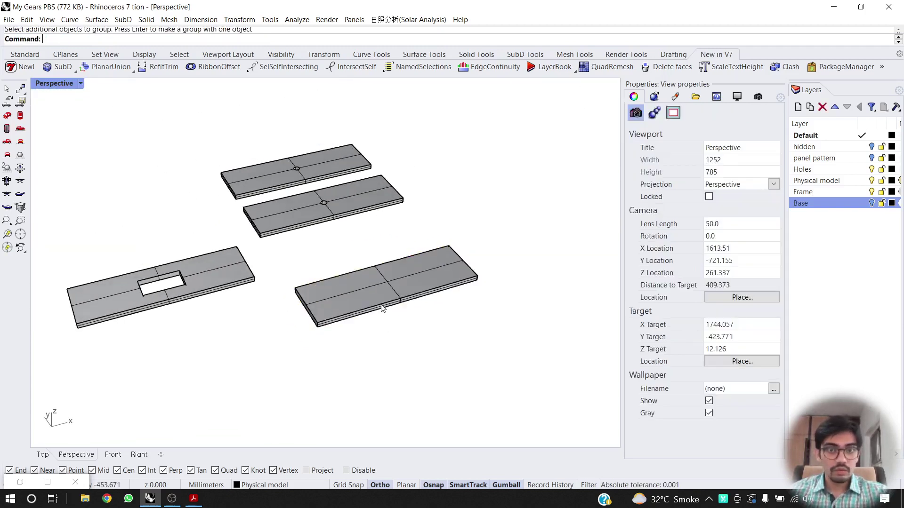
# Try to move the plain plate away from the other plates and undo the move.
pyautogui.click(356, 296)
pyautogui.moveTo(342, 311); pyautogui.dragTo(458, 191)
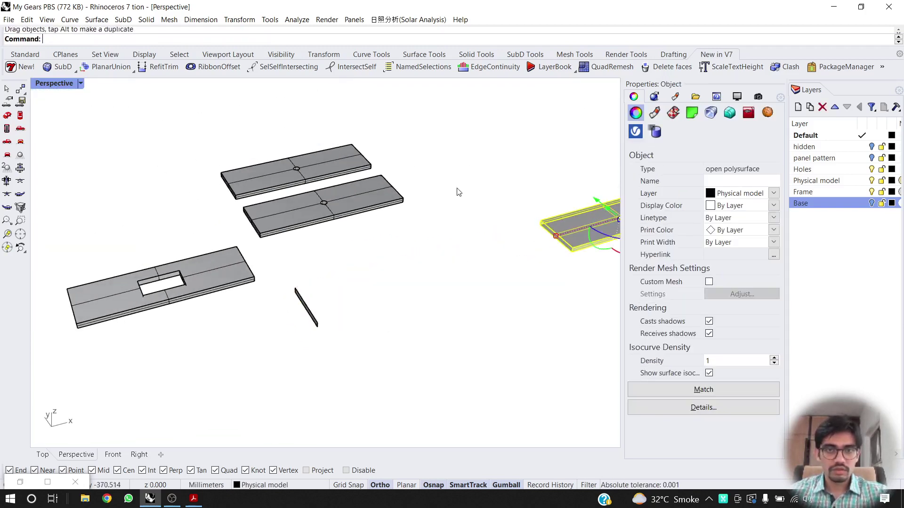
pyautogui.scroll(5, 459, 264)
pyautogui.click(500, 270)
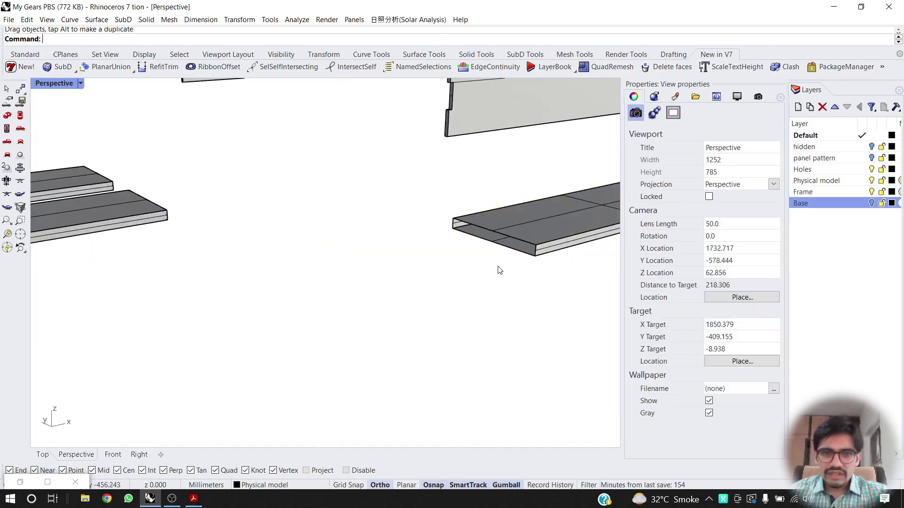
pyautogui.hotkey('ctrl', 'z')
# Ungroup the plain plate.
pyautogui.scroll(-7, 377, 280)
pyautogui.click(315, 317)
pyautogui.moveTo(315, 317); pyautogui.dragTo(295, 341, button='right')
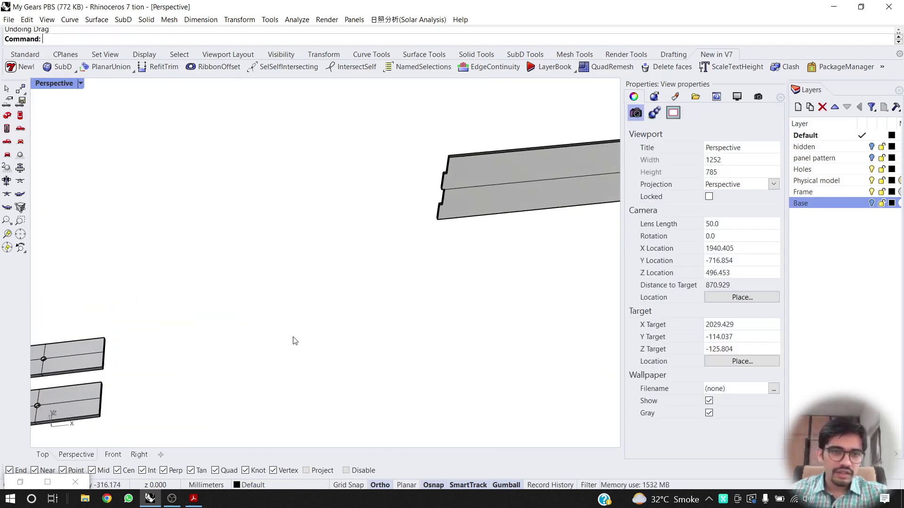
pyautogui.scroll(-7, 365, 281)
pyautogui.scroll(3, 385, 271)
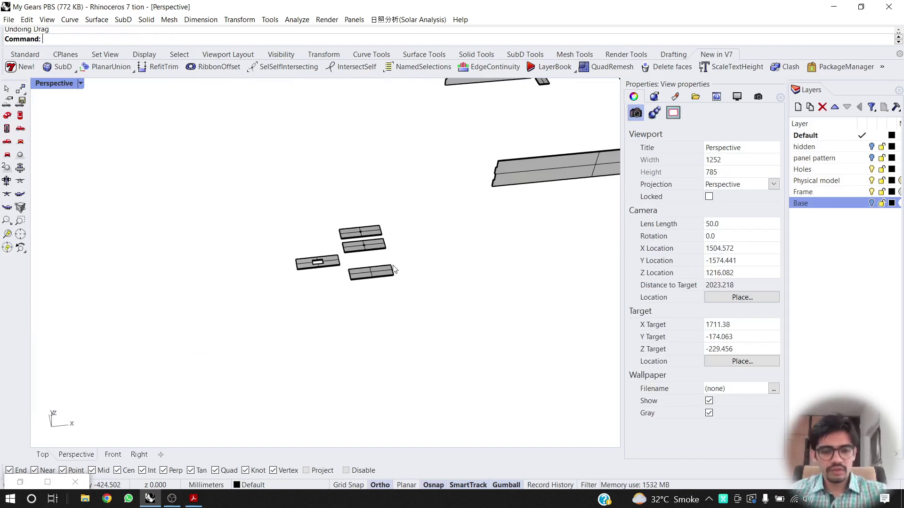
pyautogui.click(386, 277)
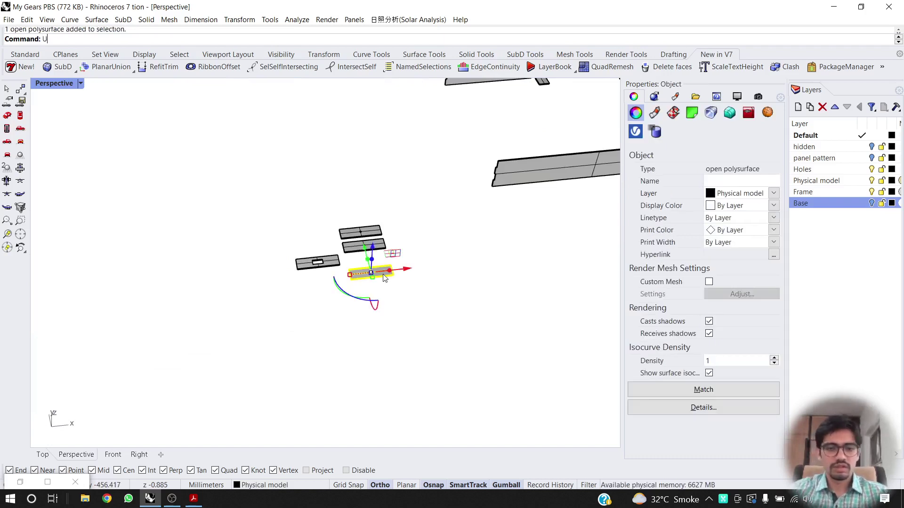
pyautogui.click(312, 314)
# Combine the polysurface and extrusion of the plain plate into one solid with BooleanUnion.
pyautogui.scroll(5, 360, 276)
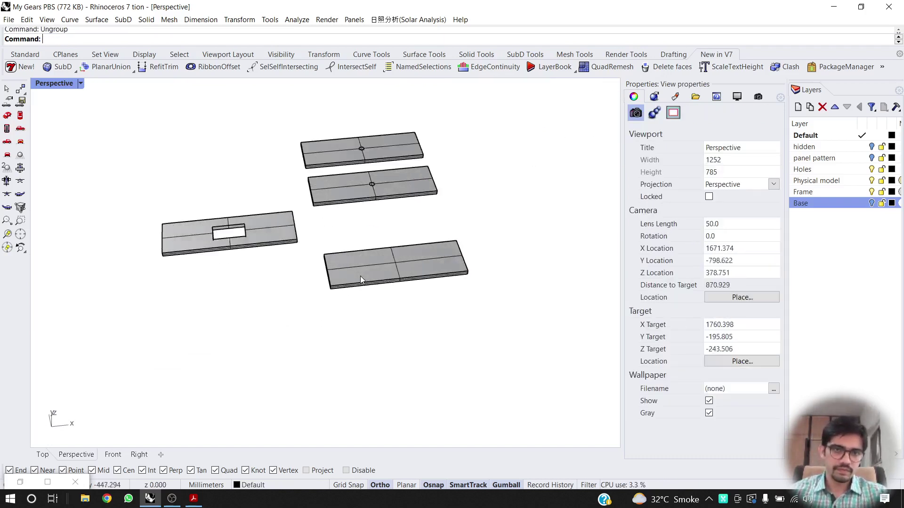
pyautogui.moveTo(553, 208); pyautogui.dragTo(298, 382)
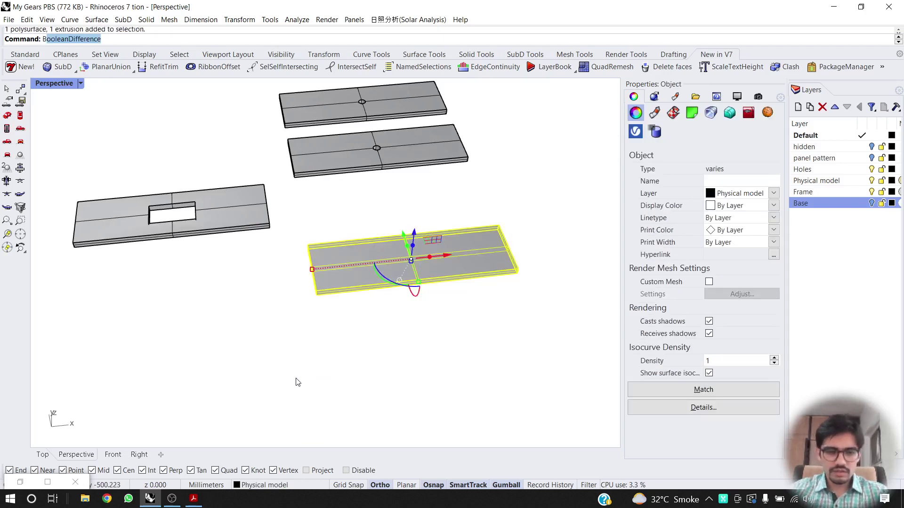
pyautogui.write('Boolean')
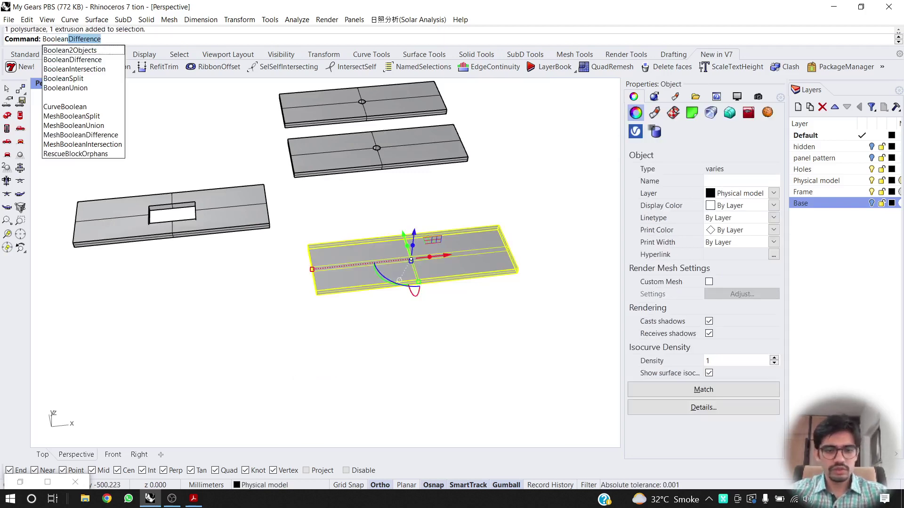
pyautogui.write('Union')
pyautogui.press('Return')
pyautogui.click(295, 381)
# Shift the unioned plain plate along X, away from the other loose plates.
pyautogui.moveTo(347, 278); pyautogui.dragTo(441, 269)
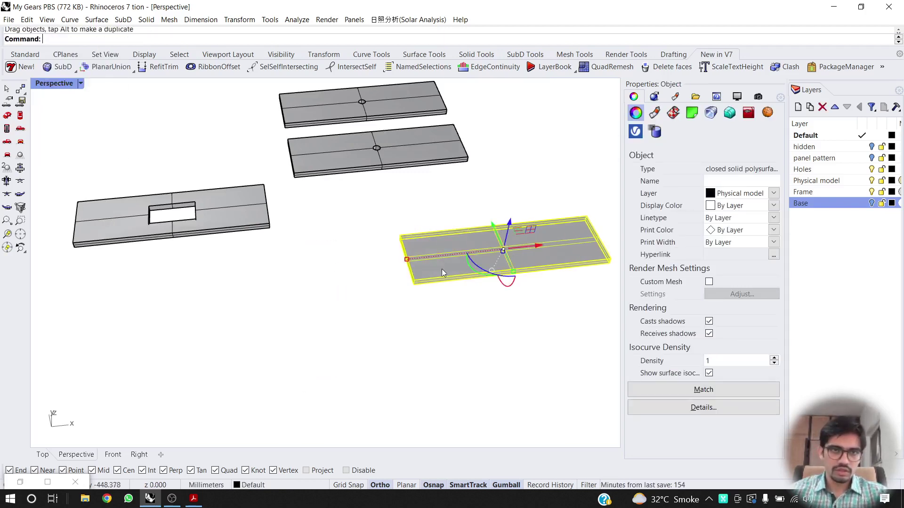
pyautogui.click(425, 298)
pyautogui.keyDown('shift'); pyautogui.moveTo(406, 236); pyautogui.dragTo(269, 304, button='right'); pyautogui.keyUp('shift')
pyautogui.scroll(-8, 372, 285)
pyautogui.moveTo(396, 295); pyautogui.dragTo(420, 277, button='right')
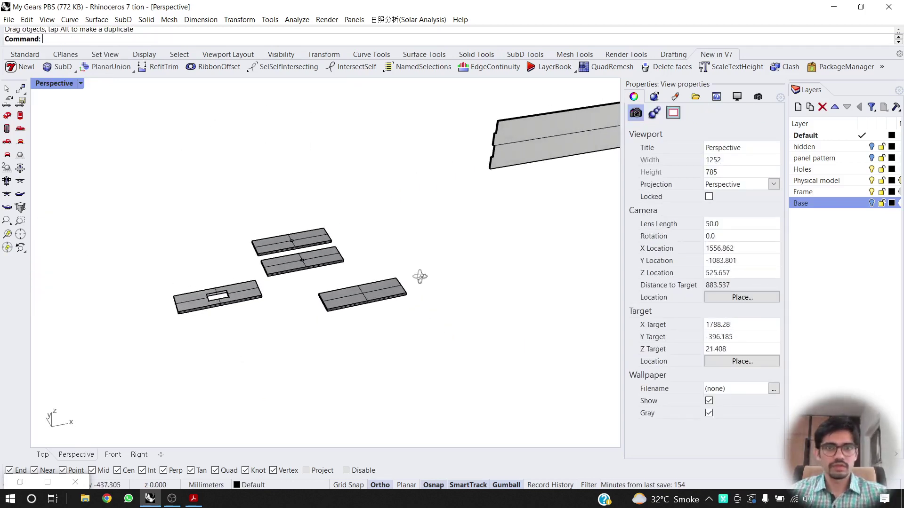
# Move the plain plate from the loose plates to the open area in front of the gear assembly.
pyautogui.moveTo(392, 292); pyautogui.dragTo(463, 195)
pyautogui.scroll(-8, 460, 205)
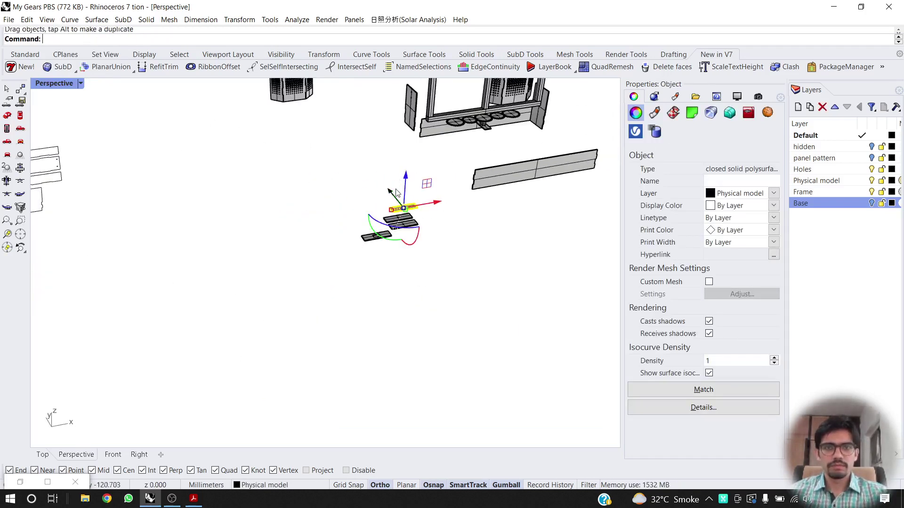
pyautogui.scroll(6, 395, 193)
pyautogui.moveTo(450, 192); pyautogui.dragTo(555, 117)
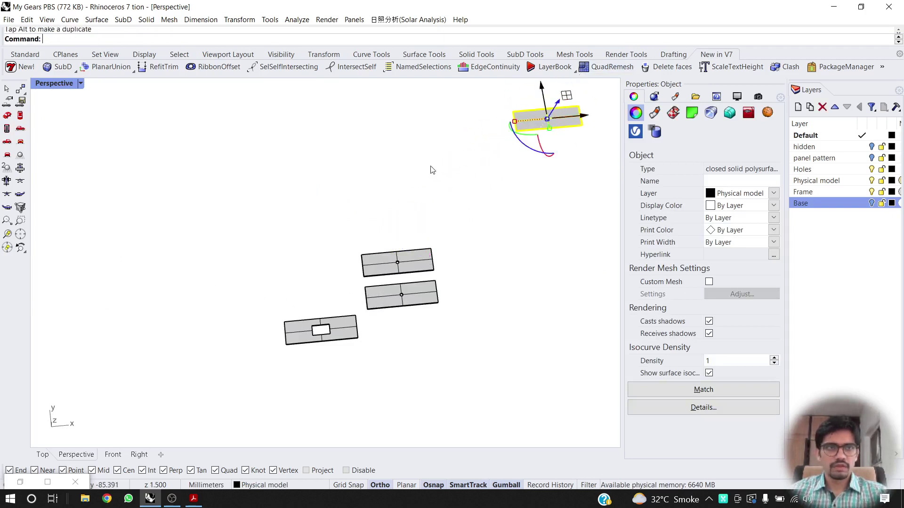
pyautogui.moveTo(432, 169); pyautogui.dragTo(329, 323, button='right')
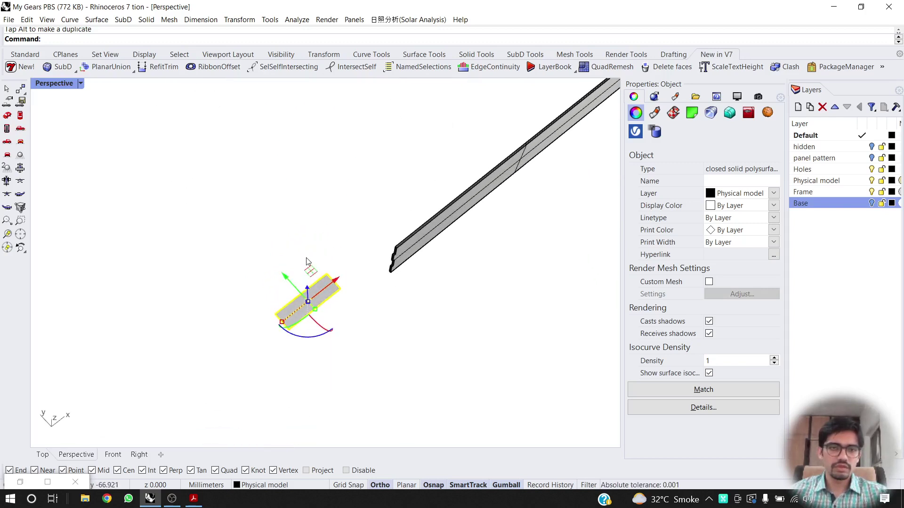
pyautogui.moveTo(308, 279); pyautogui.dragTo(293, 85)
pyautogui.keyDown('shift'); pyautogui.moveTo(344, 165); pyautogui.dragTo(311, 183, button='right'); pyautogui.keyUp('shift')
pyautogui.scroll(5, 302, 277)
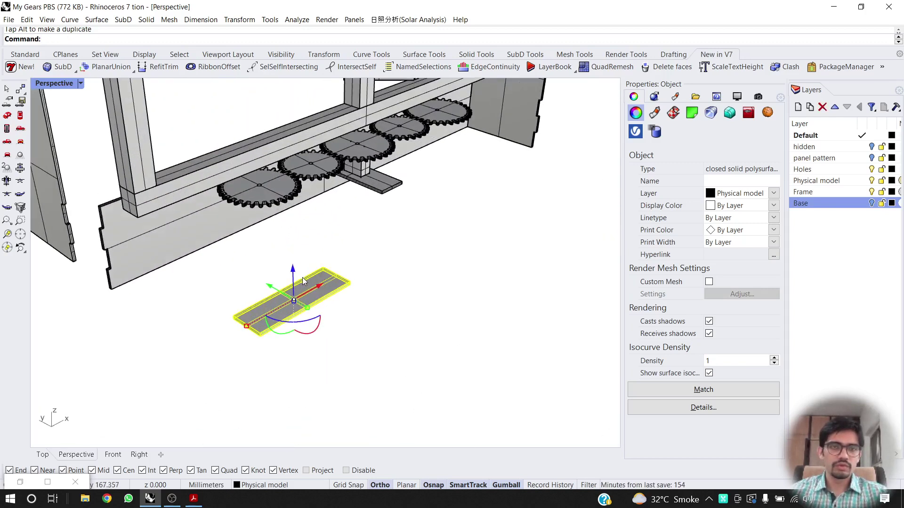
# Rotate the plain plate a quarter turn about the vertical axis and move it beside the plate mounted under the block.
pyautogui.click(302, 324)
pyautogui.press('Return')
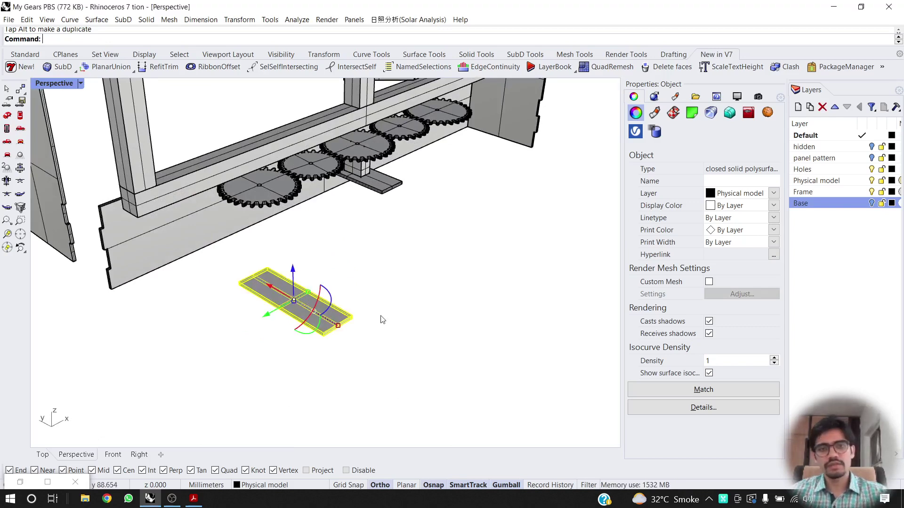
pyautogui.click(381, 316)
pyautogui.click(342, 315)
pyautogui.moveTo(320, 288); pyautogui.dragTo(460, 210)
pyautogui.moveTo(388, 221); pyautogui.dragTo(396, 180, button='right')
pyautogui.scroll(6, 396, 179)
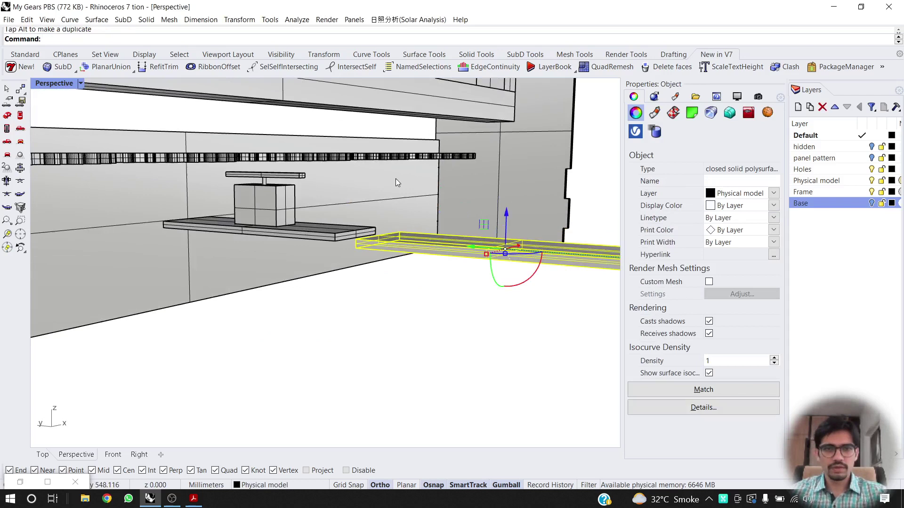
# Lower the plain plate by 3 mm along Z.
pyautogui.click(507, 215)
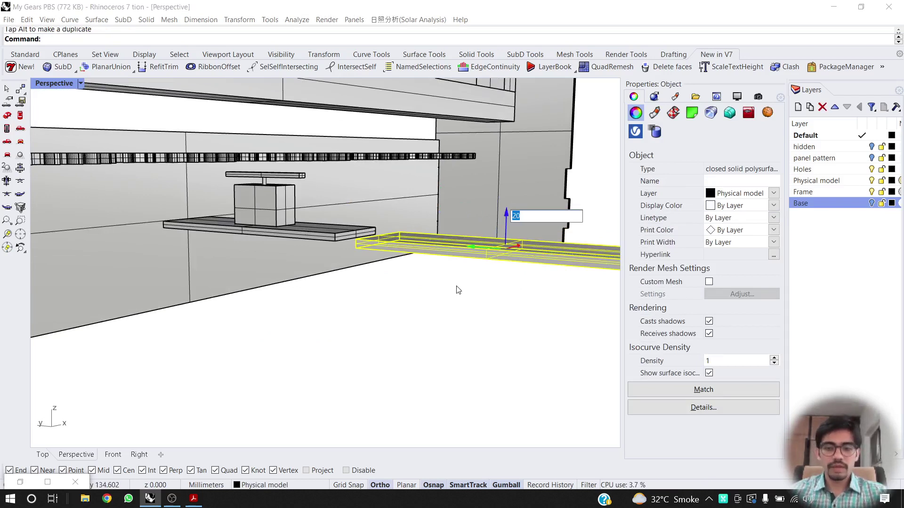
pyautogui.write('-3')
pyautogui.press('Return')
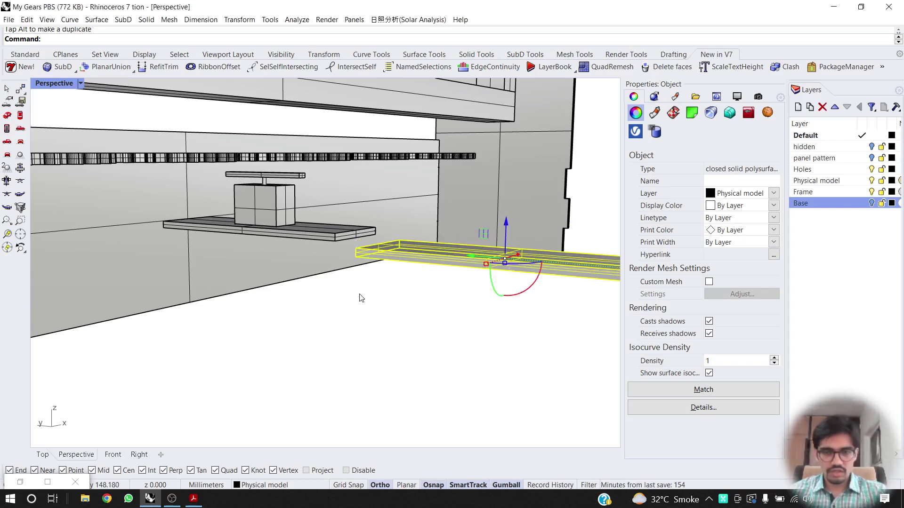
# Move the plain plate by its upper corner to the lower corner of the plate mounted under the block.
pyautogui.write('M')
pyautogui.press('Return')
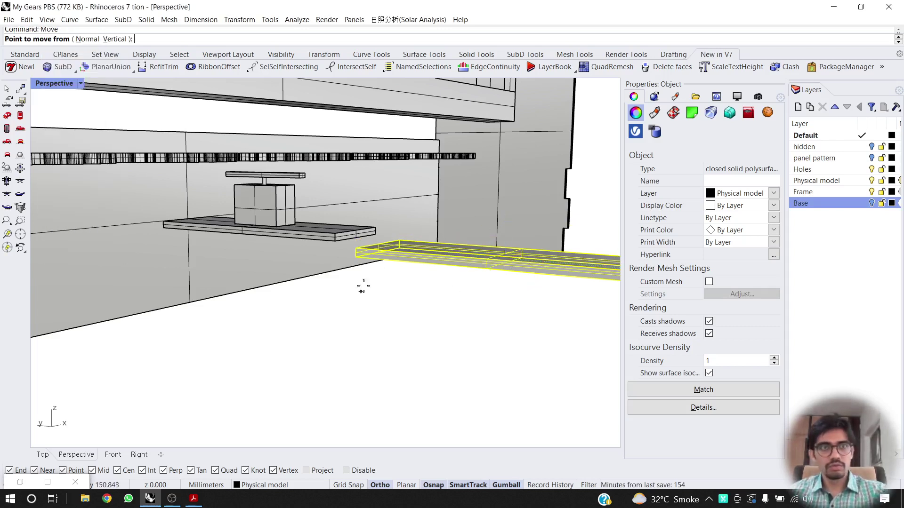
pyautogui.click(355, 248)
pyautogui.click(166, 229)
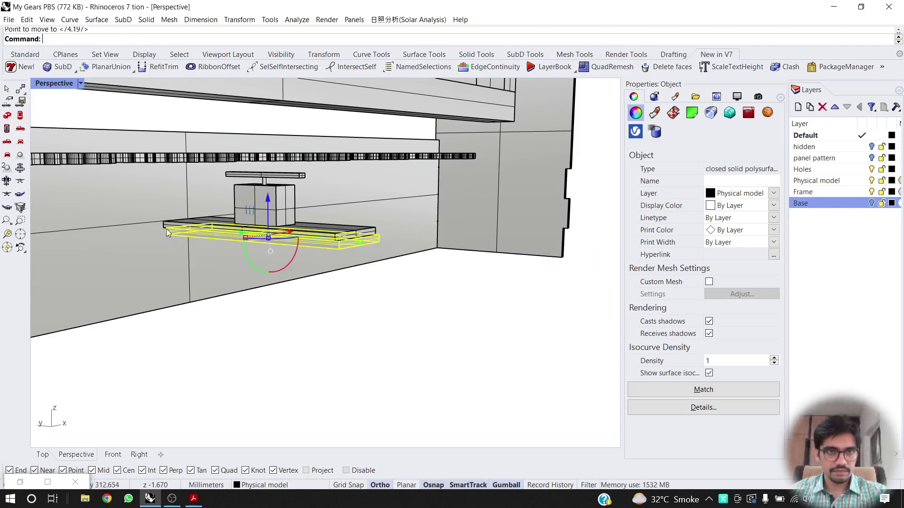
# Move the plain plate by its upper corner about 102 mm horizontally, out from under the mounted plate.
pyautogui.moveTo(155, 234); pyautogui.dragTo(189, 243, button='right')
pyautogui.scroll(5, 108, 232)
pyautogui.rightClick(108, 232)
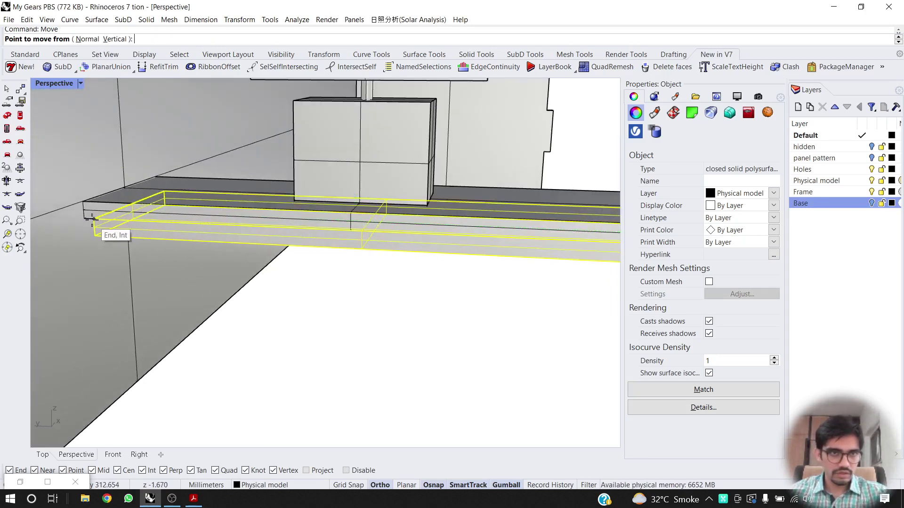
pyautogui.click(94, 220)
pyautogui.scroll(3, 70, 231)
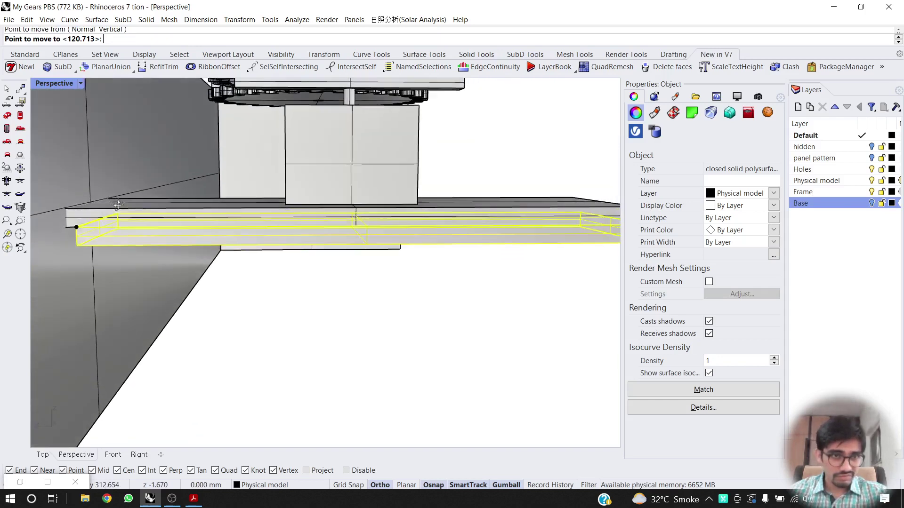
pyautogui.scroll(-5, 71, 231)
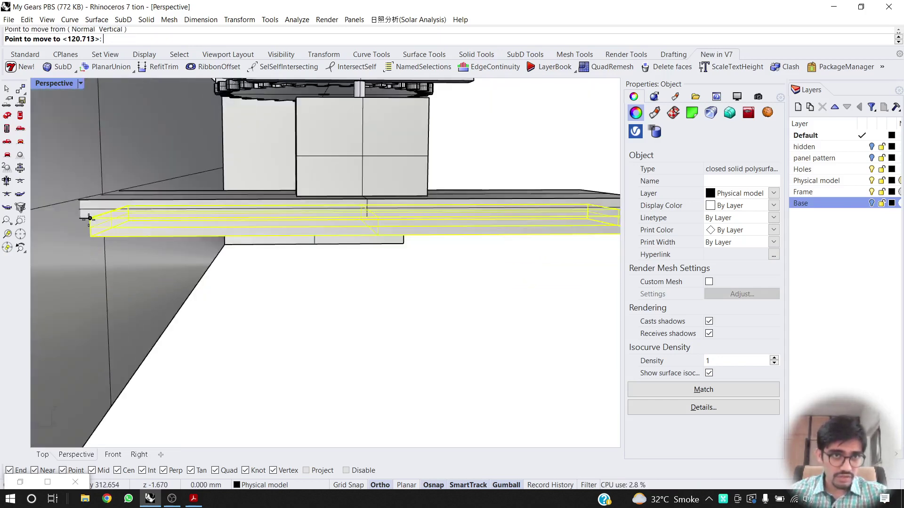
pyautogui.scroll(-10, 112, 237)
pyautogui.moveTo(101, 242); pyautogui.dragTo(156, 241, button='right')
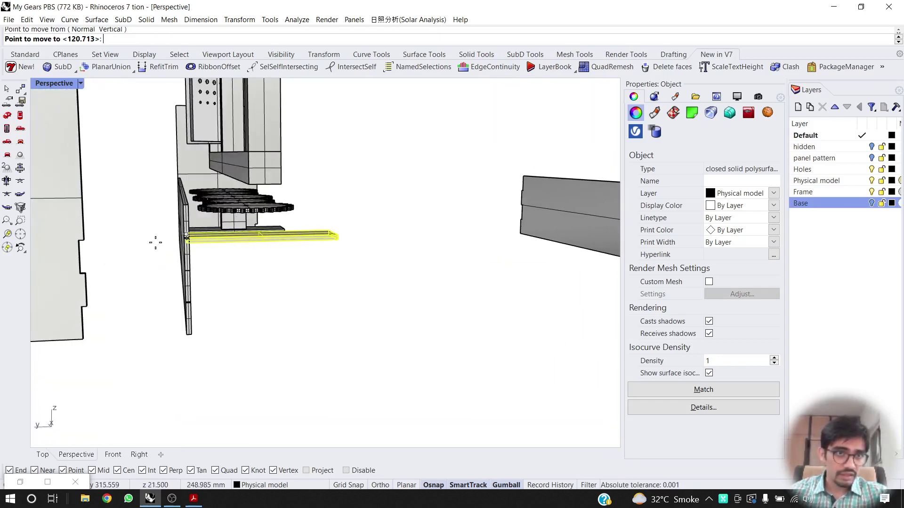
pyautogui.scroll(7, 205, 242)
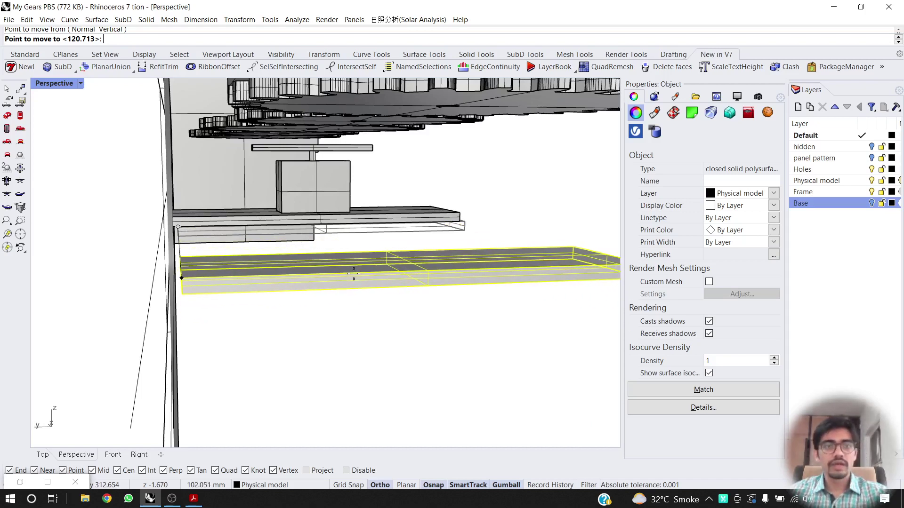
pyautogui.click(351, 278)
pyautogui.moveTo(349, 290); pyautogui.dragTo(268, 302, button='right')
# Move the plain plate by its opposite upper corner back against the underside of the mounted plate.
pyautogui.rightClick(402, 273)
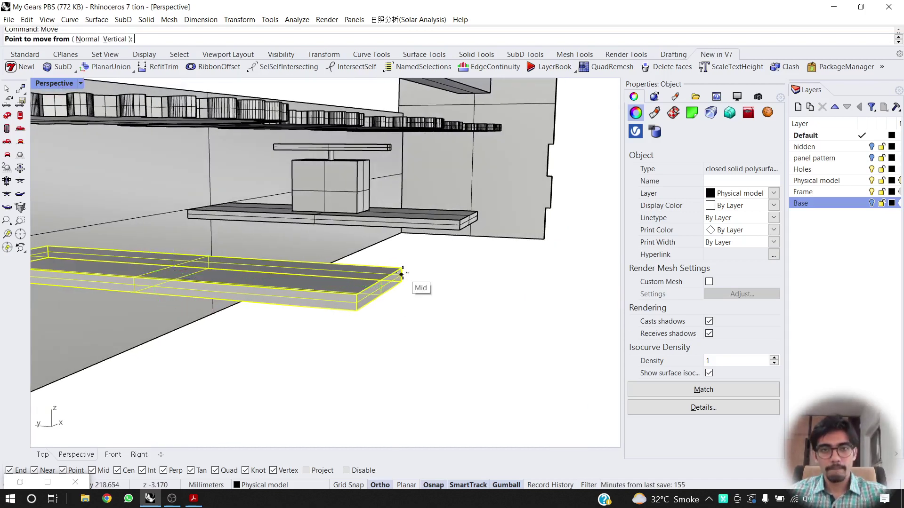
pyautogui.click(401, 268)
pyautogui.click(473, 242)
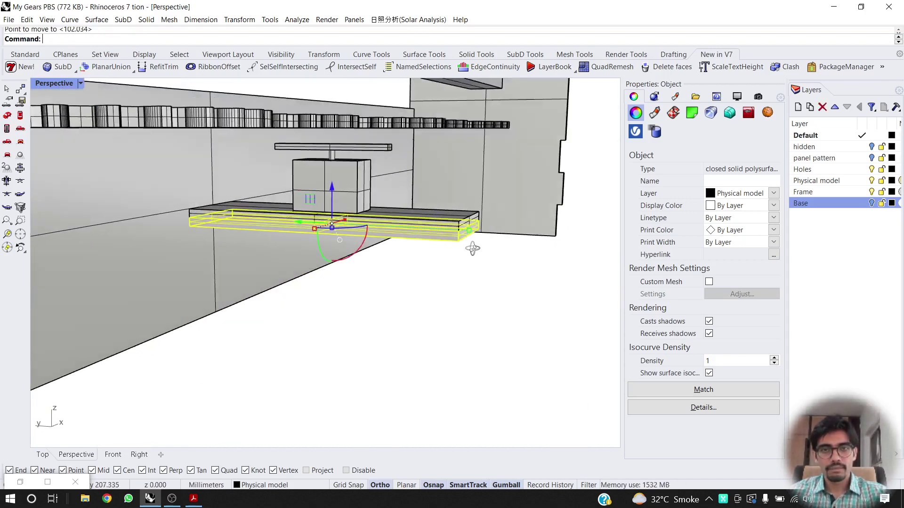
pyautogui.moveTo(470, 246); pyautogui.dragTo(437, 273, button='right')
pyautogui.click(436, 273)
pyautogui.moveTo(284, 257); pyautogui.dragTo(229, 210, button='right')
pyautogui.scroll(5, 345, 280)
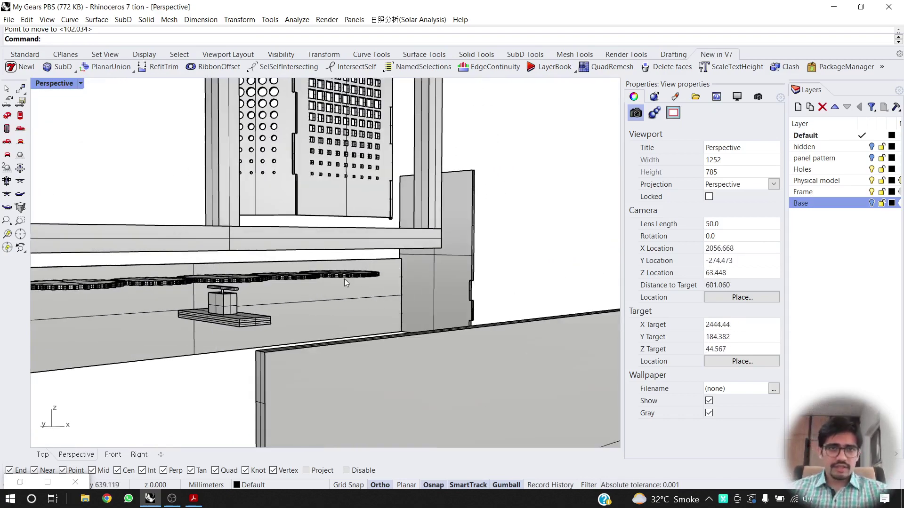
pyautogui.moveTo(306, 274); pyautogui.dragTo(381, 198, button='right')
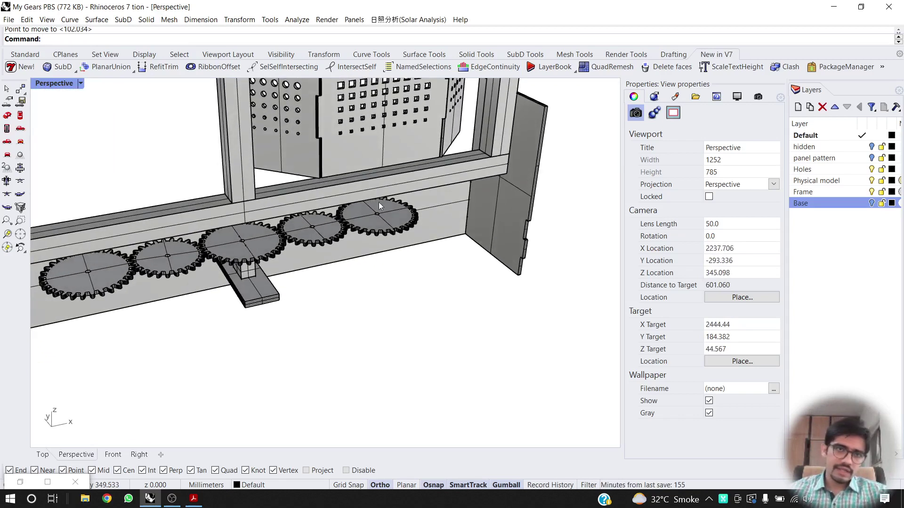
pyautogui.moveTo(385, 162); pyautogui.dragTo(472, 191, button='right')
pyautogui.scroll(-8, 474, 195)
pyautogui.keyDown('shift'); pyautogui.moveTo(291, 253); pyautogui.dragTo(349, 301, button='right'); pyautogui.keyUp('shift')
pyautogui.moveTo(301, 270); pyautogui.dragTo(463, 264, button='right')
pyautogui.scroll(10, 289, 254)
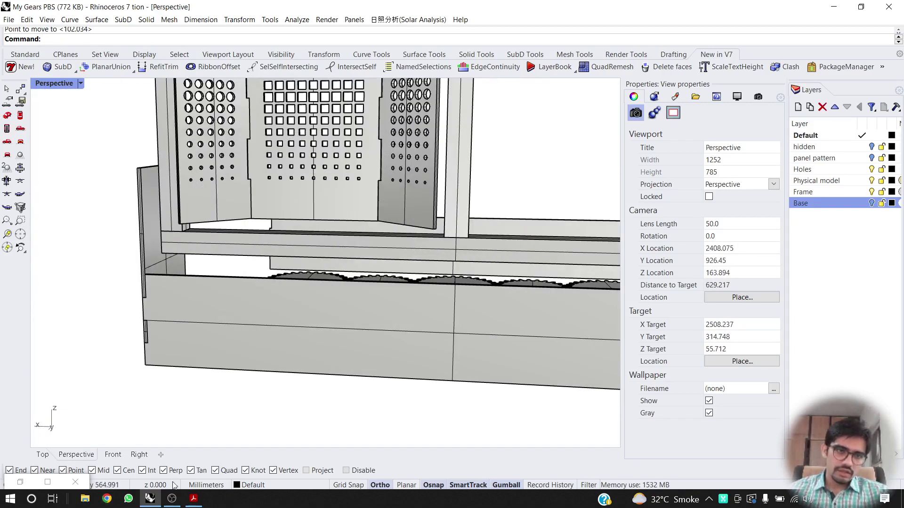
# Switch to the PBS Asim final sheets PDF and examine the wooden battens in the physical model photos on page 7.
pyautogui.click(193, 498)
pyautogui.scroll(-10, 433, 278)
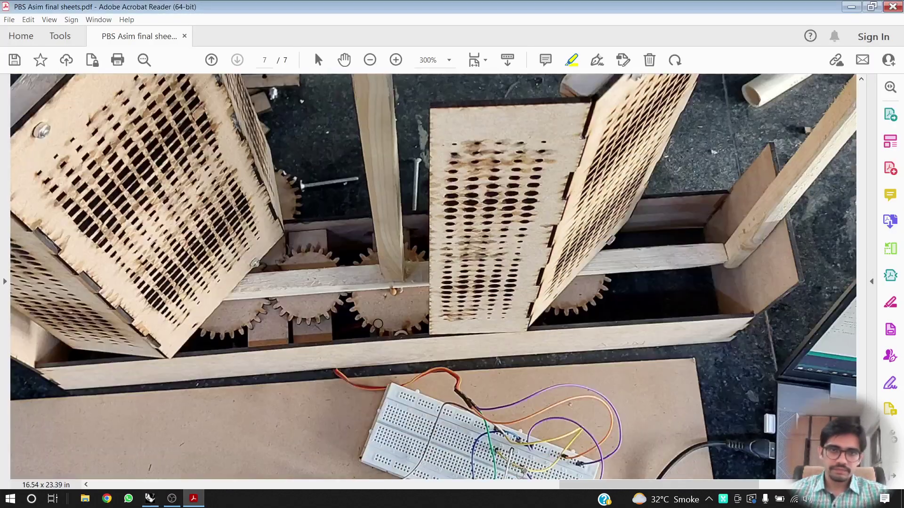
pyautogui.keyDown('ctrl'); pyautogui.scroll(-5, 400, 322); pyautogui.keyUp('ctrl')
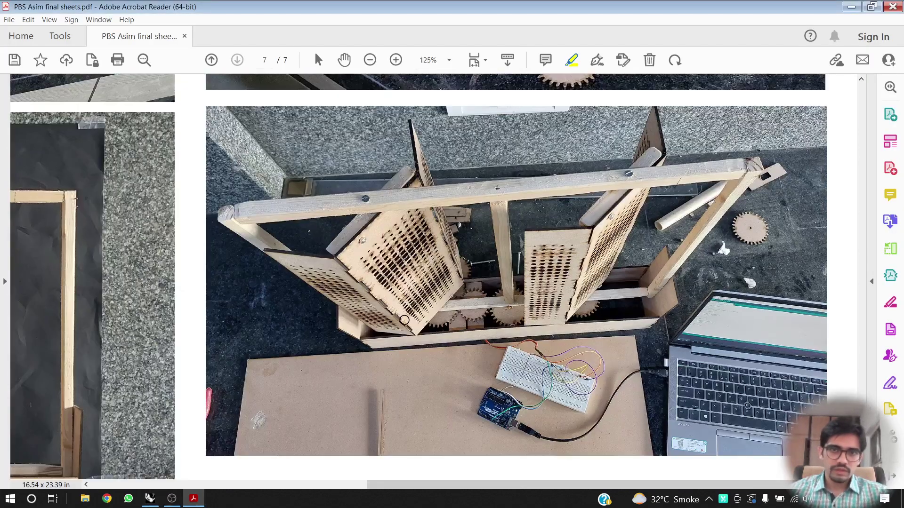
pyautogui.keyDown('ctrl'); pyautogui.scroll(-1, 475, 354); pyautogui.keyUp('ctrl')
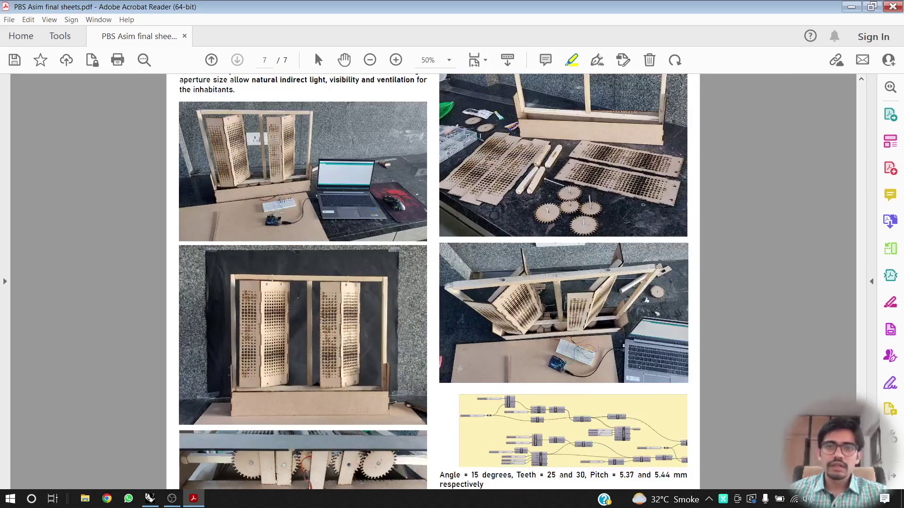
pyautogui.keyDown('ctrl'); pyautogui.scroll(5, 557, 138); pyautogui.keyUp('ctrl')
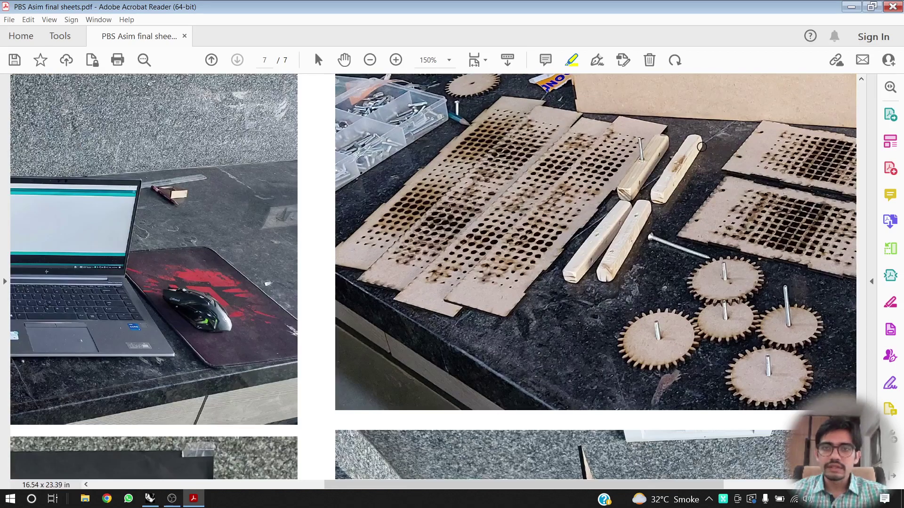
pyautogui.keyDown('ctrl'); pyautogui.scroll(2, 685, 146); pyautogui.keyUp('ctrl')
pyautogui.moveTo(705, 112)
pyautogui.mouseDown()
pyautogui.moveTo(631, 207)
pyautogui.moveTo(610, 271)
pyautogui.mouseUp()
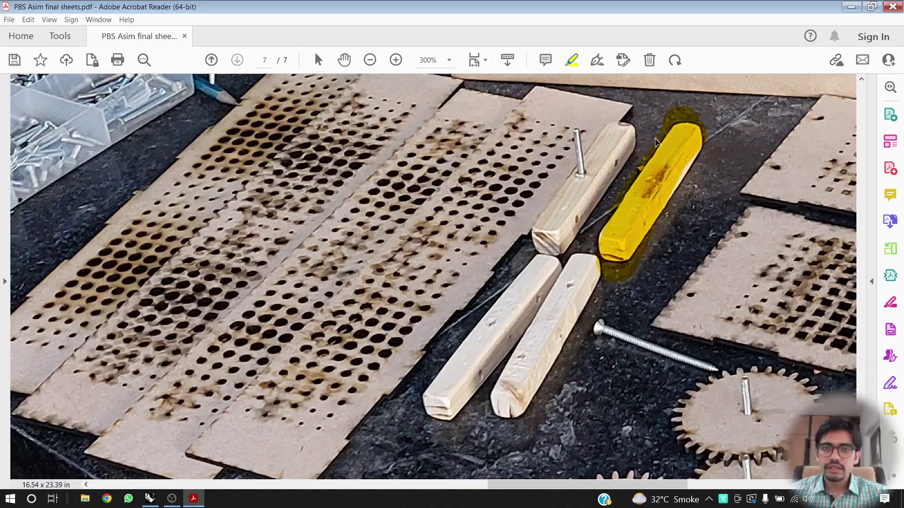
pyautogui.hotkey('ctrl', 'z')
pyautogui.keyDown('ctrl'); pyautogui.scroll(-5, 543, 226); pyautogui.keyUp('ctrl')
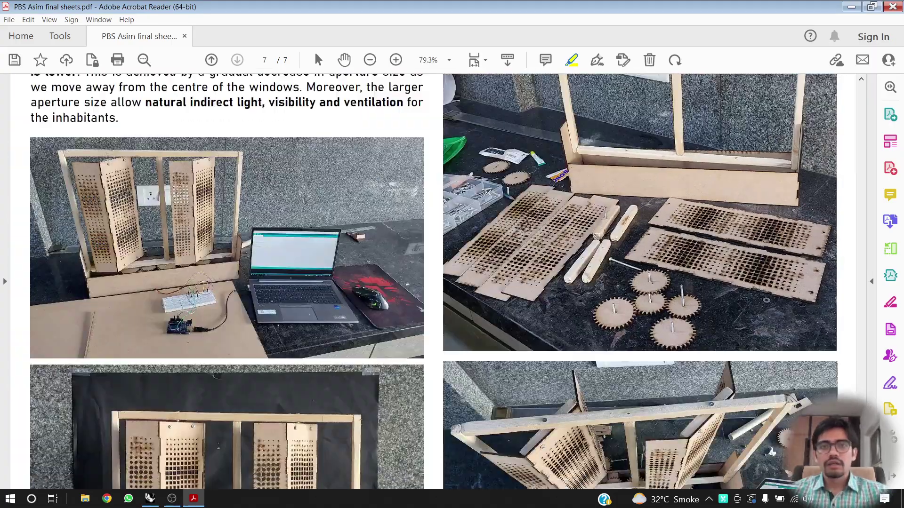
pyautogui.keyDown('ctrl'); pyautogui.scroll(-3, 527, 216); pyautogui.keyUp('ctrl')
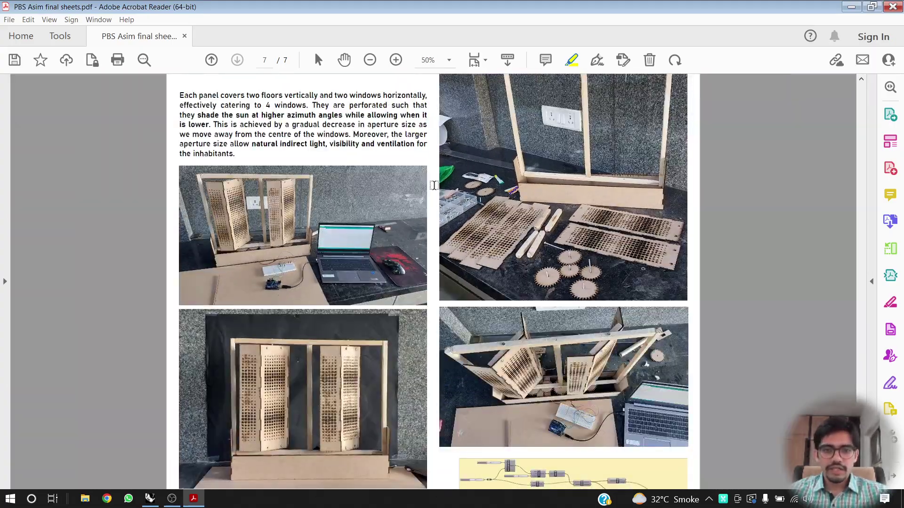
pyautogui.scroll(-3, 435, 186)
pyautogui.keyDown('ctrl'); pyautogui.scroll(4, 526, 206); pyautogui.keyUp('ctrl')
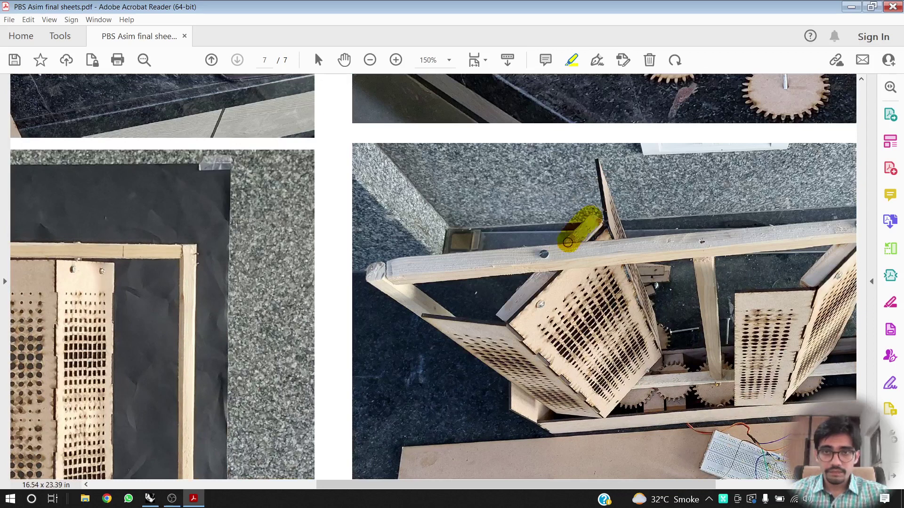
# Highlight the batten and the adjoining panel sides in the top-view photo and remove the highlight strokes.
pyautogui.moveTo(568, 242); pyautogui.dragTo(500, 319)
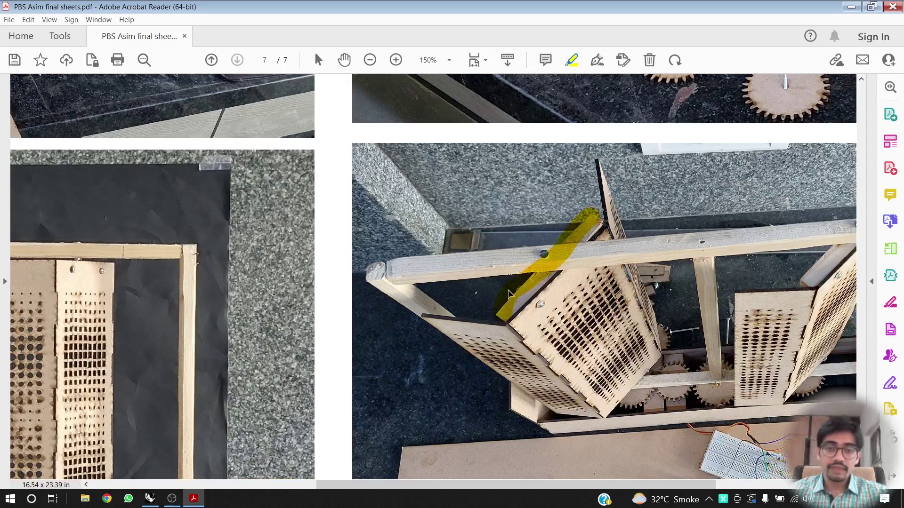
pyautogui.moveTo(479, 256); pyautogui.dragTo(580, 358)
pyautogui.moveTo(529, 199); pyautogui.dragTo(657, 312)
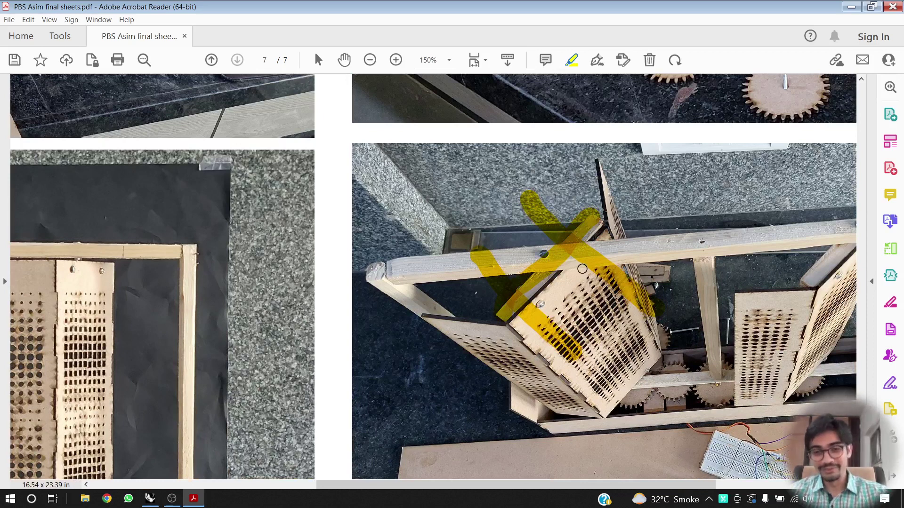
pyautogui.click(539, 269)
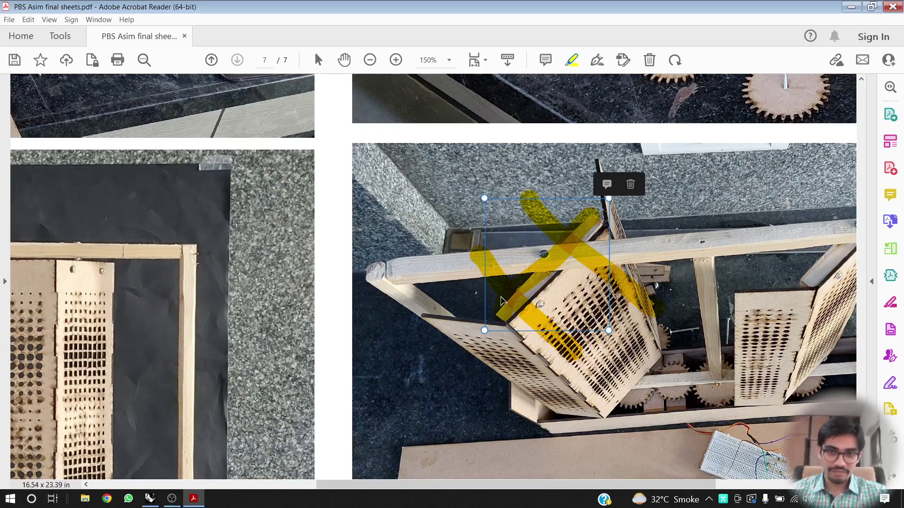
pyautogui.press('Delete')
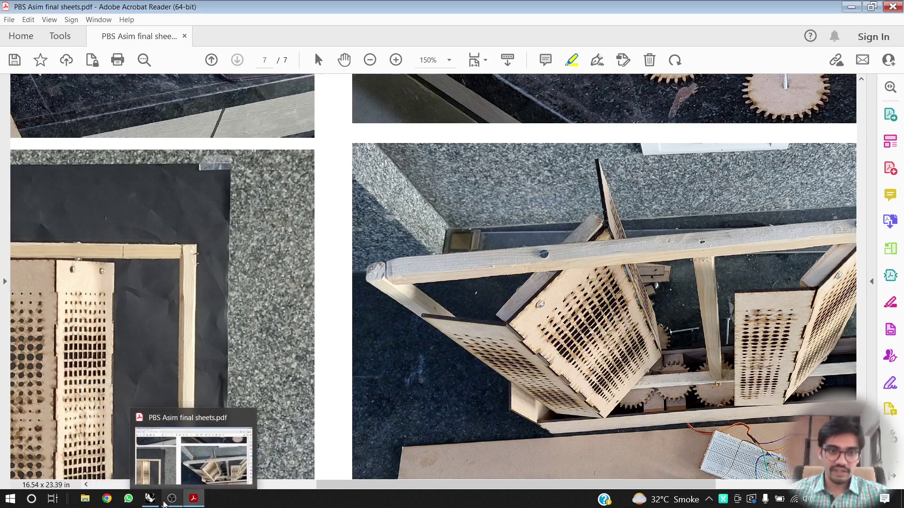
# Switch back to Rhinoceros and draw a short line across the top face of the frame's bottom beam.
pyautogui.click(171, 500)
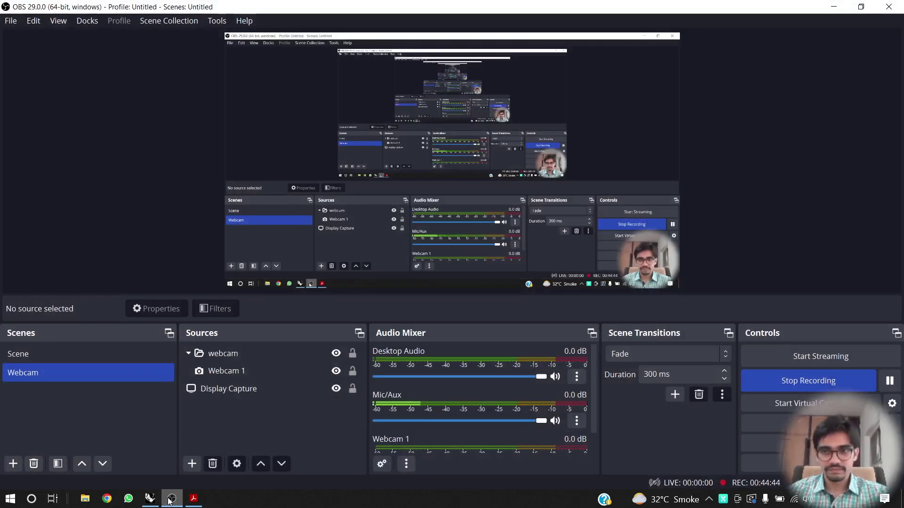
pyautogui.click(170, 500)
pyautogui.click(150, 500)
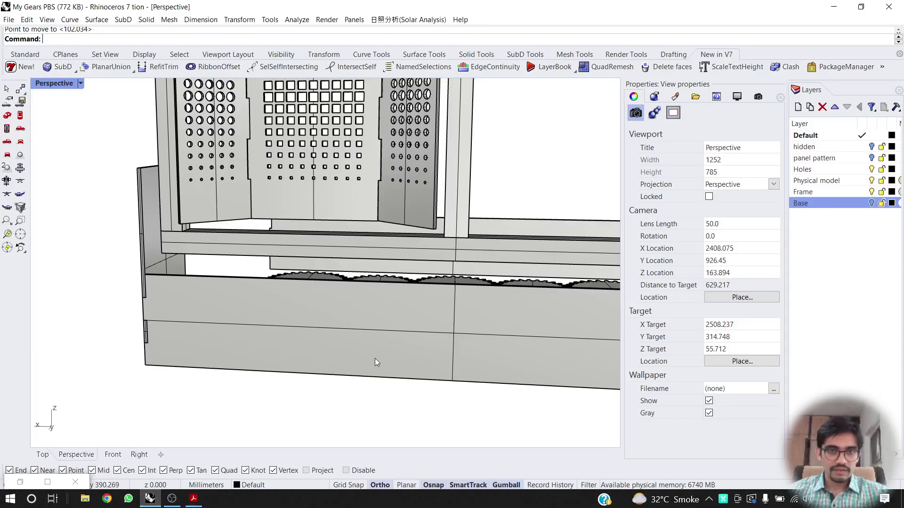
pyautogui.scroll(-5, 314, 334)
pyautogui.moveTo(314, 334); pyautogui.dragTo(273, 292, button='right')
pyautogui.scroll(5, 238, 273)
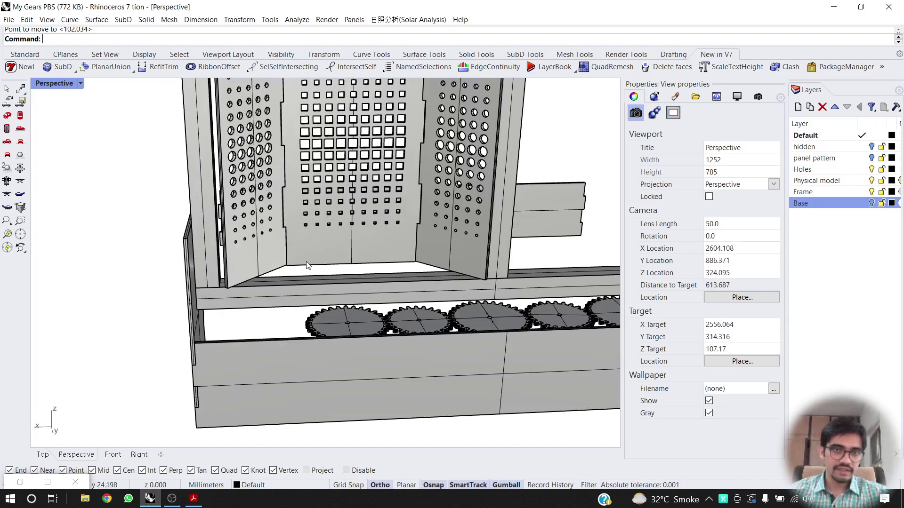
pyautogui.scroll(2, 314, 262)
pyautogui.moveTo(319, 263); pyautogui.dragTo(285, 256, button='right')
pyautogui.write('line')
pyautogui.press('Return')
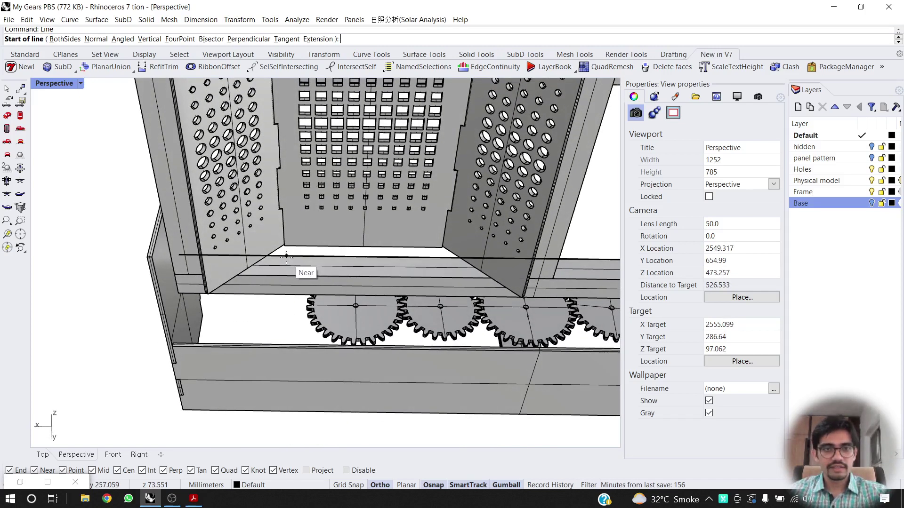
pyautogui.click(286, 255)
pyautogui.click(285, 276)
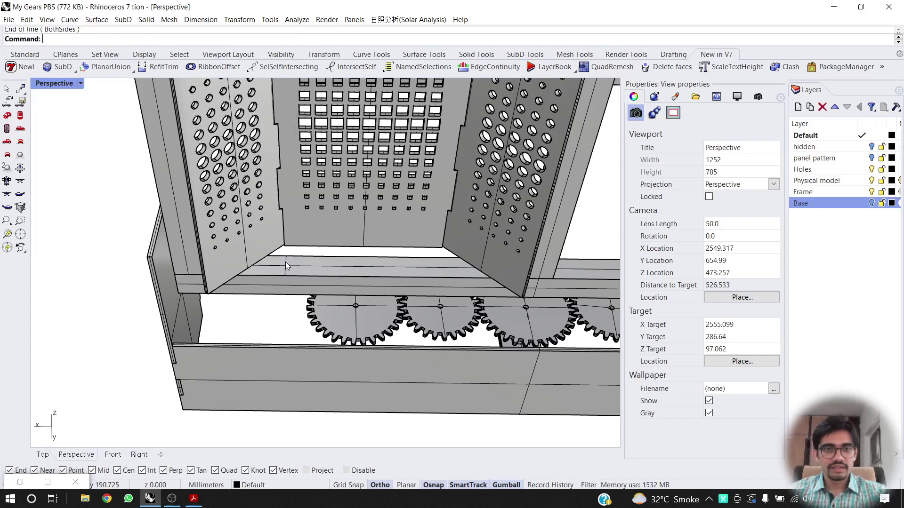
# Extrude the short line 20 mm vertically into a surface standing on the beam.
pyautogui.click(285, 262)
pyautogui.click(324, 297)
pyautogui.moveTo(324, 298); pyautogui.dragTo(298, 267, button='right')
pyautogui.click(276, 283)
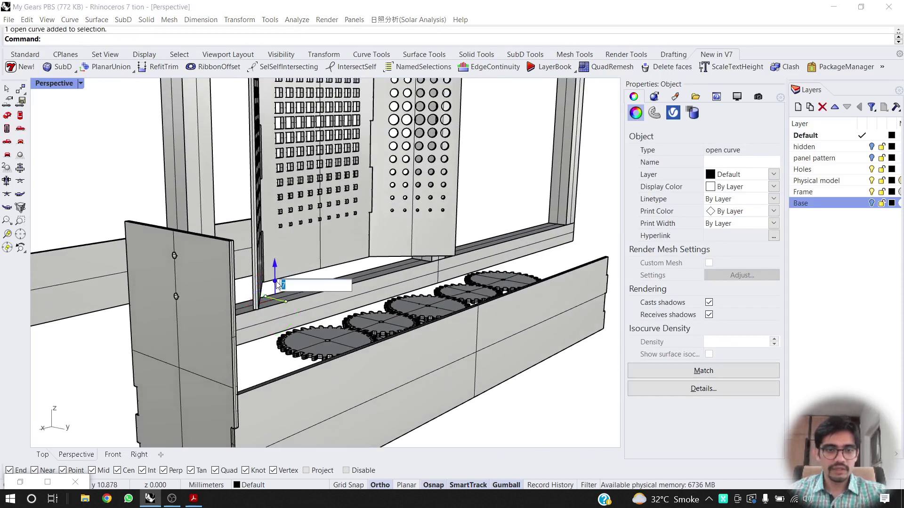
pyautogui.write('20')
pyautogui.press('Return')
# Extrude the upright surface lengthwise along the beam into a solid rectangular batten.
pyautogui.moveTo(276, 282)
pyautogui.mouseDown(button='right')
pyautogui.moveTo(238, 314)
pyautogui.moveTo(281, 271)
pyautogui.mouseUp(button='right')
pyautogui.scroll(5, 283, 270)
pyautogui.click(306, 262)
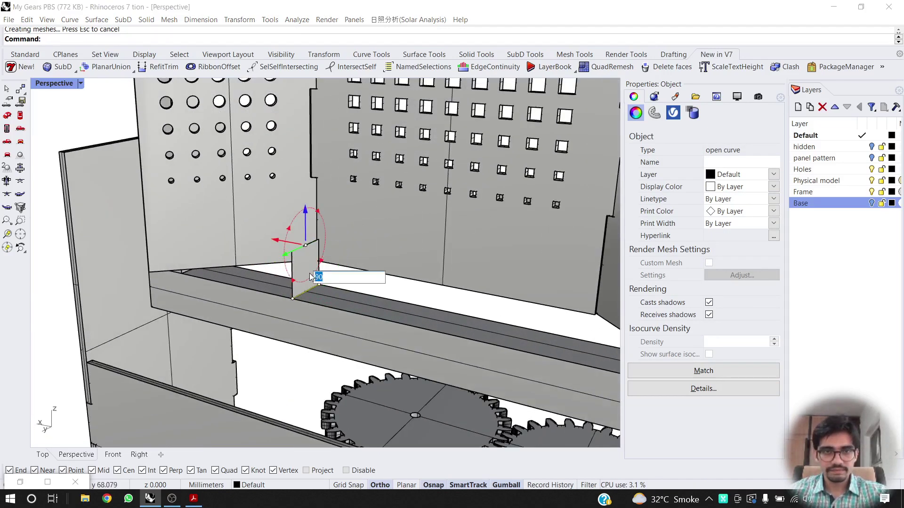
pyautogui.click(307, 266)
pyautogui.click(307, 268)
pyautogui.moveTo(307, 267); pyautogui.dragTo(273, 278, button='right')
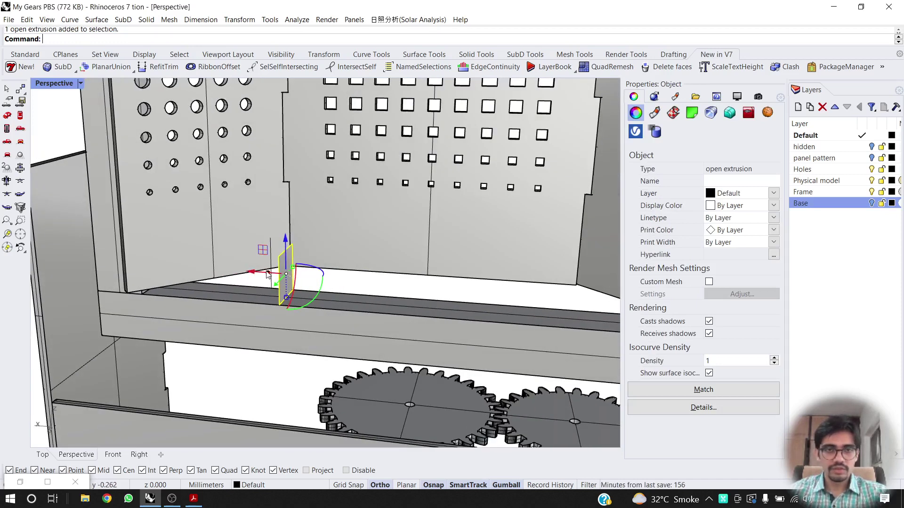
pyautogui.click(267, 273)
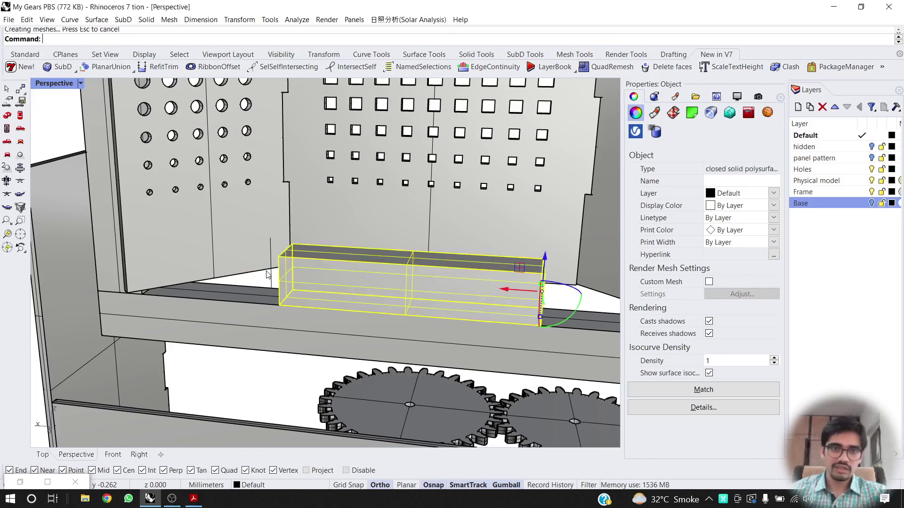
# Shift the new batten slightly along the length of the frame's bottom beam.
pyautogui.moveTo(390, 264); pyautogui.dragTo(418, 282, button='right')
pyautogui.press('Escape')
pyautogui.click(419, 278)
pyautogui.moveTo(363, 275)
pyautogui.mouseDown()
pyautogui.moveTo(380, 276)
pyautogui.moveTo(369, 276)
pyautogui.mouseUp()
pyautogui.moveTo(397, 282); pyautogui.dragTo(410, 392, button='right')
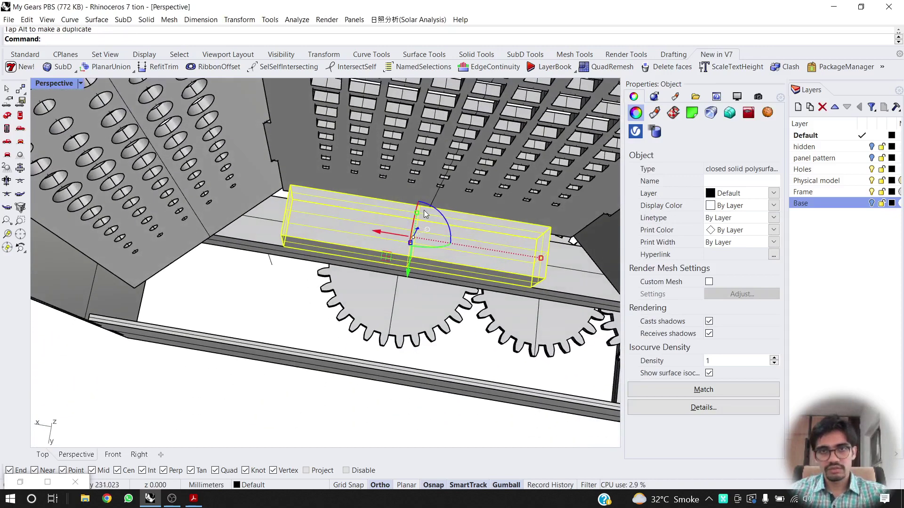
pyautogui.scroll(4, 419, 211)
pyautogui.press('Escape')
pyautogui.click(192, 293)
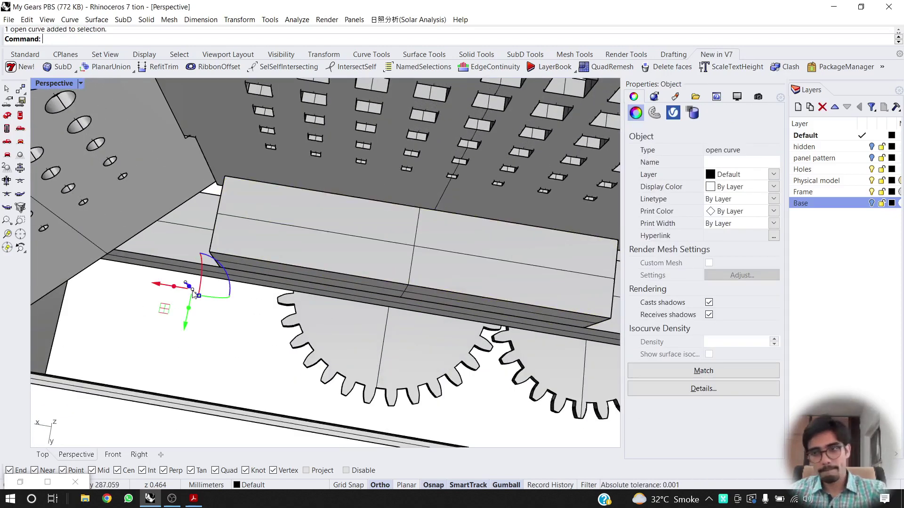
pyautogui.press('Escape')
# Move the batten about 55 mm by the midpoint of its upper edge, bringing it out in front of the beam.
pyautogui.click(403, 247)
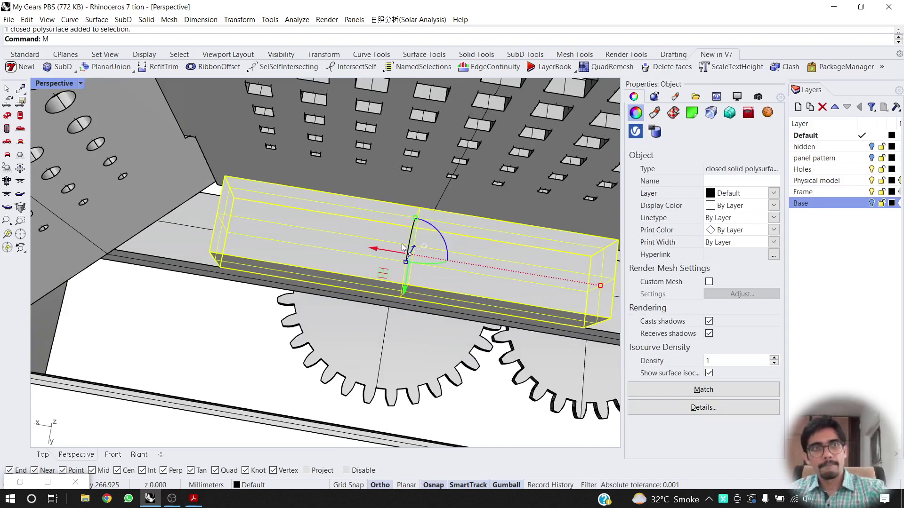
pyautogui.write('M')
pyautogui.press('Return')
pyautogui.click(420, 207)
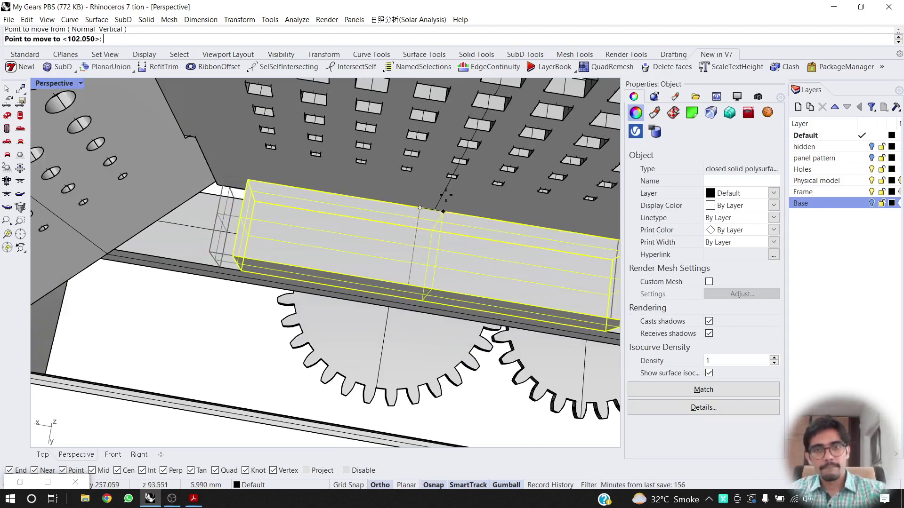
pyautogui.moveTo(447, 214); pyautogui.dragTo(491, 158, button='right')
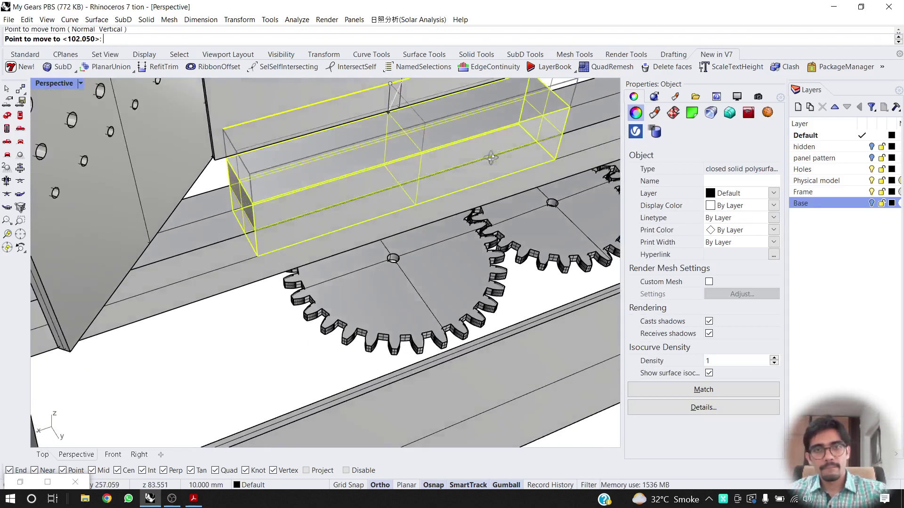
pyautogui.scroll(-5, 491, 159)
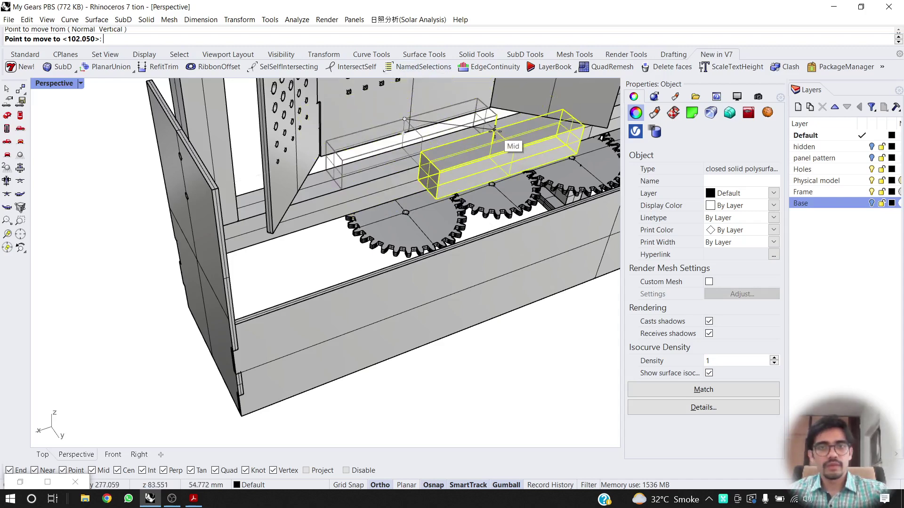
pyautogui.click(494, 130)
# Move the batten about 59 mm by the centre of its underside, up toward the lower end of the perforated panels.
pyautogui.moveTo(400, 156); pyautogui.dragTo(222, 212, button='right')
pyautogui.scroll(3, 151, 208)
pyautogui.rightClick(221, 212)
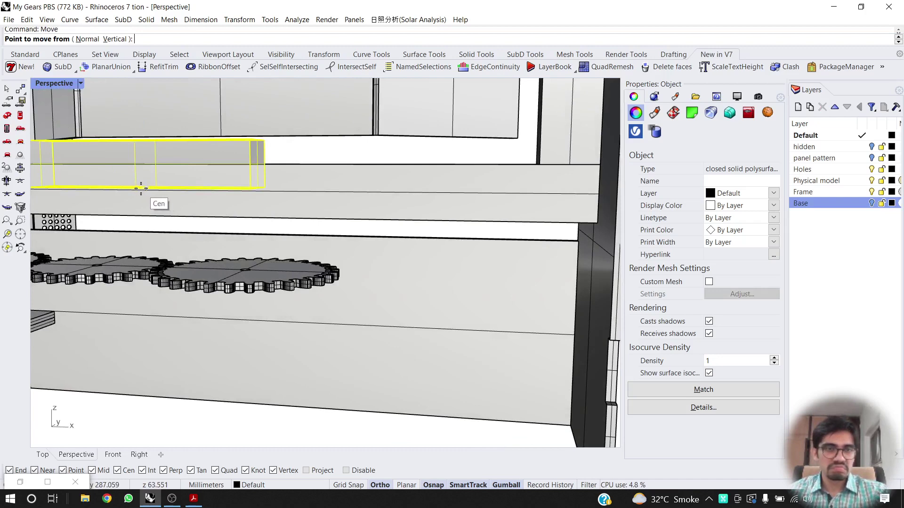
pyautogui.click(140, 189)
pyautogui.click(222, 145)
pyautogui.moveTo(222, 145); pyautogui.dragTo(224, 176, button='right')
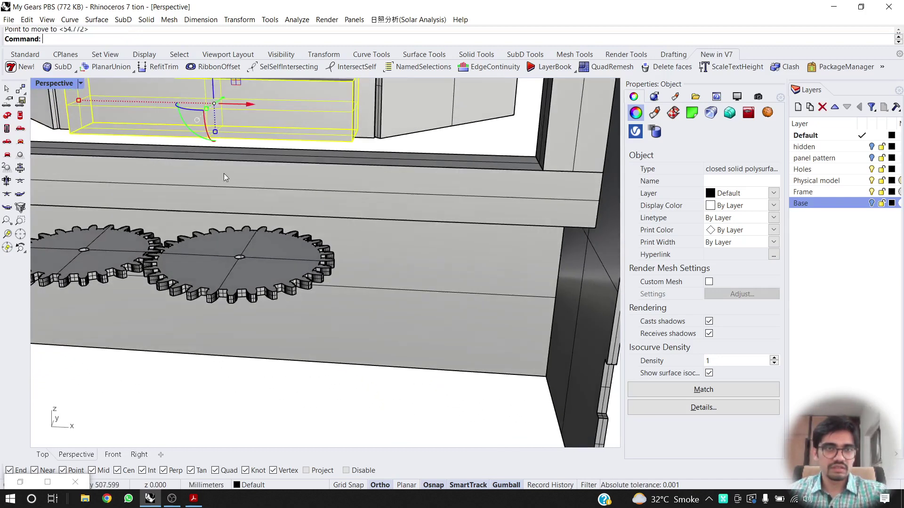
# Move the batten by its lower-edge midpoint to the midpoint of the middle perforated panel's lower edge.
pyautogui.scroll(5, 215, 140)
pyautogui.rightClick(213, 151)
pyautogui.click(200, 139)
pyautogui.scroll(-5, 324, 112)
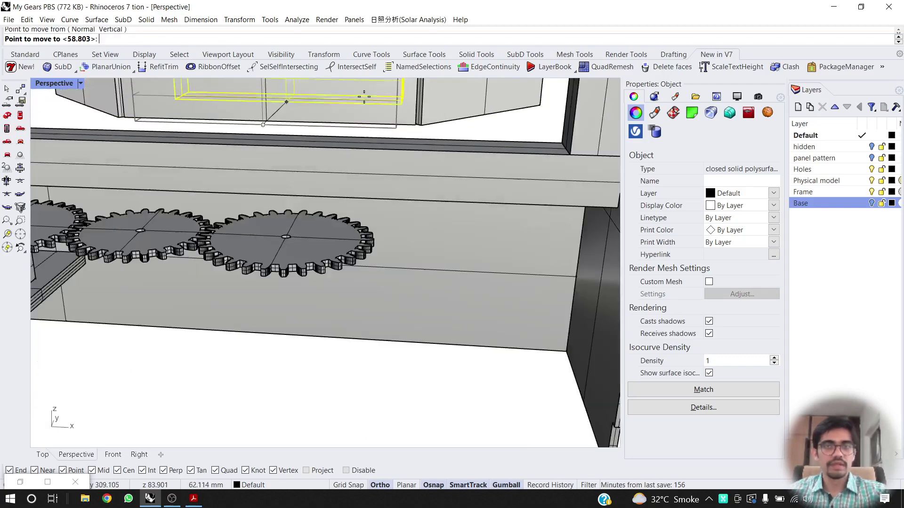
pyautogui.scroll(-2, 325, 92)
pyautogui.moveTo(371, 92); pyautogui.dragTo(219, 123, button='right')
pyautogui.scroll(-3, 340, 102)
pyautogui.scroll(6, 340, 102)
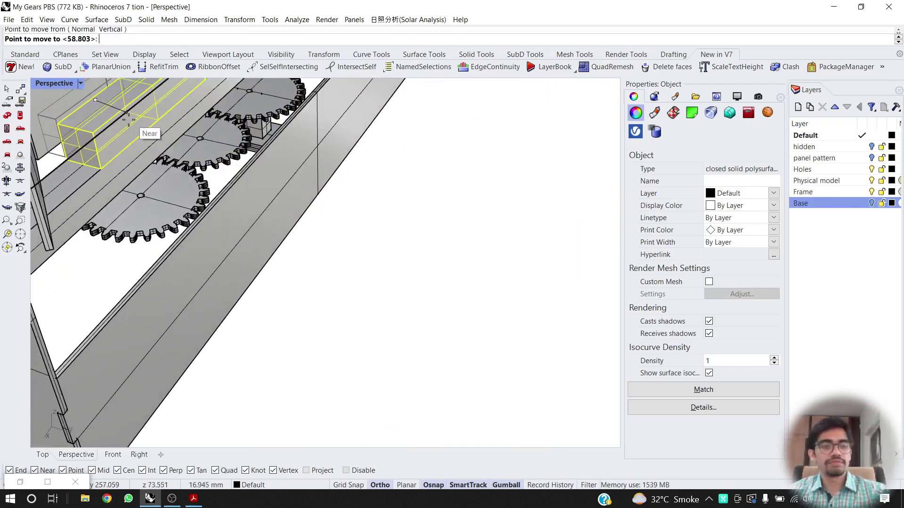
pyautogui.keyDown('shift'); pyautogui.moveTo(128, 119); pyautogui.dragTo(282, 165, button='right'); pyautogui.keyUp('shift')
pyautogui.scroll(4, 286, 207)
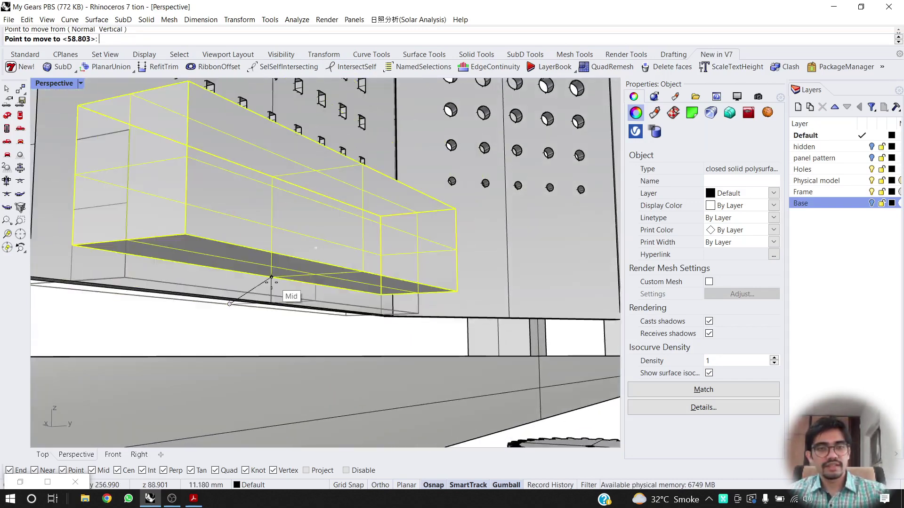
pyautogui.click(272, 302)
pyautogui.moveTo(335, 207); pyautogui.dragTo(254, 208, button='right')
pyautogui.scroll(-8, 257, 261)
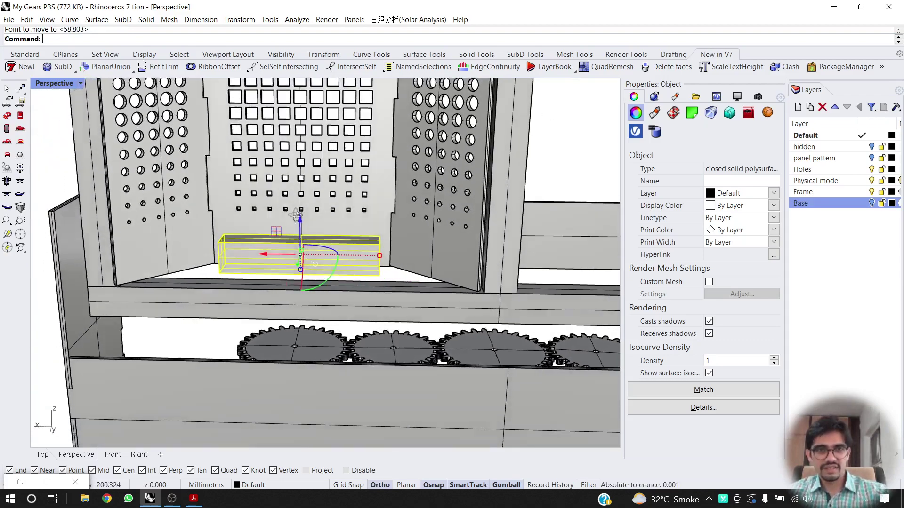
# Extrude the centre hole edge of the gear below the batten straight up past the batten's top to form a rod.
pyautogui.scroll(-8, 302, 213)
pyautogui.press('Escape')
pyautogui.scroll(6, 293, 242)
pyautogui.moveTo(300, 243); pyautogui.dragTo(333, 271, button='right')
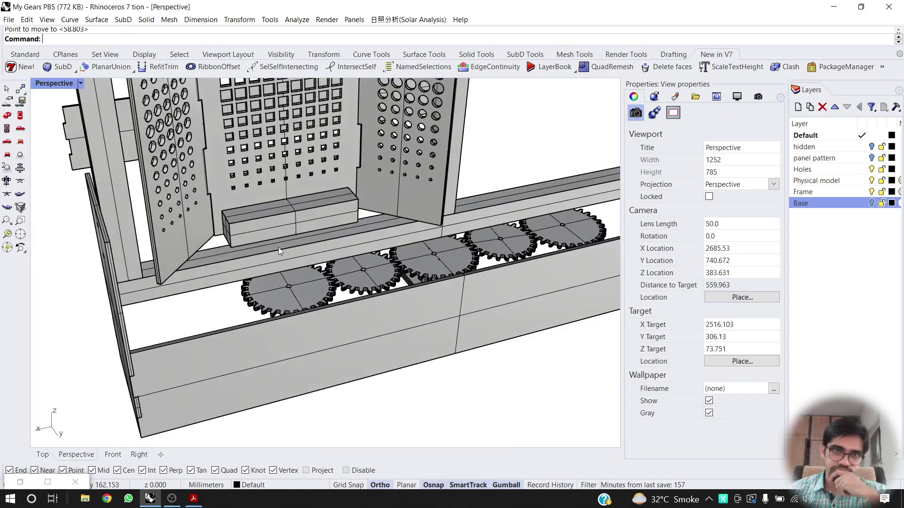
pyautogui.moveTo(278, 251); pyautogui.dragTo(265, 252, button='right')
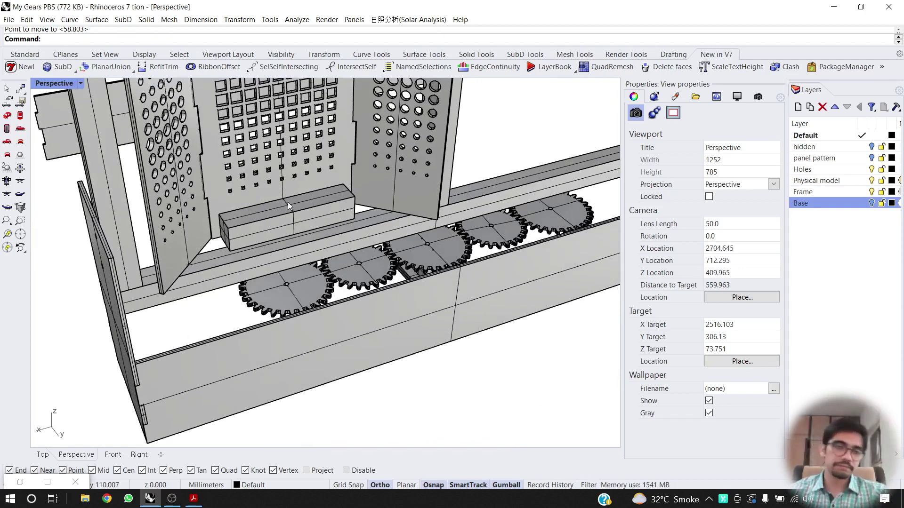
pyautogui.scroll(3, 288, 204)
pyautogui.scroll(4, 289, 325)
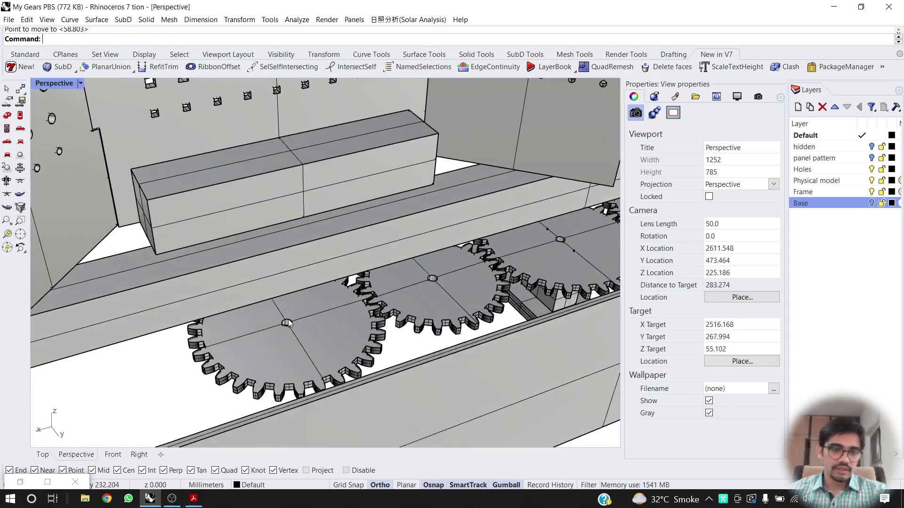
pyautogui.click(287, 324)
pyautogui.press('Escape')
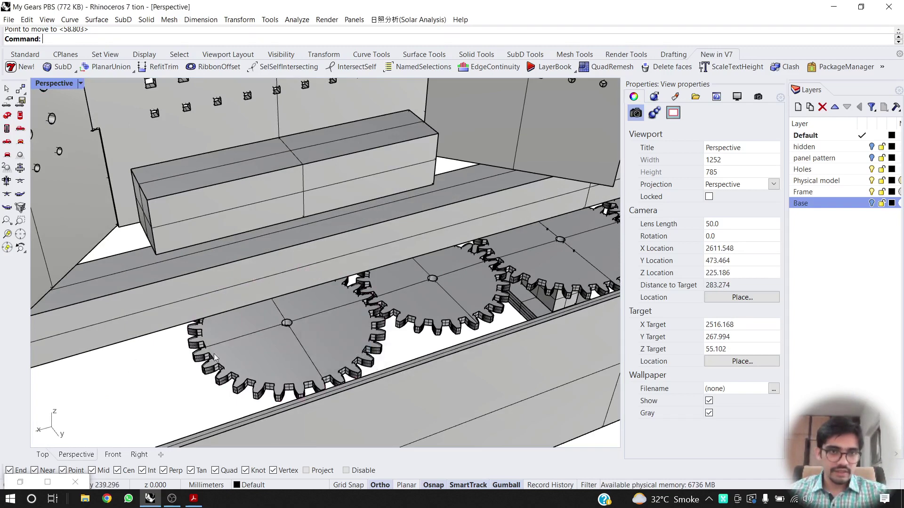
pyautogui.scroll(3, 286, 326)
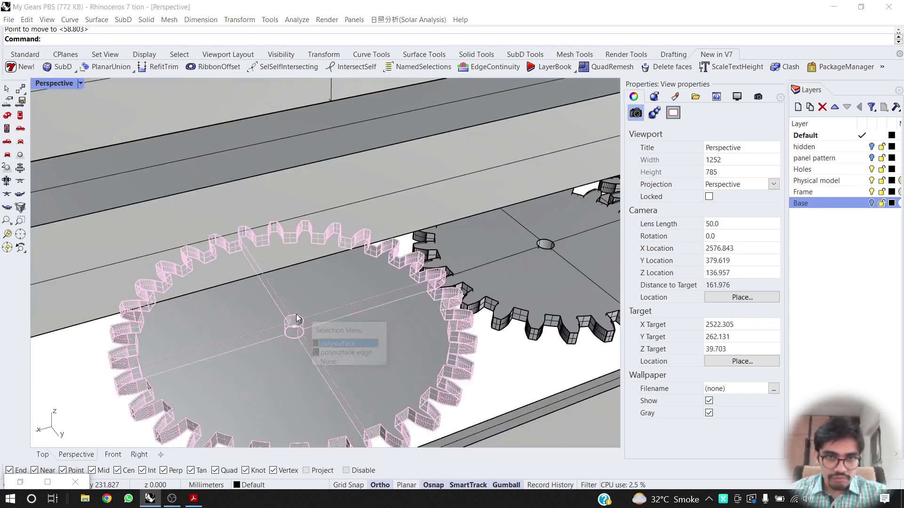
pyautogui.click(298, 322)
pyautogui.click(337, 354)
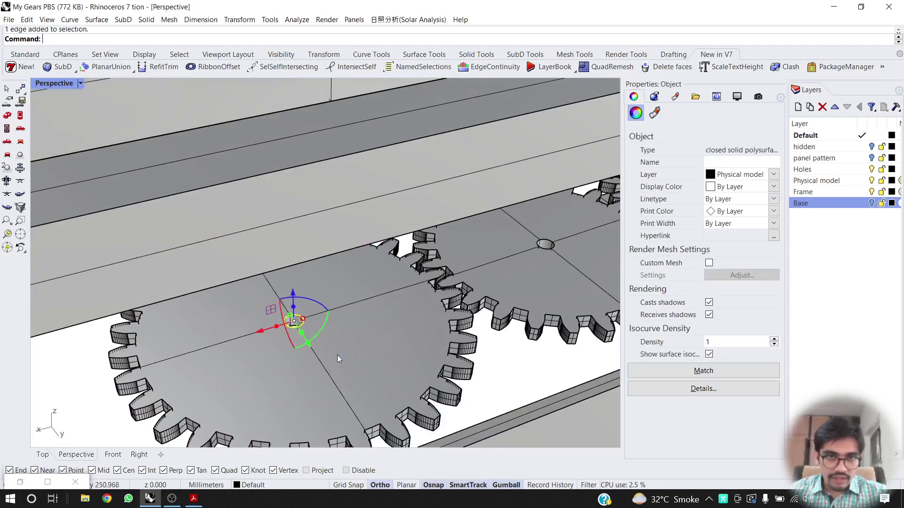
pyautogui.moveTo(293, 308); pyautogui.dragTo(320, 114)
pyautogui.scroll(-6, 317, 105)
pyautogui.keyDown('shift'); pyautogui.moveTo(320, 114); pyautogui.dragTo(317, 183, button='right'); pyautogui.keyUp('shift')
pyautogui.moveTo(317, 183); pyautogui.dragTo(320, 195)
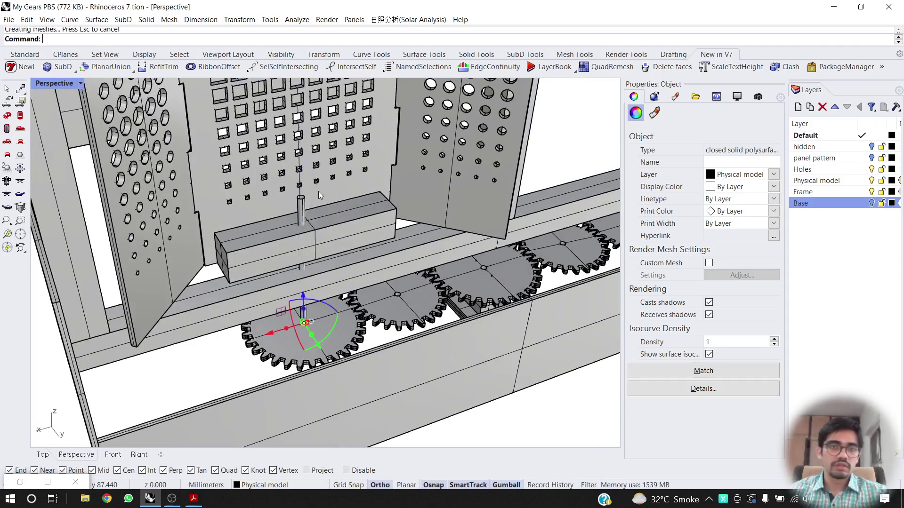
pyautogui.moveTo(314, 300); pyautogui.dragTo(345, 239, button='right')
pyautogui.moveTo(337, 280); pyautogui.dragTo(292, 313, button='right')
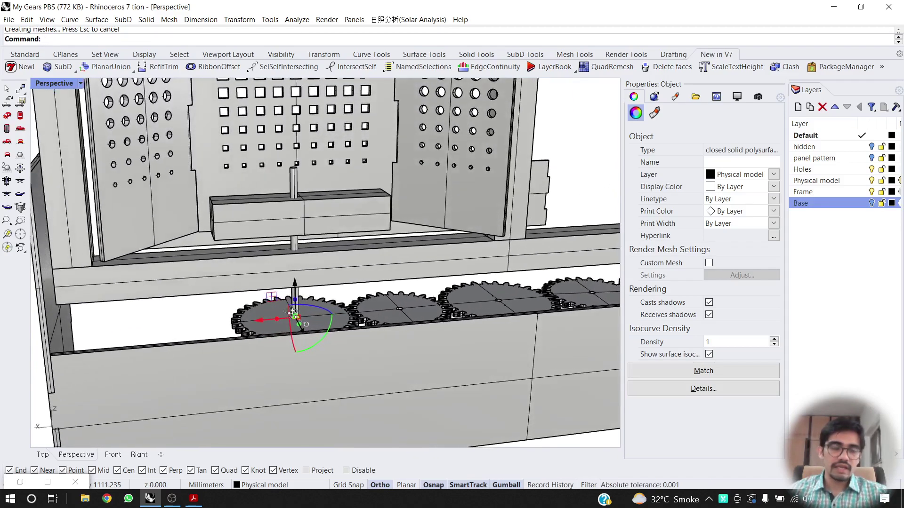
pyautogui.click(292, 179)
pyautogui.scroll(3, 330, 177)
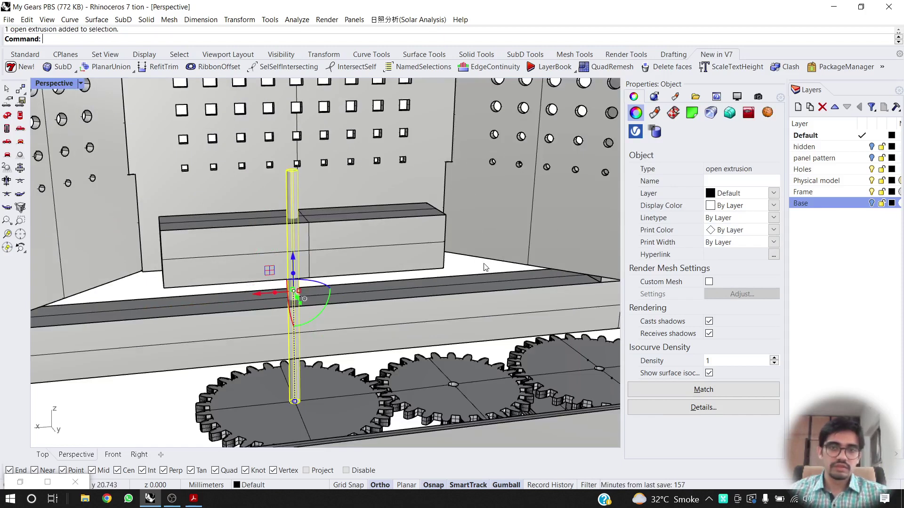
pyautogui.press('Escape')
pyautogui.scroll(2, 296, 171)
pyautogui.click(290, 173)
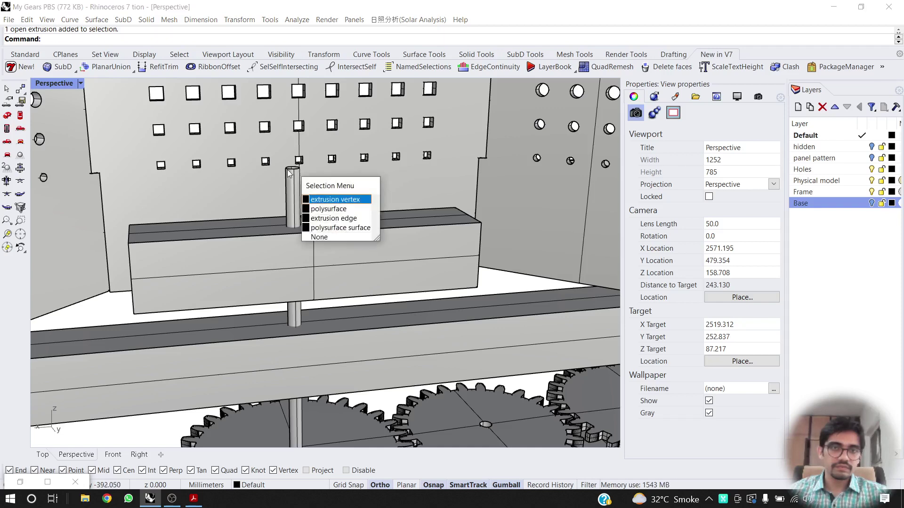
pyautogui.click(353, 204)
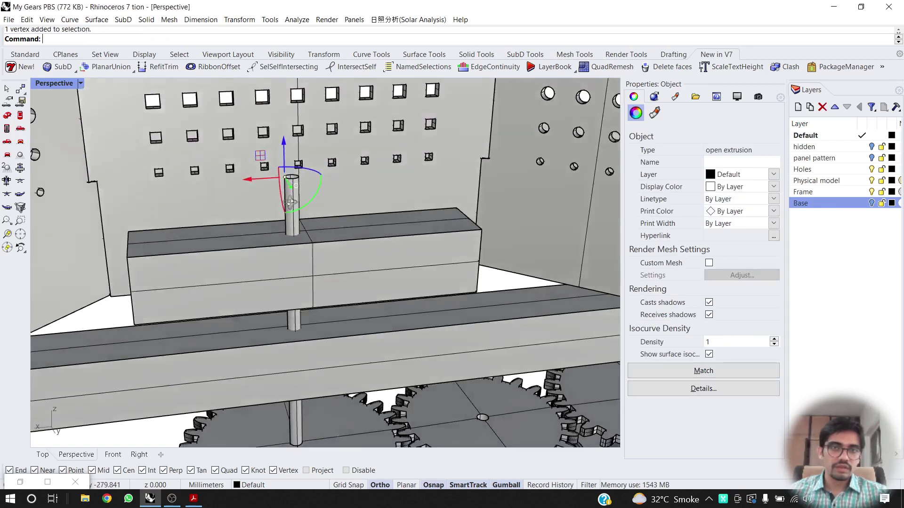
pyautogui.scroll(3, 295, 192)
pyautogui.press('Escape')
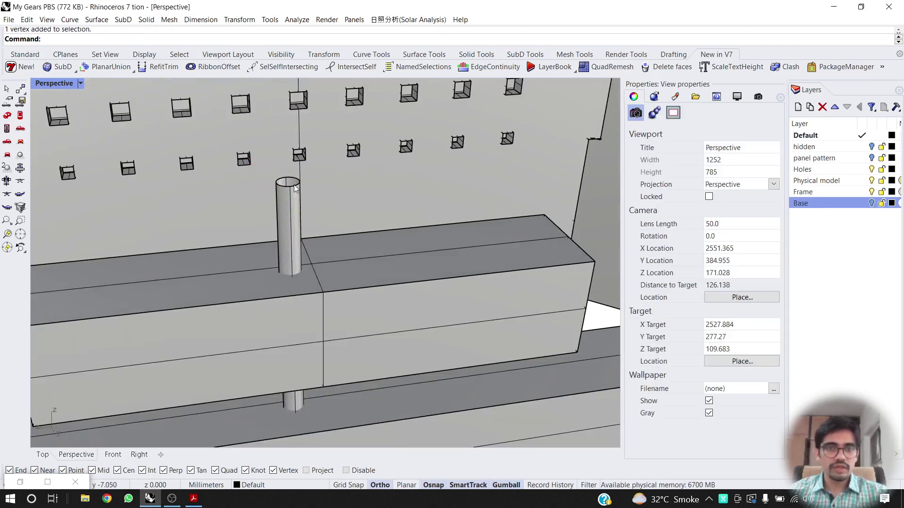
pyautogui.keyDown('ctrl'); pyautogui.keyDown('shift'); pyautogui.click(295, 187); pyautogui.keyUp('shift'); pyautogui.keyUp('ctrl')
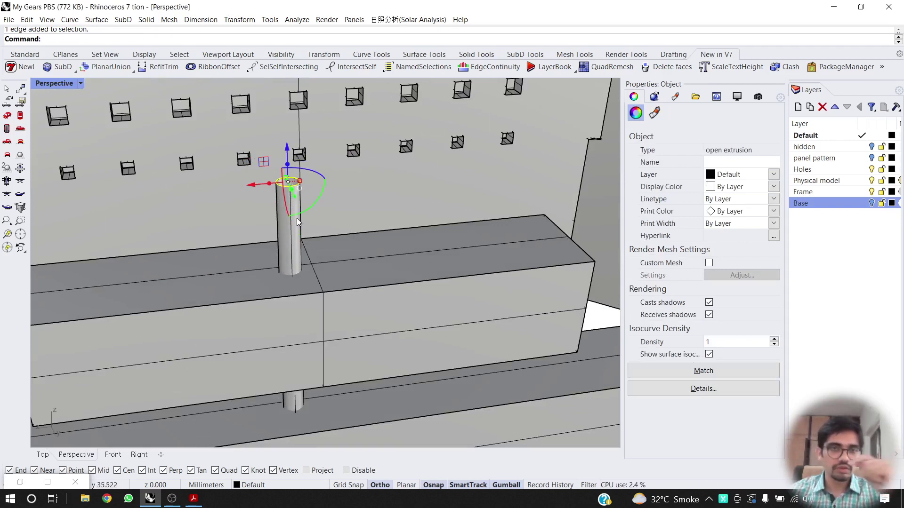
pyautogui.press('Escape')
pyautogui.click(288, 238)
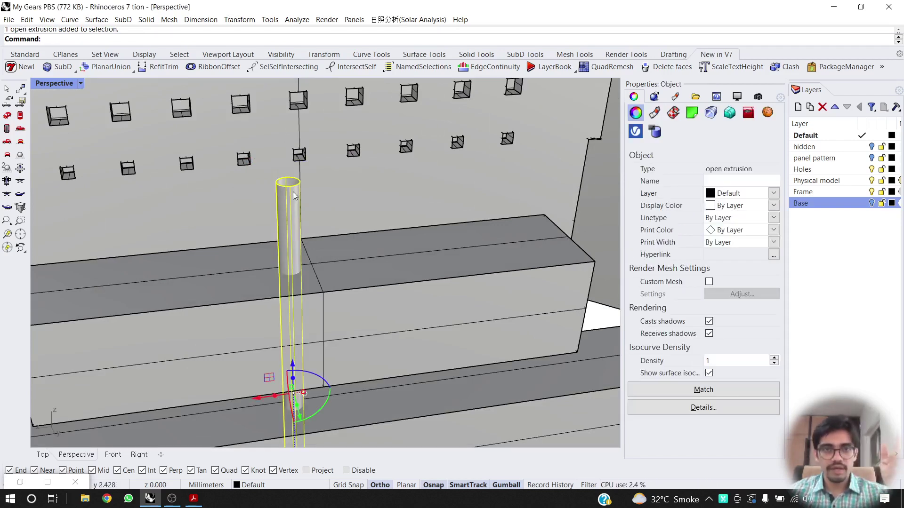
pyautogui.press('Escape')
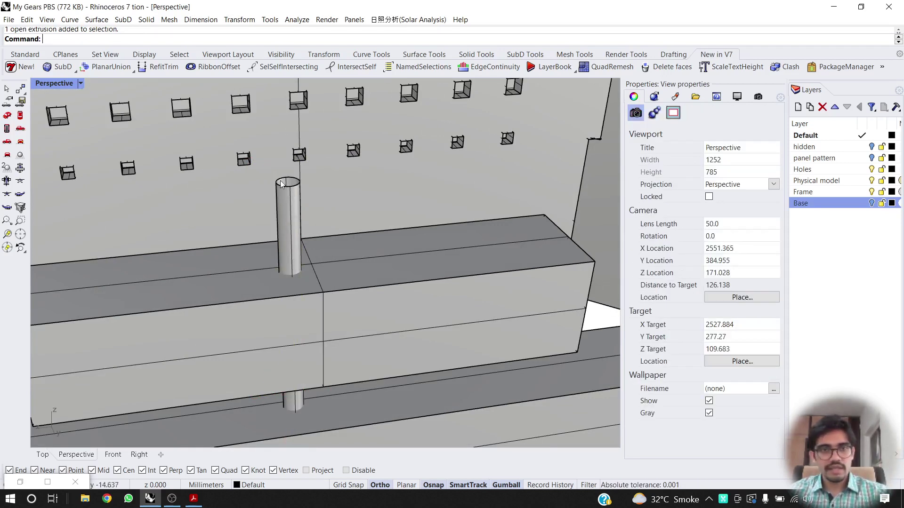
# Lower the rod's upper edge to slightly above the batten's top face and cap the rod into a closed solid.
pyautogui.keyDown('ctrl'); pyautogui.keyDown('shift'); pyautogui.click(288, 189); pyautogui.keyUp('shift'); pyautogui.keyUp('ctrl')
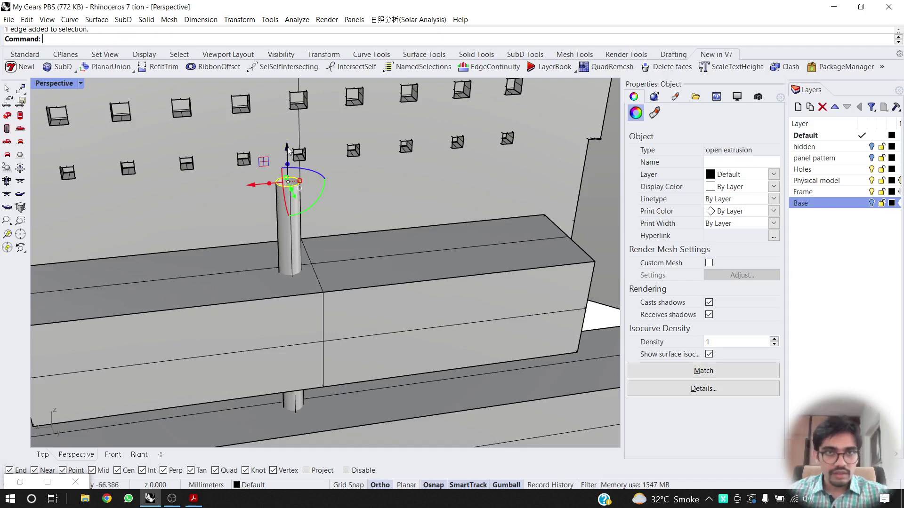
pyautogui.moveTo(287, 147); pyautogui.dragTo(286, 207)
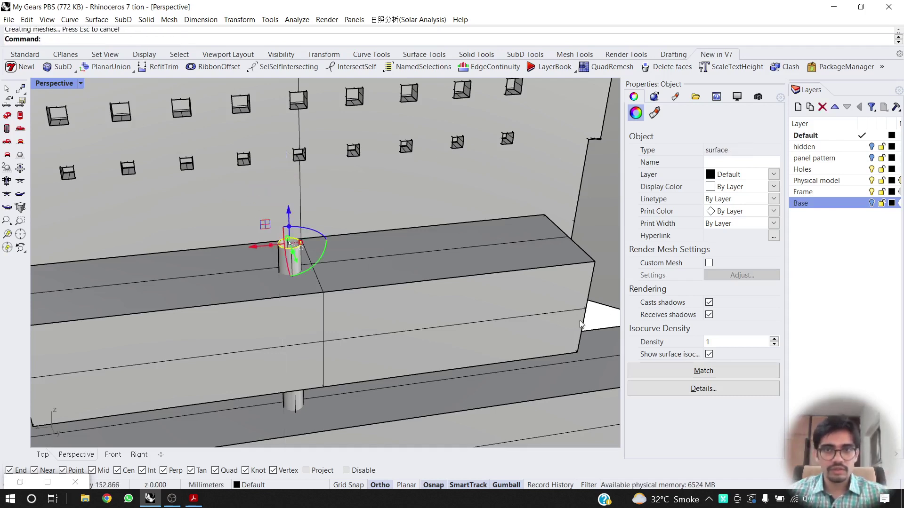
pyautogui.press('Escape')
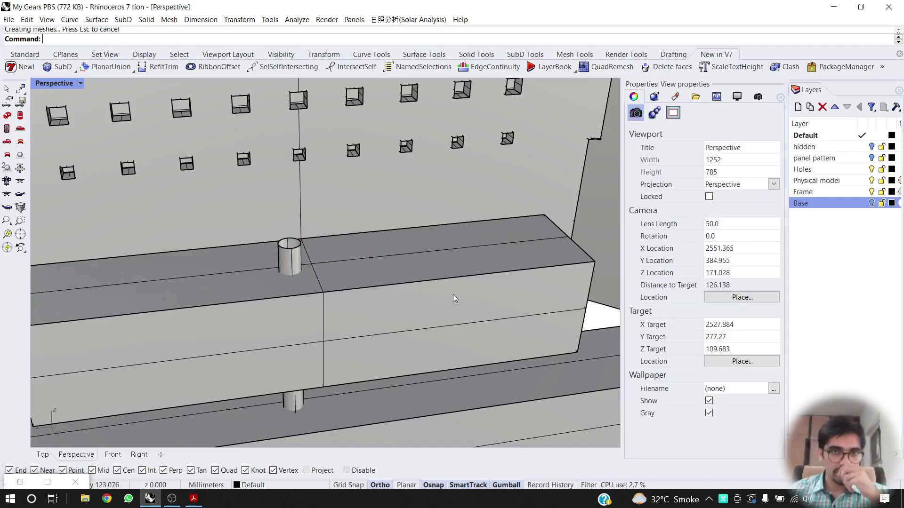
pyautogui.click(286, 256)
pyautogui.press('Return')
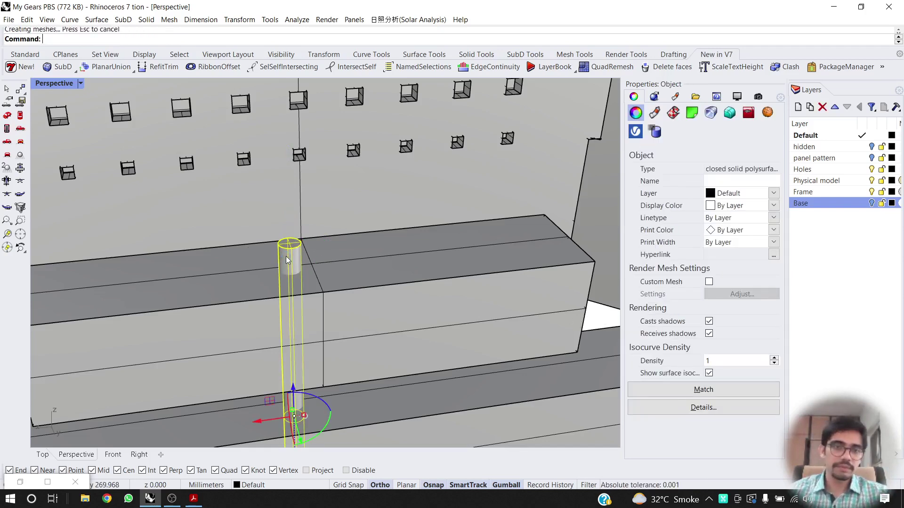
pyautogui.scroll(-9, 286, 257)
pyautogui.press('Escape')
# Hide the Properties and Layers panels to enlarge the modelling viewport.
pyautogui.scroll(-4, 230, 247)
pyautogui.scroll(4, 303, 257)
pyautogui.moveTo(262, 250); pyautogui.dragTo(244, 231, button='right')
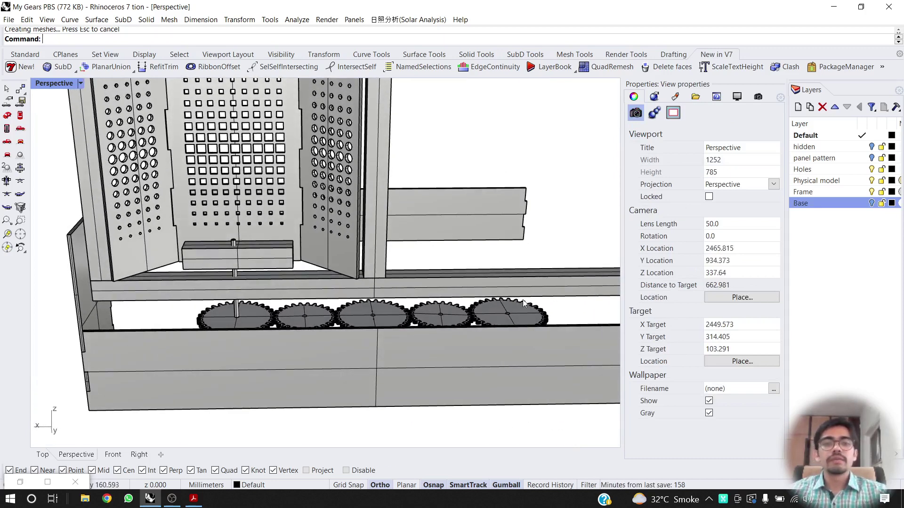
pyautogui.scroll(-3, 292, 242)
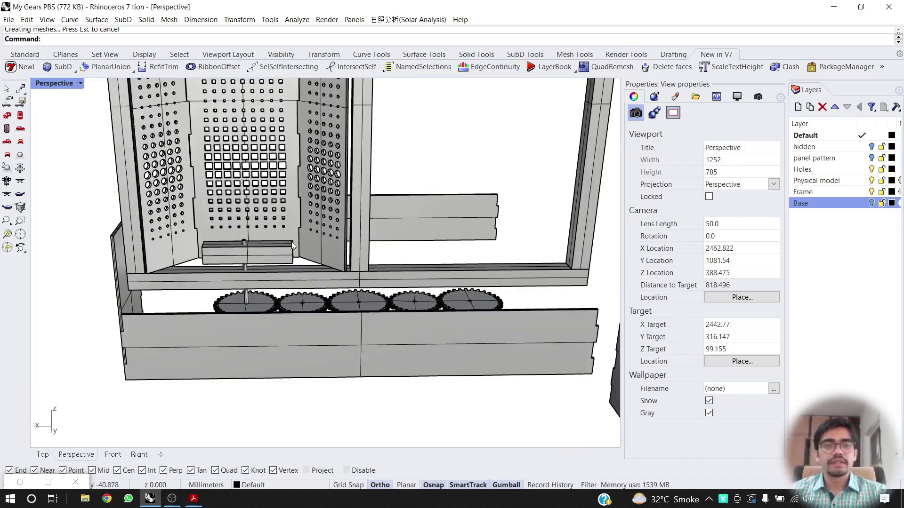
pyautogui.click(780, 97)
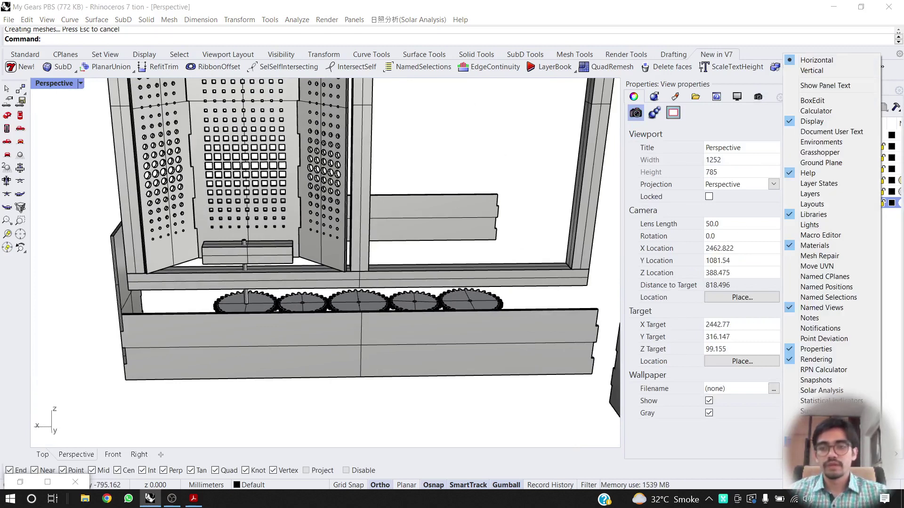
pyautogui.click(806, 483)
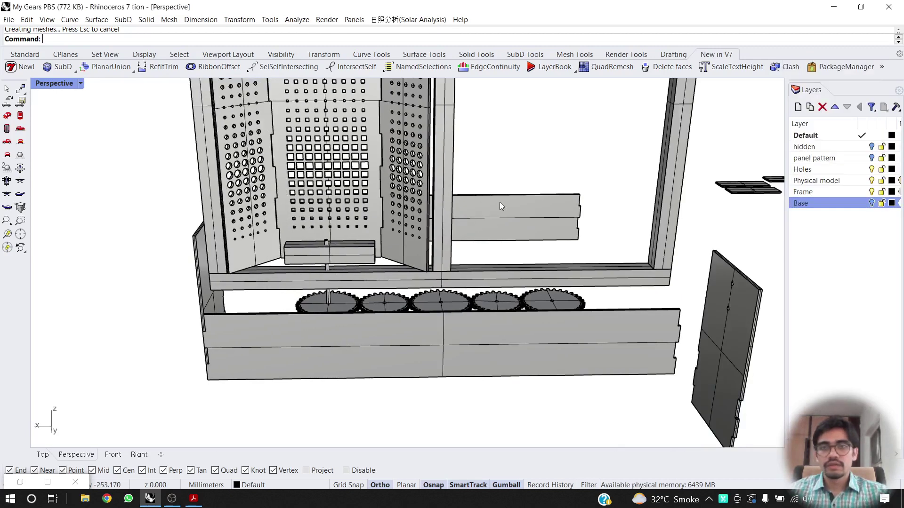
pyautogui.click(898, 91)
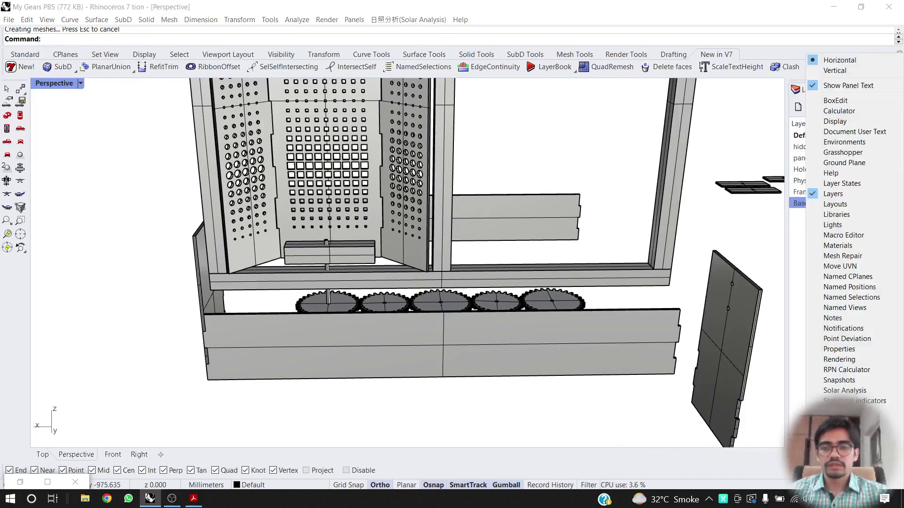
pyautogui.click(833, 194)
# Delete the spare set of perforated panels standing apart from the frame.
pyautogui.scroll(-6, 466, 244)
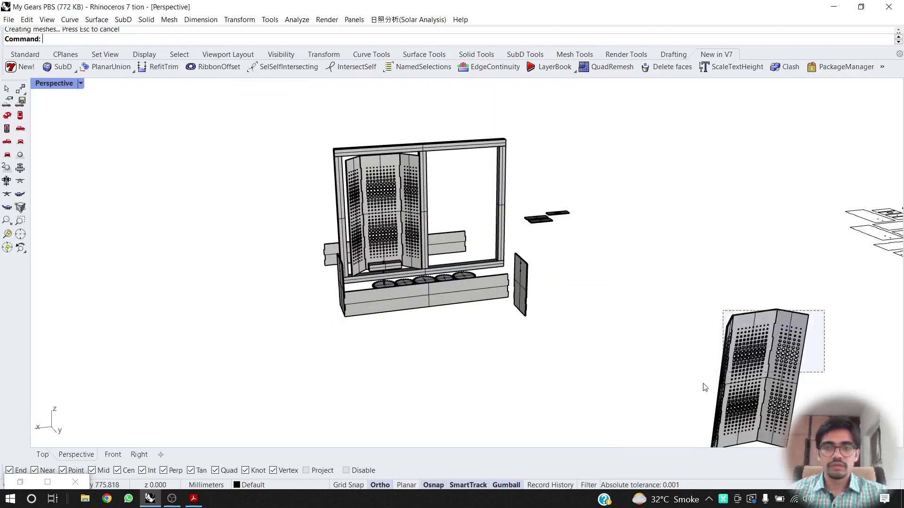
pyautogui.click(727, 384)
pyautogui.press('Delete')
# Select the three perforated panels in the first bay together with their batten and the gear rod.
pyautogui.scroll(3, 376, 257)
pyautogui.scroll(3, 377, 256)
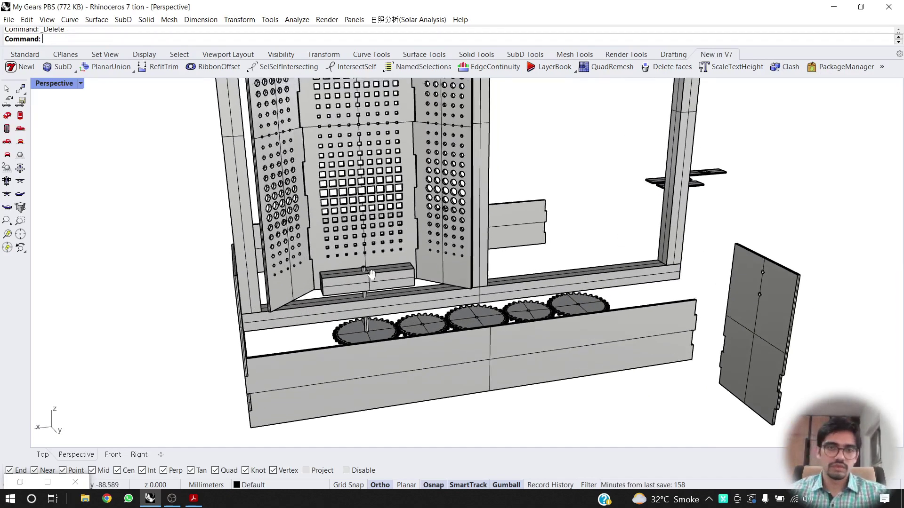
pyautogui.click(374, 263)
pyautogui.scroll(3, 325, 324)
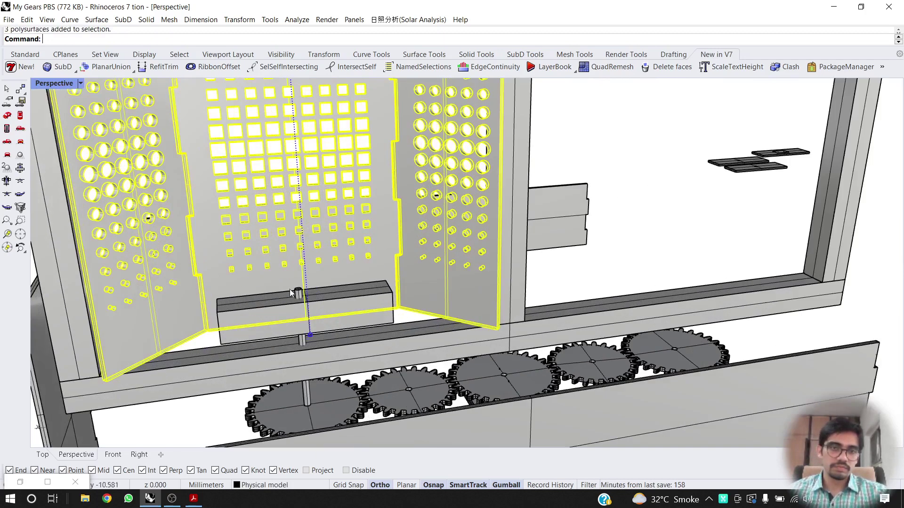
pyautogui.click(301, 297)
pyautogui.click(349, 326)
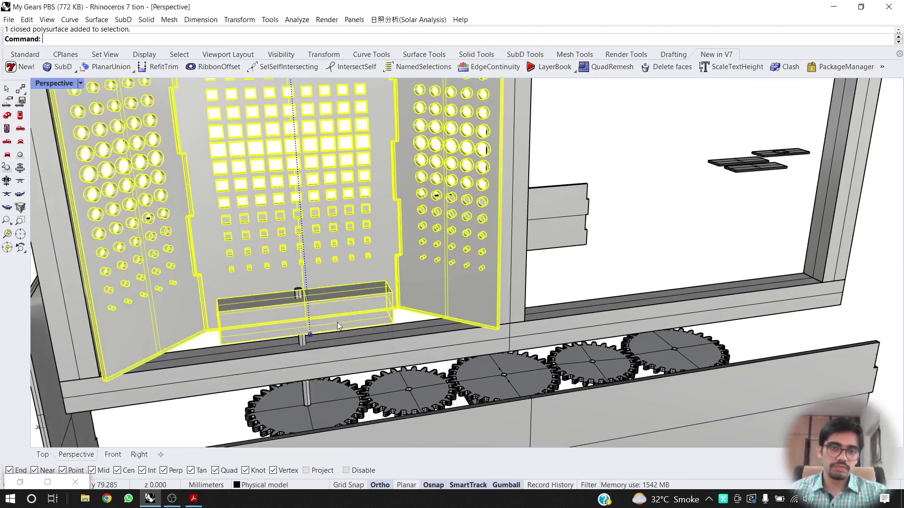
pyautogui.click(308, 393)
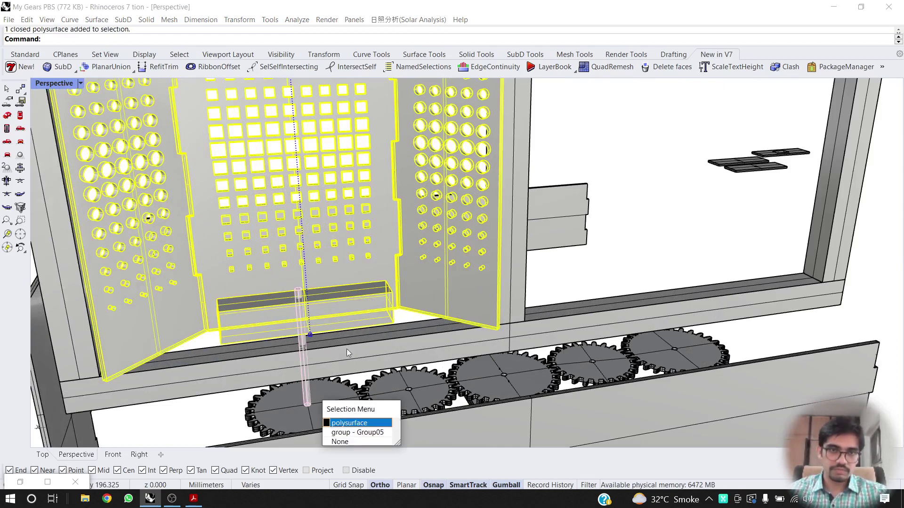
pyautogui.click(361, 424)
pyautogui.scroll(-6, 363, 305)
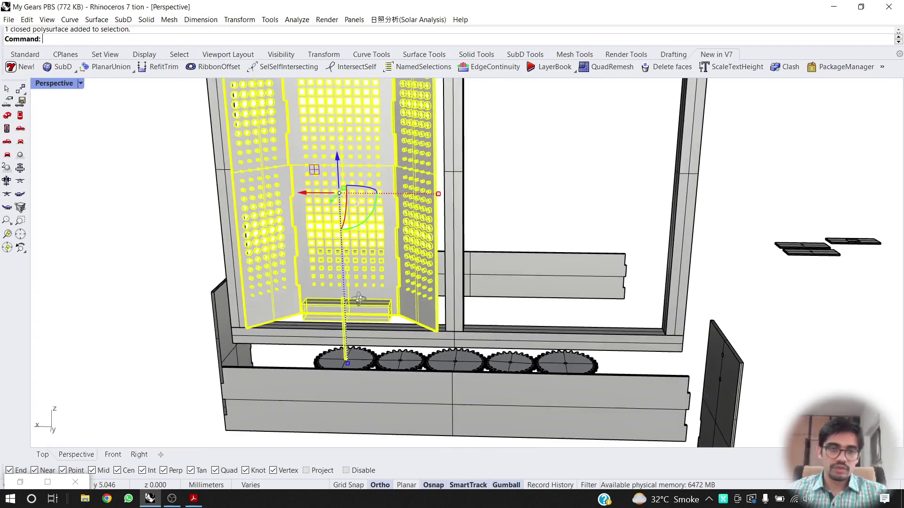
pyautogui.scroll(3, 386, 305)
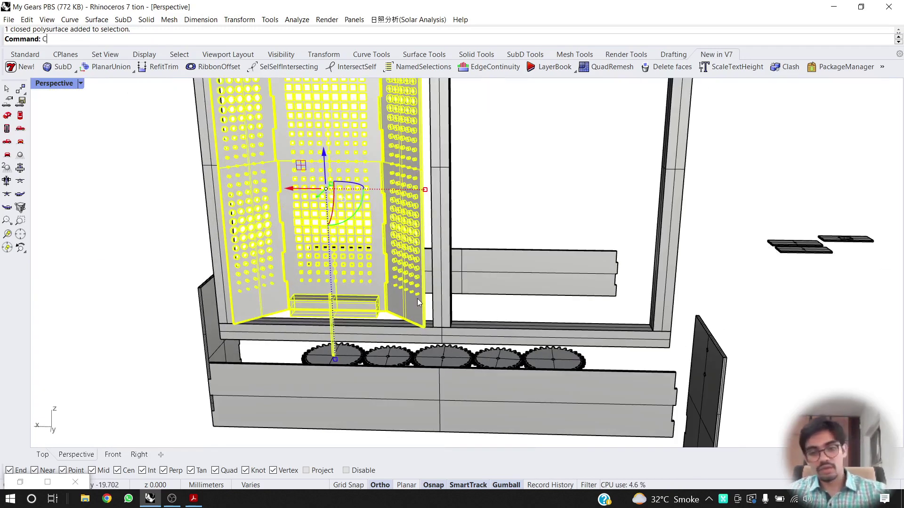
pyautogui.press('Return')
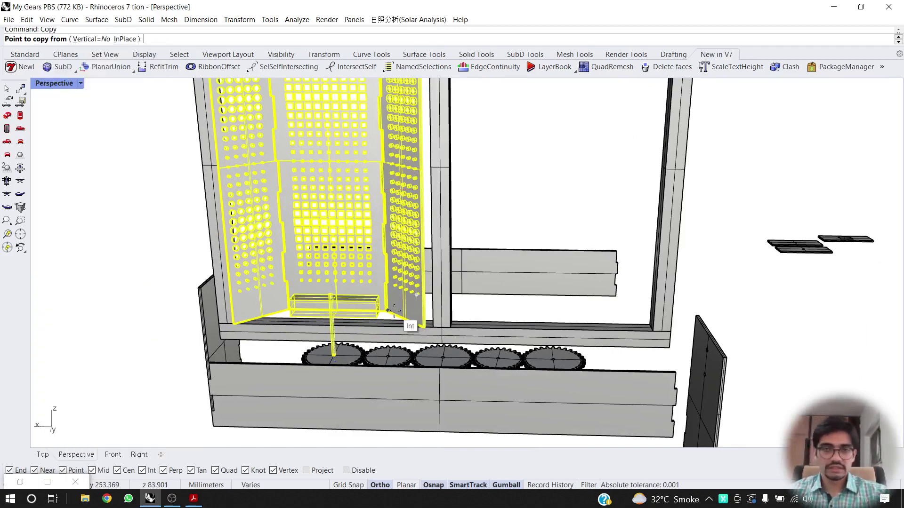
pyautogui.scroll(3, 360, 364)
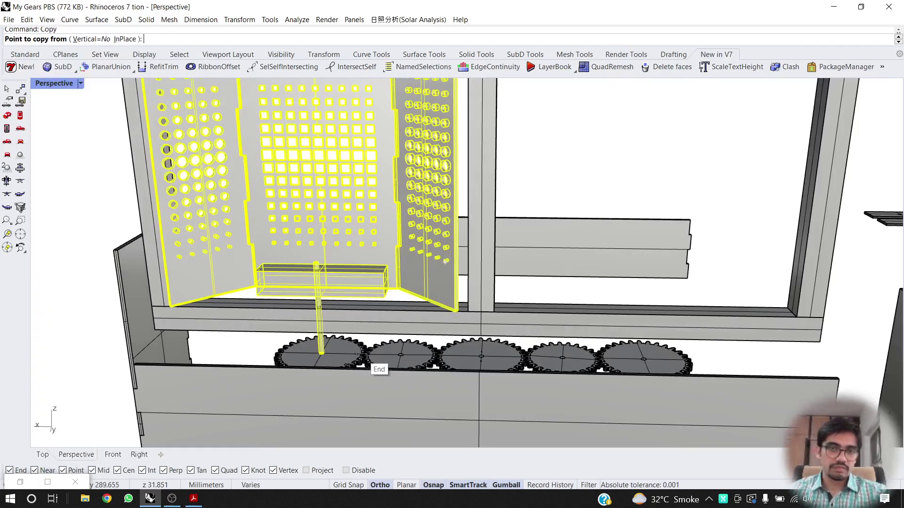
pyautogui.click(469, 311)
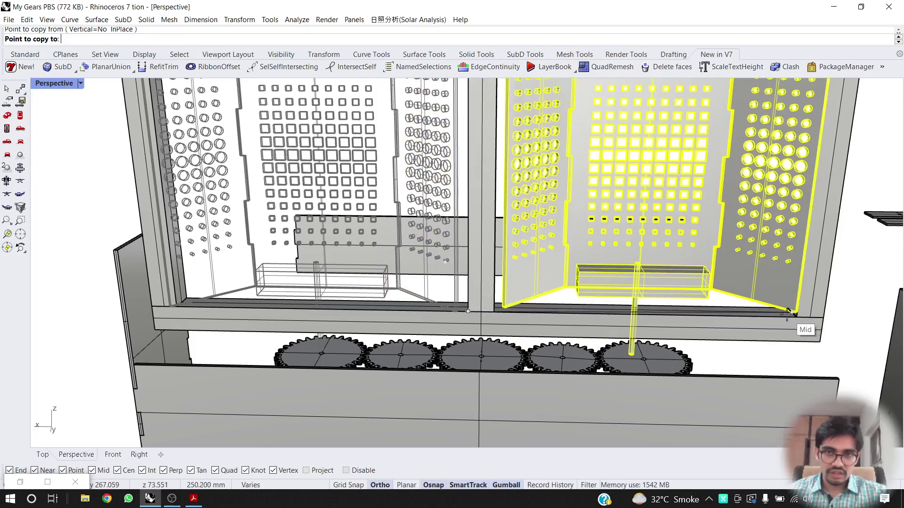
pyautogui.scroll(-1, 776, 316)
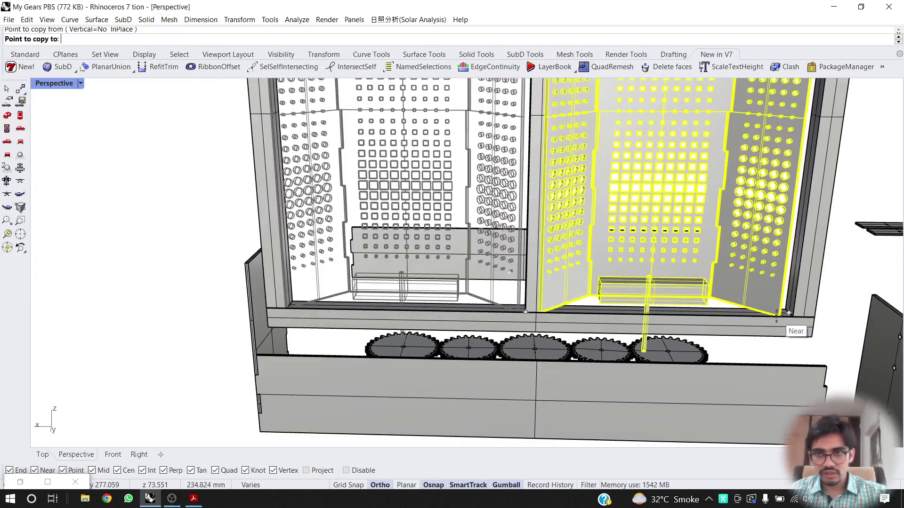
pyautogui.keyDown('shift'); pyautogui.moveTo(784, 316); pyautogui.dragTo(647, 325, button='right'); pyautogui.keyUp('shift')
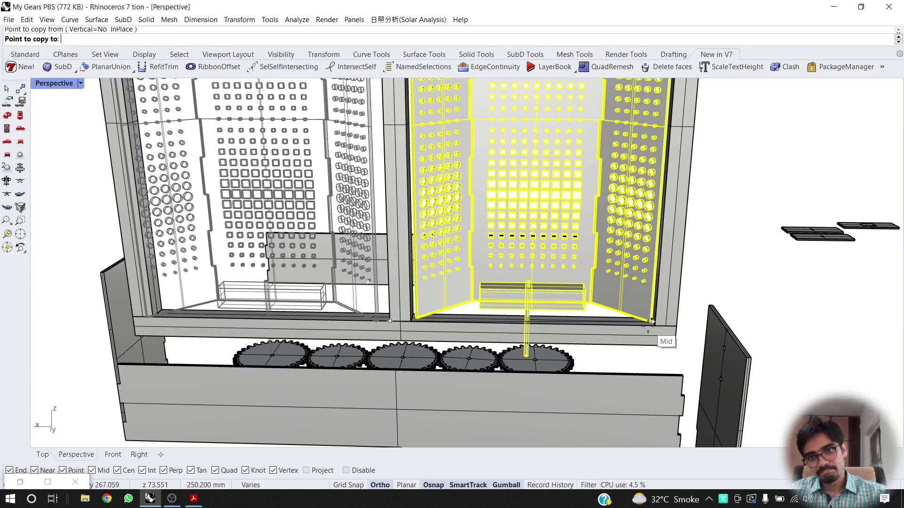
pyautogui.press('Escape')
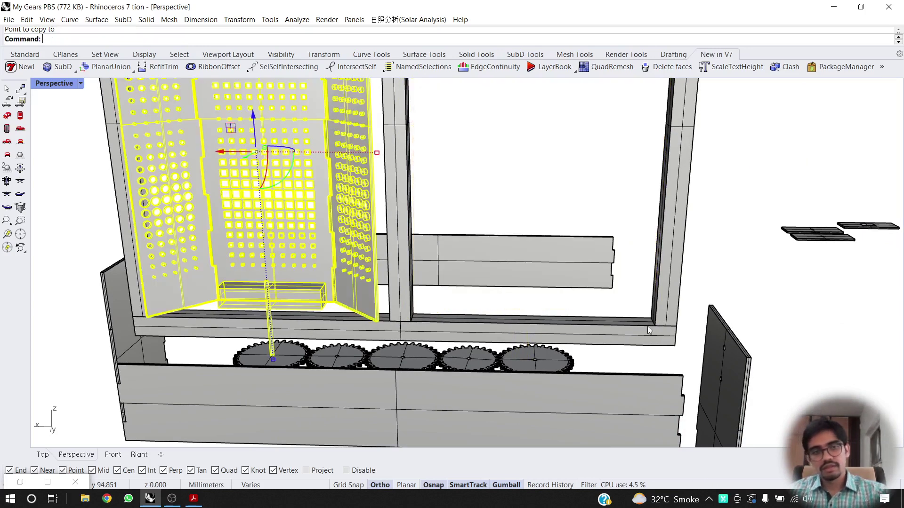
# Copy the selected panels, batten and rod into the second bay, from the rod's base centre to the far end gear's hole centre.
pyautogui.scroll(2, 275, 360)
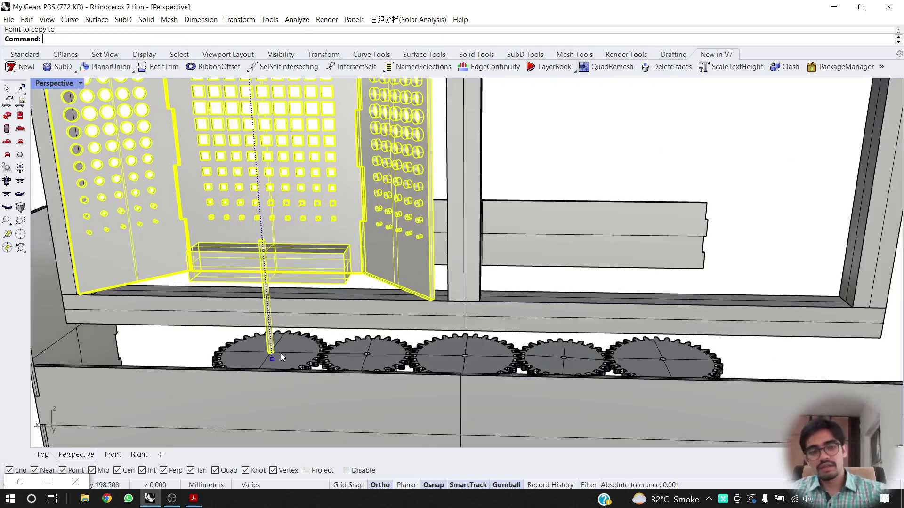
pyautogui.write('Copy')
pyautogui.press('Return')
pyautogui.scroll(2, 281, 354)
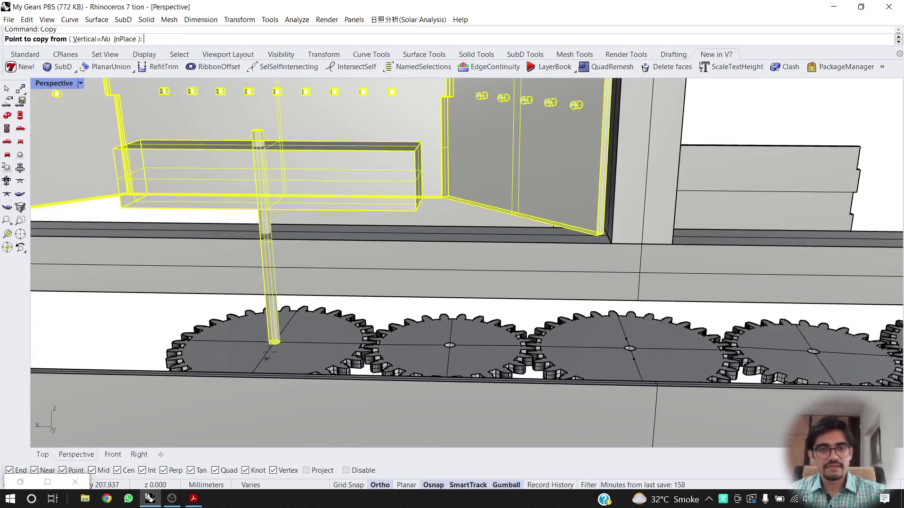
pyautogui.scroll(4, 272, 344)
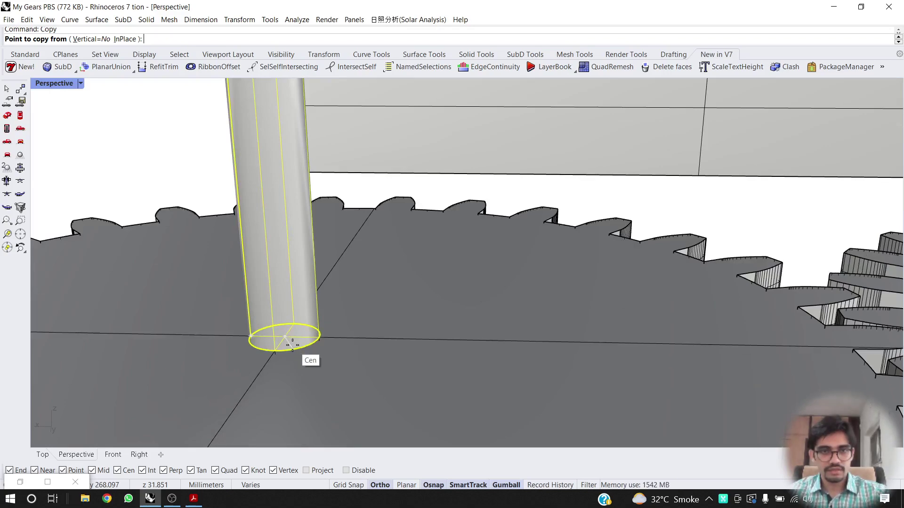
pyautogui.click(292, 345)
pyautogui.scroll(-6, 263, 343)
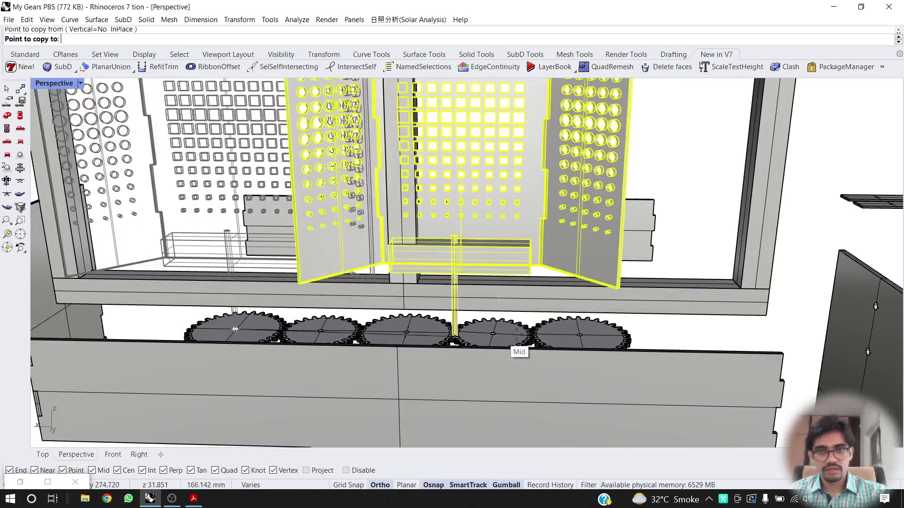
pyautogui.scroll(5, 583, 335)
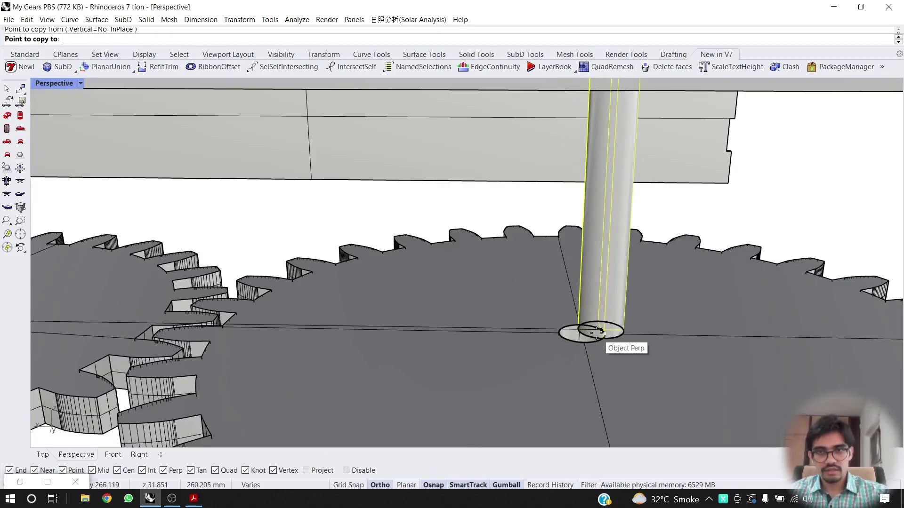
pyautogui.click(583, 332)
pyautogui.scroll(-8, 565, 343)
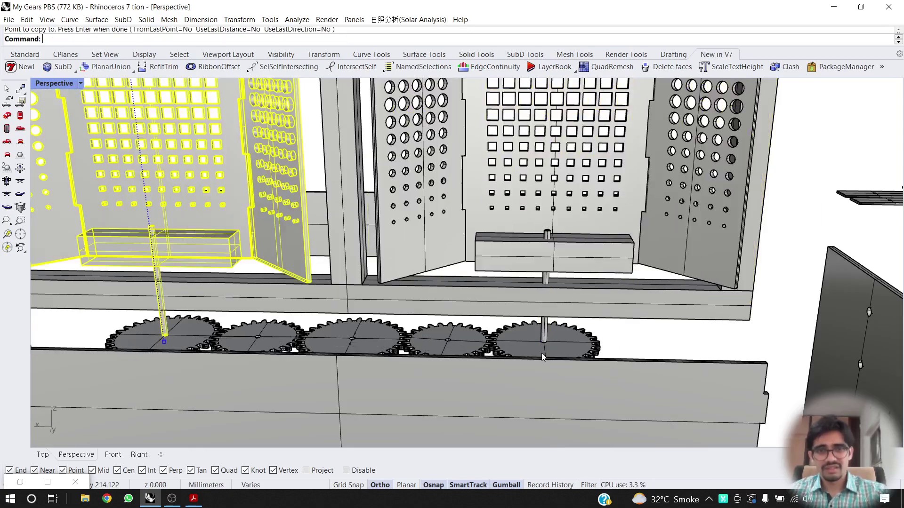
pyautogui.press('Return')
pyautogui.press('Escape')
# Examine from the front and rear how both panel assemblies and their rods line up with the frame and the five gears.
pyautogui.moveTo(550, 357); pyautogui.dragTo(407, 257, button='right')
pyautogui.scroll(-3, 532, 301)
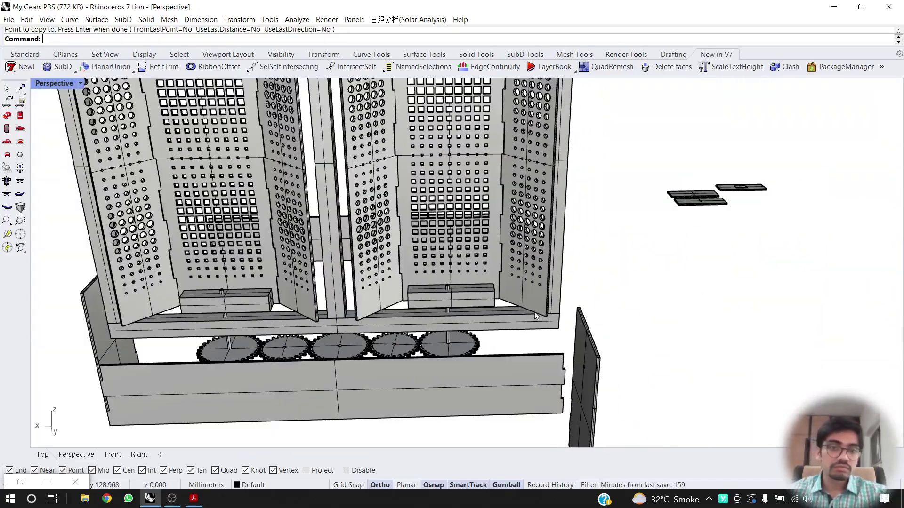
pyautogui.scroll(6, 445, 328)
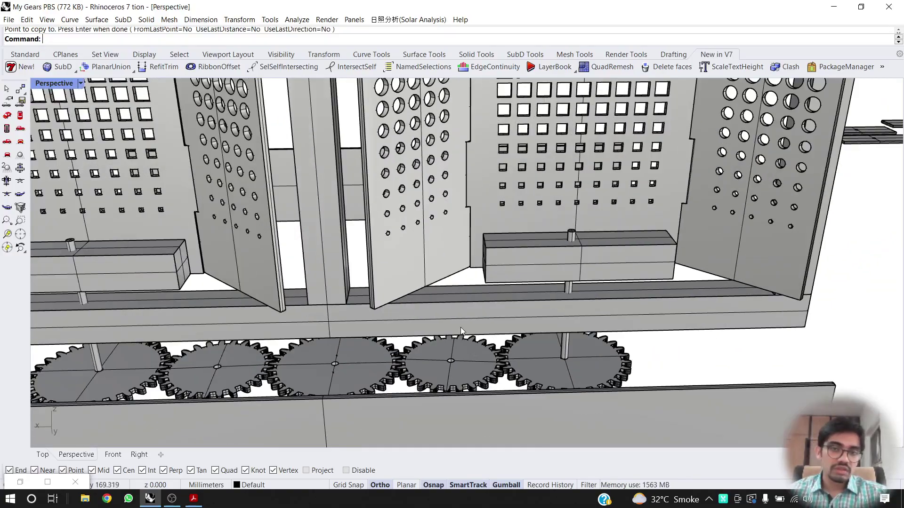
pyautogui.scroll(-3, 460, 326)
pyautogui.scroll(7, 426, 332)
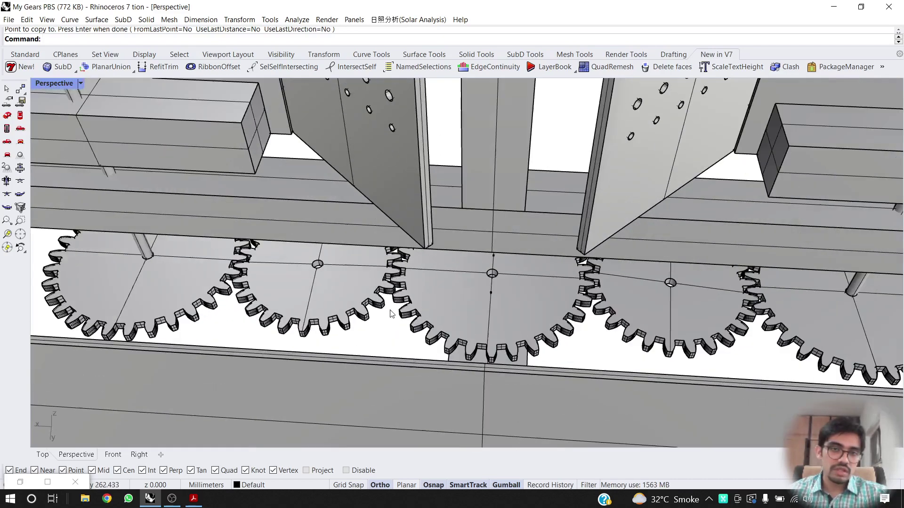
pyautogui.scroll(3, 385, 272)
pyautogui.scroll(-3, 388, 263)
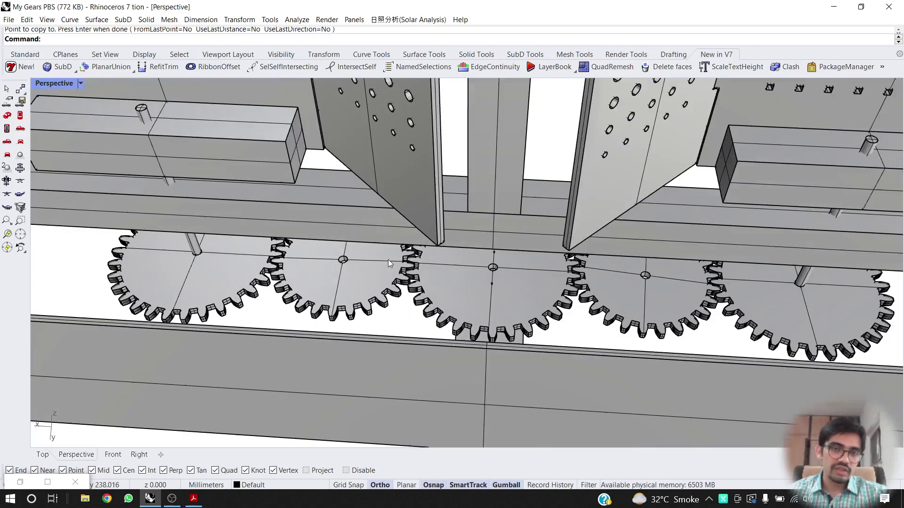
pyautogui.scroll(-5, 426, 269)
pyautogui.scroll(3, 442, 264)
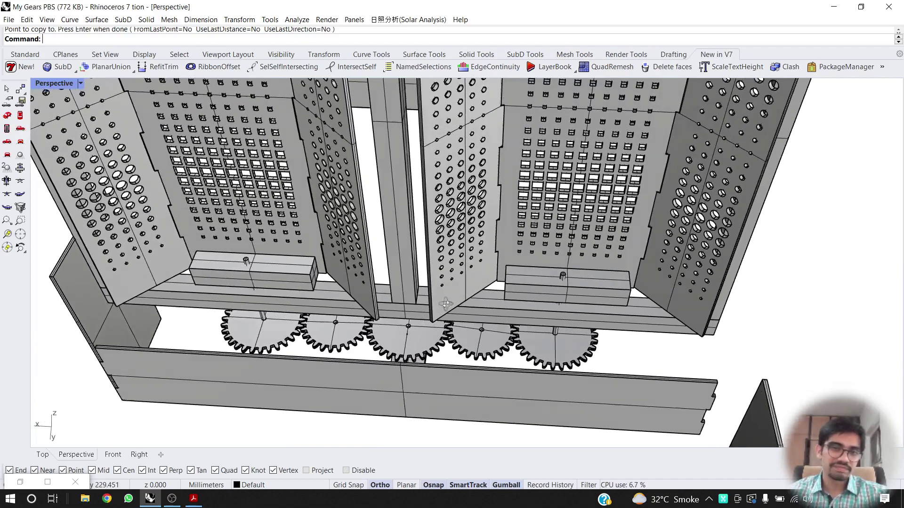
pyautogui.scroll(-8, 430, 274)
pyautogui.moveTo(426, 275)
pyautogui.mouseDown(button='right')
pyautogui.moveTo(422, 259)
pyautogui.moveTo(426, 277)
pyautogui.mouseUp(button='right')
pyautogui.scroll(4, 431, 278)
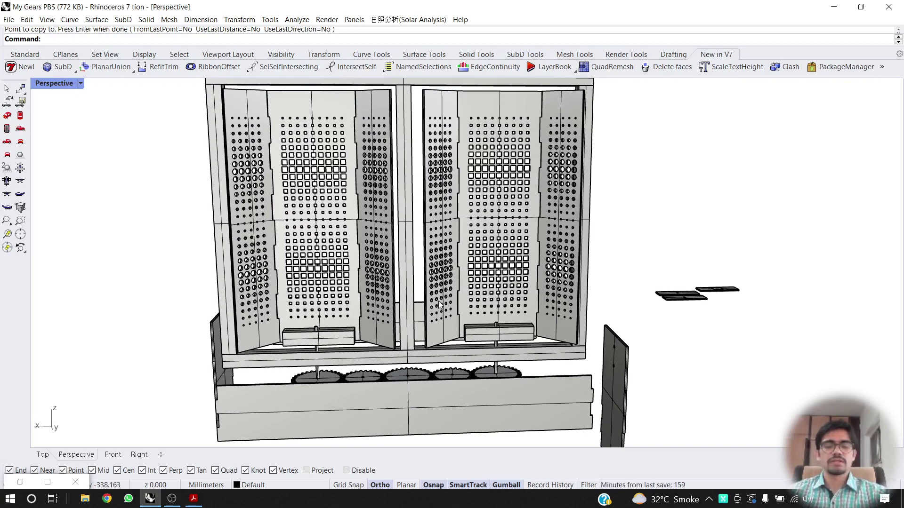
pyautogui.scroll(3, 460, 372)
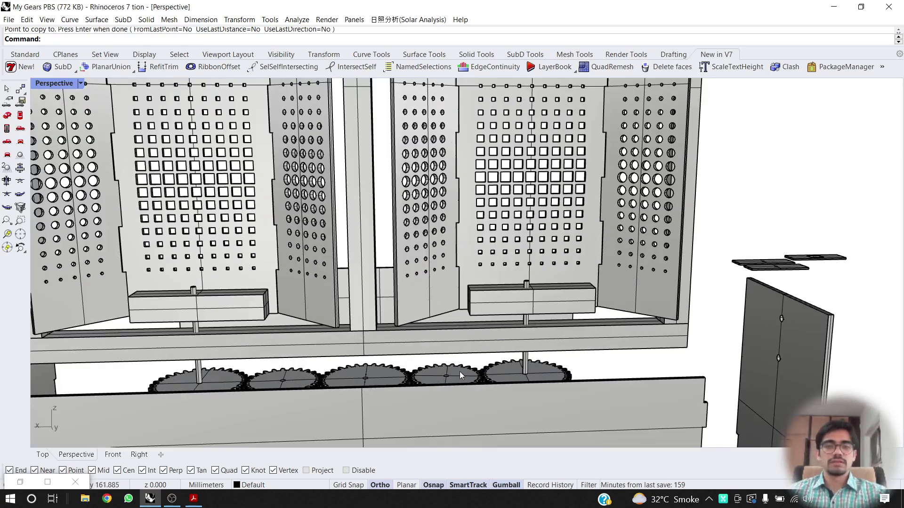
pyautogui.scroll(5, 461, 377)
pyautogui.scroll(3, 471, 343)
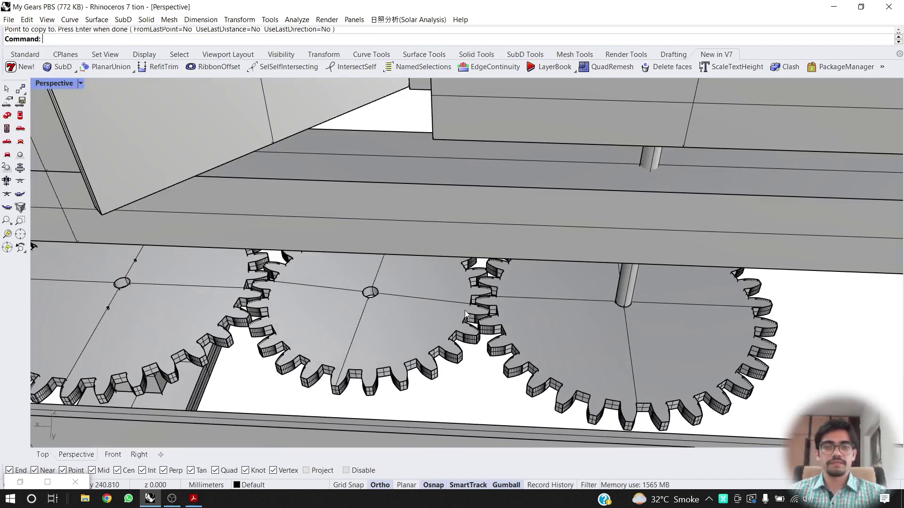
pyautogui.scroll(-5, 465, 315)
pyautogui.keyDown('shift'); pyautogui.moveTo(535, 313); pyautogui.dragTo(371, 314, button='right'); pyautogui.keyUp('shift')
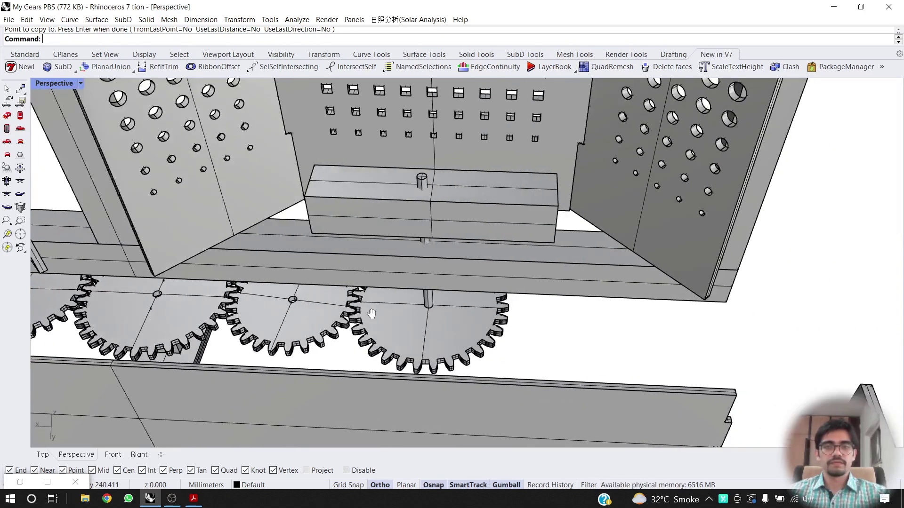
pyautogui.scroll(-5, 520, 308)
pyautogui.scroll(3, 515, 292)
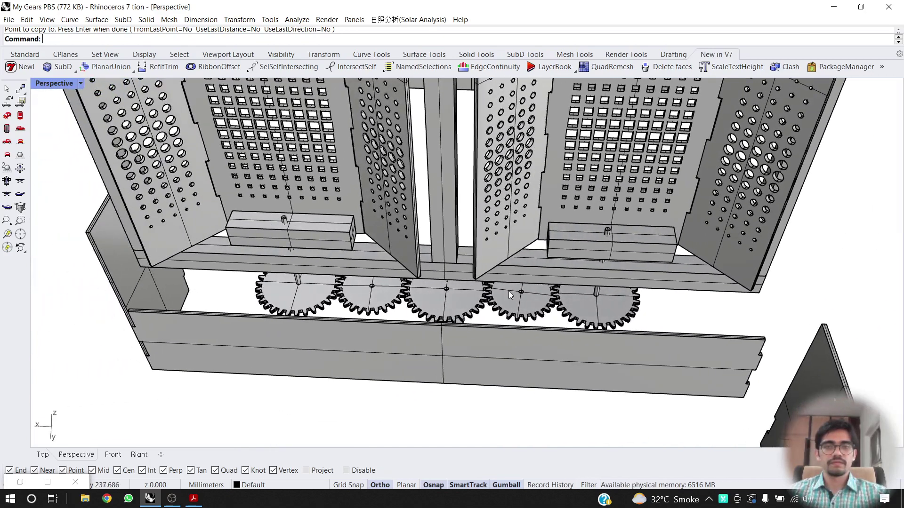
pyautogui.moveTo(509, 301); pyautogui.dragTo(184, 327, button='right')
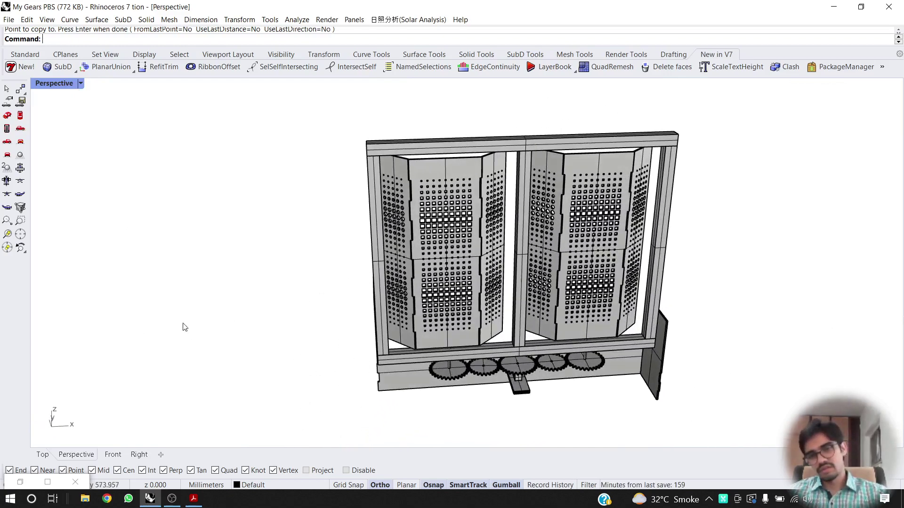
pyautogui.scroll(10, 518, 363)
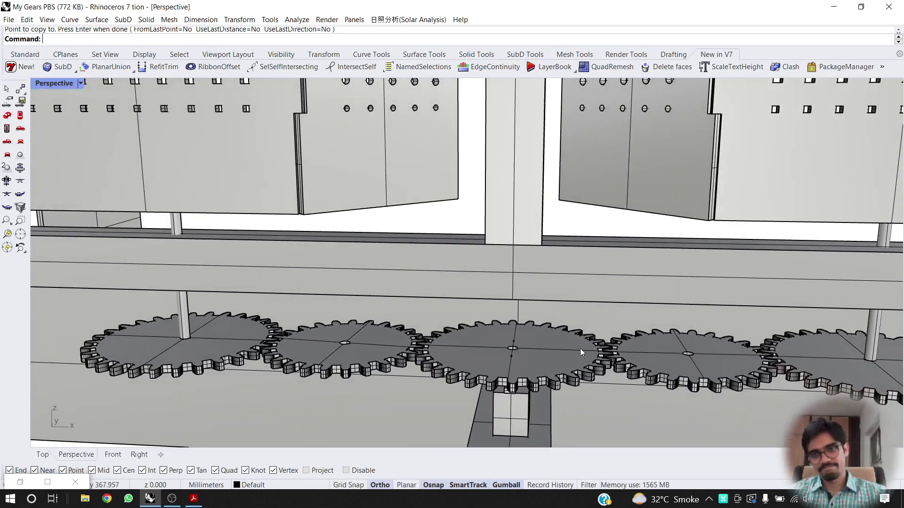
pyautogui.scroll(-10, 581, 351)
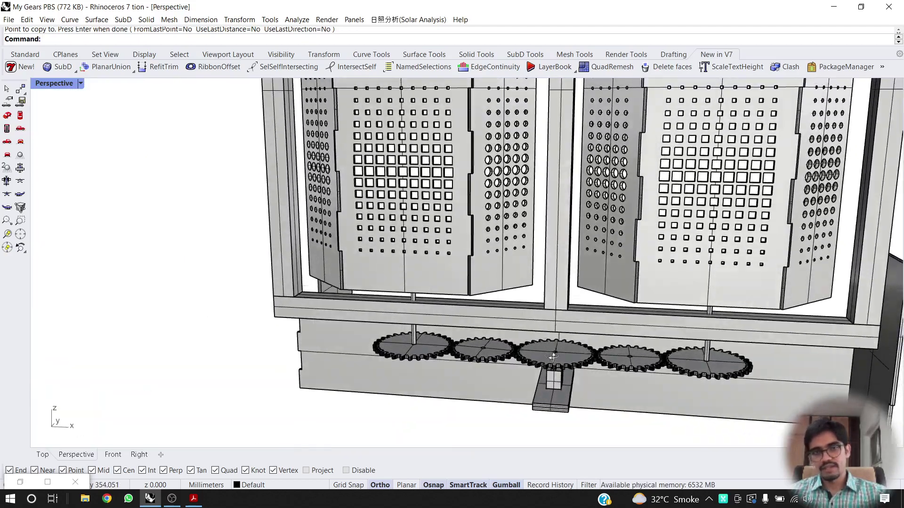
pyautogui.moveTo(553, 357); pyautogui.dragTo(550, 353, button='right')
# Delete the copied panels, rod and batten from the second bay.
pyautogui.scroll(4, 428, 346)
pyautogui.scroll(-2, 539, 362)
pyautogui.keyDown('shift'); pyautogui.moveTo(751, 368); pyautogui.dragTo(611, 294, button='right'); pyautogui.keyUp('shift')
pyautogui.click(278, 361)
pyautogui.keyDown('shift'); pyautogui.click(284, 275); pyautogui.keyUp('shift')
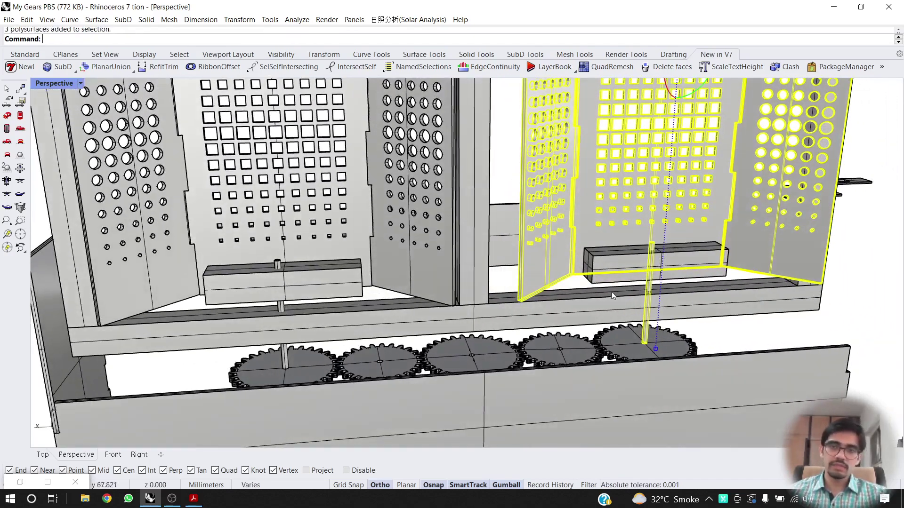
pyautogui.keyDown('shift'); pyautogui.click(616, 258); pyautogui.keyUp('shift')
pyautogui.scroll(-3, 524, 268)
pyautogui.press('Delete')
# Examine the first bay's batten and how its rod lines up with the panels and the gear below.
pyautogui.moveTo(519, 270); pyautogui.dragTo(448, 265, button='right')
pyautogui.scroll(6, 390, 272)
pyautogui.scroll(8, 390, 275)
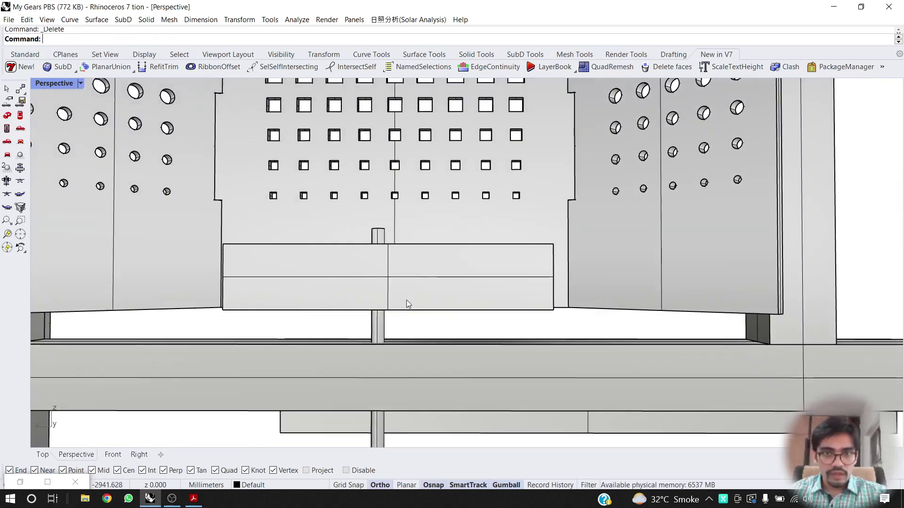
pyautogui.scroll(-8, 407, 301)
pyautogui.keyDown('shift'); pyautogui.moveTo(408, 318); pyautogui.dragTo(427, 320, button='right'); pyautogui.keyUp('shift')
pyautogui.scroll(6, 403, 300)
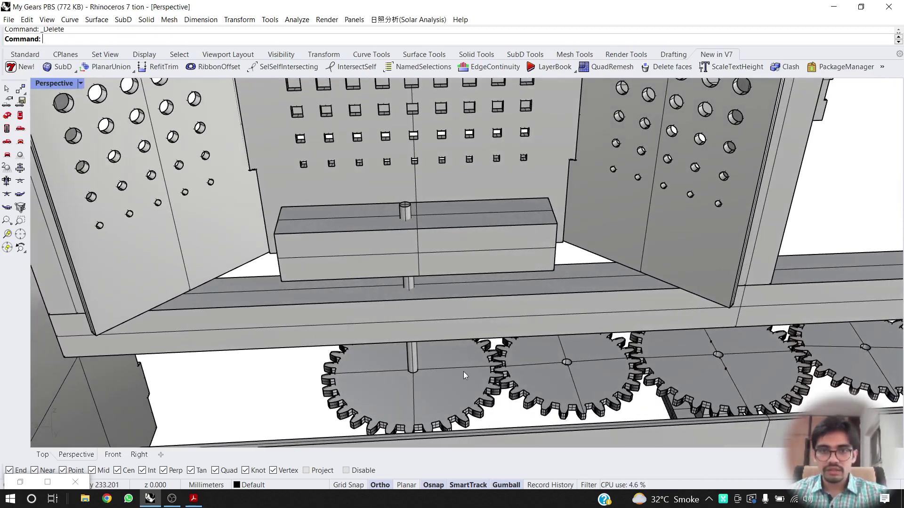
pyautogui.scroll(3, 516, 365)
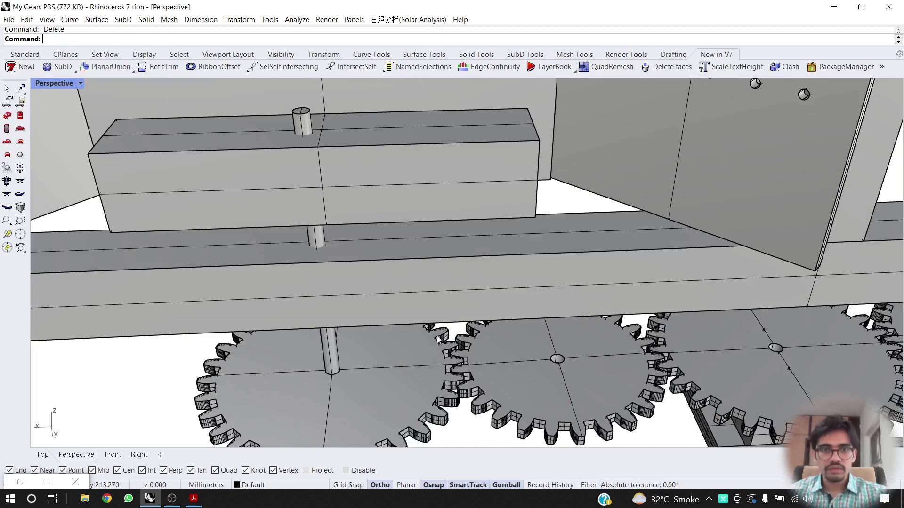
# Move the first bay's rod sideways from its top centre onto the batten's centre line.
pyautogui.moveTo(317, 130); pyautogui.dragTo(308, 200, button='right')
pyautogui.scroll(8, 337, 145)
pyautogui.scroll(-5, 338, 144)
pyautogui.write('M')
pyautogui.press('Return')
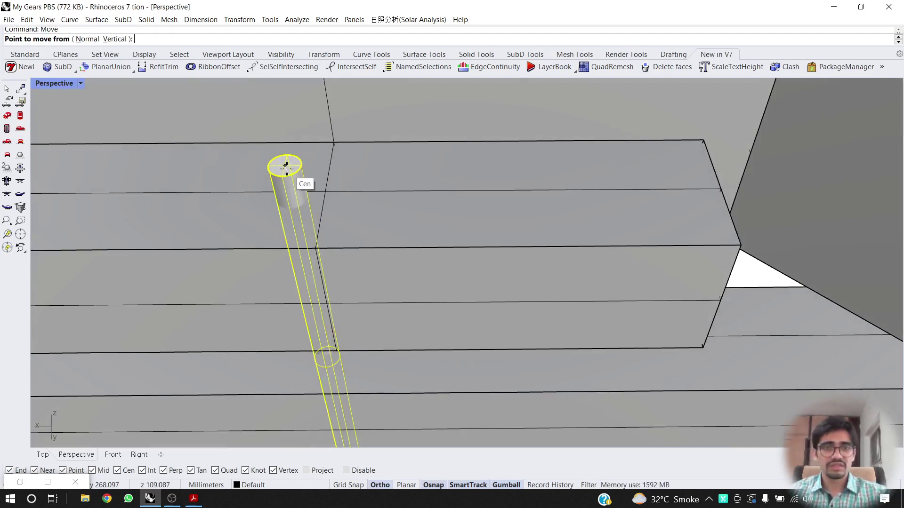
pyautogui.click(285, 166)
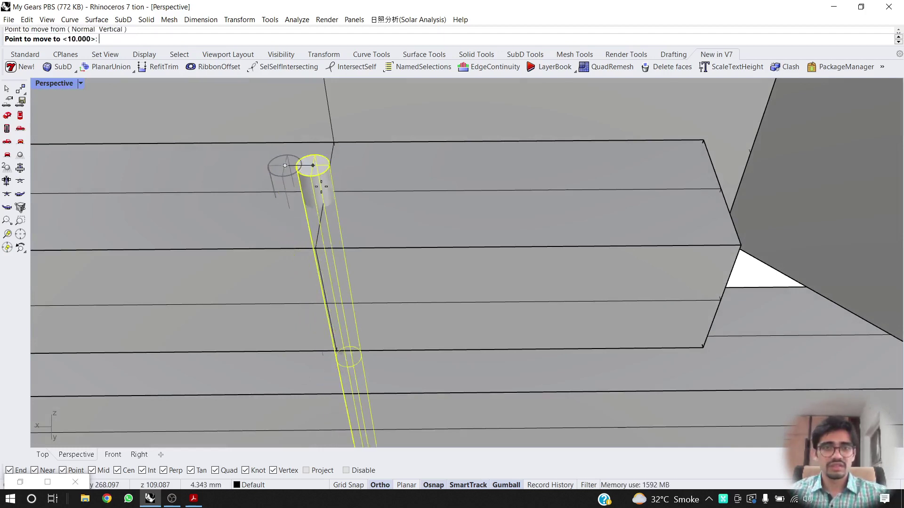
pyautogui.click(363, 235)
pyautogui.scroll(-4, 372, 245)
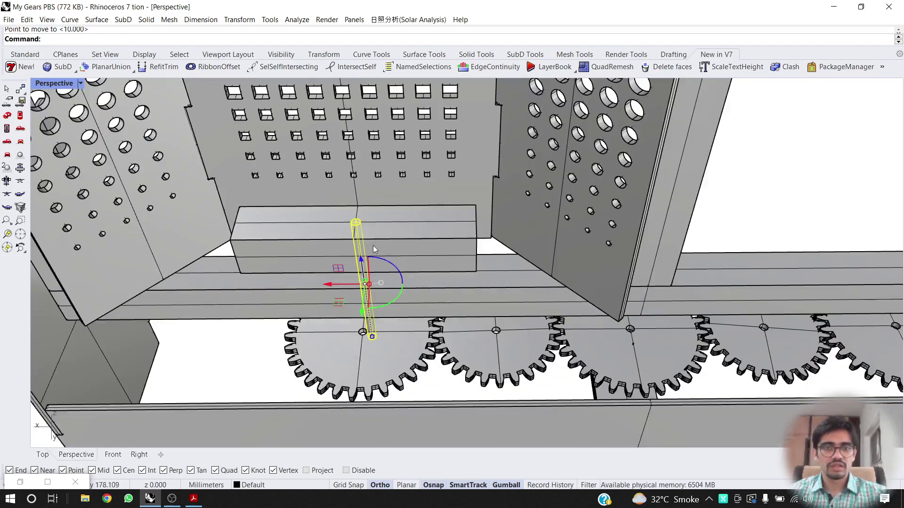
# Examine how the first bay's rod lines up with the batten and the end gear's hole below.
pyautogui.moveTo(373, 245); pyautogui.dragTo(377, 249, button='right')
pyautogui.scroll(-5, 378, 349)
pyautogui.scroll(6, 365, 416)
pyautogui.click(414, 346)
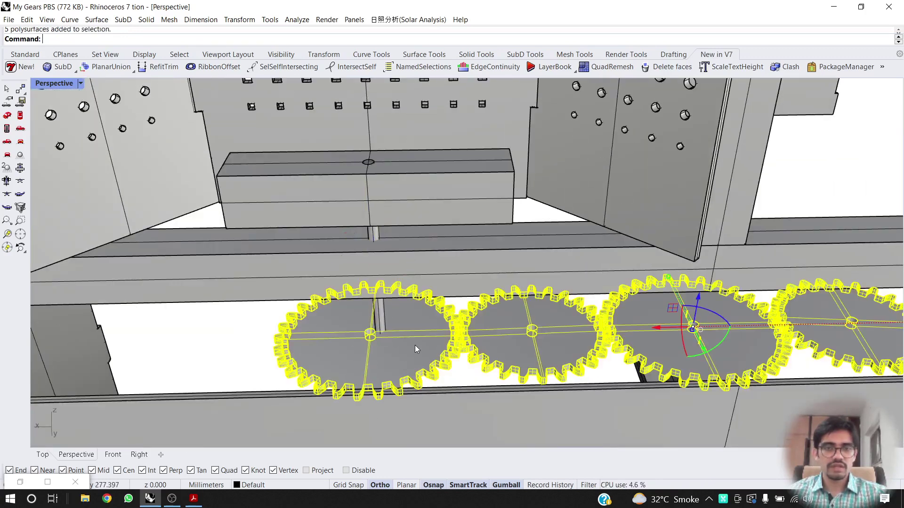
pyautogui.click(253, 342)
pyautogui.scroll(-3, 495, 331)
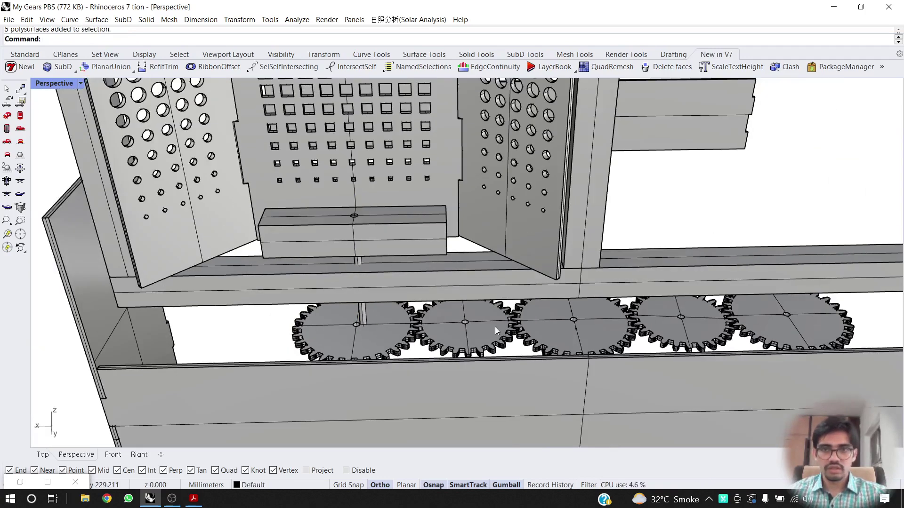
pyautogui.moveTo(495, 327); pyautogui.dragTo(387, 271, button='right')
pyautogui.scroll(-4, 474, 371)
pyautogui.scroll(7, 420, 306)
pyautogui.keyDown('shift'); pyautogui.moveTo(307, 371); pyautogui.dragTo(309, 319, button='right'); pyautogui.keyUp('shift')
pyautogui.scroll(4, 266, 354)
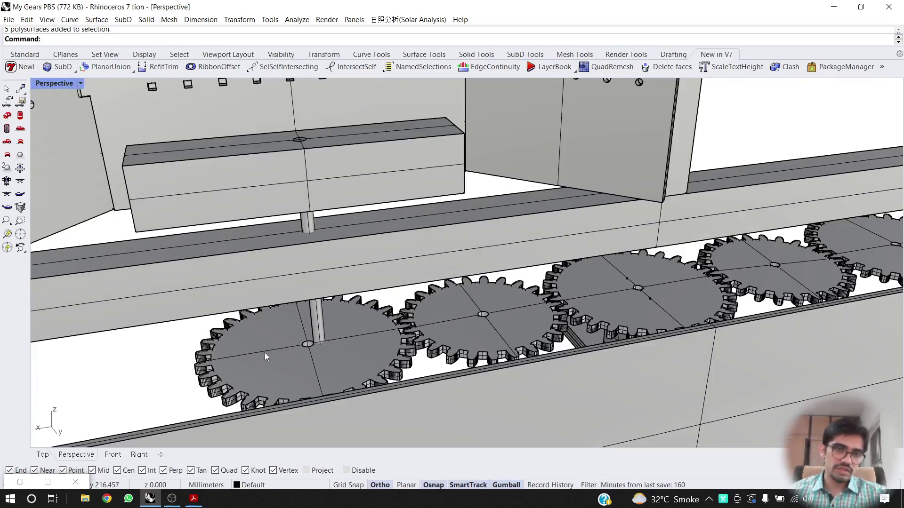
pyautogui.click(265, 353)
pyautogui.click(161, 361)
pyautogui.scroll(-4, 422, 286)
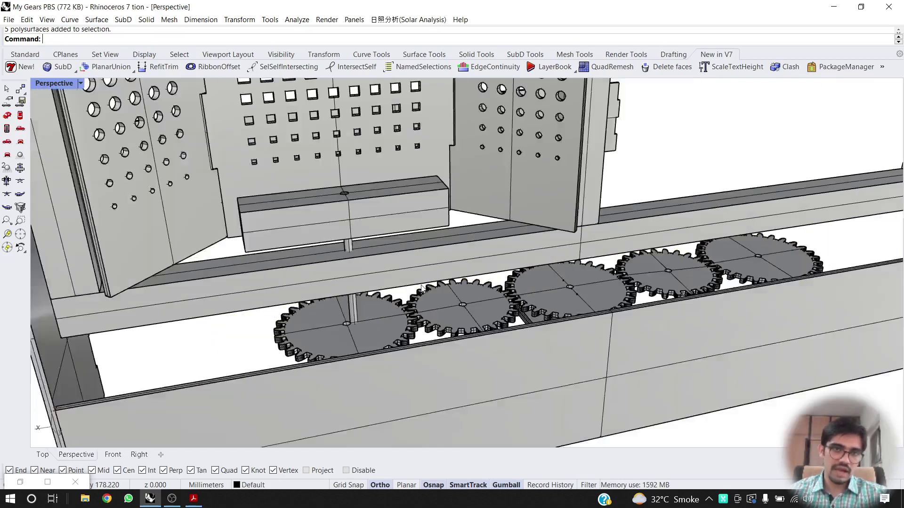
pyautogui.scroll(-5, 422, 287)
pyautogui.keyDown('shift'); pyautogui.moveTo(471, 304); pyautogui.dragTo(418, 340, button='right'); pyautogui.keyUp('shift')
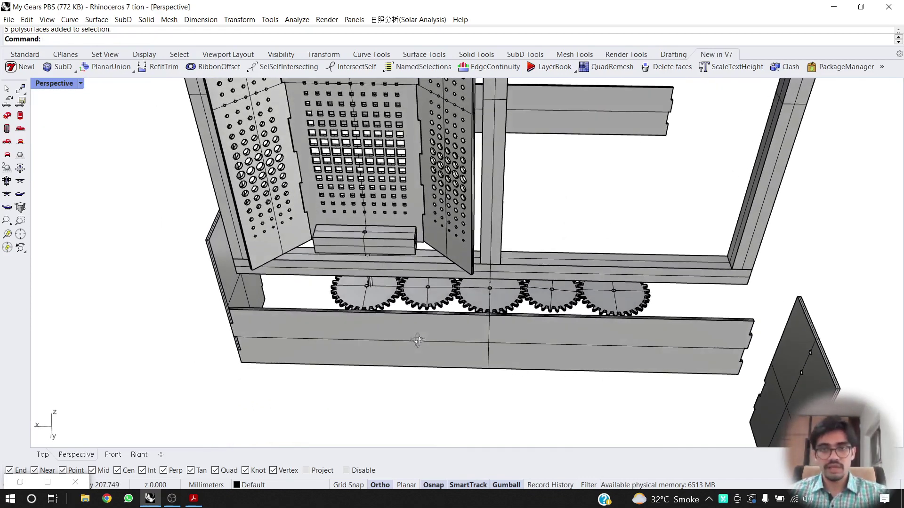
pyautogui.click(369, 301)
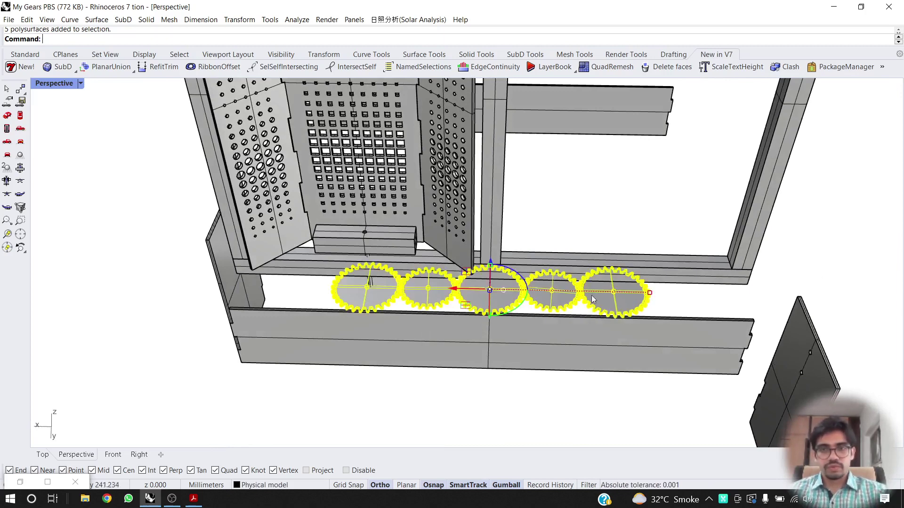
pyautogui.scroll(2, 351, 290)
pyautogui.scroll(2, 371, 293)
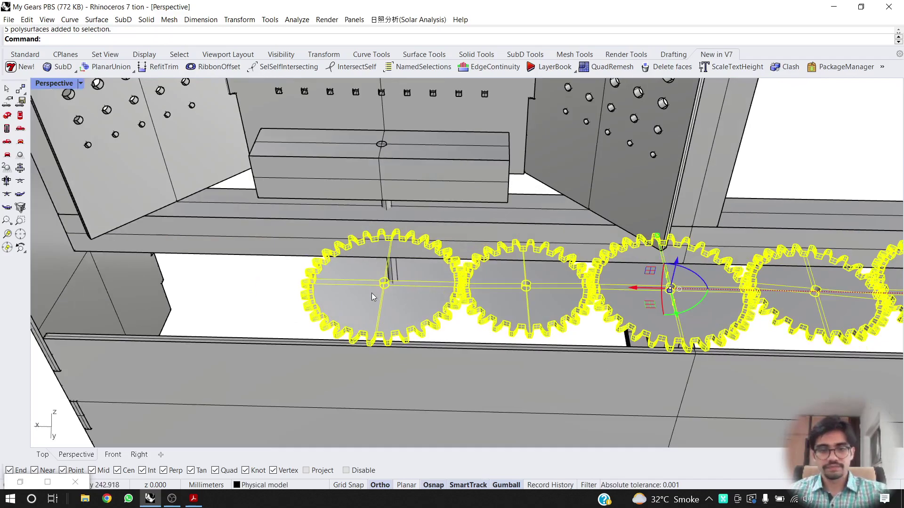
pyautogui.write('move')
pyautogui.press('Return')
pyautogui.scroll(3, 382, 285)
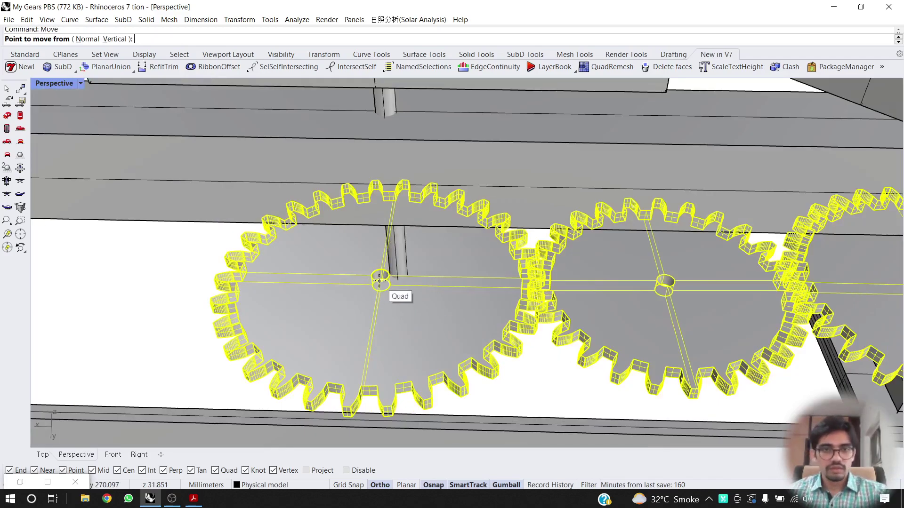
pyautogui.moveTo(372, 281); pyautogui.dragTo(532, 265, button='right')
pyautogui.press('Escape')
pyautogui.press('Escape')
pyautogui.scroll(-5, 532, 264)
# Scale the five gears about the middle gear's hole centre, referencing the end gear's hole edge to the rod's edge.
pyautogui.click(343, 298)
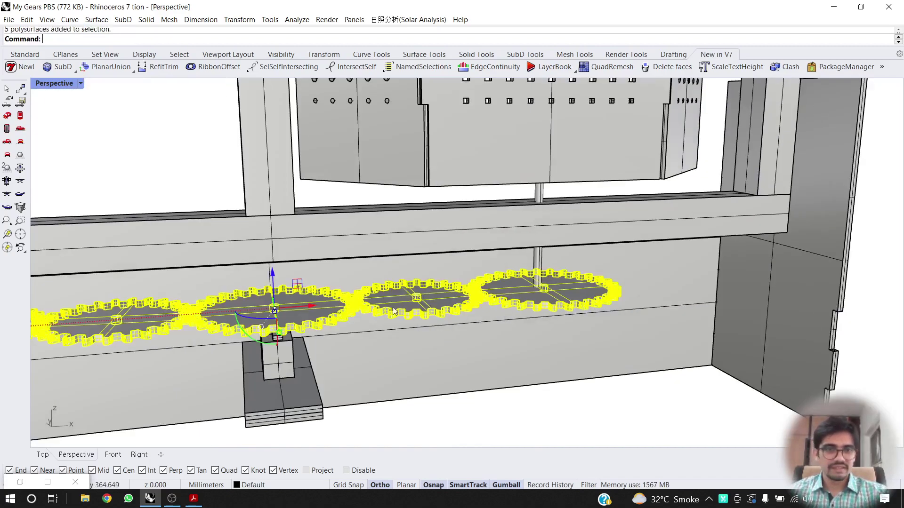
pyautogui.scroll(-4, 415, 304)
pyautogui.moveTo(415, 304); pyautogui.dragTo(380, 336, button='right')
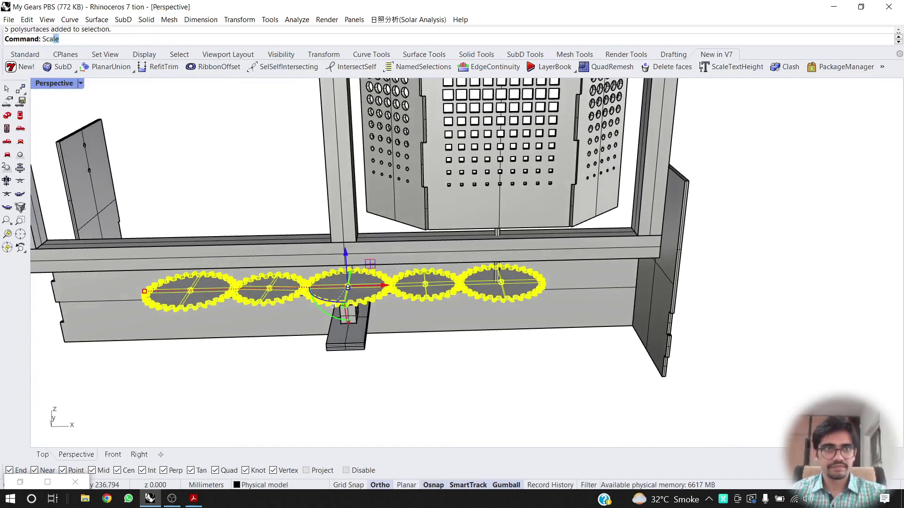
pyautogui.scroll(5, 336, 305)
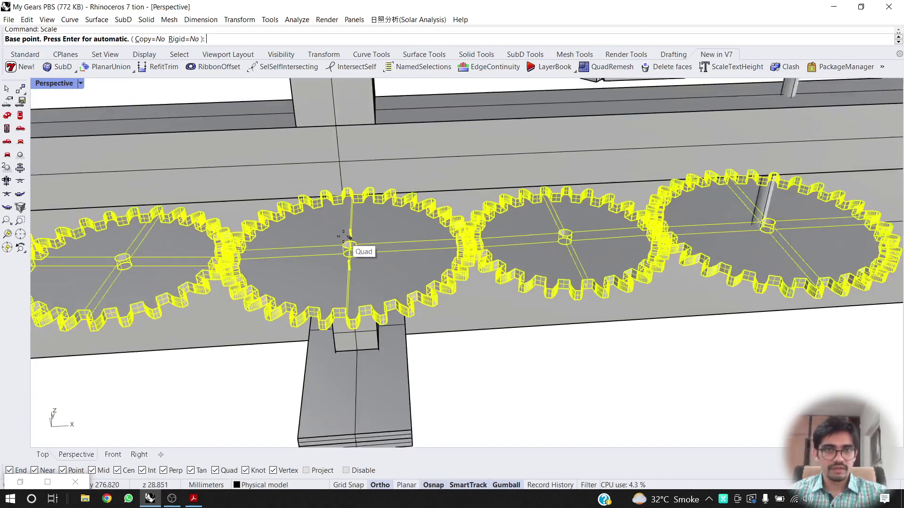
pyautogui.scroll(5, 352, 249)
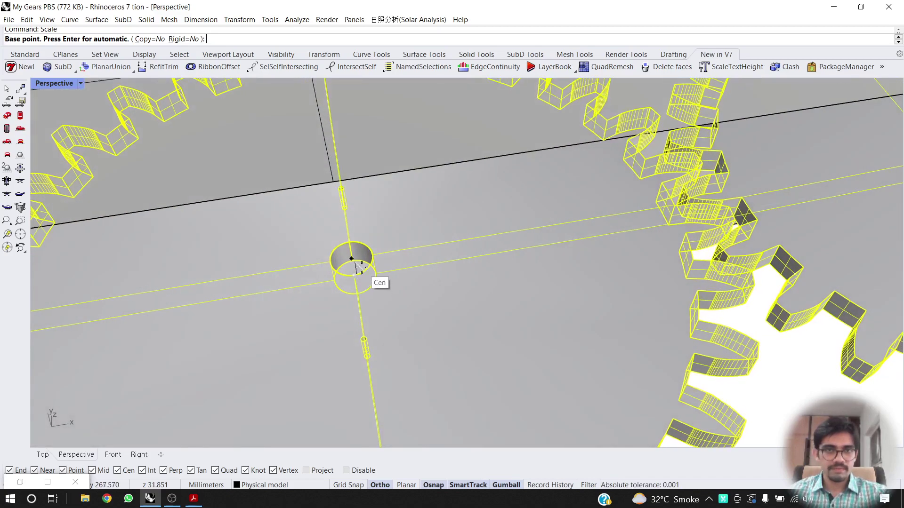
pyautogui.click(351, 258)
pyautogui.scroll(-5, 351, 259)
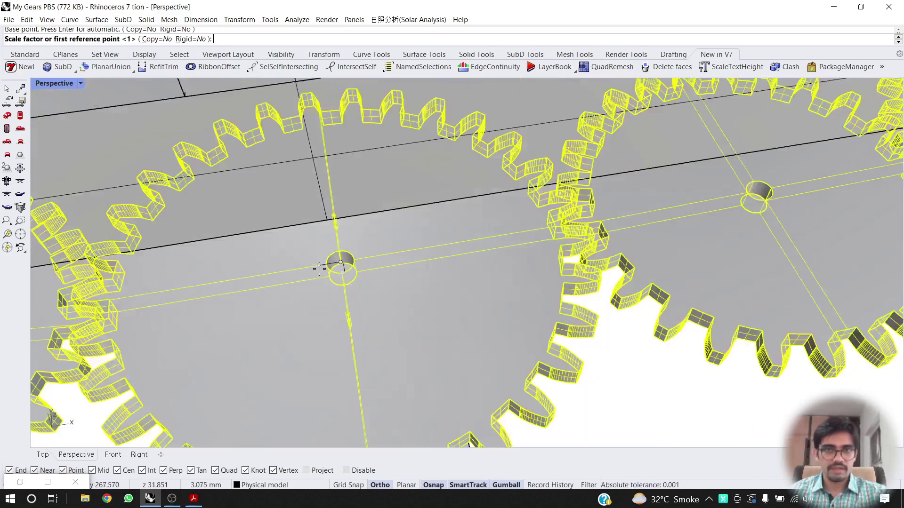
pyautogui.scroll(8, 778, 190)
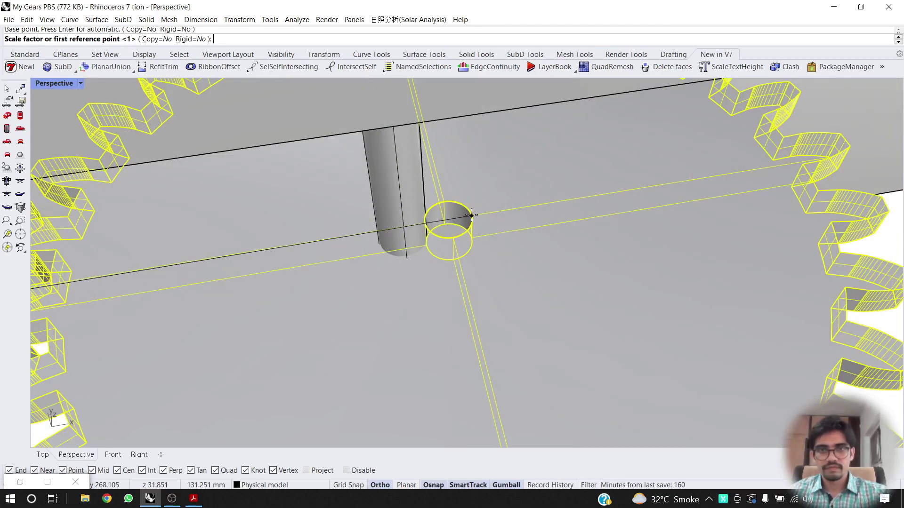
pyautogui.click(471, 215)
pyautogui.click(425, 224)
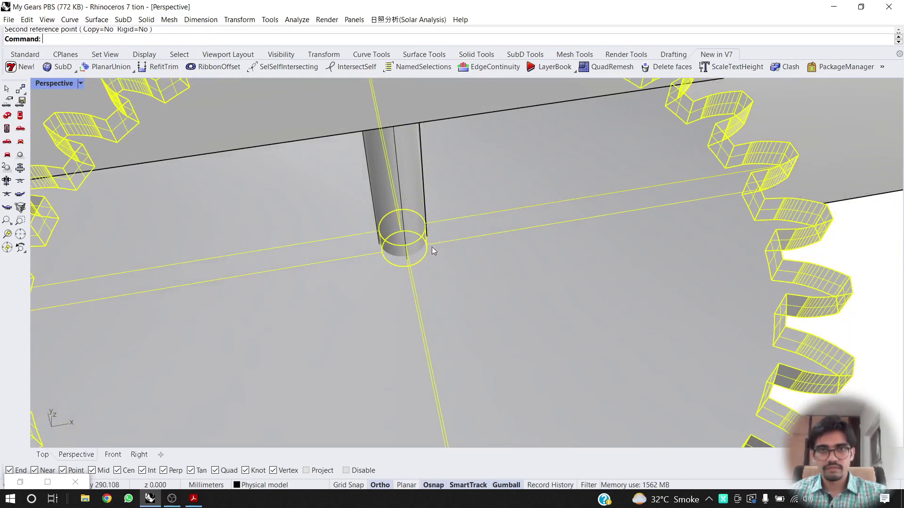
pyautogui.scroll(-8, 458, 221)
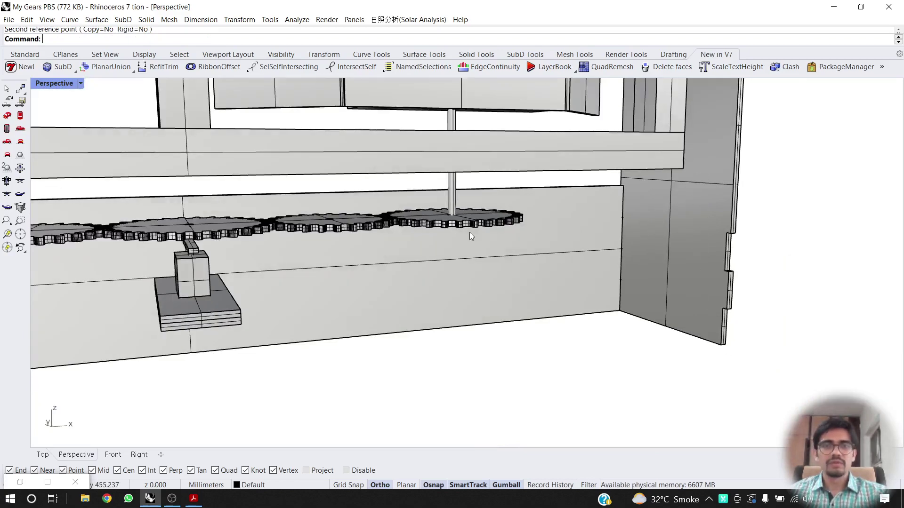
# Raise the first bay's rod so its top projects above the batten.
pyautogui.moveTo(470, 233); pyautogui.dragTo(370, 220, button='right')
pyautogui.moveTo(320, 177); pyautogui.dragTo(320, 311, button='right')
pyautogui.scroll(5, 320, 311)
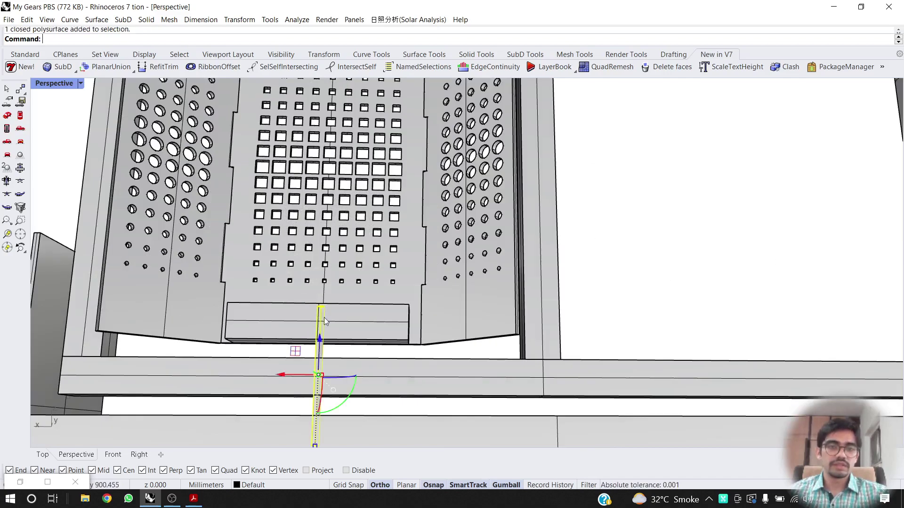
pyautogui.scroll(-5, 302, 283)
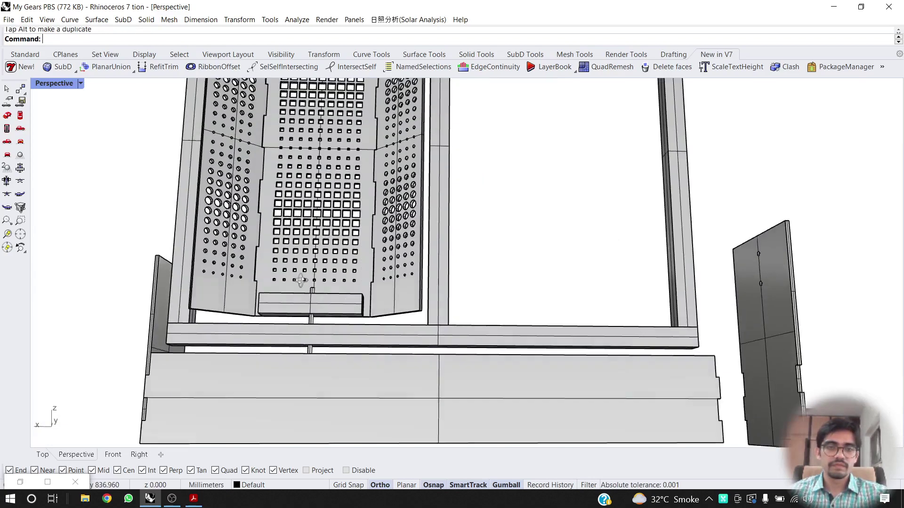
# Copy the first bay's panels, batten and rod into the second bay, from the first bay's lower inner frame corner to the second's.
pyautogui.moveTo(303, 283); pyautogui.dragTo(350, 351, button='right')
pyautogui.click(359, 365)
pyautogui.keyDown('shift'); pyautogui.click(349, 390); pyautogui.keyUp('shift')
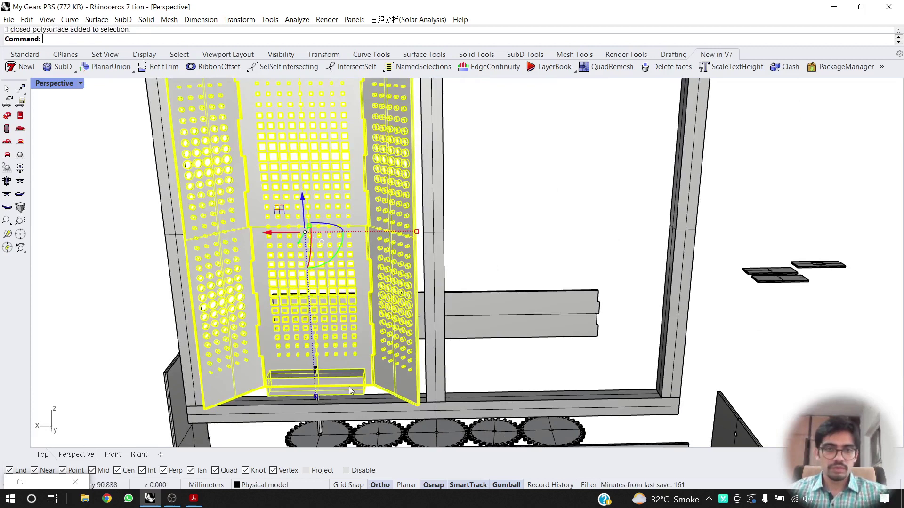
pyautogui.scroll(3, 349, 386)
pyautogui.scroll(-3, 336, 366)
pyautogui.moveTo(337, 368); pyautogui.dragTo(340, 355, button='right')
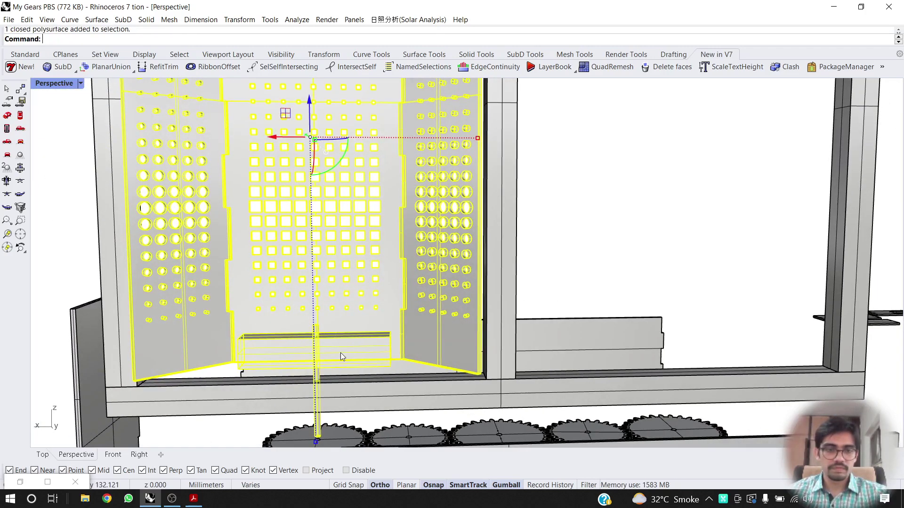
pyautogui.write('Copy')
pyautogui.press('Return')
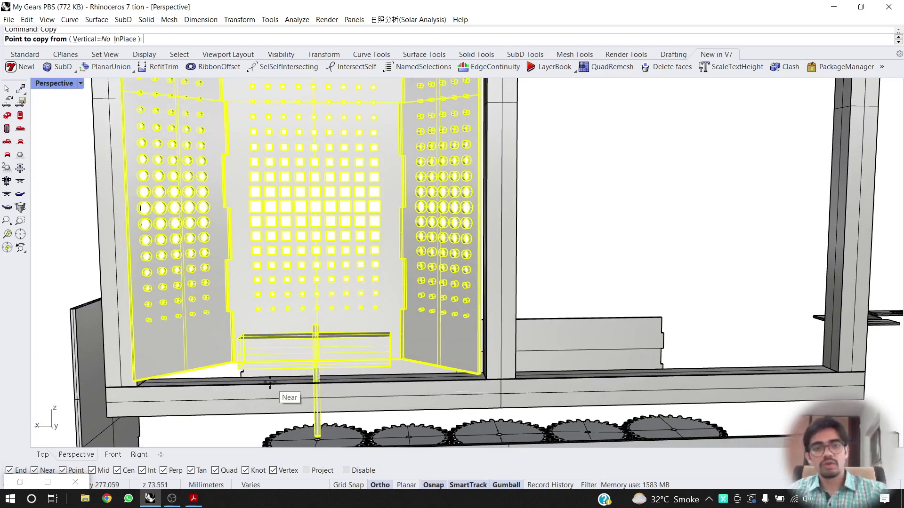
pyautogui.click(136, 389)
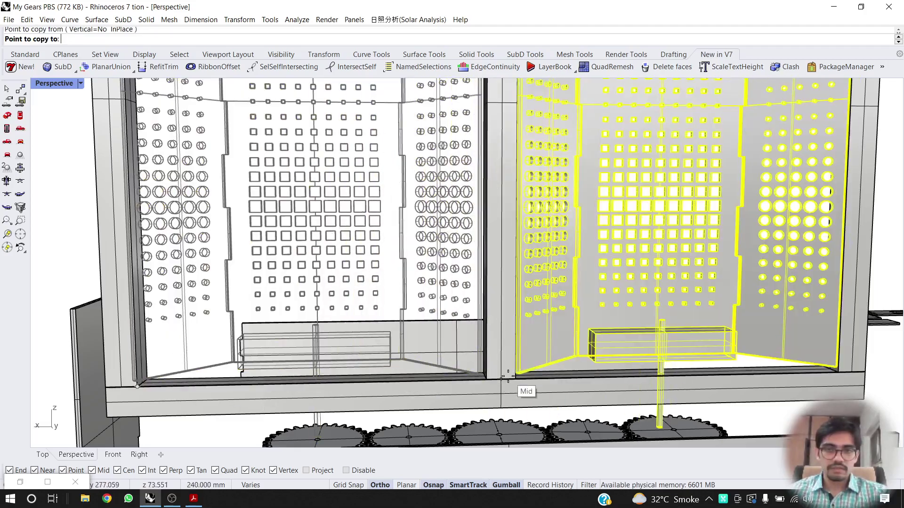
pyautogui.click(515, 378)
pyautogui.scroll(-5, 445, 350)
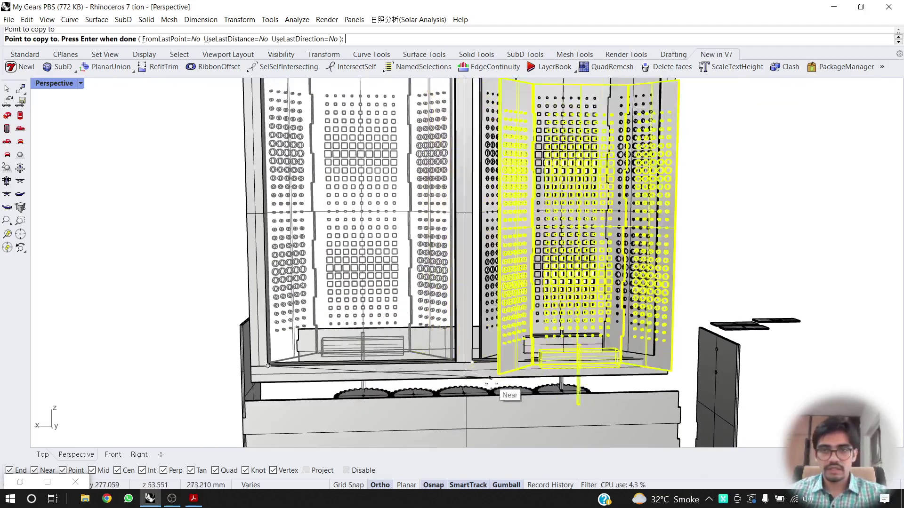
pyautogui.press('Return')
# Lower both rods together slightly so their bases sit in the holes of the two end gears.
pyautogui.scroll(5, 561, 395)
pyautogui.scroll(10, 560, 395)
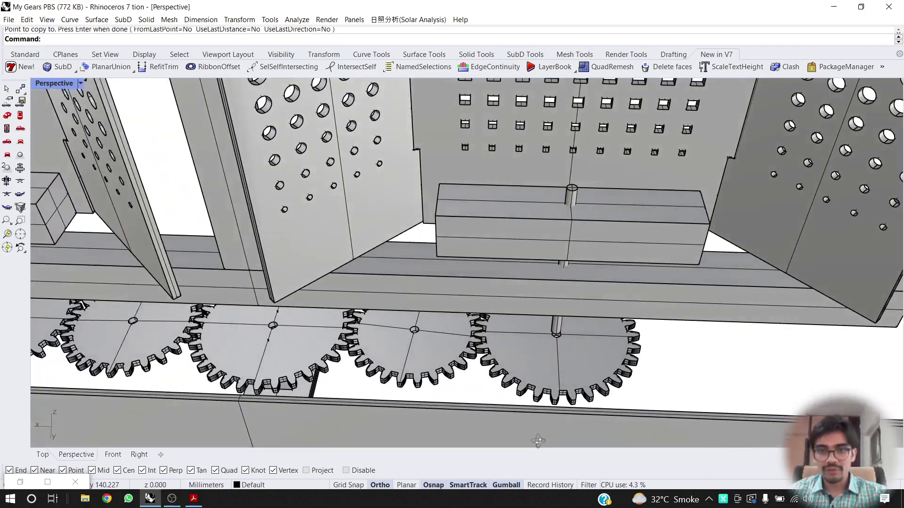
pyautogui.scroll(-10, 395, 338)
pyautogui.scroll(3, 264, 337)
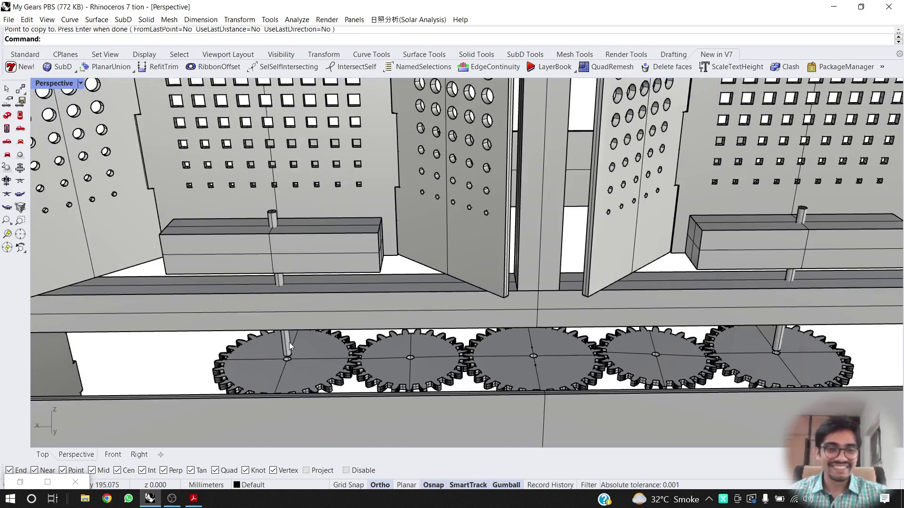
pyautogui.click(286, 342)
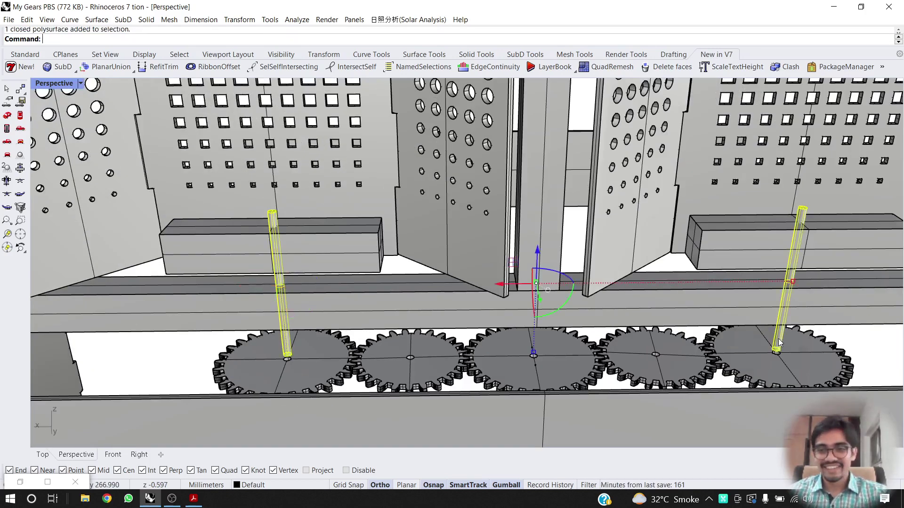
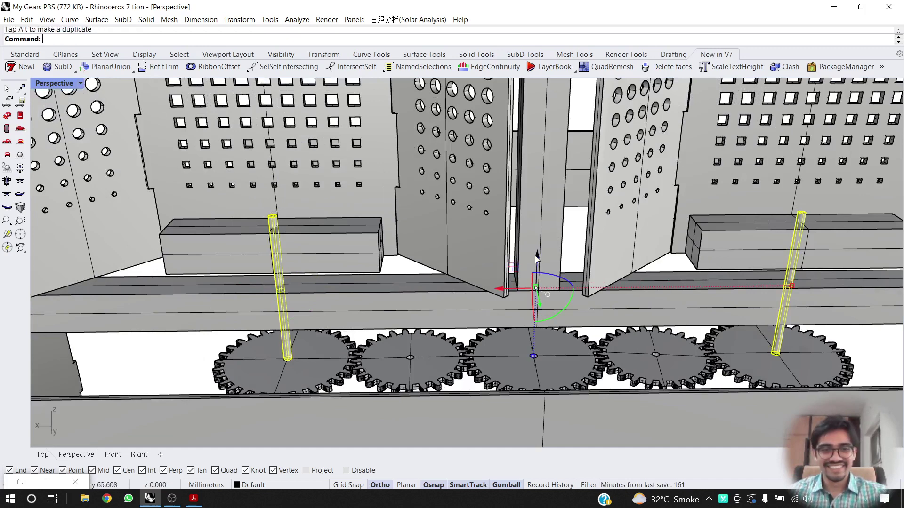
pyautogui.scroll(-5, 485, 257)
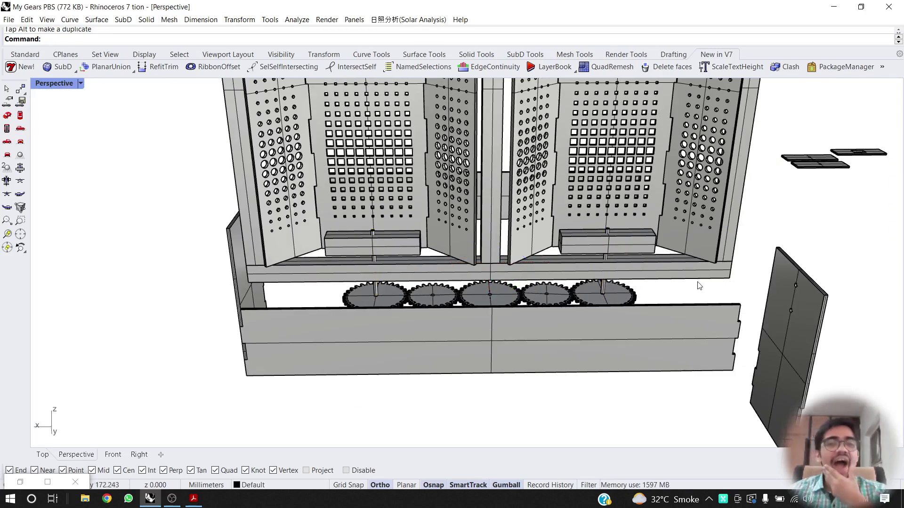
# Move the detached side board along the Y axis to meet the end of the long base board.
pyautogui.moveTo(699, 286); pyautogui.dragTo(370, 300, button='right')
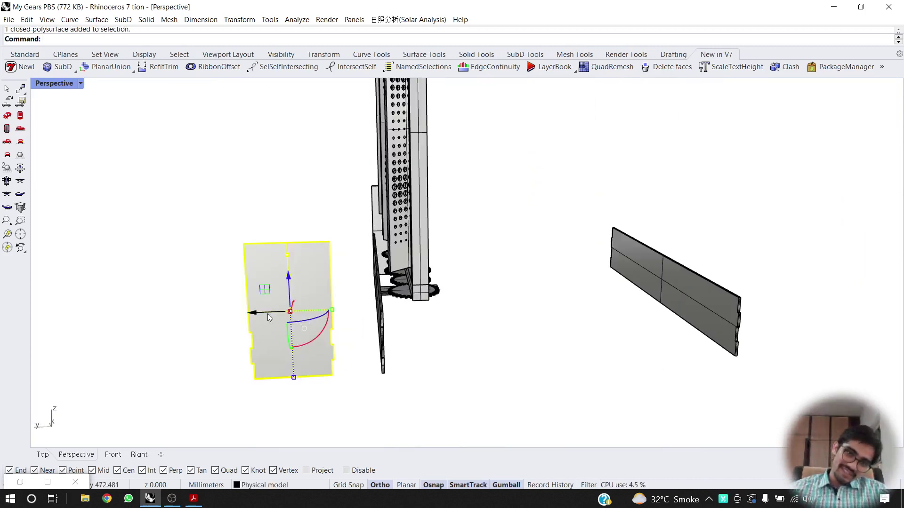
pyautogui.moveTo(267, 314); pyautogui.dragTo(402, 328)
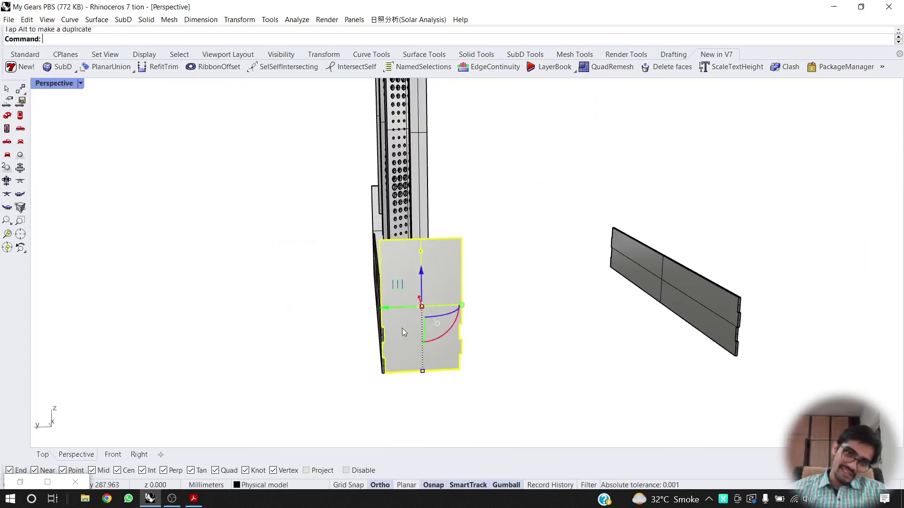
pyautogui.moveTo(403, 328); pyautogui.dragTo(427, 338, button='right')
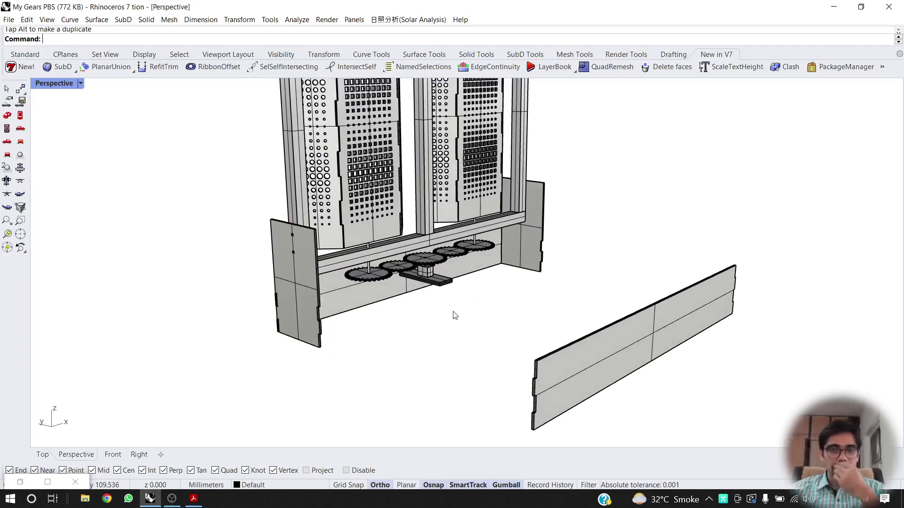
pyautogui.moveTo(451, 314); pyautogui.dragTo(420, 330, button='right')
pyautogui.scroll(-4, 412, 299)
pyautogui.scroll(5, 405, 285)
pyautogui.scroll(5, 419, 274)
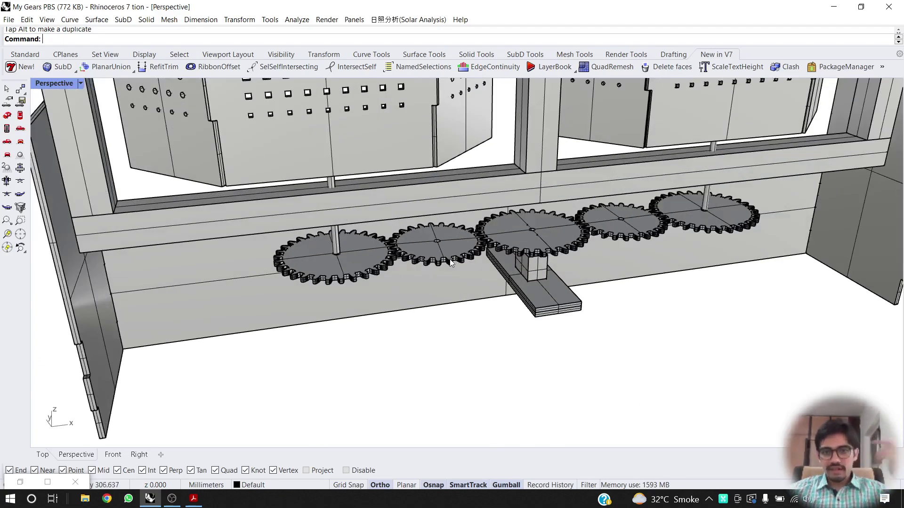
# Group the motor block and arm with the stacked base boards and raise the group slightly toward the central gear.
pyautogui.scroll(-8, 450, 260)
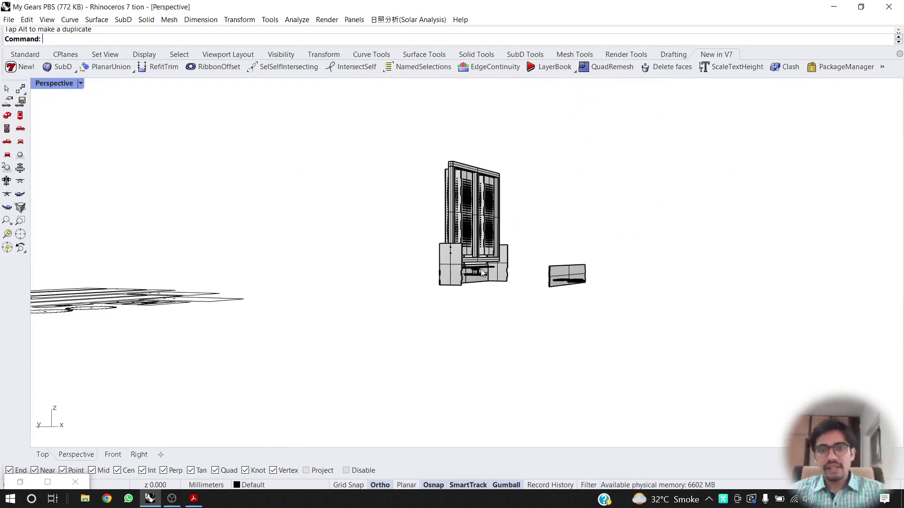
pyautogui.scroll(10, 481, 271)
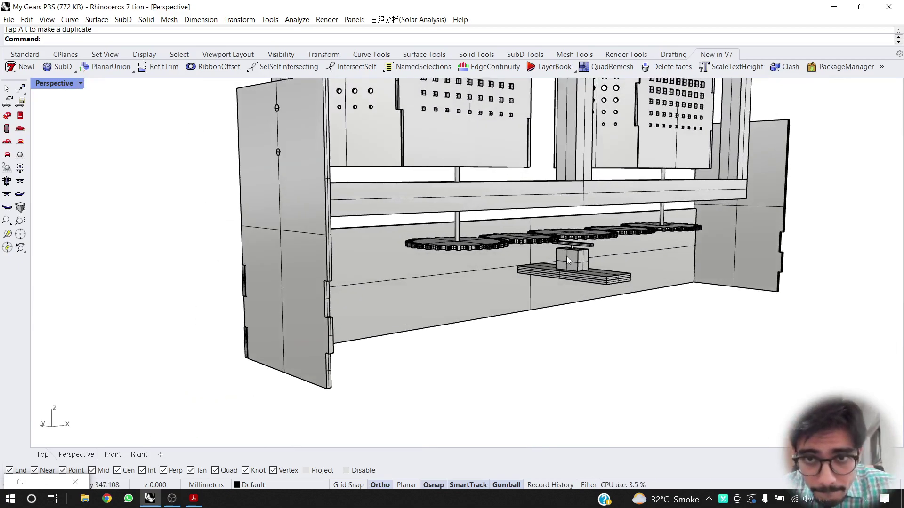
pyautogui.scroll(10, 566, 256)
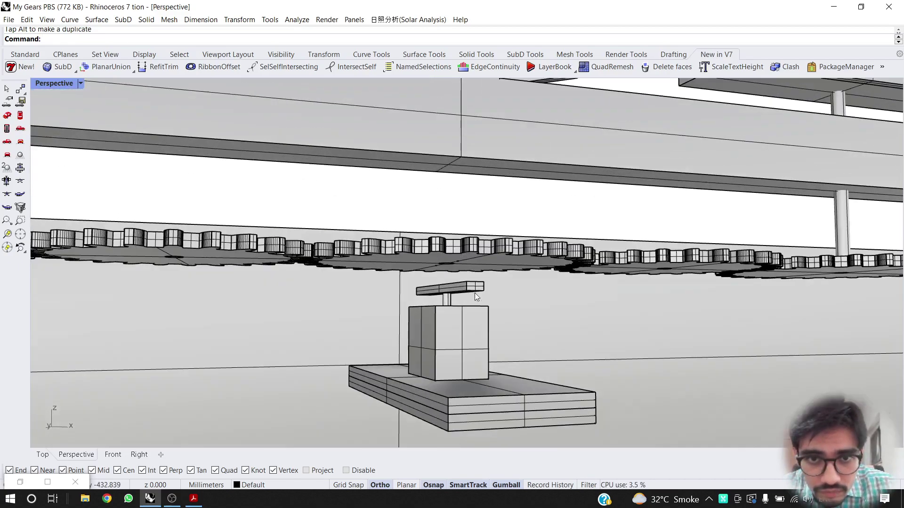
pyautogui.click(450, 284)
pyautogui.scroll(3, 448, 297)
pyautogui.keyDown('shift'); pyautogui.click(465, 350); pyautogui.keyUp('shift')
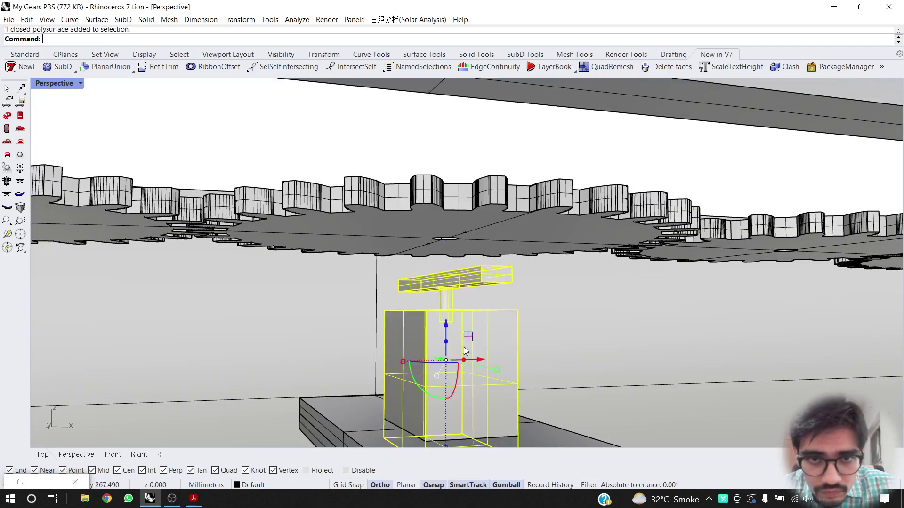
pyautogui.scroll(-3, 465, 351)
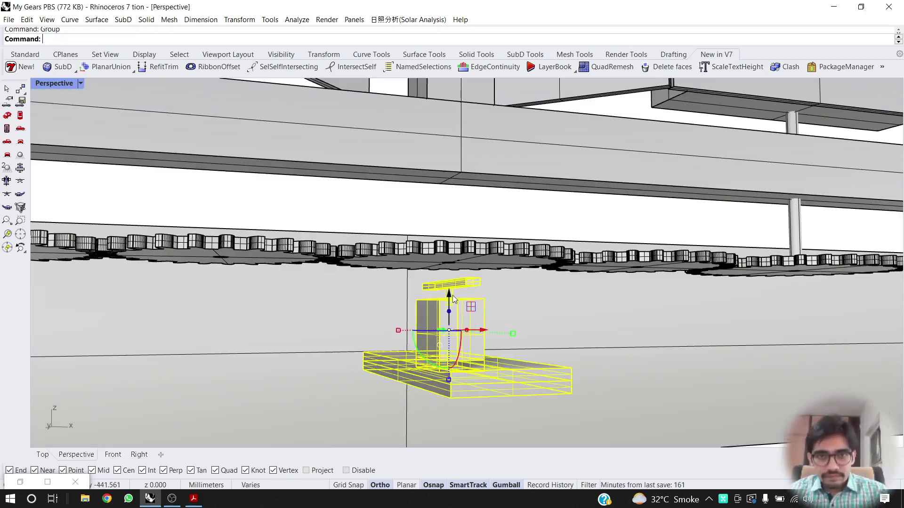
pyautogui.moveTo(450, 294); pyautogui.dragTo(447, 281)
# Select the loose rectangular support plates beside the model and rotate them 90 degrees in plan.
pyautogui.scroll(-7, 449, 287)
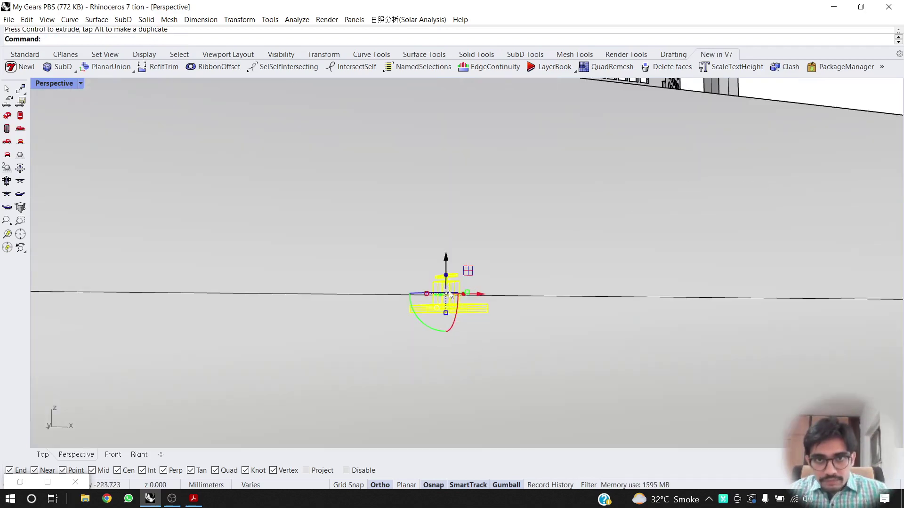
pyautogui.moveTo(460, 295); pyautogui.dragTo(252, 413, button='right')
pyautogui.scroll(-5, 473, 309)
pyautogui.moveTo(260, 377); pyautogui.dragTo(129, 446)
pyautogui.scroll(5, 152, 441)
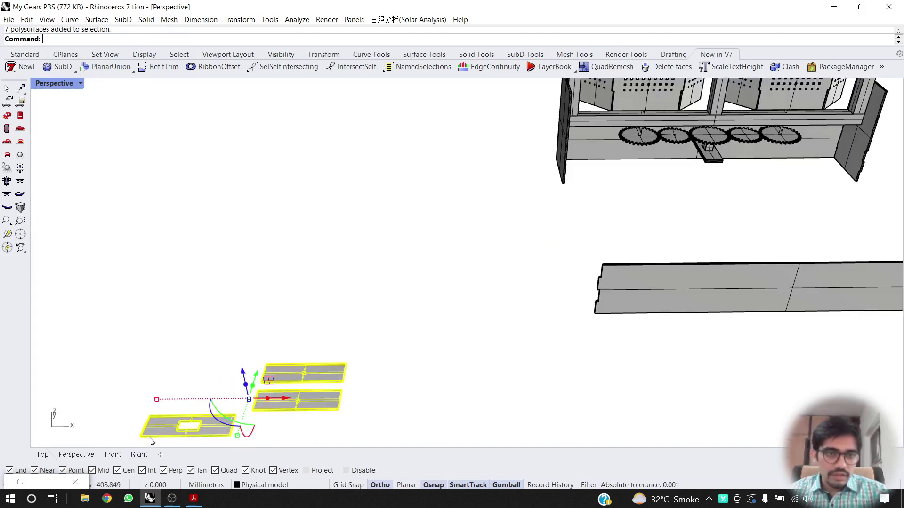
pyautogui.moveTo(230, 415); pyautogui.dragTo(132, 407, button='right')
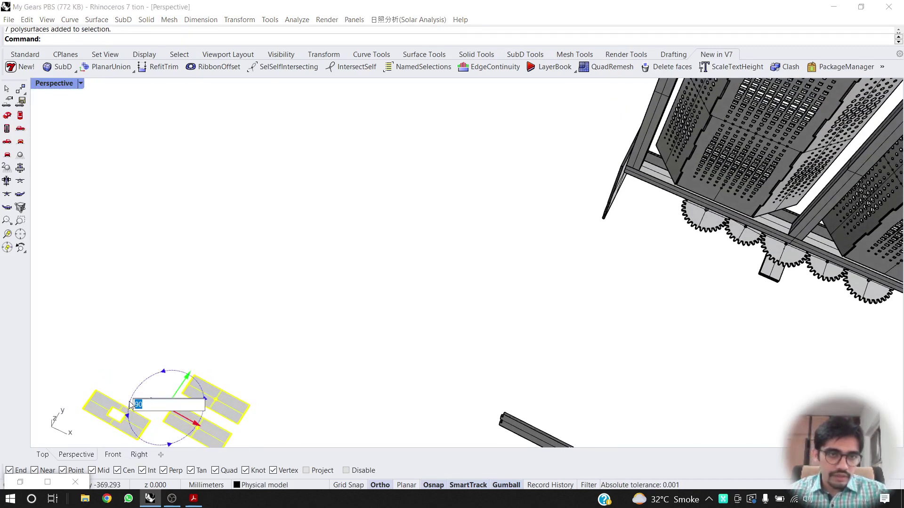
pyautogui.scroll(-3, 224, 353)
pyautogui.moveTo(187, 376); pyautogui.dragTo(242, 347, button='right')
# Bring the double-layer plate with the small round hole over to the front of the gear row.
pyautogui.click(224, 408)
pyautogui.moveTo(211, 436); pyautogui.dragTo(243, 445, button='right')
pyautogui.moveTo(552, 295); pyautogui.dragTo(562, 255)
pyautogui.scroll(7, 559, 254)
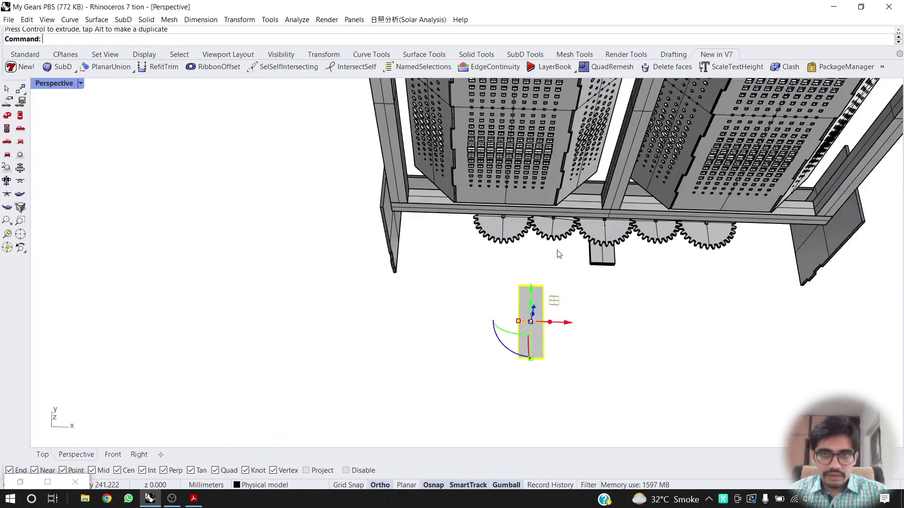
pyautogui.moveTo(556, 266); pyautogui.dragTo(509, 361, button='right')
pyautogui.scroll(4, 508, 361)
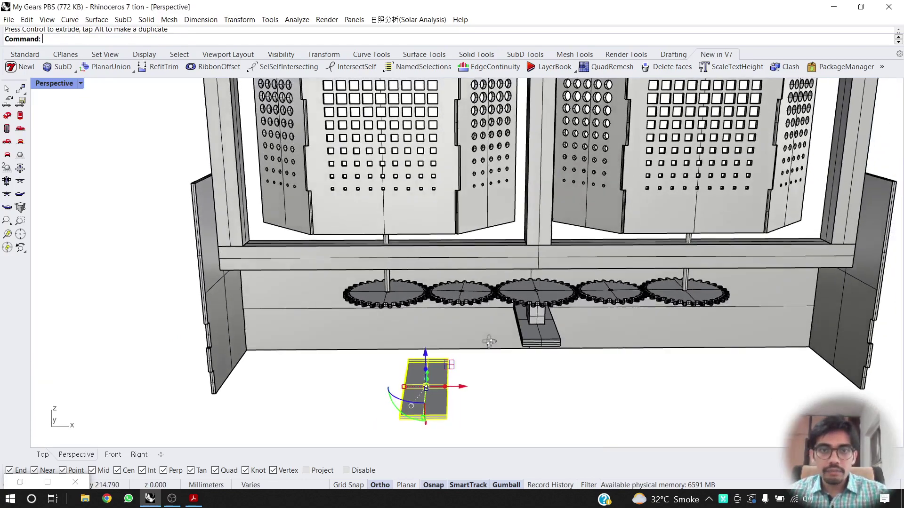
pyautogui.moveTo(425, 400); pyautogui.dragTo(478, 352)
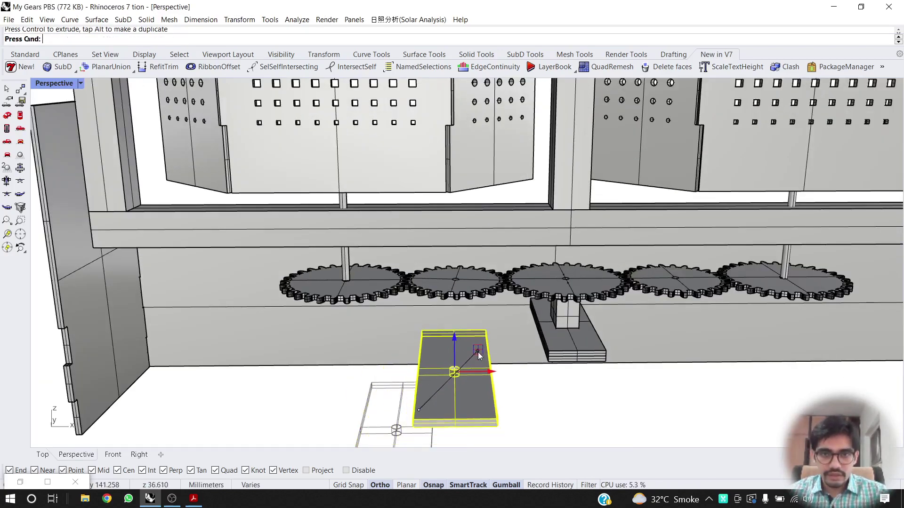
# Move the holed plate by its corner onto the motor base's corner, and slide it along X to below the second gear.
pyautogui.moveTo(479, 352); pyautogui.dragTo(657, 409, button='right')
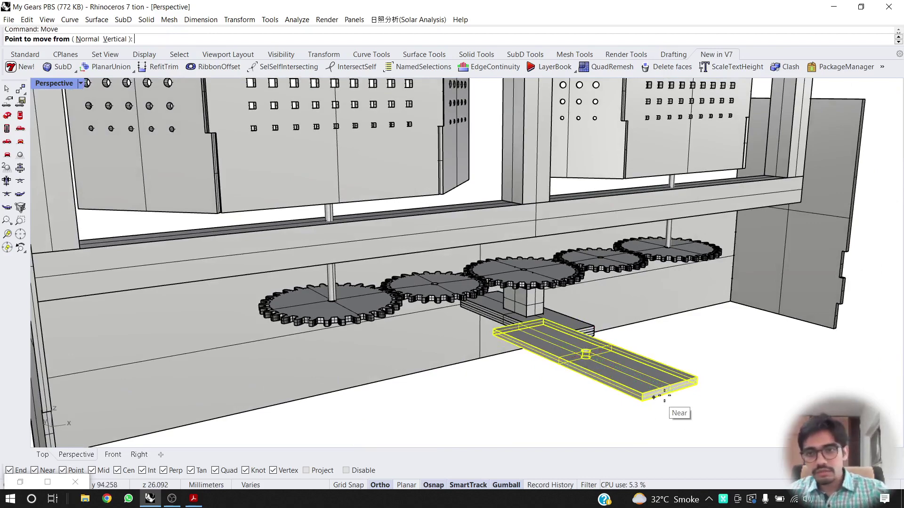
pyautogui.click(698, 378)
pyautogui.moveTo(698, 377); pyautogui.dragTo(522, 405, button='right')
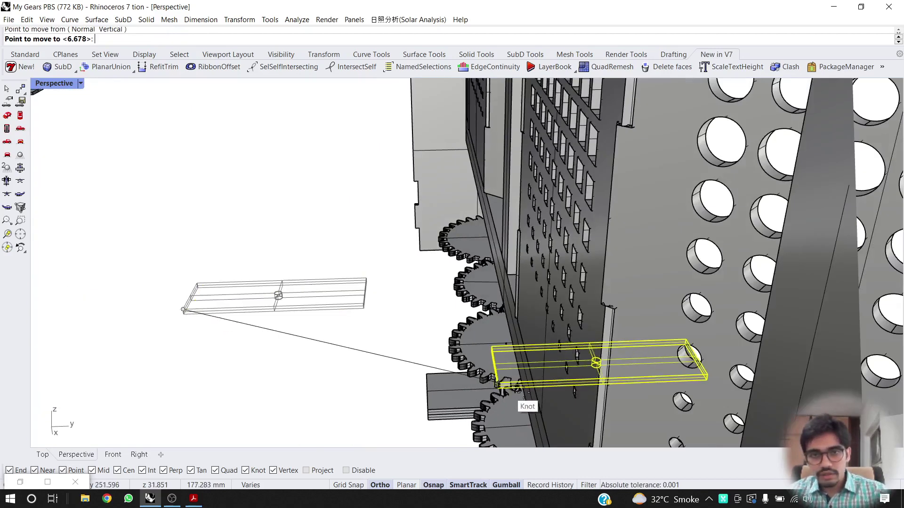
pyautogui.click(425, 375)
pyautogui.moveTo(426, 376); pyautogui.dragTo(519, 343, button='right')
pyautogui.moveTo(520, 343); pyautogui.dragTo(412, 344)
pyautogui.moveTo(411, 343); pyautogui.dragTo(438, 362, button='right')
pyautogui.press('Escape')
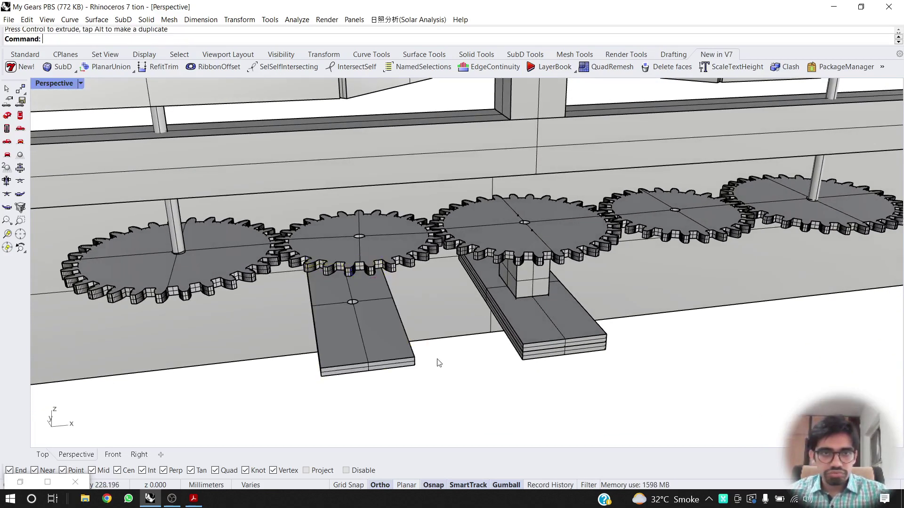
# Copy the holed plate from its hole's top centre to the centre of the second gear's hole.
pyautogui.moveTo(395, 333); pyautogui.dragTo(379, 314, button='right')
pyautogui.moveTo(378, 337); pyautogui.dragTo(383, 344, button='right')
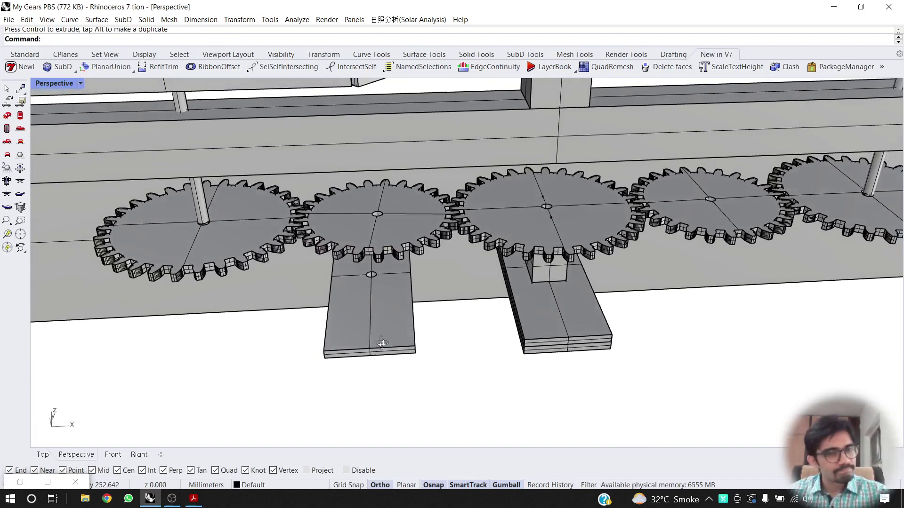
pyautogui.click(380, 288)
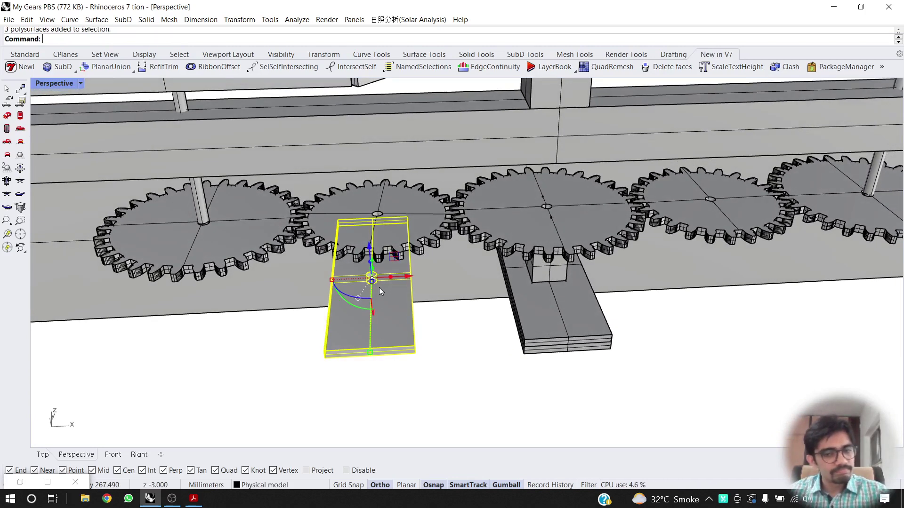
pyautogui.write('Copy')
pyautogui.press('Return')
pyautogui.scroll(6, 379, 288)
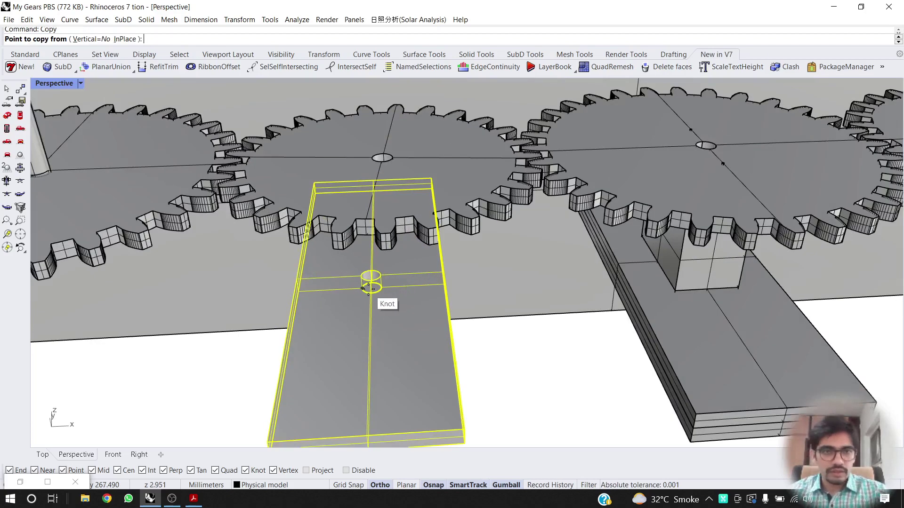
pyautogui.moveTo(383, 285); pyautogui.dragTo(407, 300, button='right')
pyautogui.scroll(3, 330, 241)
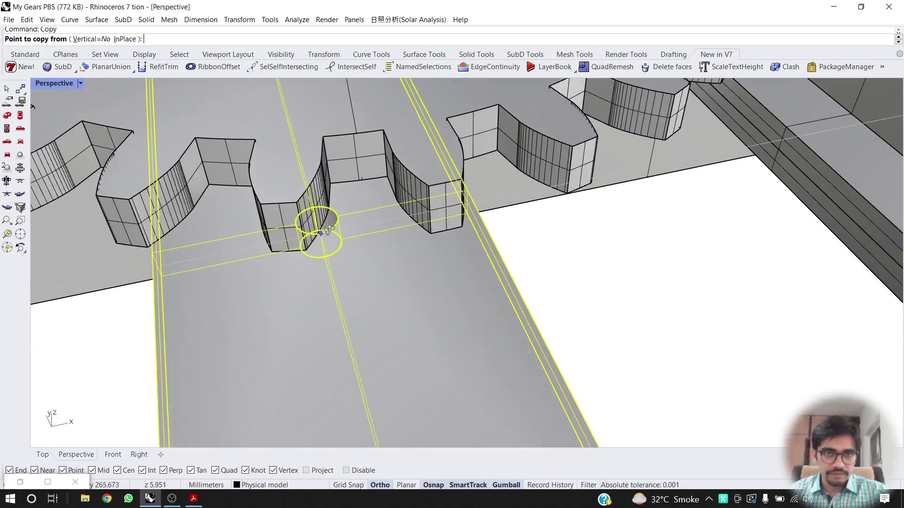
pyautogui.moveTo(329, 240); pyautogui.dragTo(330, 222, button='right')
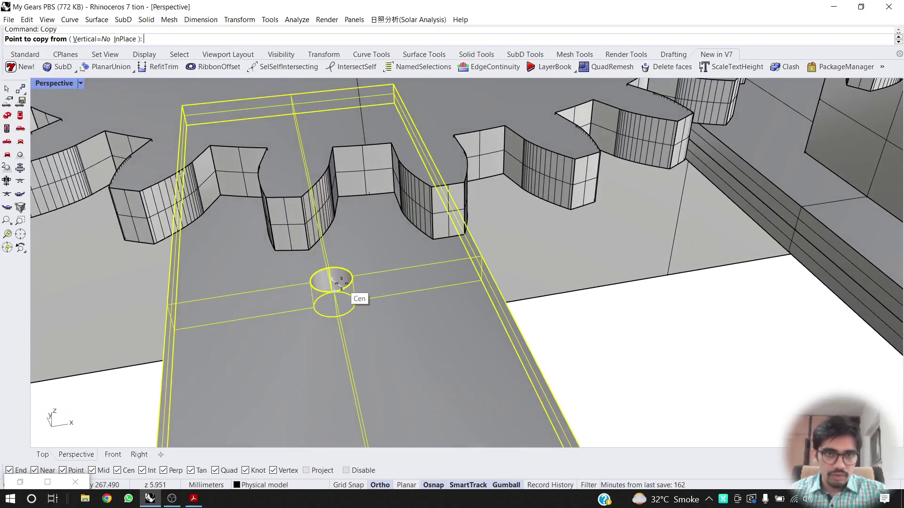
pyautogui.click(337, 283)
pyautogui.scroll(-6, 337, 284)
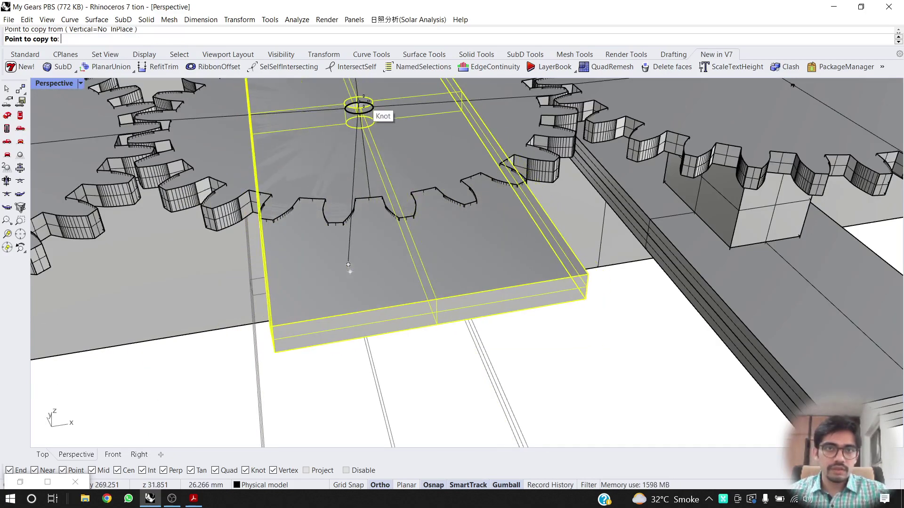
pyautogui.moveTo(362, 113); pyautogui.dragTo(410, 151, button='right')
pyautogui.scroll(-3, 409, 165)
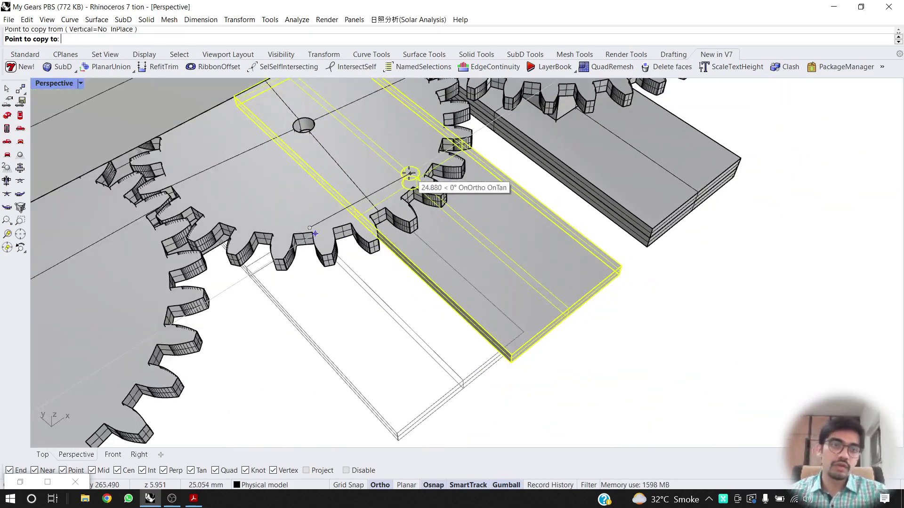
pyautogui.keyDown('shift'); pyautogui.moveTo(340, 189); pyautogui.dragTo(386, 254, button='right'); pyautogui.keyUp('shift')
pyautogui.scroll(5, 352, 196)
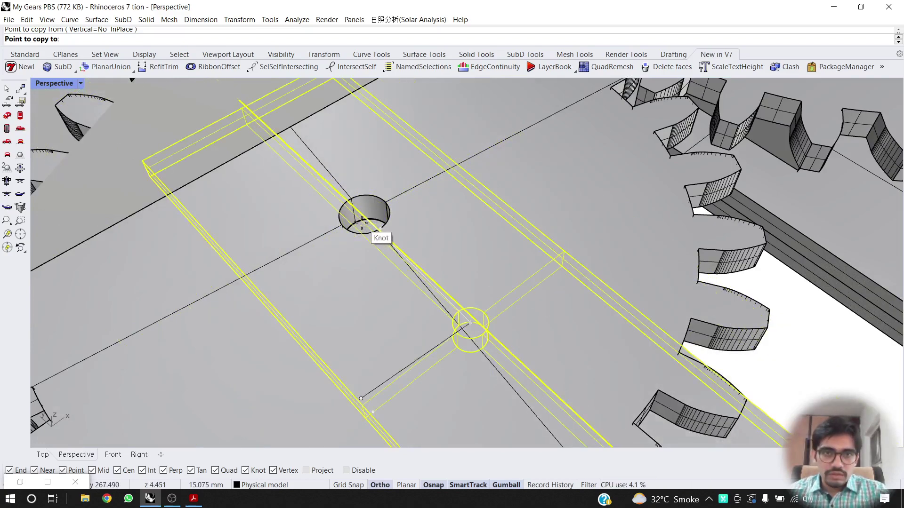
pyautogui.moveTo(354, 221); pyautogui.dragTo(363, 252, button='right')
pyautogui.click(365, 271)
# Place another copy of the plate at the centre of the fourth gear's hole and finish copying.
pyautogui.scroll(8, 551, 158)
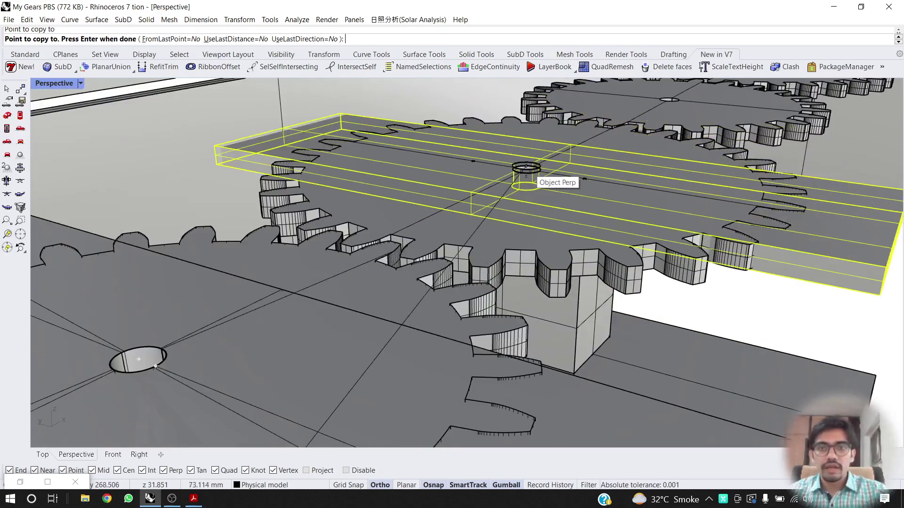
pyautogui.scroll(-3, 561, 172)
pyautogui.scroll(-2, 629, 140)
pyautogui.keyDown('shift'); pyautogui.moveTo(570, 195); pyautogui.dragTo(438, 330, button='right'); pyautogui.keyUp('shift')
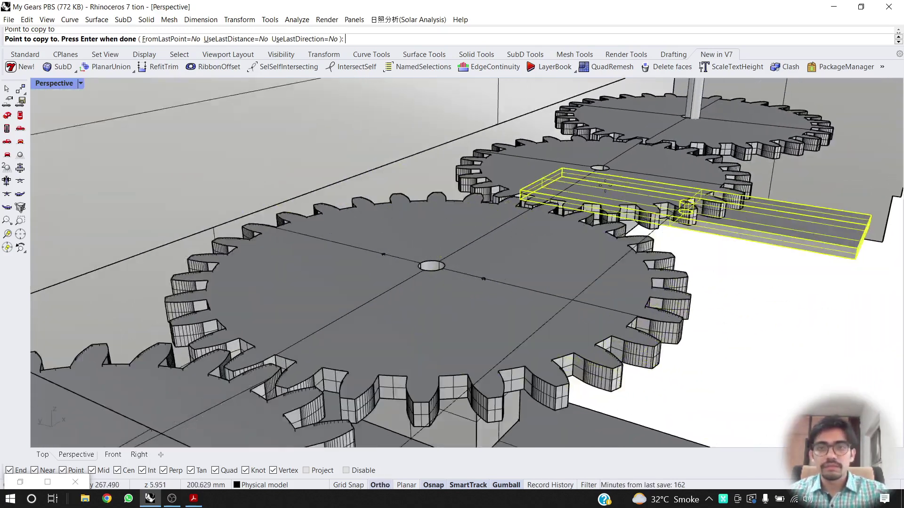
pyautogui.scroll(7, 621, 177)
pyautogui.scroll(4, 578, 174)
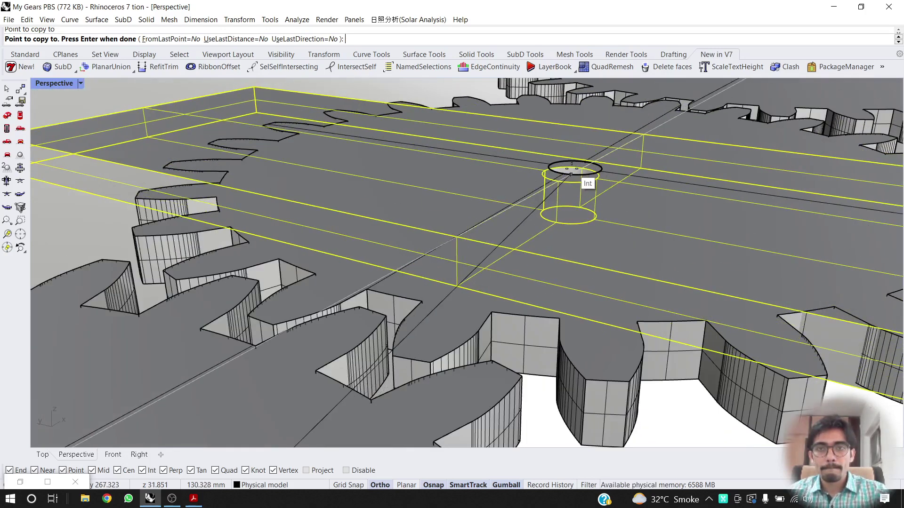
pyautogui.scroll(4, 573, 163)
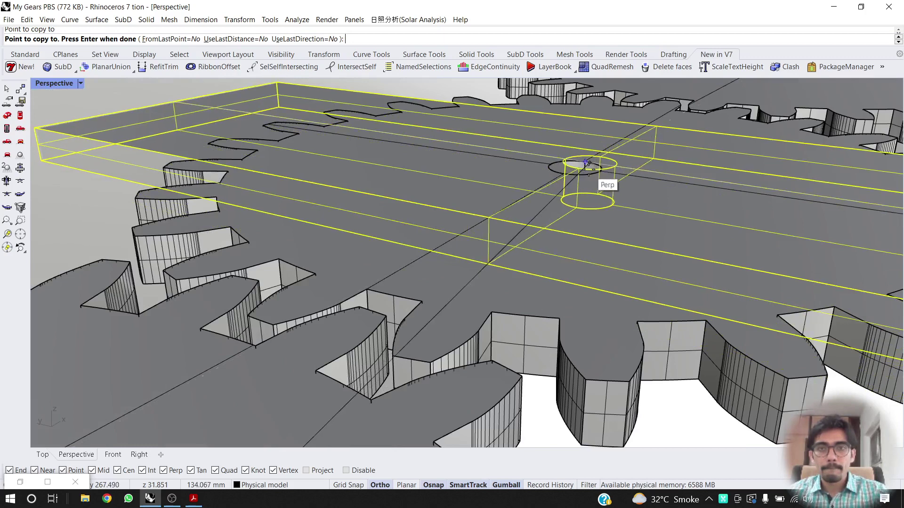
pyautogui.keyDown('shift'); pyautogui.moveTo(585, 161); pyautogui.dragTo(466, 282, button='right'); pyautogui.keyUp('shift')
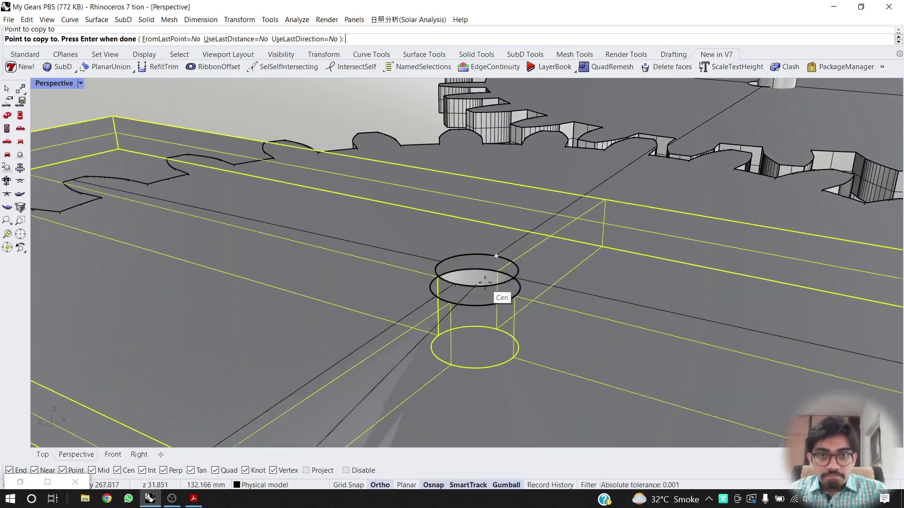
pyautogui.click(473, 270)
pyautogui.scroll(-15, 429, 221)
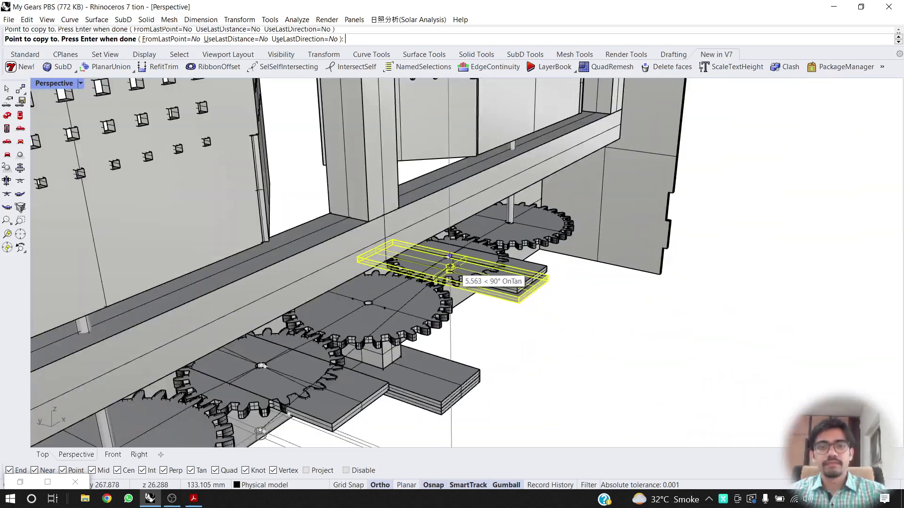
pyautogui.press('Return')
# Delete the original holed plate in front of the second gear, keeping the two aligned copies.
pyautogui.click(429, 371)
pyautogui.scroll(4, 430, 372)
pyautogui.moveTo(429, 371); pyautogui.dragTo(404, 345, button='right')
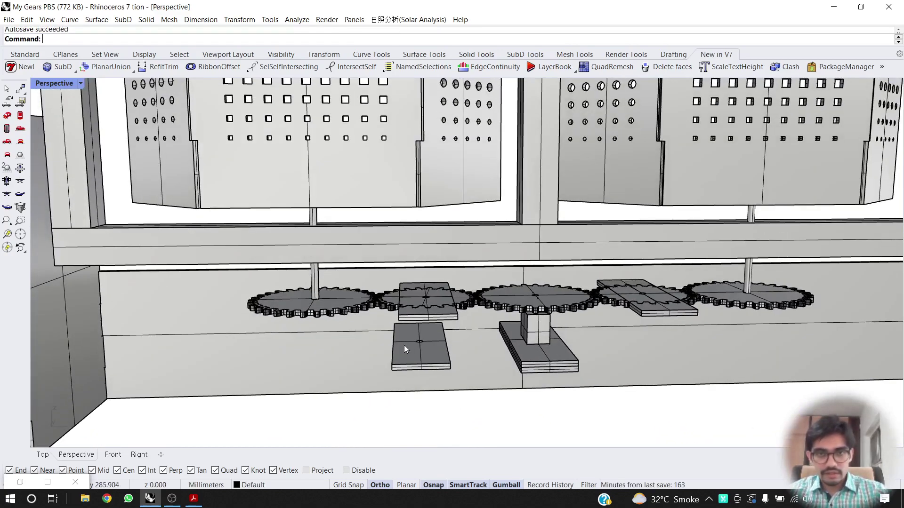
pyautogui.click(403, 347)
pyautogui.press('Delete')
# Lower both copied plates together along Z to about the level of the motor's base boards.
pyautogui.click(452, 318)
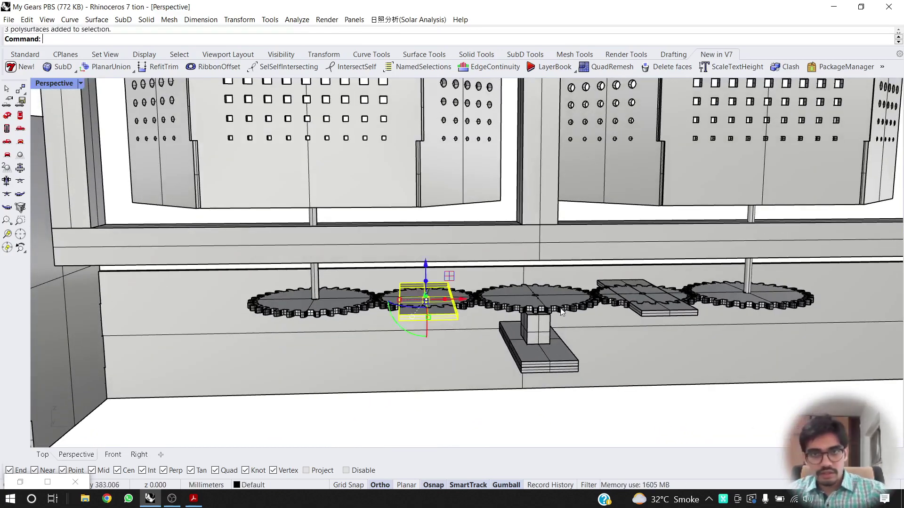
pyautogui.keyDown('shift'); pyautogui.click(650, 313); pyautogui.keyUp('shift')
pyautogui.moveTo(535, 266); pyautogui.dragTo(505, 326)
pyautogui.moveTo(536, 289); pyautogui.dragTo(535, 311)
pyautogui.click(452, 432)
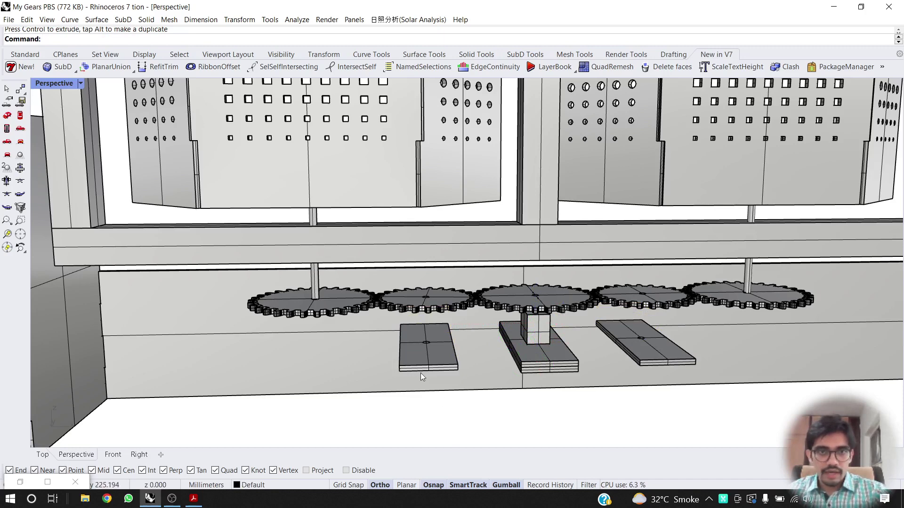
pyautogui.scroll(3, 429, 340)
pyautogui.click(427, 342)
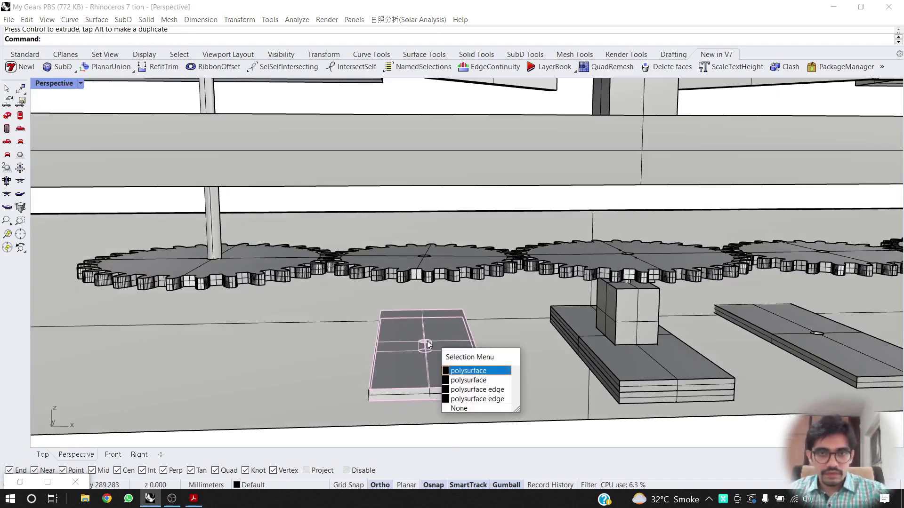
pyautogui.click(322, 440)
pyautogui.scroll(-5, 374, 371)
pyautogui.moveTo(408, 317); pyautogui.dragTo(415, 336, button='right')
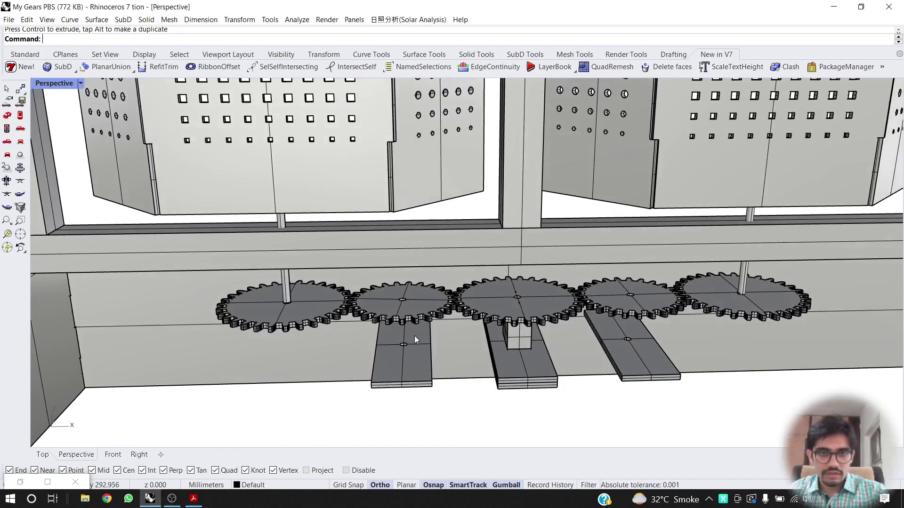
# Extrude the hole edges of both side plates by -100 mm along Z to form two rods.
pyautogui.scroll(7, 414, 336)
pyautogui.click(392, 364)
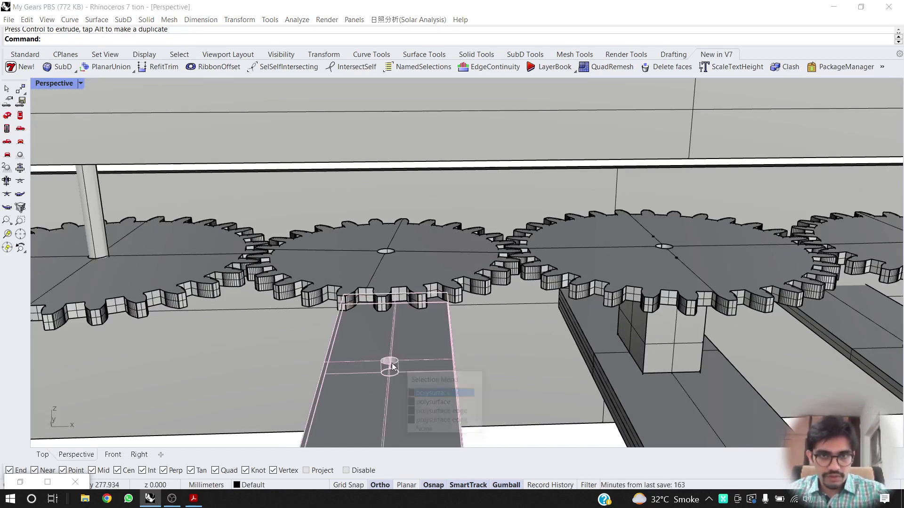
pyautogui.click(441, 411)
pyautogui.scroll(-5, 298, 355)
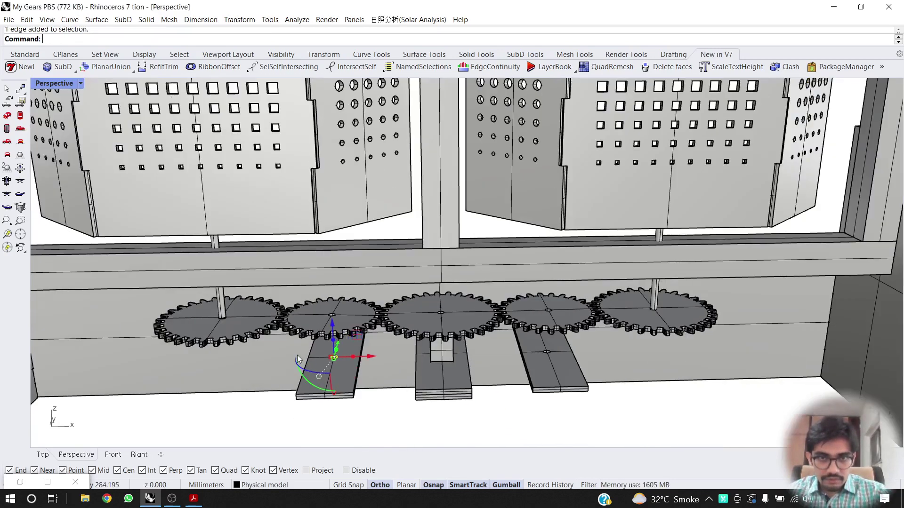
pyautogui.scroll(8, 557, 353)
pyautogui.click(582, 328)
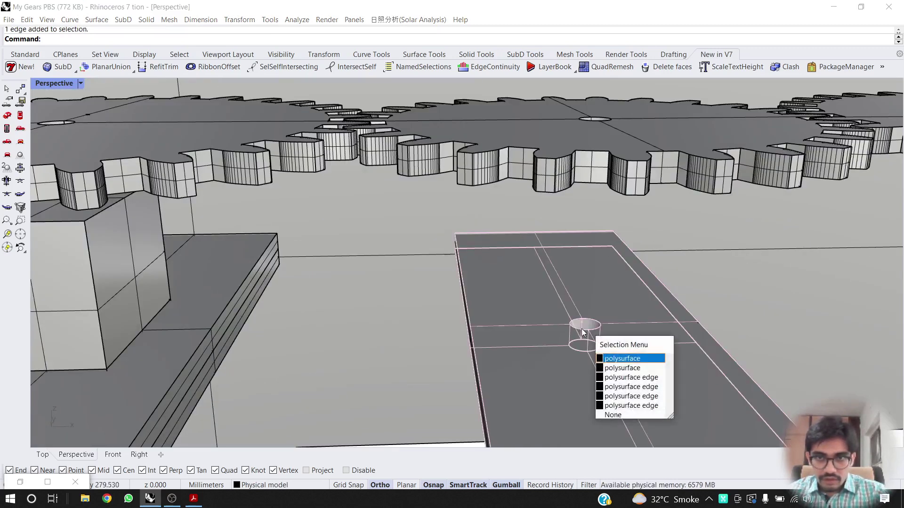
pyautogui.click(616, 397)
pyautogui.scroll(-5, 501, 333)
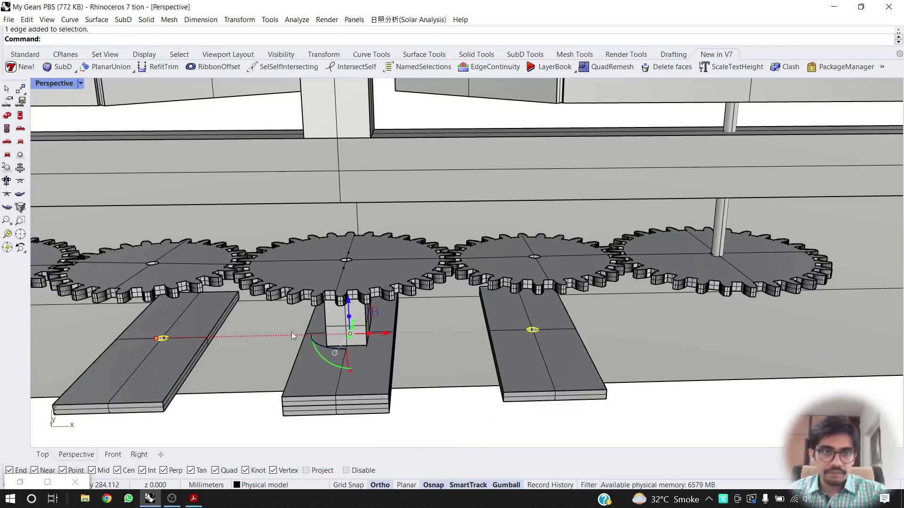
pyautogui.click(349, 318)
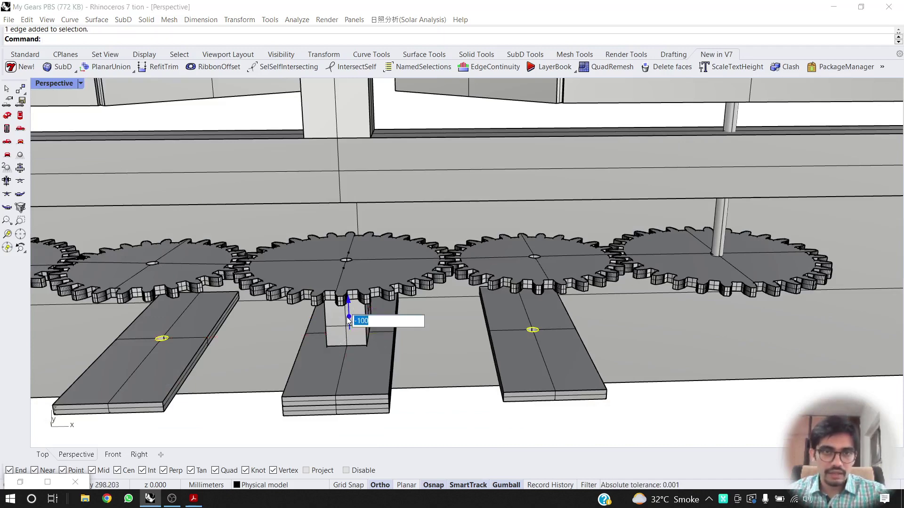
pyautogui.press('Return')
# Delete the short stubs standing above the holes of the two side plates, keeping the long rods.
pyautogui.scroll(-5, 351, 304)
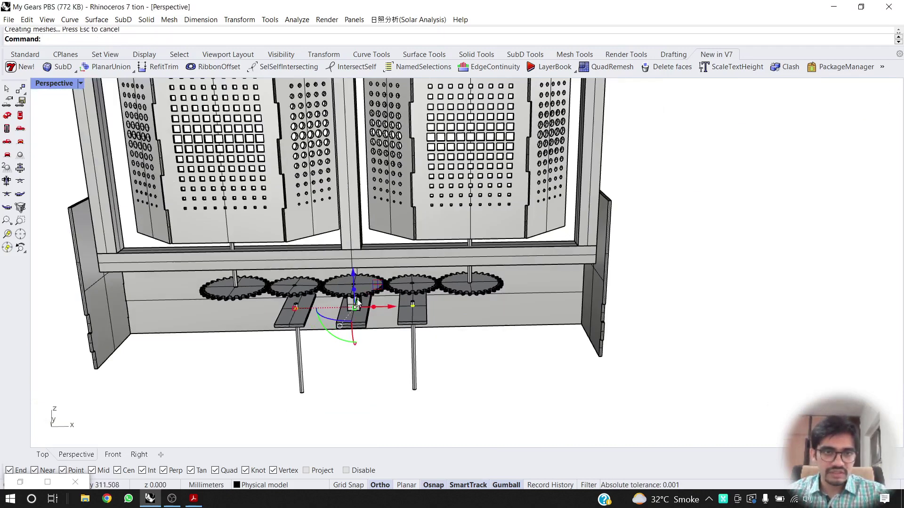
pyautogui.scroll(4, 424, 363)
pyautogui.press('Escape')
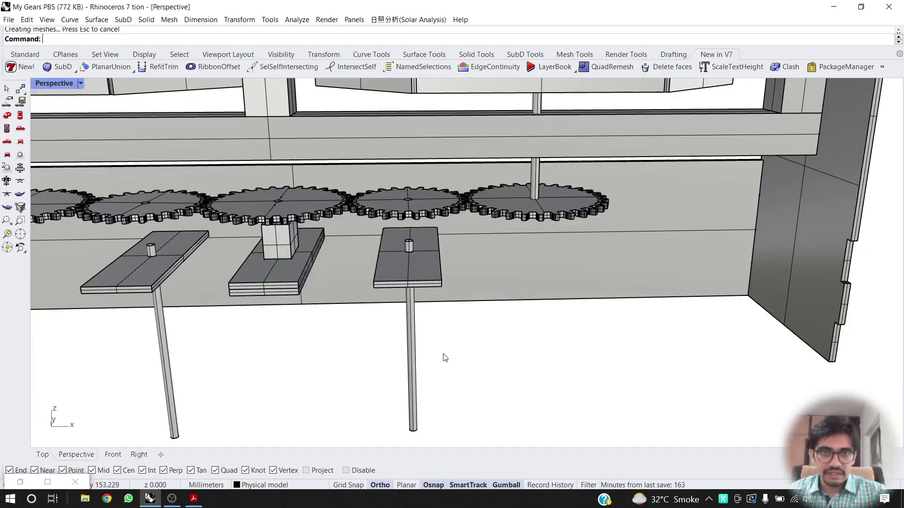
pyautogui.click(405, 242)
pyautogui.press('Delete')
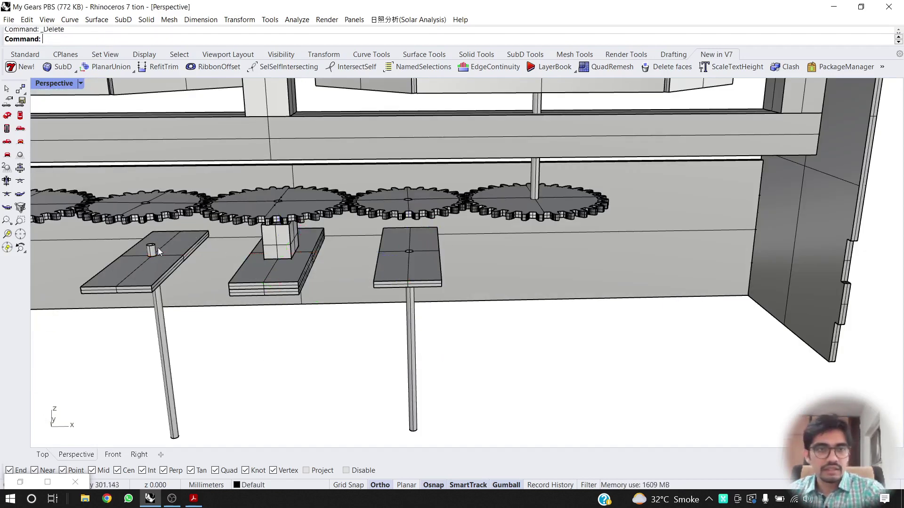
# Raise both long rods together along Z so they pass through the plates and the second and fourth gears.
pyautogui.moveTo(543, 361); pyautogui.dragTo(142, 419)
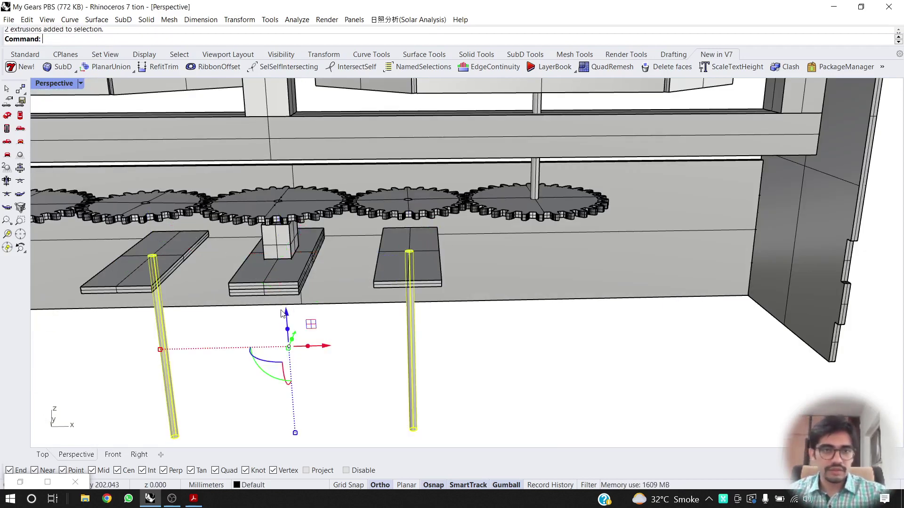
pyautogui.moveTo(282, 314); pyautogui.dragTo(284, 246)
pyautogui.click(497, 360)
pyautogui.moveTo(495, 360); pyautogui.dragTo(483, 331, button='right')
# Shorten the two rods by raising their lower ends to a little below the side plates.
pyautogui.scroll(3, 409, 431)
pyautogui.scroll(4, 410, 419)
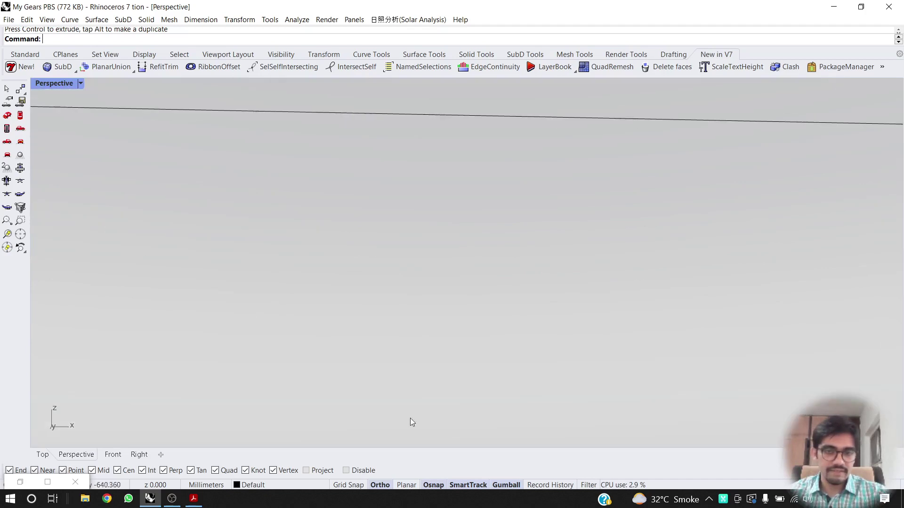
pyautogui.scroll(-6, 413, 380)
pyautogui.moveTo(412, 365); pyautogui.dragTo(412, 383, button='right')
pyautogui.scroll(5, 382, 380)
pyautogui.keyDown('ctrl'); pyautogui.keyDown('shift'); pyautogui.moveTo(276, 367); pyautogui.dragTo(553, 426); pyautogui.keyUp('shift'); pyautogui.keyUp('ctrl')
pyautogui.moveTo(393, 343); pyautogui.dragTo(396, 295)
pyautogui.click(389, 394)
pyautogui.moveTo(388, 393); pyautogui.dragTo(351, 309, button='right')
pyautogui.scroll(-5, 383, 377)
pyautogui.scroll(3, 349, 357)
pyautogui.scroll(3, 275, 367)
pyautogui.click(274, 365)
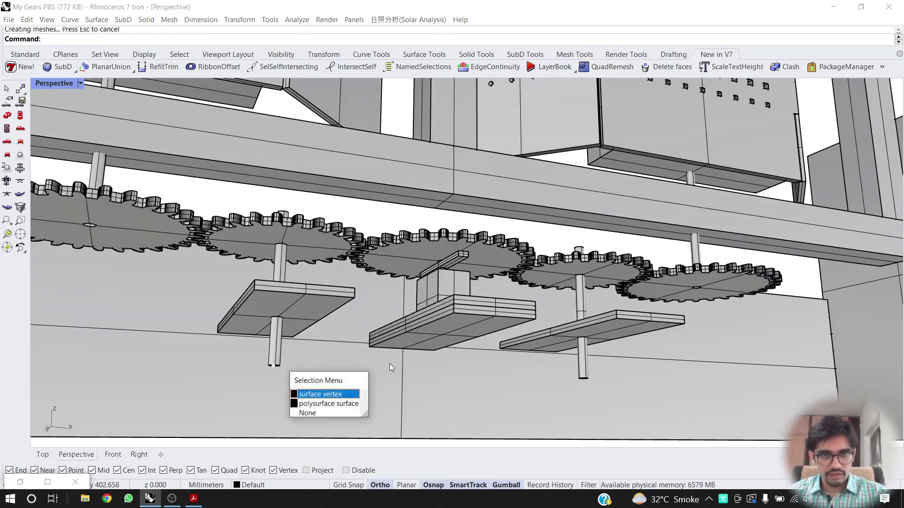
pyautogui.click(583, 376)
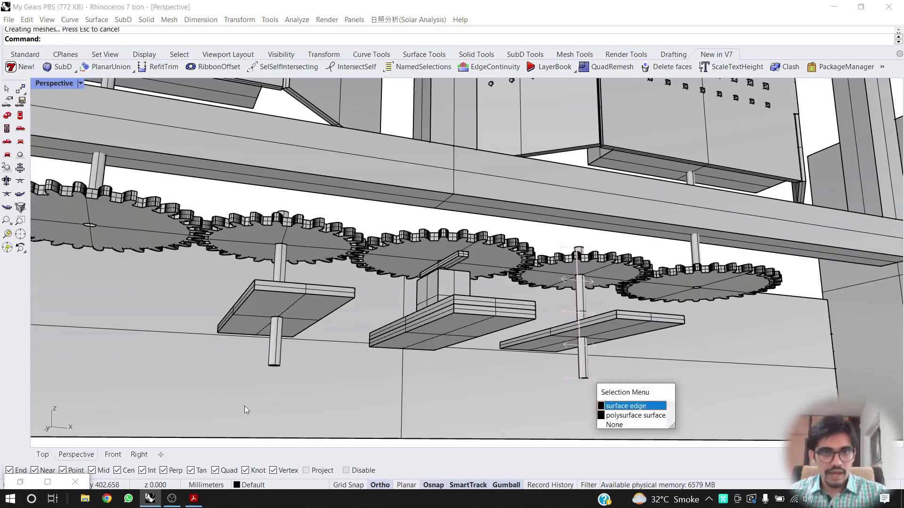
pyautogui.click(285, 402)
pyautogui.scroll(2, 285, 402)
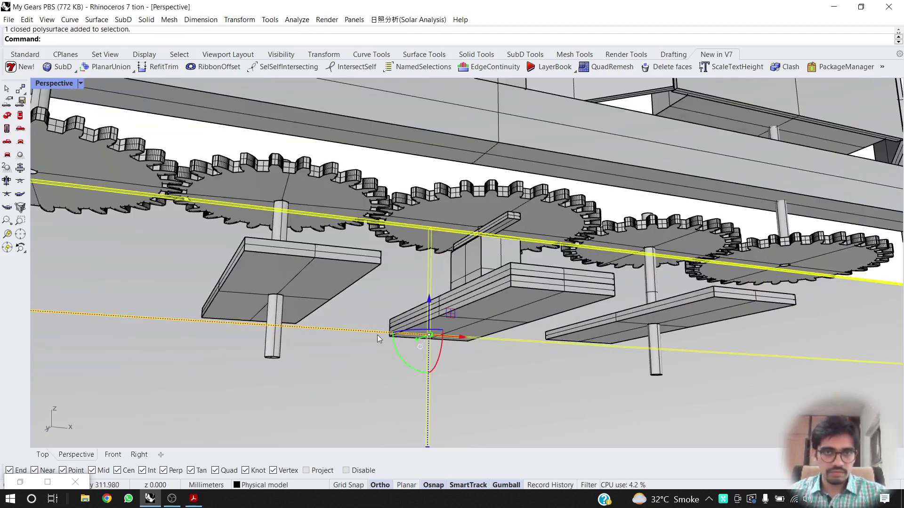
pyautogui.scroll(-2, 378, 336)
pyautogui.click(256, 188)
pyautogui.scroll(4, 290, 341)
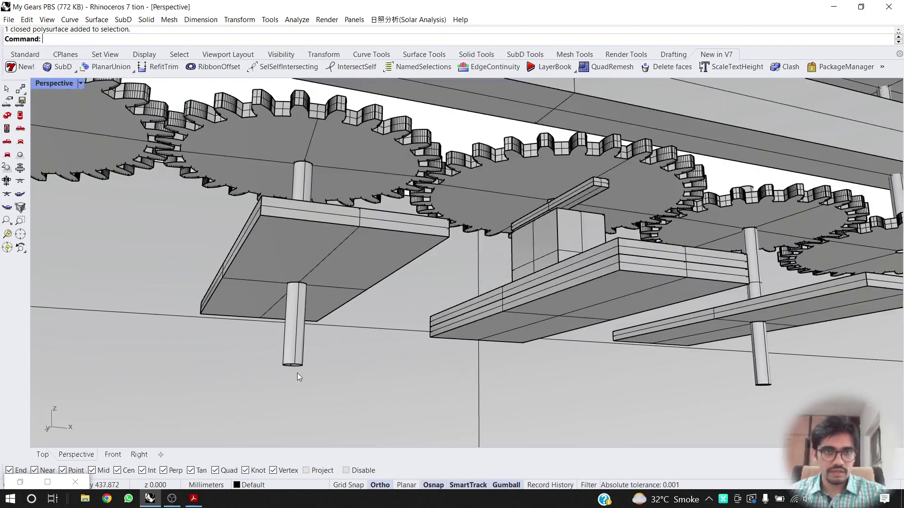
# Move the bottom edges of both rods up along Z to the underside of the side plates.
pyautogui.click(289, 363)
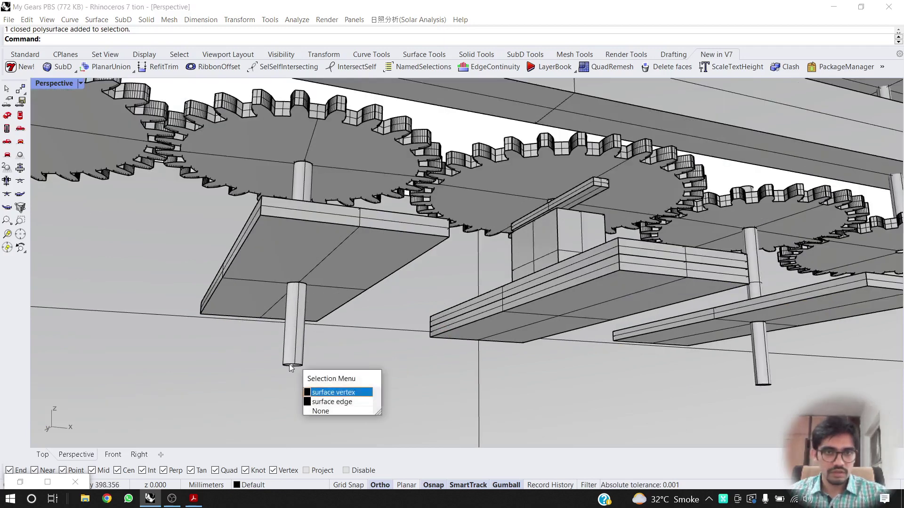
pyautogui.click(343, 403)
pyautogui.click(763, 388)
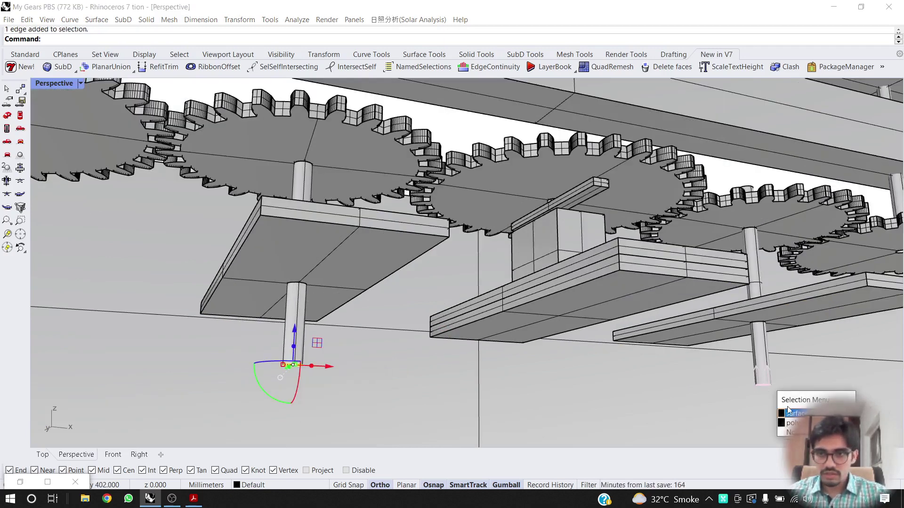
pyautogui.click(796, 413)
pyautogui.moveTo(562, 347); pyautogui.dragTo(560, 280)
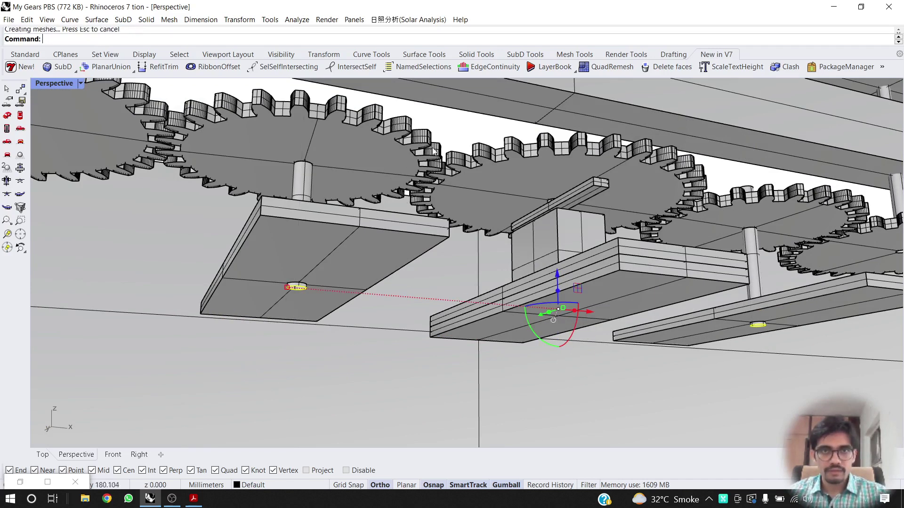
# Cap the open ends of both rods with the Cap command.
pyautogui.press('Escape')
pyautogui.click(302, 186)
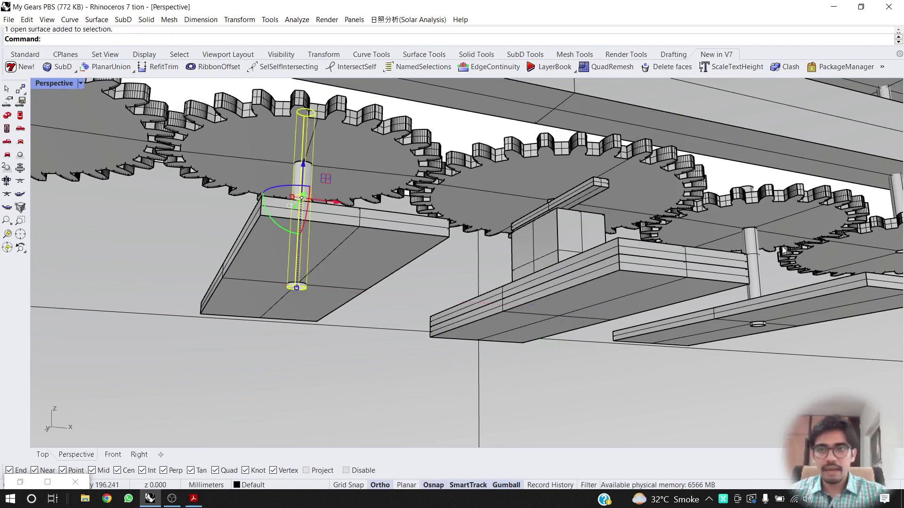
pyautogui.keyDown('shift'); pyautogui.click(751, 243); pyautogui.keyUp('shift')
pyautogui.write('C')
pyautogui.scroll(-1, 751, 243)
pyautogui.write('ap')
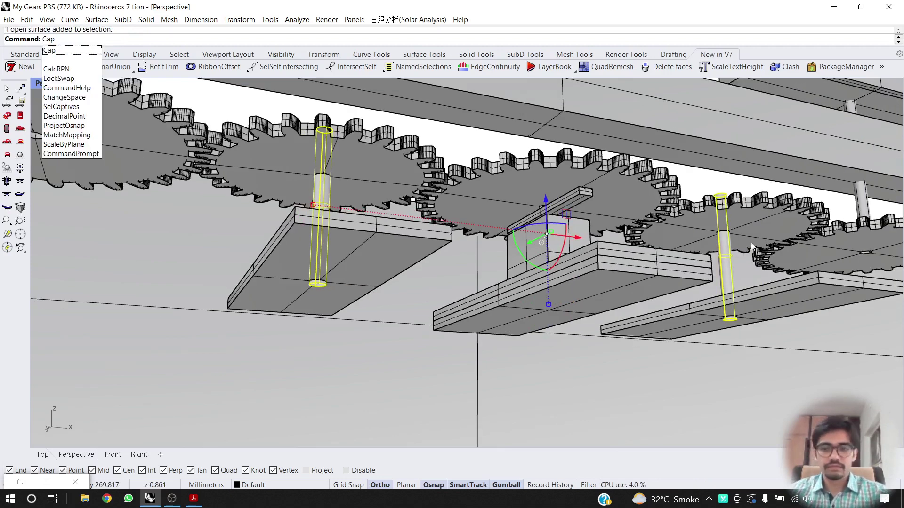
pyautogui.press('Return')
# Set the Perspective viewport's display mode to Rendered, framing the gears and their supports.
pyautogui.moveTo(750, 242); pyautogui.dragTo(508, 346, button='right')
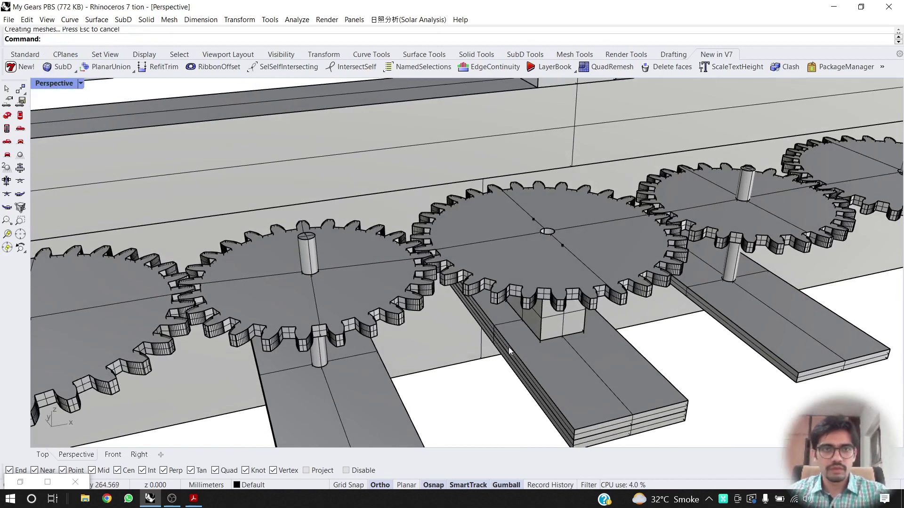
pyautogui.scroll(4, 302, 242)
pyautogui.scroll(-8, 303, 243)
pyautogui.rightClick(41, 82)
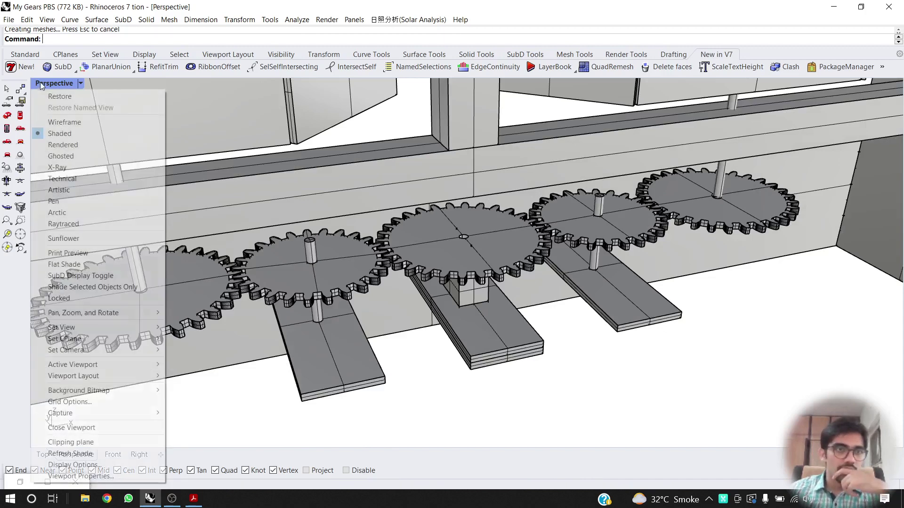
pyautogui.click(63, 144)
# Examine the motor, its shaft and the capped rods beneath the gears from several angles.
pyautogui.scroll(-2, 490, 247)
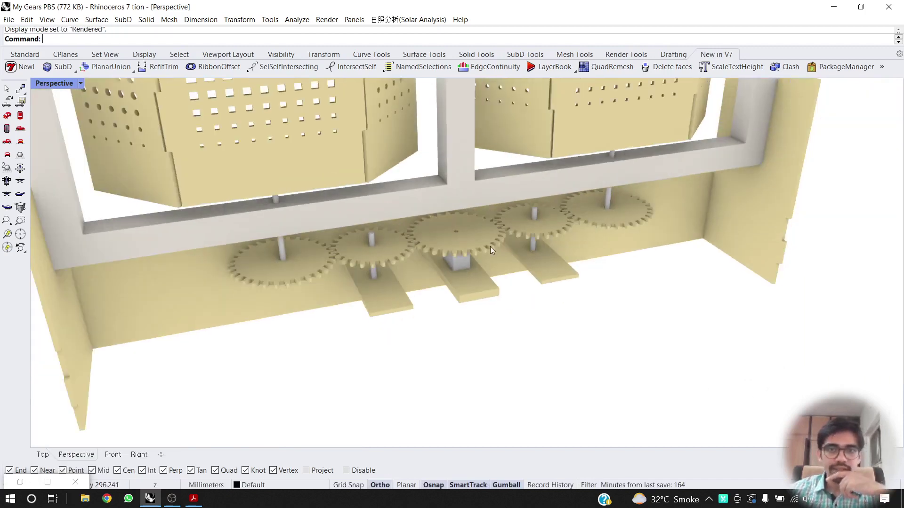
pyautogui.moveTo(490, 246)
pyautogui.mouseDown(button='right')
pyautogui.moveTo(466, 248)
pyautogui.moveTo(476, 235)
pyautogui.mouseUp(button='right')
pyautogui.scroll(4, 479, 248)
pyautogui.scroll(3, 499, 282)
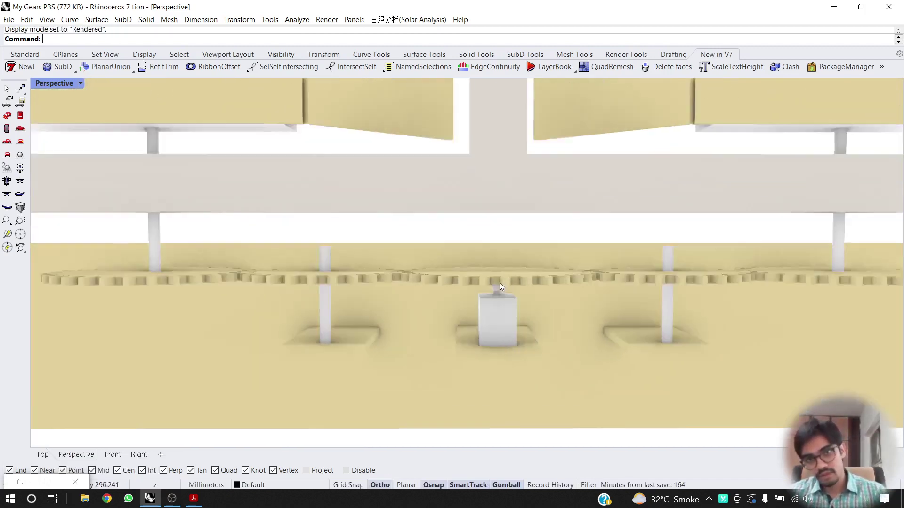
pyautogui.moveTo(499, 283); pyautogui.dragTo(500, 263, button='right')
pyautogui.scroll(1, 476, 327)
pyautogui.moveTo(476, 328); pyautogui.dragTo(496, 342, button='right')
pyautogui.scroll(1, 425, 287)
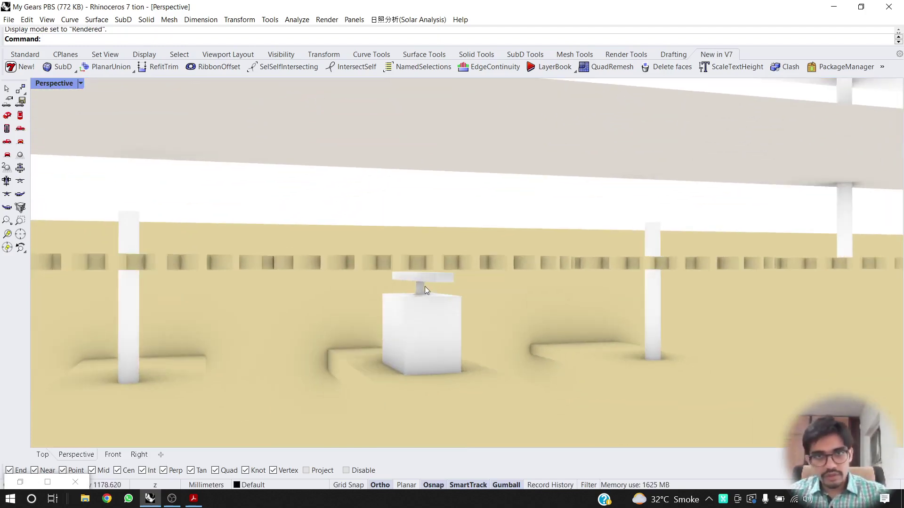
pyautogui.scroll(3, 420, 290)
pyautogui.scroll(-2, 420, 289)
pyautogui.scroll(-2, 422, 289)
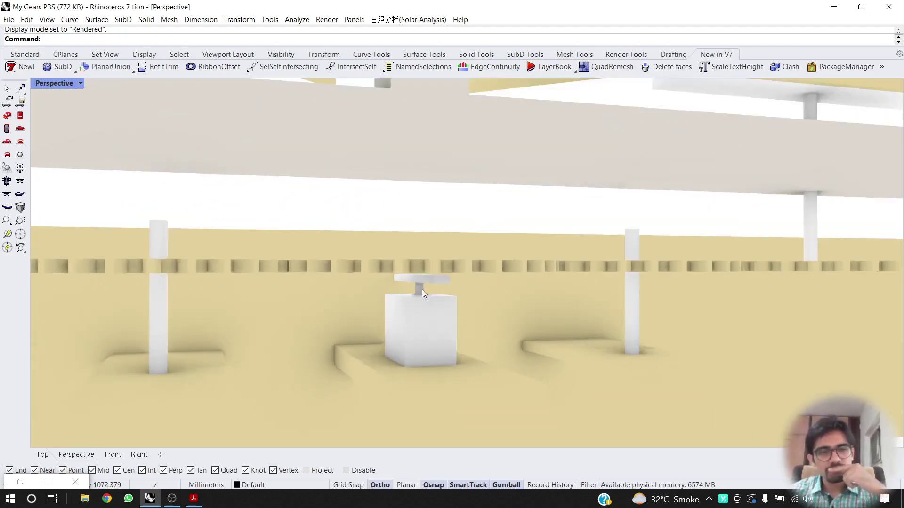
pyautogui.scroll(-1, 422, 289)
pyautogui.moveTo(422, 289); pyautogui.dragTo(424, 313, button='right')
pyautogui.scroll(3, 420, 313)
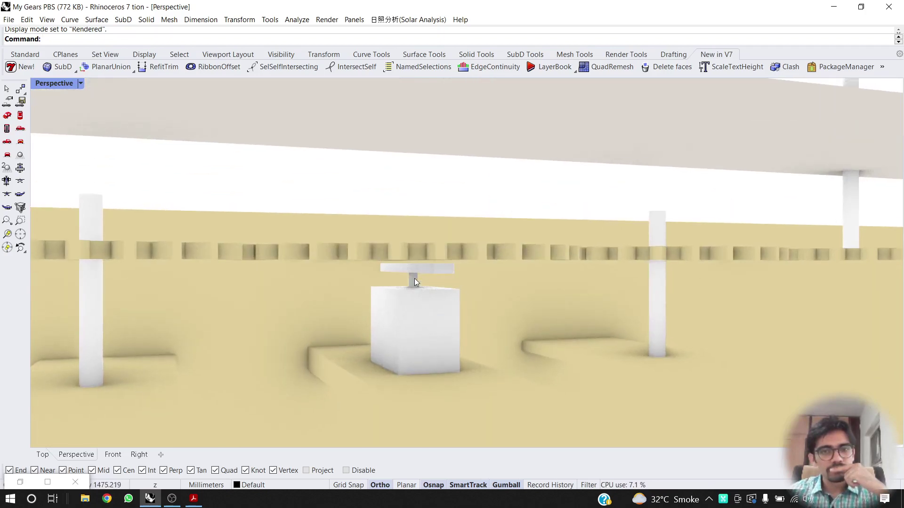
pyautogui.click(414, 279)
pyautogui.click(412, 179)
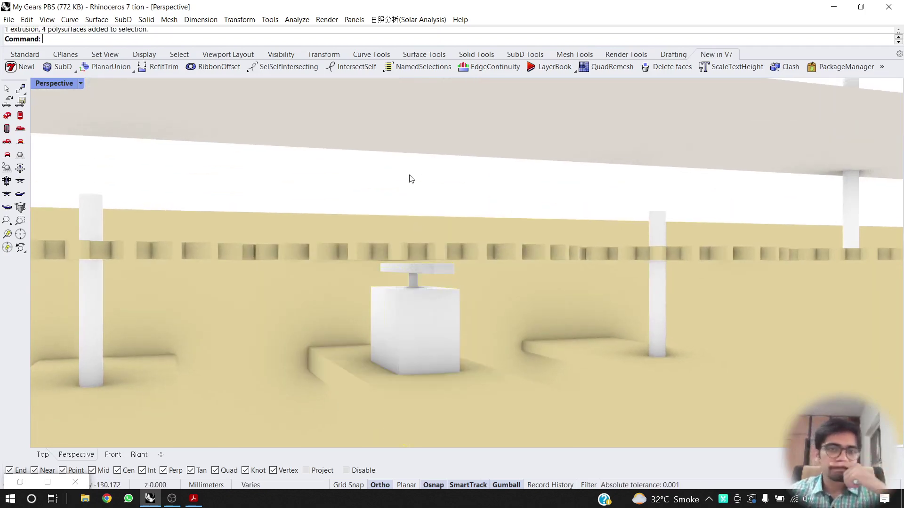
# Try to extrude the edge of the centre gear's hole slightly upward, and undo the extrusion.
pyautogui.moveTo(411, 179); pyautogui.dragTo(406, 264, button='right')
pyautogui.moveTo(396, 186); pyautogui.dragTo(397, 199, button='right')
pyautogui.scroll(3, 397, 199)
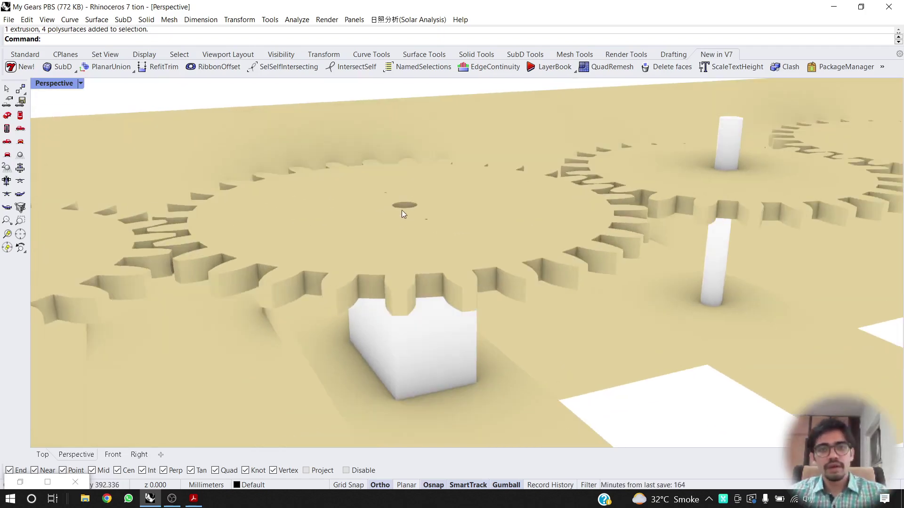
pyautogui.keyDown('ctrl'); pyautogui.keyDown('shift'); pyautogui.click(400, 208); pyautogui.keyUp('shift'); pyautogui.keyUp('ctrl')
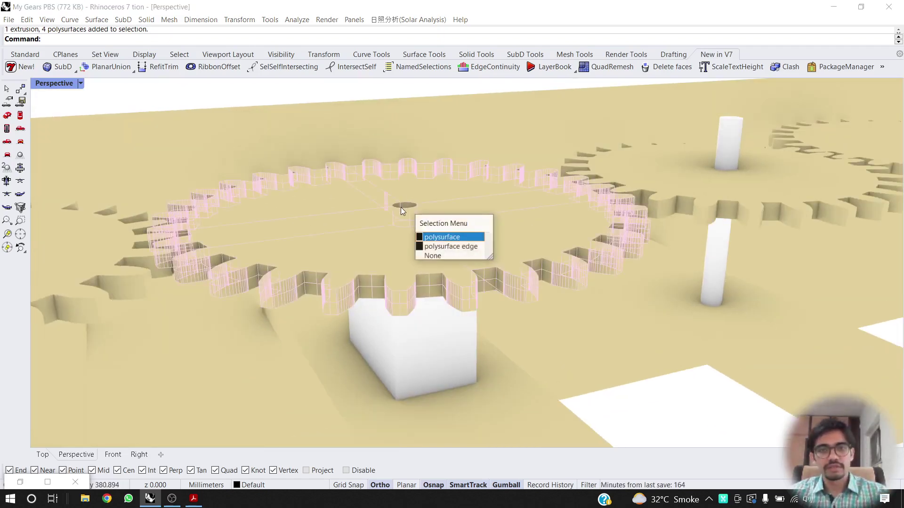
pyautogui.click(451, 244)
pyautogui.moveTo(401, 193); pyautogui.dragTo(400, 174)
pyautogui.hotkey('ctrl', 'z')
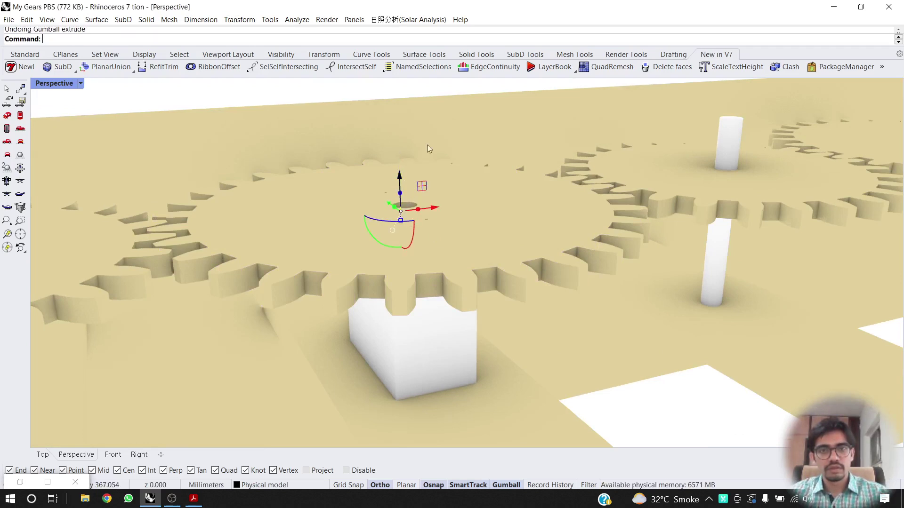
pyautogui.press('Escape')
# Extrude the top edge of the centre gear's hole upward along Z to form a shaft above the gear.
pyautogui.scroll(3, 400, 202)
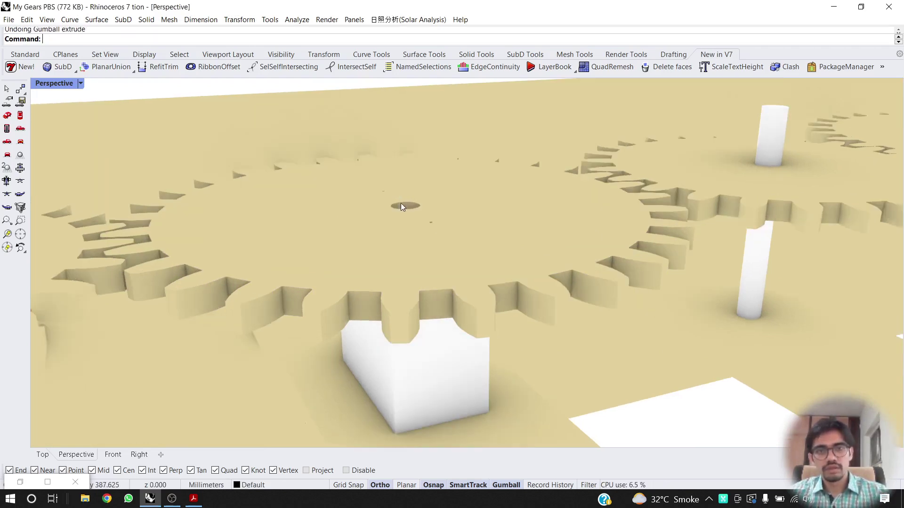
pyautogui.keyDown('ctrl'); pyautogui.keyDown('shift'); pyautogui.click(411, 210); pyautogui.keyUp('shift'); pyautogui.keyUp('ctrl')
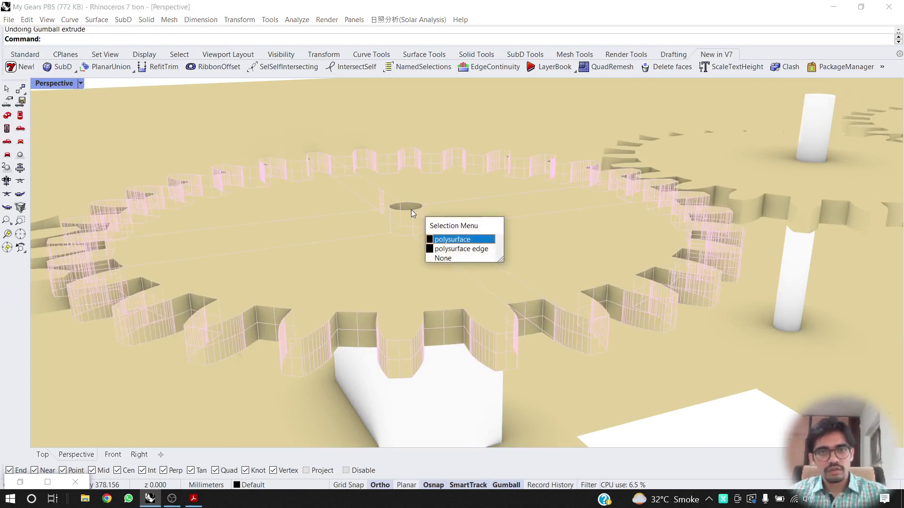
pyautogui.click(450, 250)
pyautogui.keyDown('ctrl'); pyautogui.moveTo(407, 193); pyautogui.dragTo(409, 121); pyautogui.keyUp('ctrl')
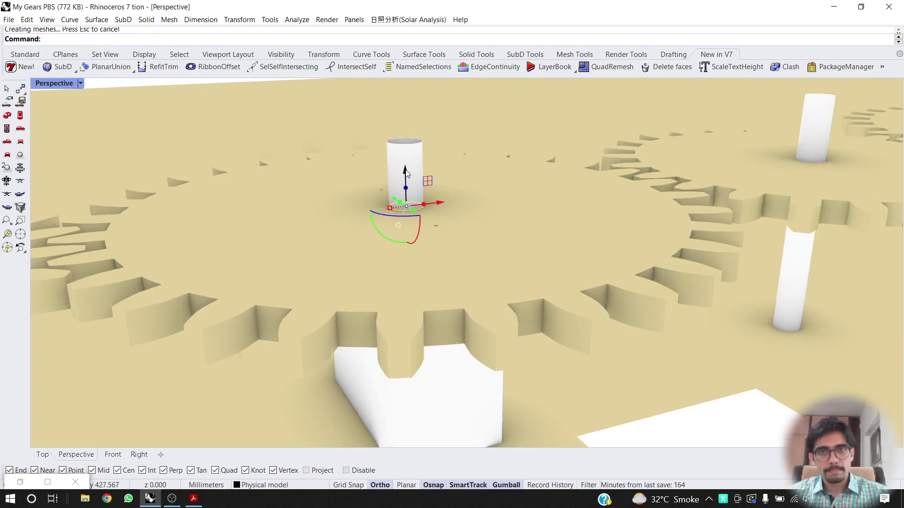
# Deselect the new shaft and set the Perspective viewport's display mode to Shaded.
pyautogui.moveTo(438, 228); pyautogui.dragTo(437, 207, button='right')
pyautogui.scroll(-7, 437, 233)
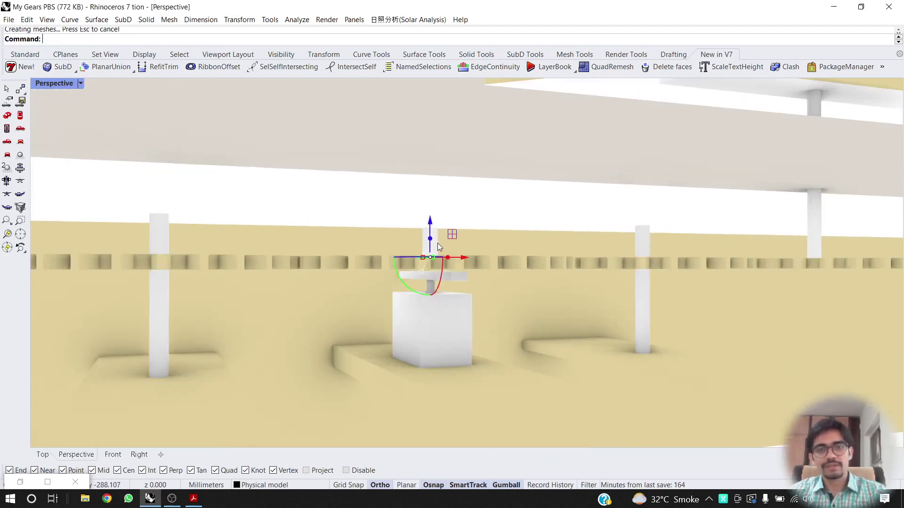
pyautogui.press('Escape')
pyautogui.scroll(-10, 408, 278)
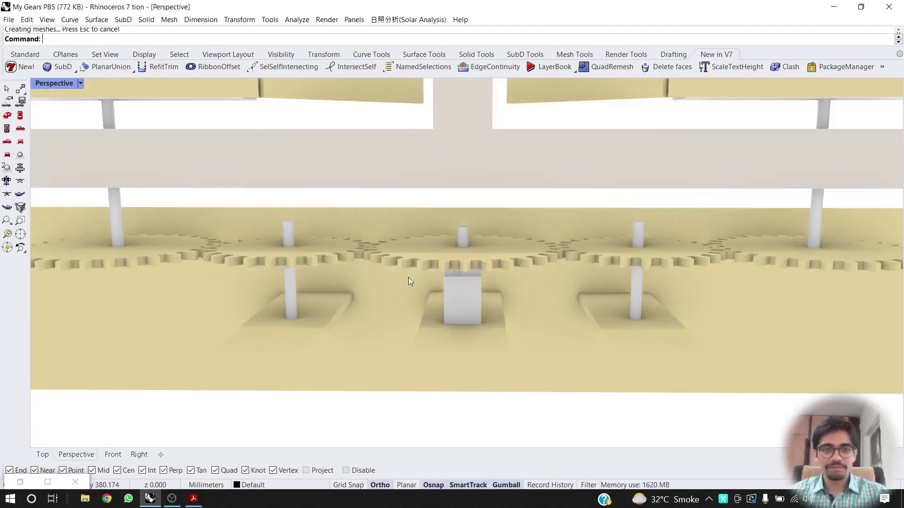
pyautogui.scroll(-4, 410, 277)
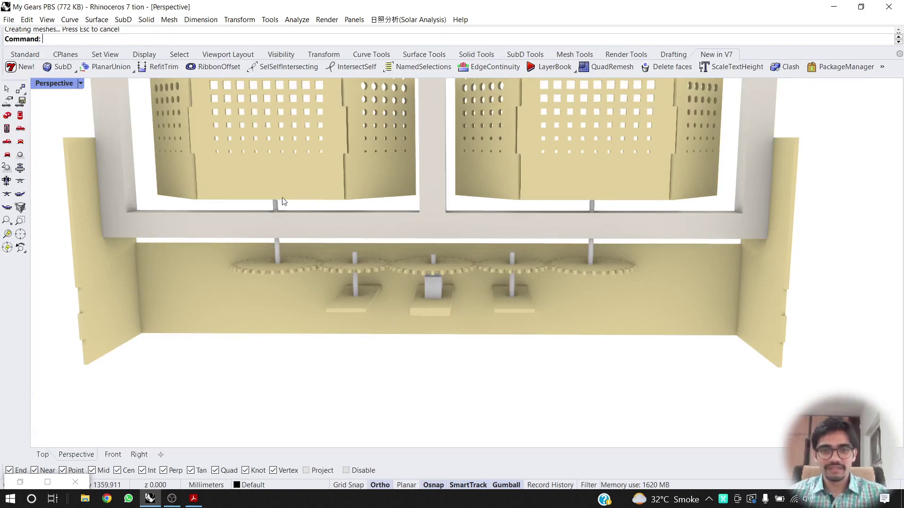
pyautogui.rightClick(61, 86)
pyautogui.click(66, 134)
pyautogui.moveTo(502, 331)
pyautogui.mouseDown(button='right')
pyautogui.moveTo(553, 341)
pyautogui.moveTo(420, 329)
pyautogui.moveTo(525, 338)
pyautogui.mouseUp(button='right')
pyautogui.scroll(-5, 539, 334)
pyautogui.scroll(3, 464, 338)
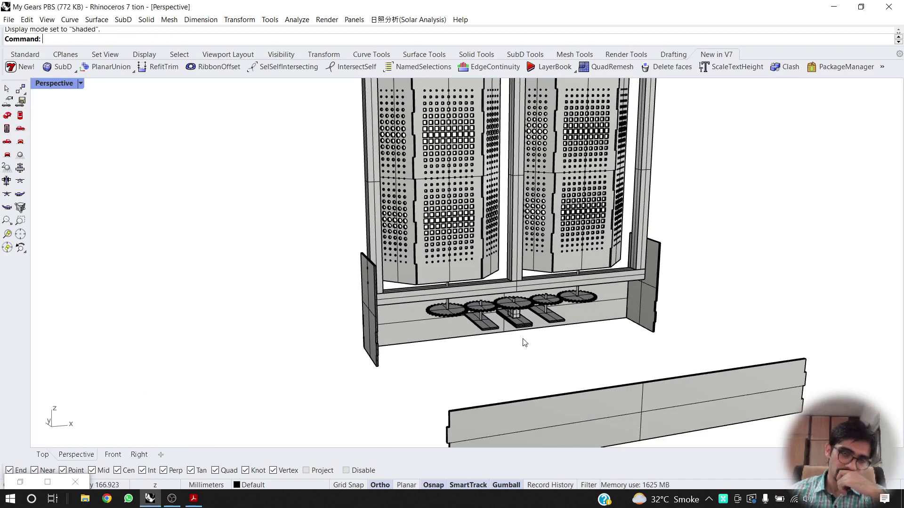
pyautogui.click(170, 500)
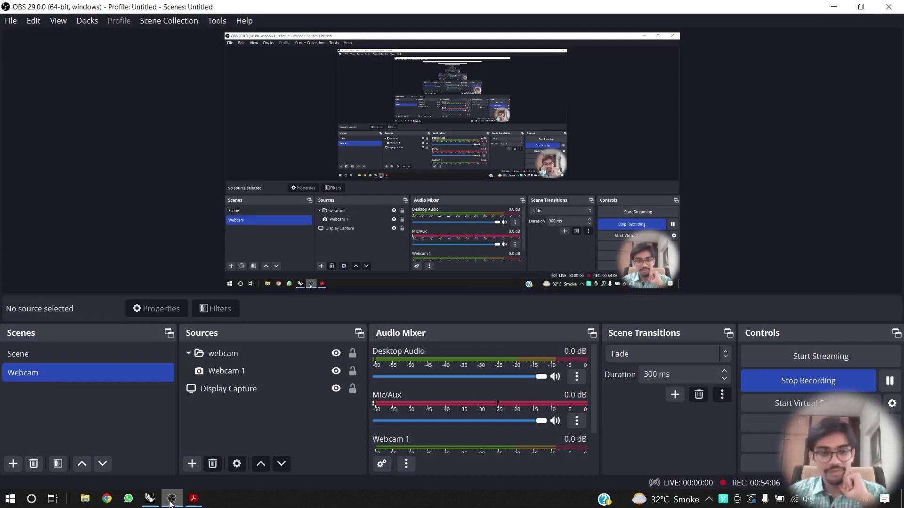
pyautogui.click(170, 500)
pyautogui.scroll(-5, 421, 337)
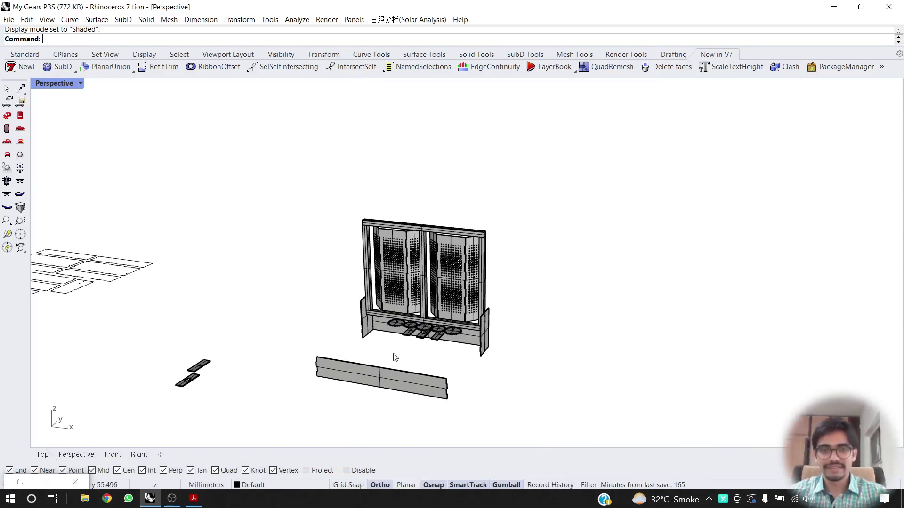
pyautogui.keyDown('shift'); pyautogui.moveTo(393, 354); pyautogui.dragTo(399, 312, button='right'); pyautogui.keyUp('shift')
pyautogui.scroll(6, 358, 330)
pyautogui.scroll(-4, 366, 357)
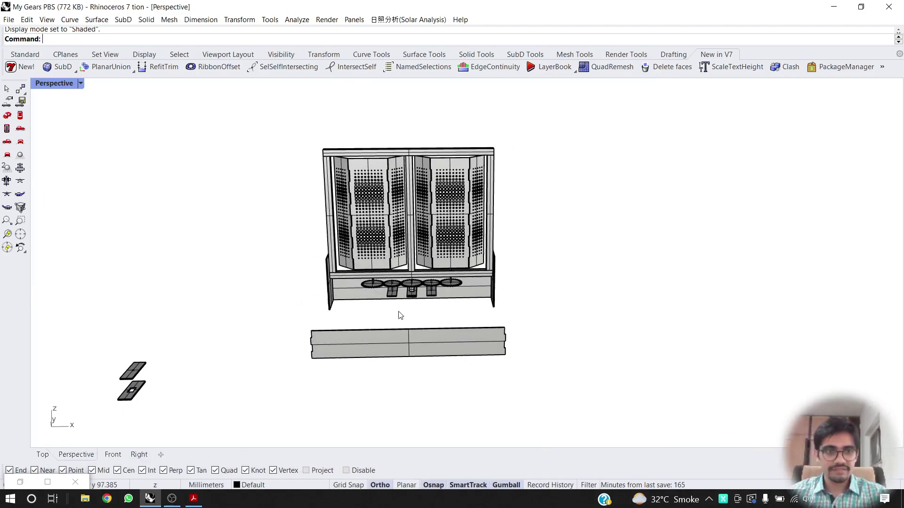
pyautogui.moveTo(319, 356); pyautogui.dragTo(371, 319, button='right')
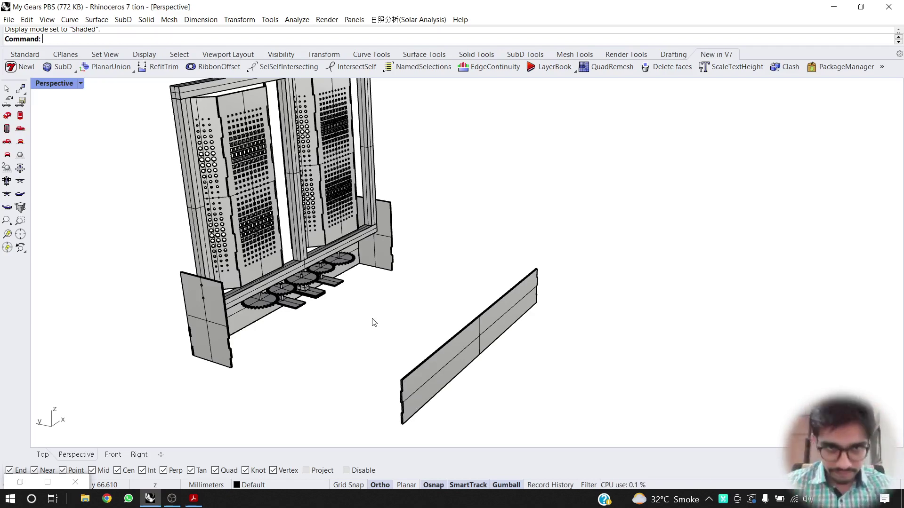
# Examine the perforated panel group, the rod linking it to its gear, and the base plates around the frame.
pyautogui.scroll(3, 606, 287)
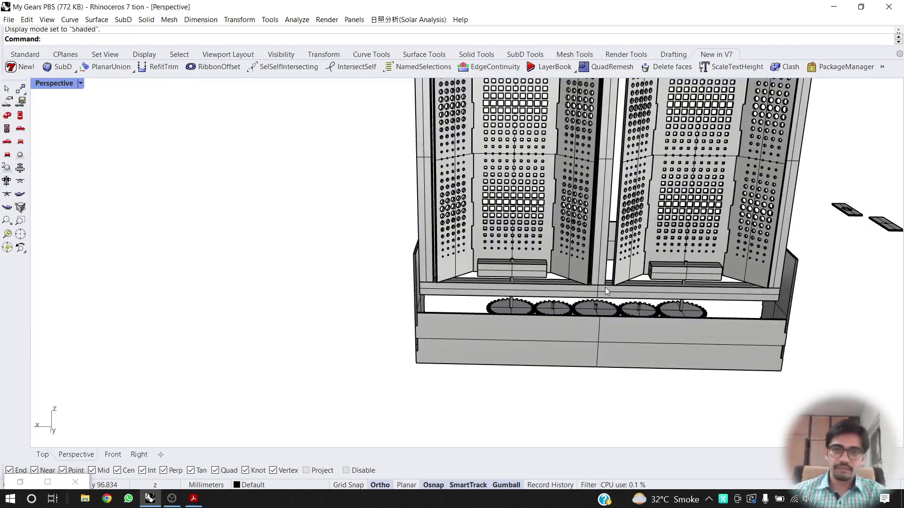
pyautogui.moveTo(575, 283); pyautogui.dragTo(546, 318, button='right')
pyautogui.click(546, 317)
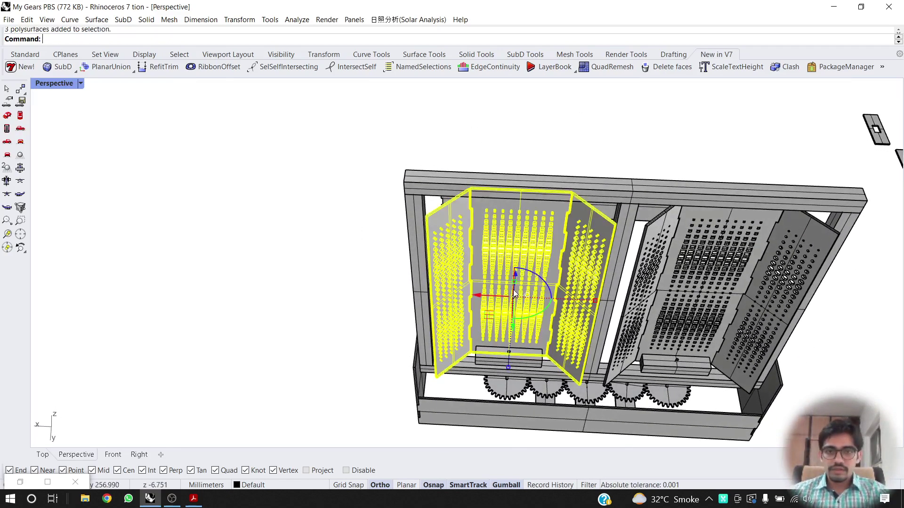
pyautogui.scroll(10, 513, 371)
pyautogui.scroll(2, 492, 290)
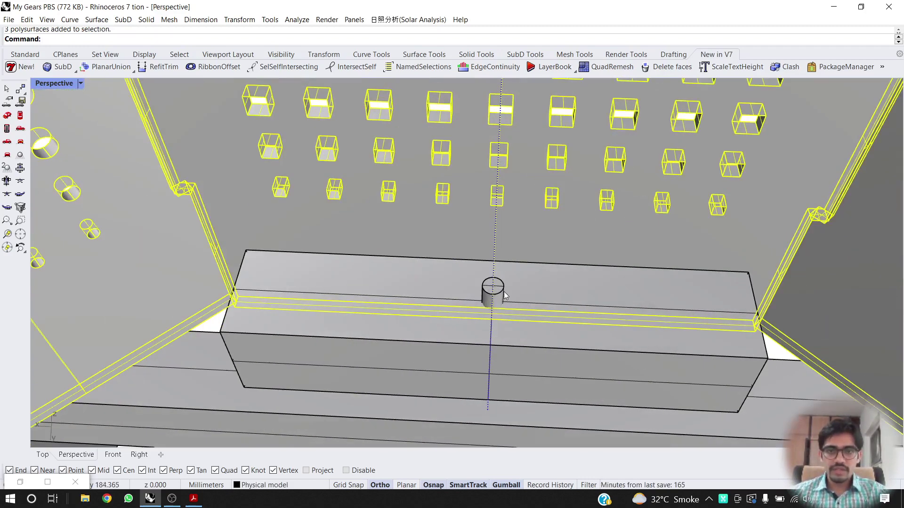
pyautogui.click(500, 295)
pyautogui.click(522, 319)
pyautogui.scroll(-8, 434, 287)
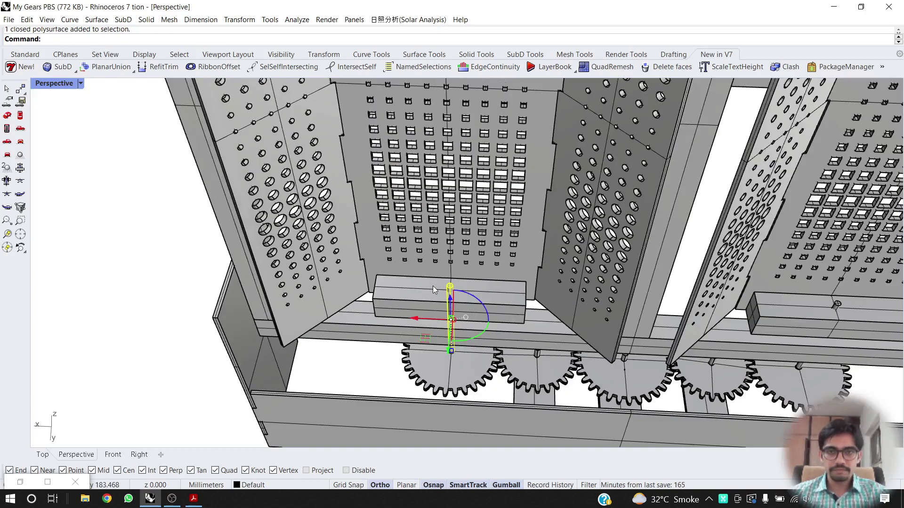
pyautogui.click(251, 313)
pyautogui.moveTo(251, 312); pyautogui.dragTo(539, 255, button='right')
pyautogui.scroll(-6, 539, 254)
pyautogui.moveTo(478, 325); pyautogui.dragTo(510, 331, button='right')
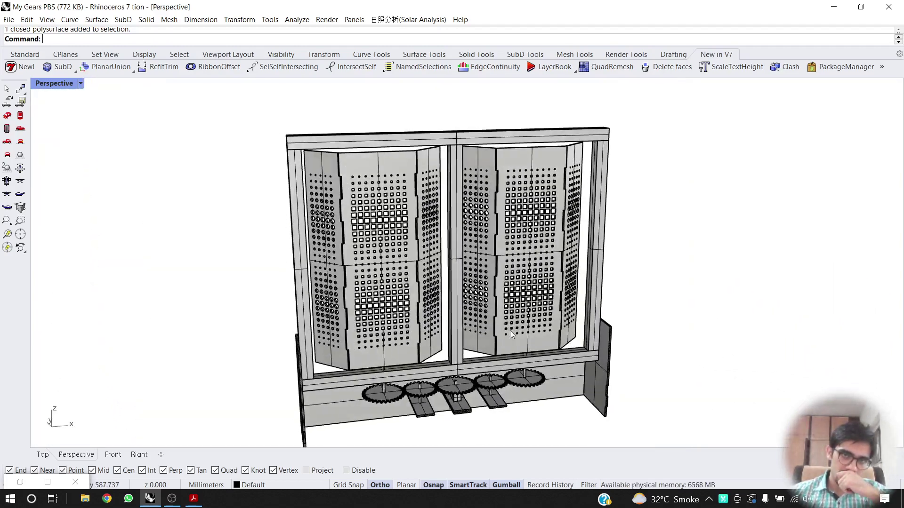
pyautogui.scroll(-9, 510, 332)
pyautogui.scroll(5, 510, 331)
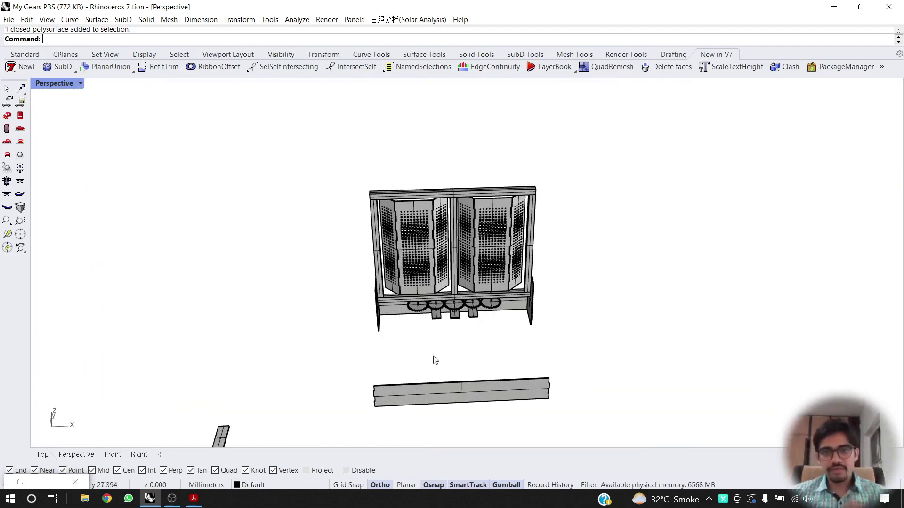
pyautogui.moveTo(434, 359); pyautogui.dragTo(484, 335, button='right')
pyautogui.scroll(6, 380, 335)
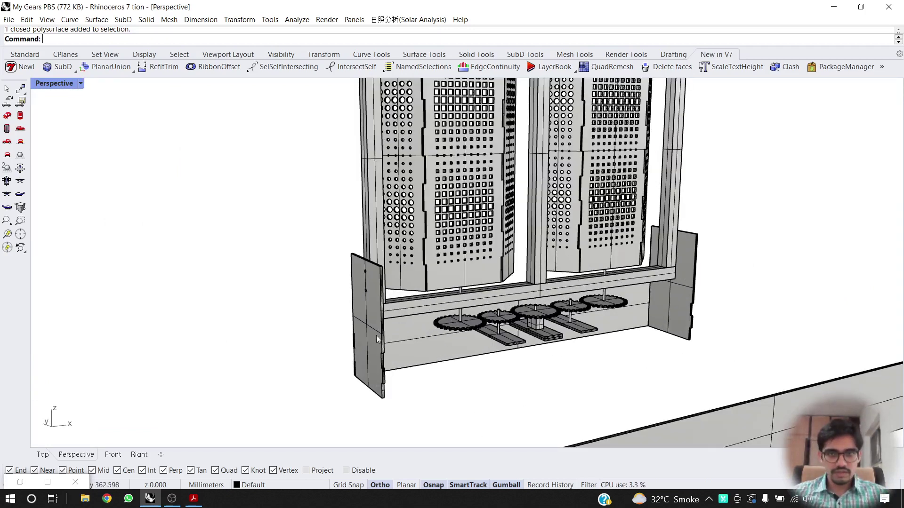
pyautogui.scroll(-5, 756, 407)
# Move the detached front base plate closer to the frame.
pyautogui.moveTo(652, 354); pyautogui.dragTo(607, 339)
pyautogui.moveTo(592, 336); pyautogui.dragTo(601, 349, button='right')
pyautogui.click(539, 369)
pyautogui.moveTo(544, 328); pyautogui.dragTo(529, 322, button='right')
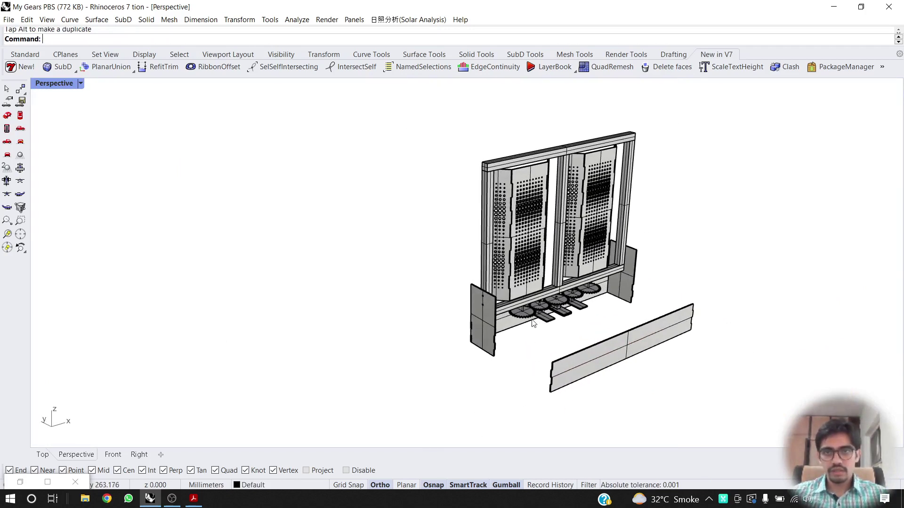
# Move the side plate with the two small holes outward along X, away from the frame and the back plate.
pyautogui.scroll(2, 523, 321)
pyautogui.click(476, 323)
pyautogui.click(518, 352)
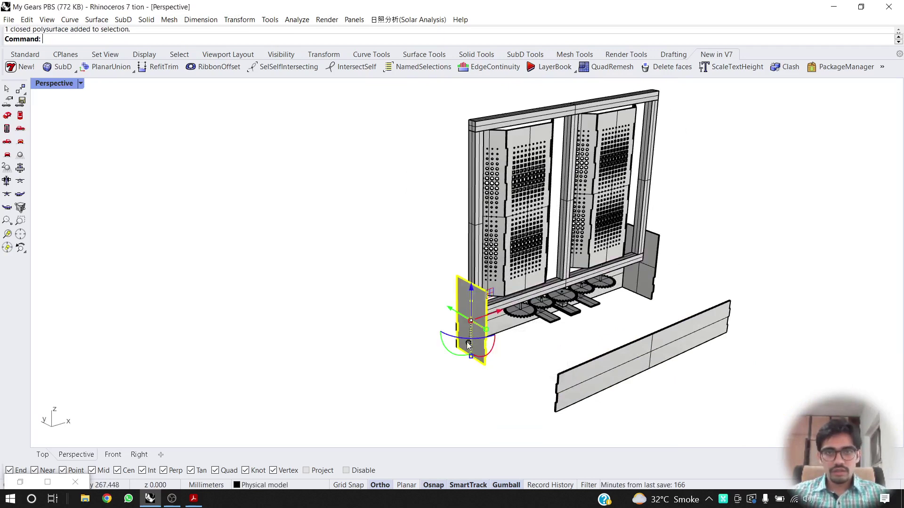
pyautogui.moveTo(493, 311); pyautogui.dragTo(447, 327)
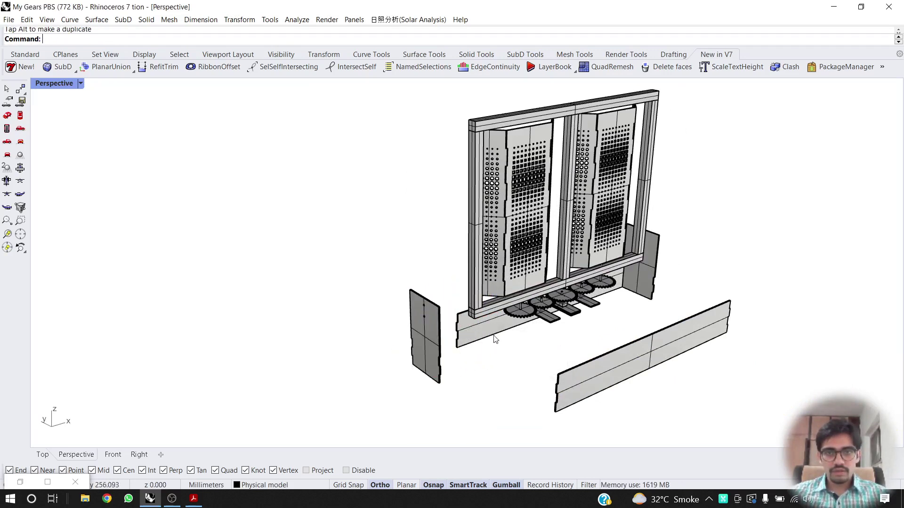
pyautogui.click(489, 331)
pyautogui.click(517, 358)
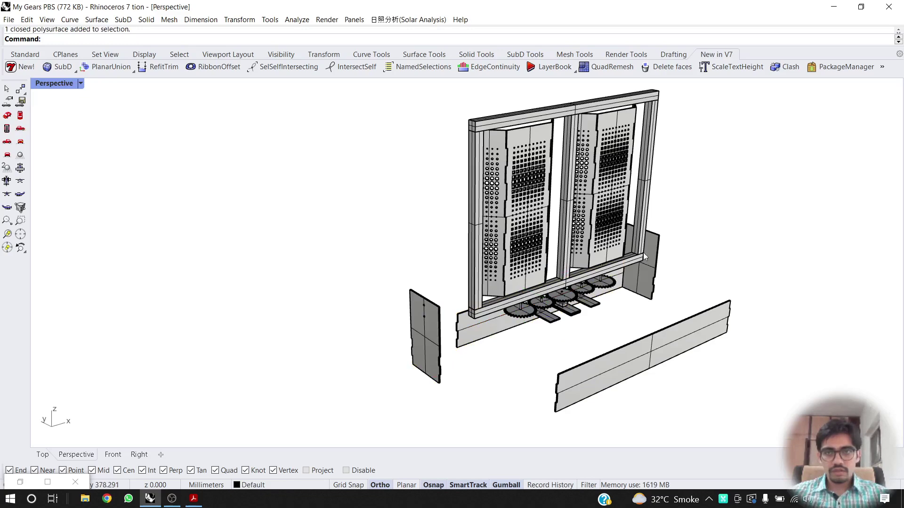
pyautogui.moveTo(641, 257); pyautogui.dragTo(597, 323, button='right')
pyautogui.scroll(5, 572, 295)
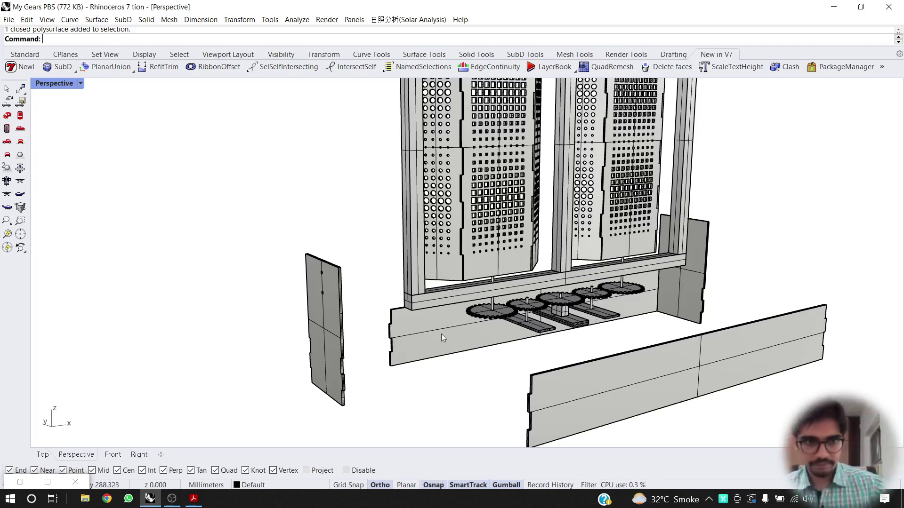
# Restore the Grasshopper window with the PBS physical model script, dock it beside the Rhino viewport and find free canvas below the existing groups.
pyautogui.click(18, 484)
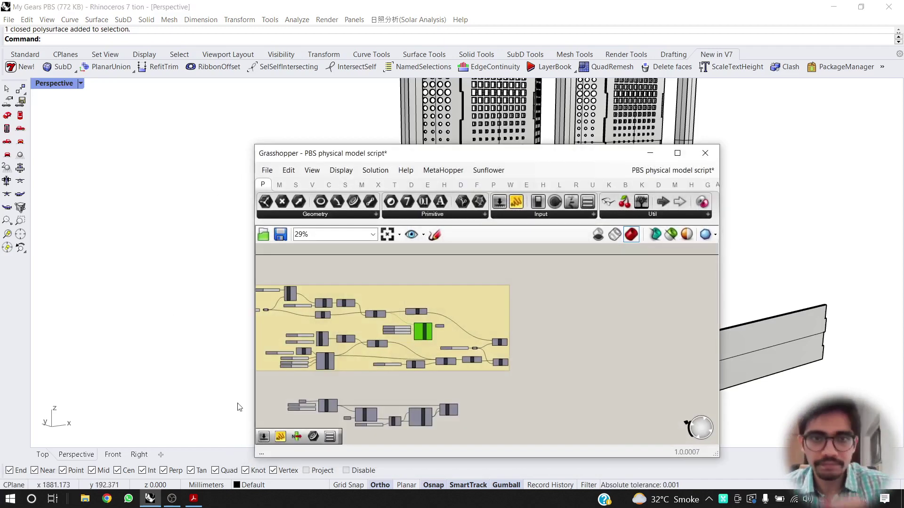
pyautogui.scroll(-3, 615, 308)
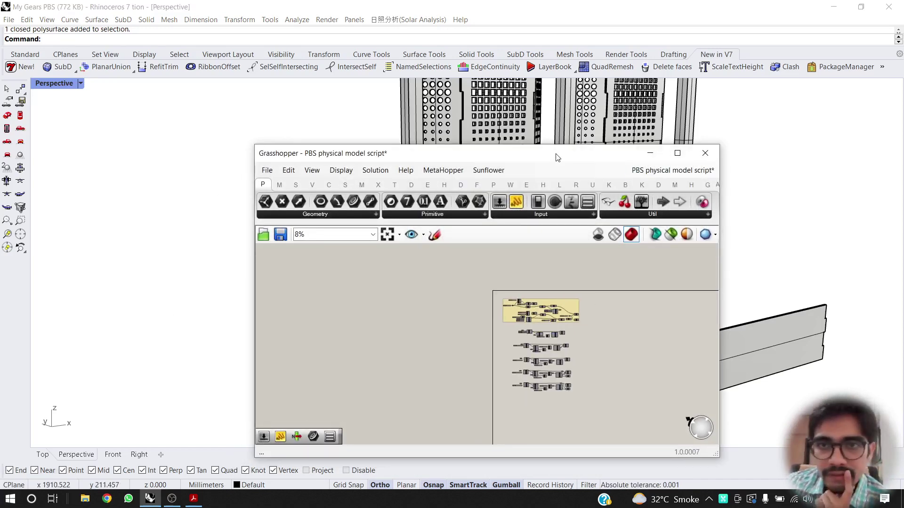
pyautogui.moveTo(557, 155); pyautogui.dragTo(903, 191)
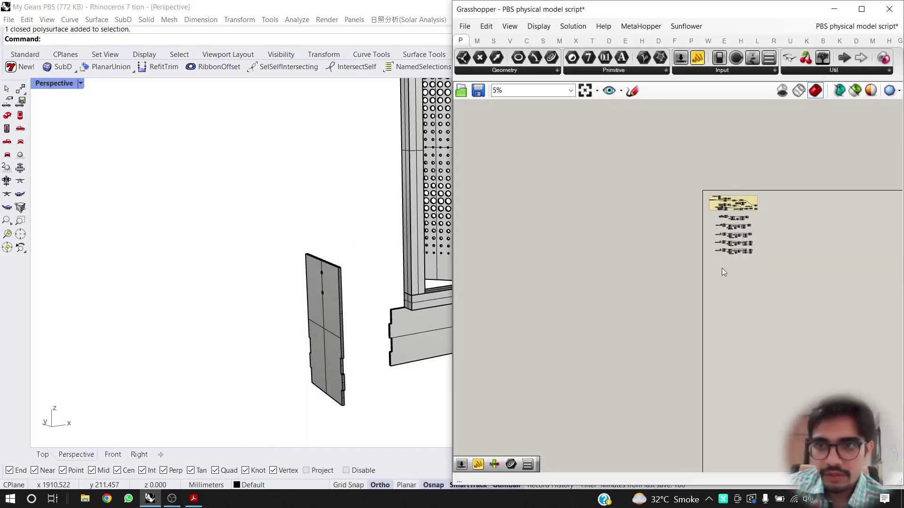
pyautogui.scroll(5, 752, 279)
# Add two Geometry parameters and one Point parameter to the empty canvas area below the script.
pyautogui.doubleClick(574, 230)
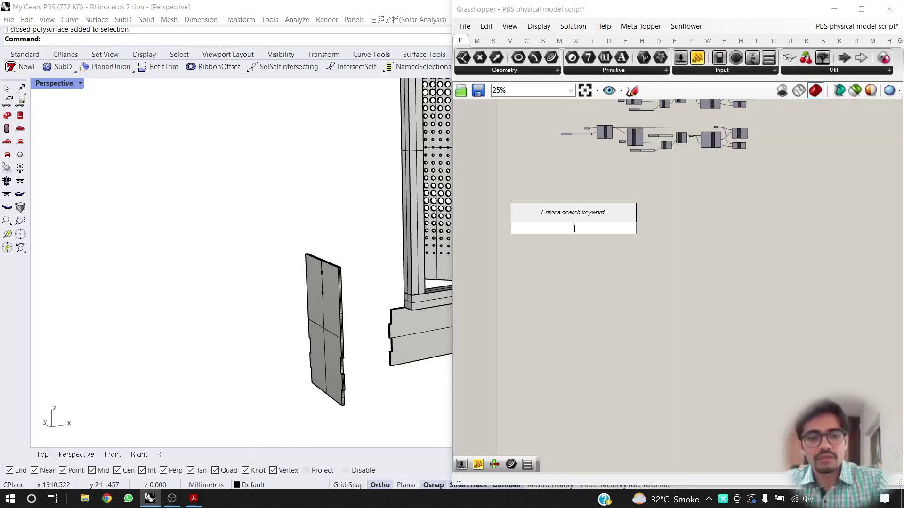
pyautogui.write('GEO')
pyautogui.press('Return')
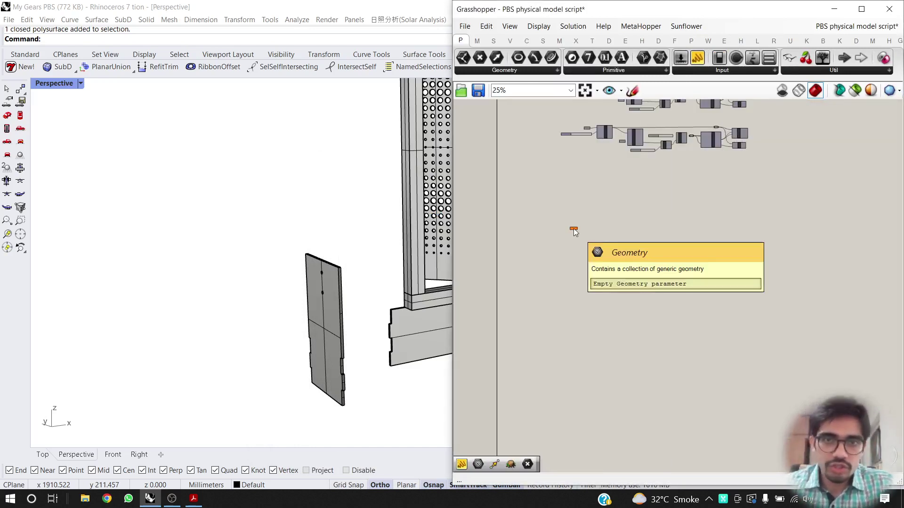
pyautogui.scroll(8, 544, 218)
pyautogui.keyDown('alt'); pyautogui.moveTo(581, 250); pyautogui.dragTo(576, 302); pyautogui.keyUp('alt')
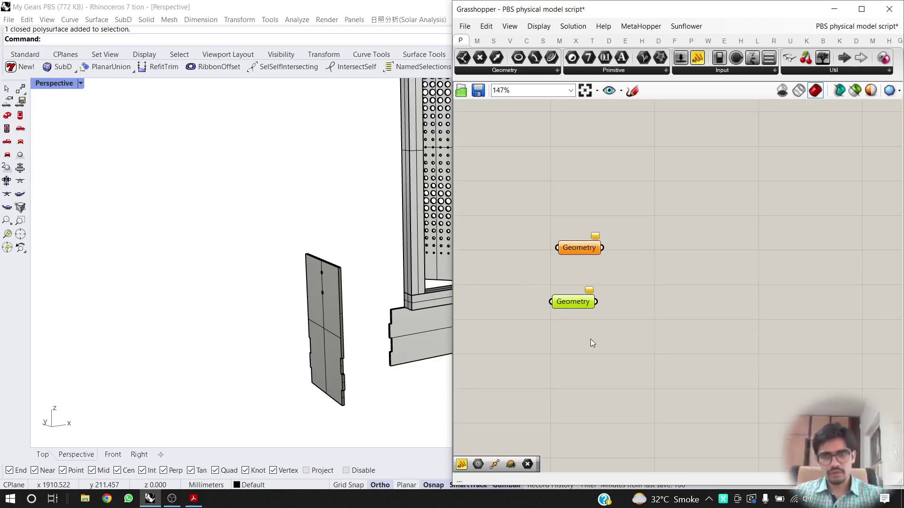
pyautogui.doubleClick(568, 291)
pyautogui.write('POINT')
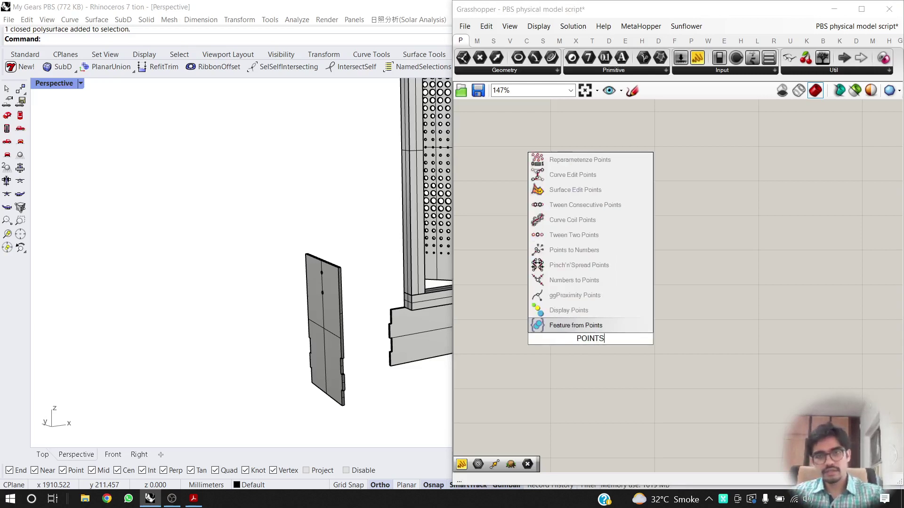
pyautogui.click(581, 326)
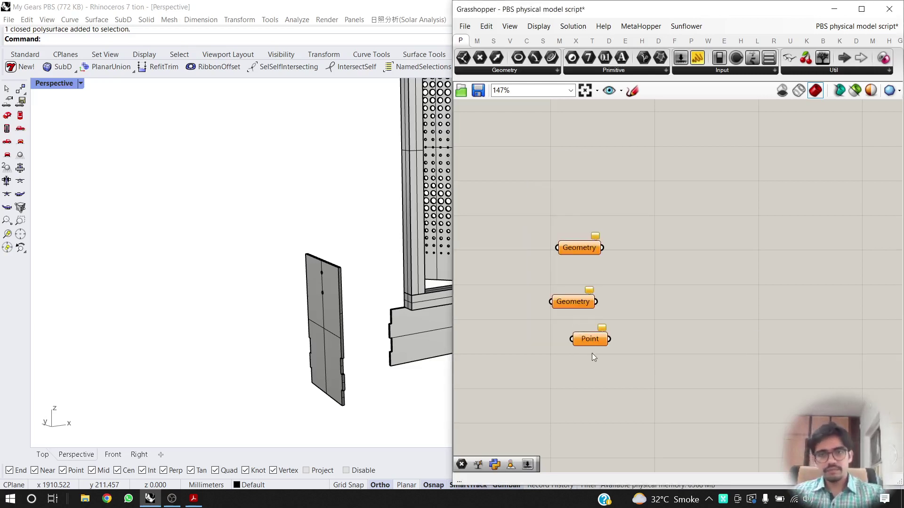
# Duplicate the Point parameter and arrange the components as two pairs, each with a Geometry above a Point.
pyautogui.moveTo(576, 251); pyautogui.dragTo(611, 148)
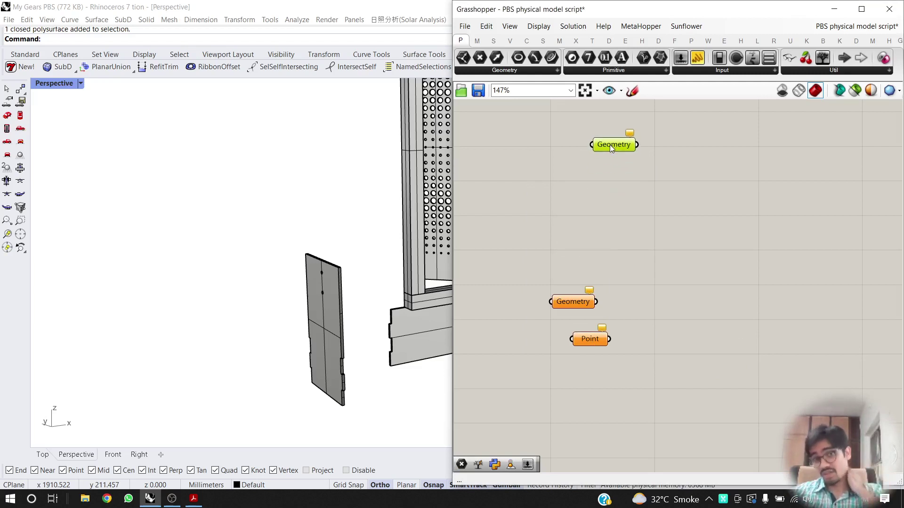
pyautogui.moveTo(591, 342); pyautogui.dragTo(613, 174)
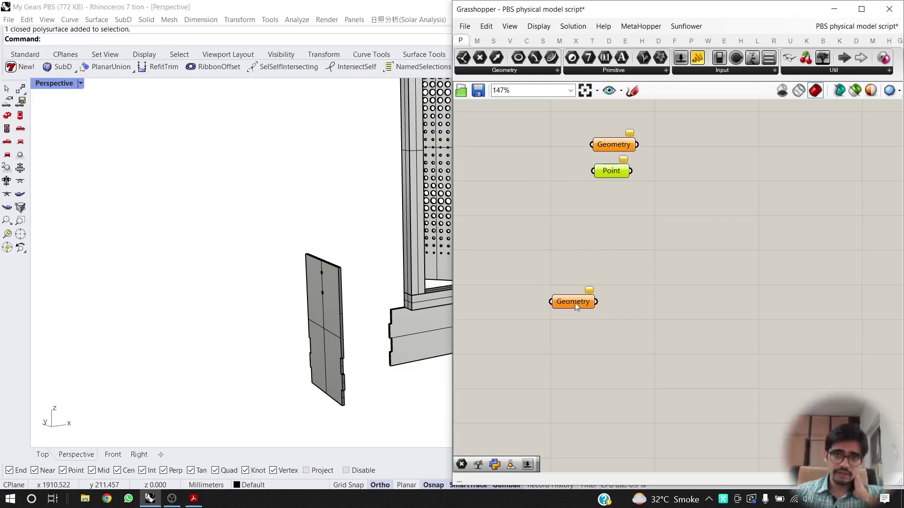
pyautogui.moveTo(577, 304); pyautogui.dragTo(624, 225)
pyautogui.keyDown('alt'); pyautogui.moveTo(610, 173); pyautogui.dragTo(626, 245); pyautogui.keyUp('alt')
pyautogui.click(685, 206)
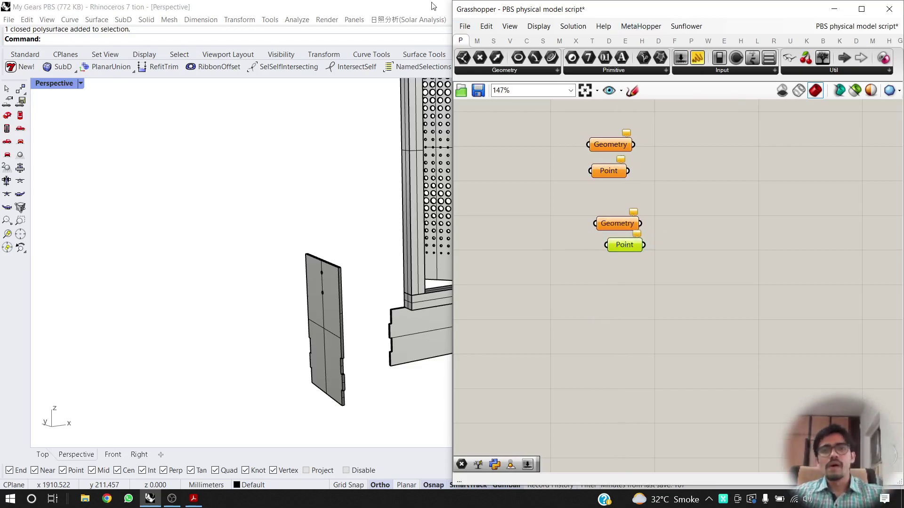
# Tile Rhino side by side with Grasshopper, minimise the PDF window, and frame the gears and base plates in the Perspective viewport.
pyautogui.moveTo(430, 3); pyautogui.dragTo(0, 216)
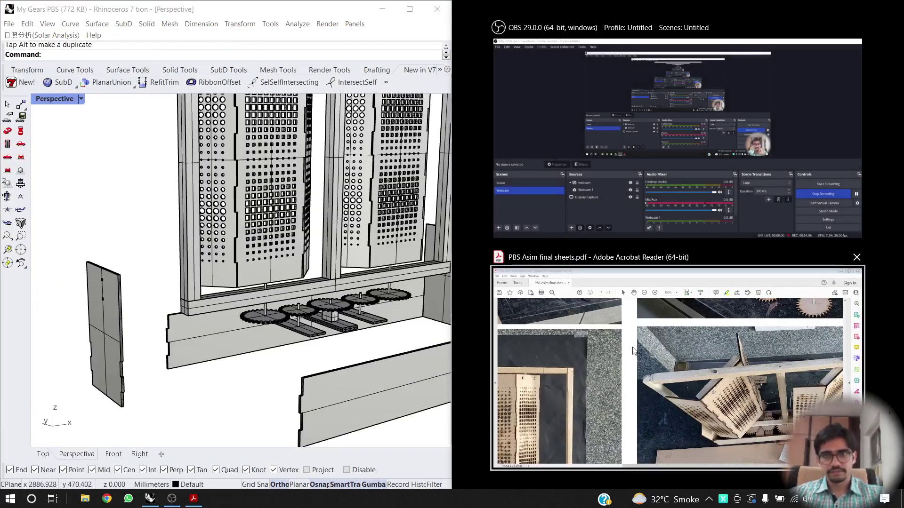
pyautogui.click(633, 350)
pyautogui.scroll(3, 630, 258)
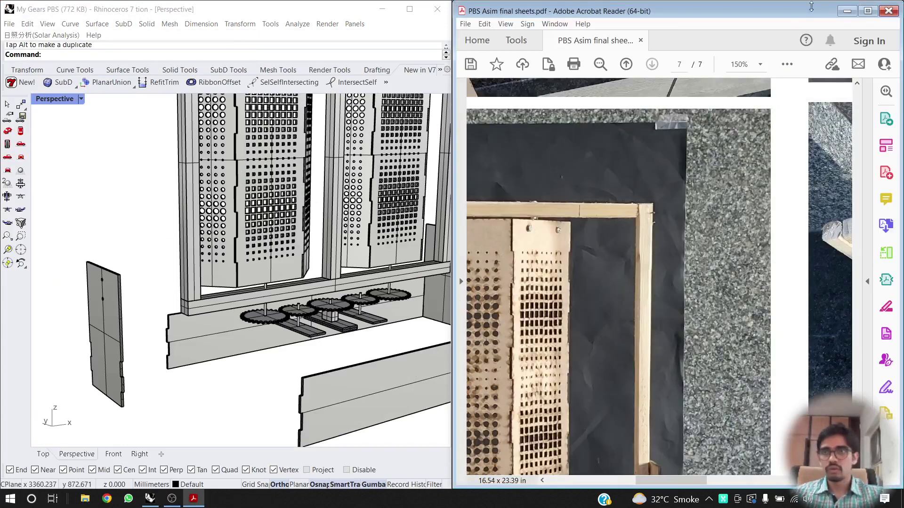
pyautogui.click(847, 11)
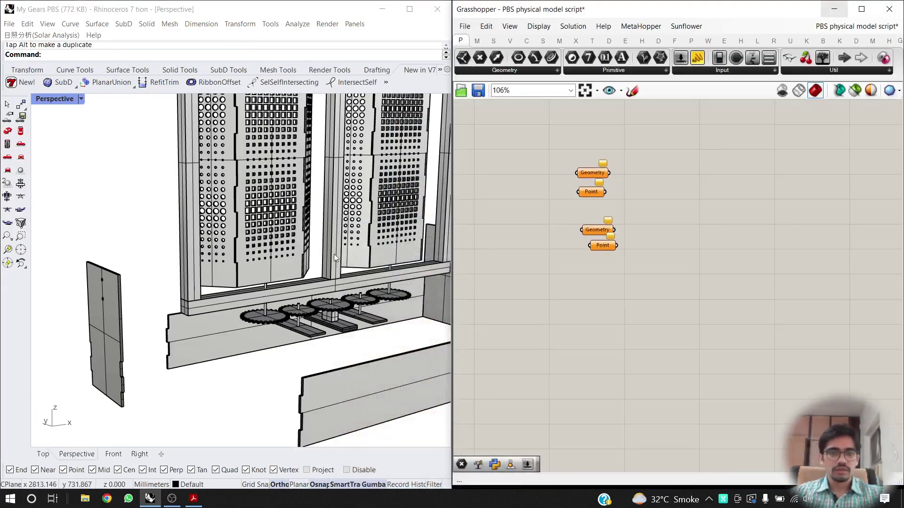
pyautogui.scroll(-8, 333, 255)
pyautogui.scroll(6, 298, 272)
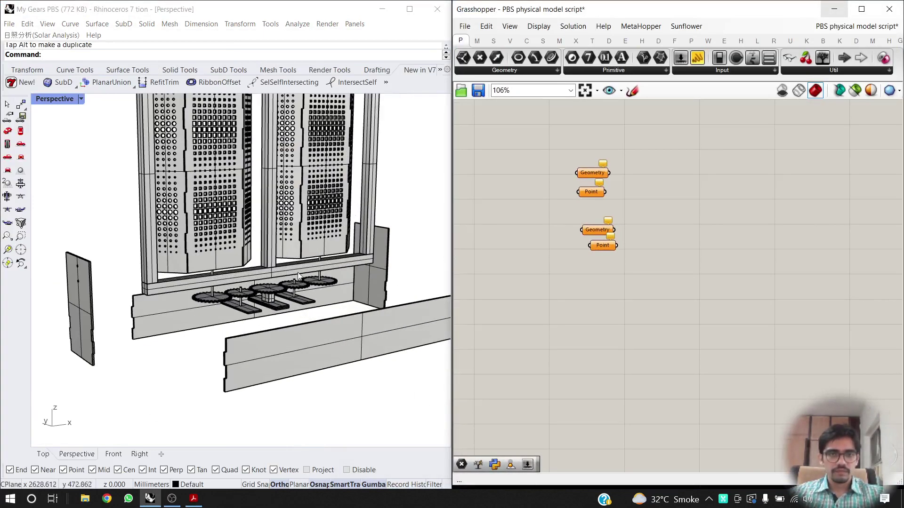
# Duplicate the Geometry parameter into a column of five Geometry parameters below the two Geometry and Point pairs.
pyautogui.click(597, 230)
pyautogui.keyDown('alt'); pyautogui.moveTo(592, 227); pyautogui.dragTo(586, 335); pyautogui.keyUp('alt')
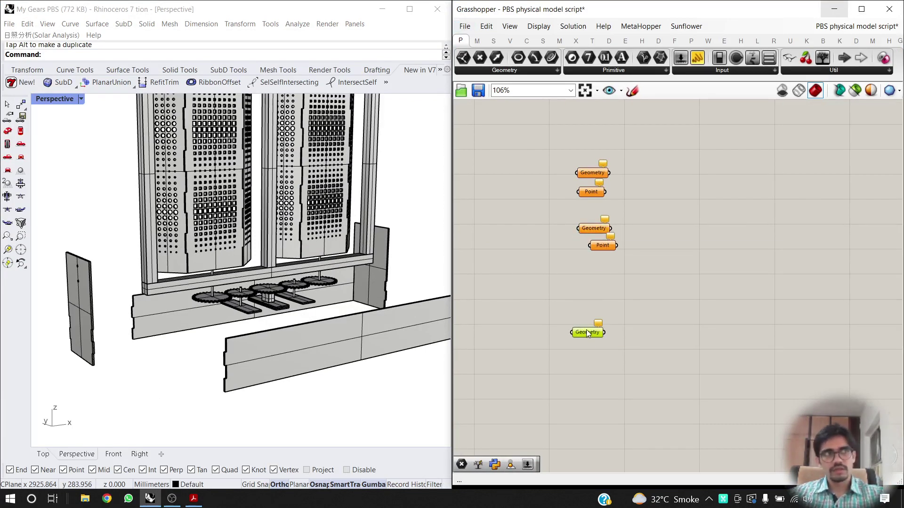
pyautogui.keyDown('alt'); pyautogui.moveTo(584, 332); pyautogui.dragTo(586, 360); pyautogui.keyUp('alt')
pyautogui.keyDown('alt'); pyautogui.moveTo(586, 360); pyautogui.dragTo(585, 389); pyautogui.keyUp('alt')
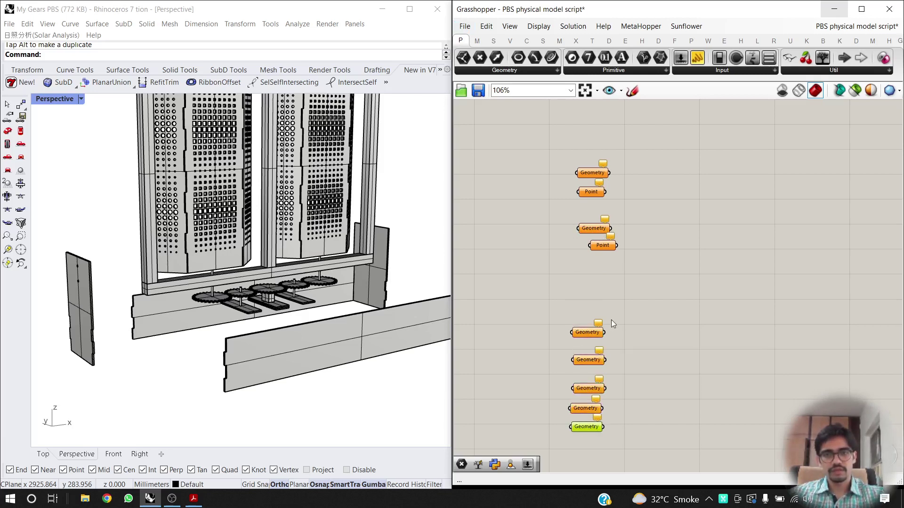
pyautogui.click(616, 391)
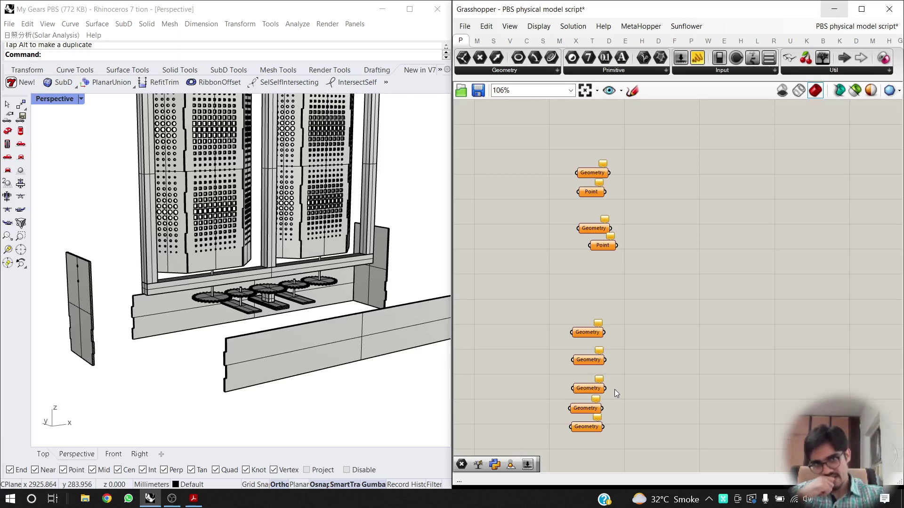
pyautogui.moveTo(189, 250); pyautogui.dragTo(225, 264, button='right')
pyautogui.scroll(3, 273, 270)
pyautogui.scroll(-4, 259, 273)
pyautogui.click(225, 264)
pyautogui.scroll(6, 231, 369)
pyautogui.keyDown('shift'); pyautogui.click(233, 373); pyautogui.keyUp('shift')
pyautogui.scroll(-6, 240, 330)
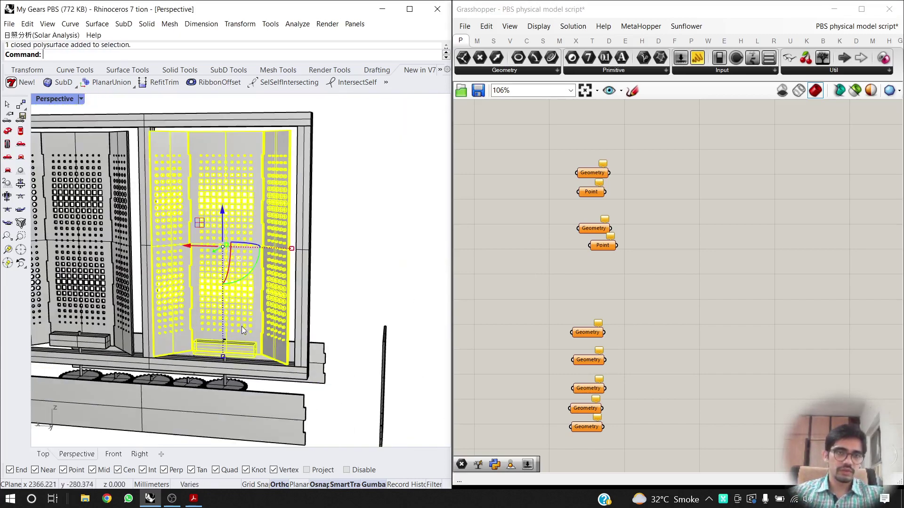
pyautogui.scroll(8, 224, 383)
pyautogui.click(225, 383)
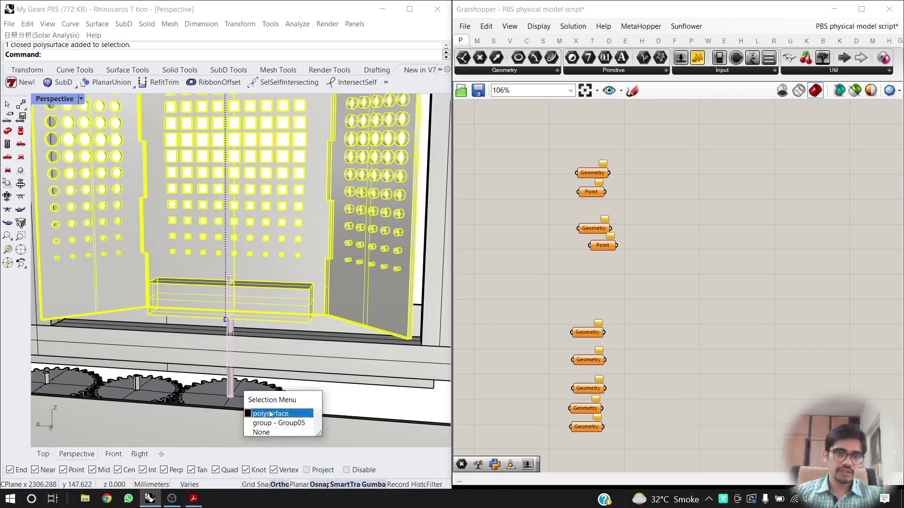
pyautogui.click(275, 417)
pyautogui.moveTo(264, 394); pyautogui.dragTo(249, 400, button='right')
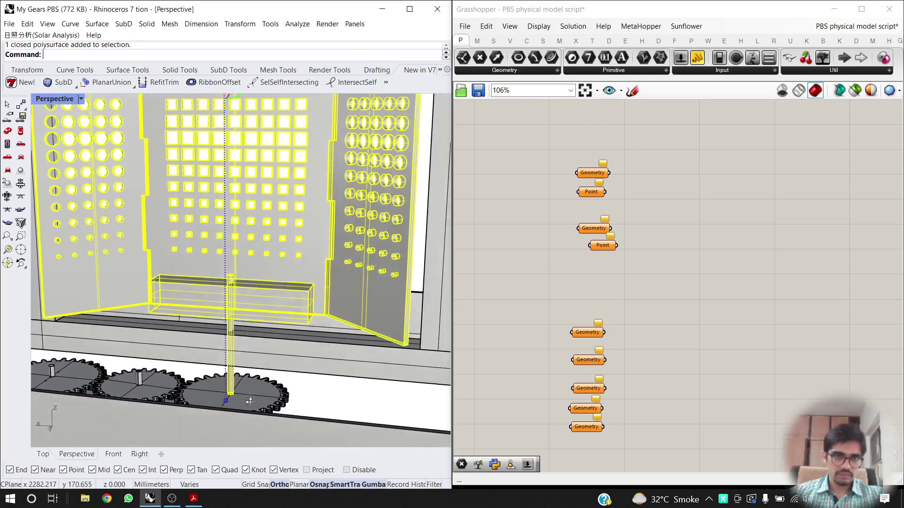
pyautogui.keyDown('shift'); pyautogui.click(250, 394); pyautogui.keyUp('shift')
pyautogui.click(257, 395)
pyautogui.click(312, 379)
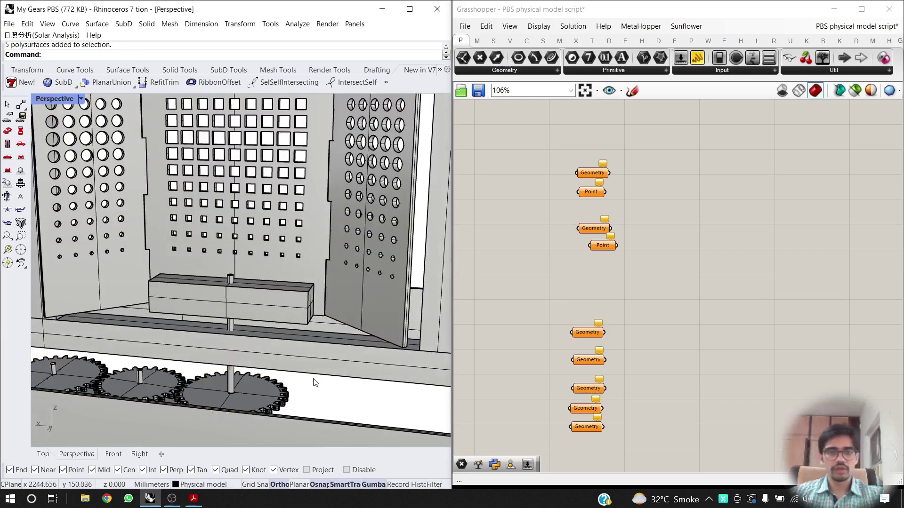
# Ungroup the row of gears beneath the frame.
pyautogui.click(254, 392)
pyautogui.write('Ungroup')
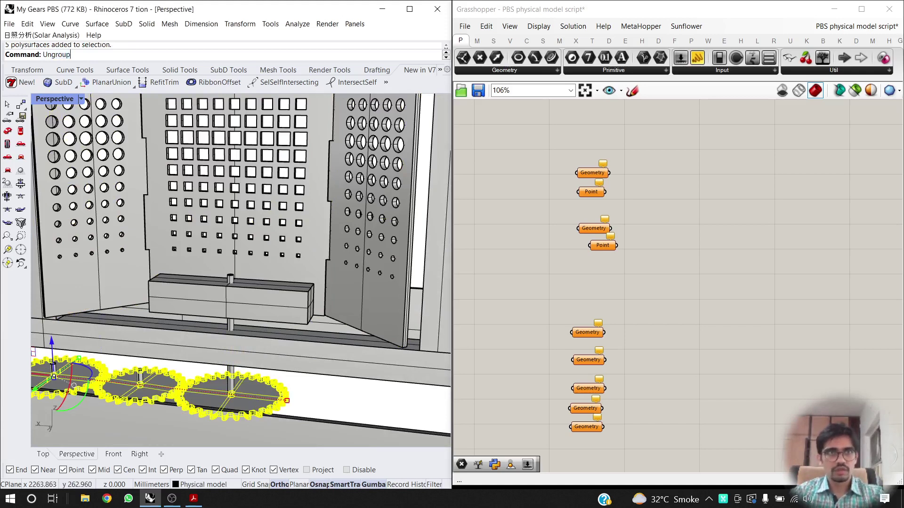
pyautogui.press('Return')
pyautogui.click(327, 403)
# Select the frame assembly with its panels, gears and base plates and place a duplicate of it to one side.
pyautogui.scroll(-5, 216, 263)
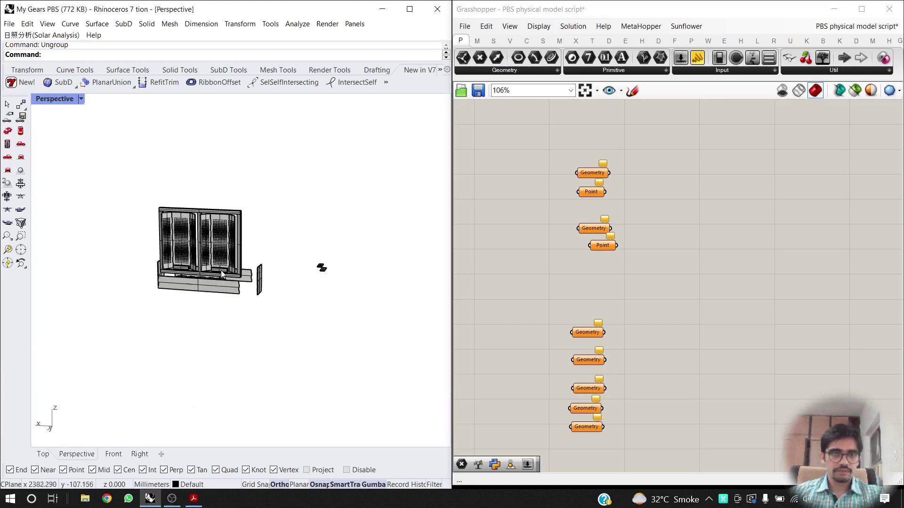
pyautogui.moveTo(286, 179); pyautogui.dragTo(163, 333)
pyautogui.moveTo(203, 355); pyautogui.dragTo(105, 302, button='right')
pyautogui.moveTo(176, 254); pyautogui.dragTo(436, 302)
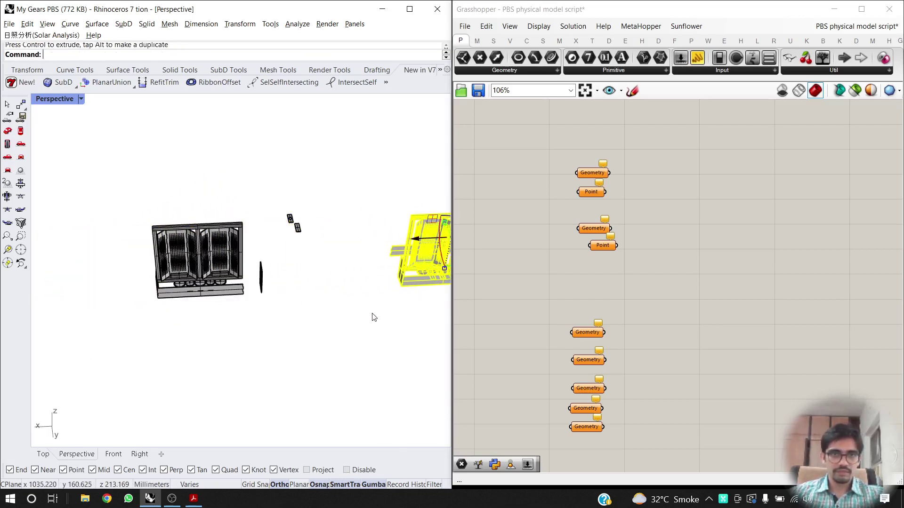
pyautogui.moveTo(343, 319); pyautogui.dragTo(160, 272, button='right')
# Save both the Rhino model and the Grasshopper definition.
pyautogui.hotkey('ctrl', 's')
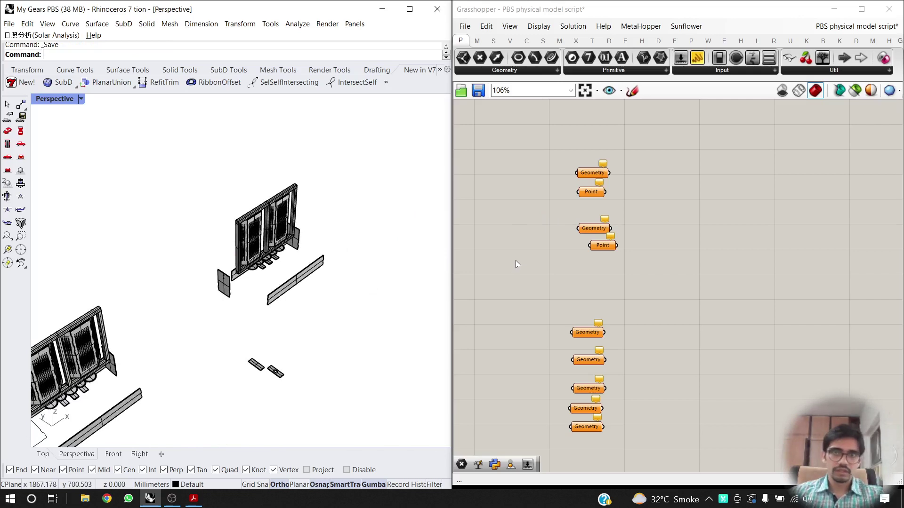
pyautogui.click(538, 244)
pyautogui.hotkey('ctrl', 's')
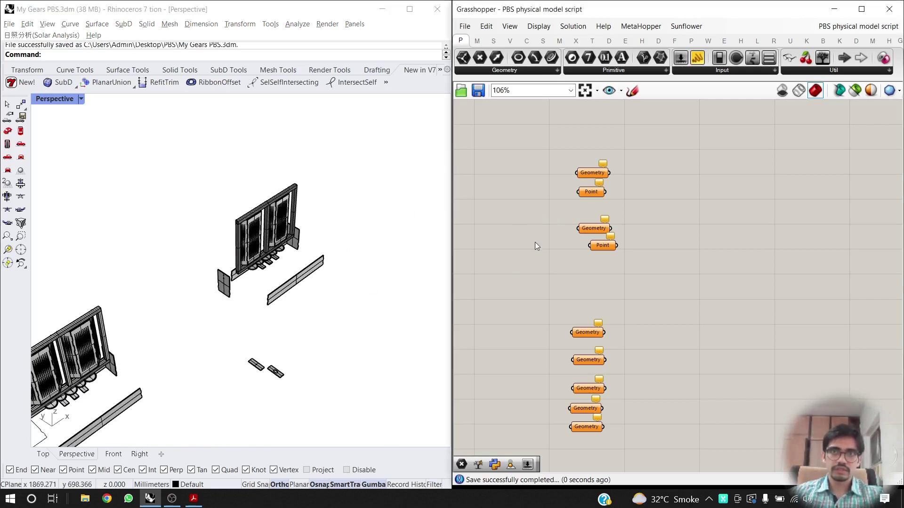
# Assign the middle gear of the original assembly to the uppermost of the five new Geometry parameters.
pyautogui.scroll(7, 263, 230)
pyautogui.moveTo(262, 230); pyautogui.dragTo(238, 289, button='right')
pyautogui.scroll(5, 239, 292)
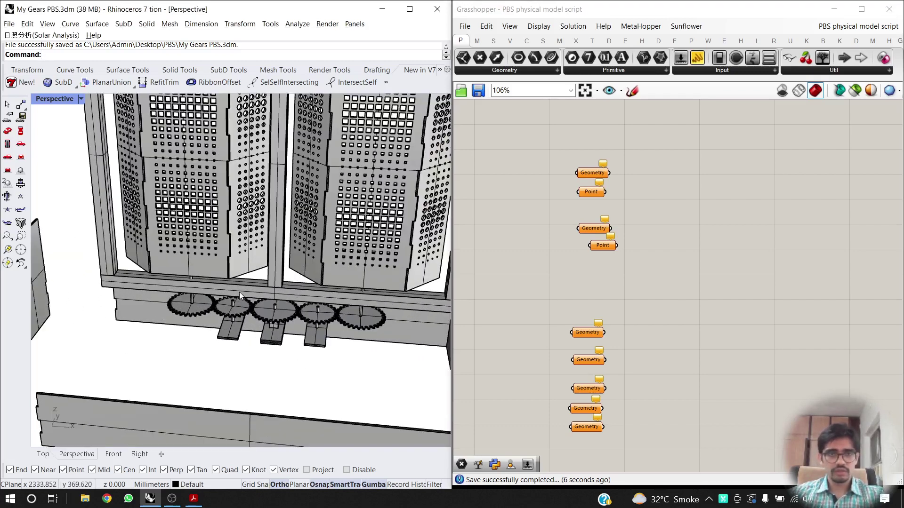
pyautogui.scroll(-5, 232, 313)
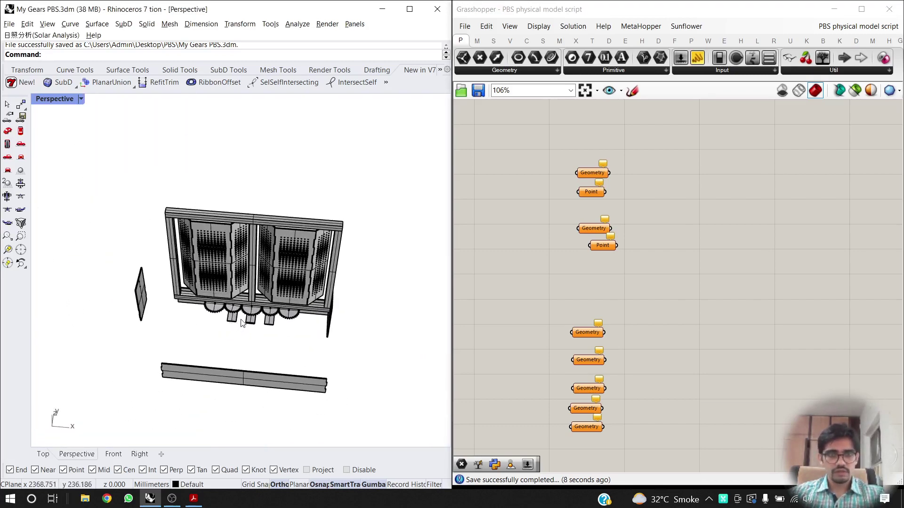
pyautogui.moveTo(243, 305); pyautogui.dragTo(289, 145, button='right')
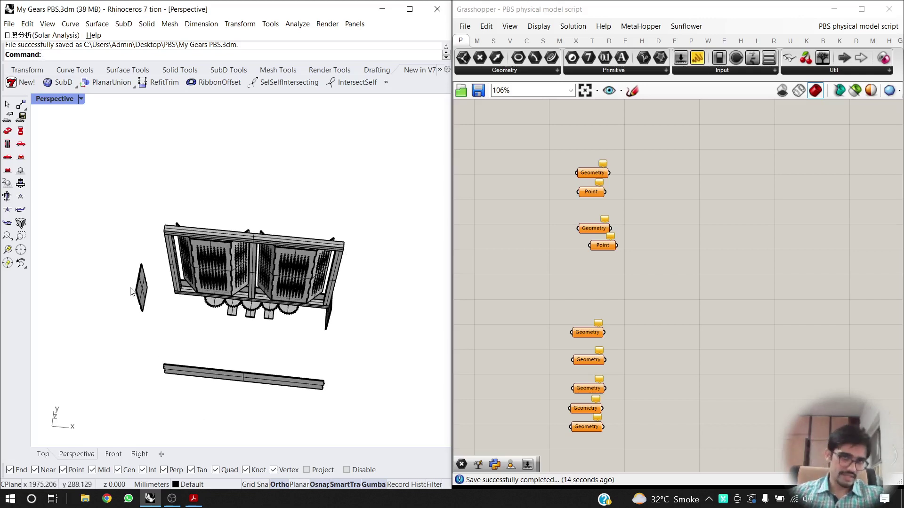
pyautogui.scroll(3, 235, 325)
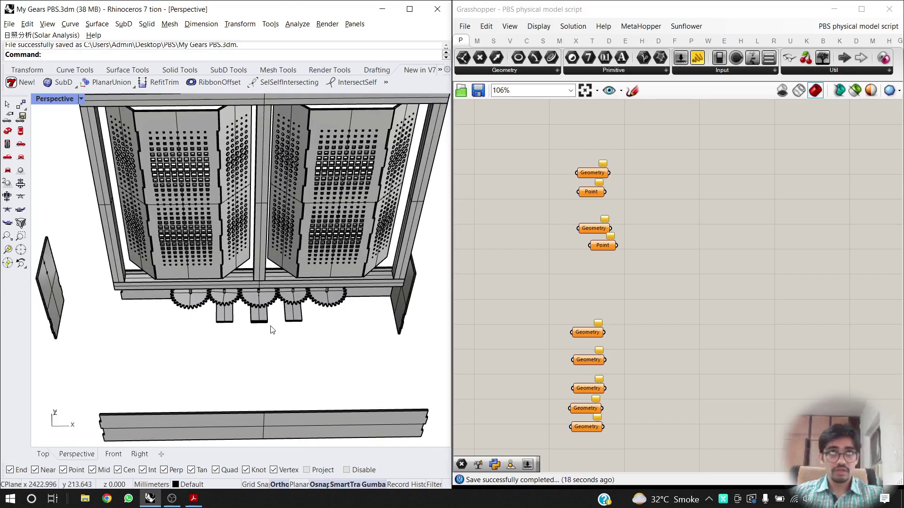
pyautogui.scroll(3, 272, 329)
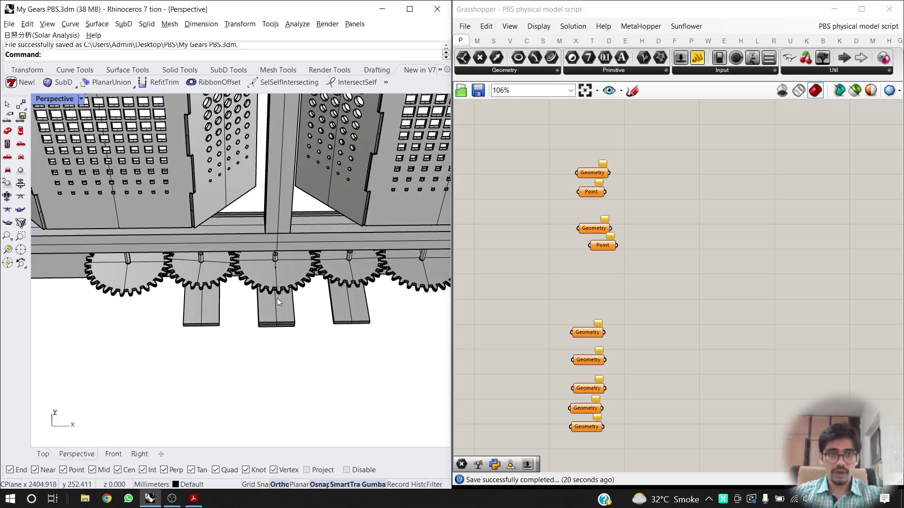
pyautogui.moveTo(277, 298); pyautogui.dragTo(296, 319, button='right')
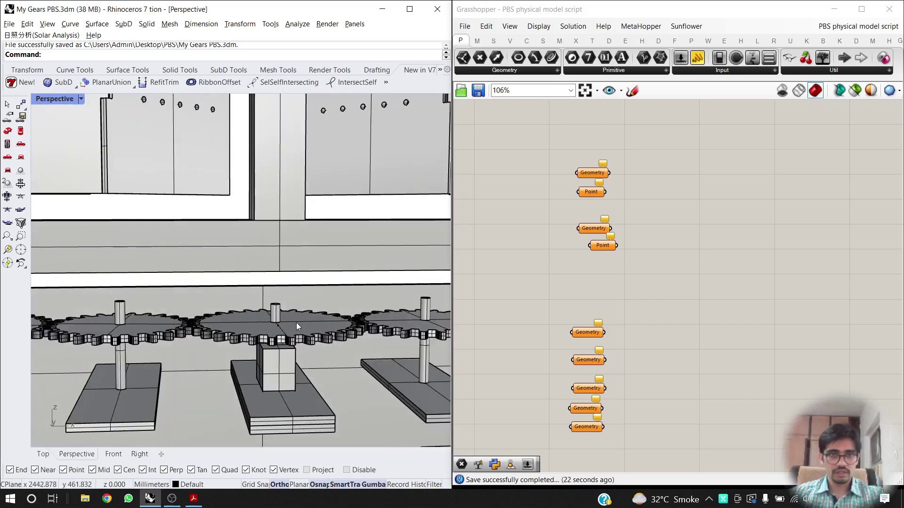
pyautogui.click(295, 323)
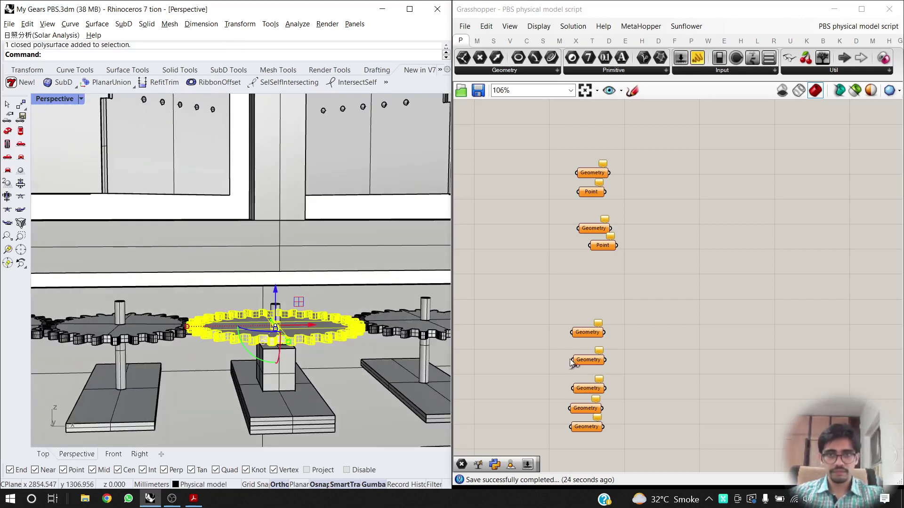
pyautogui.rightClick(586, 332)
pyautogui.click(510, 296)
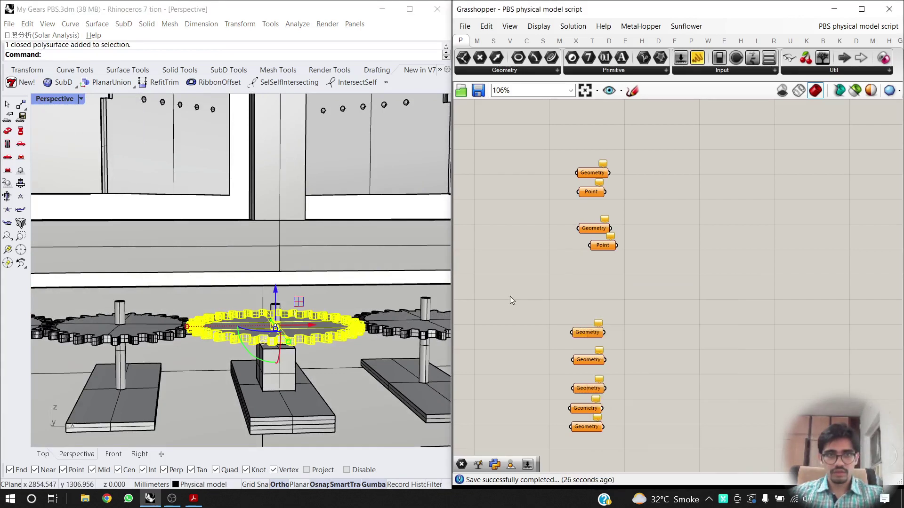
pyautogui.rightClick(573, 332)
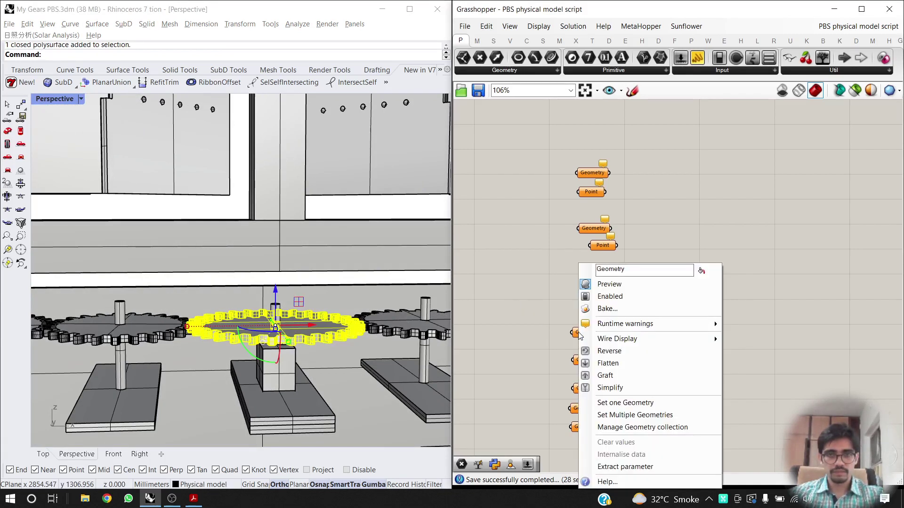
pyautogui.click(607, 405)
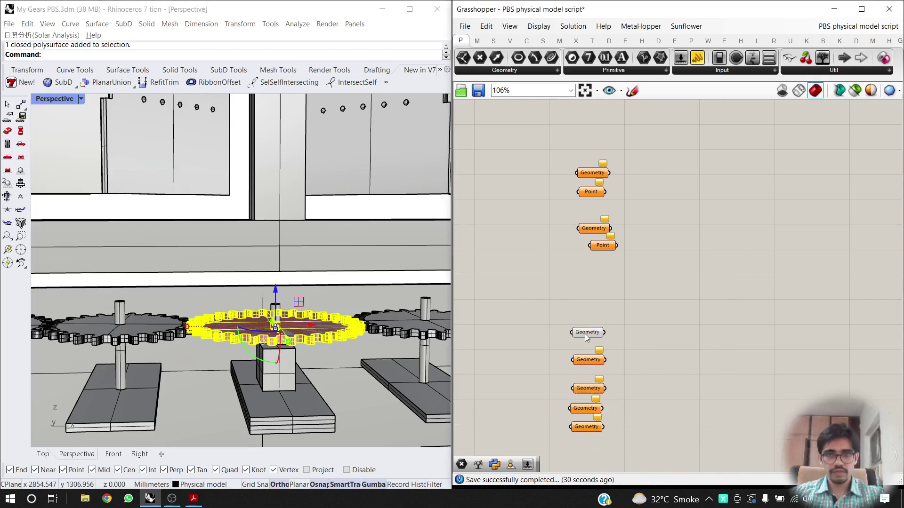
# Move the gear's Geometry parameter clear of the column and feed it into a new Area component.
pyautogui.moveTo(585, 335); pyautogui.dragTo(564, 311)
pyautogui.doubleClick(614, 312)
pyautogui.write('Area')
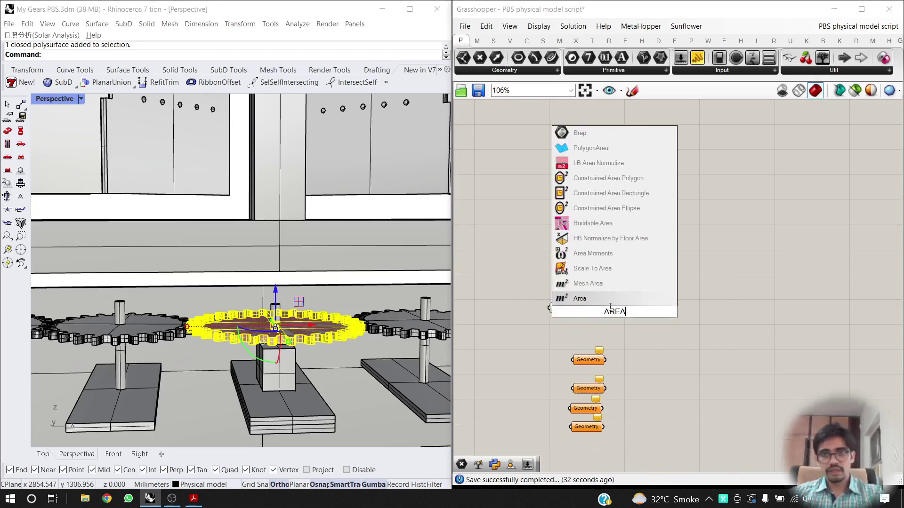
pyautogui.press('Return')
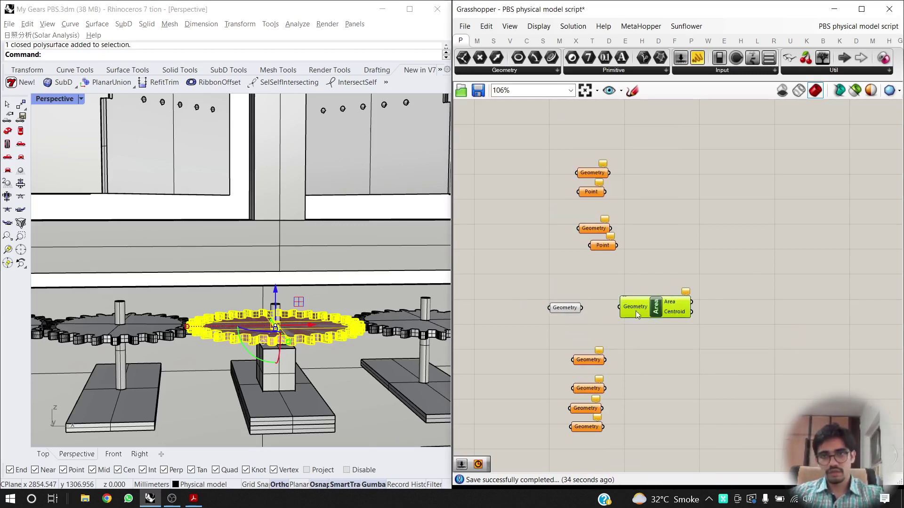
pyautogui.moveTo(583, 308); pyautogui.dragTo(619, 306)
# Add a Rotate component, connecting the Area centroid to its Plane input and the gear's Geometry parameter to its Geometry input.
pyautogui.click(716, 331)
pyautogui.doubleClick(716, 331)
pyautogui.write('ROTA')
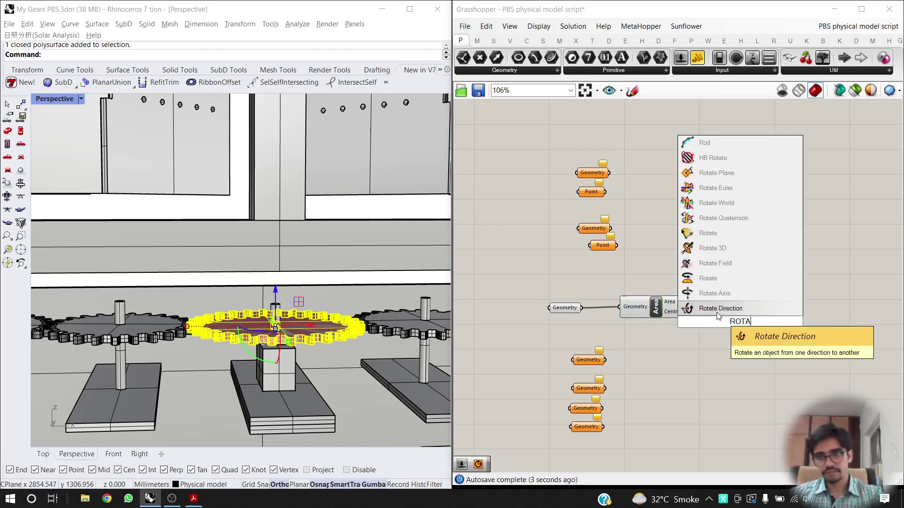
pyautogui.click(719, 282)
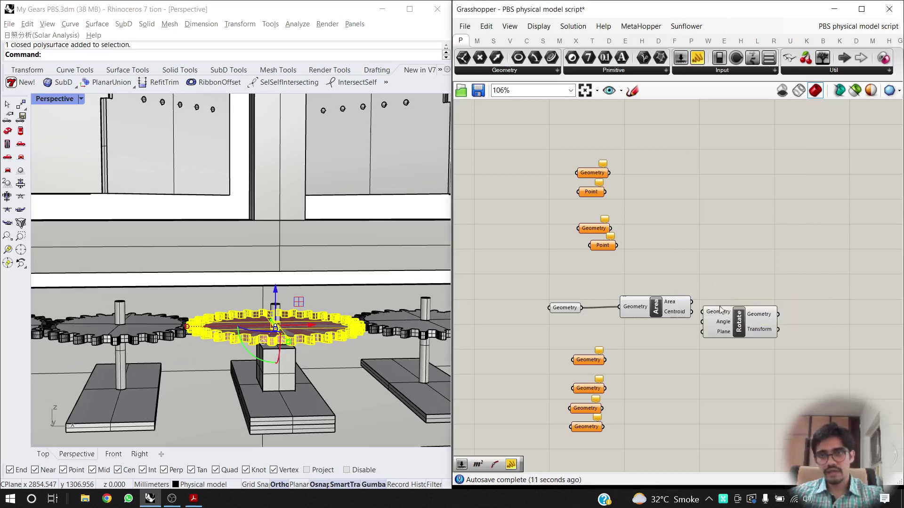
pyautogui.scroll(4, 767, 313)
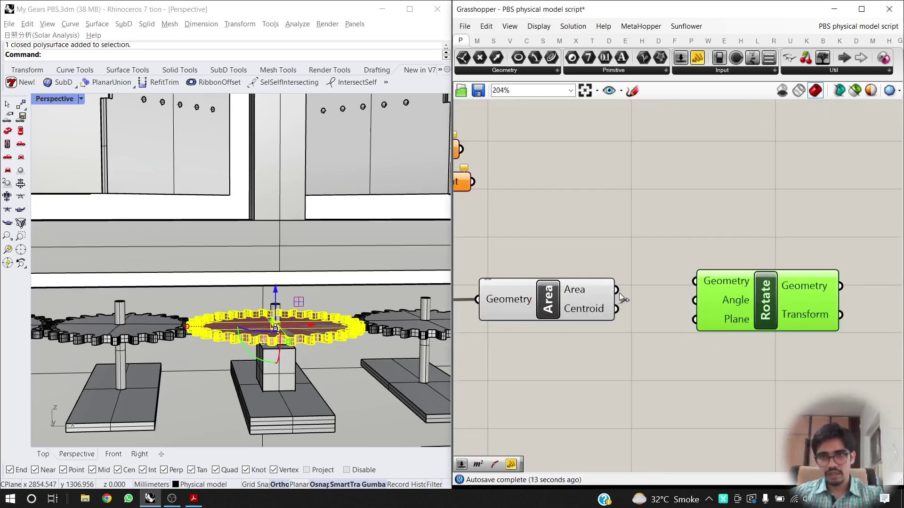
pyautogui.moveTo(616, 309); pyautogui.dragTo(695, 320)
pyautogui.moveTo(485, 301); pyautogui.dragTo(619, 290, button='right')
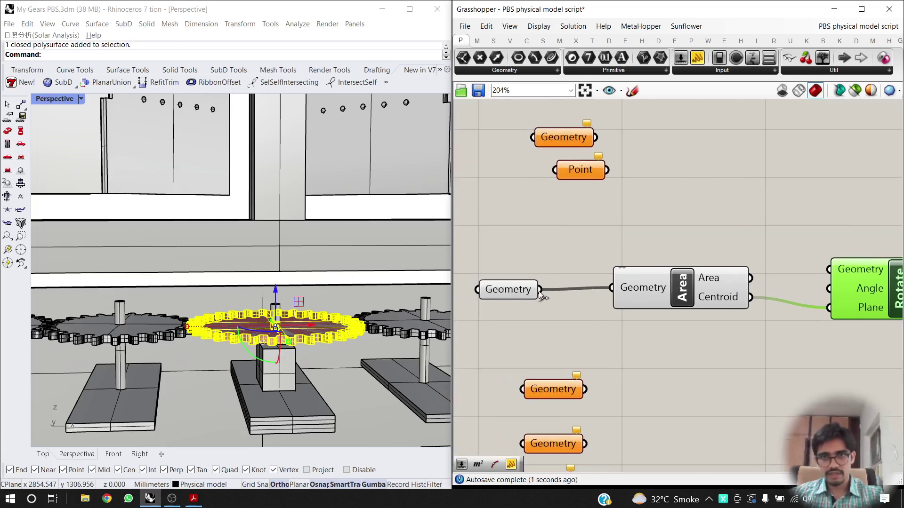
pyautogui.moveTo(540, 289); pyautogui.dragTo(829, 269)
pyautogui.moveTo(829, 270); pyautogui.dragTo(706, 297, button='right')
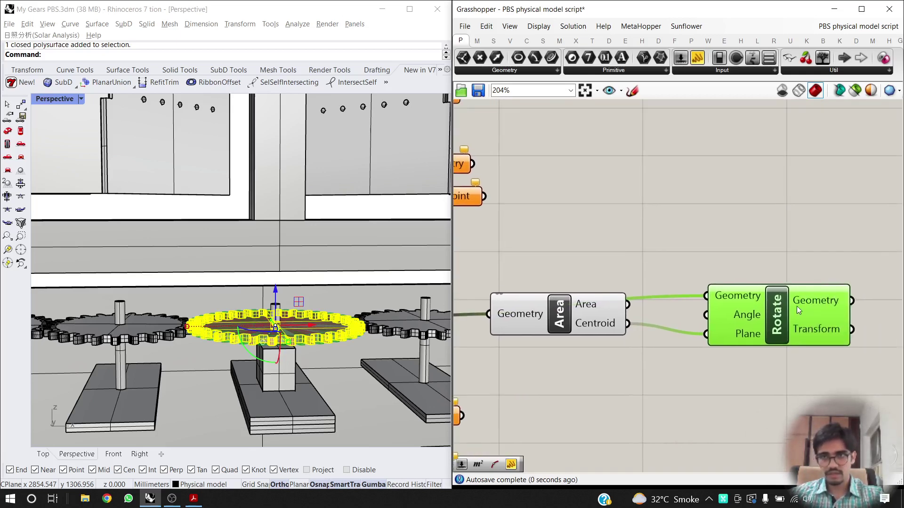
pyautogui.click(718, 241)
pyautogui.scroll(-3, 663, 298)
pyautogui.doubleClick(677, 297)
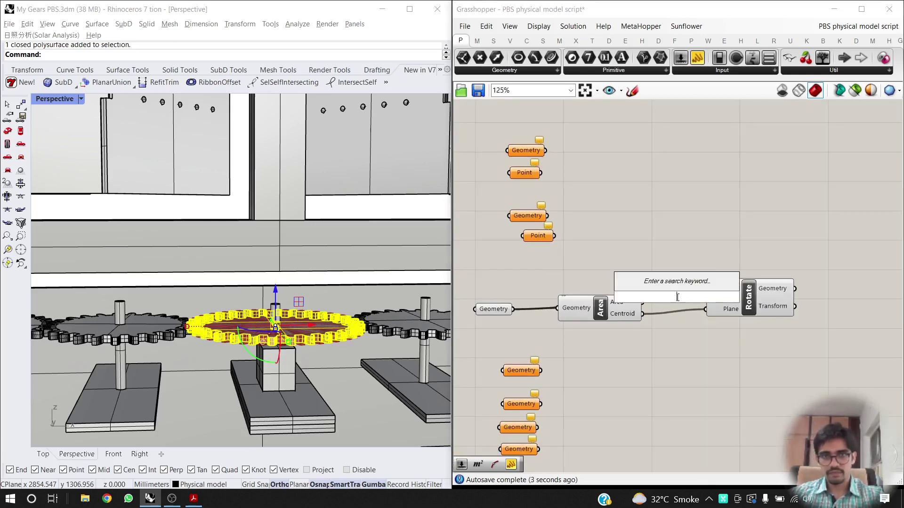
pyautogui.click(628, 175)
pyautogui.click(588, 317)
pyautogui.click(644, 239)
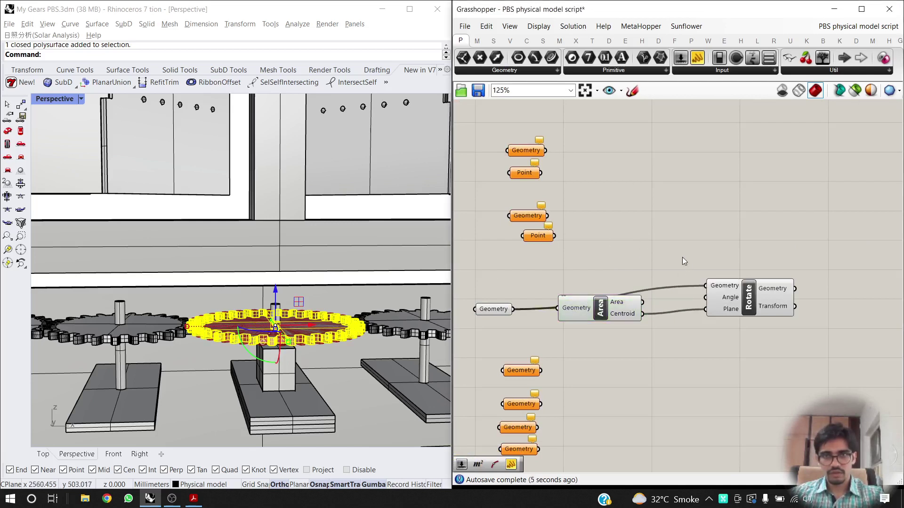
# Try a number slider range of 0 to 180 for the rotation angle.
pyautogui.doubleClick(663, 246)
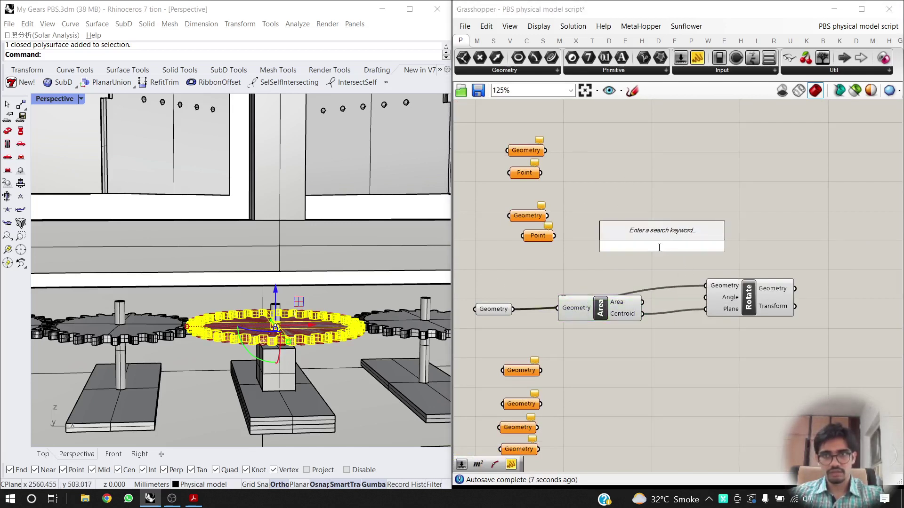
pyautogui.write('0')
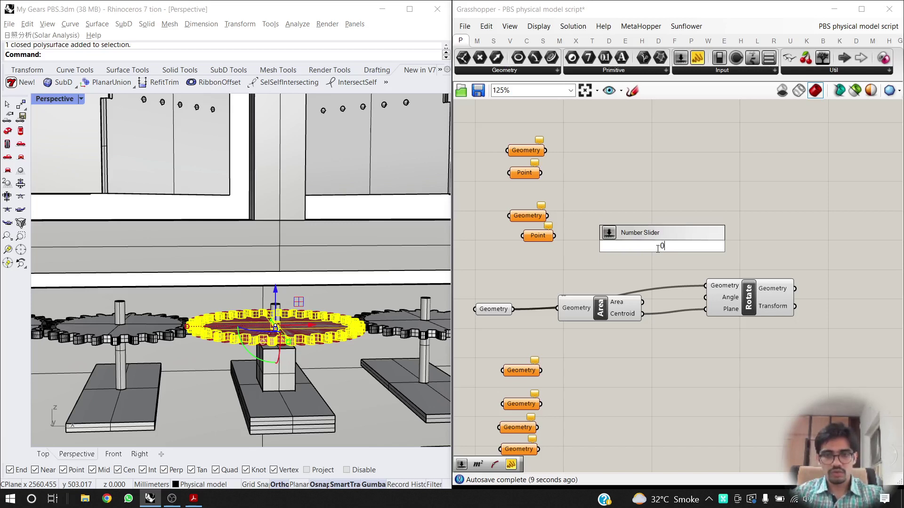
pyautogui.write('<180')
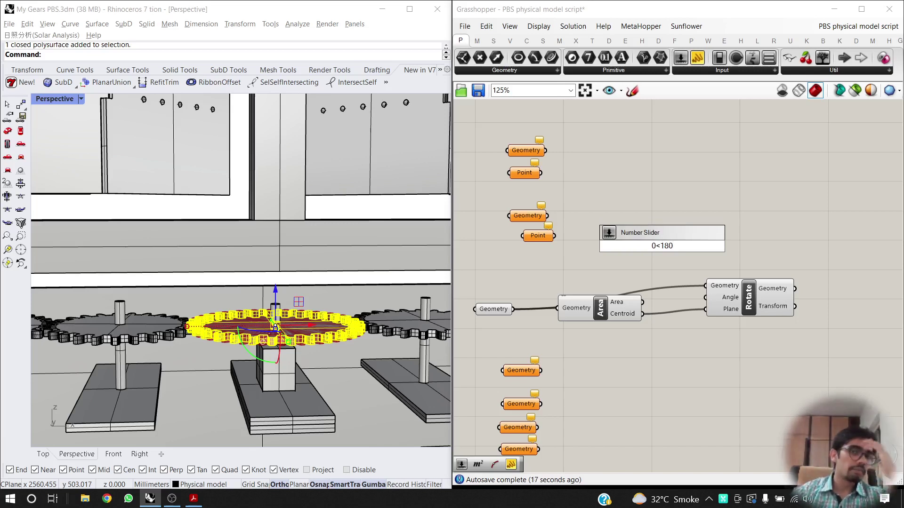
pyautogui.press('BackSpace')
pyautogui.press('BackSpace')
pyautogui.press('BackSpace')
pyautogui.press('BackSpace')
pyautogui.press('BackSpace')
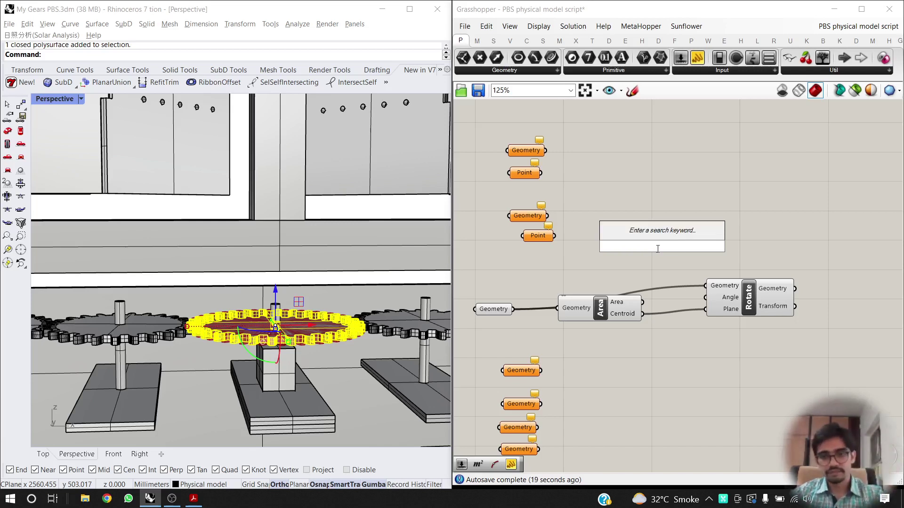
# Add a Number Slider ranging from -90 to 90 and connect it to the Rotate component's Angle input.
pyautogui.write('-')
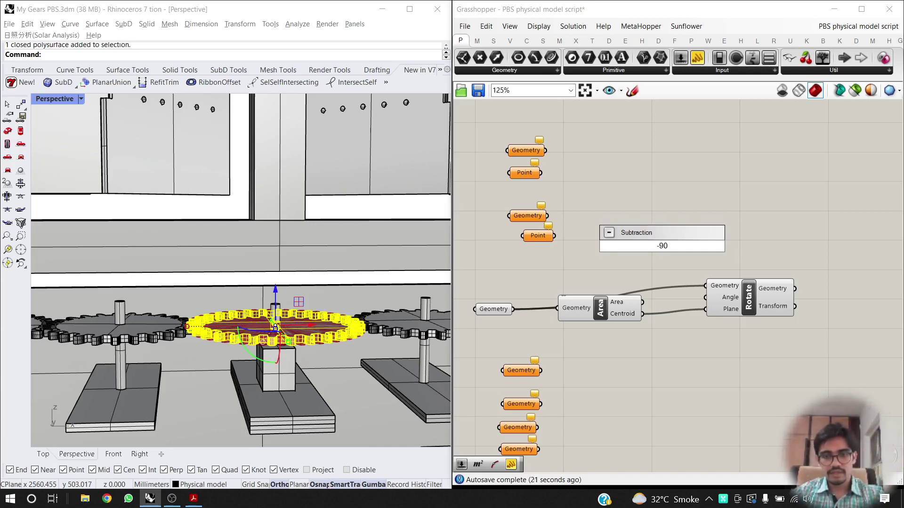
pyautogui.write('90')
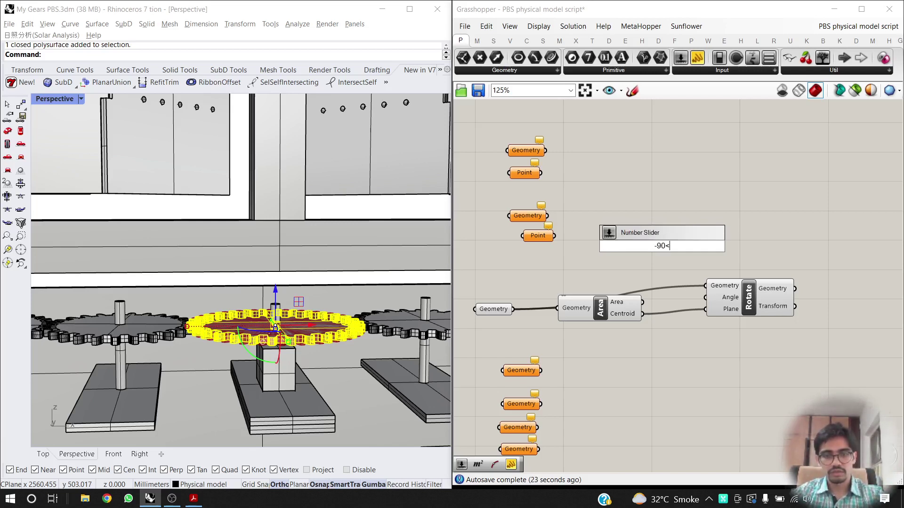
pyautogui.write('<90')
pyautogui.press('Return')
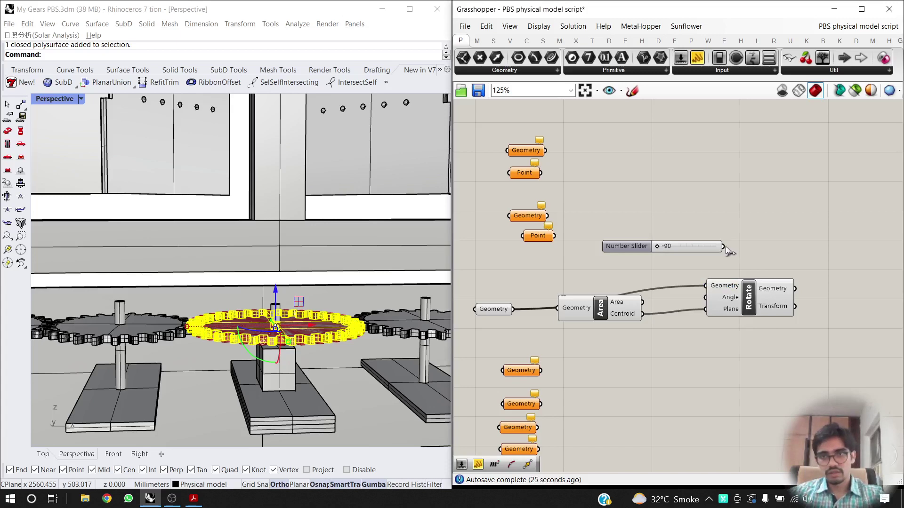
pyautogui.moveTo(724, 246); pyautogui.dragTo(705, 297)
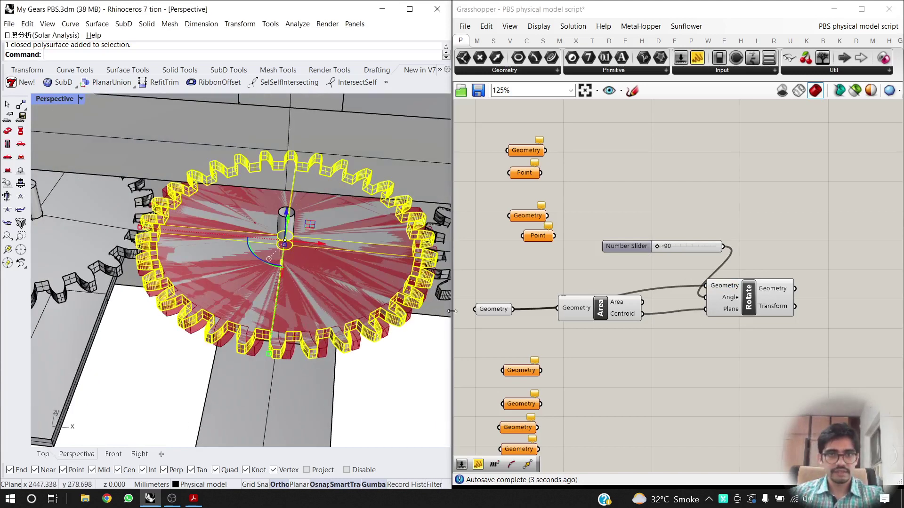
# Turn off the preview of the middle gear's Geometry parameter.
pyautogui.click(577, 309)
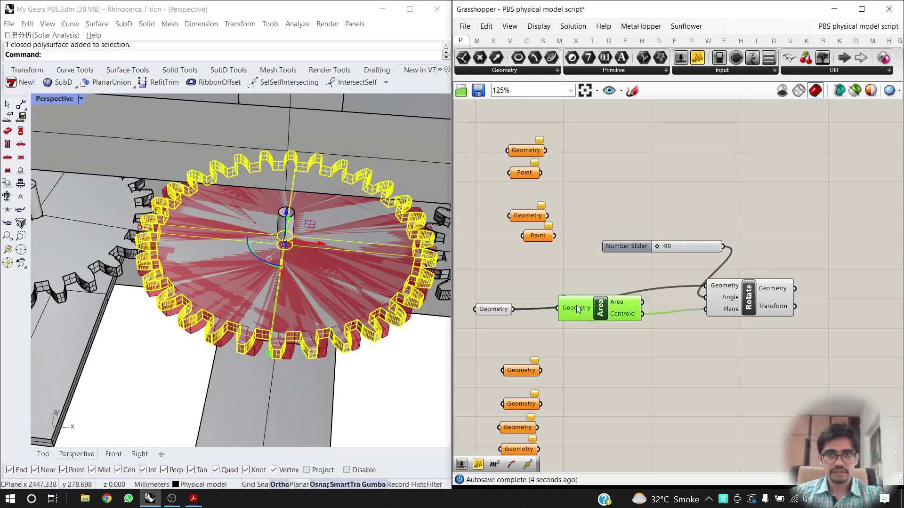
pyautogui.click(496, 309)
pyautogui.middleClick(495, 308)
pyautogui.click(531, 281)
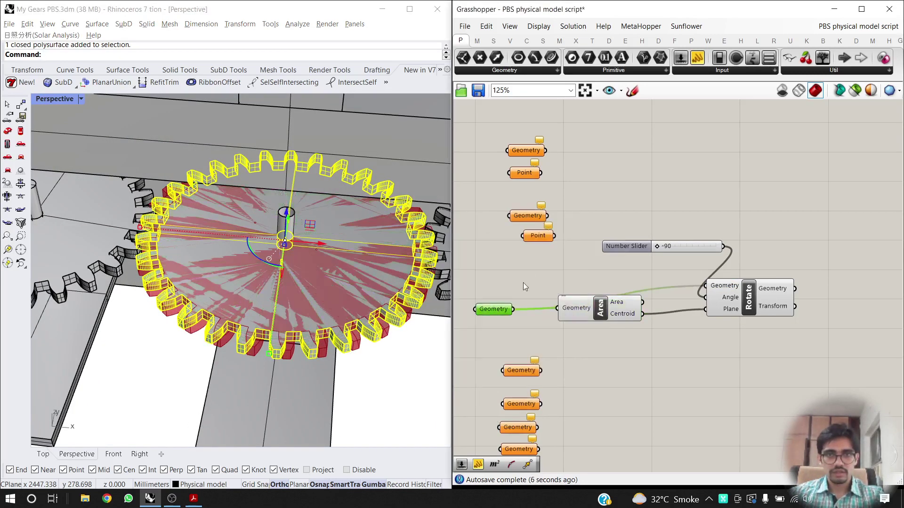
# Set the angle slider to -64 and switch the Rotate component's Angle input to degrees.
pyautogui.moveTo(343, 308); pyautogui.dragTo(360, 317, button='right')
pyautogui.moveTo(657, 246); pyautogui.dragTo(665, 245)
pyautogui.rightClick(720, 302)
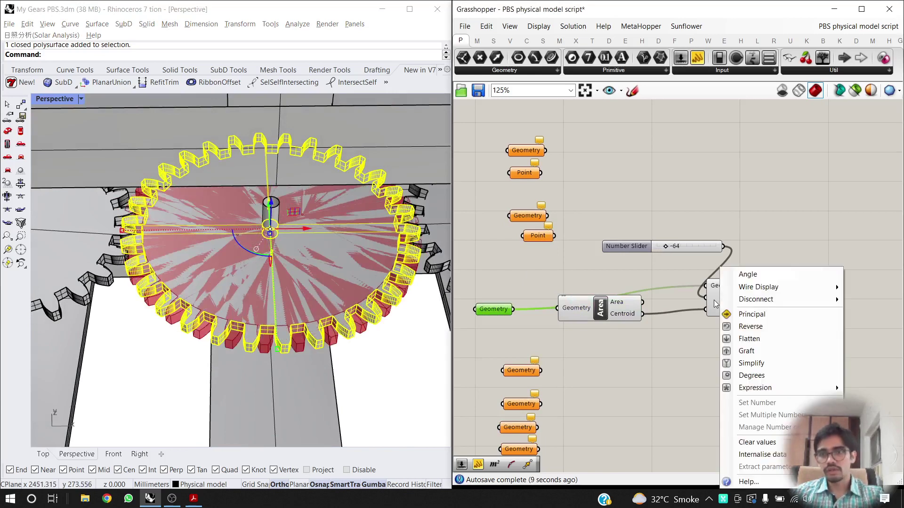
pyautogui.click(764, 375)
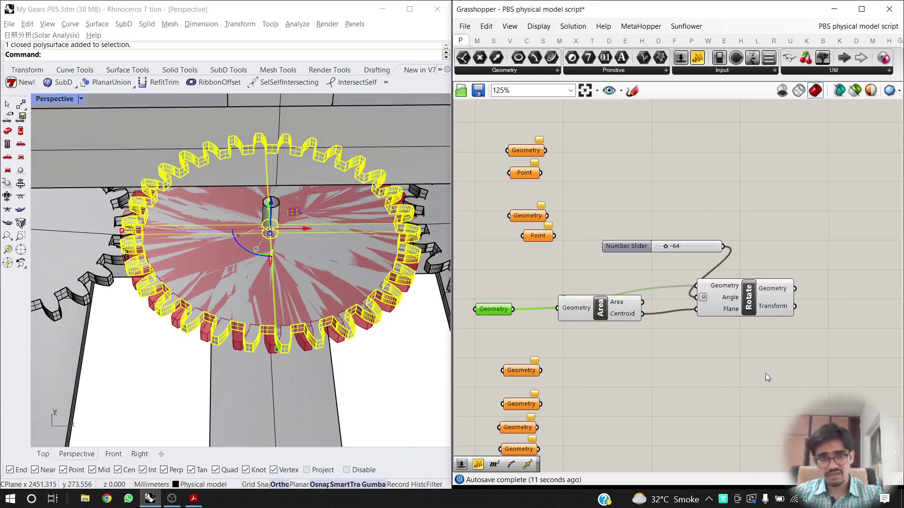
# Test the gear's rotation with the slider, set its value to 0, and place the slider just above the Area component.
pyautogui.moveTo(665, 246); pyautogui.dragTo(685, 247)
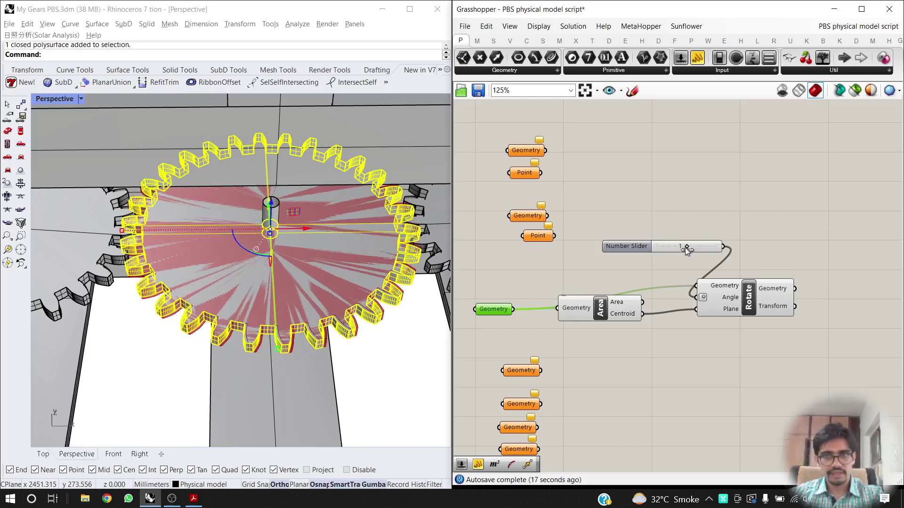
pyautogui.doubleClick(681, 246)
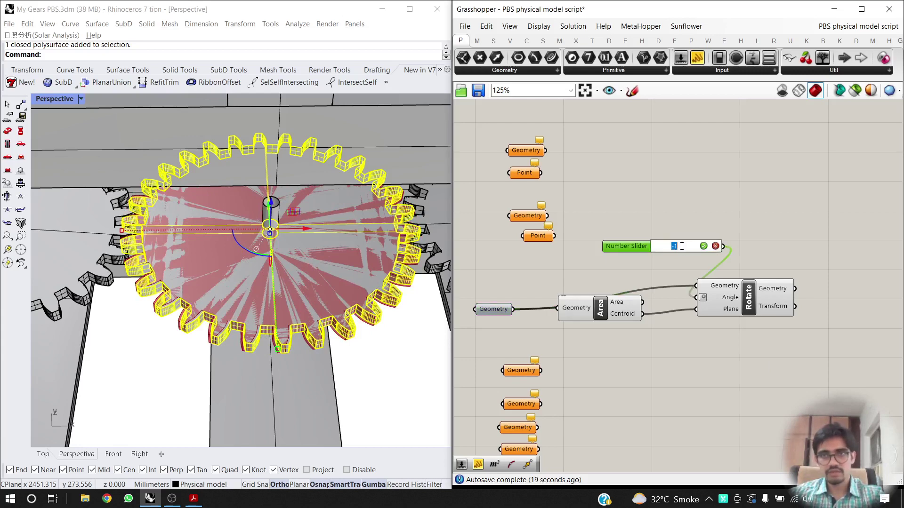
pyautogui.write('0')
pyautogui.press('Return')
pyautogui.moveTo(633, 248); pyautogui.dragTo(602, 321)
pyautogui.moveTo(601, 321); pyautogui.dragTo(679, 301, button='right')
# Try to assign a single gear to the uppermost empty Geometry parameter.
pyautogui.scroll(-5, 349, 319)
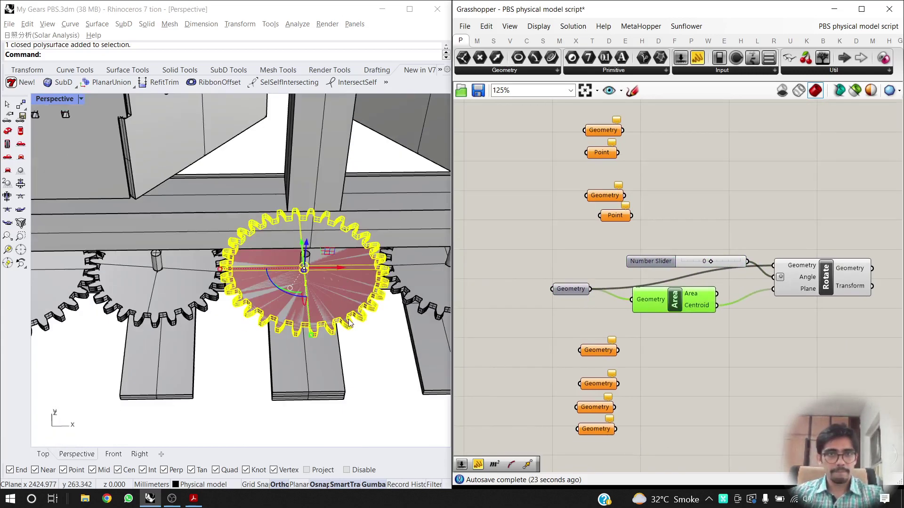
pyautogui.scroll(-10, 363, 323)
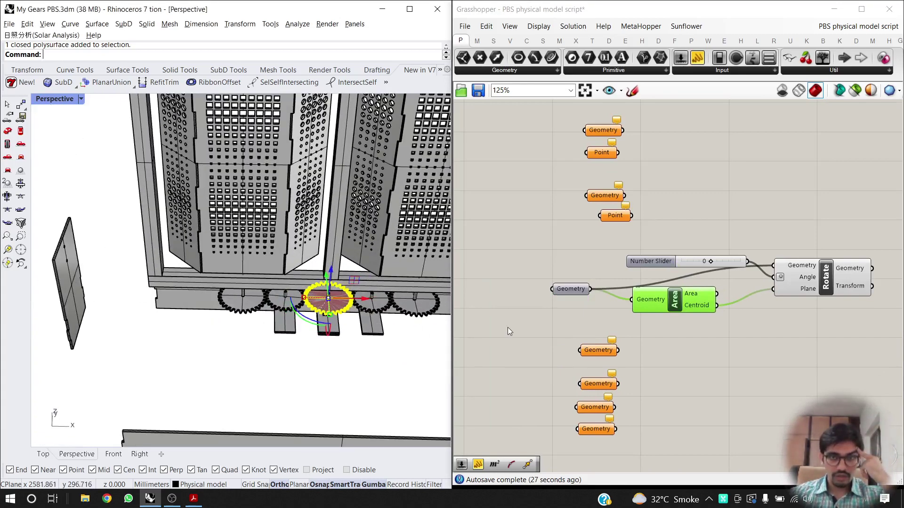
pyautogui.click(508, 328)
pyautogui.scroll(3, 396, 305)
pyautogui.moveTo(395, 305); pyautogui.dragTo(404, 300, button='right')
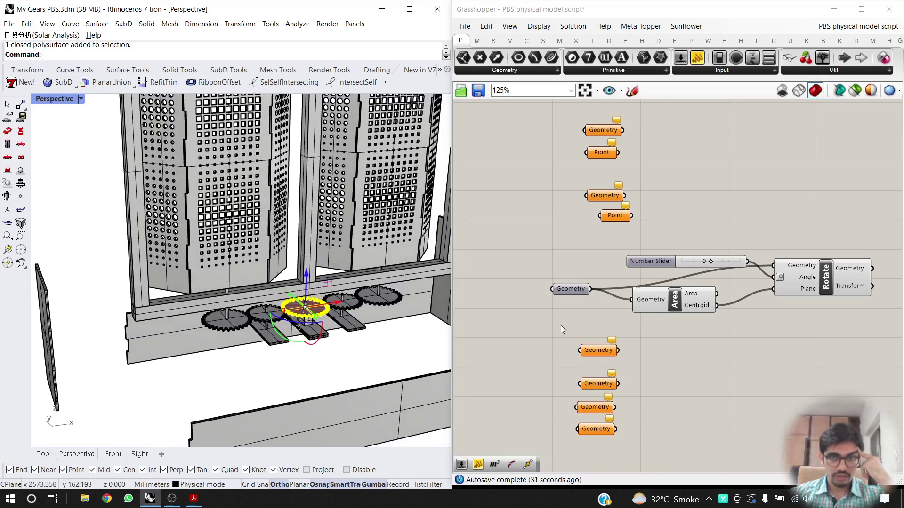
pyautogui.click(573, 339)
pyautogui.rightClick(599, 349)
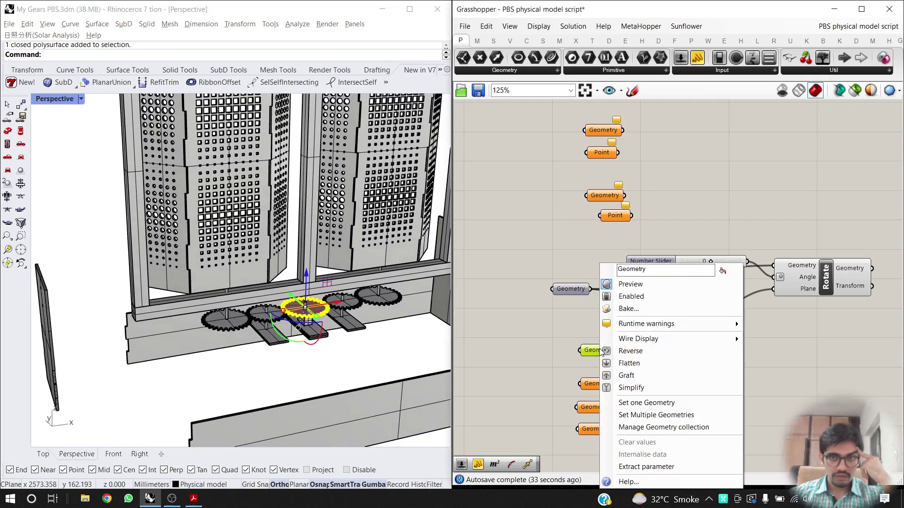
pyautogui.click(647, 400)
pyautogui.click(559, 345)
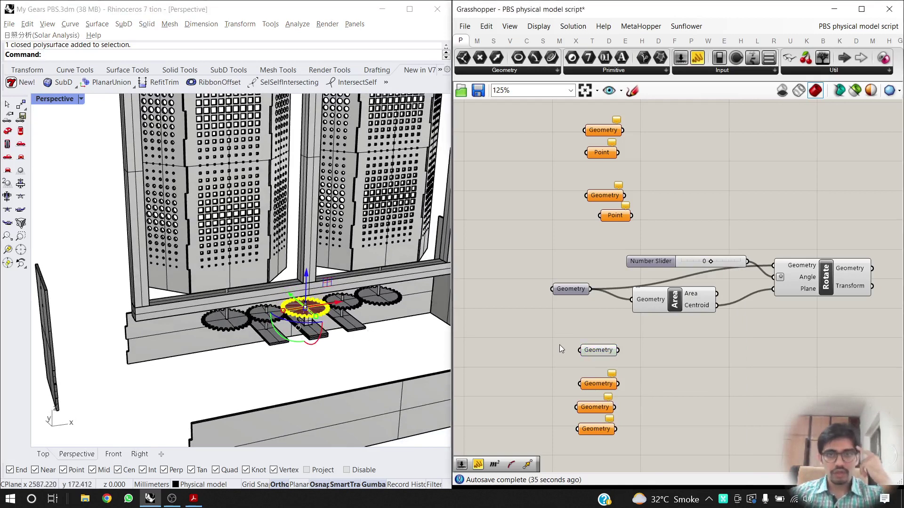
# Retry the single-geometry assignment on that parameter, attempting to pick a gear next to the middle one, and cancel the ambiguous selection.
pyautogui.rightClick(600, 350)
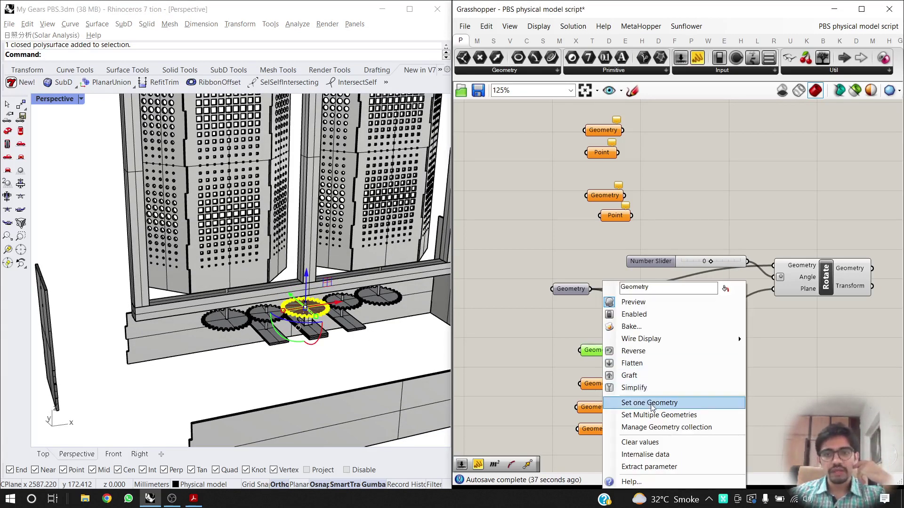
pyautogui.click(649, 401)
pyautogui.click(360, 310)
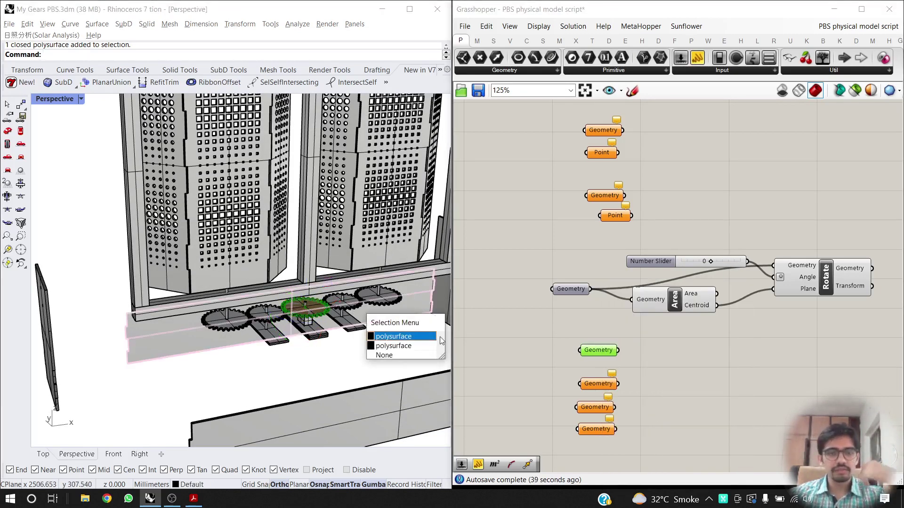
pyautogui.click(546, 355)
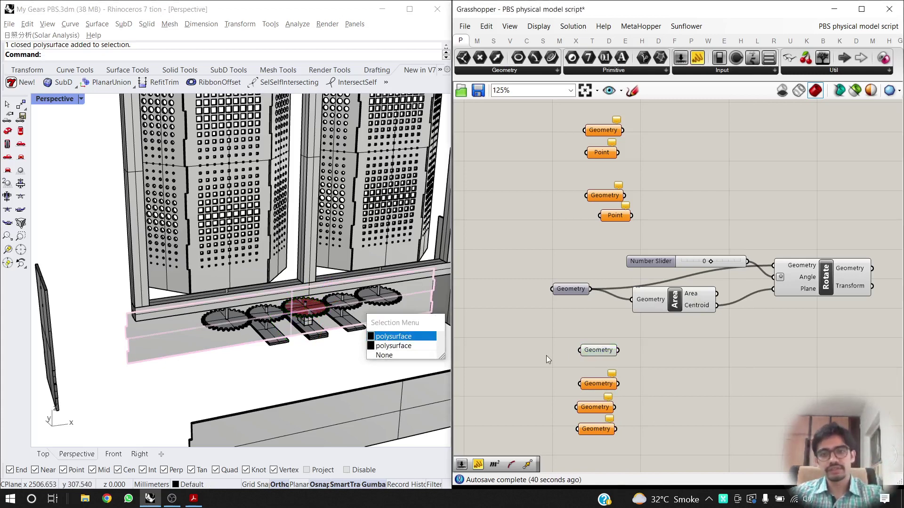
pyautogui.click(384, 355)
# Select the two gears flanking the middle gear and assign both to the Geometry parameter below the middle gear's components.
pyautogui.scroll(3, 343, 309)
pyautogui.click(343, 310)
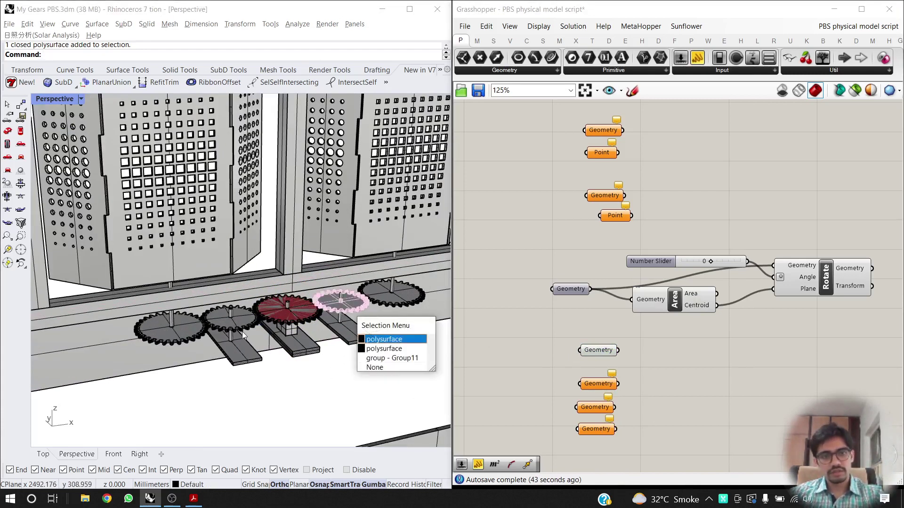
pyautogui.click(407, 339)
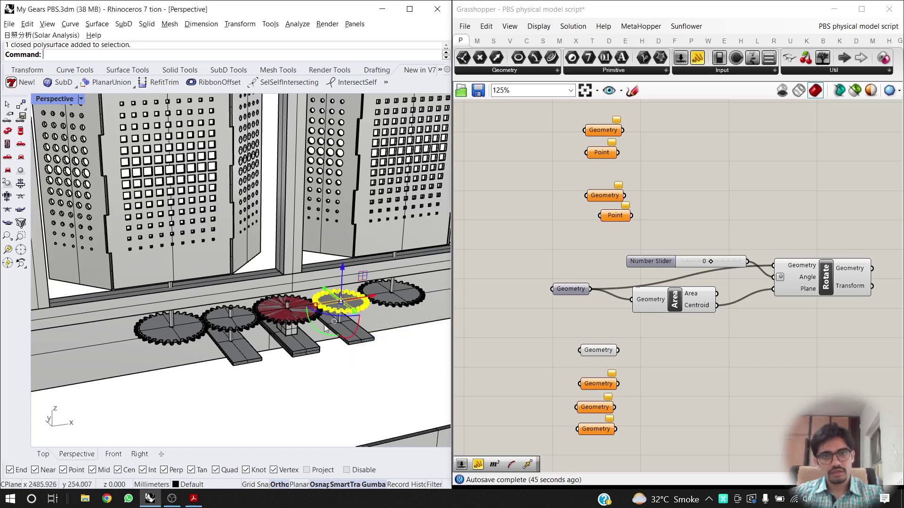
pyautogui.keyDown('shift'); pyautogui.click(241, 319); pyautogui.keyUp('shift')
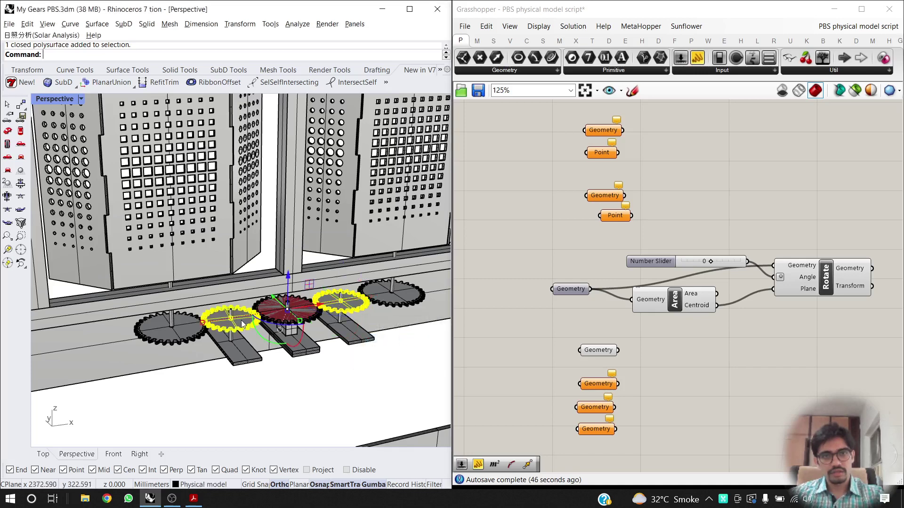
pyautogui.rightClick(590, 350)
pyautogui.click(633, 416)
# Graft the two-gear Geometry parameter and move it clear of the column of empty parameters.
pyautogui.moveTo(646, 361); pyautogui.dragTo(627, 364, button='right')
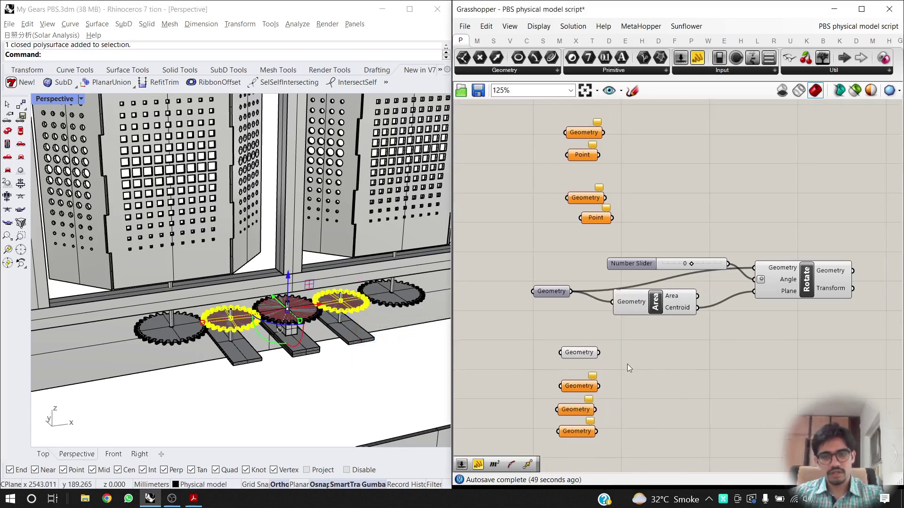
pyautogui.rightClick(593, 352)
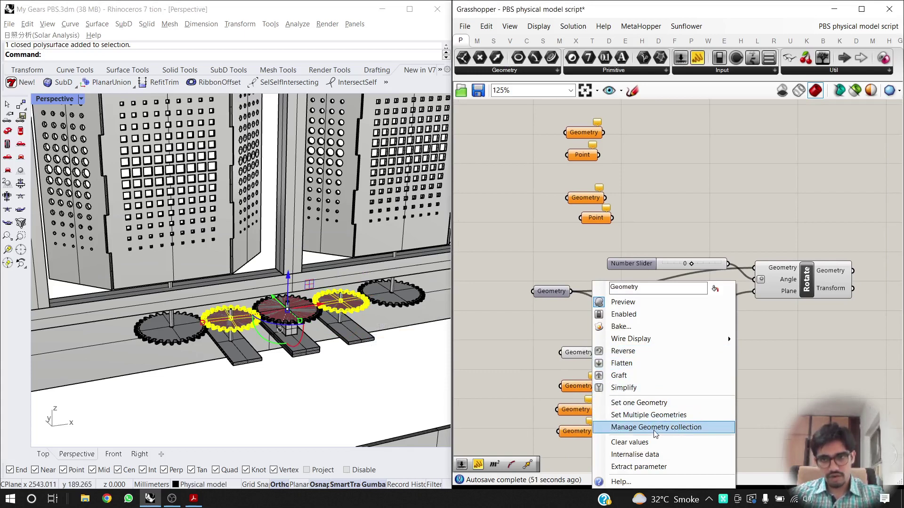
pyautogui.click(639, 375)
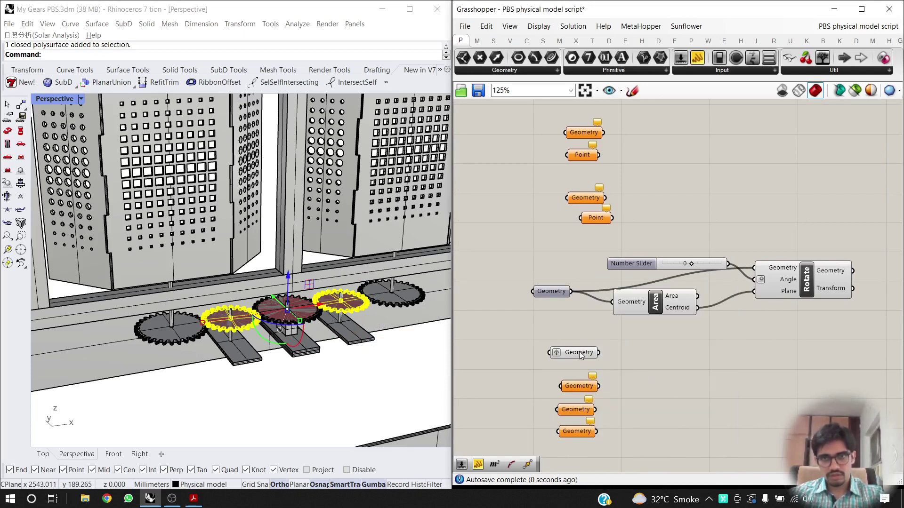
pyautogui.moveTo(557, 355)
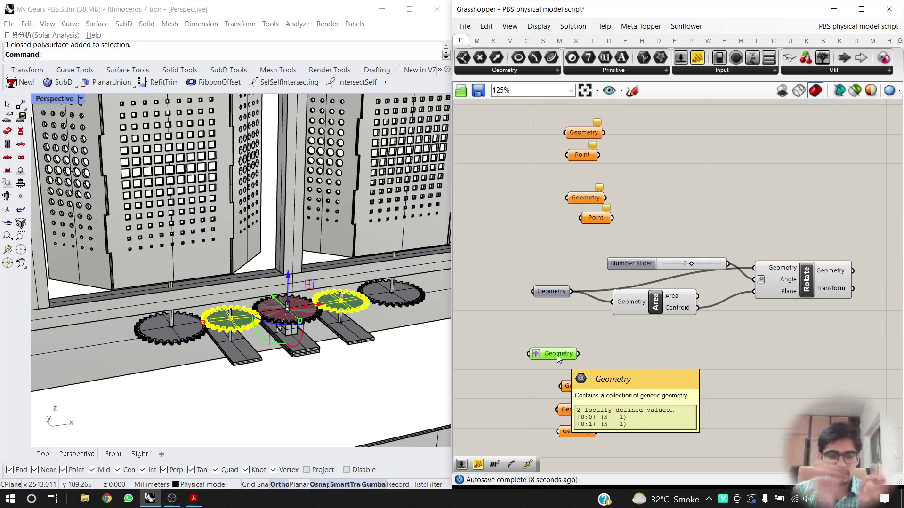
# Duplicate the Area and Rotate components for the flanking gears, connecting the grafted Geometry parameter to the copied Area.
pyautogui.click(659, 310)
pyautogui.keyDown('alt'); pyautogui.moveTo(657, 350); pyautogui.dragTo(663, 360); pyautogui.keyUp('alt')
pyautogui.moveTo(578, 354); pyautogui.dragTo(624, 355)
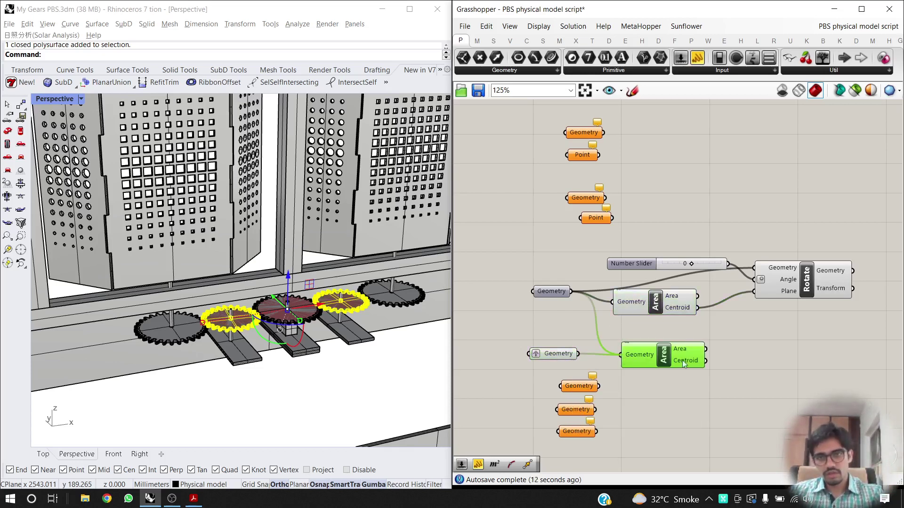
pyautogui.moveTo(769, 319); pyautogui.dragTo(691, 318, button='right')
pyautogui.keyDown('alt'); pyautogui.moveTo(727, 284); pyautogui.dragTo(784, 353); pyautogui.keyUp('alt')
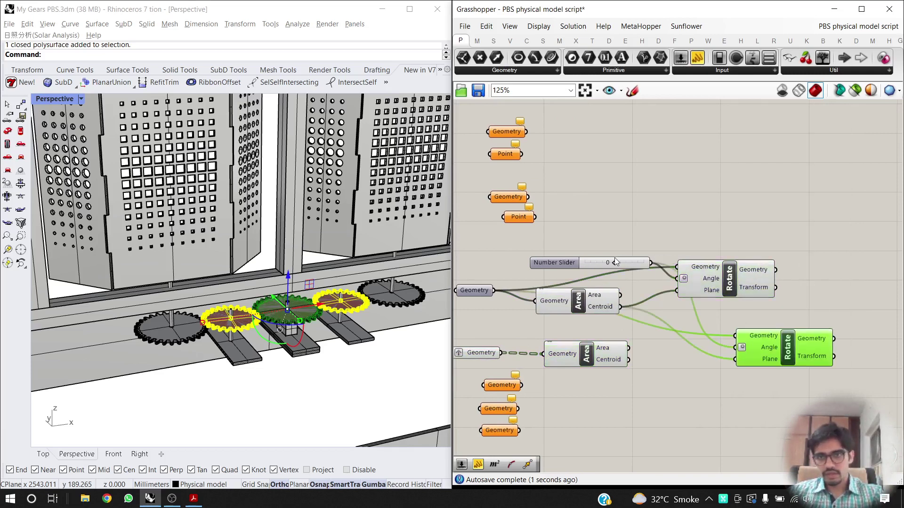
# Move the angle Number Slider away from the Rotate components, above the middle gear's Geometry parameter.
pyautogui.click(579, 261)
pyautogui.moveTo(521, 260); pyautogui.dragTo(619, 266, button='right')
pyautogui.moveTo(602, 265); pyautogui.dragTo(544, 260)
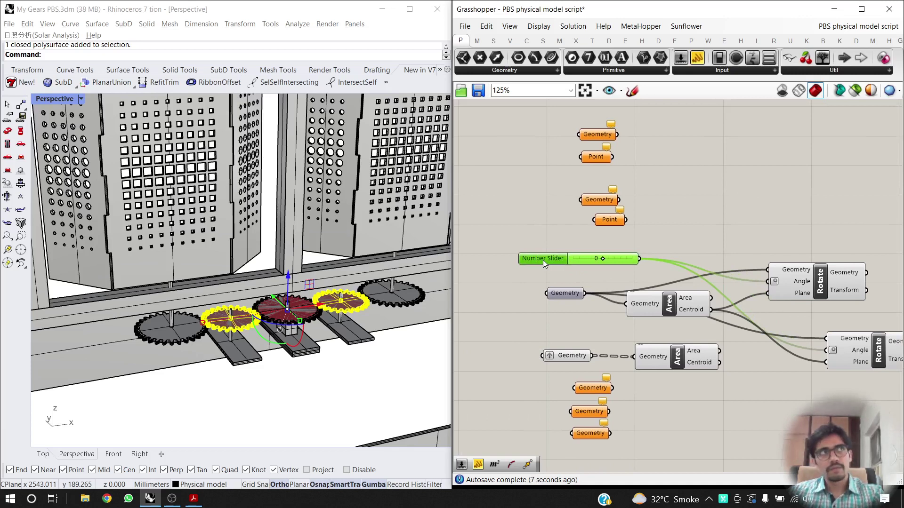
pyautogui.moveTo(543, 260); pyautogui.dragTo(524, 255)
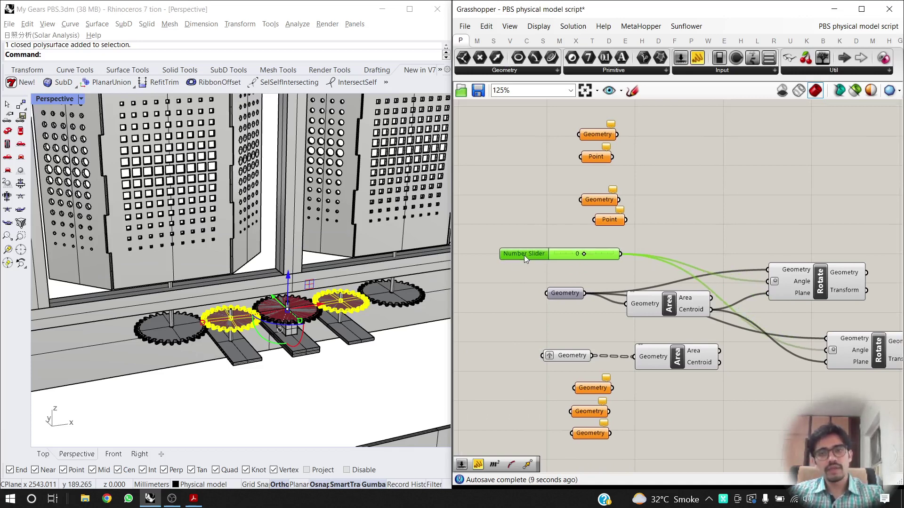
pyautogui.scroll(3, 830, 368)
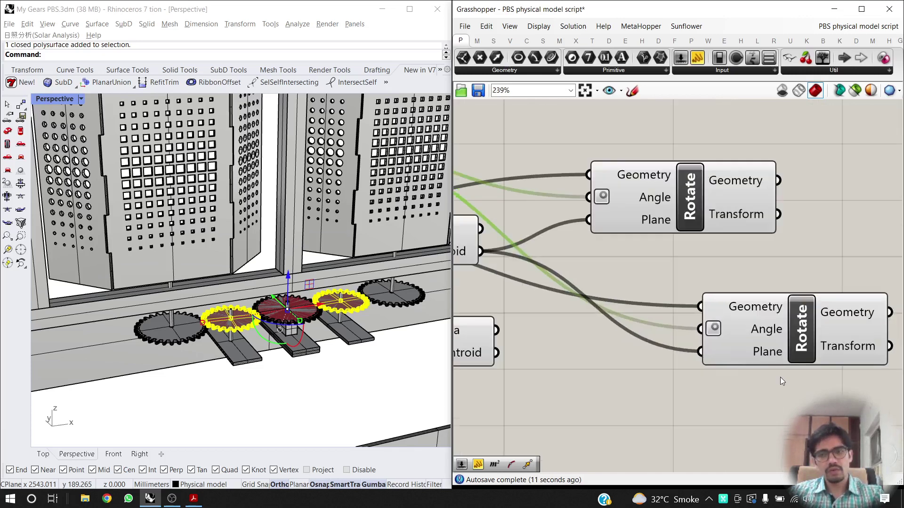
# Give the lower Rotate component's Angle input the expression -X and connect the lower Area component's Centroid output to its Plane input.
pyautogui.rightClick(716, 328)
pyautogui.moveTo(762, 388)
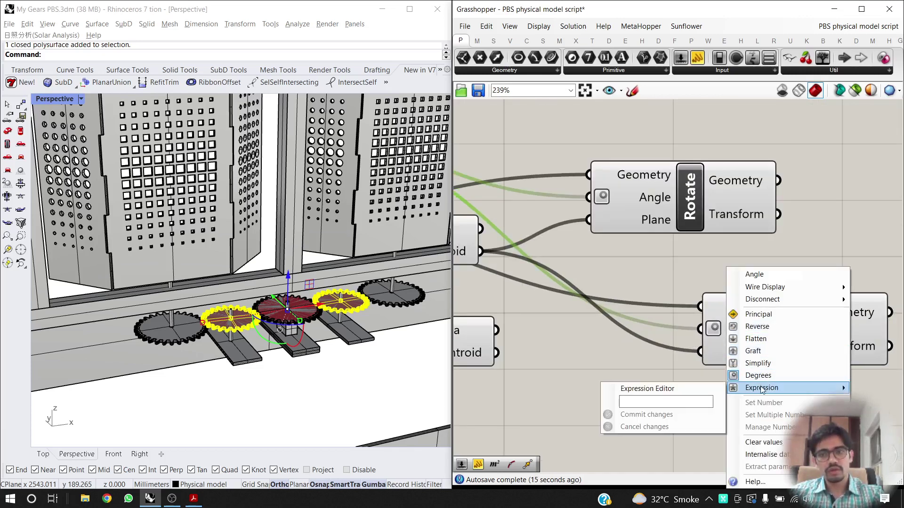
pyautogui.click(673, 401)
pyautogui.write('-X')
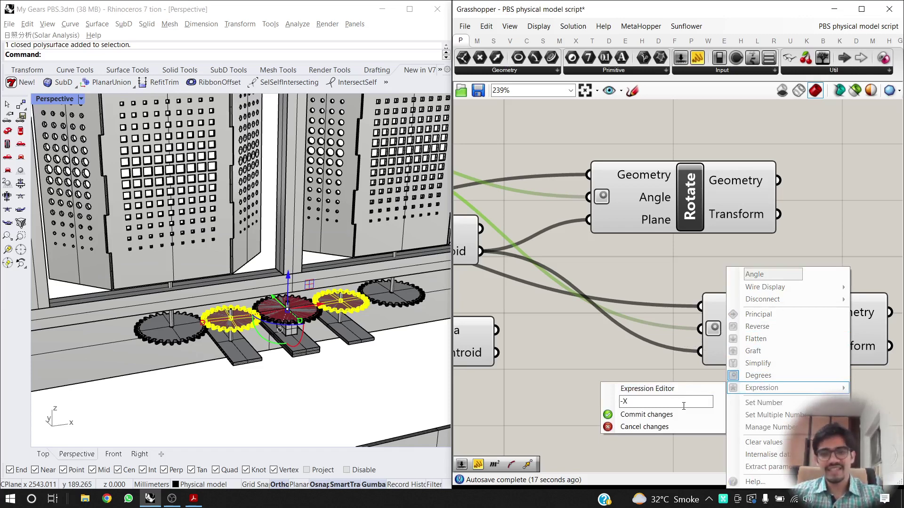
pyautogui.click(662, 415)
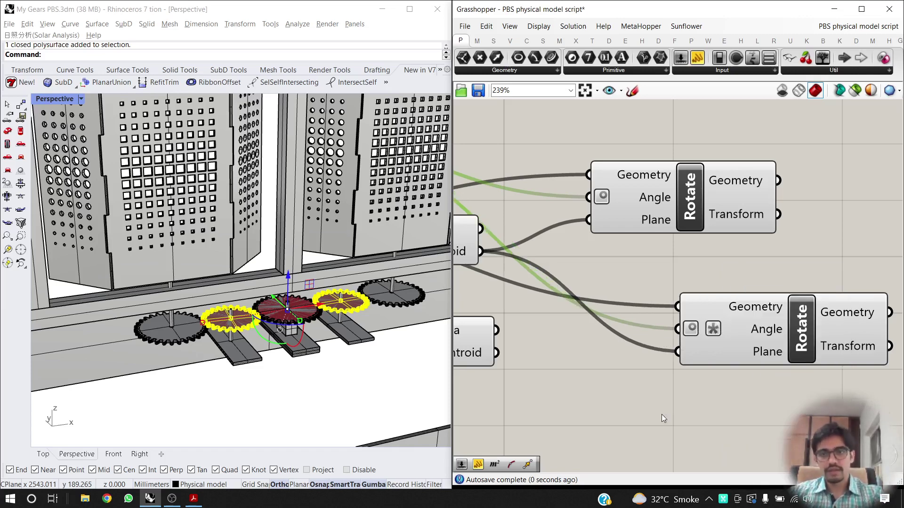
pyautogui.scroll(-2, 662, 414)
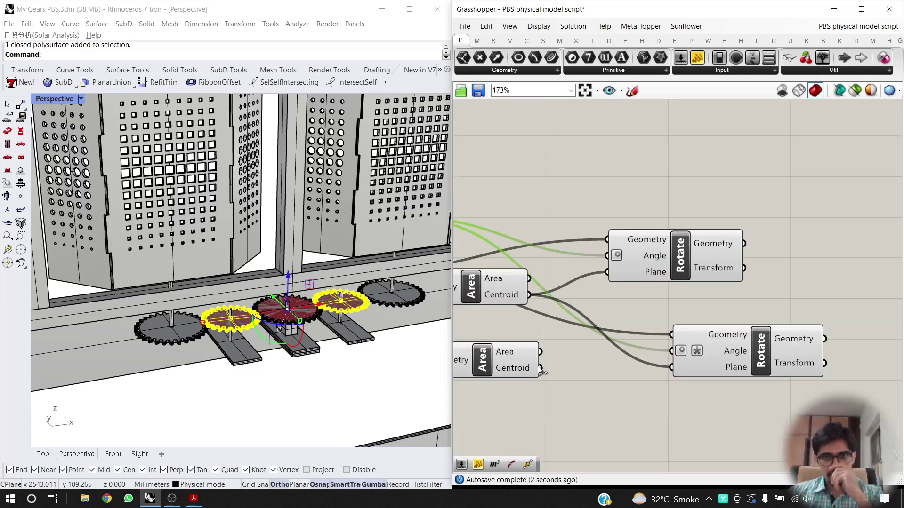
pyautogui.moveTo(540, 367); pyautogui.dragTo(671, 367)
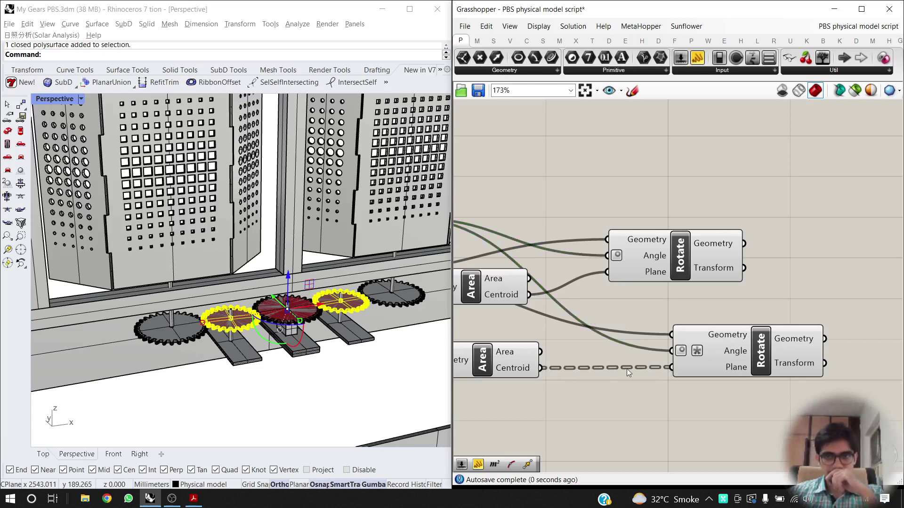
# Preview only the lower Rotate component in the viewport and examine its gear up close with the angle slider.
pyautogui.moveTo(571, 369); pyautogui.dragTo(705, 373, button='right')
pyautogui.moveTo(519, 322); pyautogui.dragTo(647, 326, button='right')
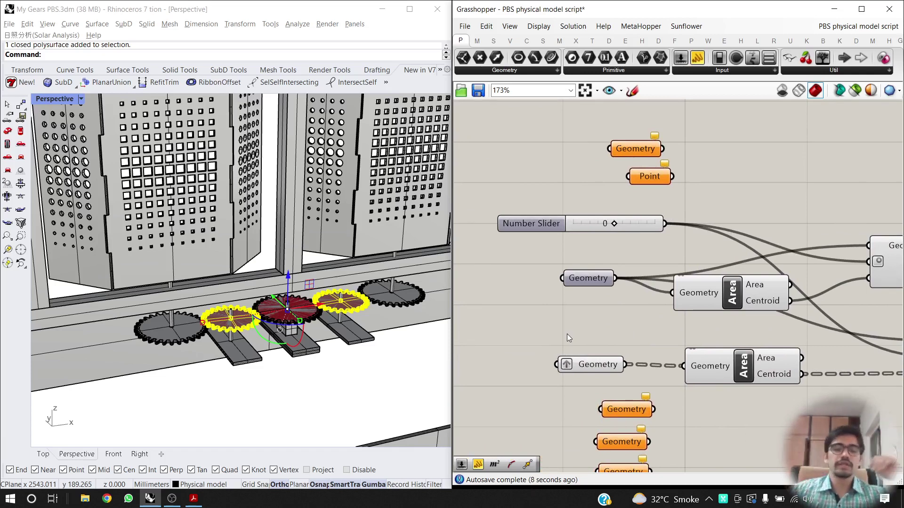
pyautogui.moveTo(659, 352); pyautogui.dragTo(566, 340, button='right')
pyautogui.moveTo(564, 205); pyautogui.dragTo(635, 237, button='right')
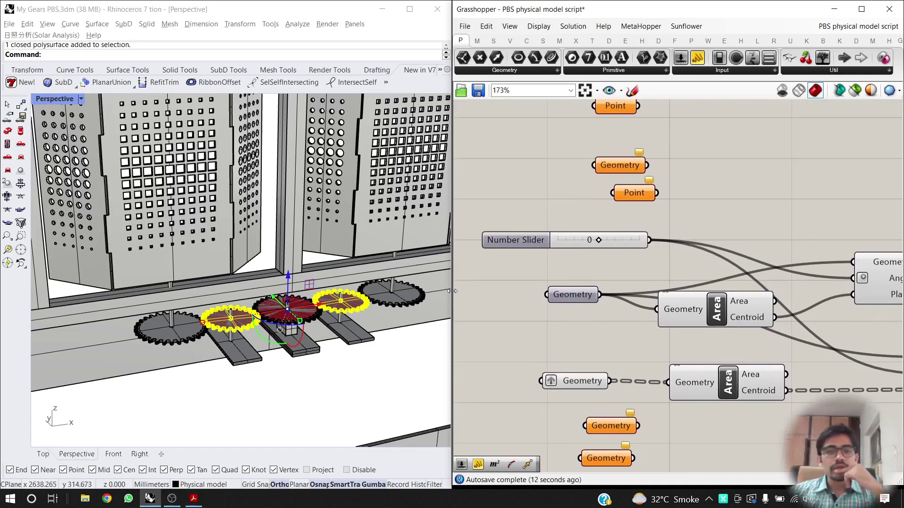
pyautogui.moveTo(759, 374); pyautogui.dragTo(579, 318, button='right')
pyautogui.click(817, 334)
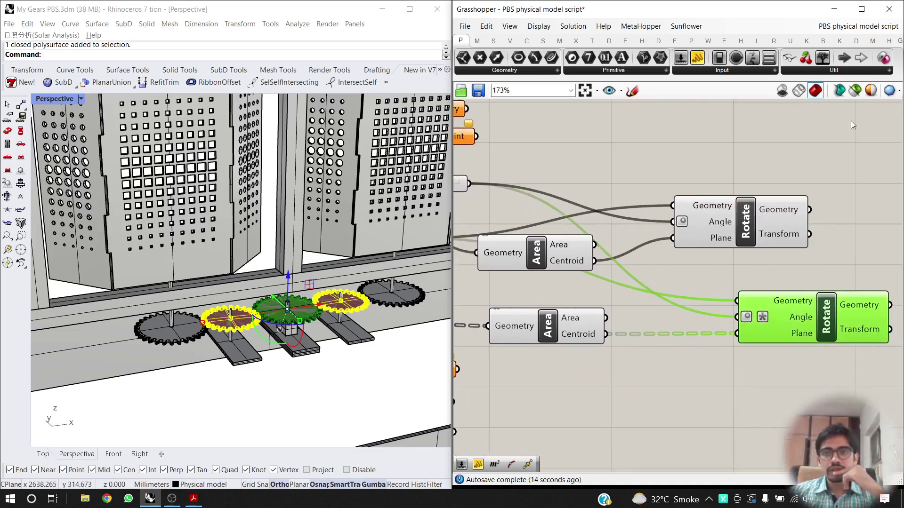
pyautogui.click(854, 90)
pyautogui.moveTo(507, 210); pyautogui.dragTo(606, 248, button='right')
pyautogui.scroll(2, 527, 214)
pyautogui.moveTo(527, 214); pyautogui.dragTo(587, 226, button='right')
pyautogui.moveTo(302, 240); pyautogui.dragTo(313, 325, button='right')
pyautogui.scroll(3, 314, 325)
pyautogui.moveTo(569, 240); pyautogui.dragTo(572, 242)
pyautogui.scroll(-5, 572, 242)
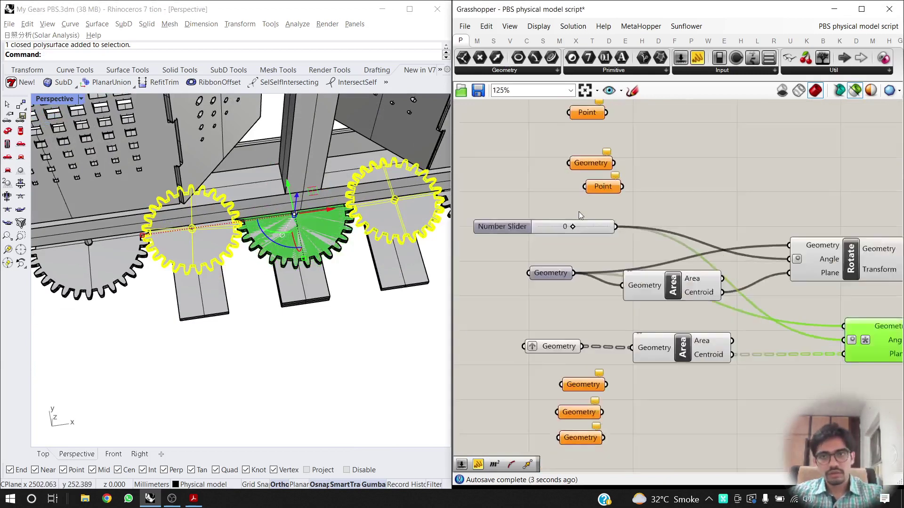
# Connect the grafted Geometry parameter to the lower Rotate component's Geometry input and set the angle slider to -14.
pyautogui.moveTo(563, 318); pyautogui.dragTo(785, 301)
pyautogui.scroll(3, 538, 320)
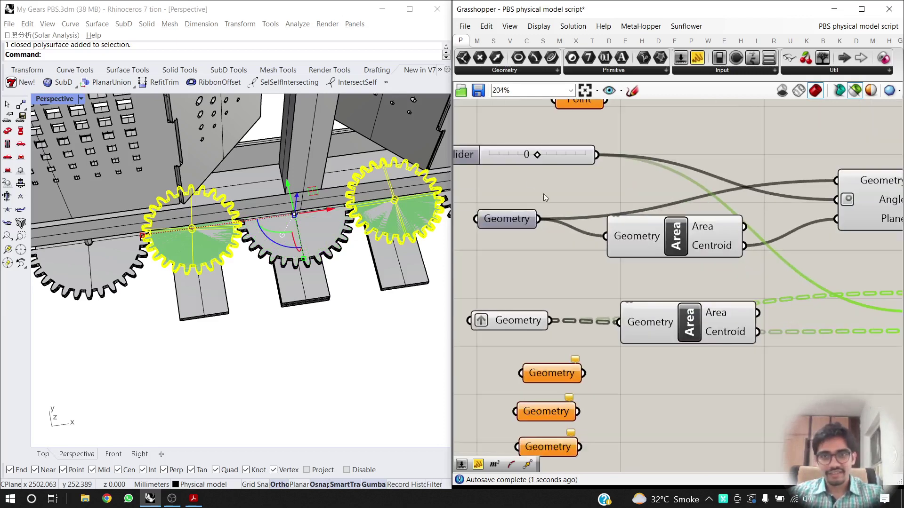
pyautogui.moveTo(536, 155); pyautogui.dragTo(529, 154)
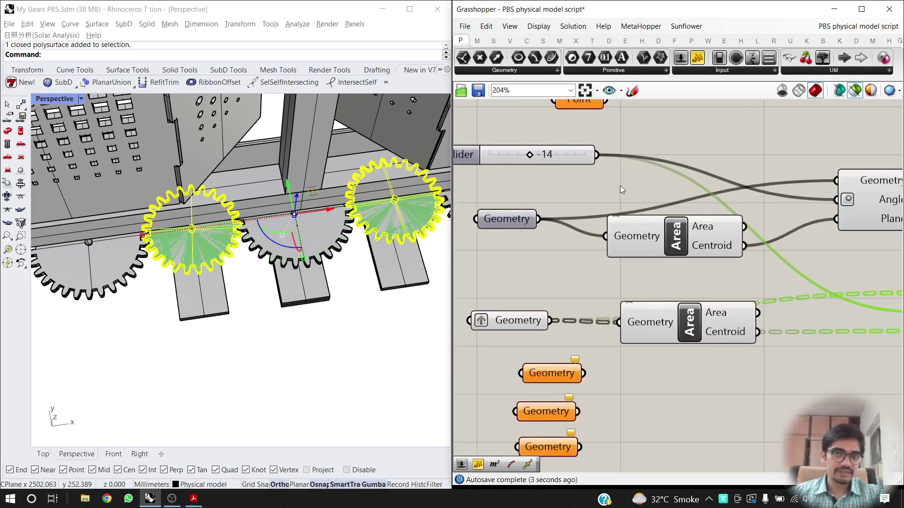
pyautogui.scroll(-3, 614, 226)
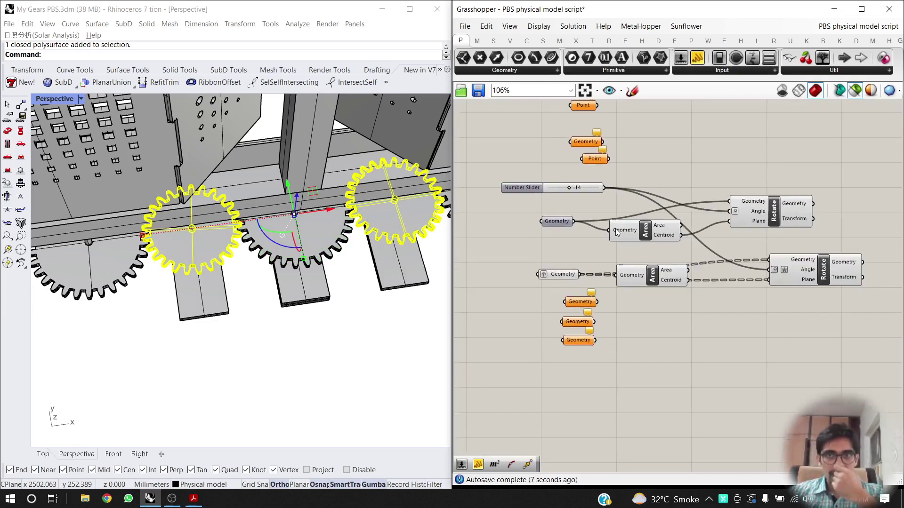
# Assign the middle gear and the two outermost large gears as multiple geometries to the upper Geometry parameter.
pyautogui.moveTo(301, 325); pyautogui.dragTo(314, 265, button='right')
pyautogui.scroll(-4, 314, 265)
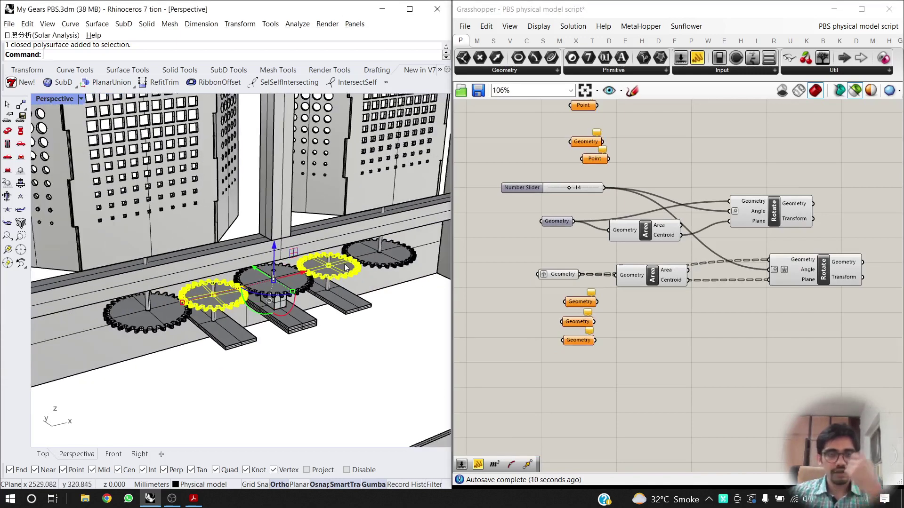
pyautogui.click(561, 244)
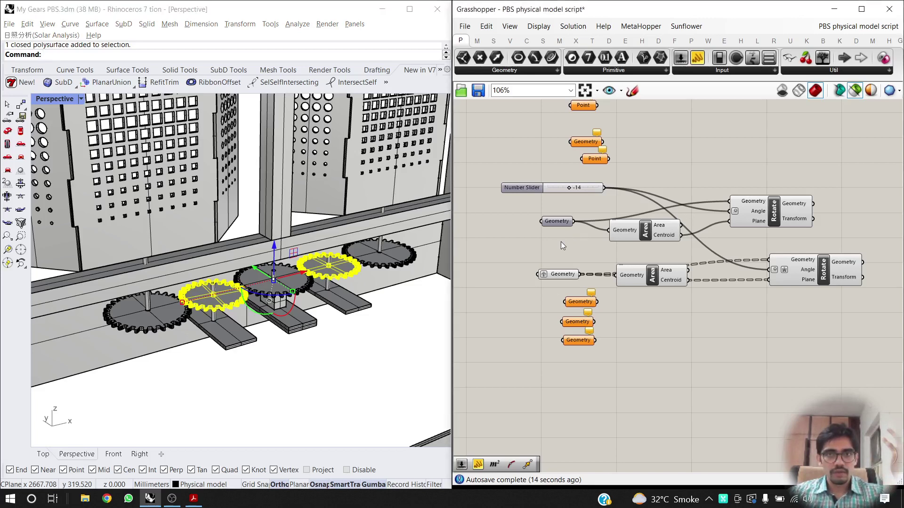
pyautogui.rightClick(556, 222)
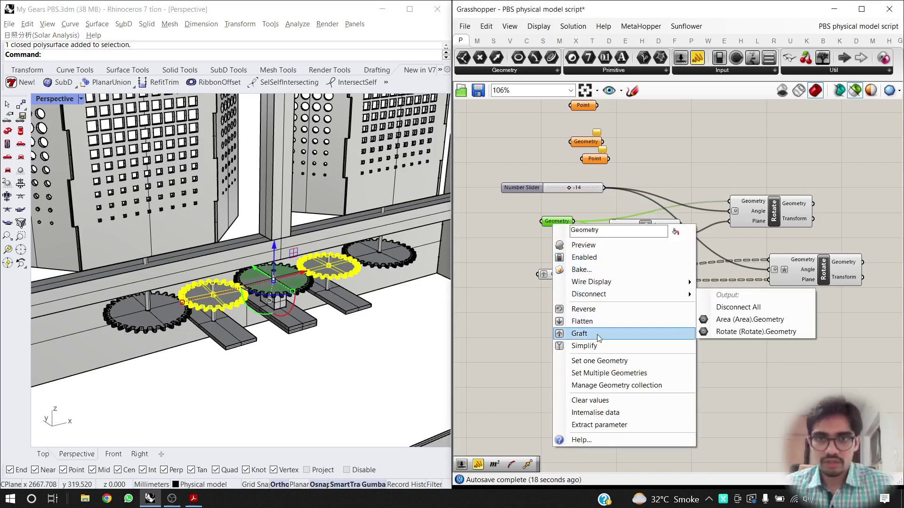
pyautogui.click(603, 373)
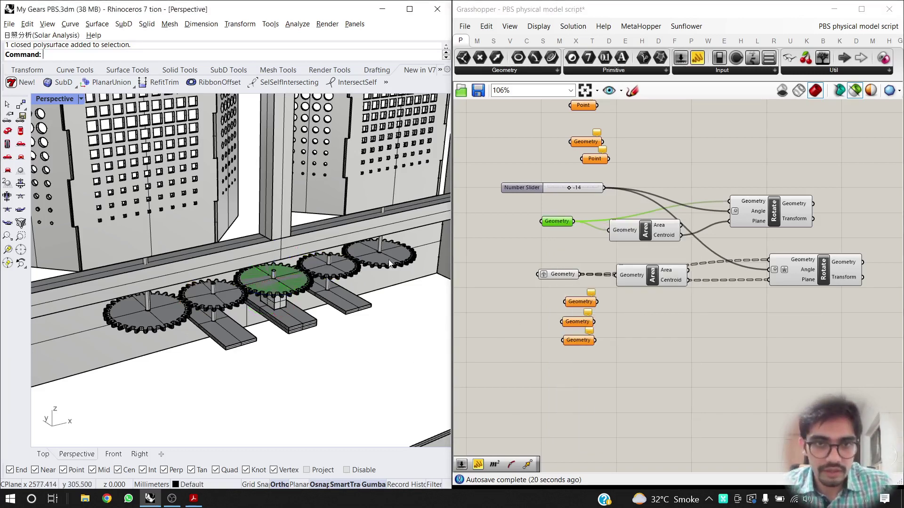
pyautogui.click(306, 295)
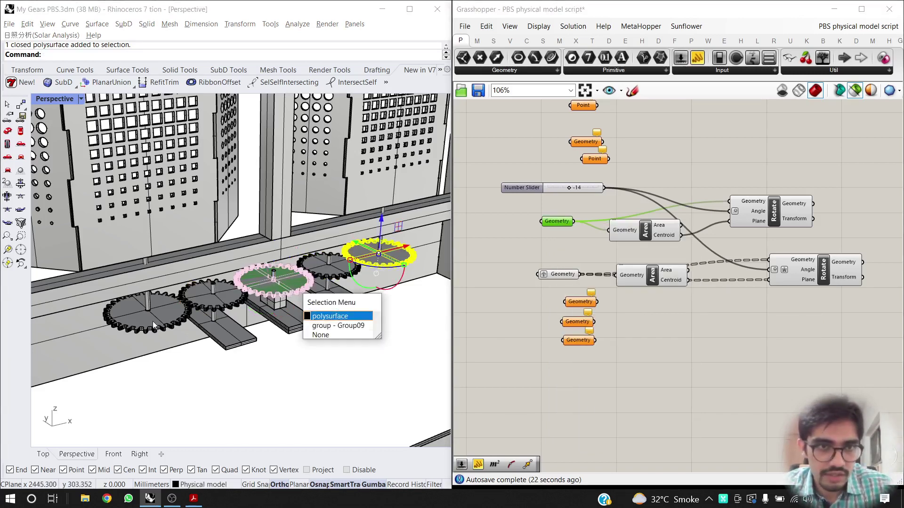
pyautogui.click(350, 317)
pyautogui.click(172, 306)
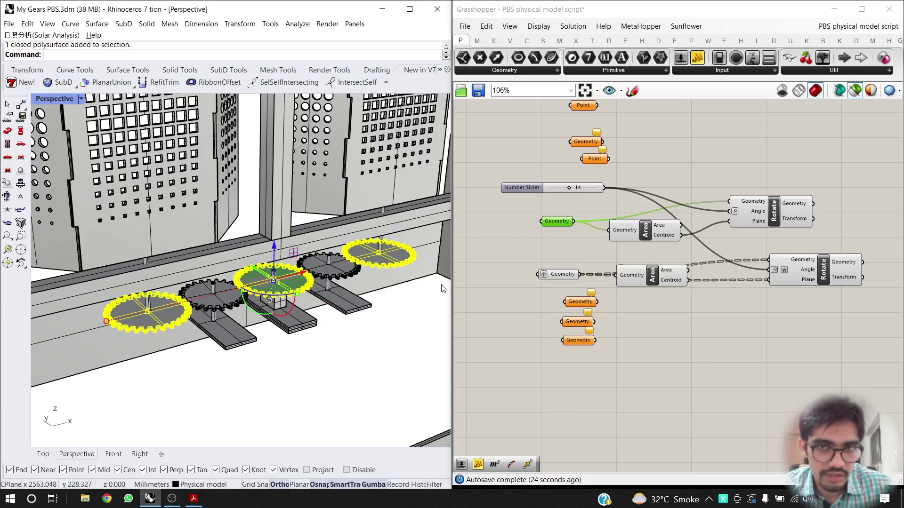
pyautogui.press('Return')
pyautogui.rightClick(555, 224)
pyautogui.click(584, 370)
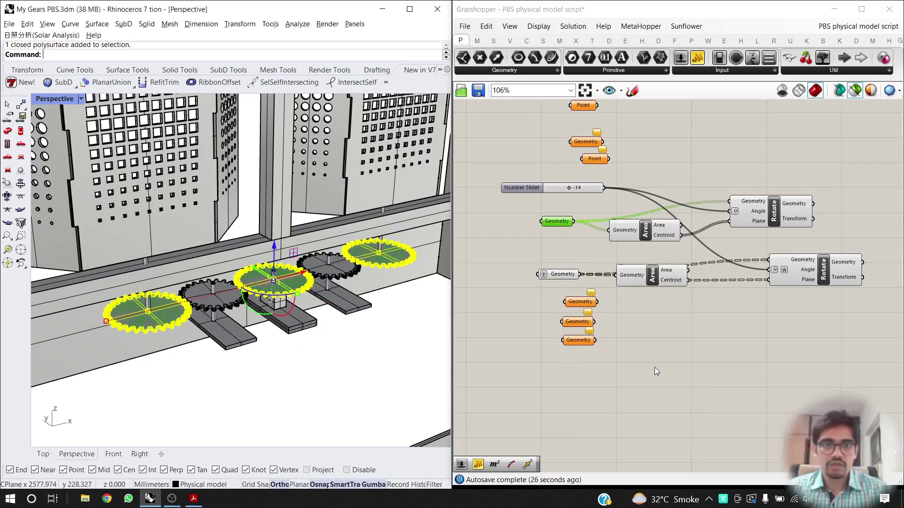
pyautogui.click(666, 363)
# Select all five original gears in the Rhino viewport and hide them.
pyautogui.moveTo(295, 327); pyautogui.dragTo(278, 356, button='right')
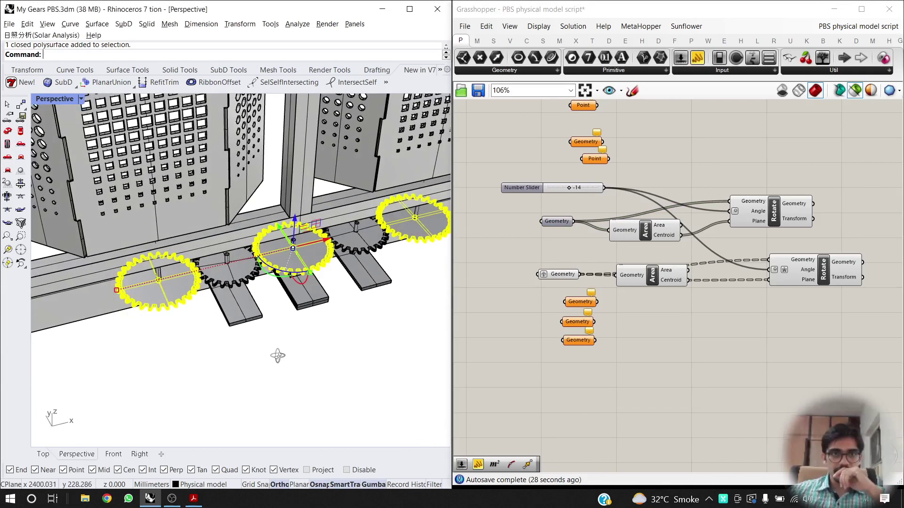
pyautogui.click(296, 366)
pyautogui.moveTo(351, 338); pyautogui.dragTo(303, 284, button='right')
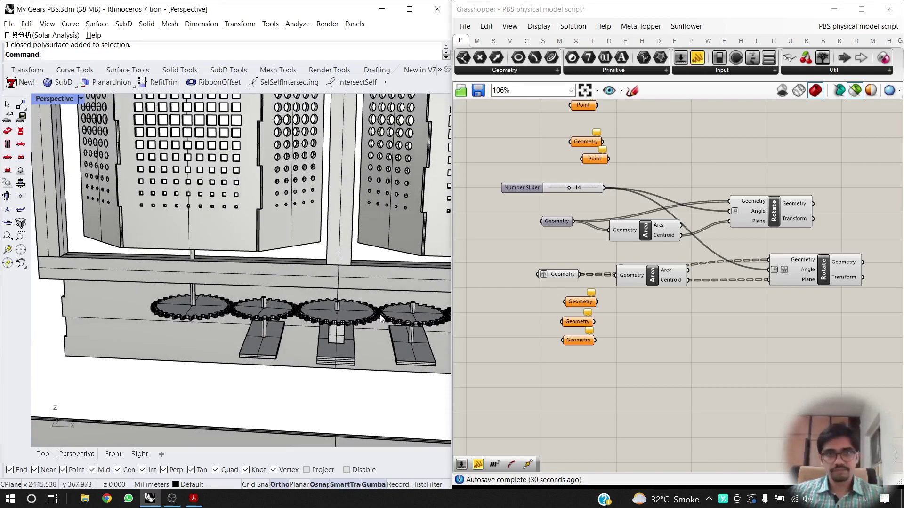
pyautogui.scroll(-5, 254, 299)
pyautogui.scroll(4, 349, 302)
pyautogui.click(390, 308)
pyautogui.keyDown('shift'); pyautogui.click(333, 311); pyautogui.keyUp('shift')
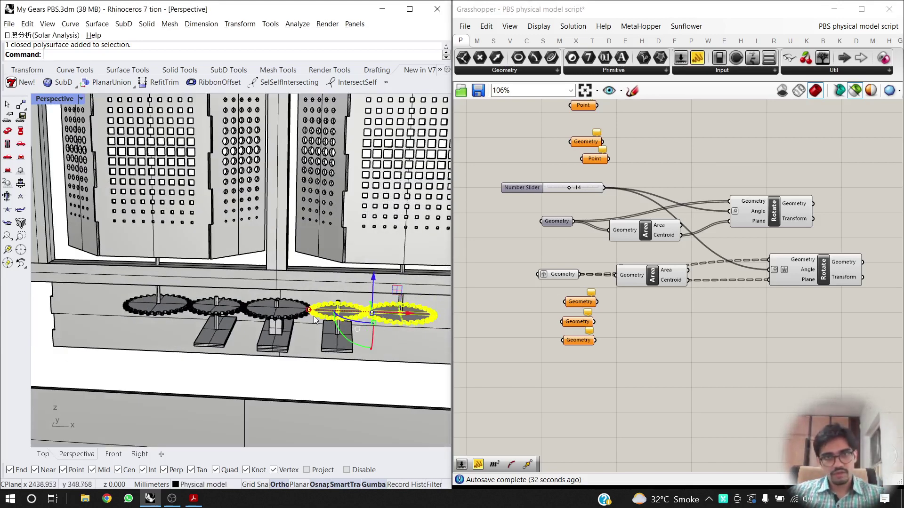
pyautogui.keyDown('shift'); pyautogui.click(272, 313); pyautogui.keyUp('shift')
pyautogui.keyDown('shift'); pyautogui.click(219, 312); pyautogui.keyUp('shift')
pyautogui.keyDown('shift'); pyautogui.click(170, 311); pyautogui.keyUp('shift')
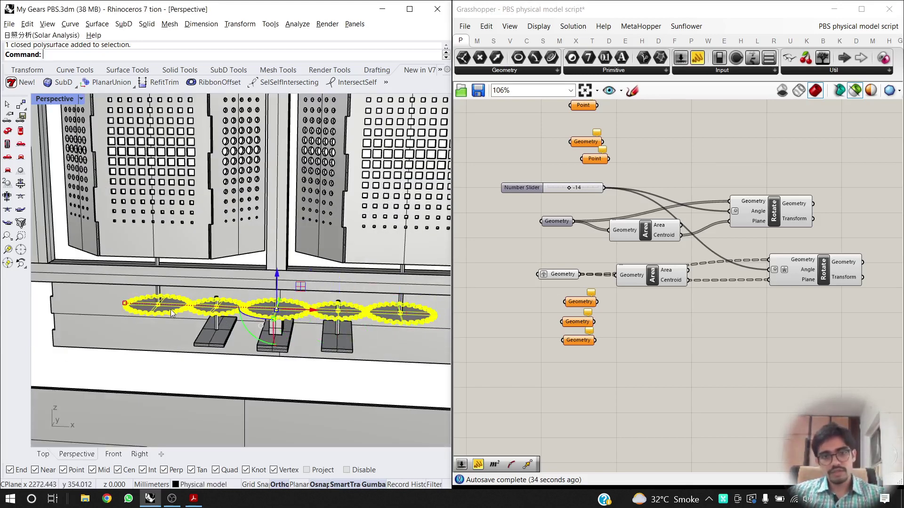
pyautogui.write('Hide')
pyautogui.press('Return')
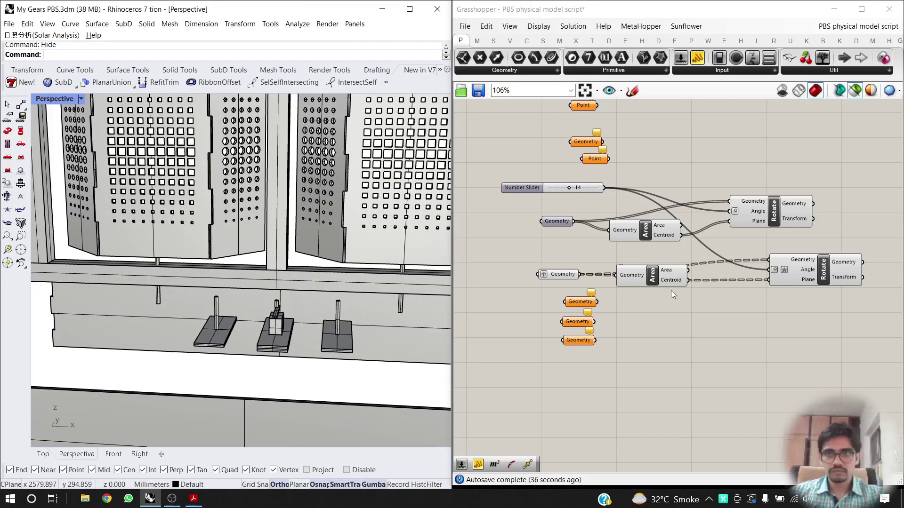
# Check the previews of both Rotate components and display the previews of all components again.
pyautogui.click(815, 244)
pyautogui.click(795, 267)
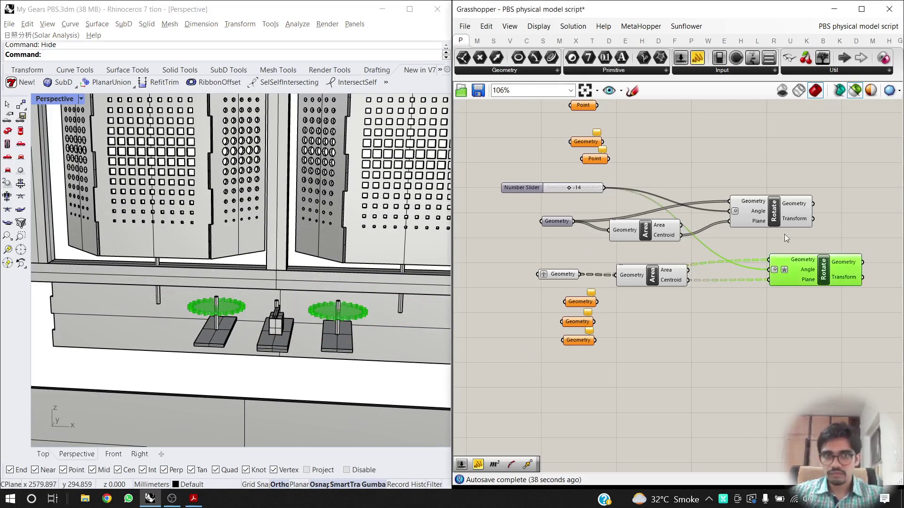
pyautogui.click(786, 221)
pyautogui.click(687, 191)
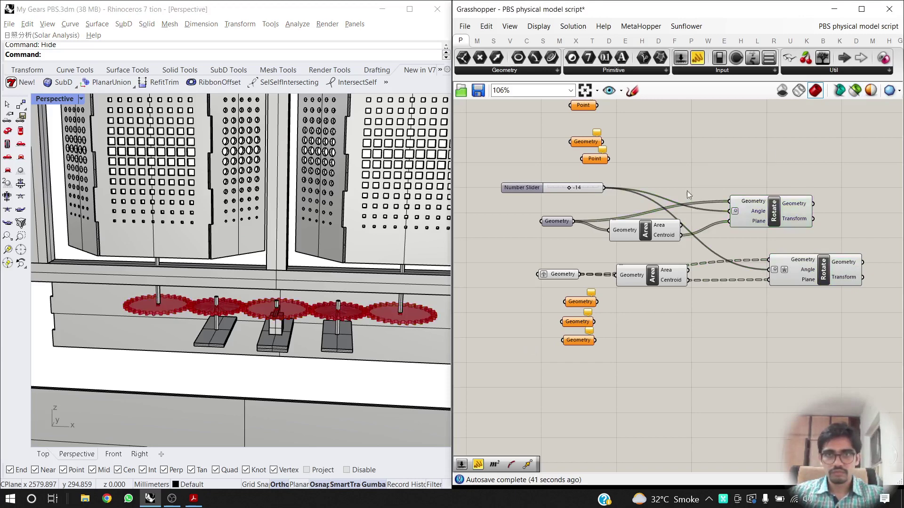
# Turn off the preview of the grafted Geometry parameter that holds the two smaller gears.
pyautogui.scroll(3, 552, 191)
pyautogui.scroll(4, 263, 287)
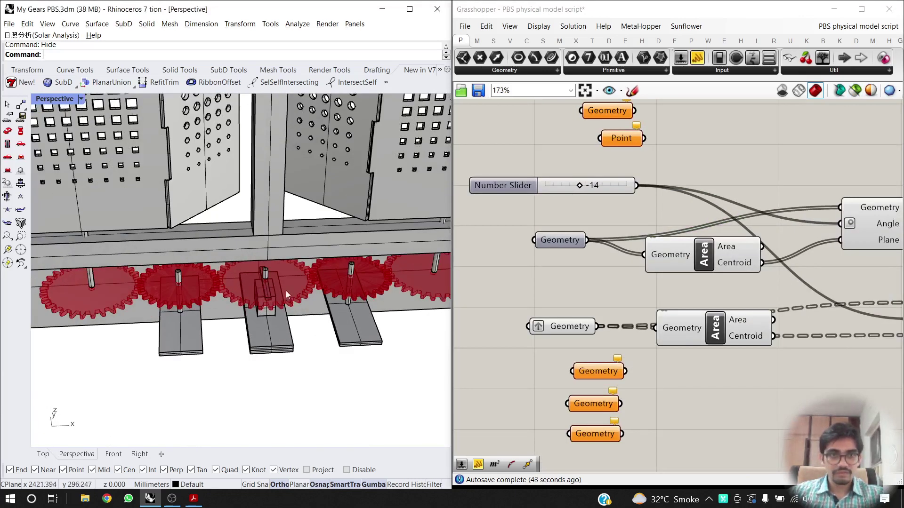
pyautogui.scroll(2, 286, 293)
pyautogui.click(563, 323)
pyautogui.middleClick(554, 327)
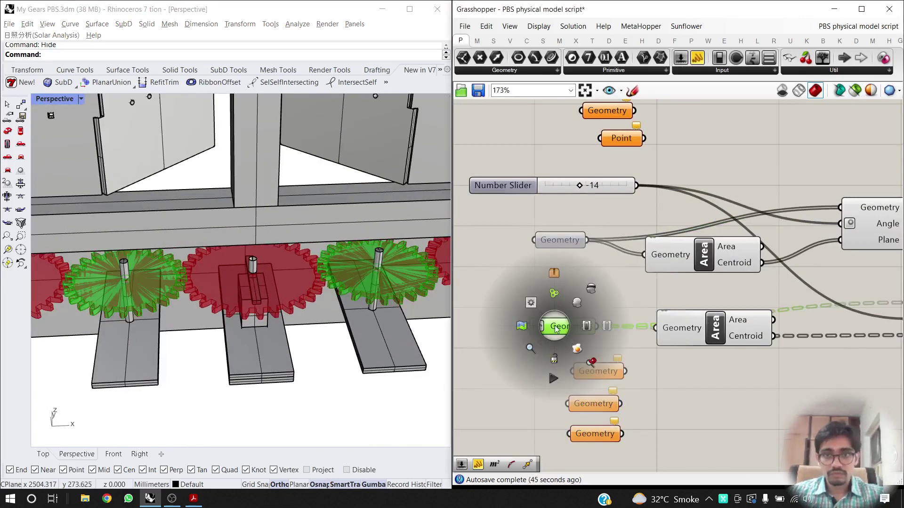
pyautogui.click(590, 291)
# Lower the angle slider's value to test the counter-rotation of the meshed gears.
pyautogui.moveTo(582, 186); pyautogui.dragTo(572, 188)
pyautogui.scroll(-4, 298, 293)
pyautogui.scroll(-4, 298, 292)
pyautogui.moveTo(298, 292); pyautogui.dragTo(320, 279, button='right')
# Add a Colour Swatch component and place it beside the outputs of the two Rotate components.
pyautogui.moveTo(659, 262); pyautogui.dragTo(453, 259, button='right')
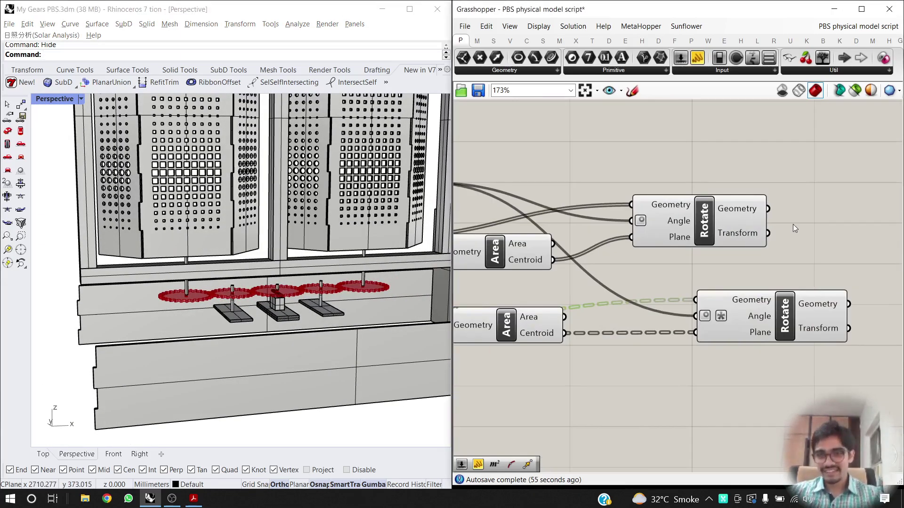
pyautogui.doubleClick(808, 210)
pyautogui.write('swat')
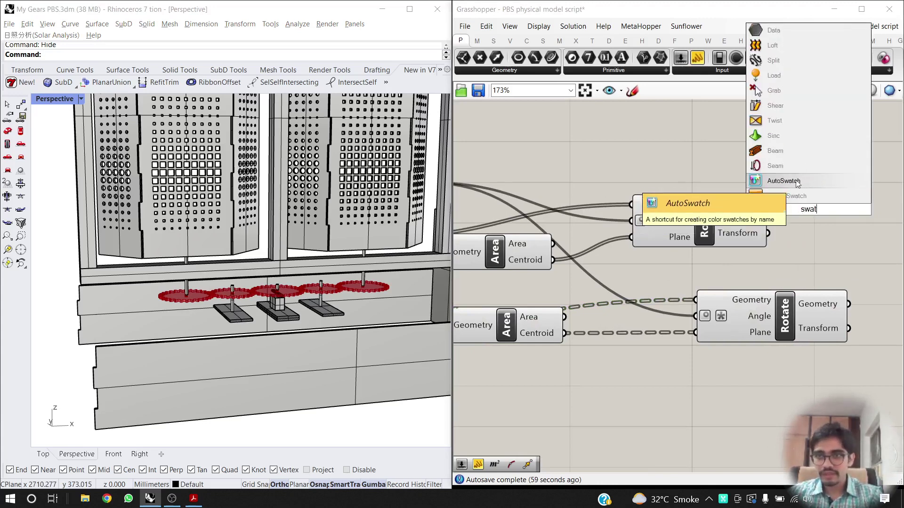
pyautogui.click(798, 196)
pyautogui.moveTo(818, 218); pyautogui.dragTo(684, 216, button='right')
pyautogui.moveTo(683, 214); pyautogui.dragTo(756, 263)
# Add a Custom Preview component beside the Colour Swatch and connect the upper Rotate component's Geometry output to its Geometry input.
pyautogui.doubleClick(755, 230)
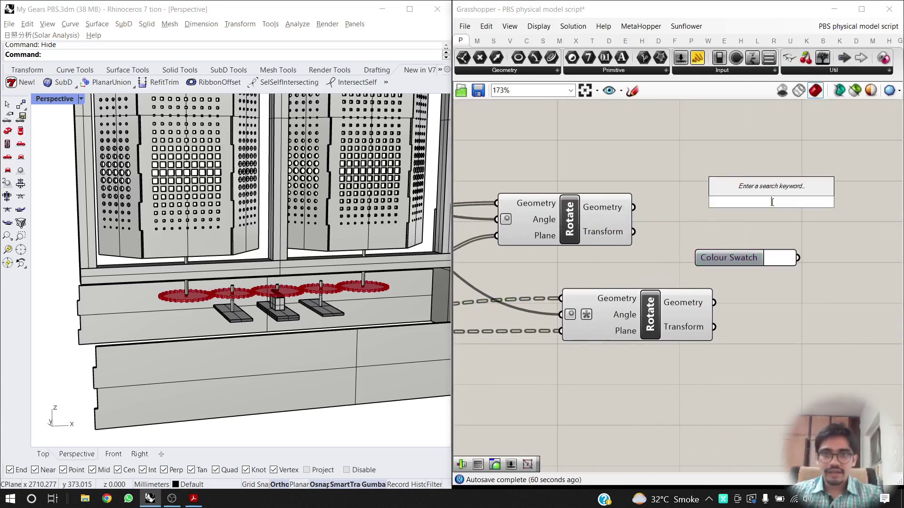
pyautogui.write('custom')
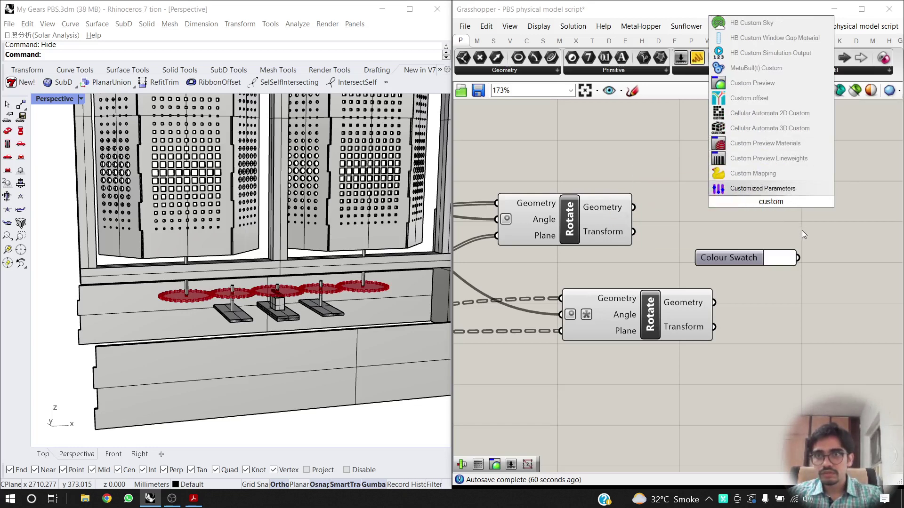
pyautogui.write('pre')
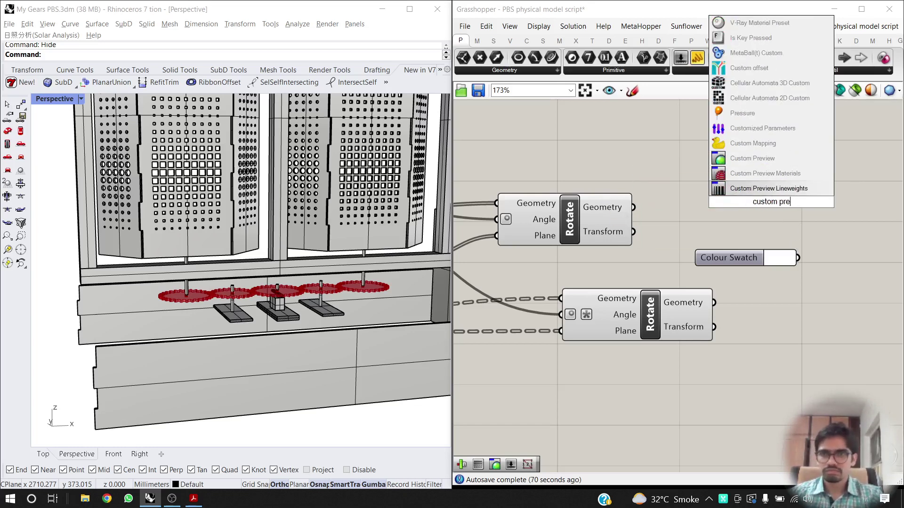
pyautogui.click(757, 158)
pyautogui.moveTo(772, 207); pyautogui.dragTo(834, 296)
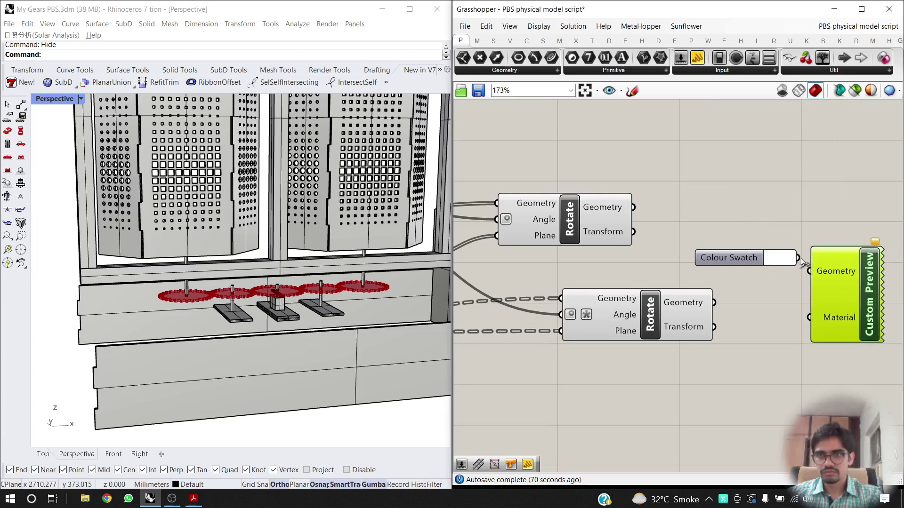
pyautogui.moveTo(637, 211); pyautogui.dragTo(810, 272)
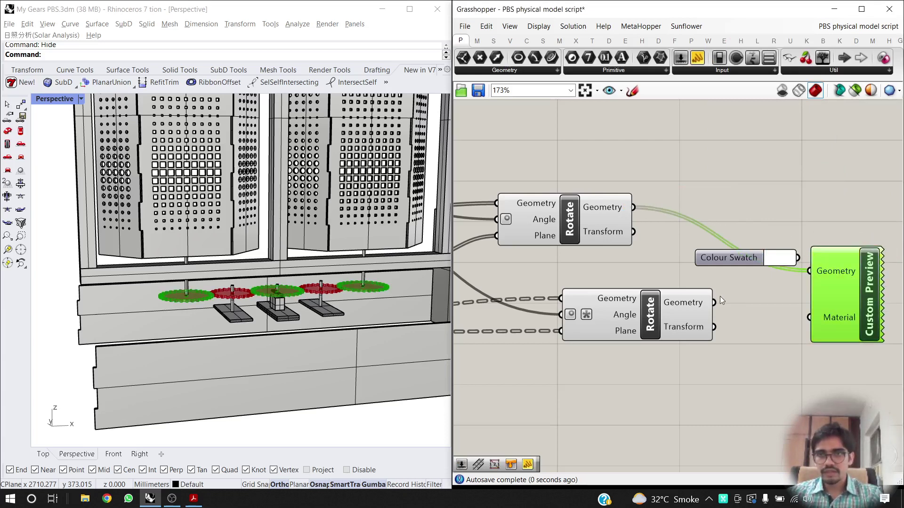
# Duplicate the Custom Preview for the lower Rotate's Geometry output, and connect the Colour Swatch to the upper Custom Preview's Material input.
pyautogui.moveTo(846, 305); pyautogui.dragTo(849, 357)
pyautogui.moveTo(714, 303); pyautogui.dragTo(814, 322)
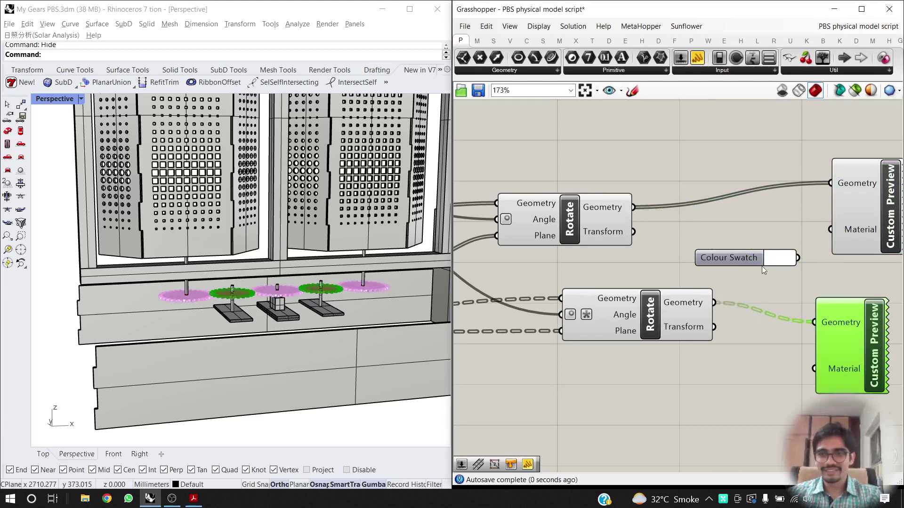
pyautogui.moveTo(744, 262); pyautogui.dragTo(830, 229)
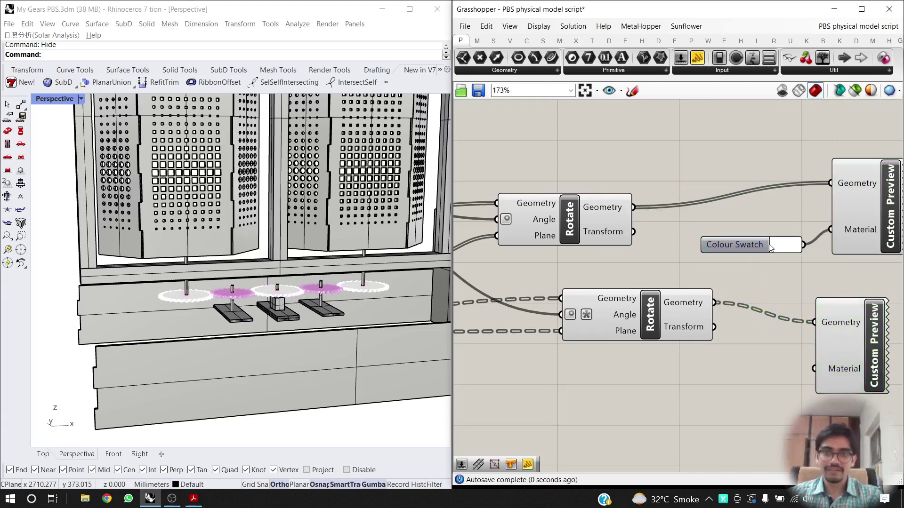
# Duplicate the Colour Swatch and connect the copy to the lower Custom Preview's Material input.
pyautogui.click(740, 245)
pyautogui.doubleClick(737, 385)
pyautogui.hotkey('ctrl', 'v')
pyautogui.moveTo(784, 382); pyautogui.dragTo(806, 373)
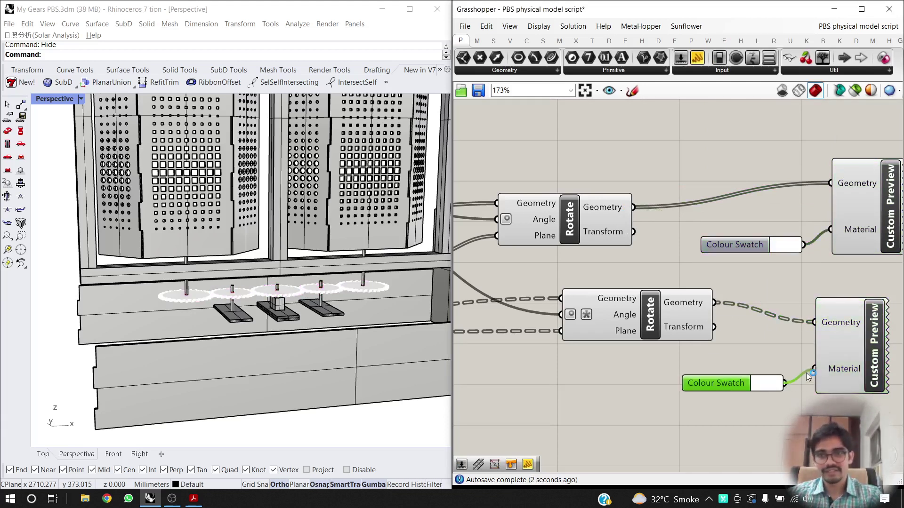
# Set the upper Colour Swatch to a muted purple for the larger gears.
pyautogui.click(793, 244)
pyautogui.moveTo(820, 301); pyautogui.dragTo(840, 308)
pyautogui.moveTo(787, 377); pyautogui.dragTo(802, 377)
pyautogui.moveTo(825, 305); pyautogui.dragTo(829, 306)
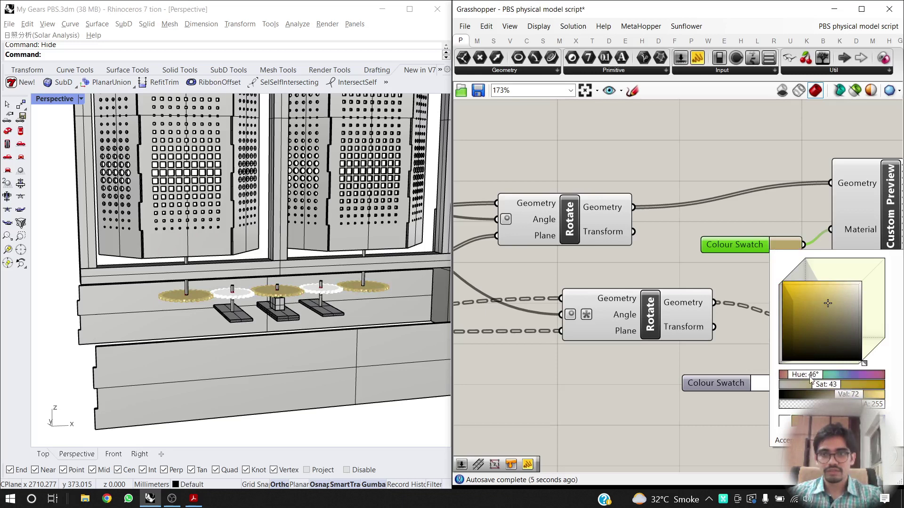
pyautogui.moveTo(809, 378); pyautogui.dragTo(851, 374)
pyautogui.moveTo(846, 279); pyautogui.dragTo(855, 282)
pyautogui.click(658, 273)
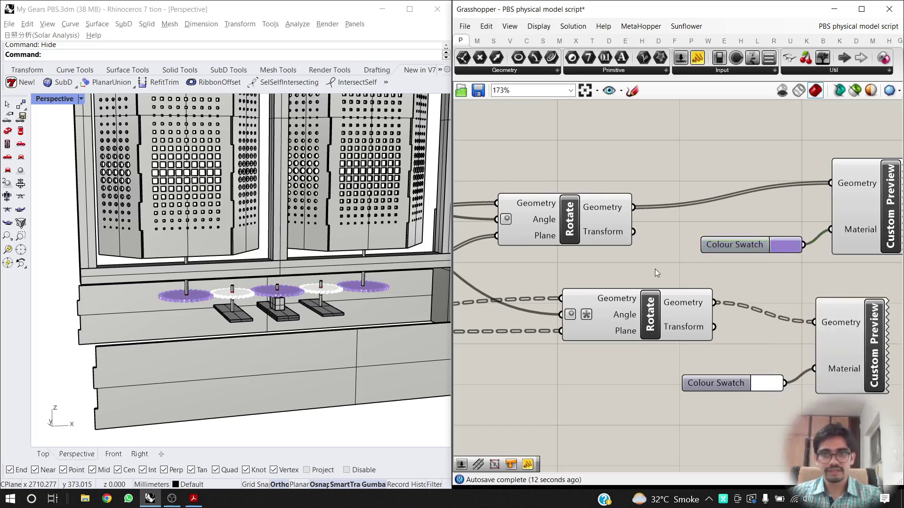
# Set the lower Colour Swatch to a muted red for the two smaller gears.
pyautogui.click(771, 386)
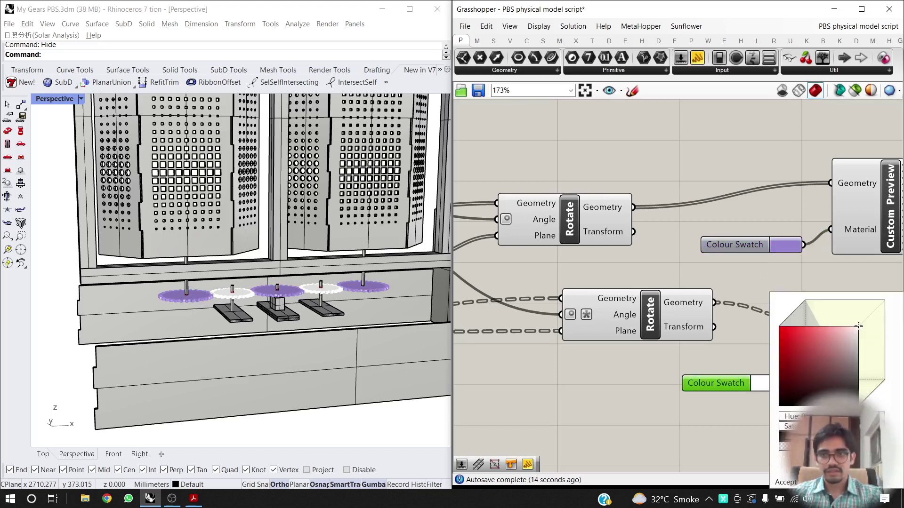
pyautogui.moveTo(859, 326); pyautogui.dragTo(826, 326)
pyautogui.moveTo(799, 417); pyautogui.dragTo(814, 417)
pyautogui.moveTo(823, 327); pyautogui.dragTo(836, 345)
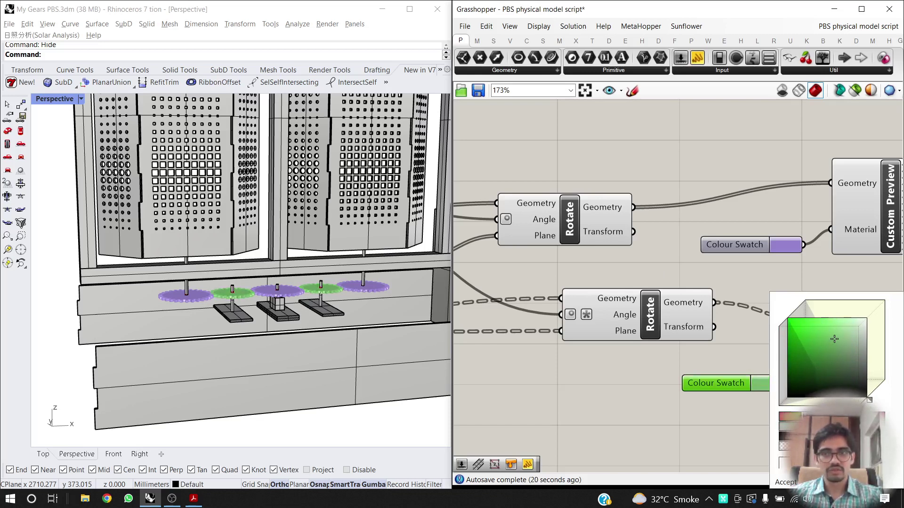
pyautogui.scroll(6, 834, 339)
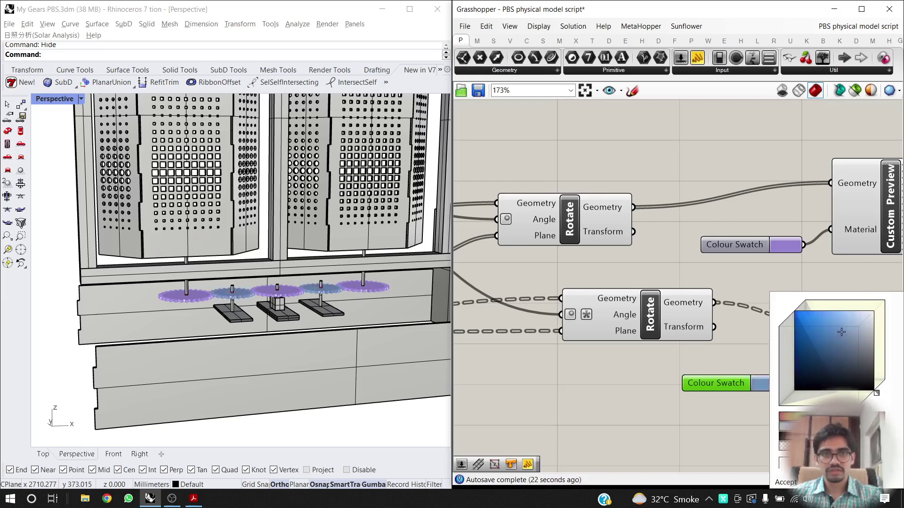
pyautogui.scroll(-5, 841, 332)
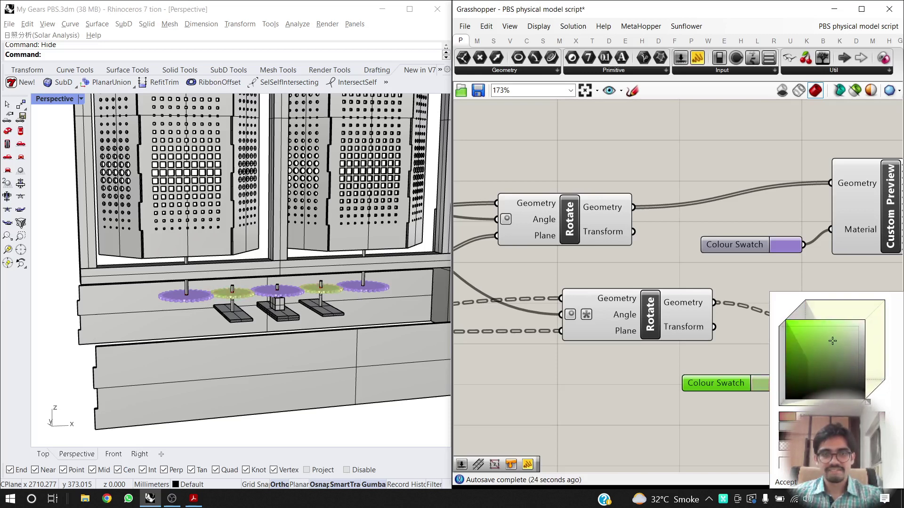
pyautogui.scroll(-3, 833, 341)
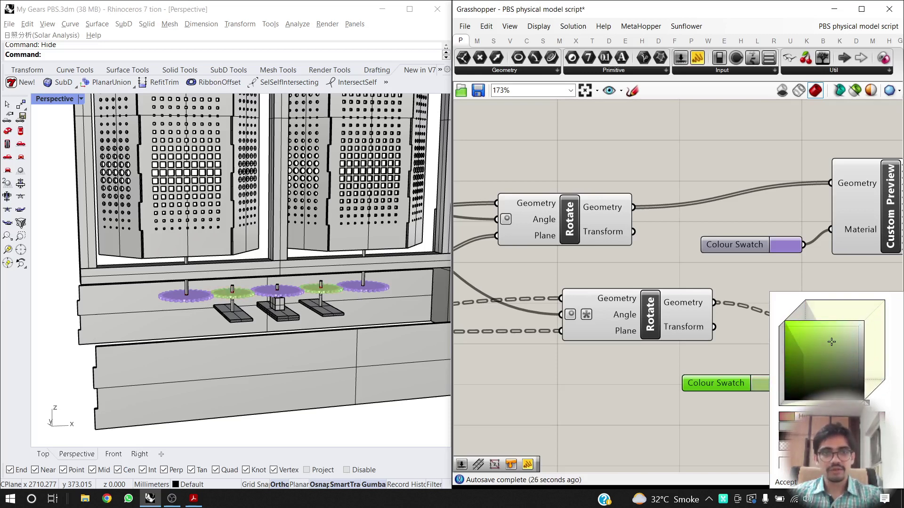
pyautogui.scroll(-3, 831, 342)
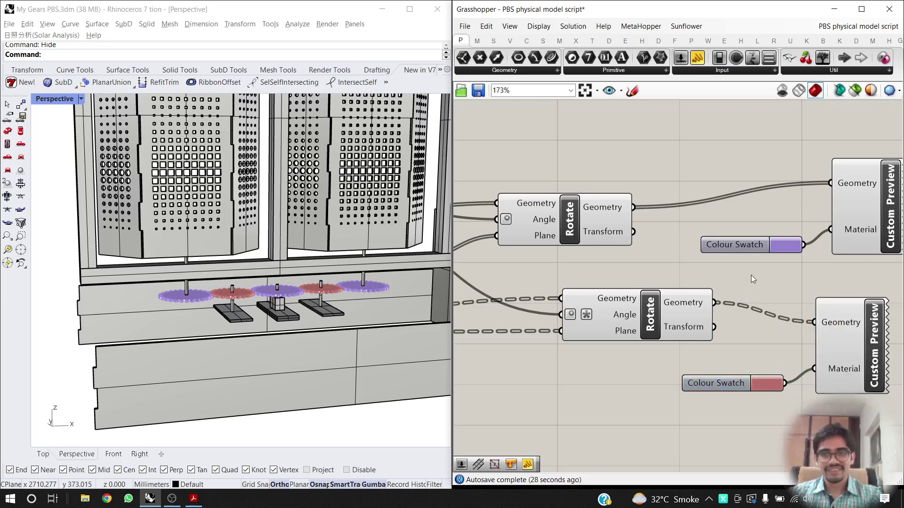
# Shift the upper Colour Swatch to a soft blue with a hue of 233°.
pyautogui.click(791, 244)
pyautogui.moveTo(846, 376)
pyautogui.mouseDown()
pyautogui.moveTo(796, 377)
pyautogui.moveTo(842, 377)
pyautogui.mouseUp()
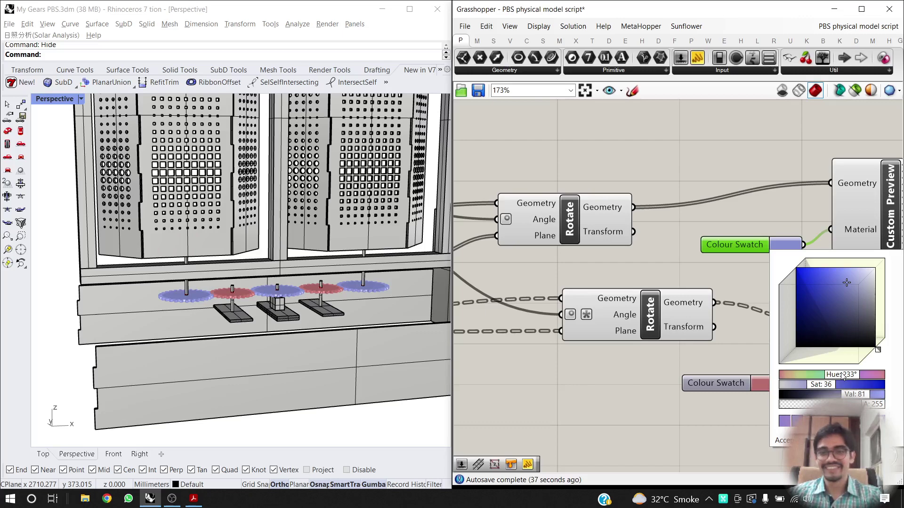
pyautogui.click(650, 158)
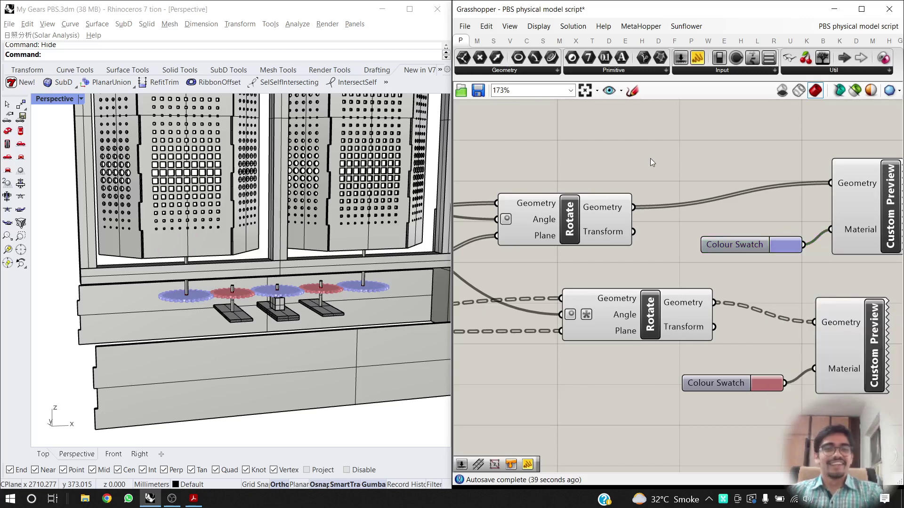
# Narrow the Grasshopper window, widen the Rhino window to fill the freed space, and hide the horizontal frame beam behind the gears.
pyautogui.scroll(-4, 236, 325)
pyautogui.moveTo(236, 325); pyautogui.dragTo(256, 322, button='right')
pyautogui.scroll(6, 252, 323)
pyautogui.scroll(6, 256, 322)
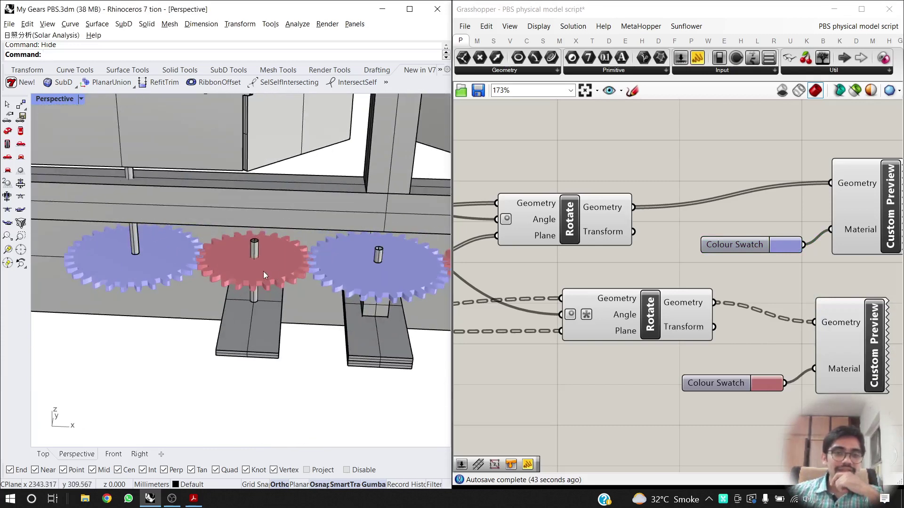
pyautogui.keyDown('shift'); pyautogui.moveTo(313, 279); pyautogui.dragTo(203, 287, button='right'); pyautogui.keyUp('shift')
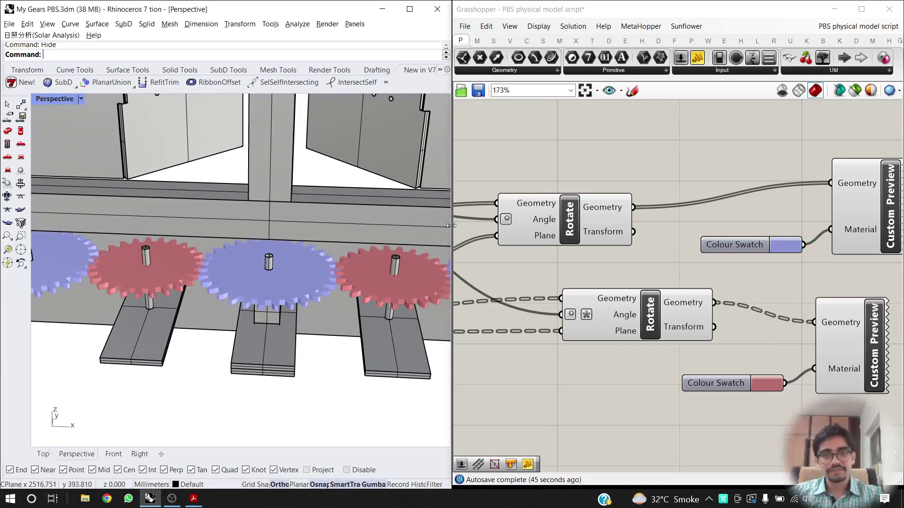
pyautogui.moveTo(453, 229); pyautogui.dragTo(531, 222)
pyautogui.click(439, 238)
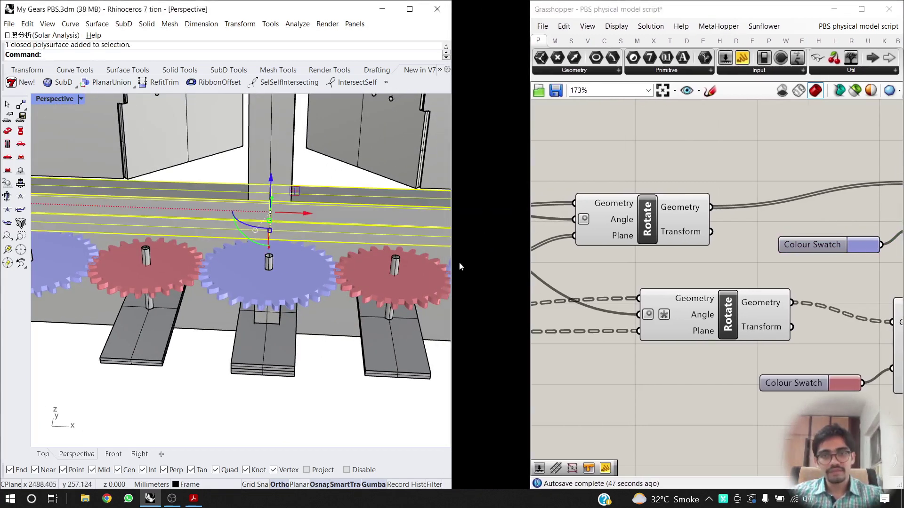
pyautogui.moveTo(451, 260); pyautogui.dragTo(502, 260)
pyautogui.hotkey('ctrl', 'h')
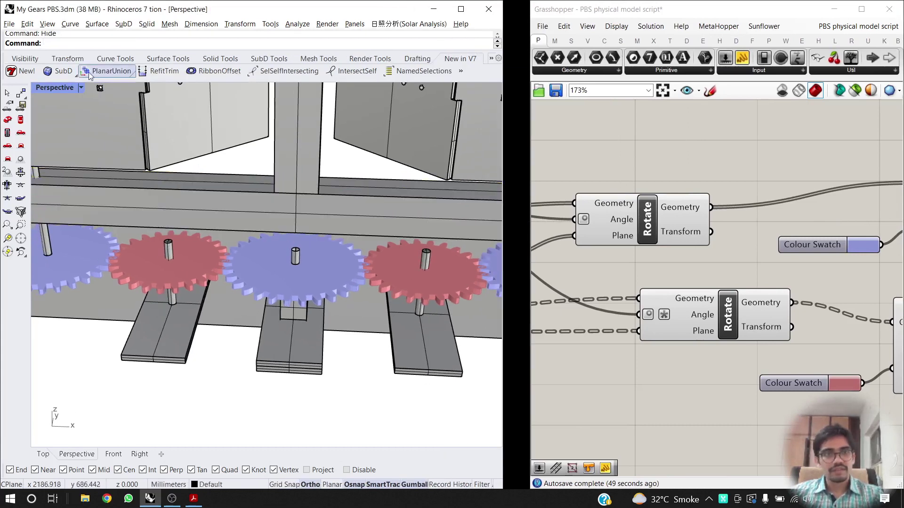
# Switch the Perspective viewport to the Rendered display mode.
pyautogui.scroll(-2, 649, 290)
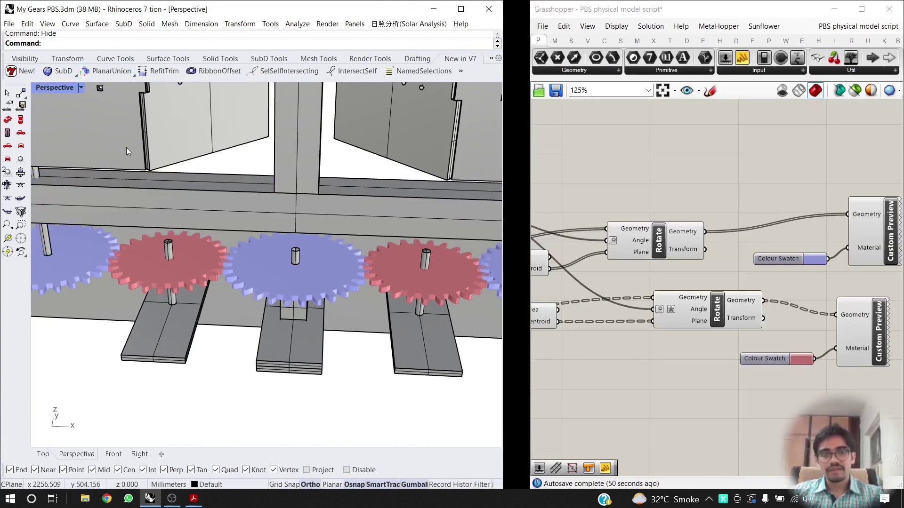
pyautogui.click(53, 88)
pyautogui.click(62, 148)
# Turn off the preview of both Area and both Rotate components so only the custom colours display.
pyautogui.scroll(-2, 679, 281)
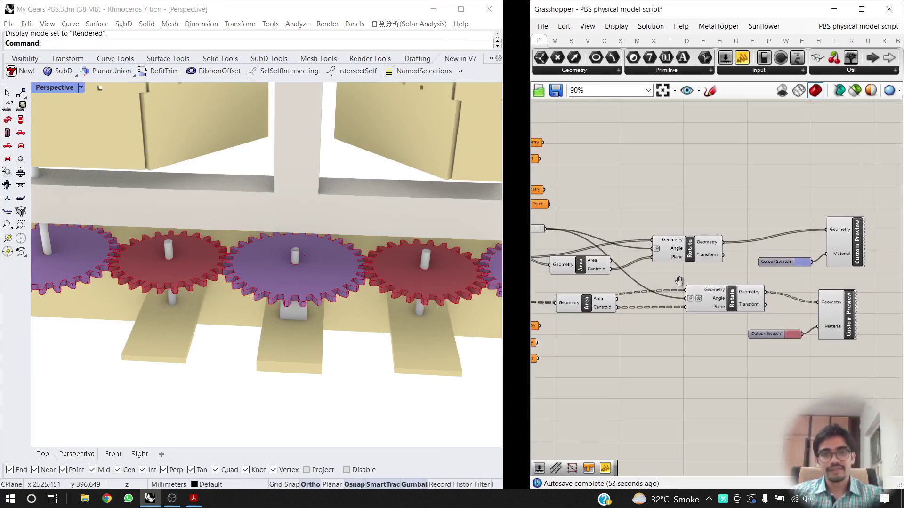
pyautogui.moveTo(679, 281); pyautogui.dragTo(707, 289, button='right')
pyautogui.moveTo(769, 192); pyautogui.dragTo(611, 338)
pyautogui.middleClick(720, 247)
pyautogui.click(758, 212)
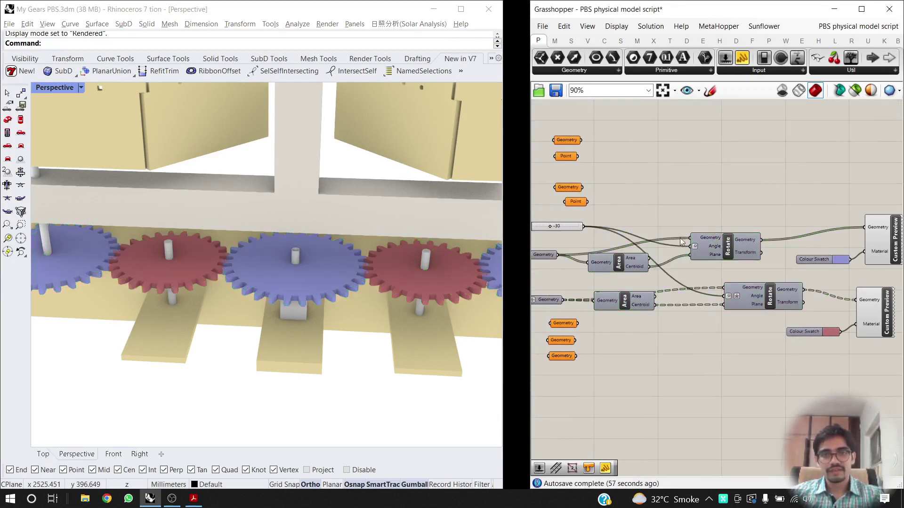
# Test the angle slider at 43 and at -9 to inspect how the gear teeth mesh up close.
pyautogui.moveTo(557, 275); pyautogui.dragTo(658, 272, button='right')
pyautogui.scroll(5, 666, 200)
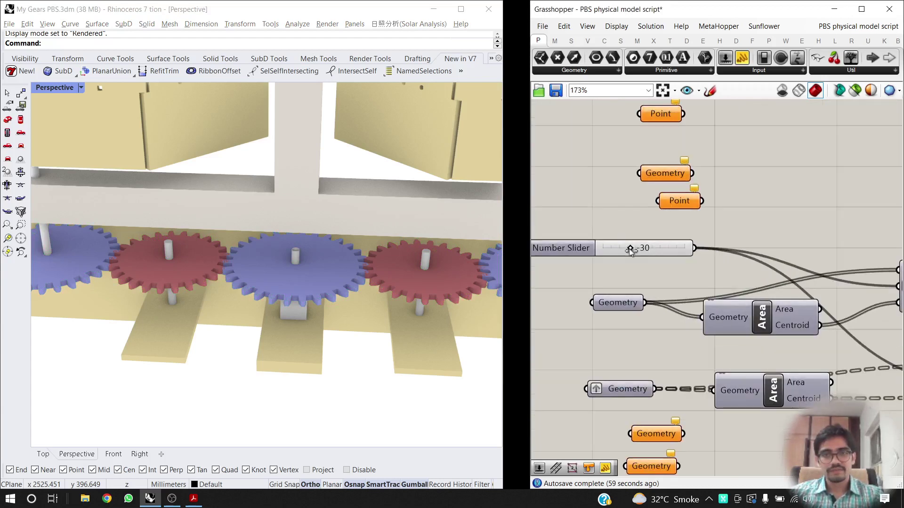
pyautogui.moveTo(641, 248); pyautogui.dragTo(663, 248)
pyautogui.click(462, 288)
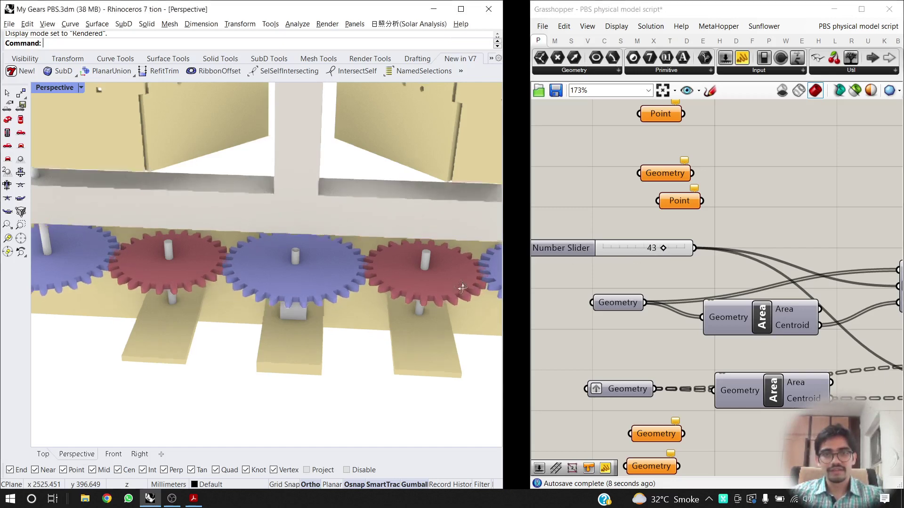
pyautogui.scroll(6, 462, 287)
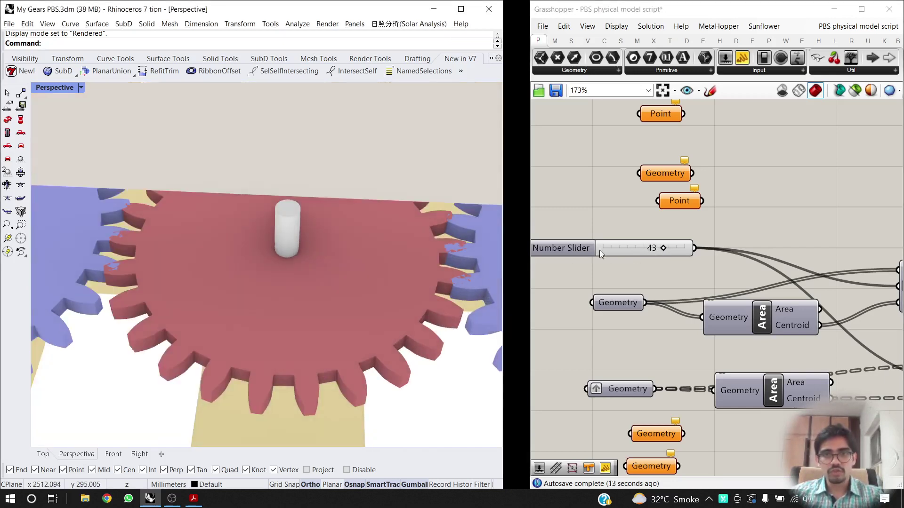
pyautogui.moveTo(664, 248); pyautogui.dragTo(636, 249)
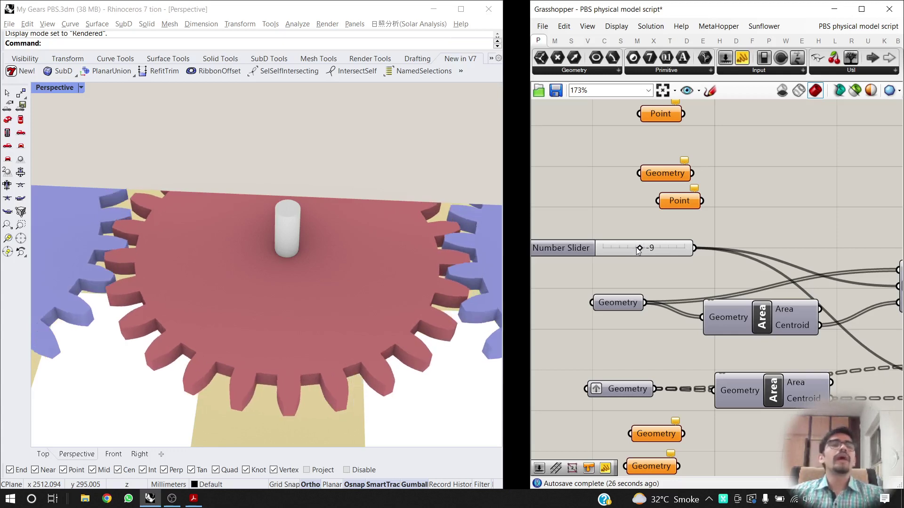
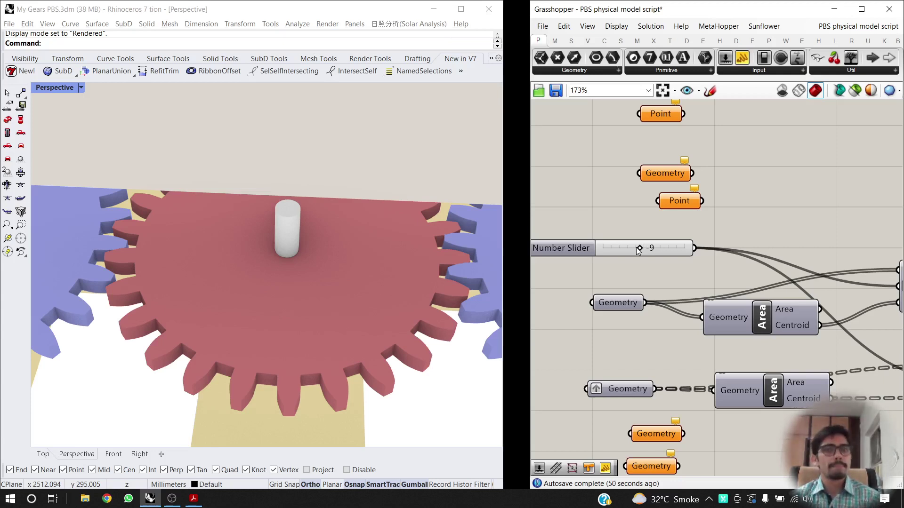
pyautogui.click(709, 91)
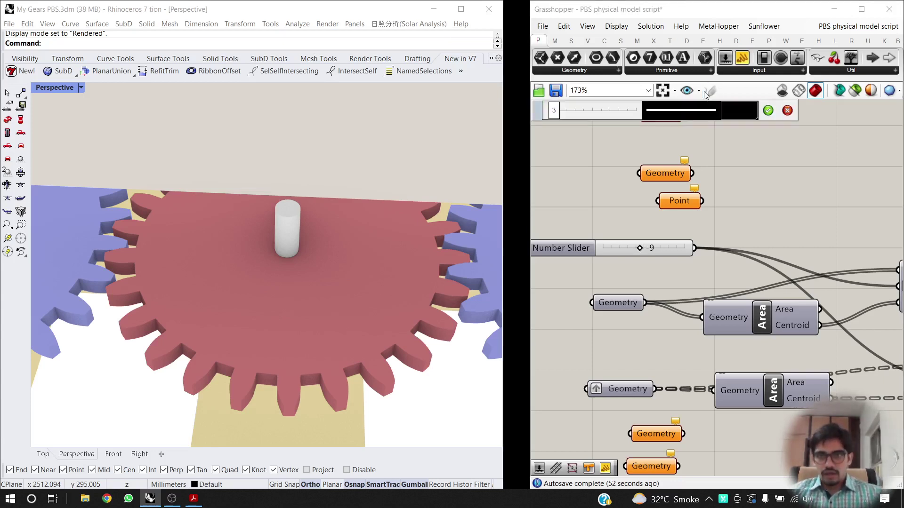
pyautogui.scroll(-2, 691, 159)
pyautogui.click(787, 110)
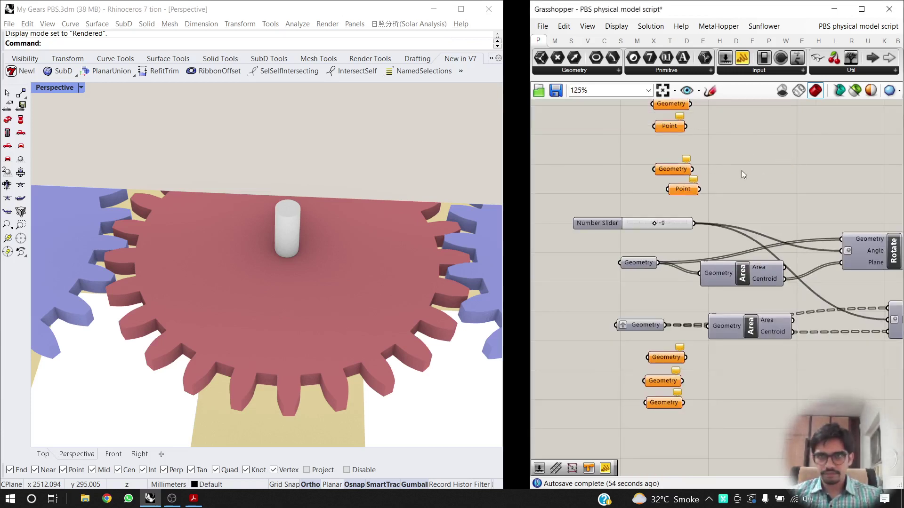
# Sketch a large circle with radius r touching a smaller circle labelled r/2 in the empty canvas area above the Rotate components.
pyautogui.rightClick(705, 188)
pyautogui.moveTo(776, 161)
pyautogui.mouseDown(button='right')
pyautogui.moveTo(662, 214)
pyautogui.moveTo(609, 269)
pyautogui.mouseUp(button='right')
pyautogui.click(718, 92)
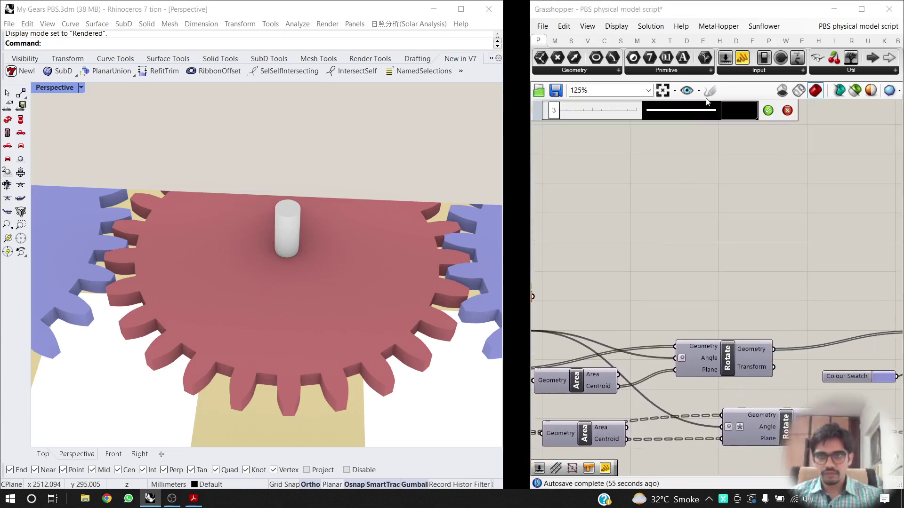
pyautogui.moveTo(719, 200)
pyautogui.mouseDown()
pyautogui.moveTo(693, 147)
pyautogui.moveTo(636, 238)
pyautogui.moveTo(711, 206)
pyautogui.moveTo(711, 176)
pyautogui.mouseUp()
pyautogui.moveTo(655, 190)
pyautogui.mouseDown()
pyautogui.moveTo(769, 178)
pyautogui.moveTo(742, 212)
pyautogui.moveTo(727, 185)
pyautogui.moveTo(748, 182)
pyautogui.moveTo(739, 198)
pyautogui.moveTo(749, 203)
pyautogui.mouseUp()
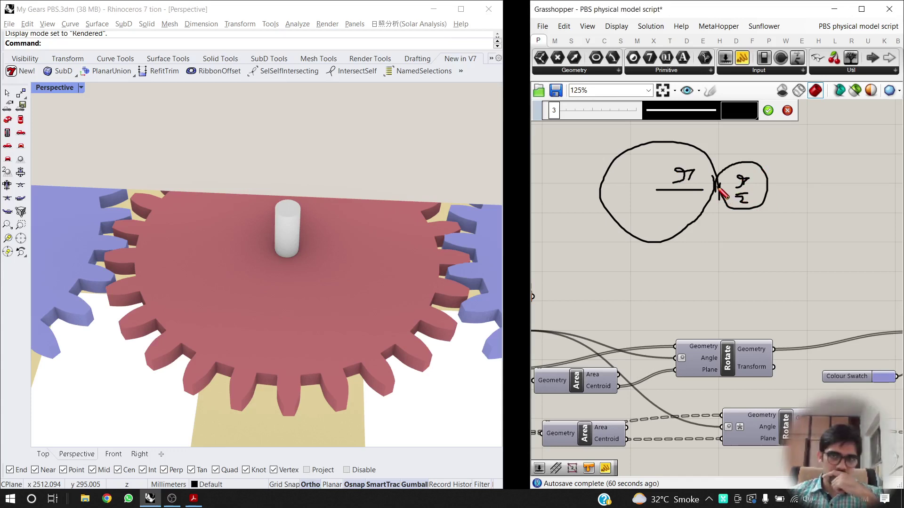
# Mark the rotated arc and its enclosing radii on the large sketched circle, and write 2πr beside the small circle.
pyautogui.moveTo(718, 190)
pyautogui.mouseDown()
pyautogui.moveTo(710, 220)
pyautogui.moveTo(677, 231)
pyautogui.mouseUp()
pyautogui.moveTo(706, 182); pyautogui.dragTo(728, 185)
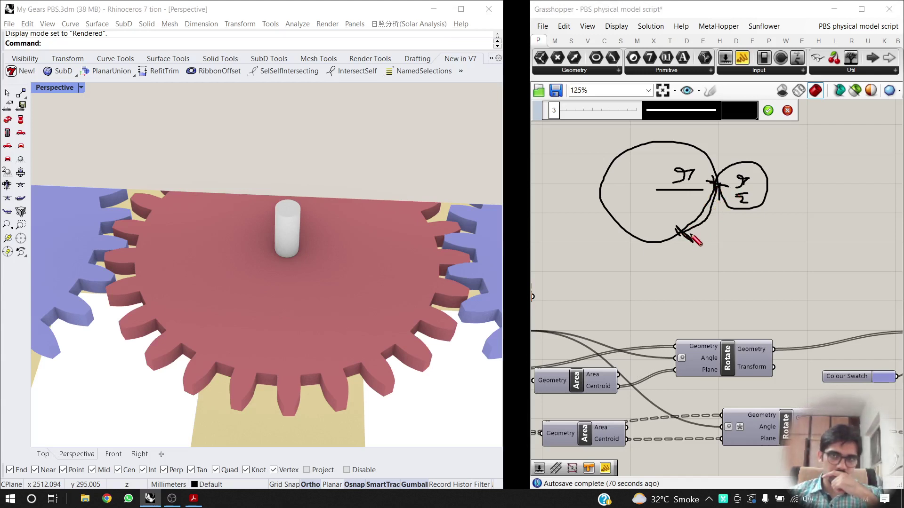
pyautogui.moveTo(669, 221); pyautogui.dragTo(708, 186)
pyautogui.moveTo(796, 211)
pyautogui.mouseDown()
pyautogui.moveTo(810, 225)
pyautogui.moveTo(822, 207)
pyautogui.moveTo(838, 231)
pyautogui.mouseUp()
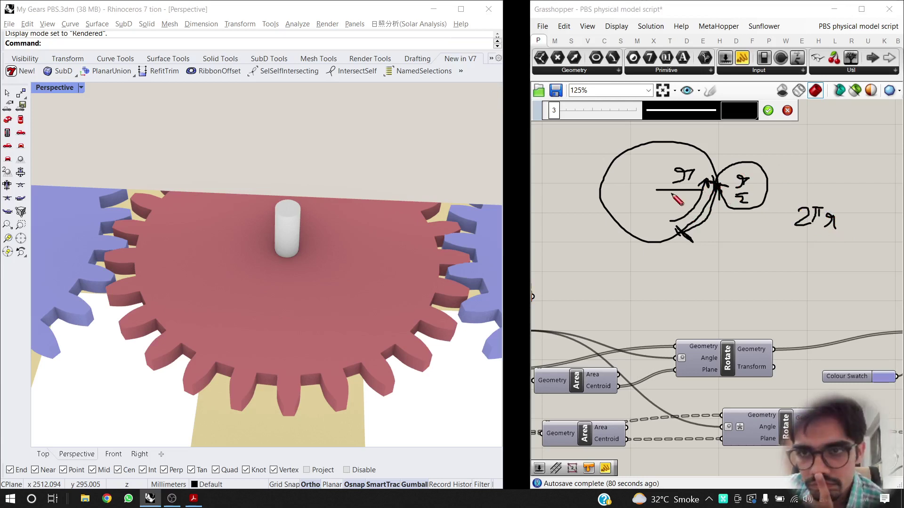
pyautogui.moveTo(657, 190)
pyautogui.mouseDown()
pyautogui.moveTo(696, 239)
pyautogui.moveTo(723, 189)
pyautogui.moveTo(657, 190)
pyautogui.moveTo(688, 228)
pyautogui.moveTo(699, 225)
pyautogui.mouseUp()
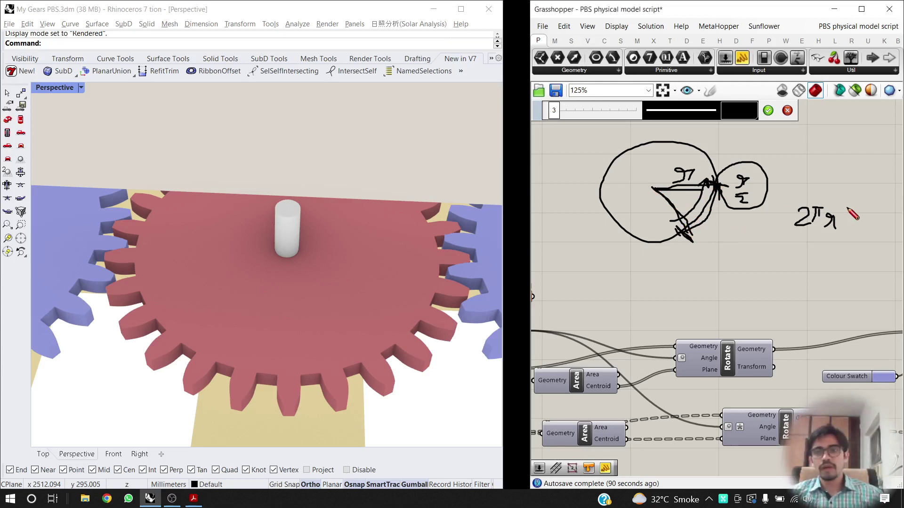
# Change the small circle's radius label and the circumference formula to use r', and write 360 2π below the circles.
pyautogui.moveTo(846, 207); pyautogui.dragTo(846, 215)
pyautogui.moveTo(752, 175); pyautogui.dragTo(742, 201)
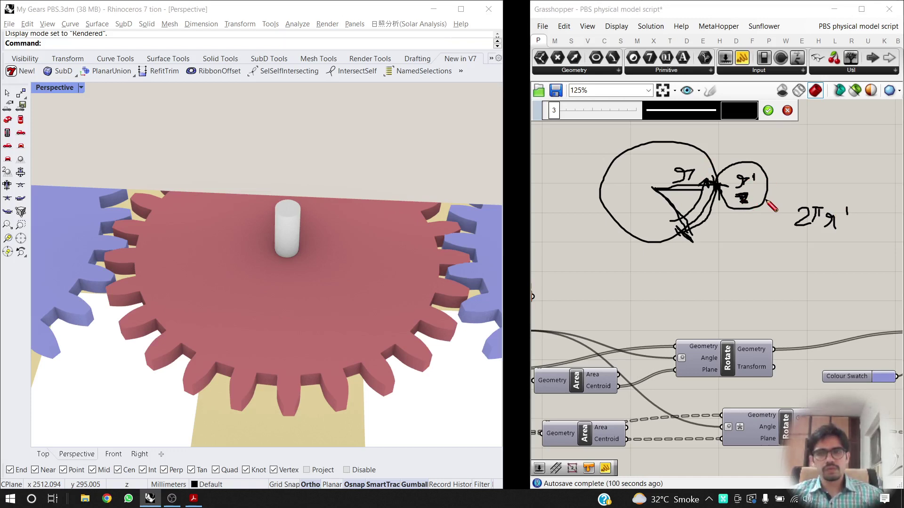
pyautogui.moveTo(715, 242)
pyautogui.mouseDown()
pyautogui.moveTo(726, 253)
pyautogui.moveTo(711, 263)
pyautogui.moveTo(745, 257)
pyautogui.moveTo(756, 266)
pyautogui.moveTo(757, 253)
pyautogui.moveTo(797, 266)
pyautogui.mouseUp()
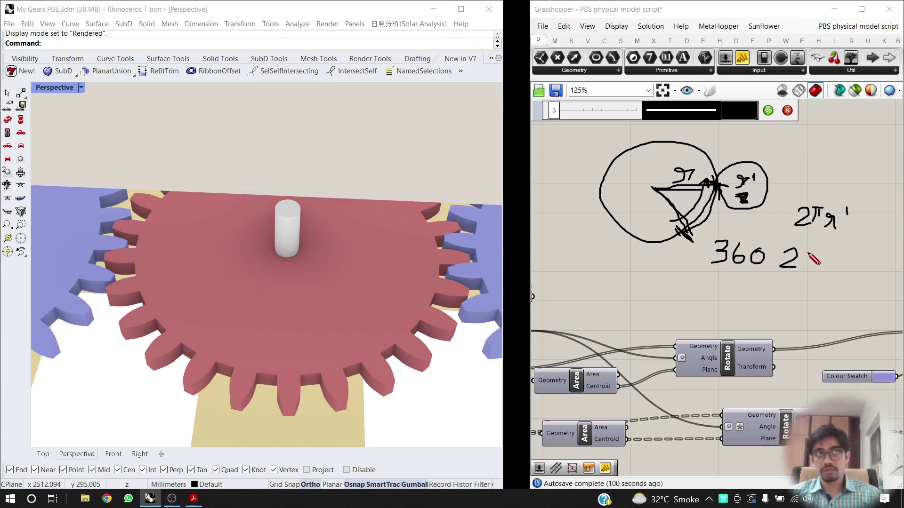
pyautogui.moveTo(806, 254)
pyautogui.mouseDown()
pyautogui.moveTo(811, 264)
pyautogui.moveTo(818, 253)
pyautogui.mouseUp()
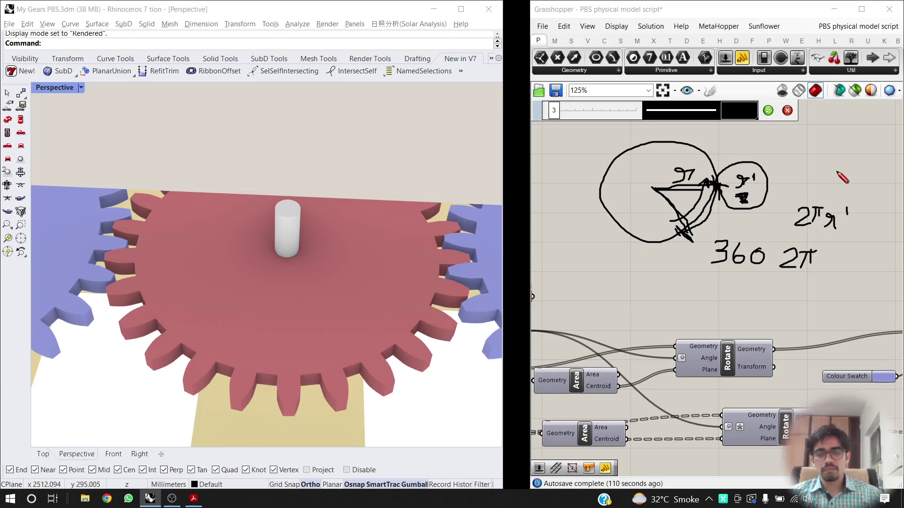
# Sketch a second pair of touching circles with a rotation arrow over the larger one, and label it 2πr.
pyautogui.moveTo(834, 160)
pyautogui.mouseDown()
pyautogui.moveTo(828, 148)
pyautogui.moveTo(790, 171)
pyautogui.moveTo(830, 180)
pyautogui.moveTo(837, 161)
pyautogui.mouseUp()
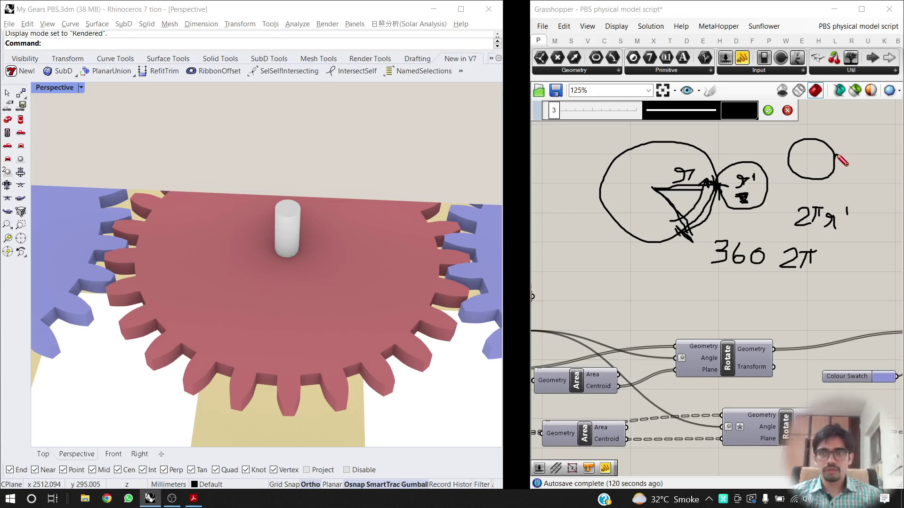
pyautogui.moveTo(836, 156)
pyautogui.mouseDown()
pyautogui.moveTo(843, 148)
pyautogui.moveTo(860, 158)
pyautogui.moveTo(851, 174)
pyautogui.moveTo(836, 165)
pyautogui.mouseUp()
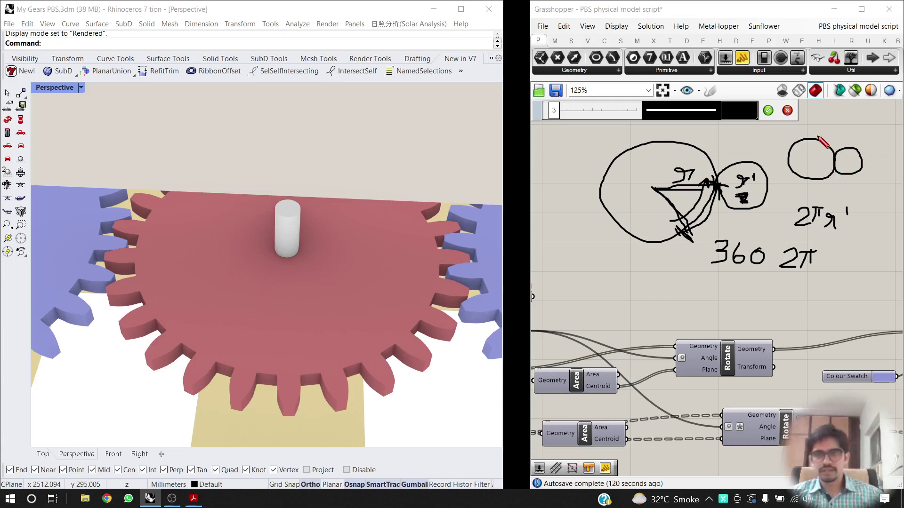
pyautogui.moveTo(831, 141)
pyautogui.mouseDown()
pyautogui.moveTo(808, 128)
pyautogui.moveTo(777, 147)
pyautogui.moveTo(791, 144)
pyautogui.mouseUp()
pyautogui.moveTo(817, 111)
pyautogui.mouseDown()
pyautogui.moveTo(829, 121)
pyautogui.moveTo(843, 108)
pyautogui.moveTo(841, 123)
pyautogui.moveTo(849, 120)
pyautogui.mouseUp()
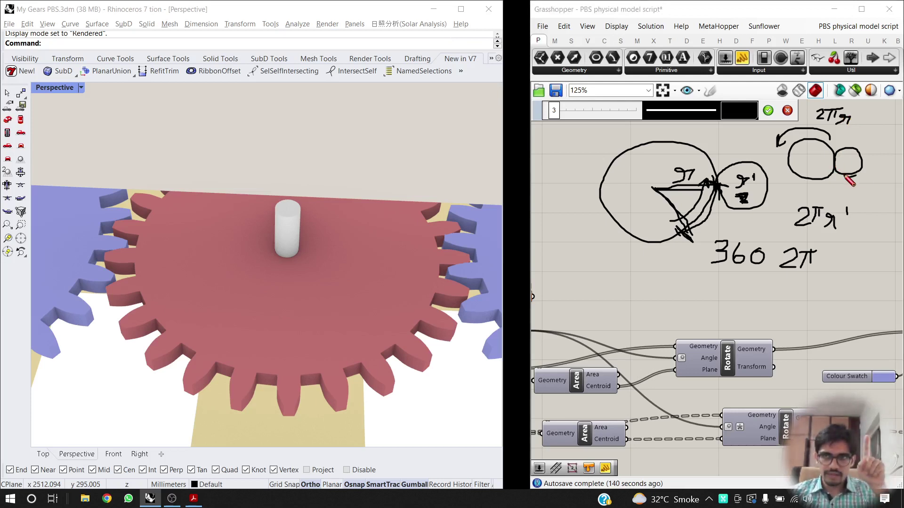
# Write 2πr', the fraction 2πr over r', and a ratio of the two radii below the sketched circles.
pyautogui.moveTo(604, 265)
pyautogui.mouseDown()
pyautogui.moveTo(615, 275)
pyautogui.moveTo(634, 266)
pyautogui.moveTo(634, 279)
pyautogui.moveTo(642, 274)
pyautogui.mouseUp()
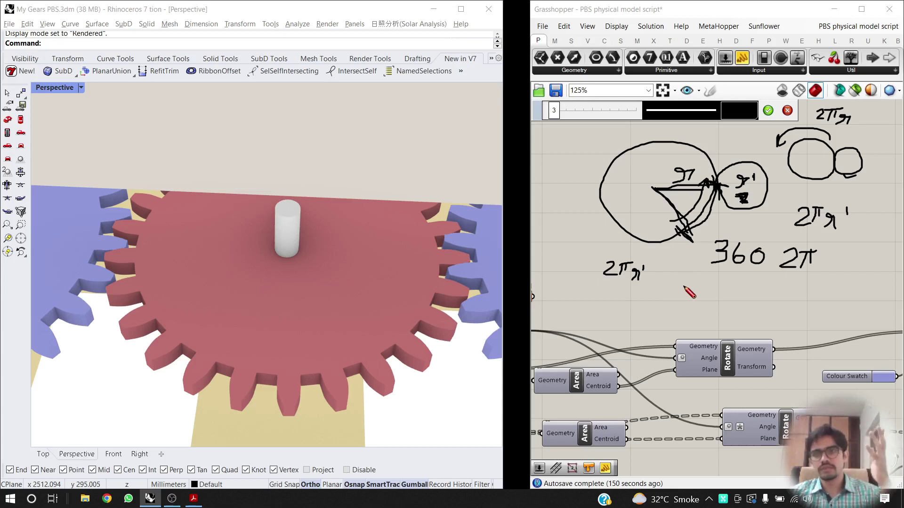
pyautogui.moveTo(684, 283)
pyautogui.mouseDown()
pyautogui.moveTo(697, 294)
pyautogui.moveTo(730, 292)
pyautogui.moveTo(723, 309)
pyautogui.moveTo(676, 310)
pyautogui.mouseUp()
pyautogui.moveTo(683, 317); pyautogui.dragTo(701, 319)
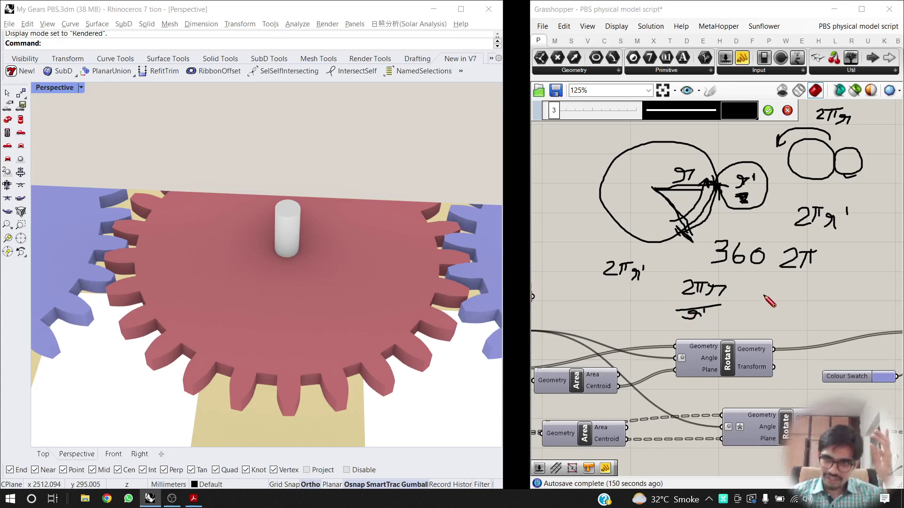
pyautogui.moveTo(764, 294)
pyautogui.mouseDown()
pyautogui.moveTo(773, 305)
pyautogui.moveTo(775, 288)
pyautogui.moveTo(781, 310)
pyautogui.moveTo(763, 324)
pyautogui.moveTo(771, 322)
pyautogui.mouseUp()
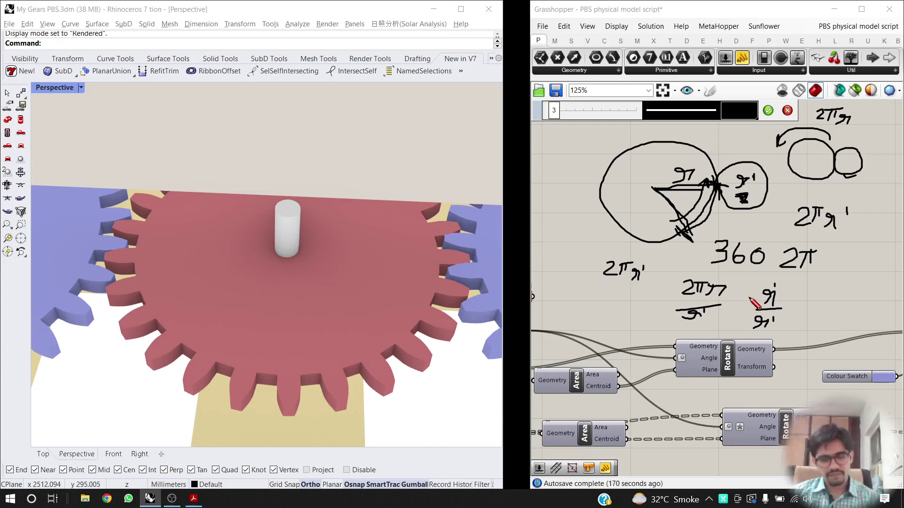
# Discard the freehand gear-ratio sketch and leave sketch mode.
pyautogui.scroll(-5, 751, 310)
pyautogui.scroll(4, 726, 394)
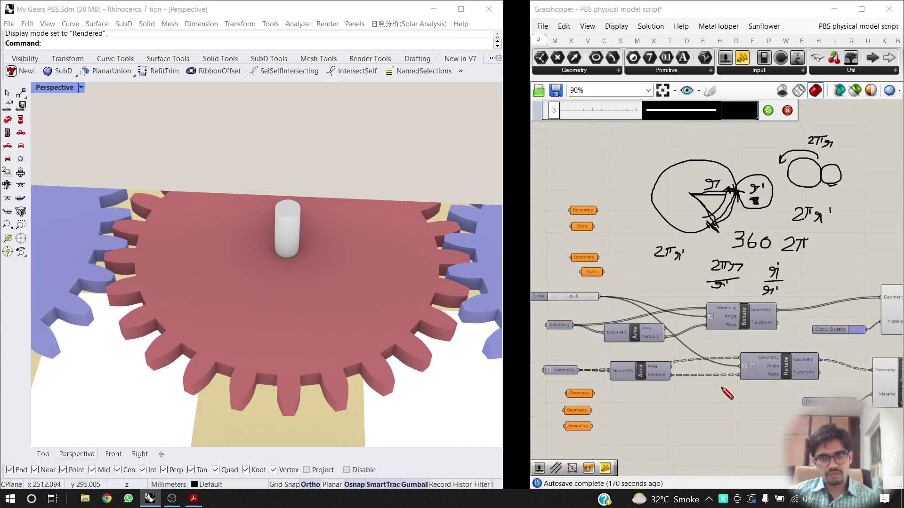
pyautogui.scroll(-1, 729, 386)
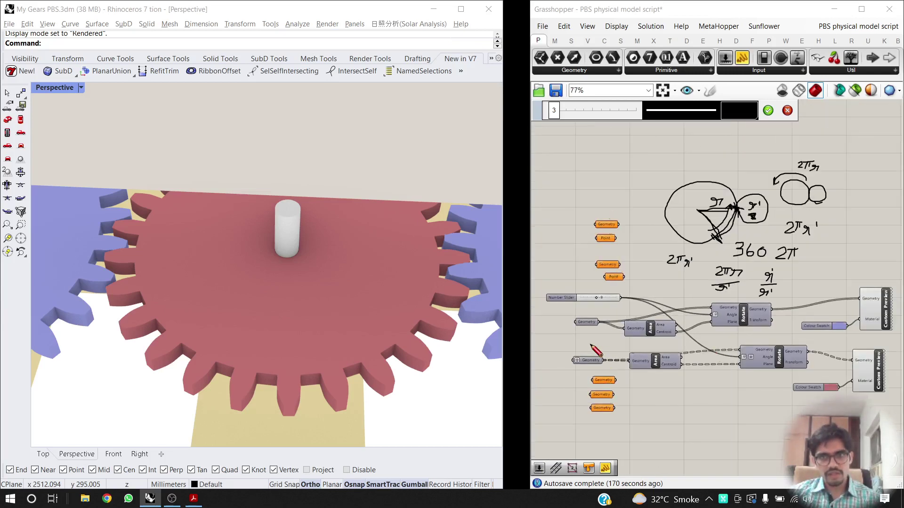
pyautogui.scroll(3, 670, 347)
pyautogui.press('Escape')
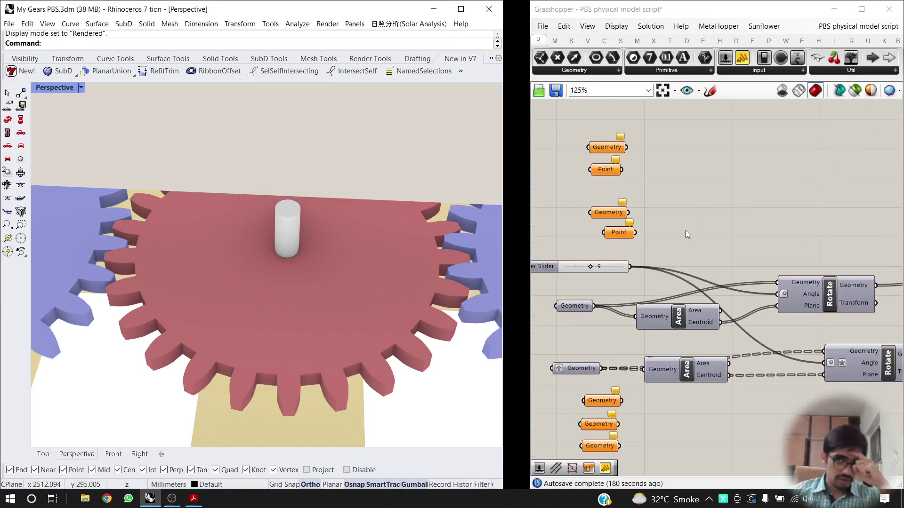
# Examine the yellow gear group for the radius sliders that feed its Circle and SpurGear components.
pyautogui.scroll(-5, 733, 246)
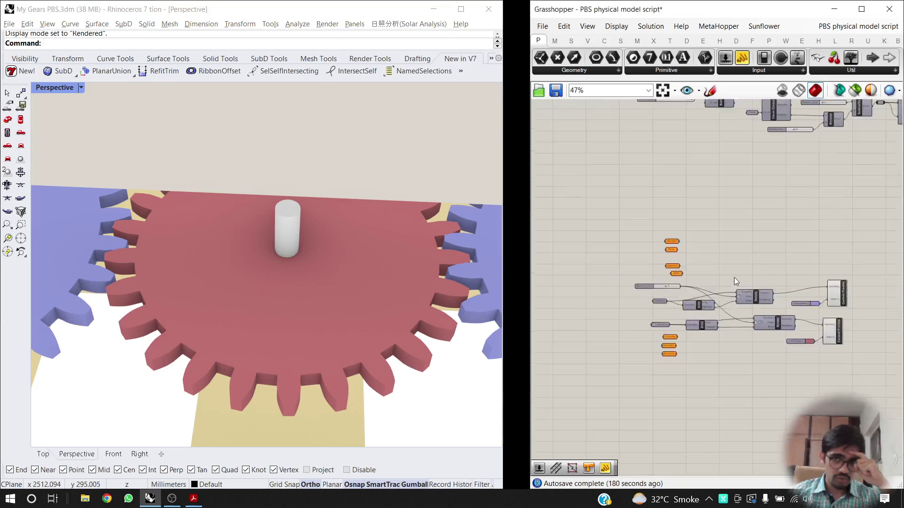
pyautogui.scroll(-2, 735, 277)
pyautogui.moveTo(736, 265); pyautogui.dragTo(715, 387, button='right')
pyautogui.scroll(-3, 730, 324)
pyautogui.scroll(4, 697, 169)
pyautogui.moveTo(697, 169); pyautogui.dragTo(696, 279, button='right')
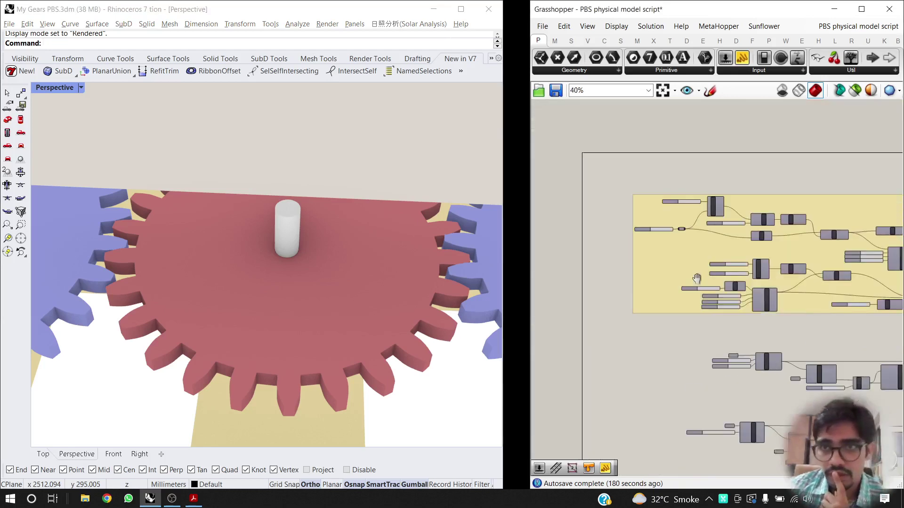
pyautogui.scroll(4, 697, 278)
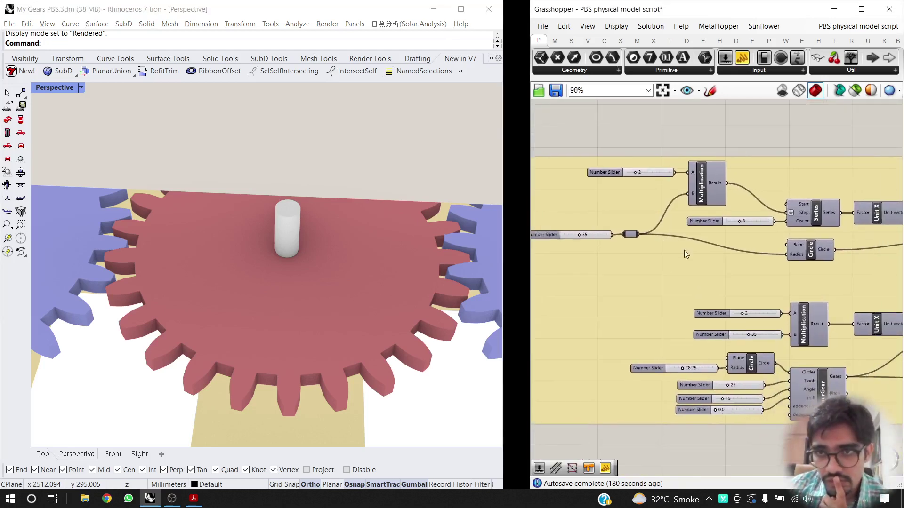
pyautogui.scroll(2, 658, 217)
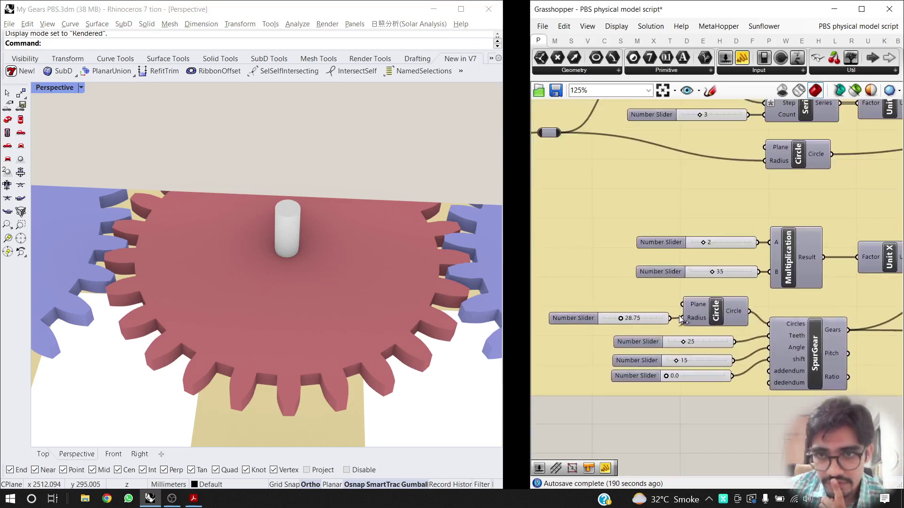
pyautogui.click(706, 311)
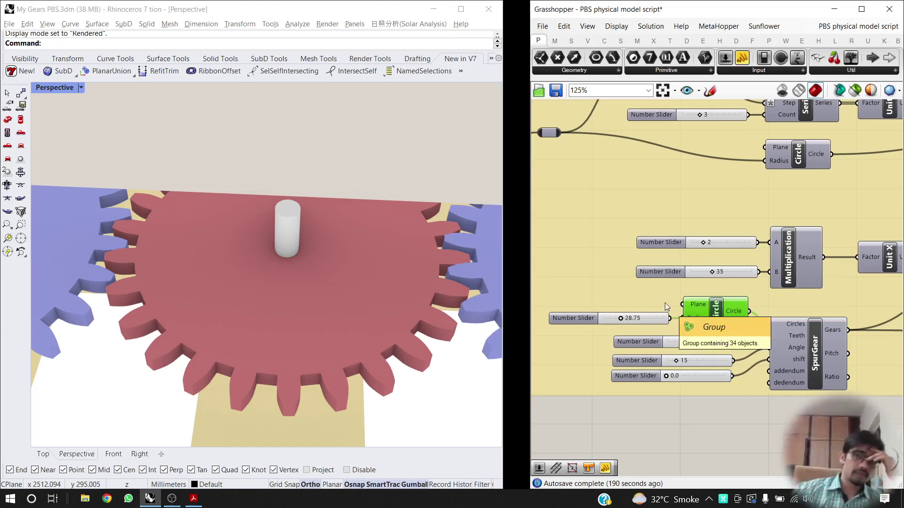
pyautogui.scroll(-3, 676, 292)
pyautogui.moveTo(735, 355); pyautogui.dragTo(699, 356, button='right')
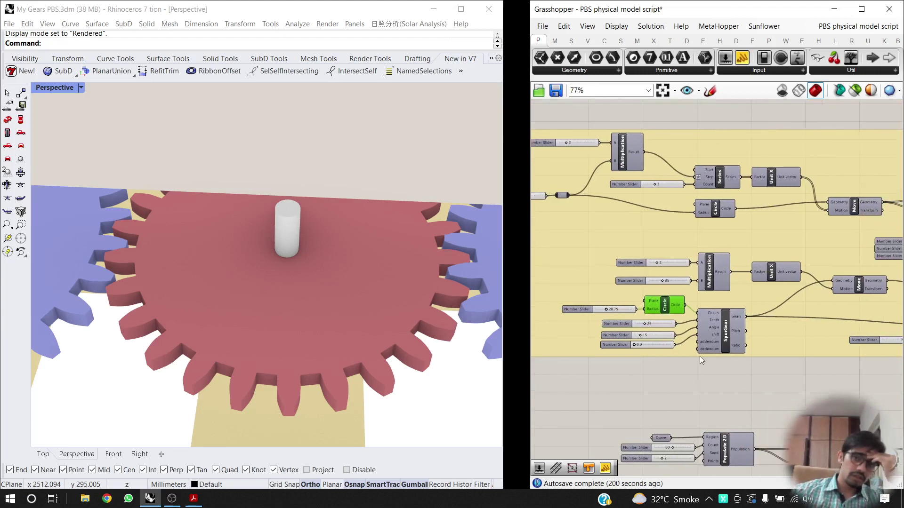
# Add a Division component in the empty canvas area below the yellow gear group.
pyautogui.doubleClick(712, 406)
pyautogui.write('divistion')
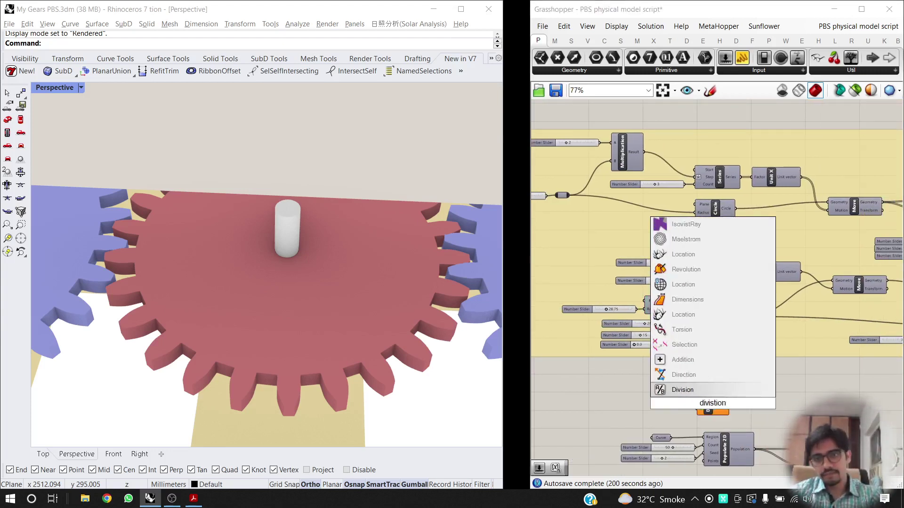
pyautogui.press('Return')
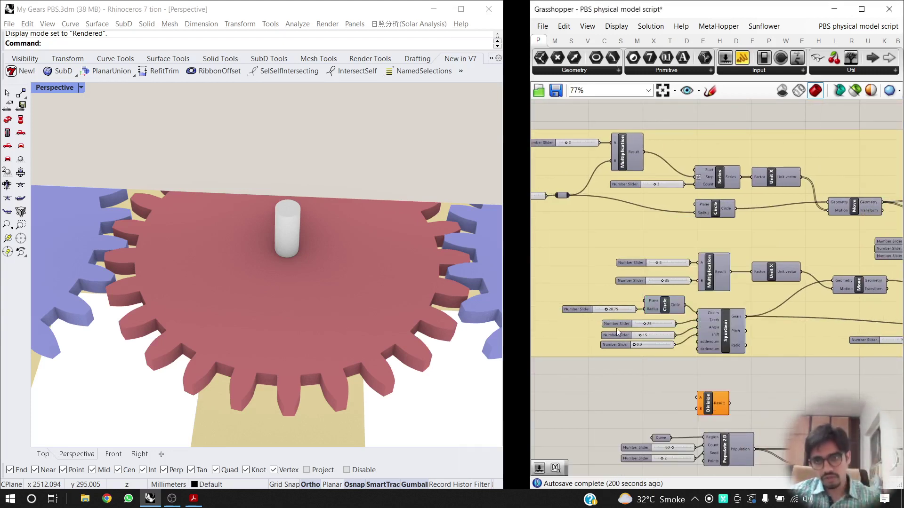
# Examine the inputs of both SpurGear components and trace the radius of each gear circle.
pyautogui.moveTo(638, 326); pyautogui.dragTo(610, 310, button='right')
pyautogui.scroll(-2, 655, 309)
pyautogui.scroll(2, 699, 332)
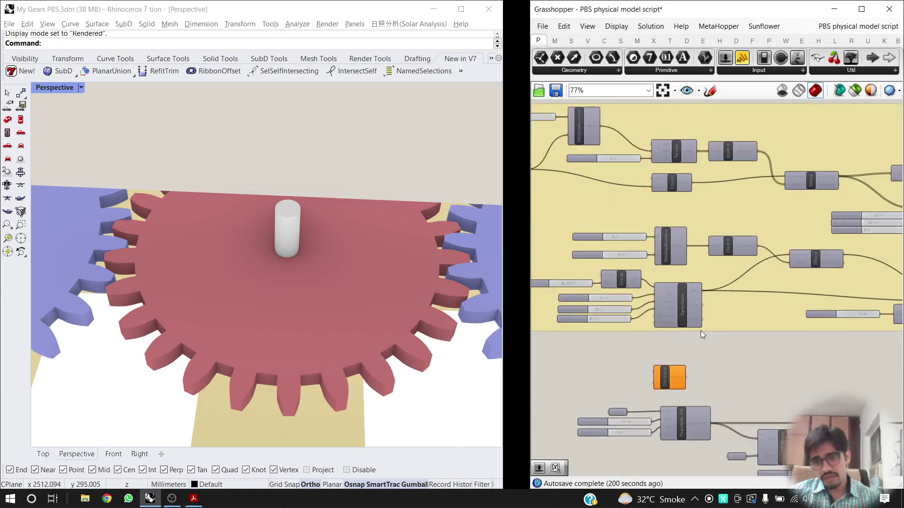
pyautogui.moveTo(861, 289); pyautogui.dragTo(791, 319, button='right')
pyautogui.scroll(3, 858, 314)
pyautogui.moveTo(857, 315); pyautogui.dragTo(740, 309, button='right')
pyautogui.scroll(-3, 712, 217)
pyautogui.scroll(5, 714, 245)
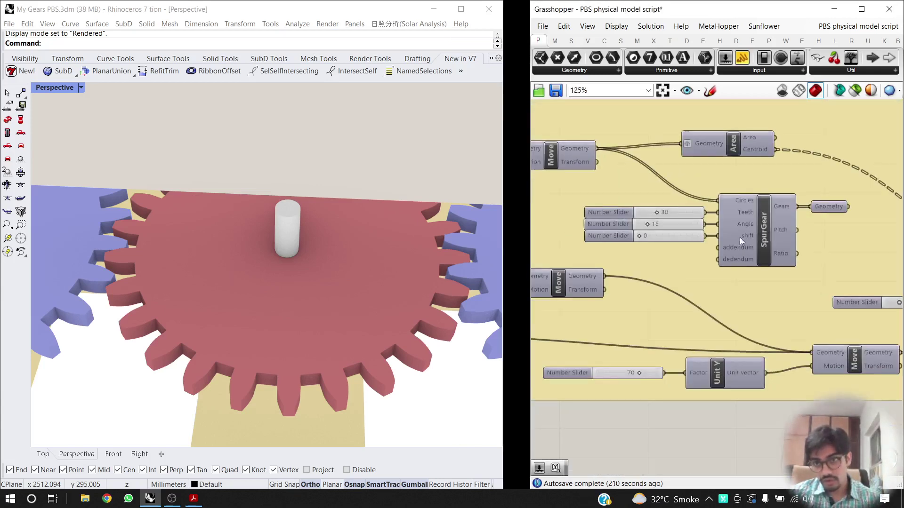
pyautogui.scroll(-4, 714, 248)
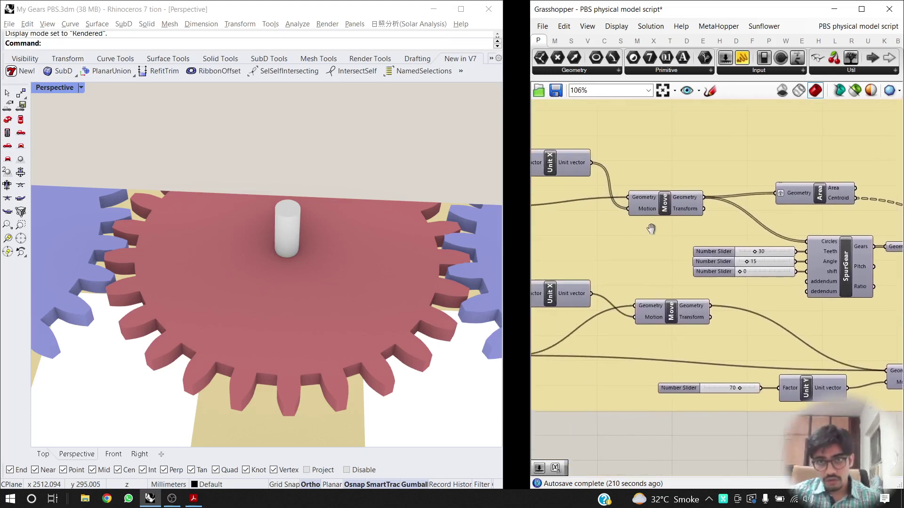
pyautogui.moveTo(641, 245); pyautogui.dragTo(739, 263, button='right')
pyautogui.moveTo(636, 225); pyautogui.dragTo(704, 246, button='right')
pyautogui.moveTo(653, 268); pyautogui.dragTo(613, 234, button='right')
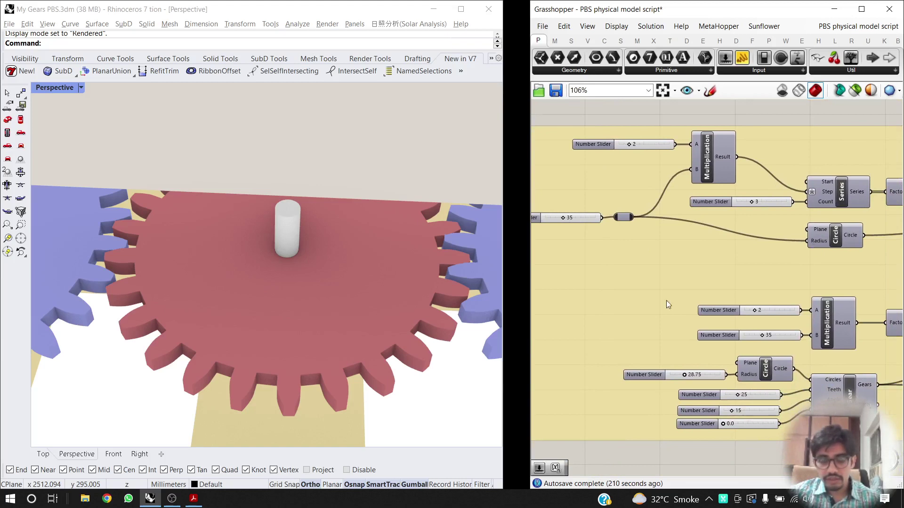
pyautogui.moveTo(666, 301); pyautogui.dragTo(652, 256, button='right')
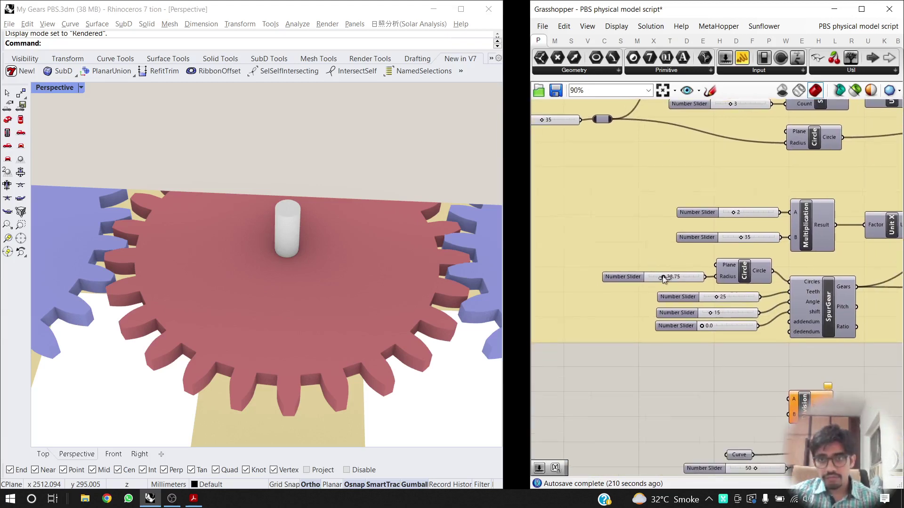
# Move the Division component into the gear group, between the radius sliders of the two gear circles.
pyautogui.scroll(-3, 664, 277)
pyautogui.scroll(-3, 712, 320)
pyautogui.scroll(5, 727, 335)
pyautogui.moveTo(755, 353); pyautogui.dragTo(564, 170)
pyautogui.moveTo(556, 125); pyautogui.dragTo(716, 187, button='right')
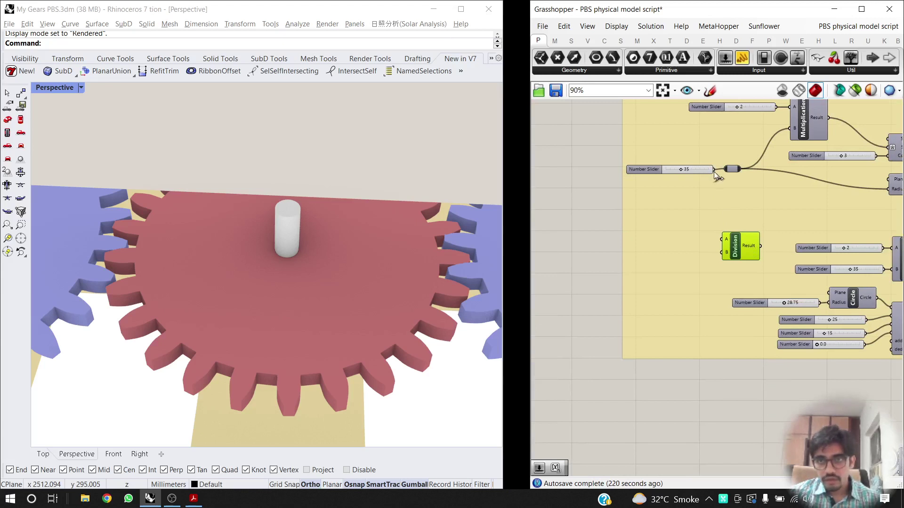
# Add number sliders with values 35 and 28.75 and connect them to the Division component's A and B inputs.
pyautogui.doubleClick(552, 265)
pyautogui.write('35')
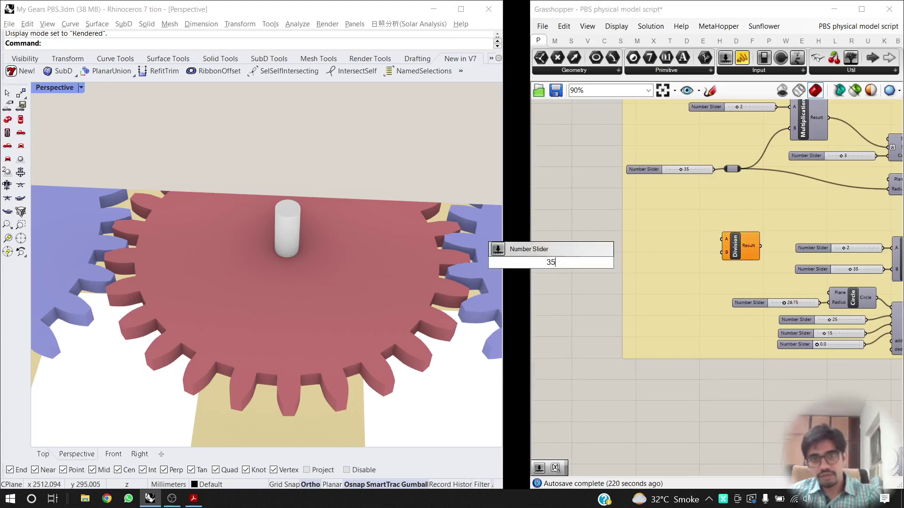
pyautogui.press('Return')
pyautogui.doubleClick(580, 319)
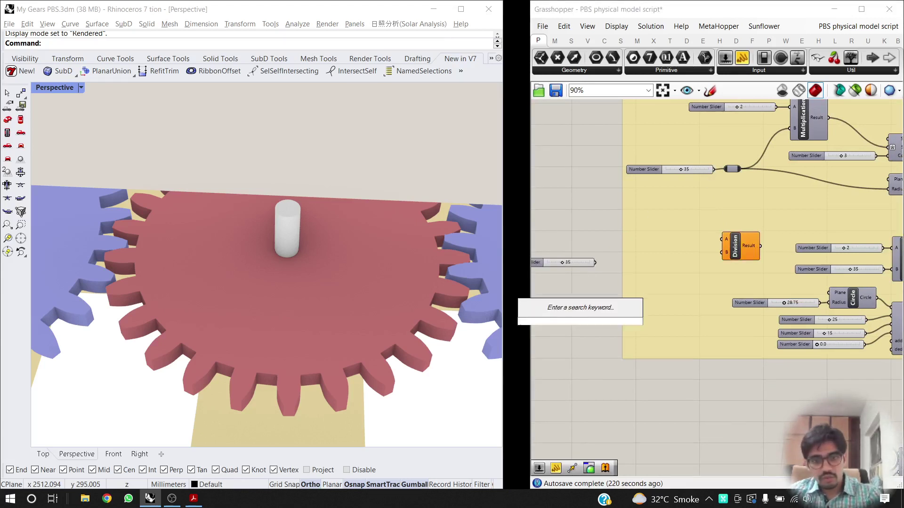
pyautogui.write('28.75')
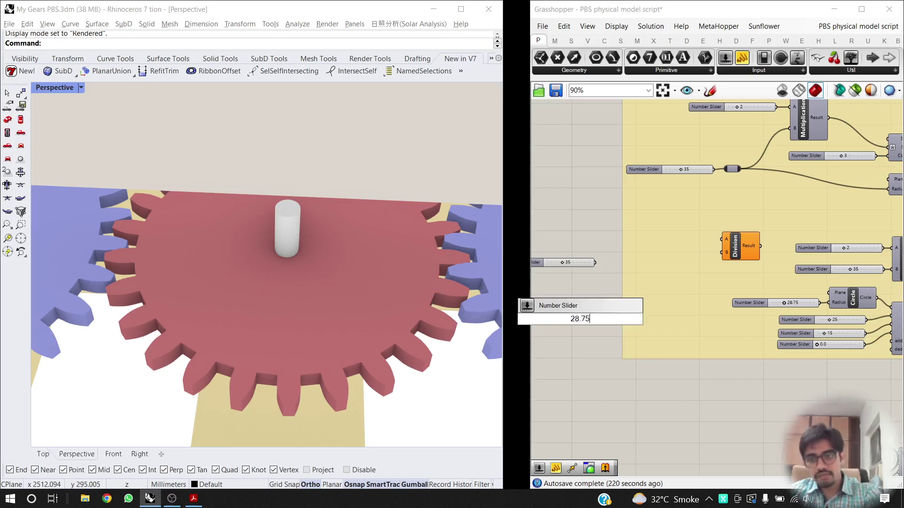
pyautogui.press('Return')
pyautogui.moveTo(595, 263); pyautogui.dragTo(718, 242)
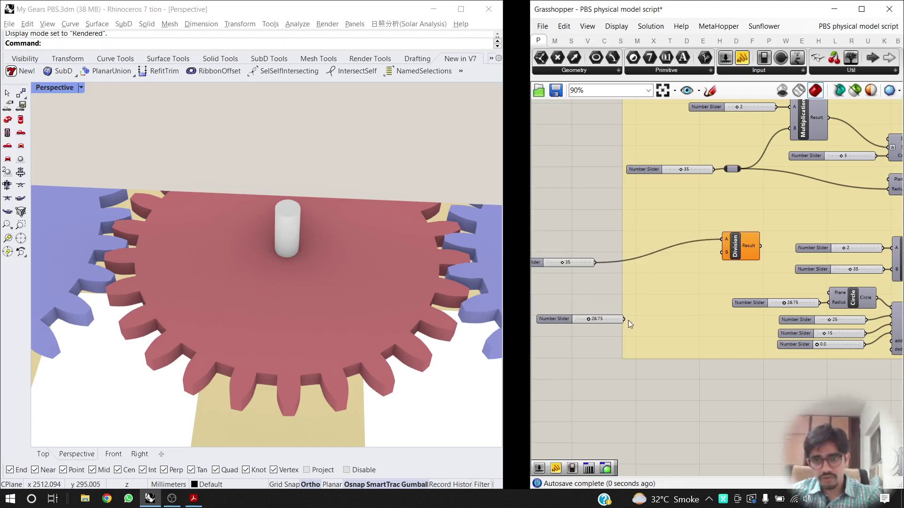
pyautogui.moveTo(623, 319); pyautogui.dragTo(583, 300)
# Move the Division component and its two sliders to the empty canvas area above the Rotate components.
pyautogui.moveTo(616, 243); pyautogui.dragTo(666, 260)
pyautogui.scroll(-7, 671, 250)
pyautogui.scroll(5, 750, 391)
pyautogui.scroll(7, 750, 392)
pyautogui.scroll(-4, 688, 285)
pyautogui.scroll(-2, 729, 369)
pyautogui.scroll(-6, 718, 321)
pyautogui.scroll(6, 711, 442)
pyautogui.scroll(4, 705, 441)
pyautogui.moveTo(666, 265); pyautogui.dragTo(736, 250, button='right')
pyautogui.moveTo(715, 287); pyautogui.dragTo(765, 261, button='right')
pyautogui.moveTo(757, 301); pyautogui.dragTo(766, 288)
# Add a Multiplication component above the upper Rotate component and connect the Division result to its B input.
pyautogui.scroll(-3, 711, 262)
pyautogui.scroll(-7, 305, 272)
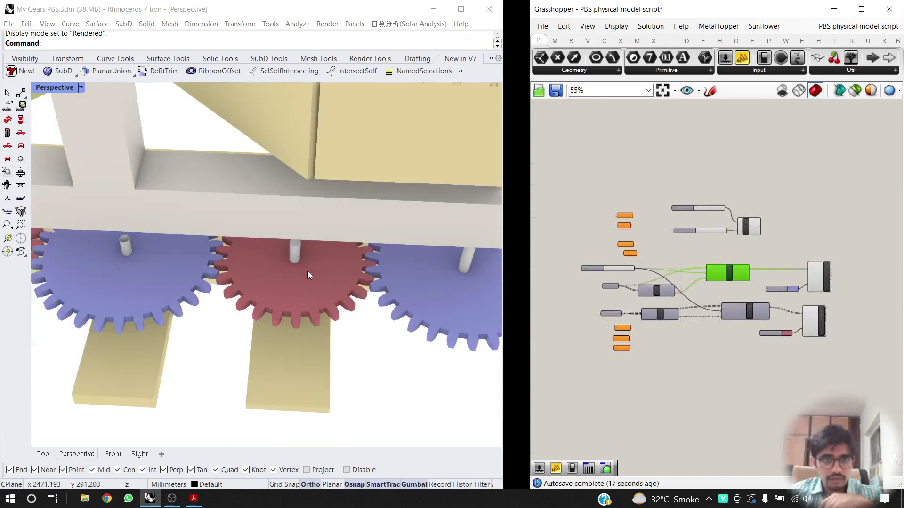
pyautogui.scroll(-2, 306, 271)
pyautogui.scroll(5, 794, 324)
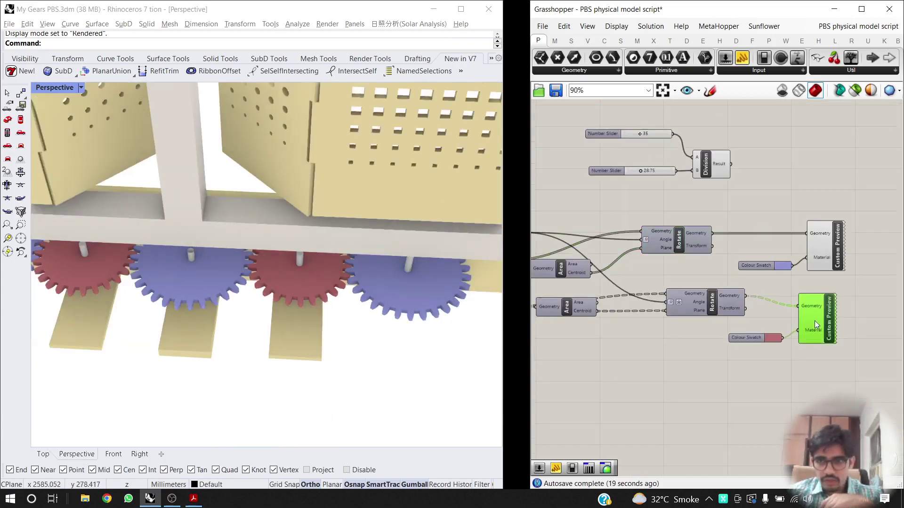
pyautogui.moveTo(682, 244); pyautogui.dragTo(703, 321, button='right')
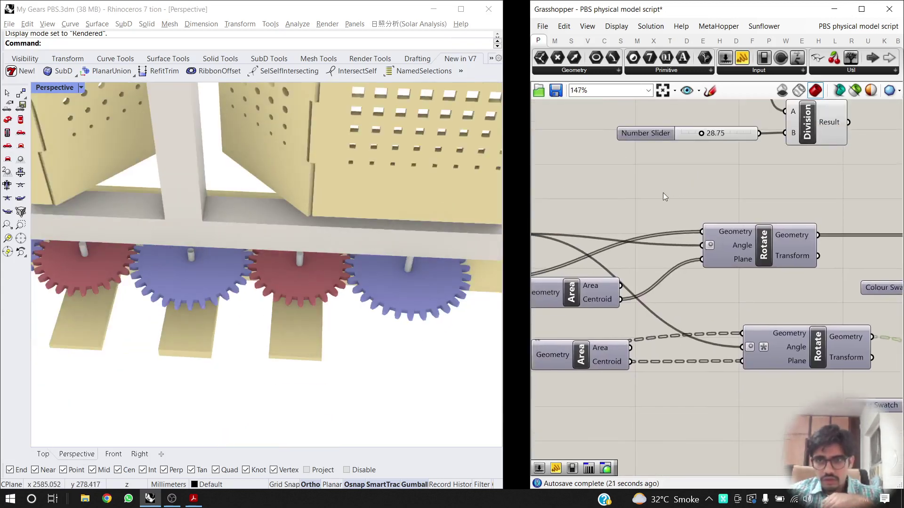
pyautogui.doubleClick(667, 171)
pyautogui.write('mult')
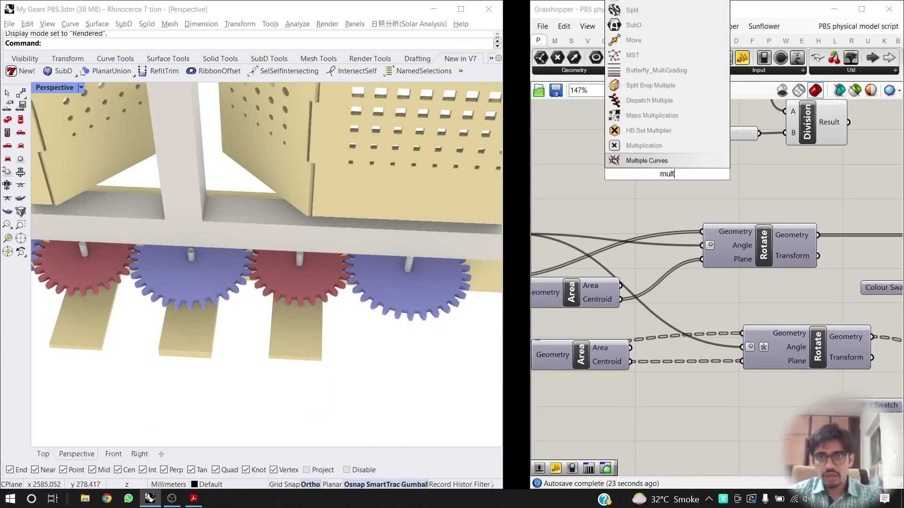
pyautogui.click(644, 145)
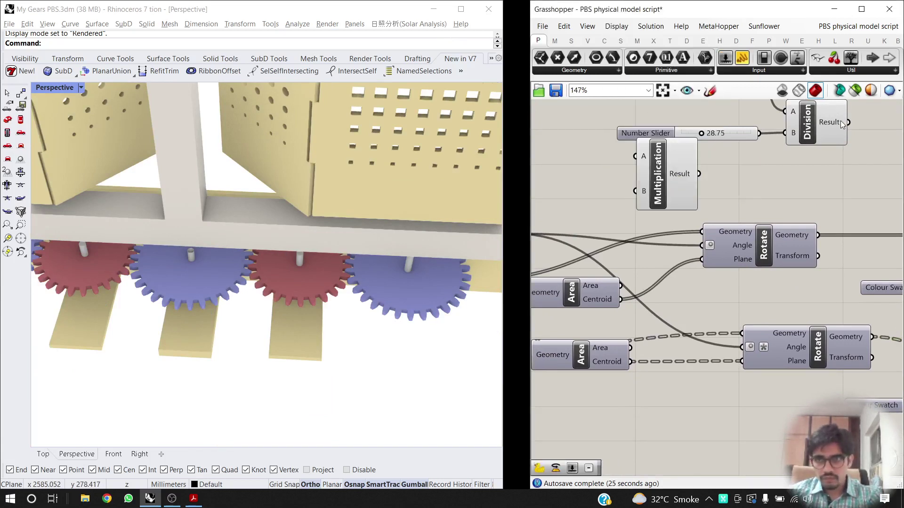
pyautogui.moveTo(843, 123); pyautogui.dragTo(634, 191)
# Connect the rotation angle slider to Multiplication's A input and its result to the lower Rotate component's Angle input.
pyautogui.moveTo(593, 243); pyautogui.dragTo(767, 249, button='right')
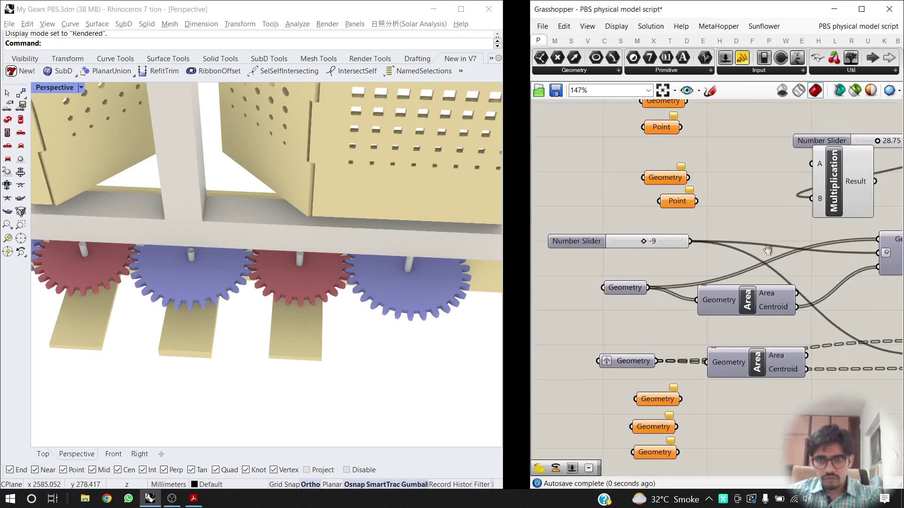
pyautogui.moveTo(690, 241); pyautogui.dragTo(810, 164)
pyautogui.moveTo(837, 194); pyautogui.dragTo(654, 218, button='right')
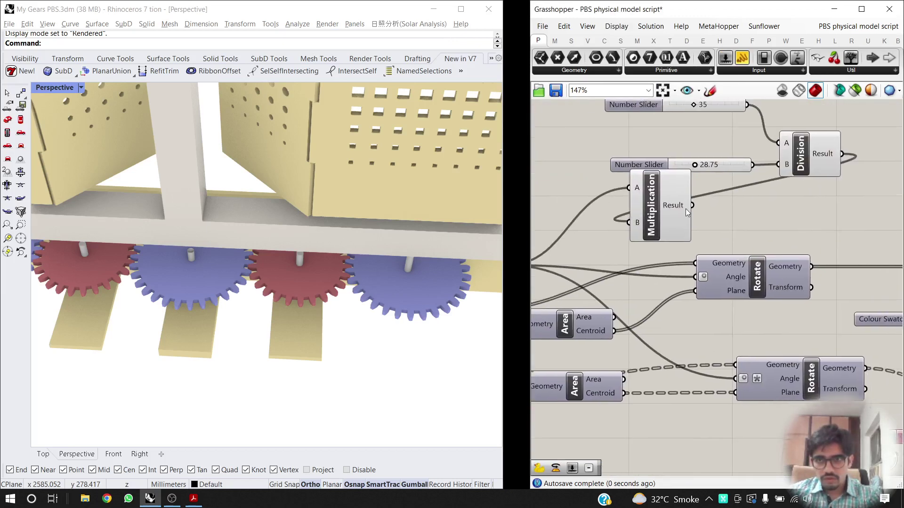
pyautogui.moveTo(694, 206); pyautogui.dragTo(735, 378)
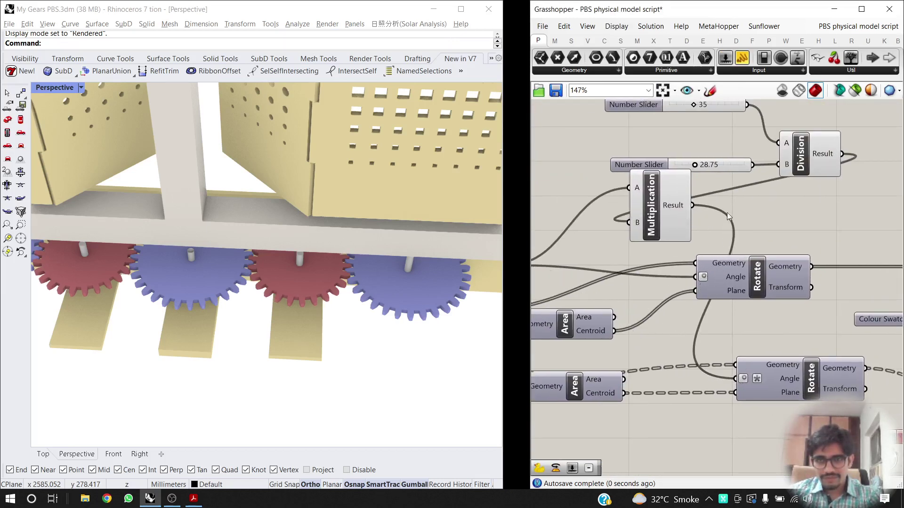
# Arrange the 35 and 28.75 sliders, the Division component and the Multiplication component in a left-to-right row above the upper Rotate component.
pyautogui.moveTo(753, 171); pyautogui.dragTo(743, 240, button='right')
pyautogui.moveTo(714, 213); pyautogui.dragTo(759, 193, button='right')
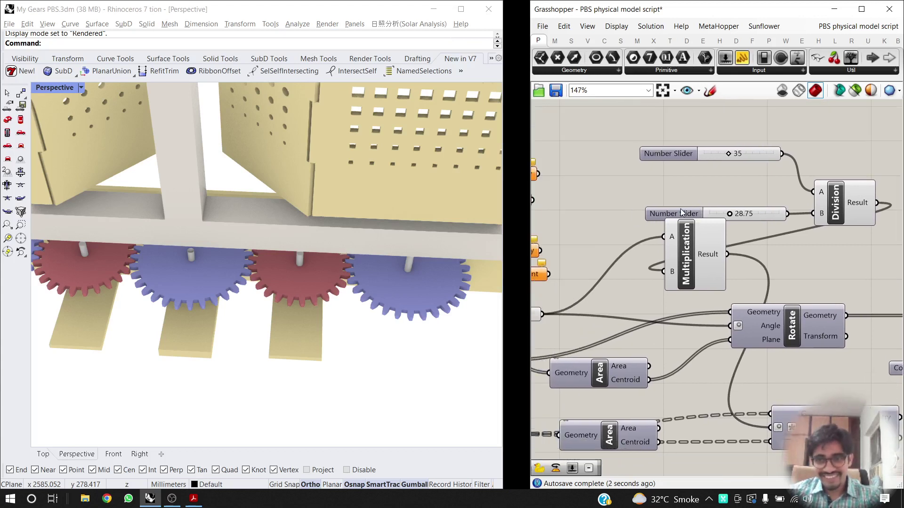
pyautogui.moveTo(681, 212); pyautogui.dragTo(674, 192)
pyautogui.moveTo(674, 151); pyautogui.dragTo(674, 172)
pyautogui.moveTo(868, 141); pyautogui.dragTo(640, 203)
pyautogui.moveTo(828, 208); pyautogui.dragTo(669, 187)
pyautogui.moveTo(705, 248); pyautogui.dragTo(789, 218)
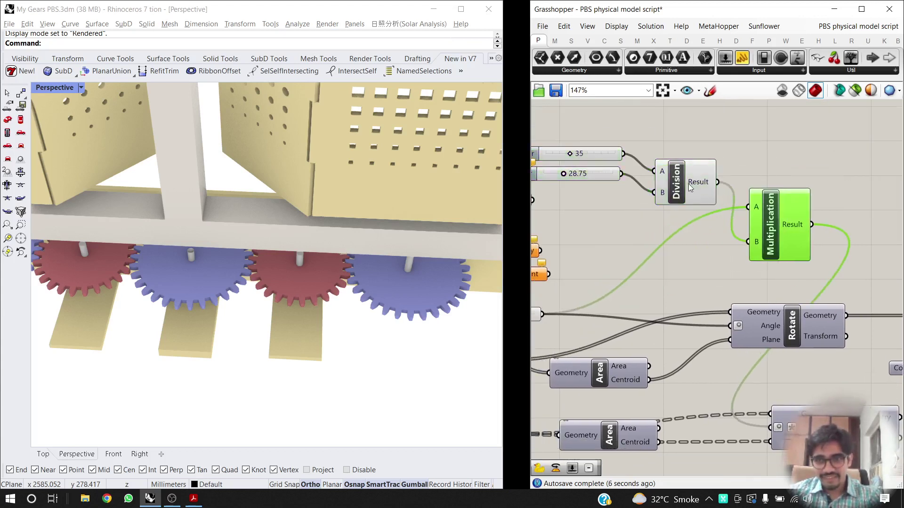
pyautogui.moveTo(688, 183); pyautogui.dragTo(706, 240)
pyautogui.moveTo(595, 130); pyautogui.dragTo(630, 230)
# Move the orange Geometry and Point parameters clear of the 35 and 28.75 sliders, and space those two sliders apart.
pyautogui.moveTo(533, 206); pyautogui.dragTo(683, 196, button='right')
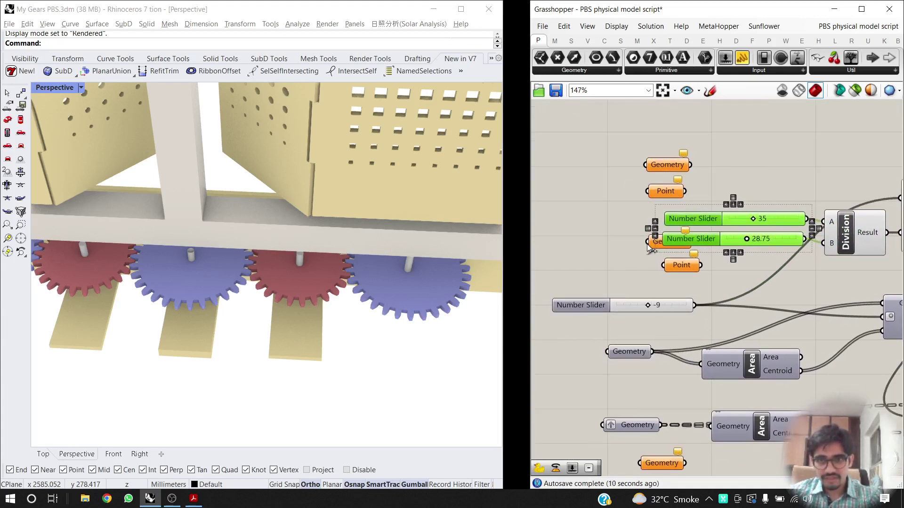
pyautogui.moveTo(650, 245); pyautogui.dragTo(553, 218)
pyautogui.moveTo(674, 262); pyautogui.dragTo(541, 192)
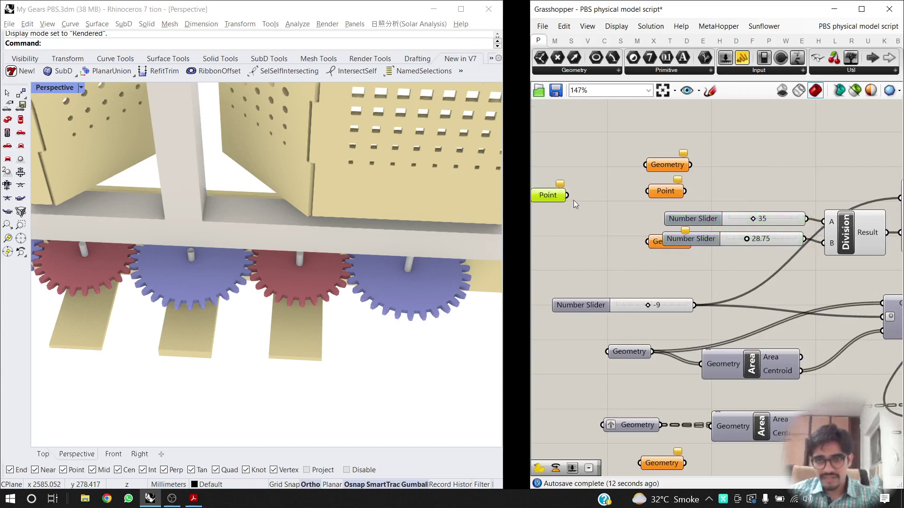
pyautogui.moveTo(735, 176)
pyautogui.mouseDown()
pyautogui.moveTo(715, 231)
pyautogui.moveTo(702, 215)
pyautogui.moveTo(717, 219)
pyautogui.moveTo(718, 250)
pyautogui.mouseUp()
pyautogui.moveTo(657, 242); pyautogui.dragTo(589, 236)
pyautogui.moveTo(685, 139); pyautogui.dragTo(630, 211)
pyautogui.moveTo(658, 192); pyautogui.dragTo(590, 182)
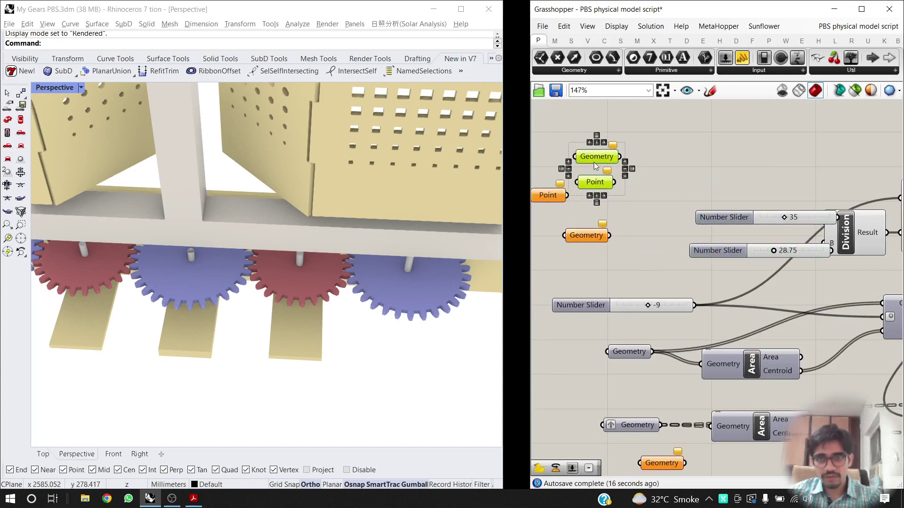
pyautogui.click(699, 207)
pyautogui.moveTo(698, 207); pyautogui.dragTo(620, 178, button='right')
pyautogui.moveTo(674, 161); pyautogui.dragTo(630, 241)
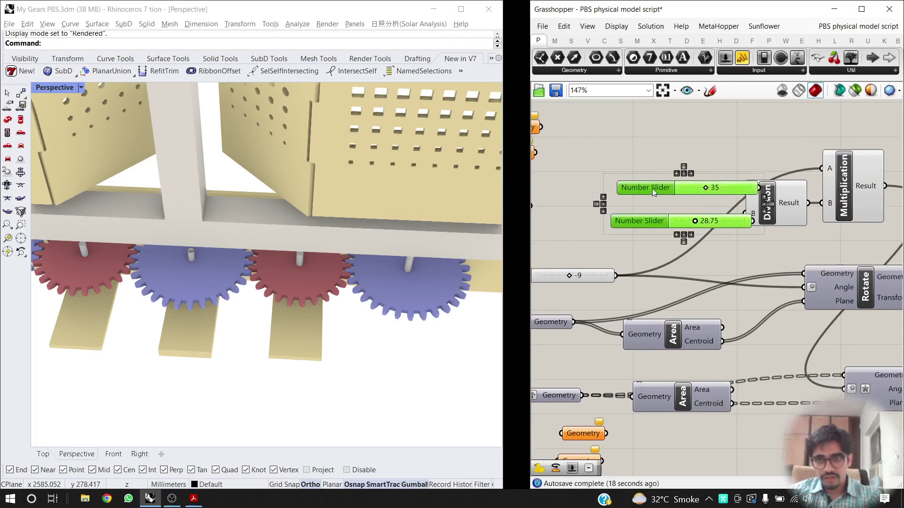
pyautogui.click(653, 148)
# Test the gear meshing with the rotation angle slider at -35 and 85, inspecting the teeth closely and the whole facade.
pyautogui.scroll(-3, 688, 313)
pyautogui.scroll(1, 702, 272)
pyautogui.scroll(4, 702, 272)
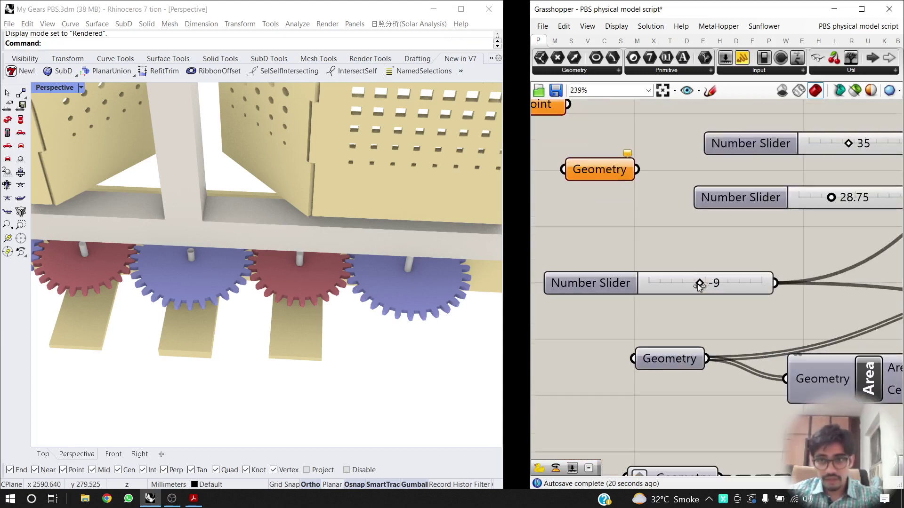
pyautogui.moveTo(699, 281); pyautogui.dragTo(331, 278)
pyautogui.scroll(4, 331, 277)
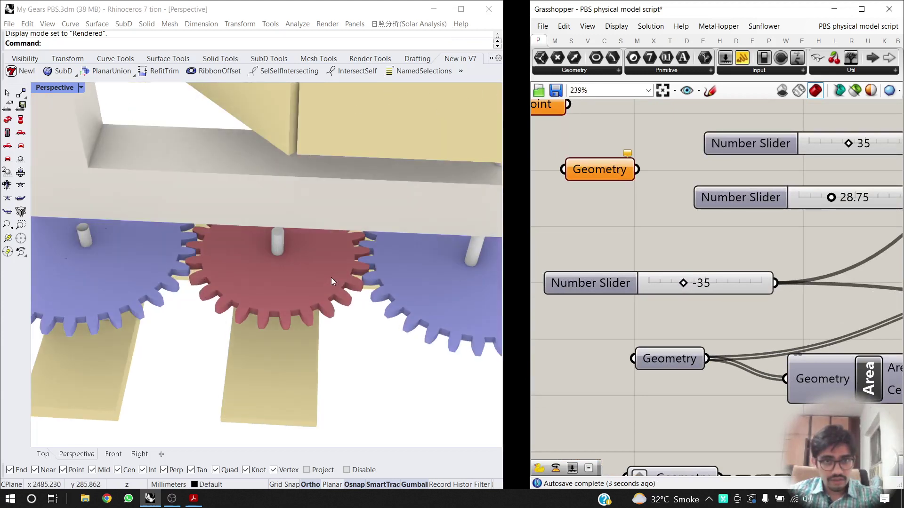
pyautogui.moveTo(684, 284); pyautogui.dragTo(758, 283)
pyautogui.scroll(-3, 673, 216)
pyautogui.scroll(-6, 671, 219)
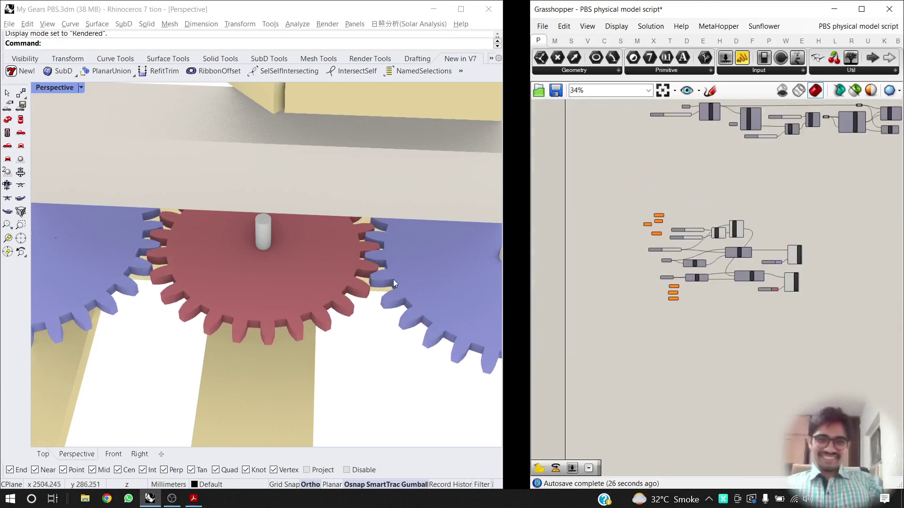
pyautogui.scroll(-8, 338, 280)
pyautogui.moveTo(259, 280); pyautogui.dragTo(342, 257, button='right')
pyautogui.scroll(-6, 311, 279)
pyautogui.scroll(-5, 286, 279)
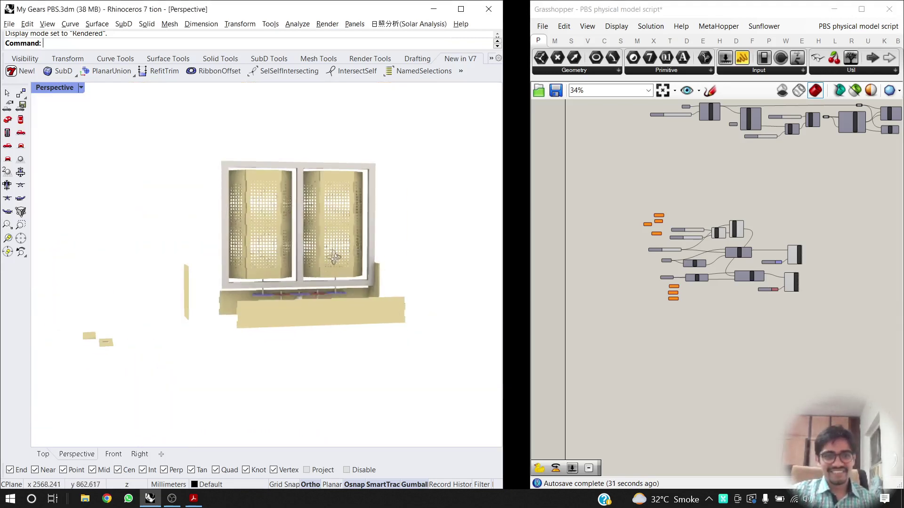
pyautogui.scroll(4, 807, 303)
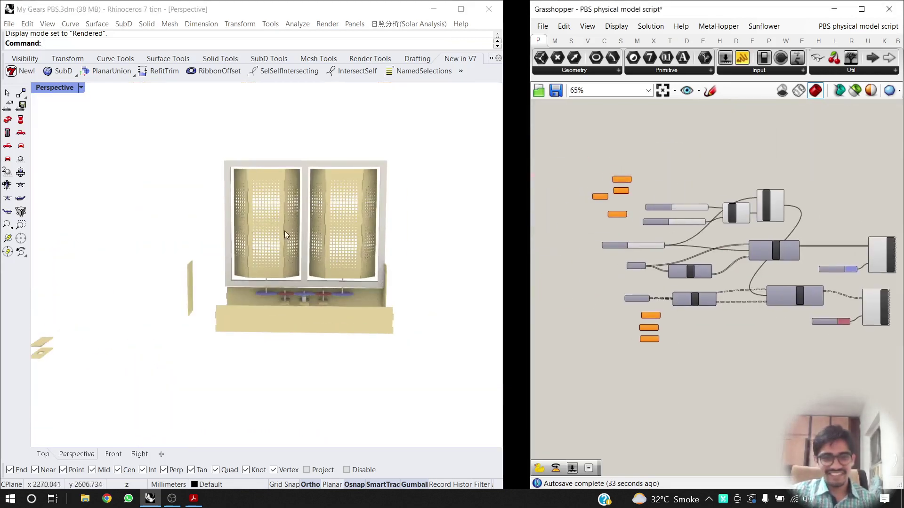
# Delete the three unused orange Geometry parameters below the lower Geometry parameter.
pyautogui.scroll(4, 450, 302)
pyautogui.scroll(5, 710, 305)
pyautogui.moveTo(710, 305); pyautogui.dragTo(594, 455)
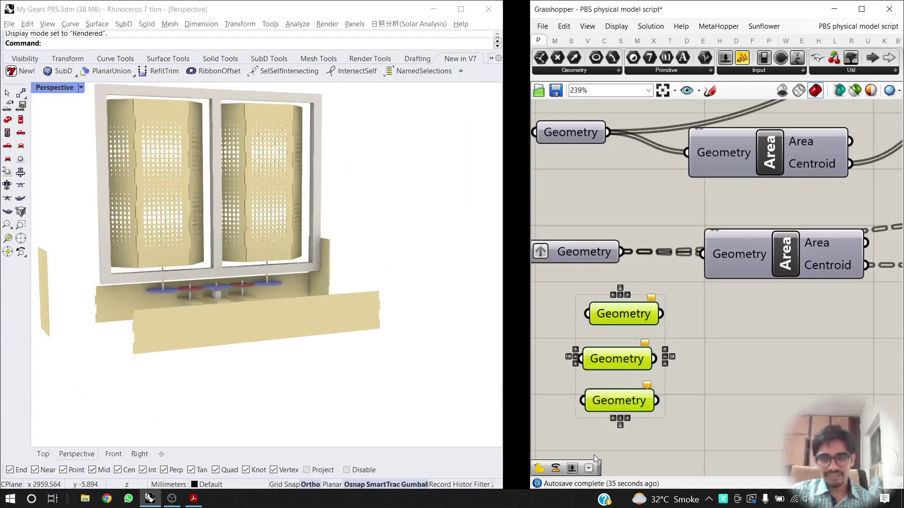
pyautogui.press('Delete')
pyautogui.scroll(-4, 658, 342)
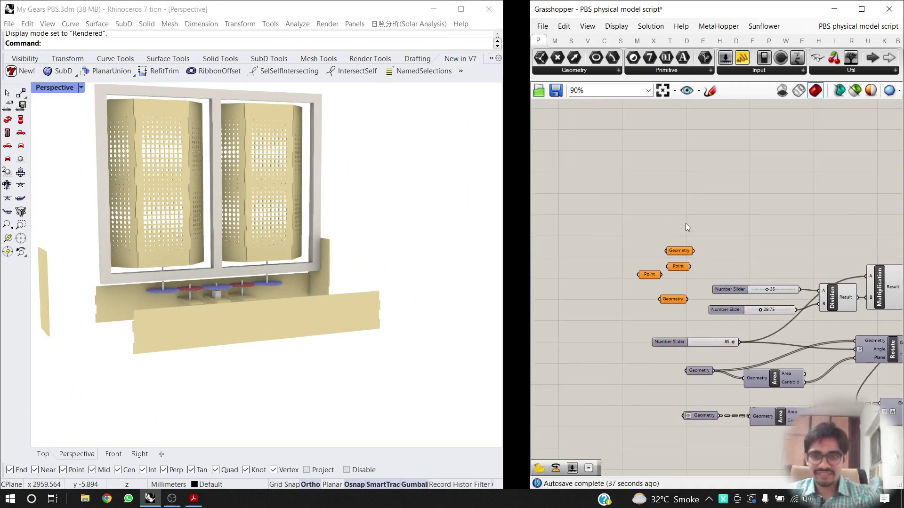
pyautogui.moveTo(686, 224); pyautogui.dragTo(623, 311)
pyautogui.press('Delete')
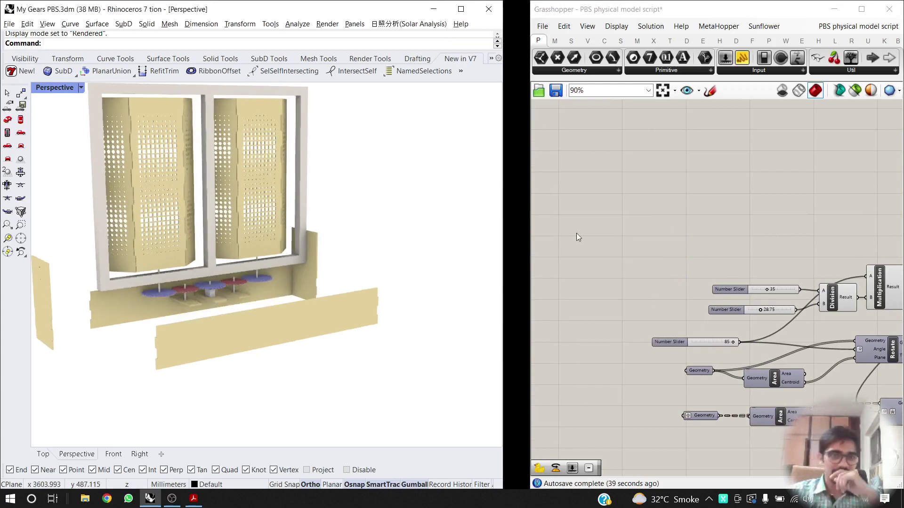
pyautogui.hotkey('ctrl', 'z')
pyautogui.click(647, 293)
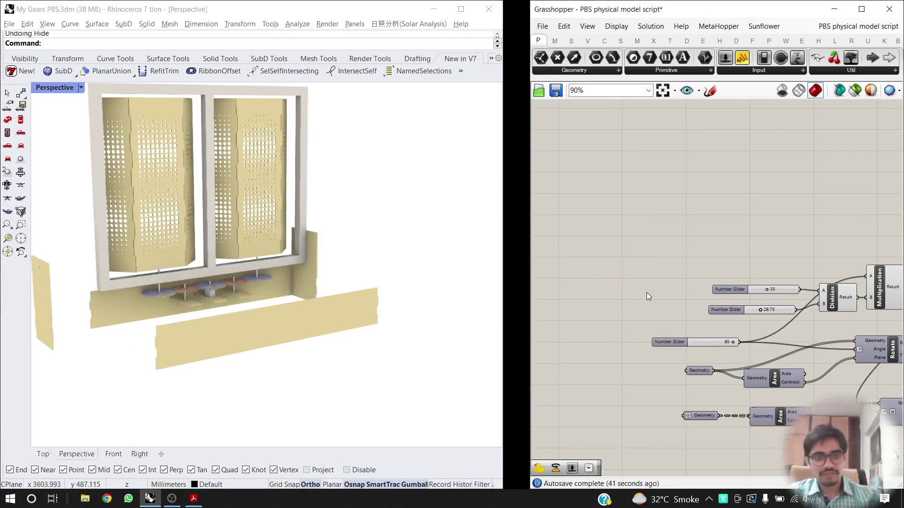
pyautogui.hotkey('ctrl', 'z')
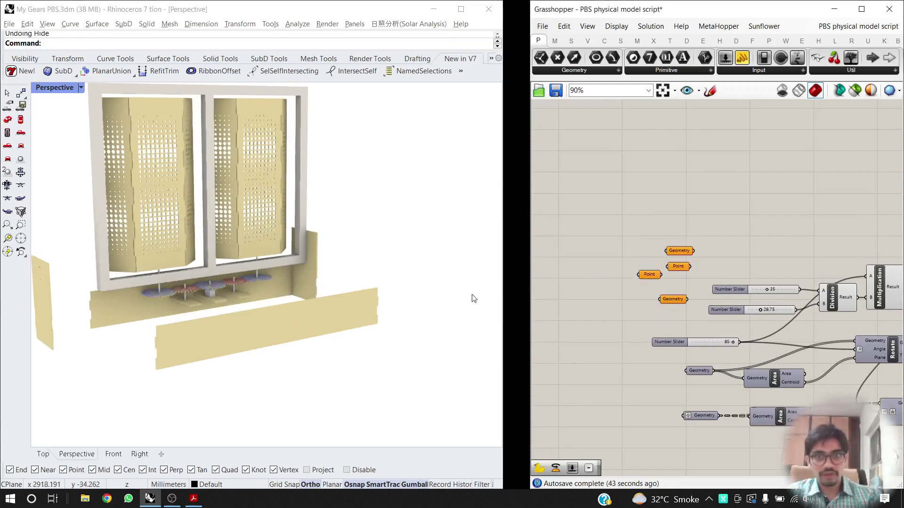
# Inspect the overlapping gears in the Rhino model and redo the hiding of the original gears.
pyautogui.click(318, 261)
pyautogui.moveTo(318, 261); pyautogui.dragTo(205, 324, button='right')
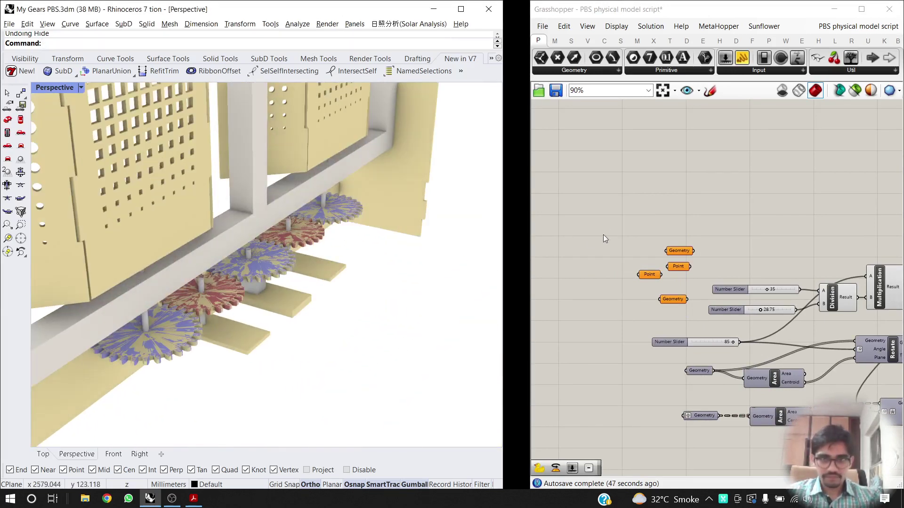
pyautogui.click(676, 220)
pyautogui.scroll(-3, 676, 221)
pyautogui.click(385, 307)
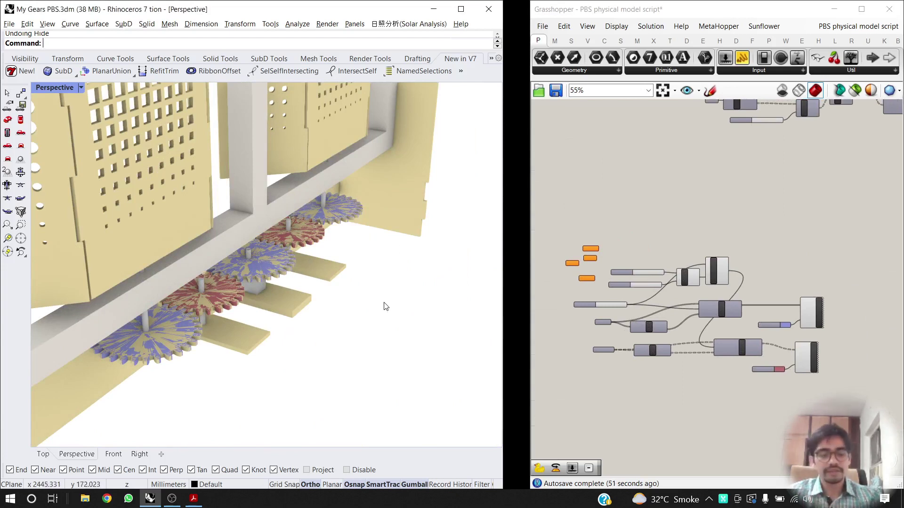
pyautogui.hotkey('ctrl', 'y')
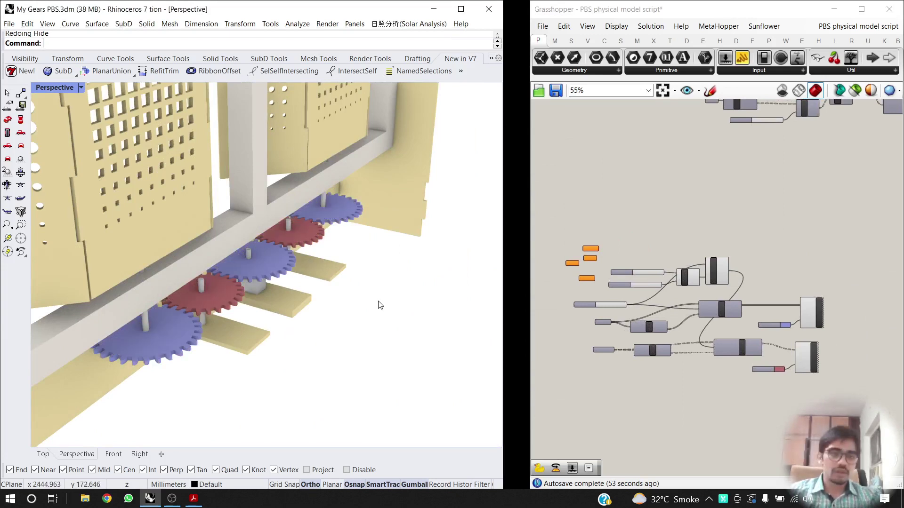
# Examine the facade and gear assembly alongside the orange Geometry and Point parameters remaining near the ratio sliders.
pyautogui.moveTo(377, 303); pyautogui.dragTo(408, 277, button='right')
pyautogui.scroll(5, 591, 249)
pyautogui.moveTo(591, 254); pyautogui.dragTo(769, 268, button='right')
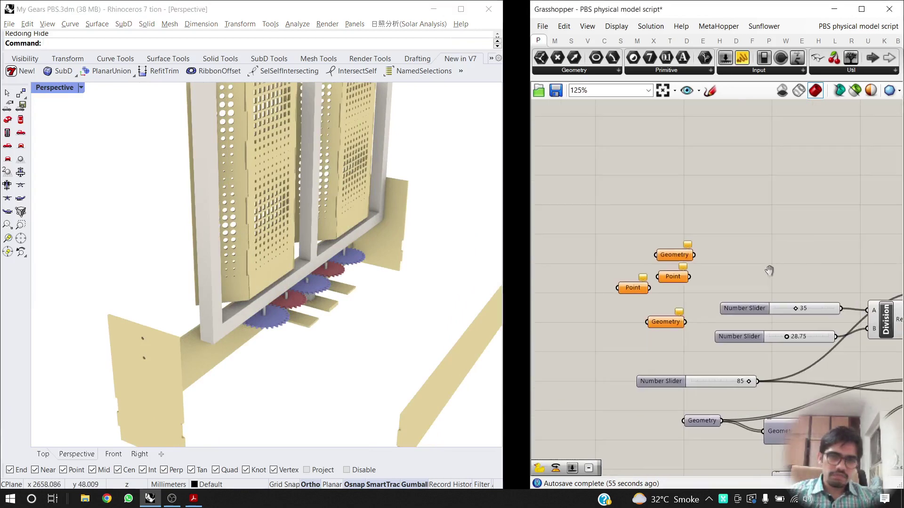
pyautogui.scroll(3, 683, 268)
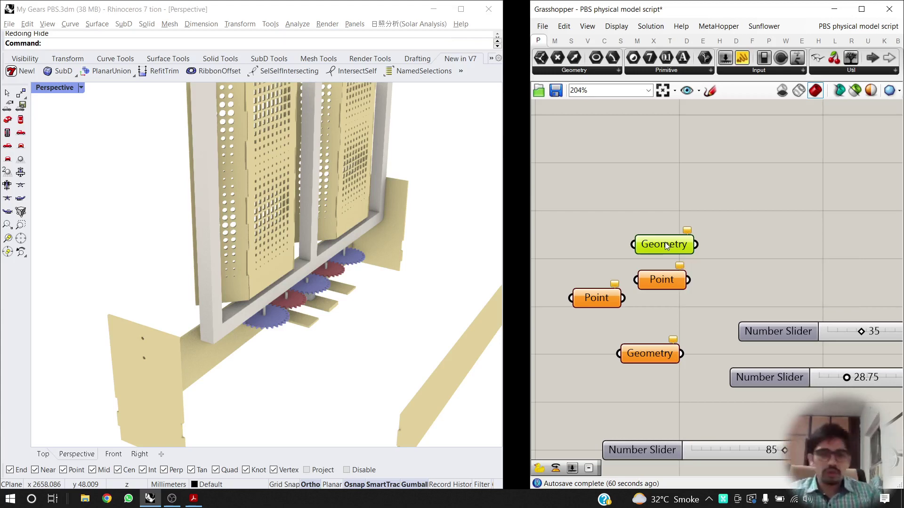
pyautogui.scroll(-6, 204, 193)
pyautogui.scroll(6, 255, 211)
pyautogui.moveTo(282, 245); pyautogui.dragTo(205, 212, button='right')
pyautogui.moveTo(722, 237); pyautogui.dragTo(598, 207, button='right')
pyautogui.scroll(-5, 613, 235)
pyautogui.scroll(3, 613, 236)
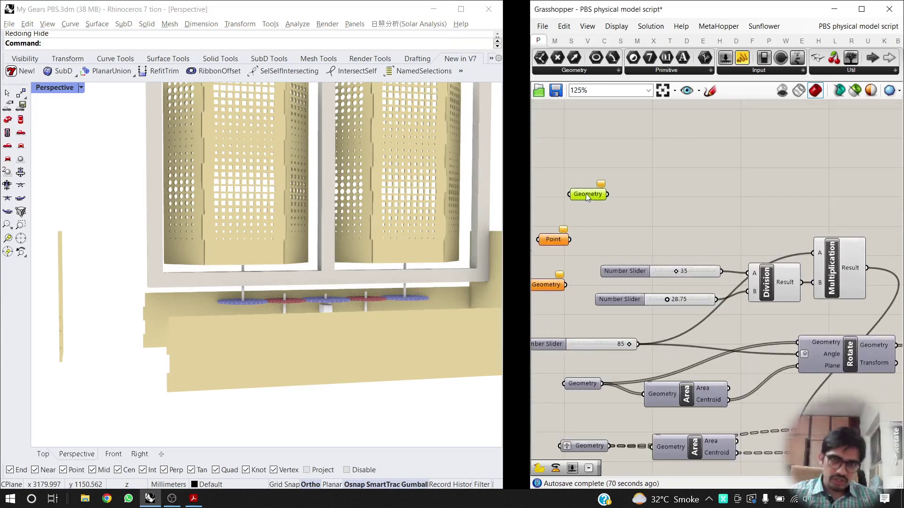
pyautogui.rightClick(586, 194)
pyautogui.click(603, 212)
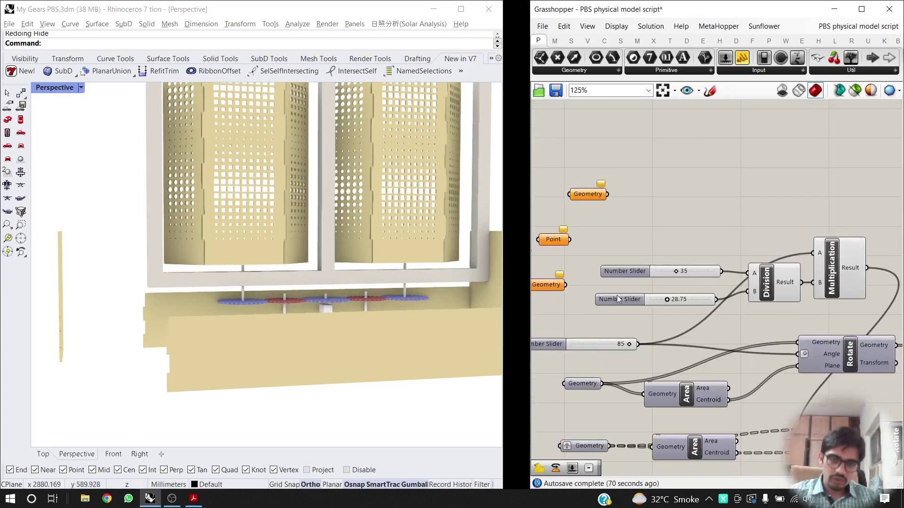
pyautogui.moveTo(616, 295); pyautogui.dragTo(669, 247, button='right')
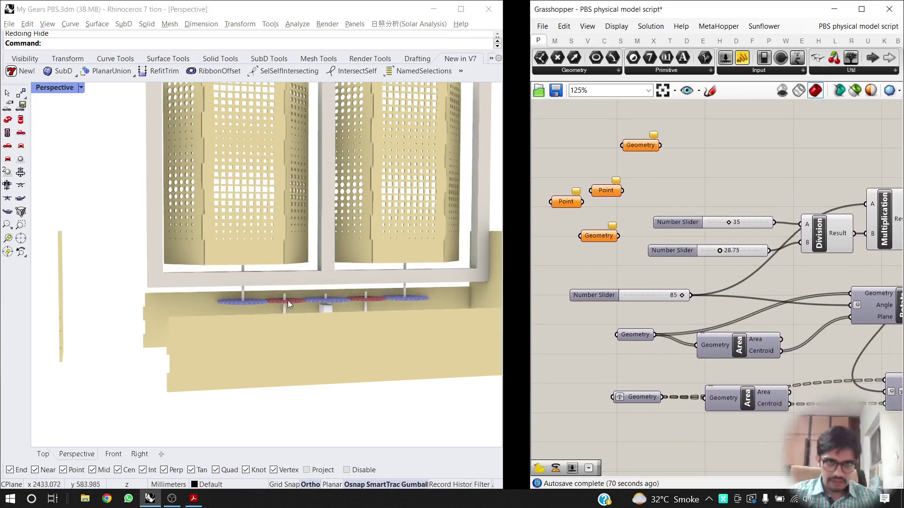
# Set the rotation angle slider to 52 while viewing the meshing blue and red gears up close.
pyautogui.moveTo(288, 300); pyautogui.dragTo(295, 325, button='right')
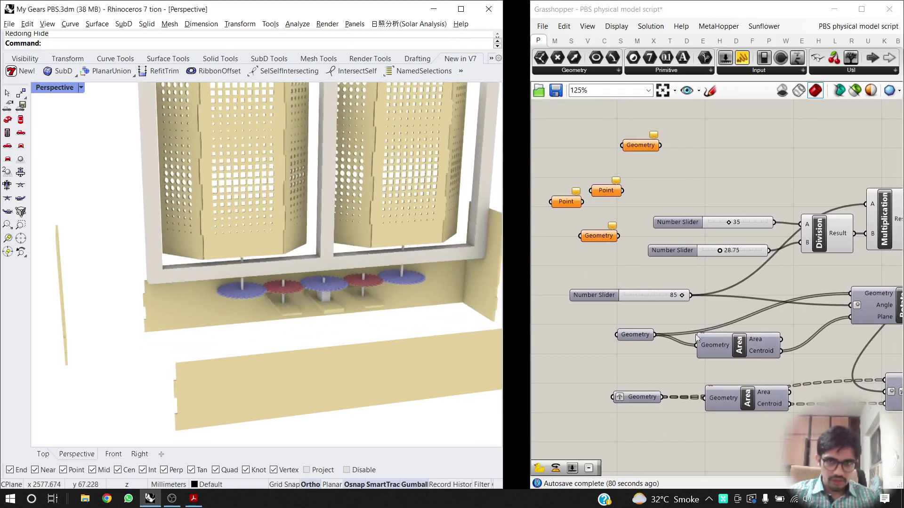
pyautogui.moveTo(649, 335); pyautogui.dragTo(591, 335, button='right')
pyautogui.moveTo(676, 324); pyautogui.dragTo(882, 313, button='right')
pyautogui.scroll(9, 246, 297)
pyautogui.scroll(5, 676, 327)
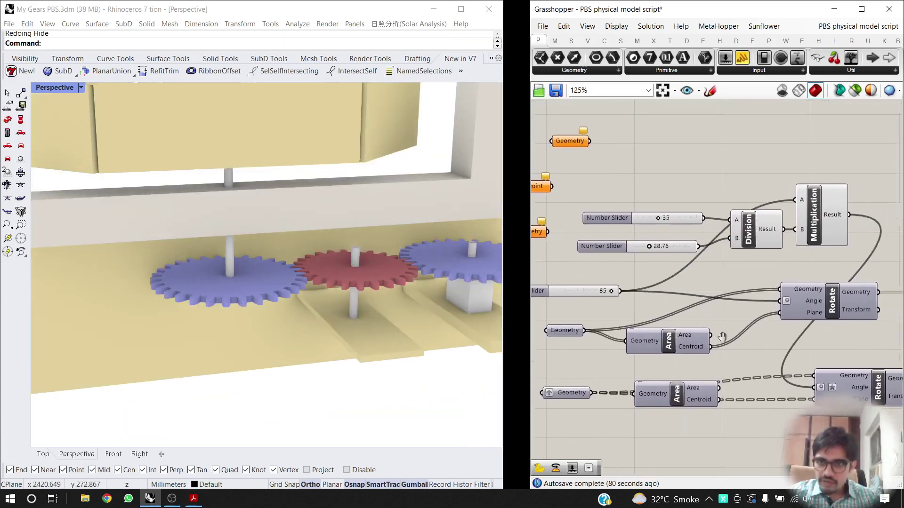
pyautogui.moveTo(630, 292); pyautogui.dragTo(608, 292)
# Compare the data structure options of the upper and lower Geometry parameters that feed the two Area components.
pyautogui.scroll(-7, 715, 292)
pyautogui.moveTo(800, 302); pyautogui.dragTo(750, 315, button='right')
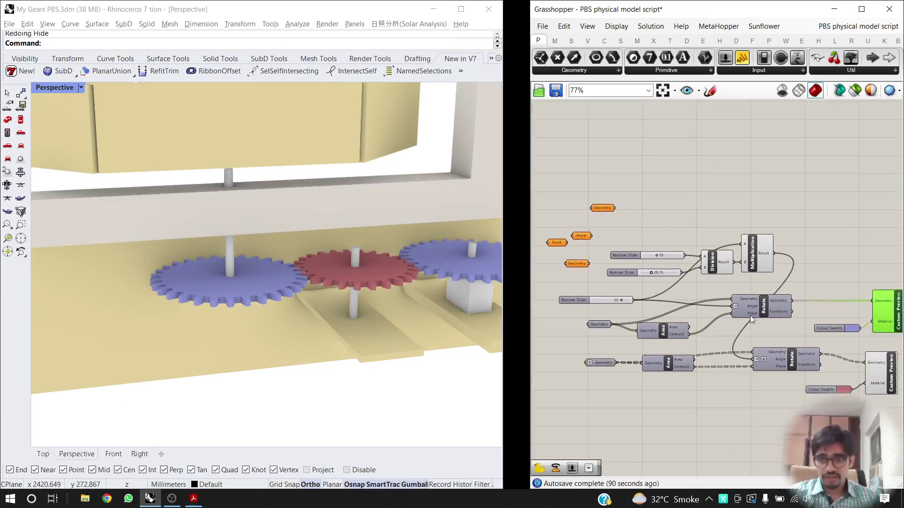
pyautogui.scroll(5, 750, 316)
pyautogui.moveTo(640, 305); pyautogui.dragTo(793, 307, button='right')
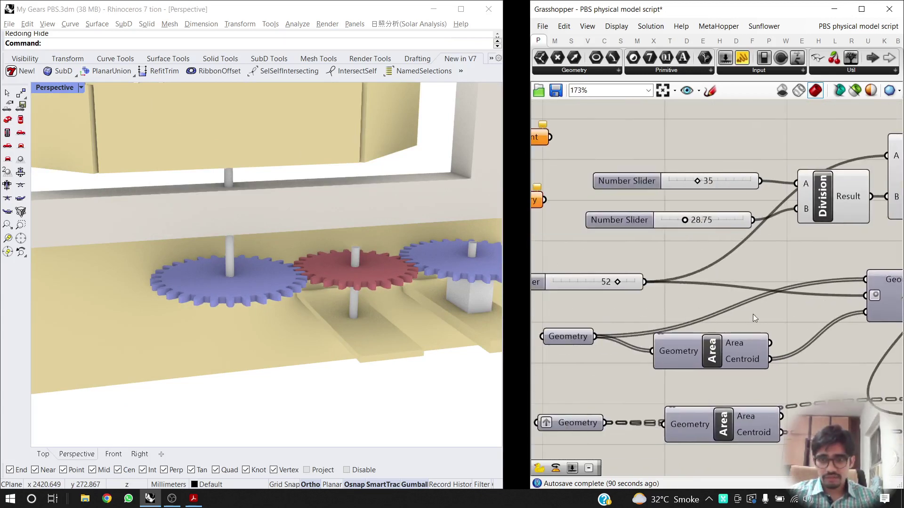
pyautogui.moveTo(696, 299); pyautogui.dragTo(663, 312, button='right')
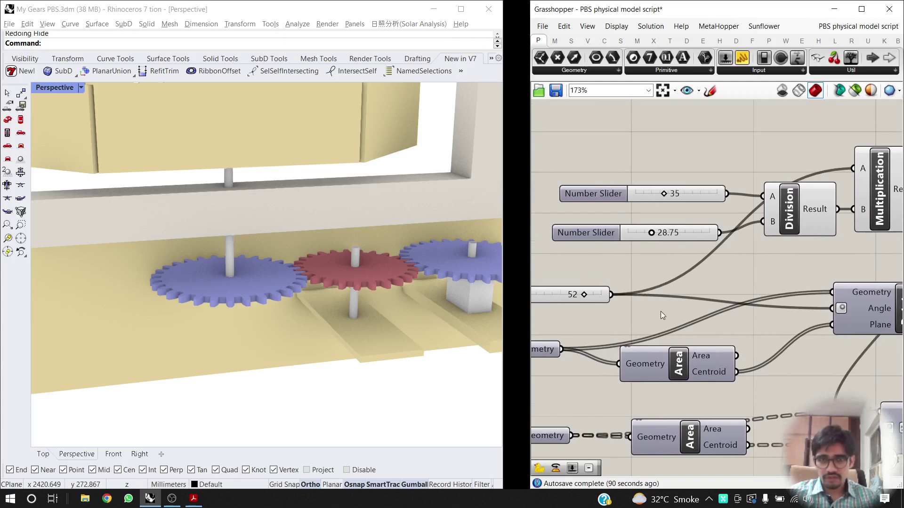
pyautogui.scroll(-2, 660, 311)
pyautogui.rightClick(576, 338)
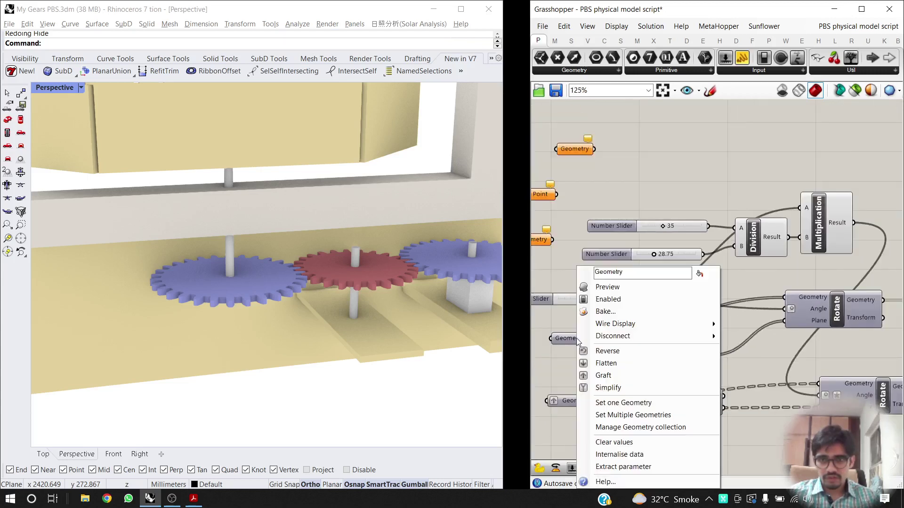
pyautogui.click(573, 374)
pyautogui.rightClick(586, 400)
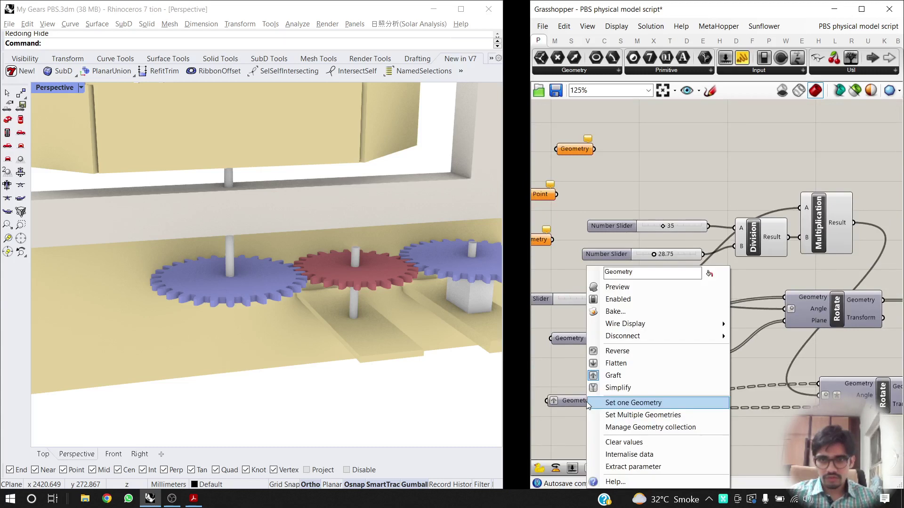
pyautogui.click(586, 354)
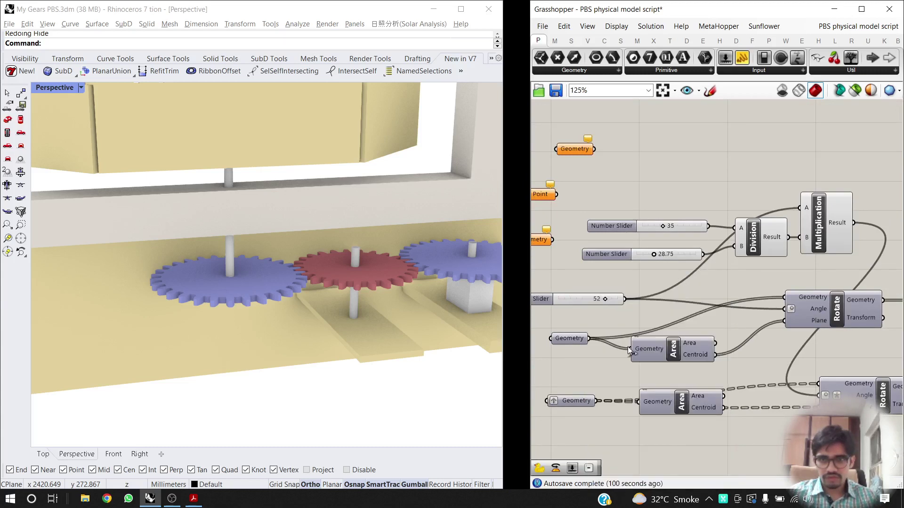
# Graft the upper Geometry parameter and reposition it together with the two Area components to separate their wires.
pyautogui.moveTo(668, 402); pyautogui.dragTo(677, 426)
pyautogui.moveTo(671, 355); pyautogui.dragTo(701, 358)
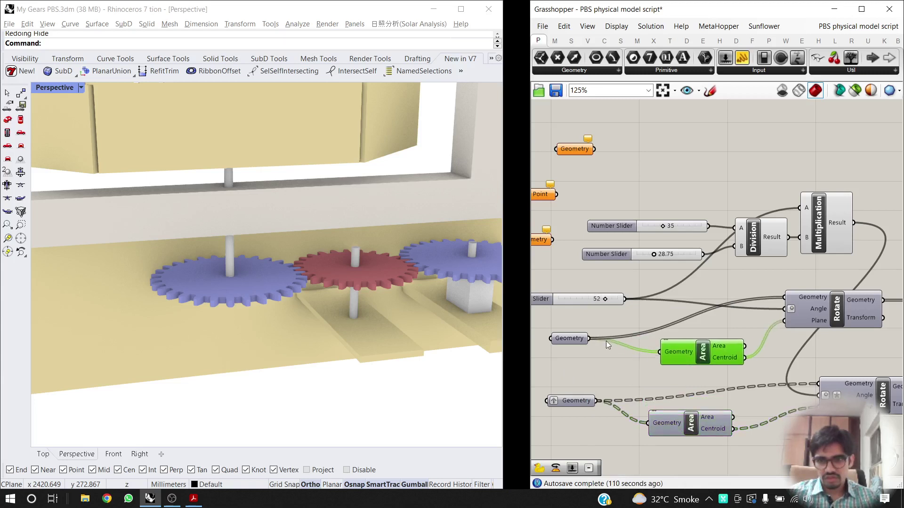
pyautogui.rightClick(578, 340)
pyautogui.click(615, 375)
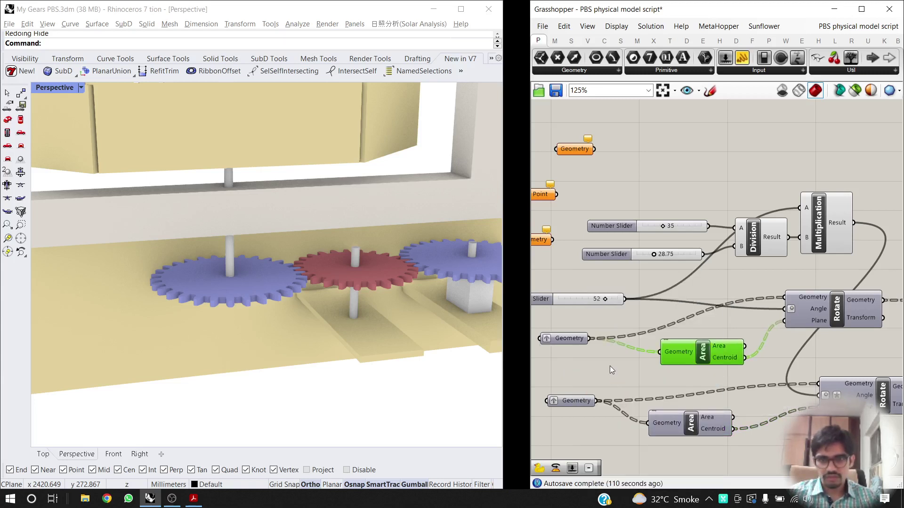
pyautogui.moveTo(575, 339); pyautogui.dragTo(570, 349)
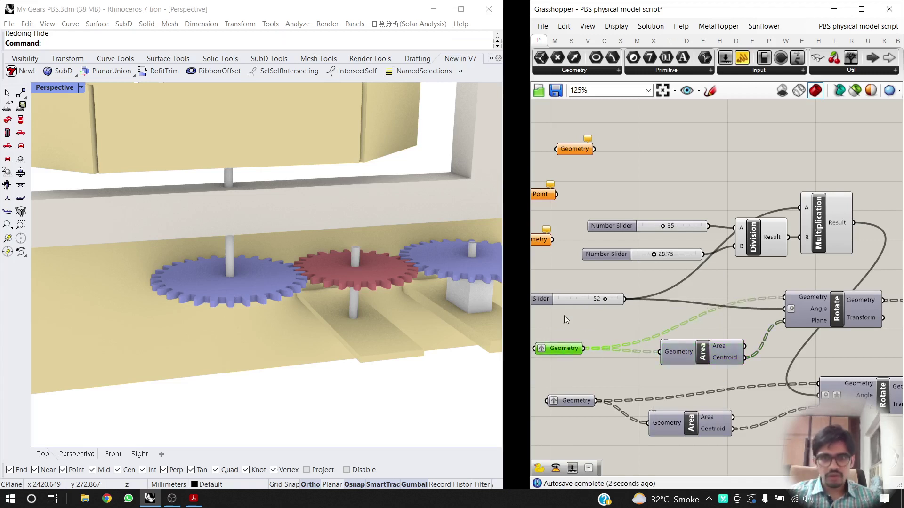
# Place an empty Geometry parameter under the rotation angle slider and try to reference the front facade module in it.
pyautogui.moveTo(564, 317); pyautogui.dragTo(606, 355, button='right')
pyautogui.moveTo(613, 187); pyautogui.dragTo(603, 363)
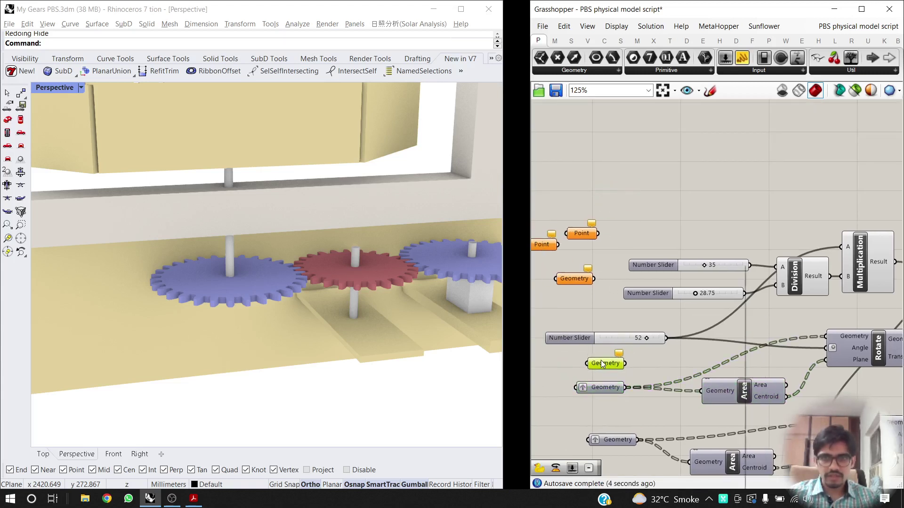
pyautogui.rightClick(603, 362)
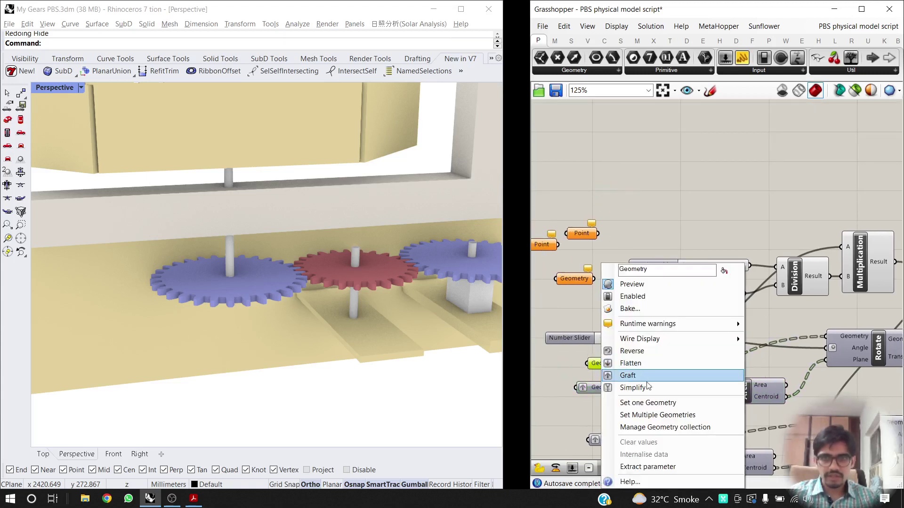
pyautogui.click(658, 416)
pyautogui.scroll(-3, 349, 295)
pyautogui.scroll(5, 349, 295)
pyautogui.click(329, 193)
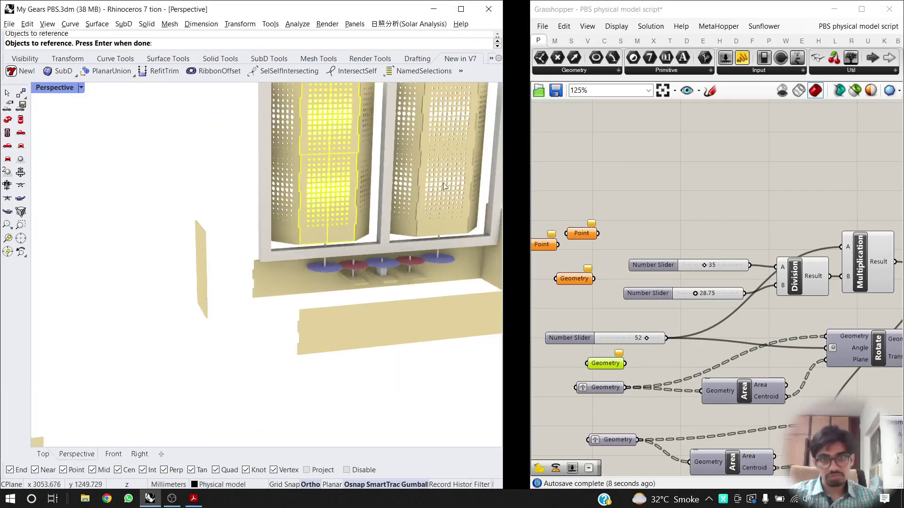
pyautogui.moveTo(444, 186); pyautogui.dragTo(337, 216, button='right')
pyautogui.press('Return')
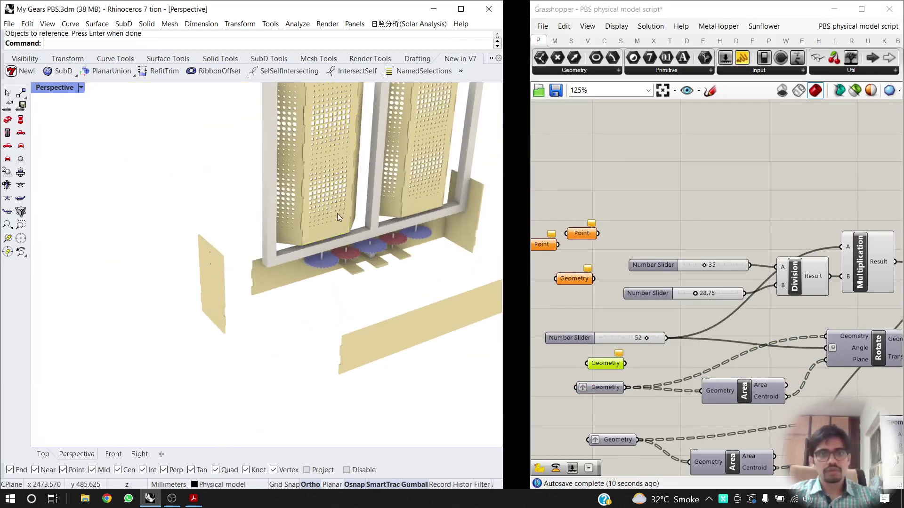
# Select both perforated facade modules together with the white blocks at their bases.
pyautogui.moveTo(207, 208); pyautogui.dragTo(443, 205, button='right')
pyautogui.click(238, 168)
pyautogui.click(163, 146)
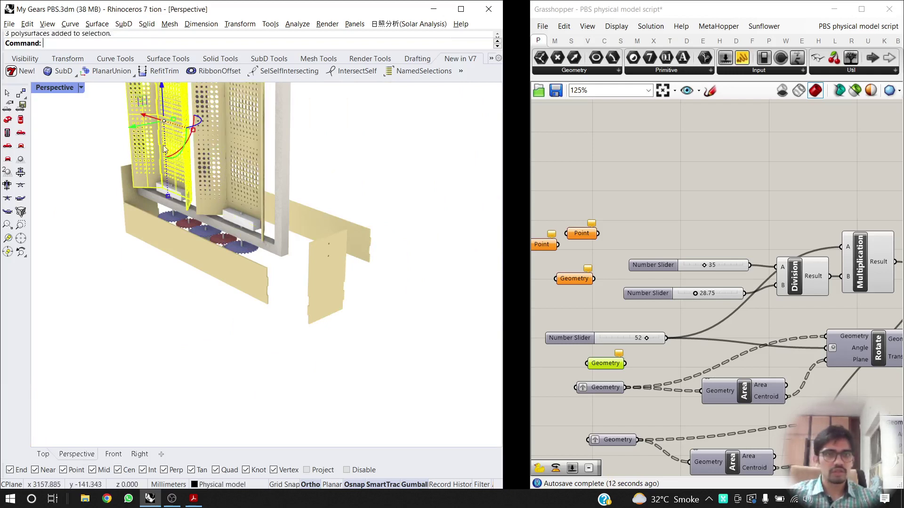
pyautogui.scroll(6, 97, 229)
pyautogui.keyDown('shift'); pyautogui.click(77, 246); pyautogui.keyUp('shift')
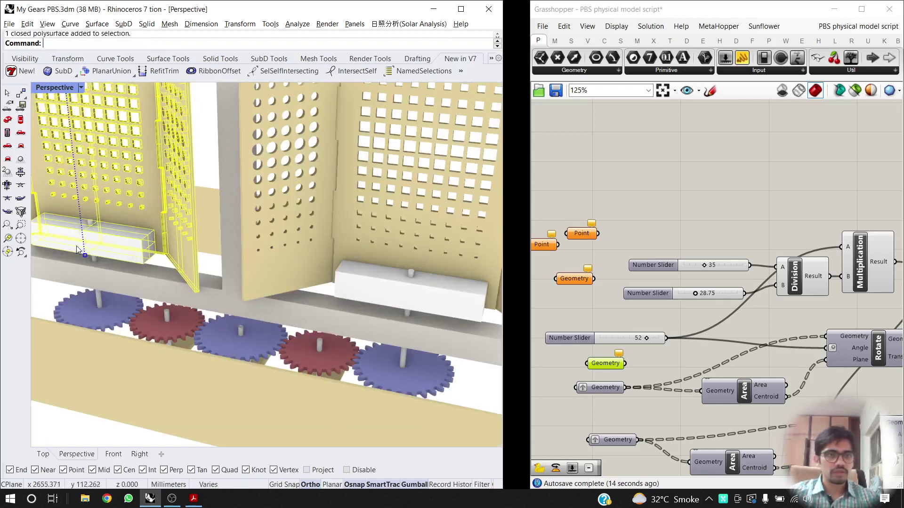
pyautogui.keyDown('shift'); pyautogui.click(391, 292); pyautogui.keyUp('shift')
pyautogui.keyDown('shift'); pyautogui.click(395, 219); pyautogui.keyUp('shift')
pyautogui.scroll(-5, 364, 209)
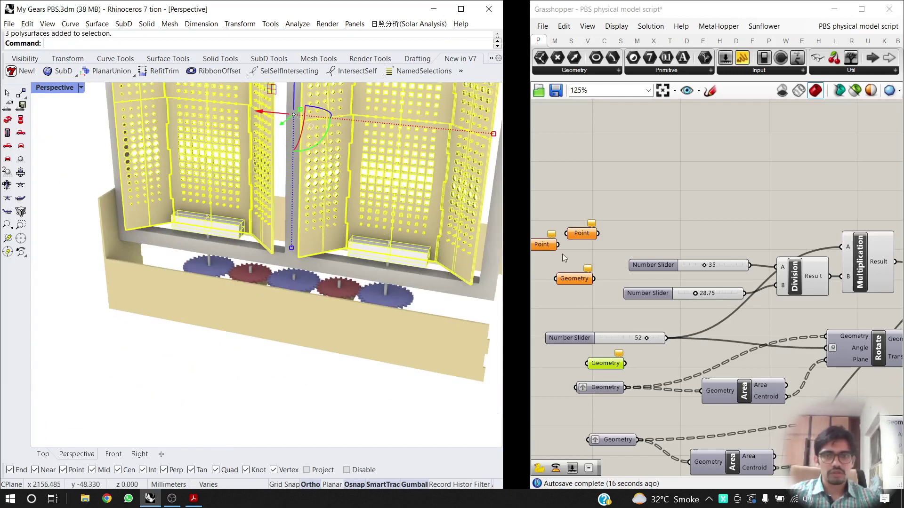
# Reference both selected facade modules as multiple geometries in the other empty Geometry parameter and place it under the angle slider.
pyautogui.moveTo(562, 253); pyautogui.dragTo(607, 255, button='right')
pyautogui.rightClick(609, 284)
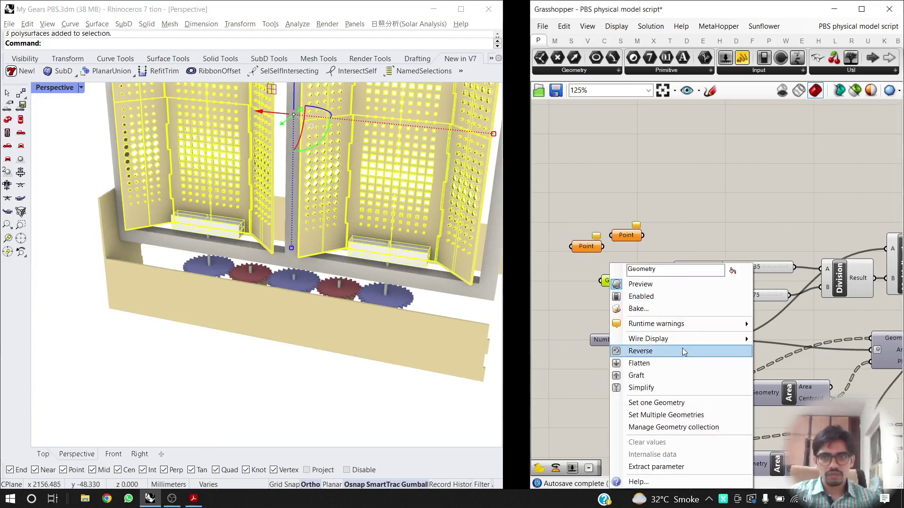
pyautogui.click(671, 414)
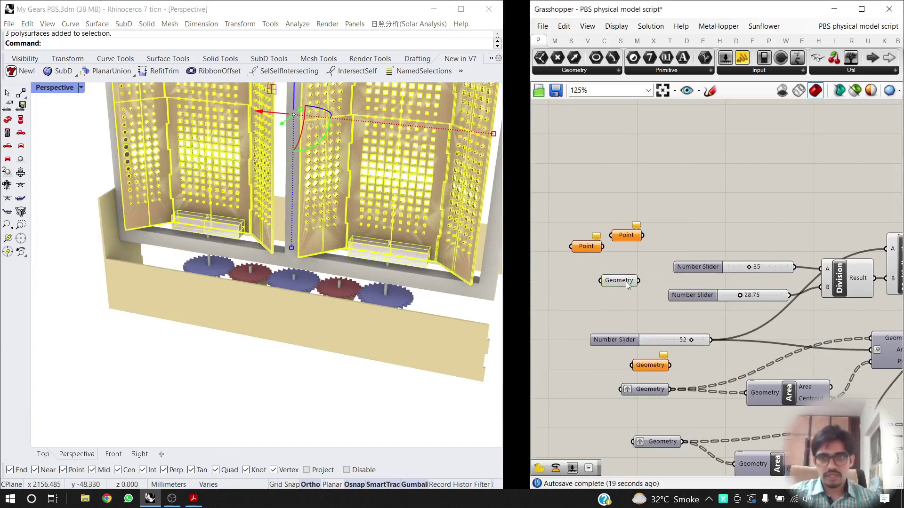
pyautogui.moveTo(626, 282); pyautogui.dragTo(620, 298)
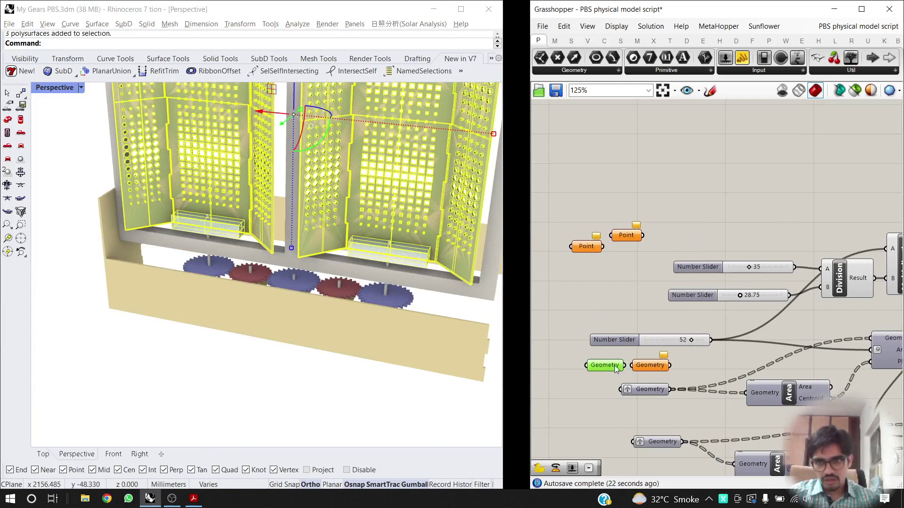
pyautogui.rightClick(618, 367)
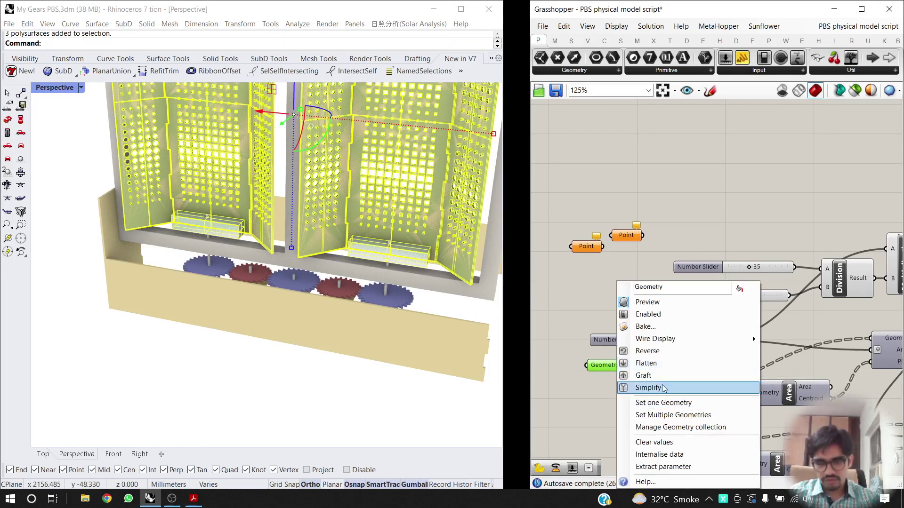
pyautogui.click(666, 415)
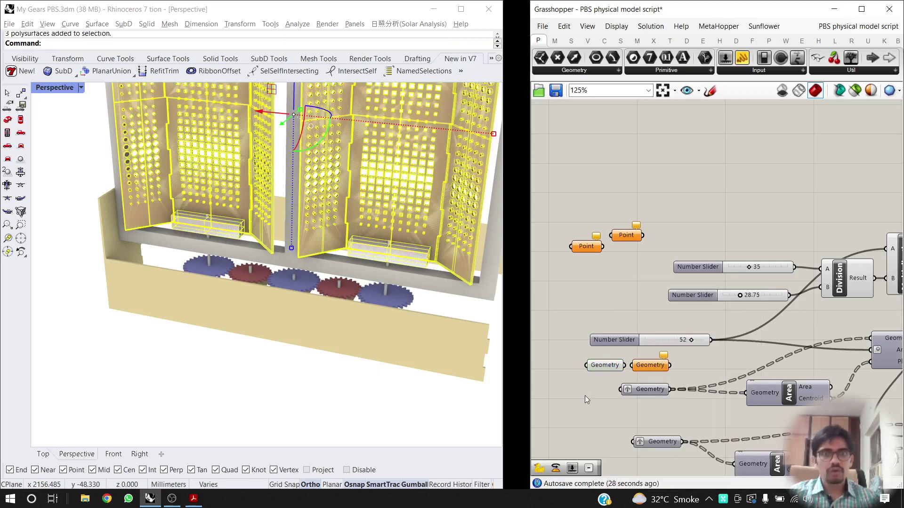
# Move the empty Geometry parameter beside the 28.75 slider and delete the Geometry parameter that references both facade modules.
pyautogui.moveTo(688, 399); pyautogui.dragTo(672, 391, button='right')
pyautogui.moveTo(642, 360); pyautogui.dragTo(622, 294)
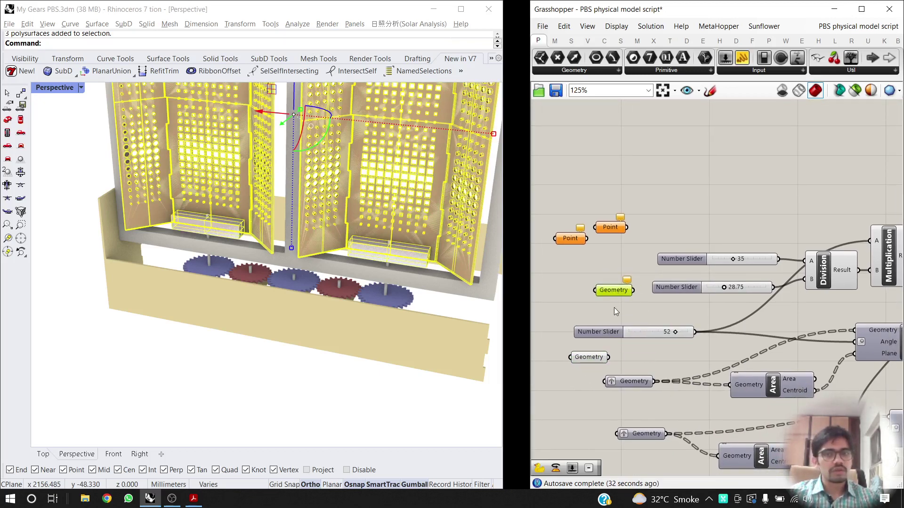
pyautogui.click(575, 300)
pyautogui.click(586, 356)
pyautogui.press('Delete')
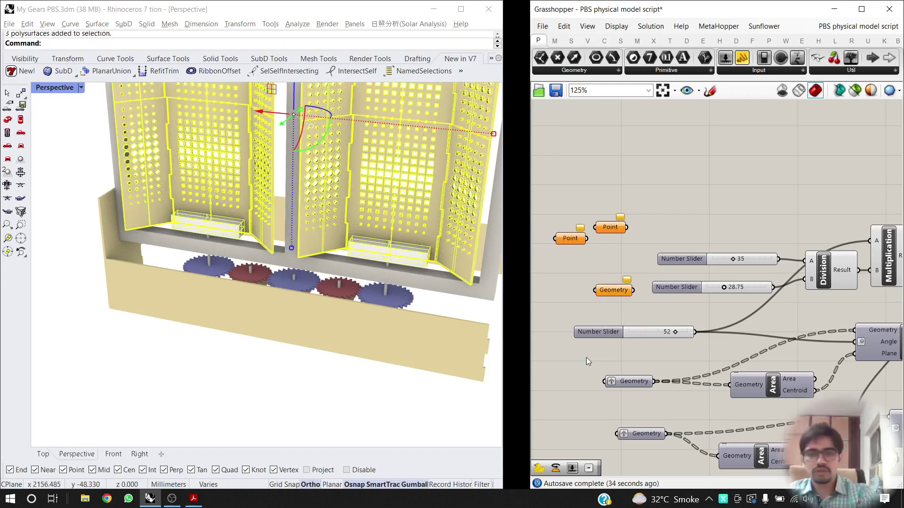
# Select the facade module above the first large gear and try to set it as one geometry in the empty Geometry parameter.
pyautogui.click(188, 368)
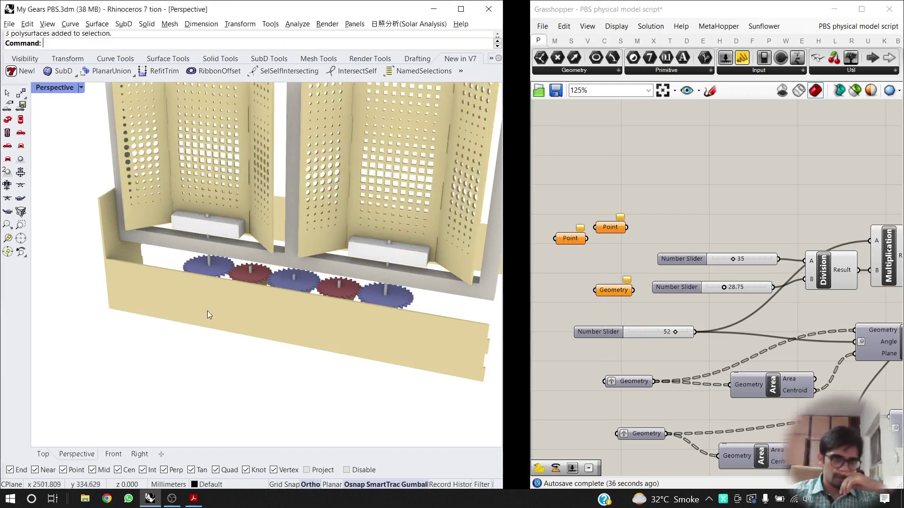
pyautogui.scroll(3, 202, 226)
pyautogui.click(202, 226)
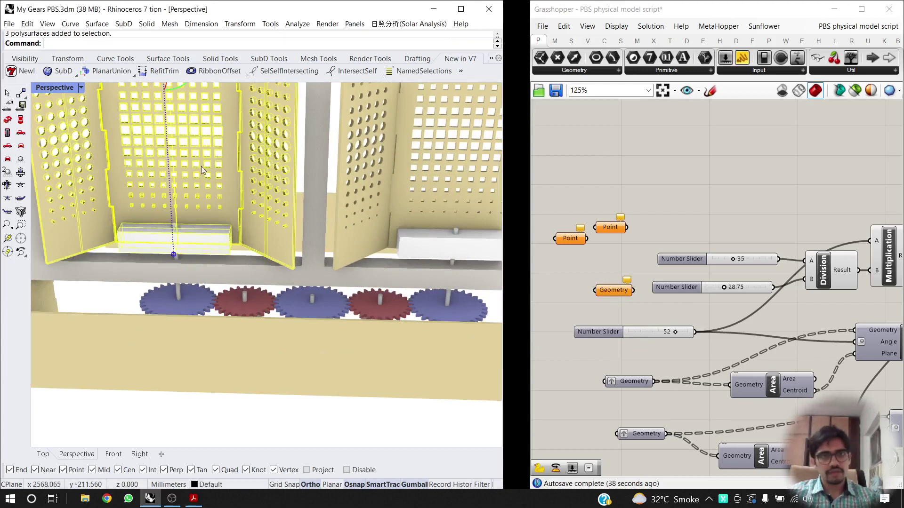
pyautogui.scroll(-3, 259, 261)
pyautogui.moveTo(259, 261); pyautogui.dragTo(294, 240, button='right')
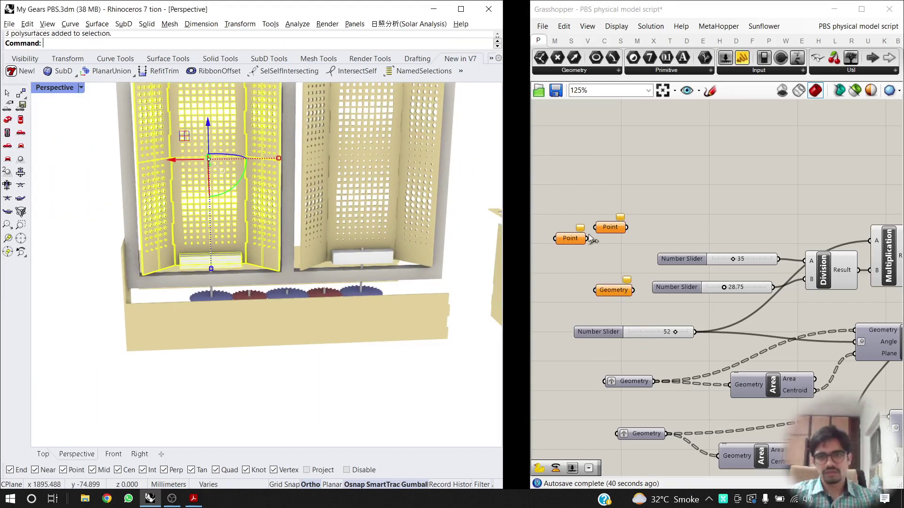
pyautogui.rightClick(610, 286)
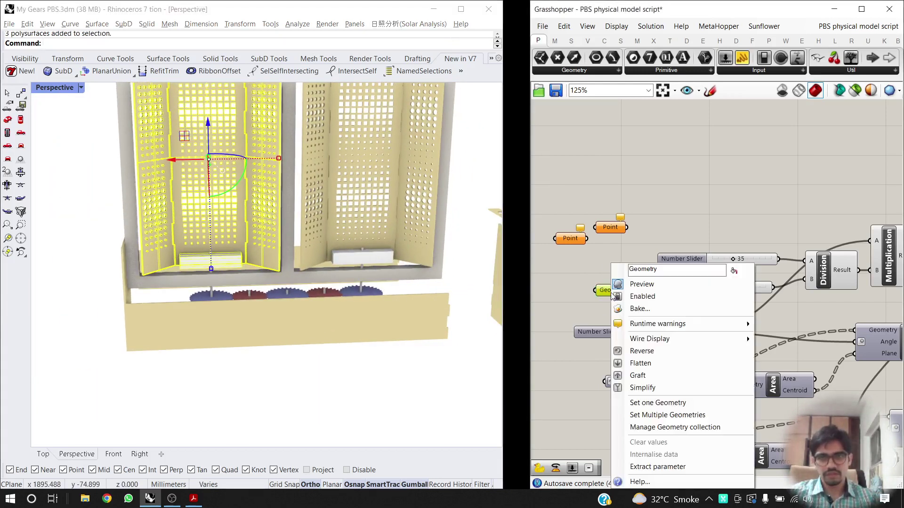
pyautogui.click(665, 404)
# Move the empty Geometry parameter under the angle slider and try to reference the first module's panels by picking them individually.
pyautogui.moveTo(613, 289); pyautogui.dragTo(628, 351)
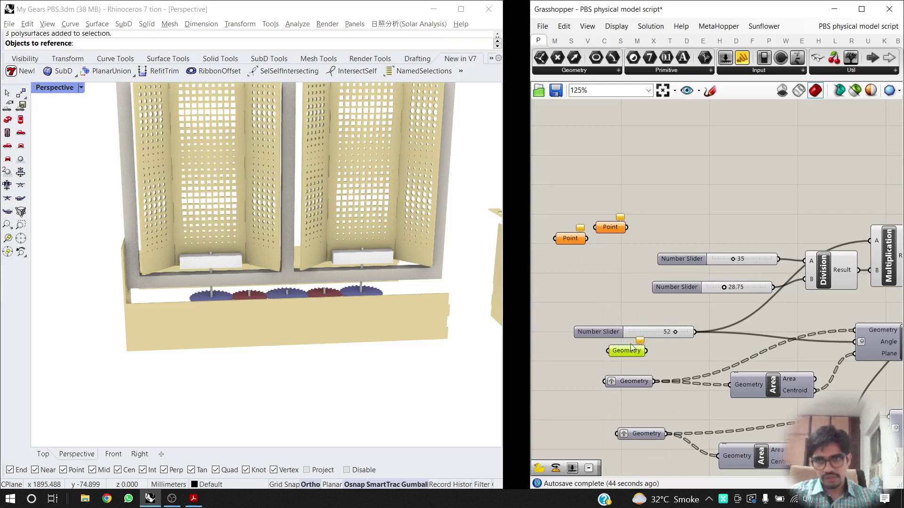
pyautogui.moveTo(628, 357); pyautogui.dragTo(625, 344, button='right')
pyautogui.rightClick(625, 341)
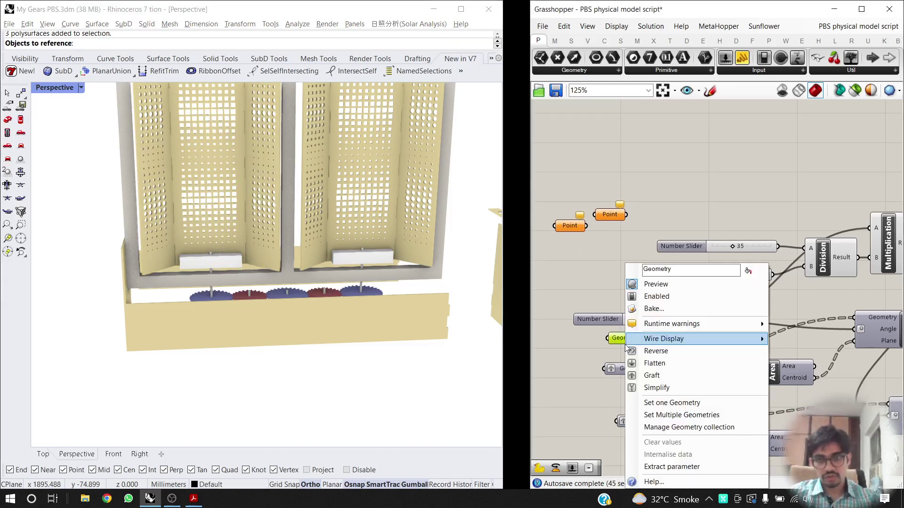
pyautogui.click(662, 414)
pyautogui.click(653, 220)
pyautogui.click(252, 199)
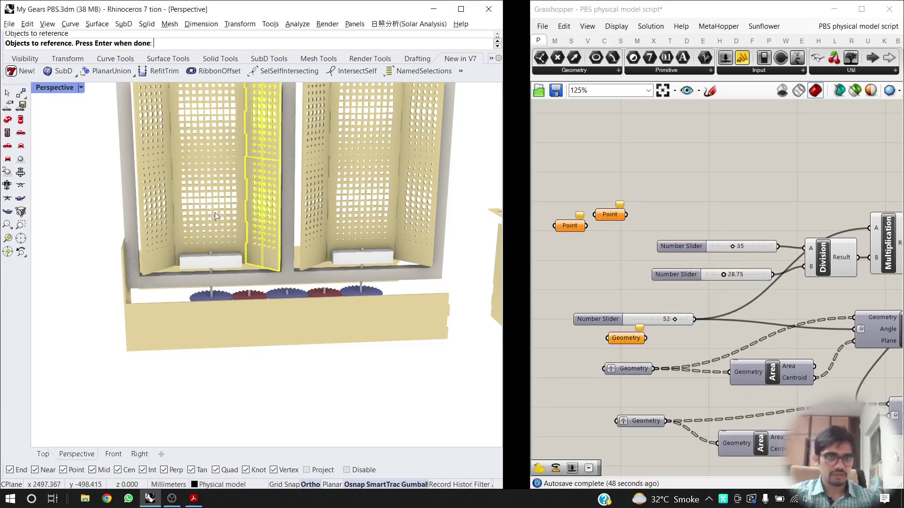
pyautogui.press('Return')
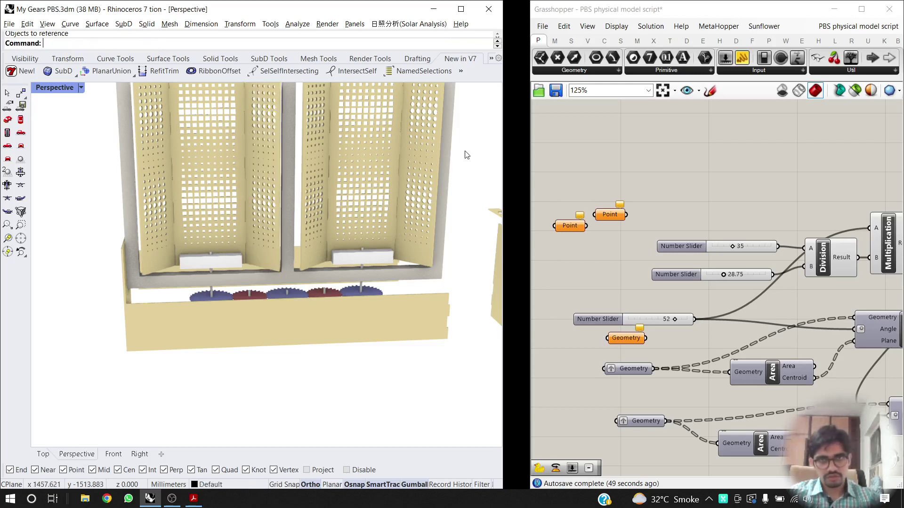
# Preselect the first facade module with its white block and reference them as multiple geometries in the empty Geometry parameter.
pyautogui.click(224, 203)
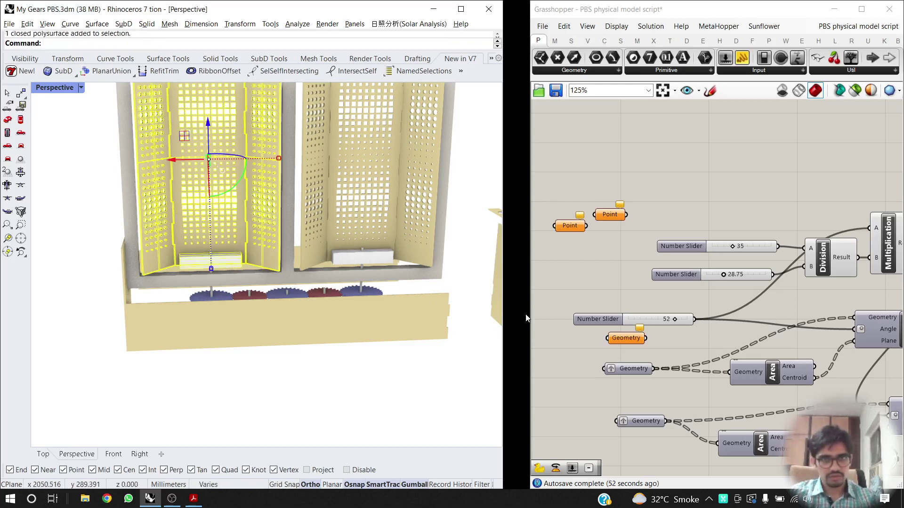
pyautogui.rightClick(620, 339)
pyautogui.click(659, 401)
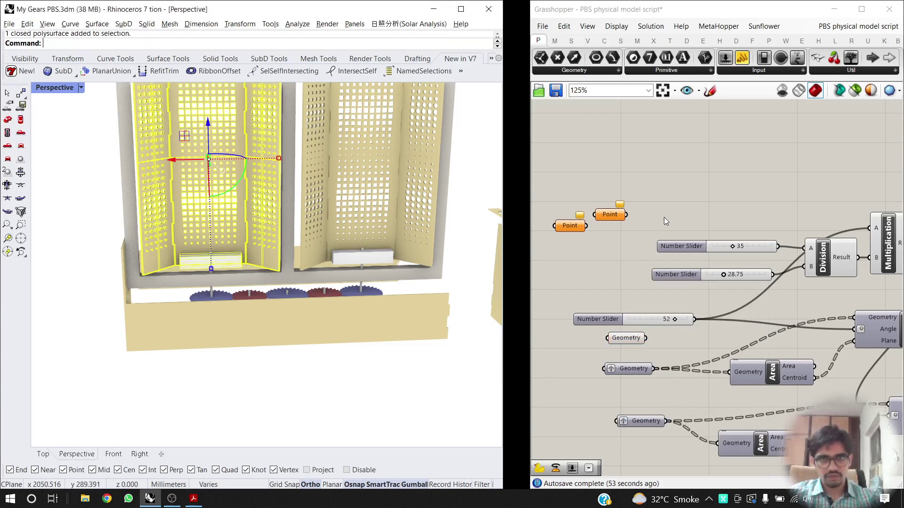
pyautogui.scroll(3, 640, 334)
pyautogui.click(648, 341)
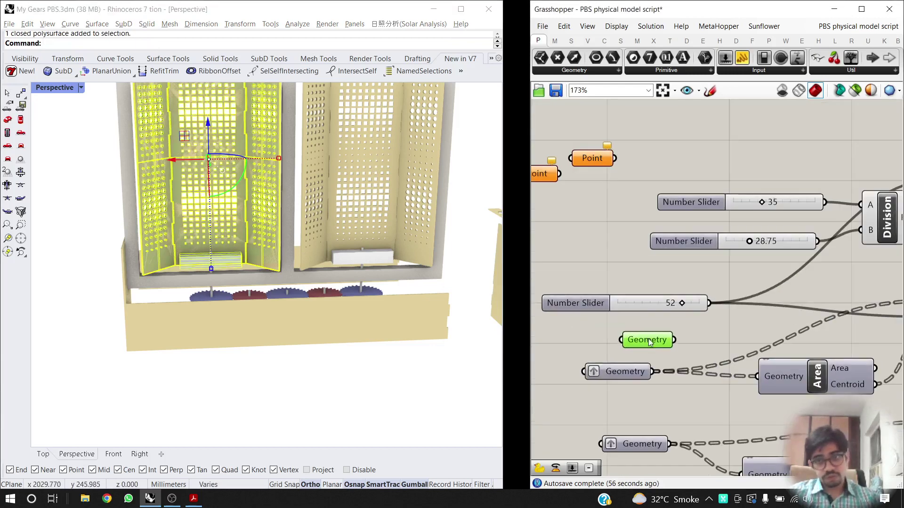
# Move the Geometry parameter holding the facade module below the lower gear's Geometry and Area components.
pyautogui.scroll(-4, 648, 339)
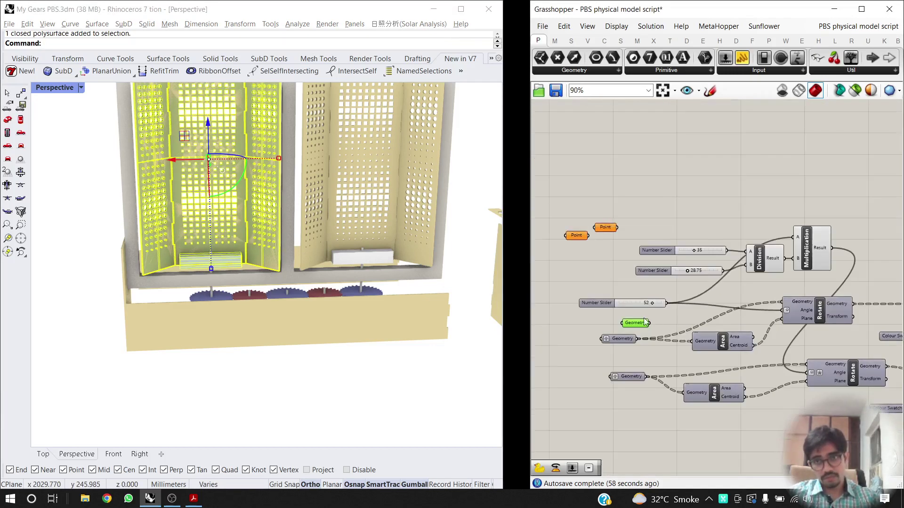
pyautogui.moveTo(646, 323); pyautogui.dragTo(647, 442)
pyautogui.moveTo(697, 419); pyautogui.dragTo(646, 371, button='right')
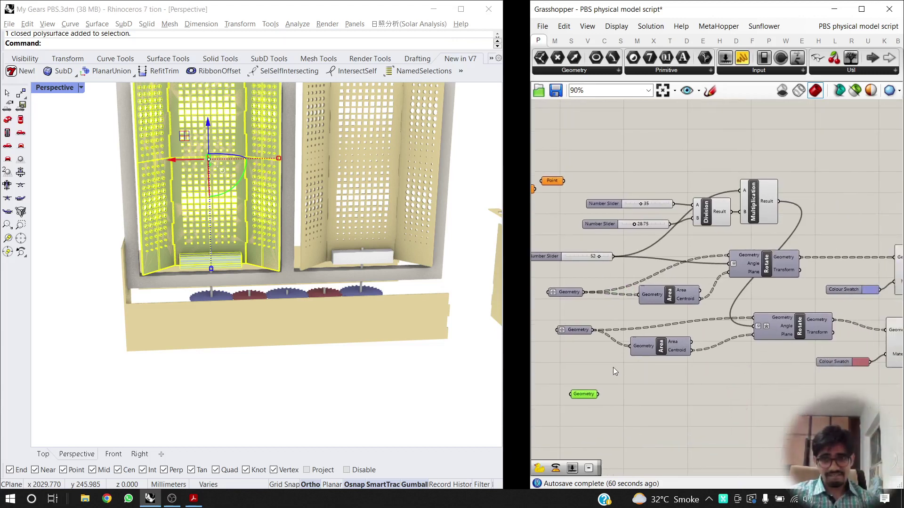
pyautogui.moveTo(587, 395)
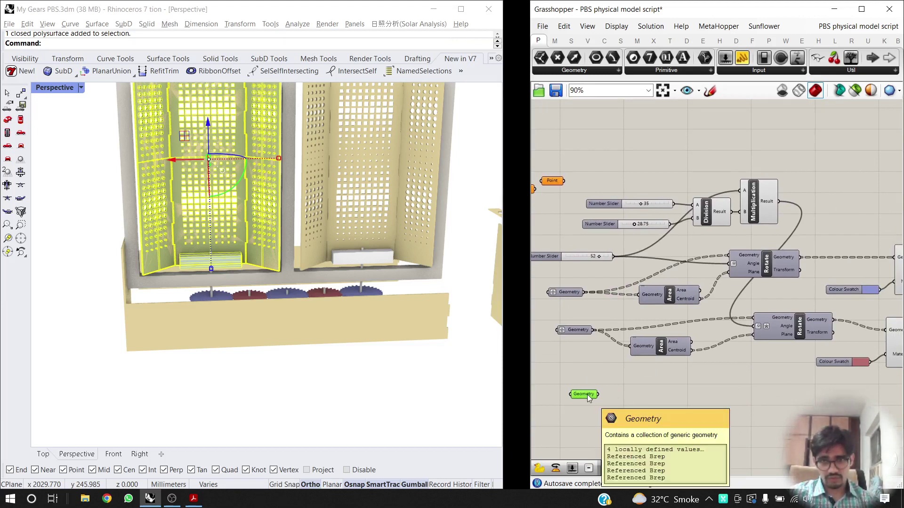
# Clear the values of the upper Geometry parameter that feeds the blue gears' rotation and turn off its Graft option.
pyautogui.rightClick(571, 294)
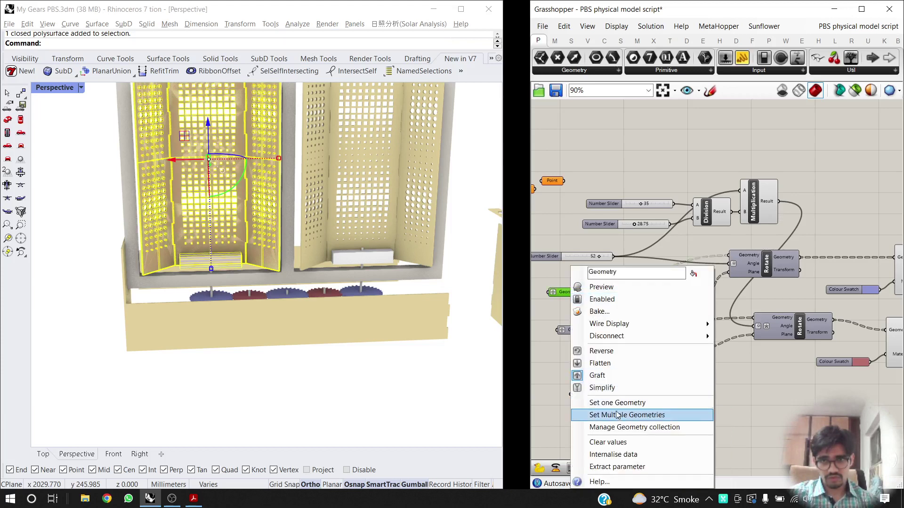
pyautogui.click(612, 443)
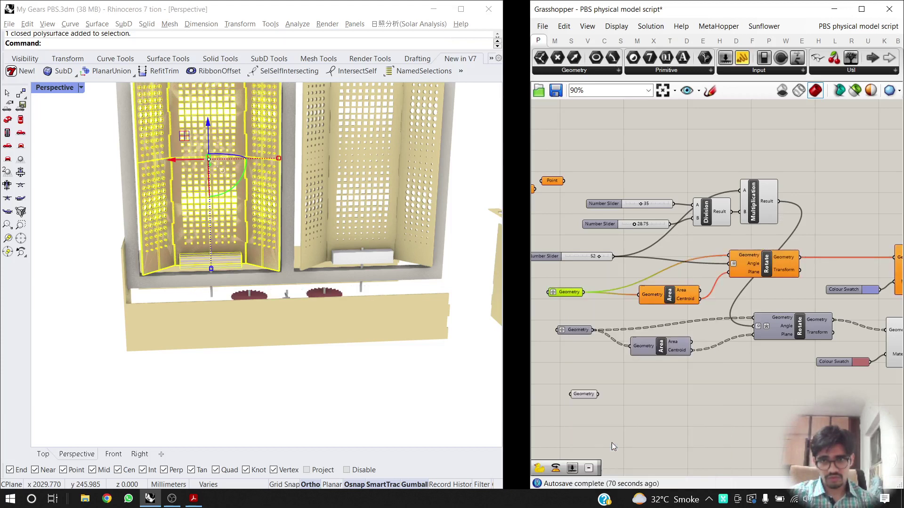
pyautogui.rightClick(569, 295)
pyautogui.click(589, 376)
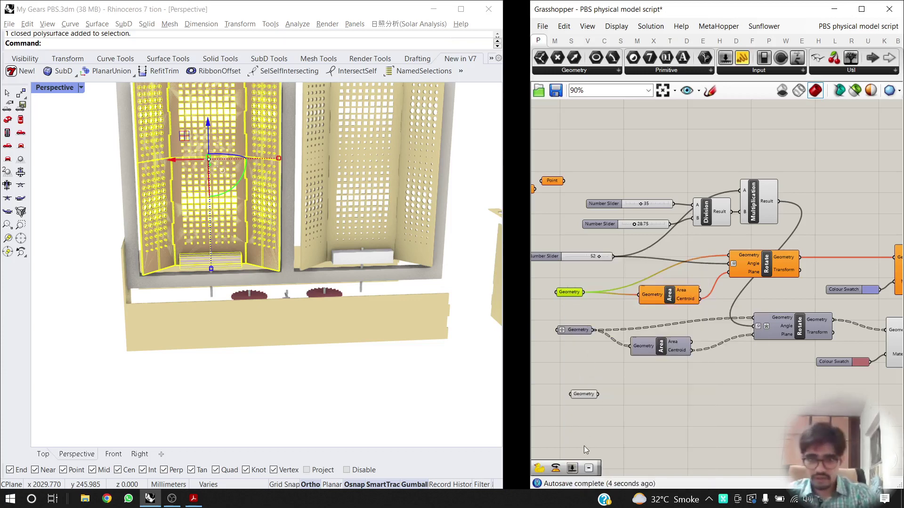
pyautogui.click(573, 303)
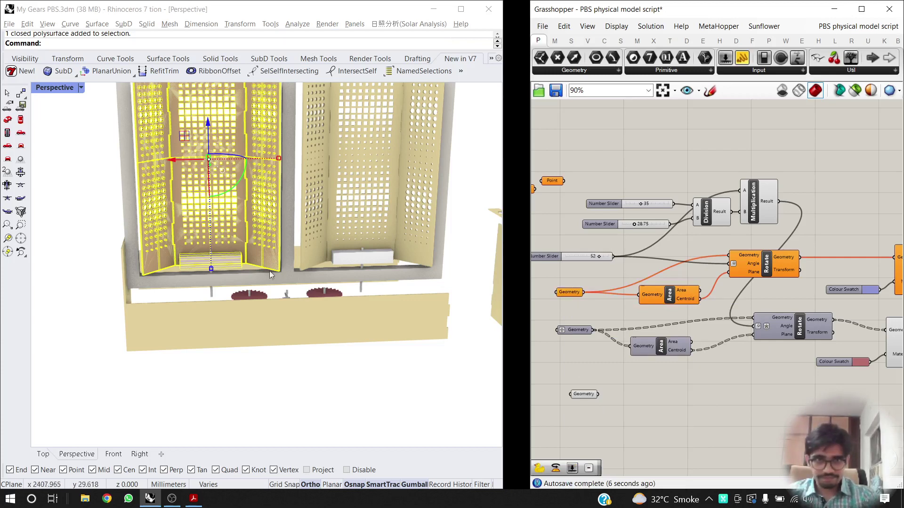
# Unhide the large gears and reference the first gear, the module's block and its panels as multiple geometries in the upper Geometry parameter.
pyautogui.scroll(4, 234, 284)
pyautogui.scroll(3, 233, 284)
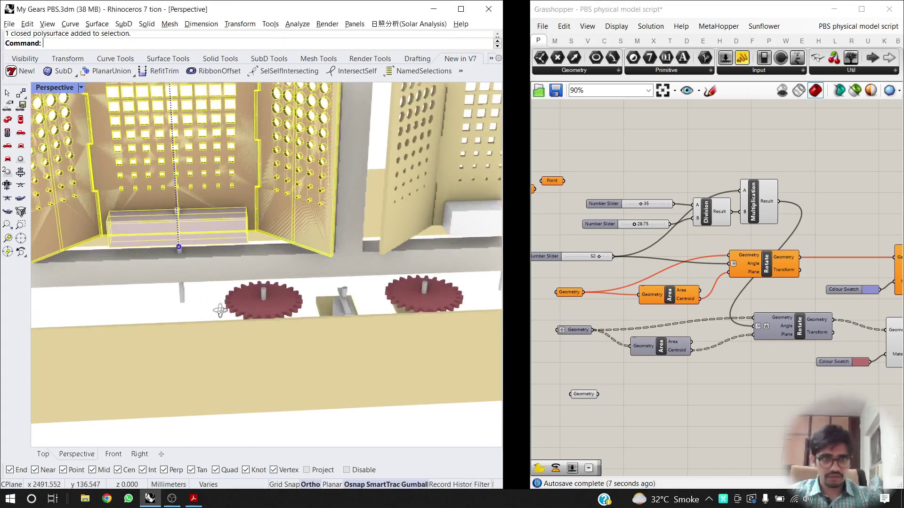
pyautogui.click(151, 295)
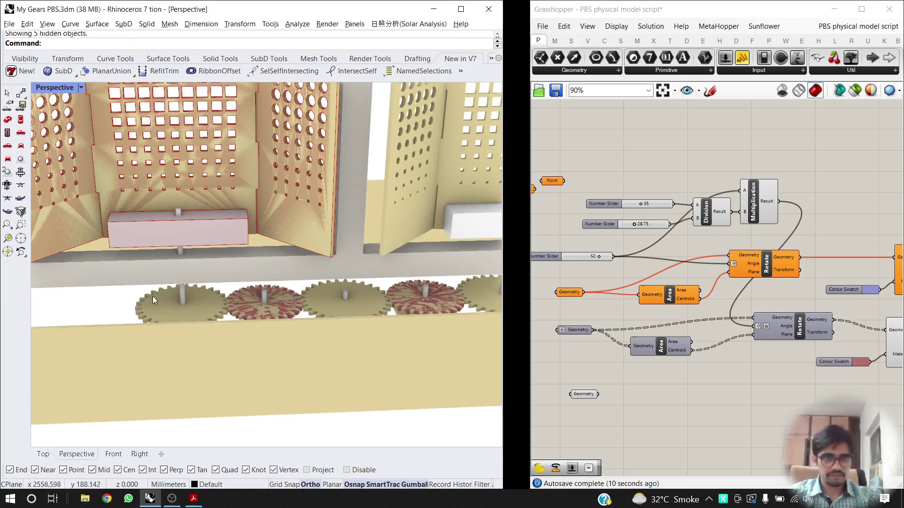
pyautogui.click(166, 304)
pyautogui.keyDown('shift'); pyautogui.click(225, 220); pyautogui.keyUp('shift')
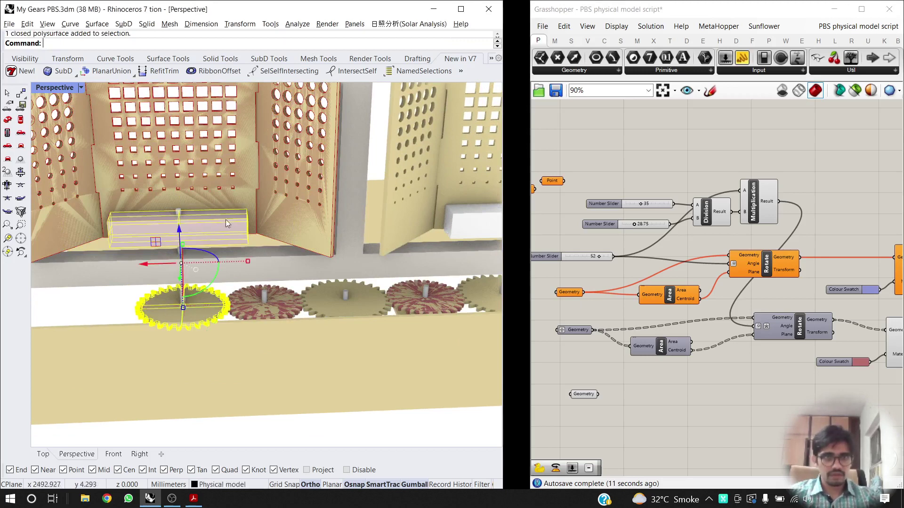
pyautogui.keyDown('shift'); pyautogui.click(273, 215); pyautogui.keyUp('shift')
pyautogui.rightClick(572, 293)
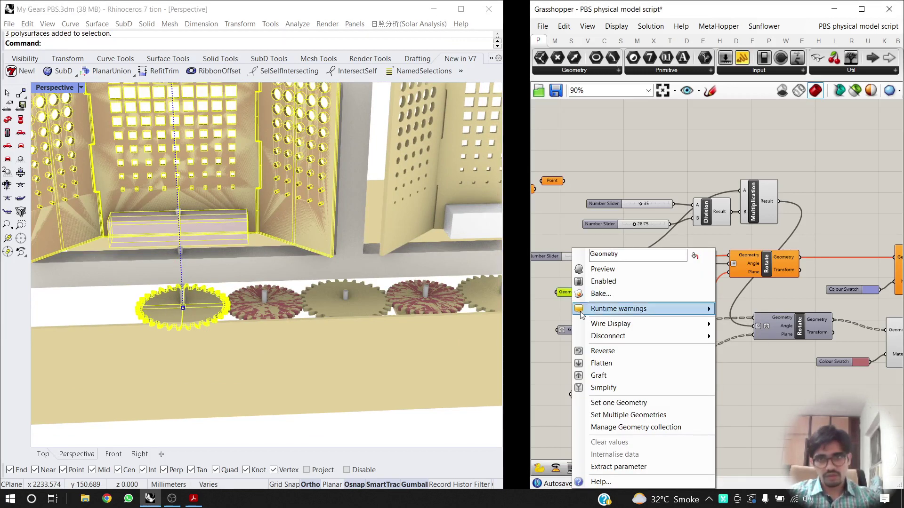
pyautogui.click(612, 414)
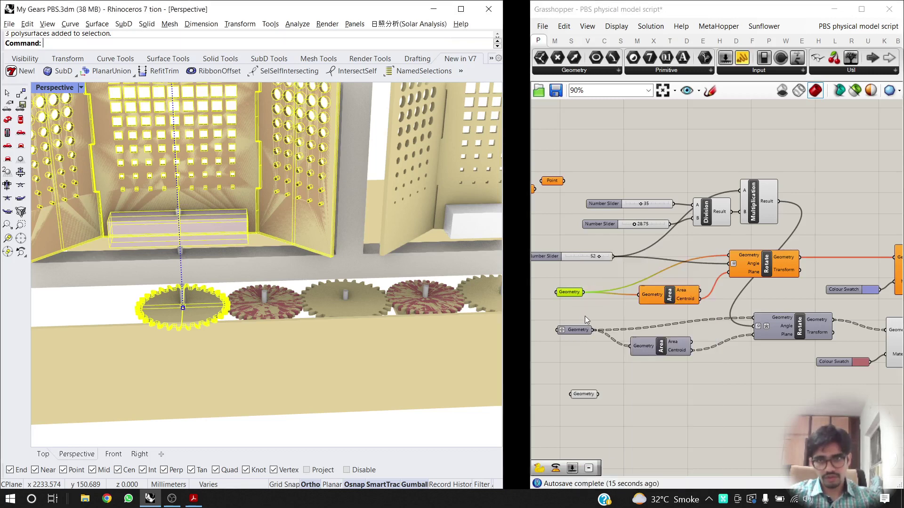
pyautogui.click(661, 310)
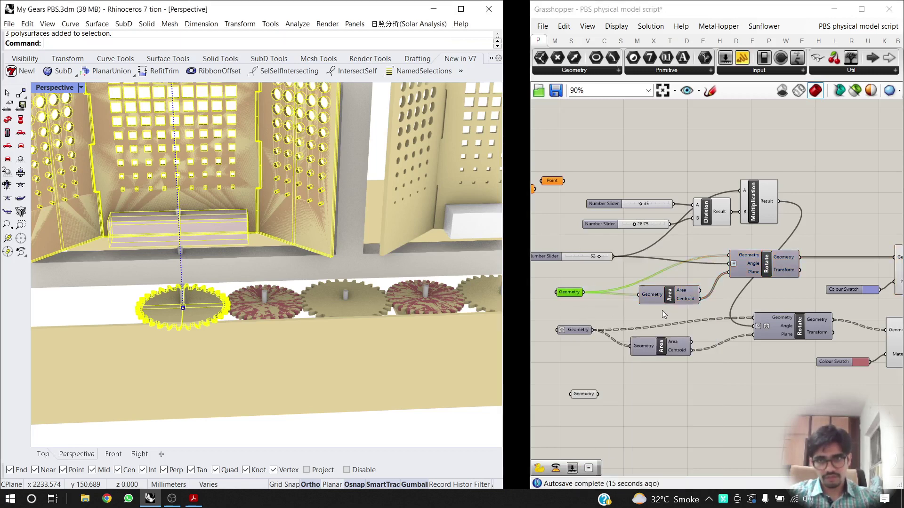
# Move the 35 and 28.75 sliders with their Division and Multiplication components below the lower gear's Area component.
pyautogui.scroll(-2, 662, 310)
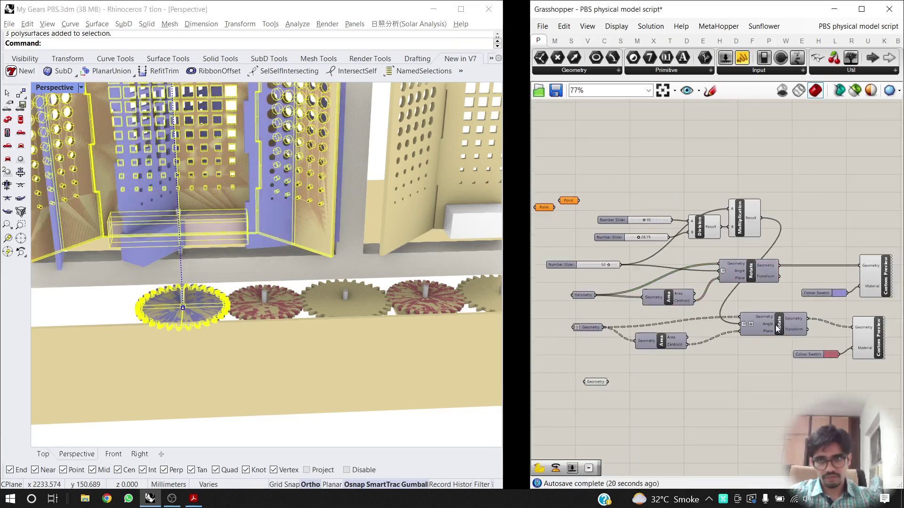
pyautogui.moveTo(774, 320); pyautogui.dragTo(789, 328)
pyautogui.moveTo(767, 239); pyautogui.dragTo(637, 159)
pyautogui.moveTo(706, 235); pyautogui.dragTo(690, 386)
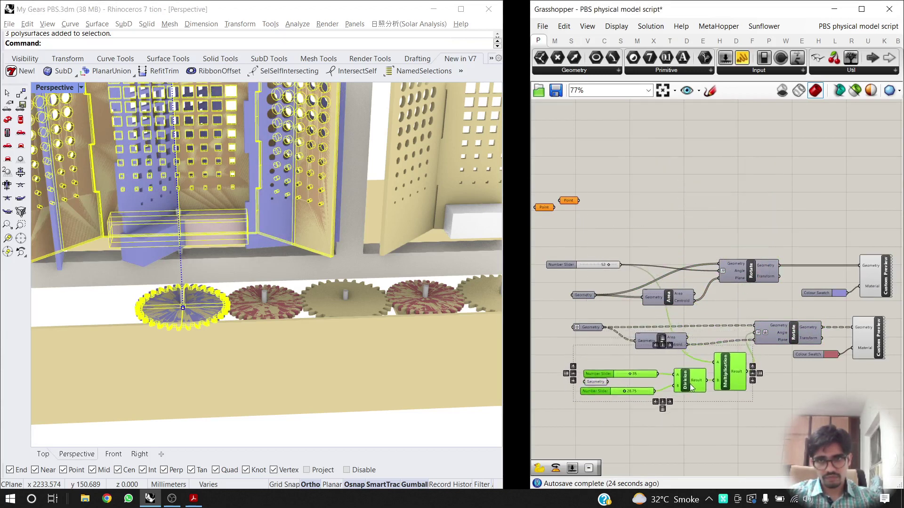
pyautogui.click(603, 405)
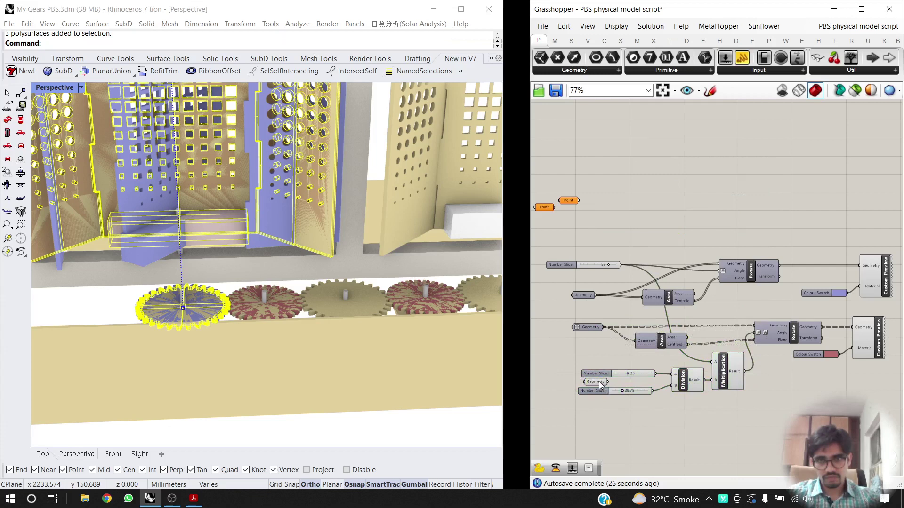
# Space out the definition by shifting the lower Rotate and both Custom Preview components with their colour swatches away from the Multiplication component.
pyautogui.moveTo(601, 384); pyautogui.dragTo(655, 463)
pyautogui.moveTo(701, 380); pyautogui.dragTo(673, 338, button='right')
pyautogui.moveTo(887, 196); pyautogui.dragTo(792, 312)
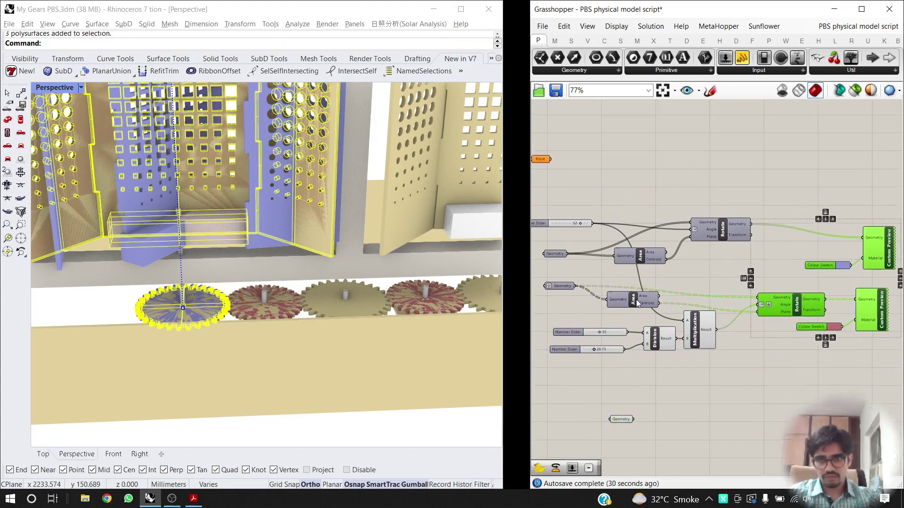
pyautogui.moveTo(633, 301); pyautogui.dragTo(632, 304)
# Move the unconnected Geometry parameter above the definition, beside the Point parameters.
pyautogui.moveTo(651, 398); pyautogui.dragTo(612, 427)
pyautogui.moveTo(622, 415); pyautogui.dragTo(624, 413)
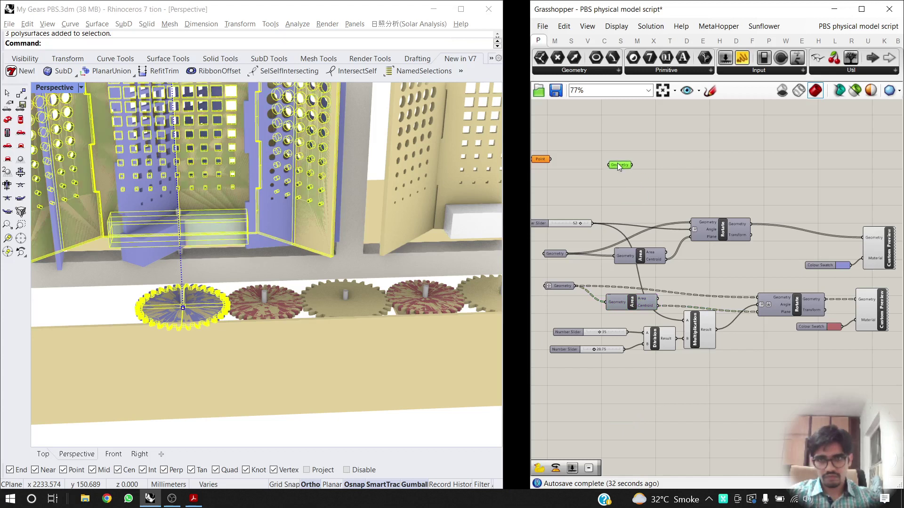
pyautogui.moveTo(595, 276); pyautogui.dragTo(640, 299, button='right')
pyautogui.moveTo(717, 283); pyautogui.dragTo(689, 292, button='right')
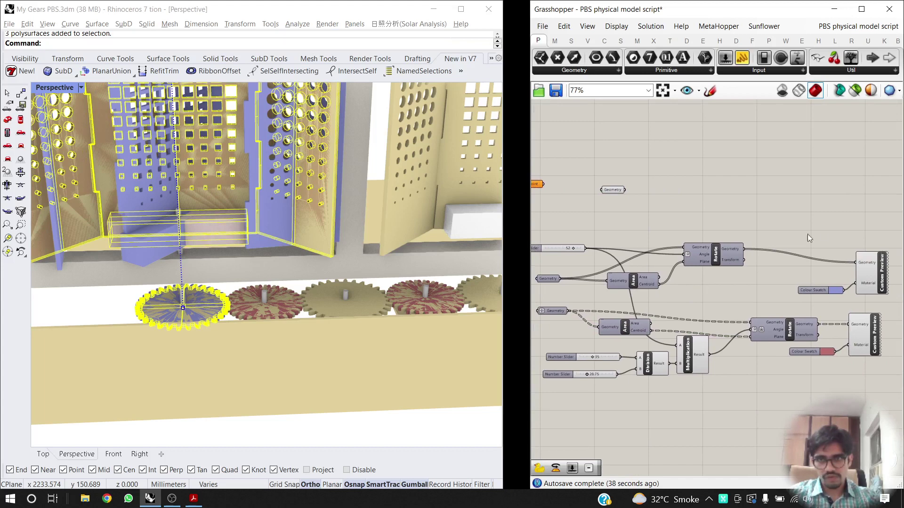
pyautogui.moveTo(877, 223); pyautogui.dragTo(798, 210)
# Test the rotation of the first module and its gear by lowering the angle slider to 15.
pyautogui.moveTo(263, 249); pyautogui.dragTo(277, 253, button='right')
pyautogui.moveTo(259, 235); pyautogui.dragTo(282, 245, button='right')
pyautogui.scroll(-4, 672, 250)
pyautogui.scroll(7, 673, 250)
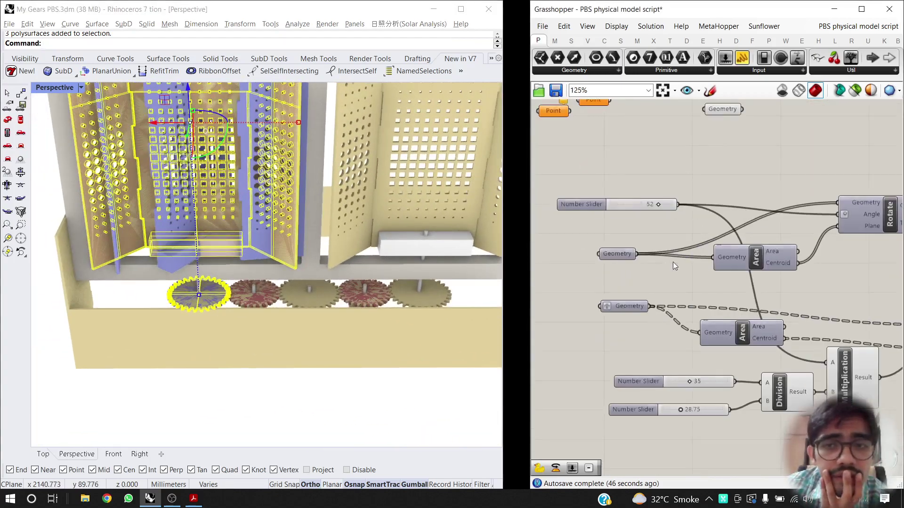
pyautogui.moveTo(631, 256); pyautogui.dragTo(620, 323, button='right')
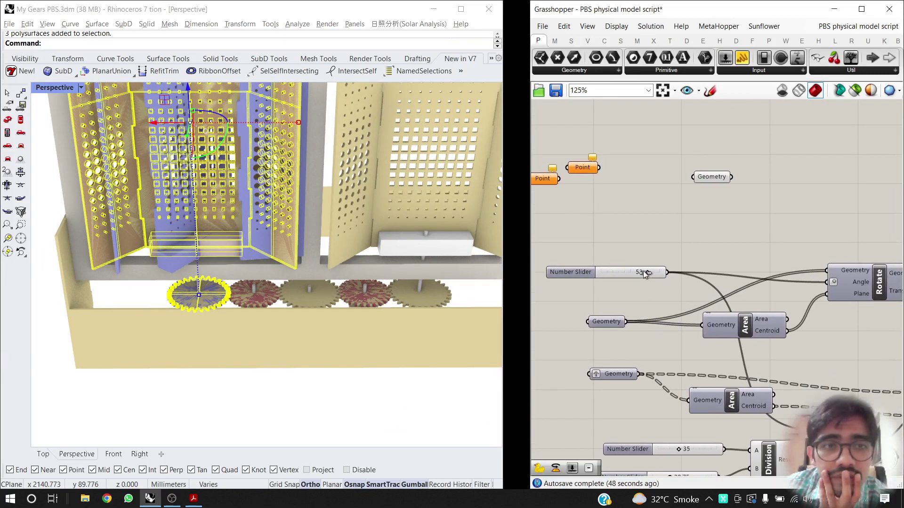
pyautogui.moveTo(633, 272); pyautogui.dragTo(635, 272)
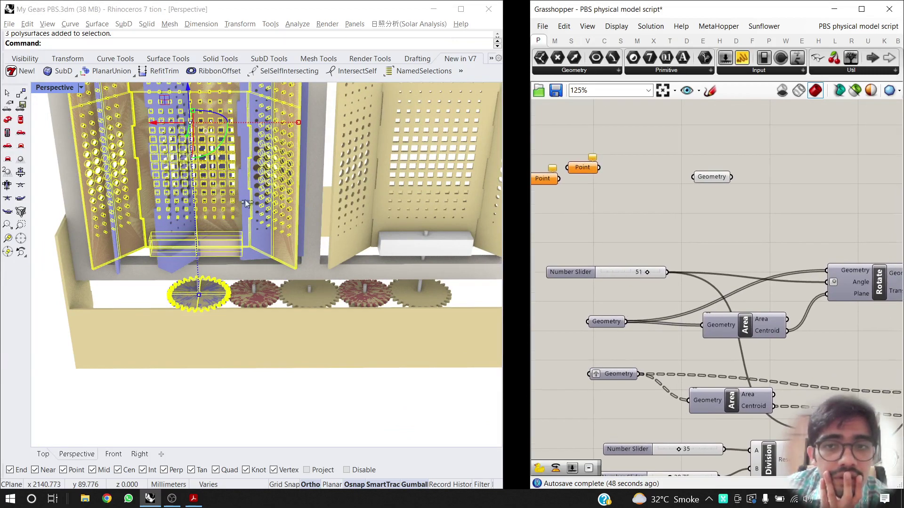
# Switch the Perspective viewport to Shaded display and set the angle slider to -32 to check the module's rotation.
pyautogui.click(52, 87)
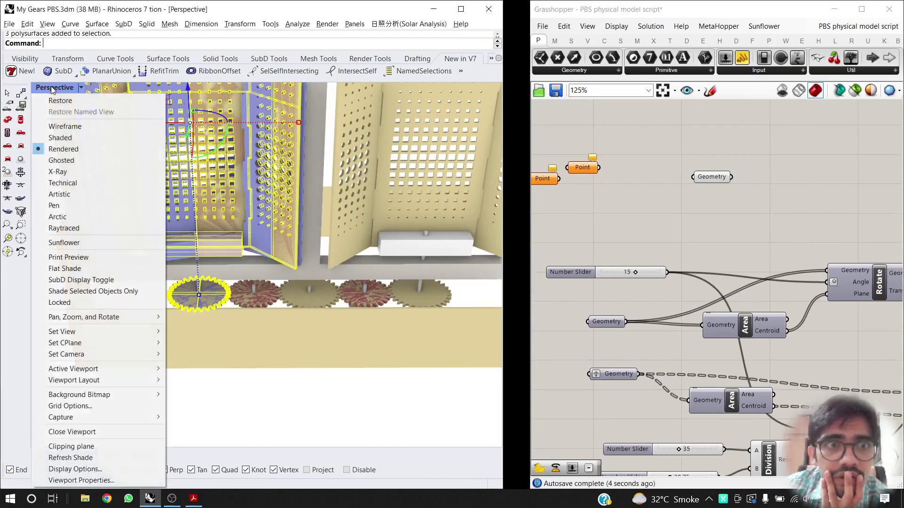
pyautogui.click(70, 138)
pyautogui.moveTo(353, 262); pyautogui.dragTo(495, 268, button='right')
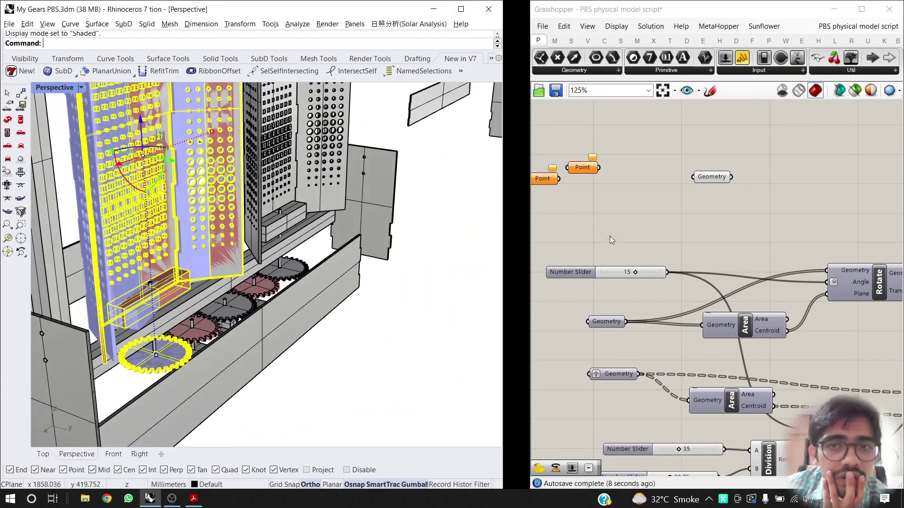
pyautogui.scroll(-2, 612, 222)
pyautogui.moveTo(202, 221); pyautogui.dragTo(280, 221, button='right')
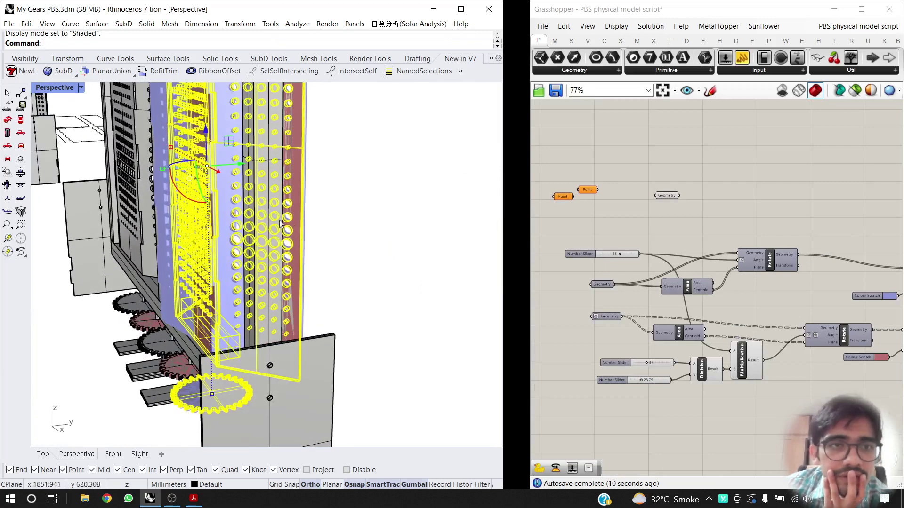
pyautogui.moveTo(619, 253); pyautogui.dragTo(603, 254)
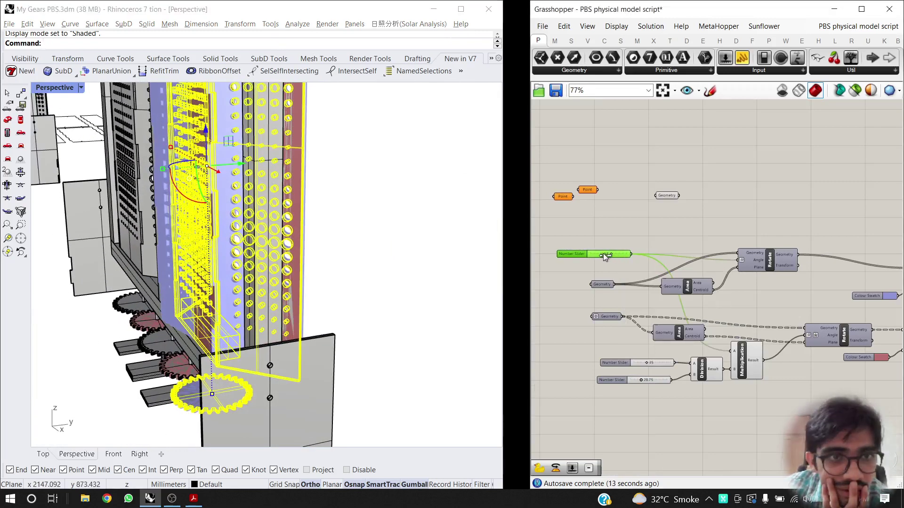
pyautogui.moveTo(172, 250); pyautogui.dragTo(169, 296, button='right')
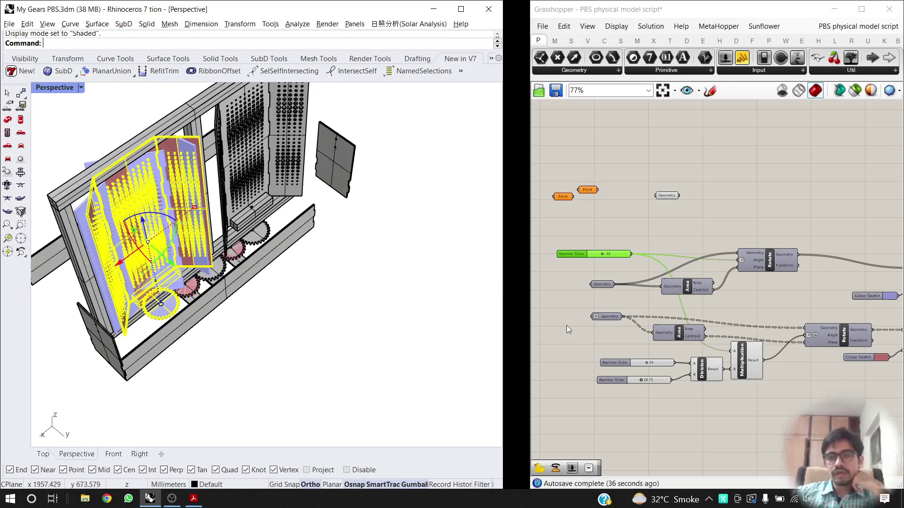
# Turn off the preview of the upper Custom Preview component that shows the rotated module in blue.
pyautogui.scroll(3, 618, 292)
pyautogui.rightClick(600, 277)
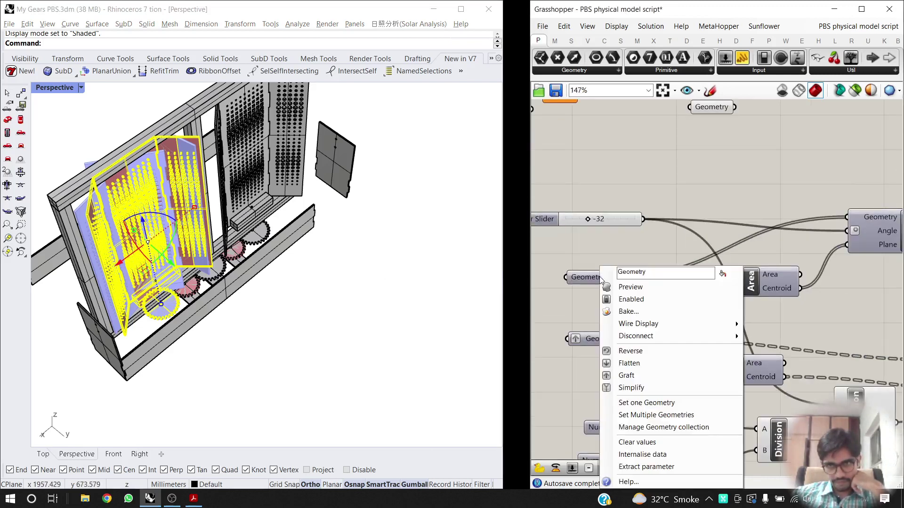
pyautogui.click(628, 288)
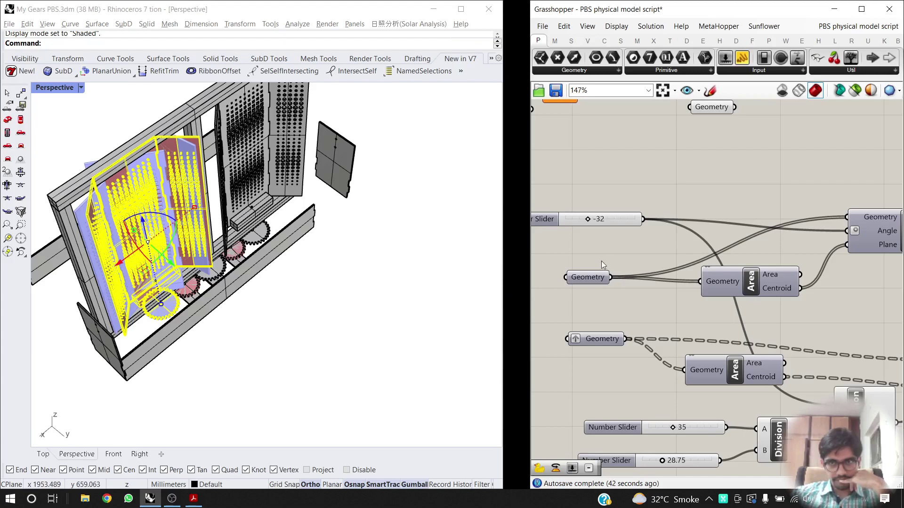
pyautogui.scroll(-4, 602, 261)
pyautogui.moveTo(822, 255); pyautogui.dragTo(662, 272, button='right')
pyautogui.click(763, 275)
pyautogui.middleClick(763, 276)
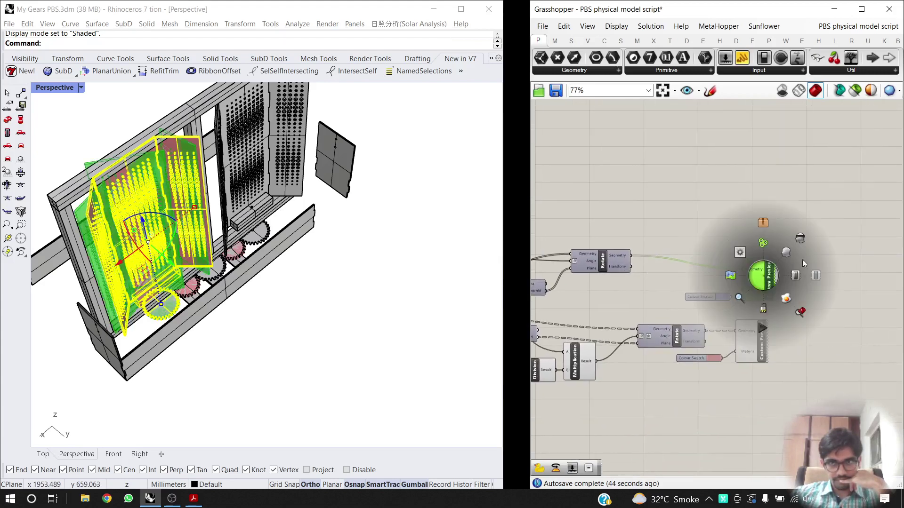
pyautogui.moveTo(197, 311); pyautogui.dragTo(304, 222, button='right')
pyautogui.scroll(3, 301, 215)
pyautogui.click(346, 227)
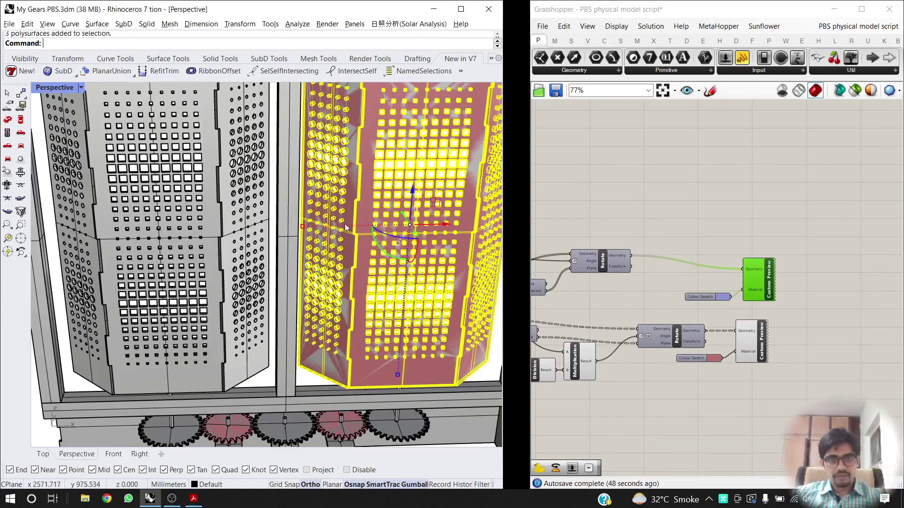
pyautogui.scroll(-5, 346, 228)
pyautogui.write('Bool')
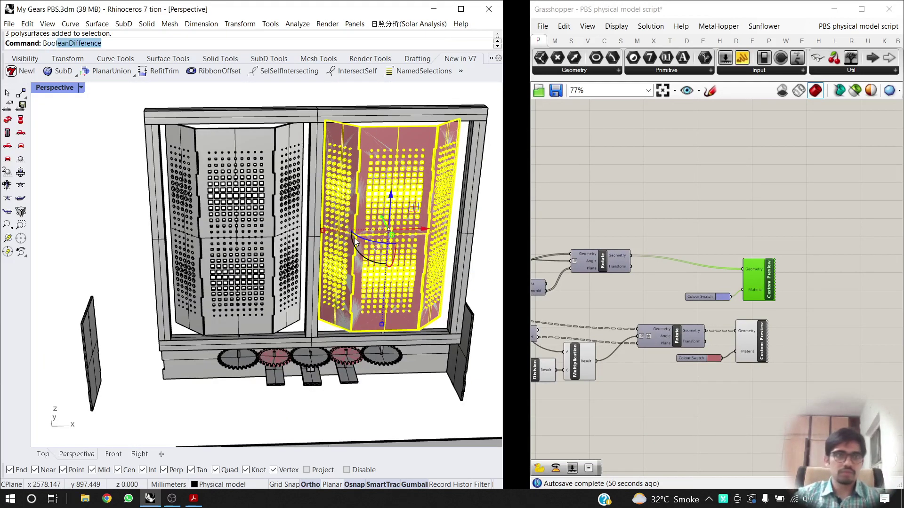
pyautogui.write('ean')
pyautogui.press('Return')
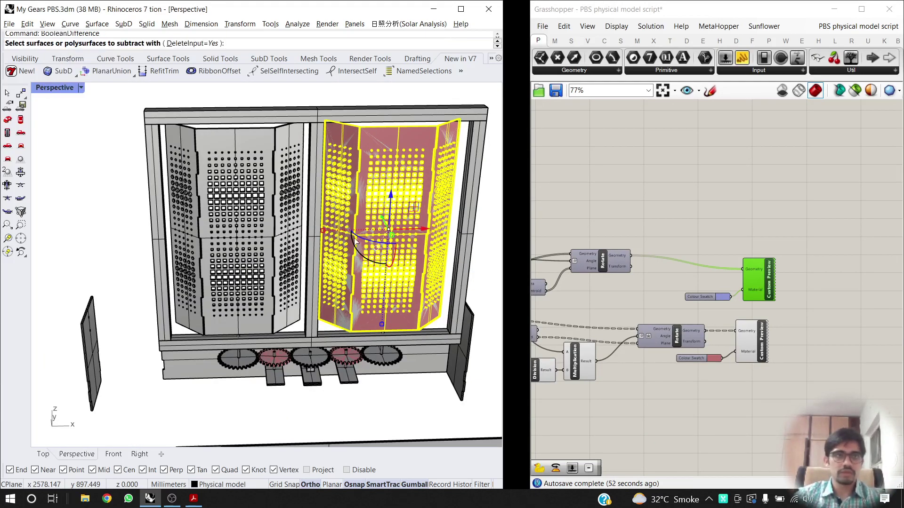
pyautogui.press('Escape')
pyautogui.press('Escape')
# Merge the first module's three perforated panels into one object with BooleanUnion.
pyautogui.click(372, 245)
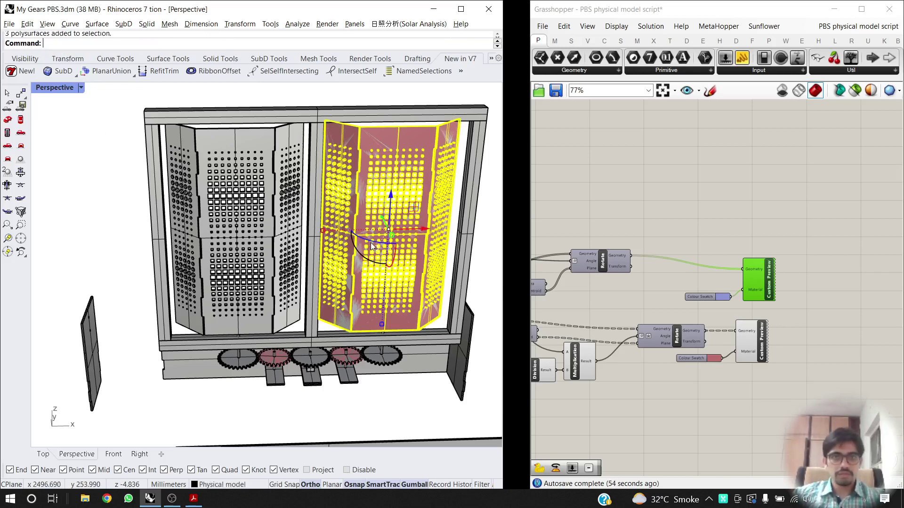
pyautogui.write('BooleanUnion')
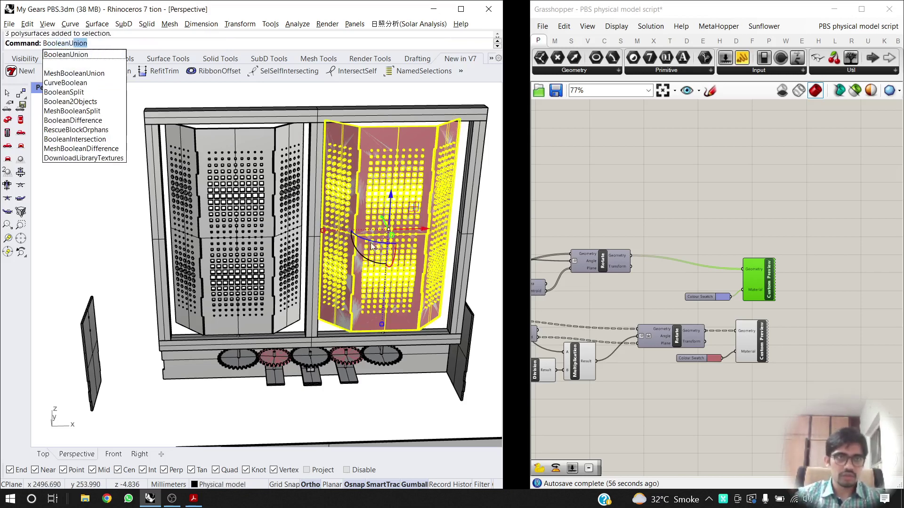
pyautogui.press('Return')
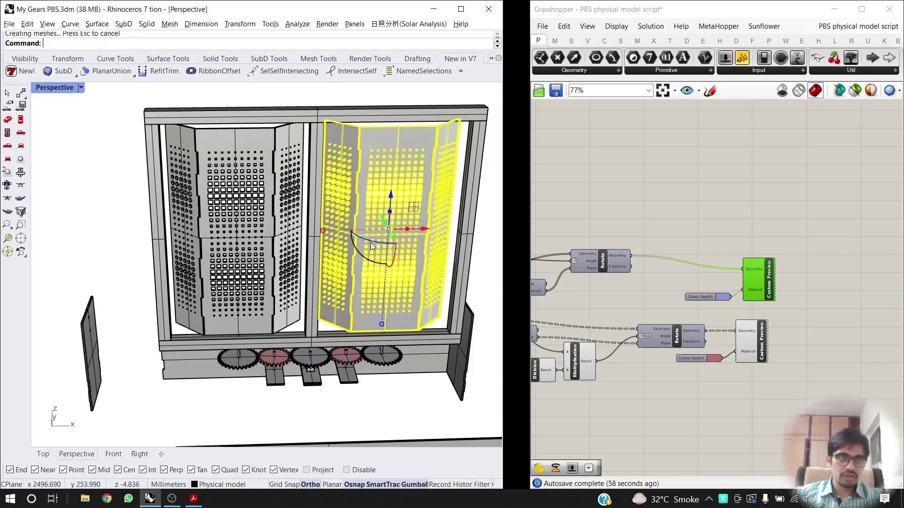
# Reference the first module's merged panels, its base block and its large gear as multiple geometries in the Geometry parameter feeding the upper rotation.
pyautogui.click(408, 250)
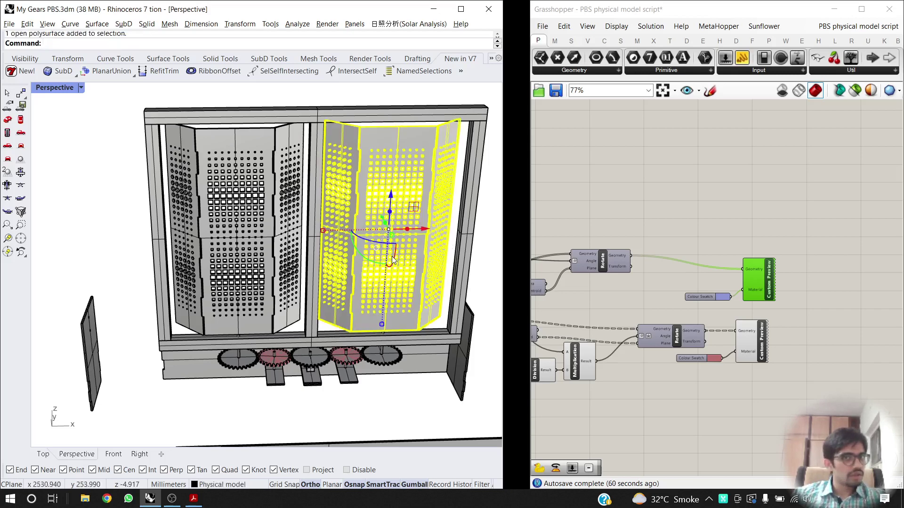
pyautogui.click(567, 206)
pyautogui.scroll(4, 754, 218)
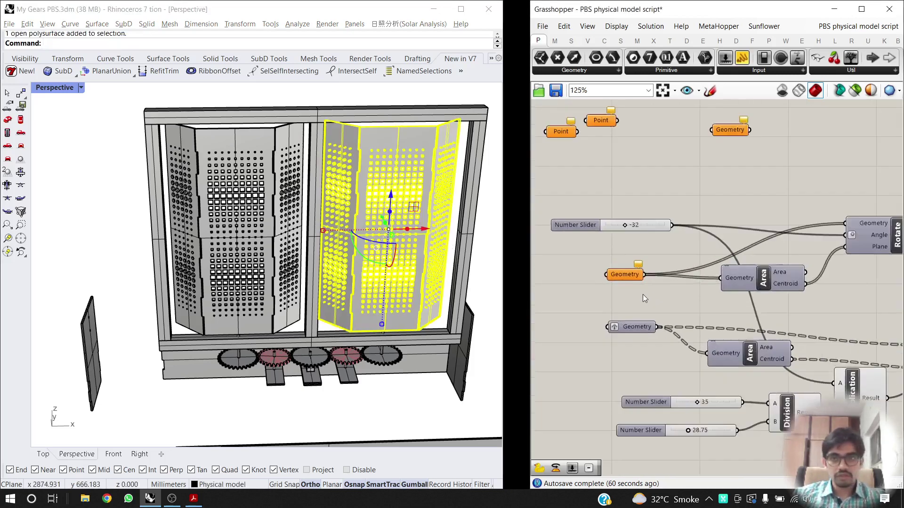
pyautogui.moveTo(464, 339); pyautogui.dragTo(130, 330, button='right')
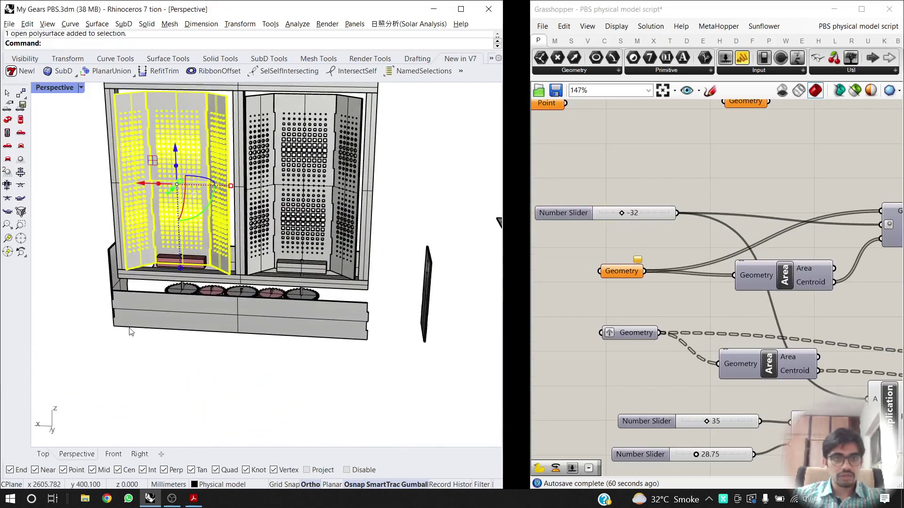
pyautogui.scroll(6, 157, 308)
pyautogui.click(176, 222)
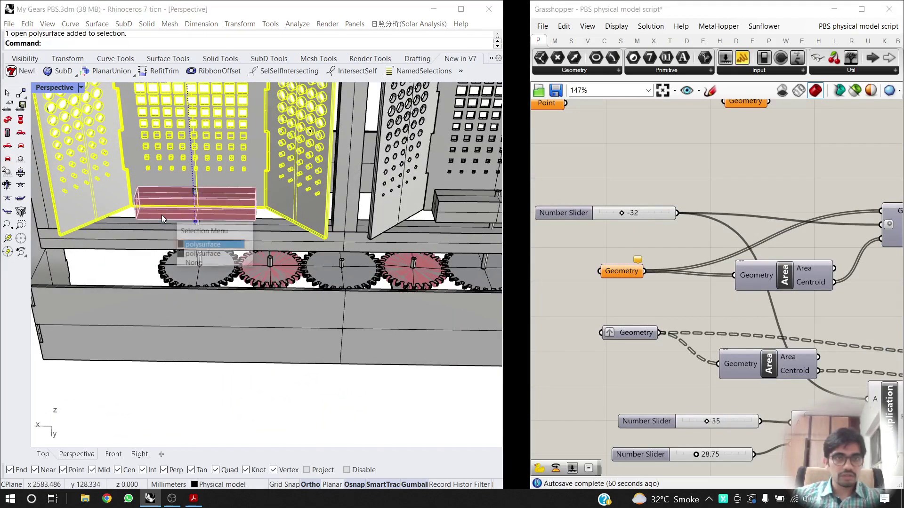
pyautogui.click(200, 245)
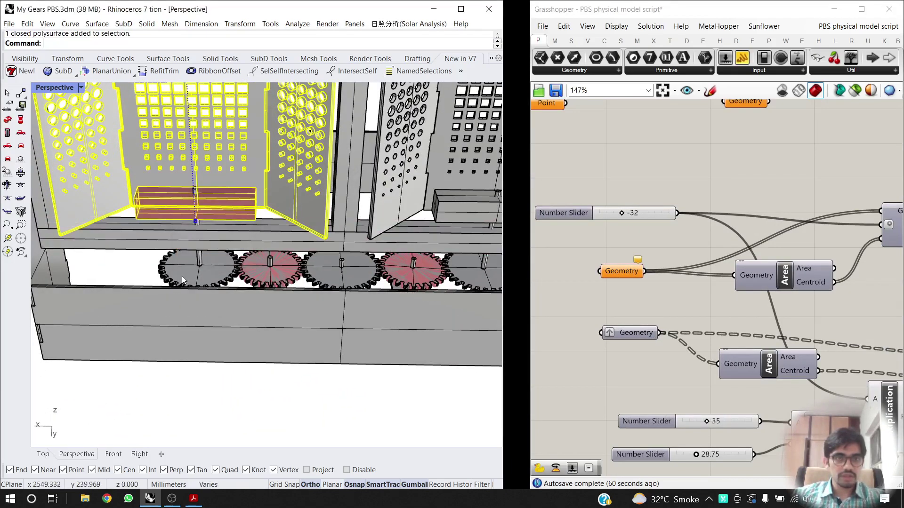
pyautogui.rightClick(621, 273)
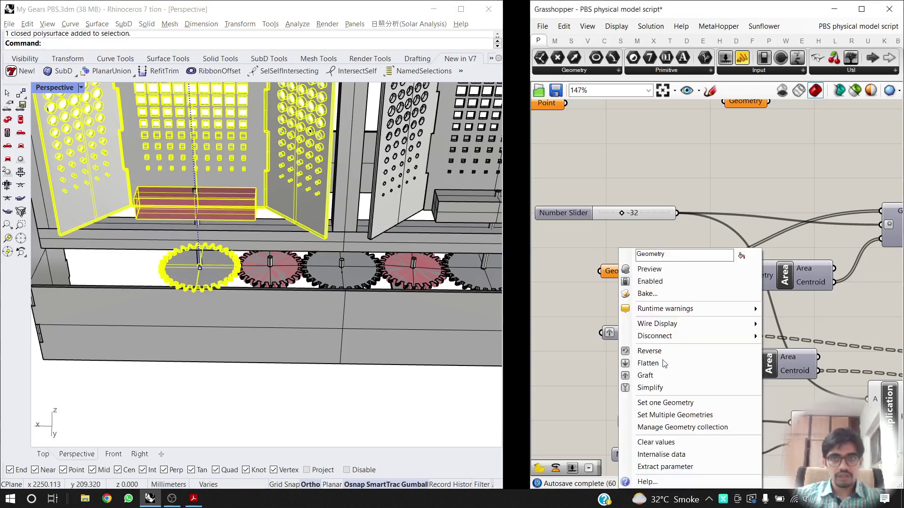
pyautogui.click(668, 414)
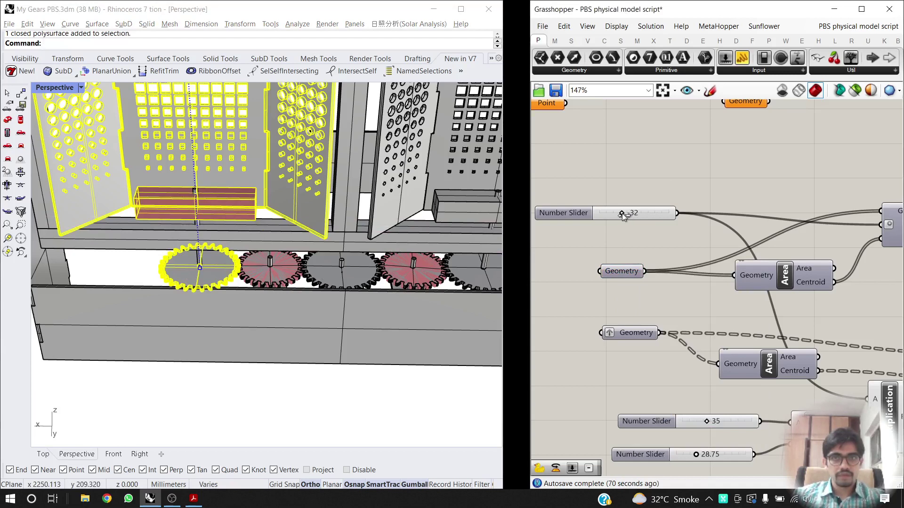
# Turn on the preview of the upper Custom Preview component that shows the rotated first module.
pyautogui.scroll(-4, 631, 171)
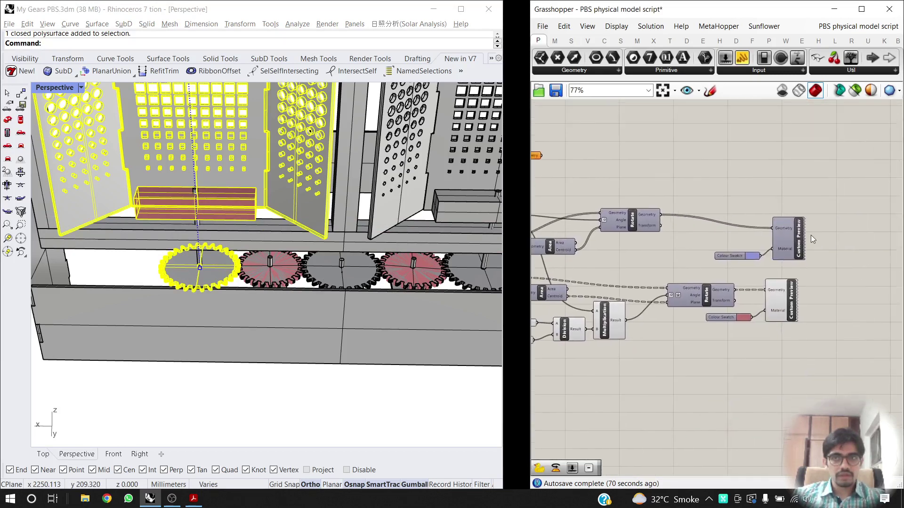
pyautogui.middleClick(799, 240)
pyautogui.click(821, 216)
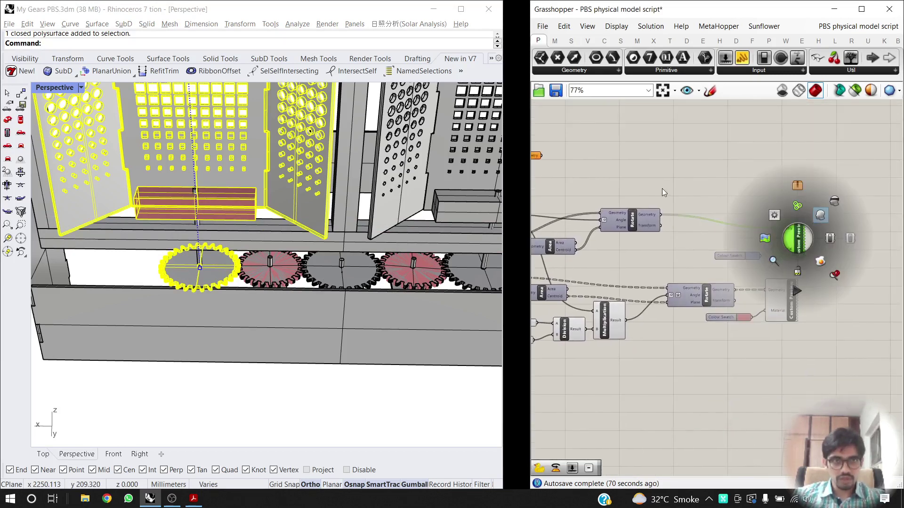
pyautogui.moveTo(611, 178); pyautogui.dragTo(728, 183, button='right')
pyautogui.moveTo(188, 186); pyautogui.dragTo(283, 211, button='right')
pyautogui.moveTo(284, 212); pyautogui.dragTo(276, 174, button='right')
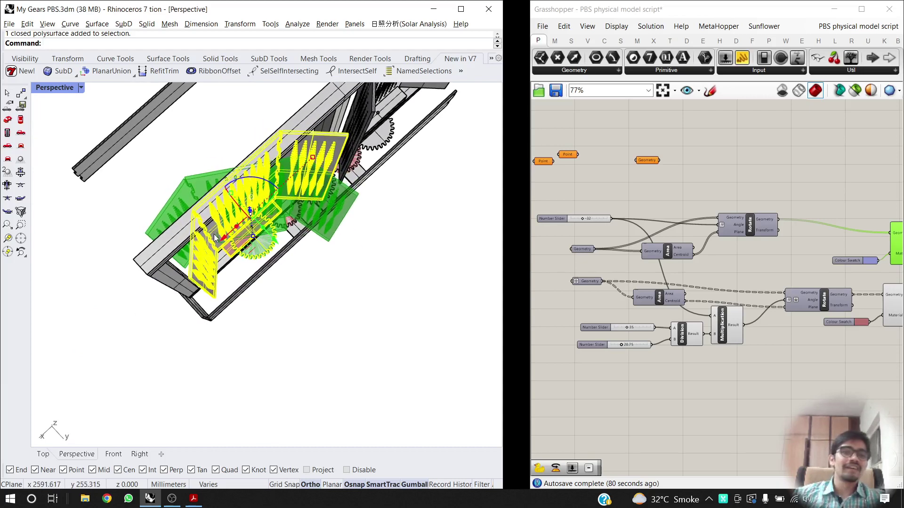
# Set the angle slider to 53 and check how the first module turns with its gear.
pyautogui.click(581, 218)
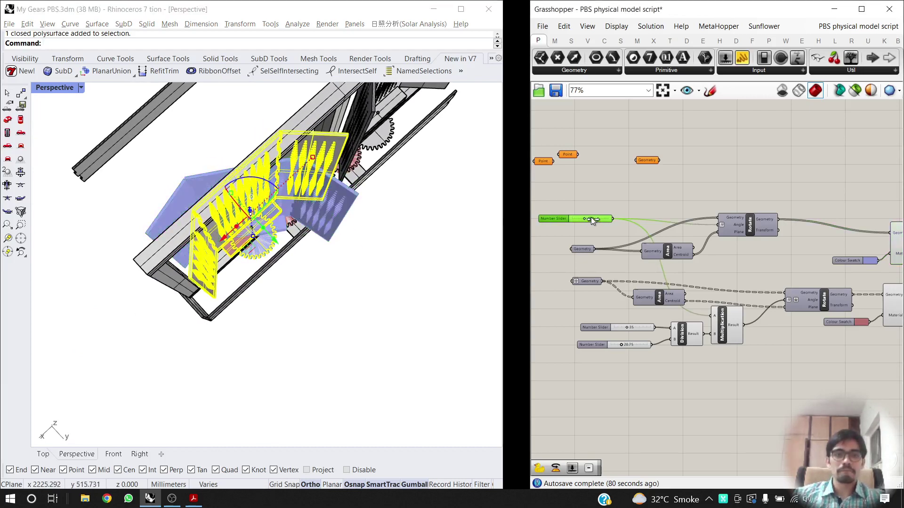
pyautogui.moveTo(591, 217); pyautogui.dragTo(600, 218)
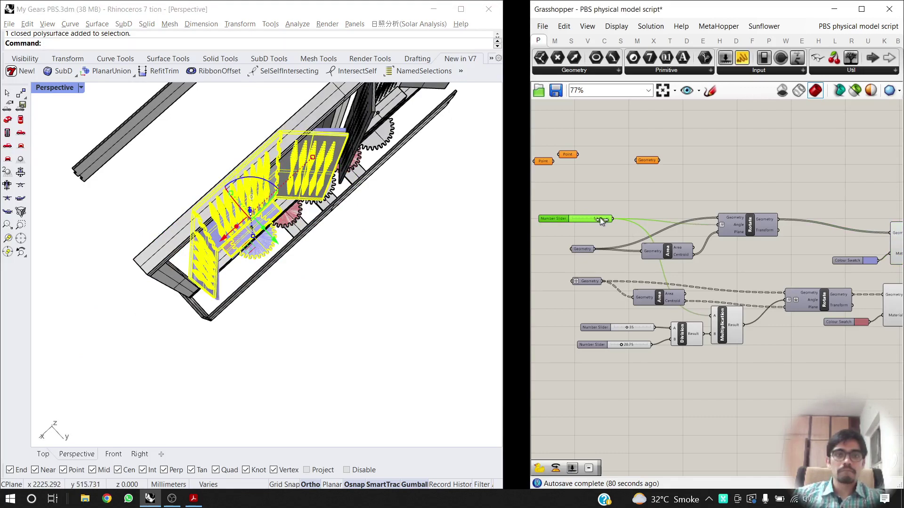
pyautogui.moveTo(480, 253); pyautogui.dragTo(216, 223, button='right')
pyautogui.scroll(-7, 236, 202)
pyautogui.scroll(7, 216, 223)
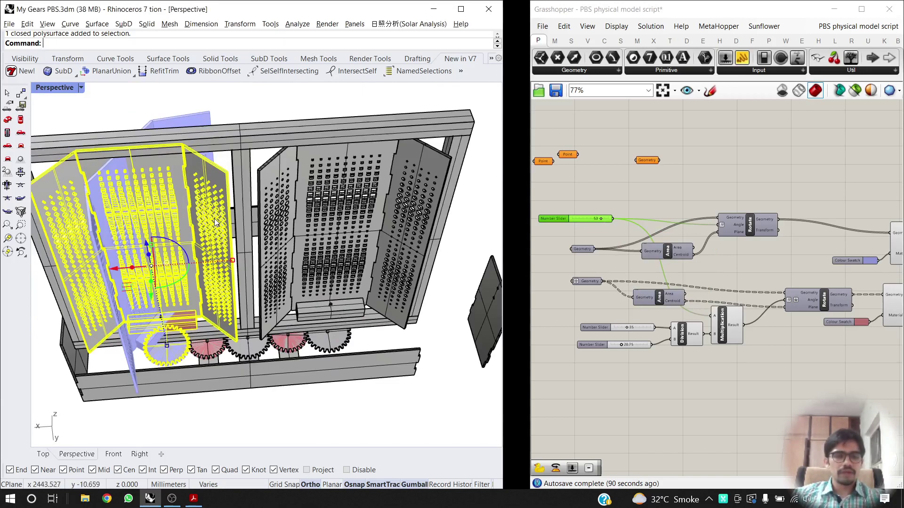
pyautogui.scroll(2, 216, 222)
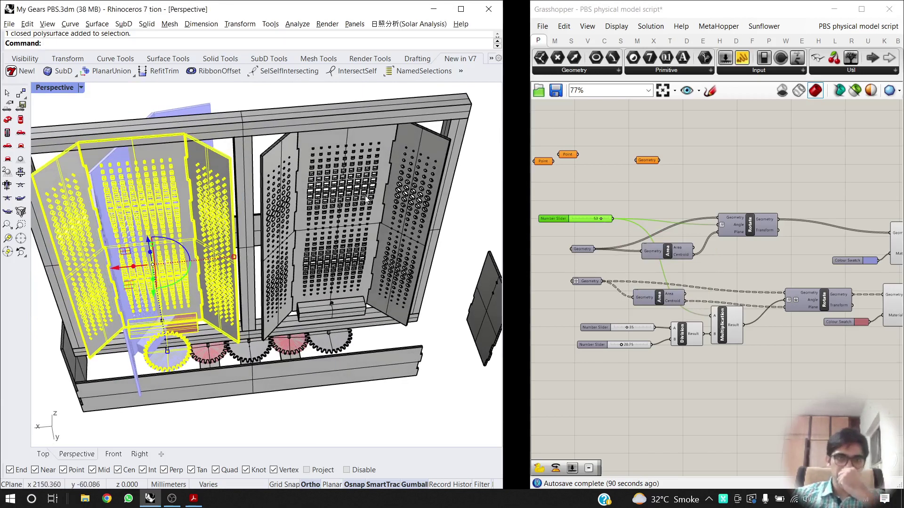
# Merge the second module's three perforated panels into one object with BooleanUnion.
pyautogui.click(405, 199)
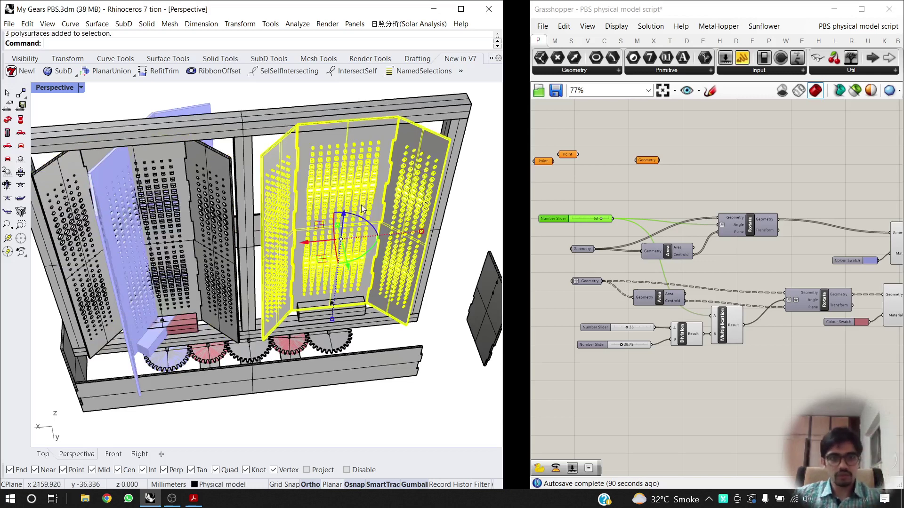
pyautogui.write('BooleanUnion')
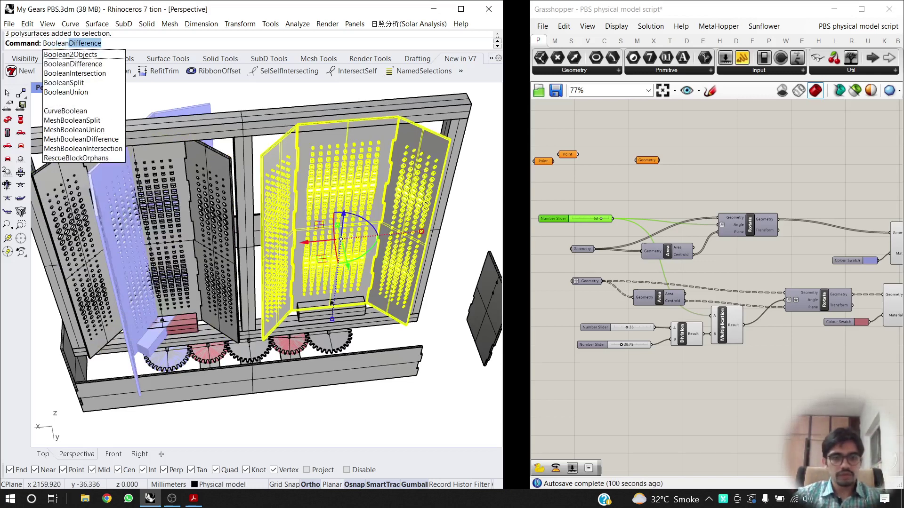
pyautogui.press('Return')
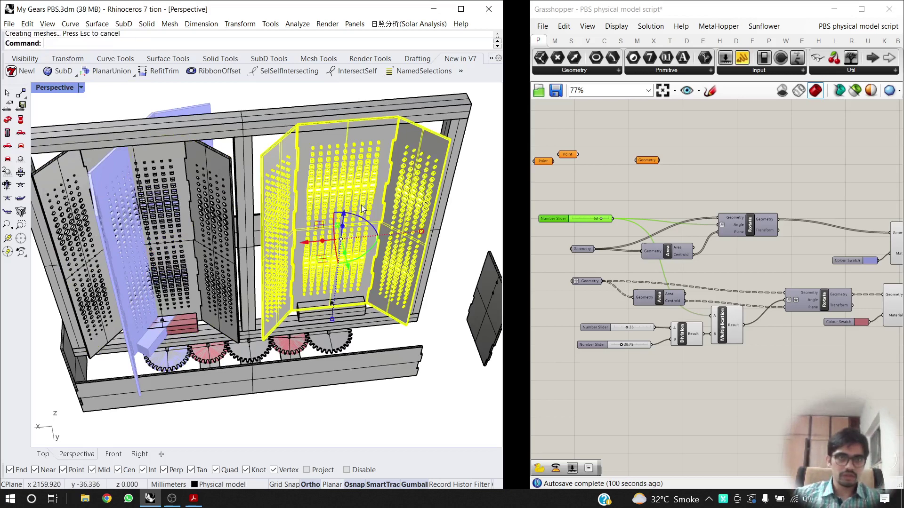
# Reference the second module's merged panels, its base block and its large gear as multiple geometries in the unconnected Geometry parameter.
pyautogui.click(642, 167)
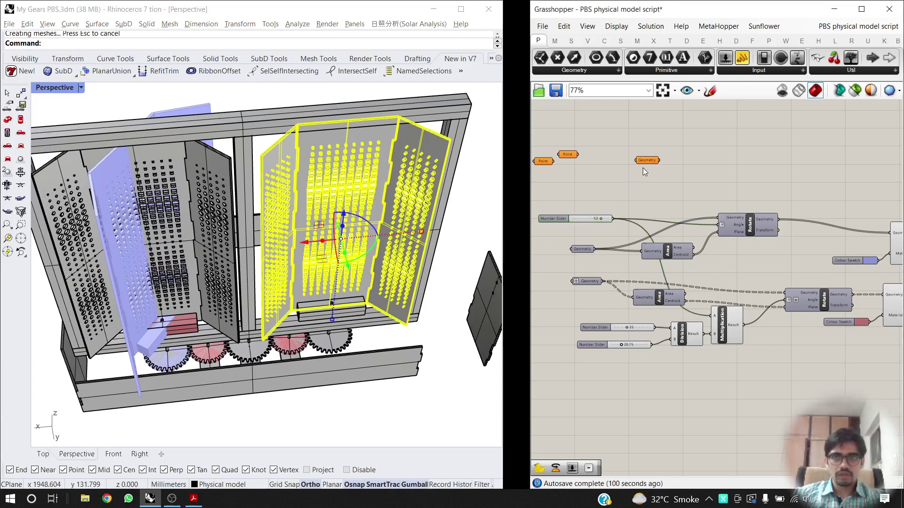
pyautogui.scroll(8, 344, 308)
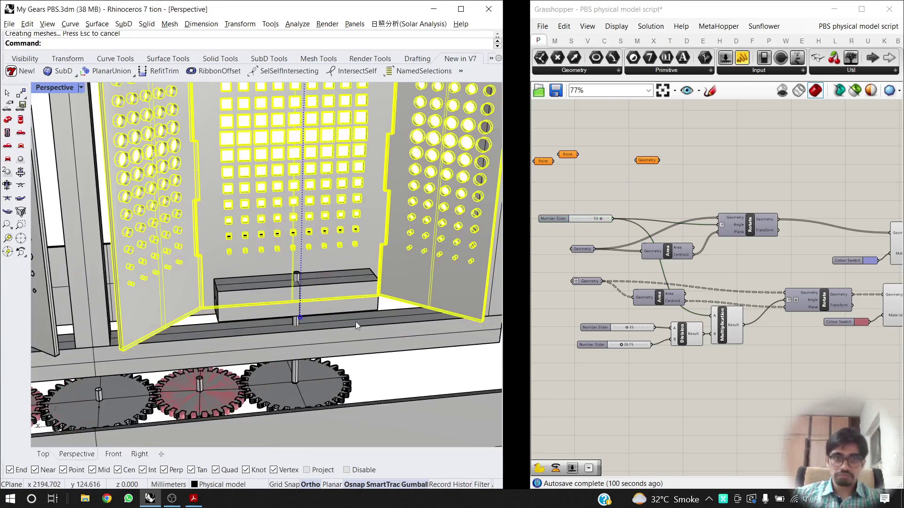
pyautogui.keyDown('shift'); pyautogui.click(344, 308); pyautogui.keyUp('shift')
pyautogui.keyDown('shift'); pyautogui.click(325, 386); pyautogui.keyUp('shift')
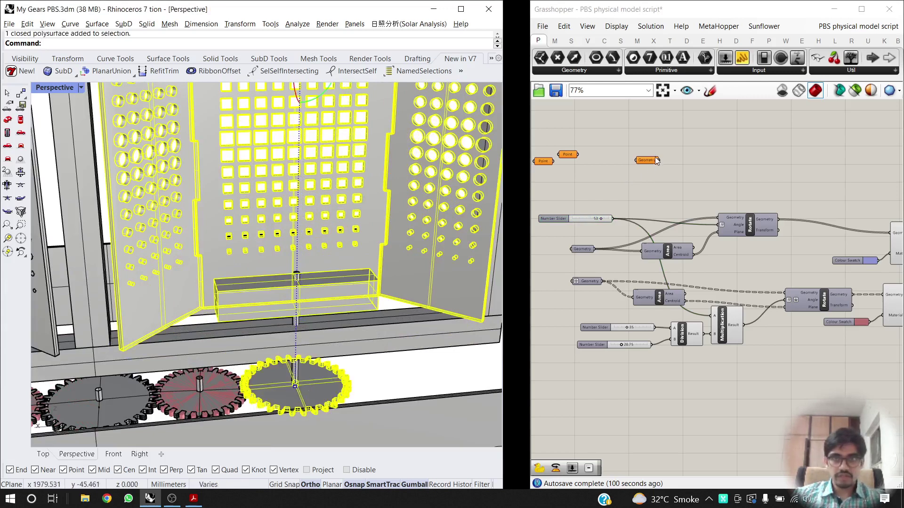
pyautogui.rightClick(640, 161)
pyautogui.click(666, 311)
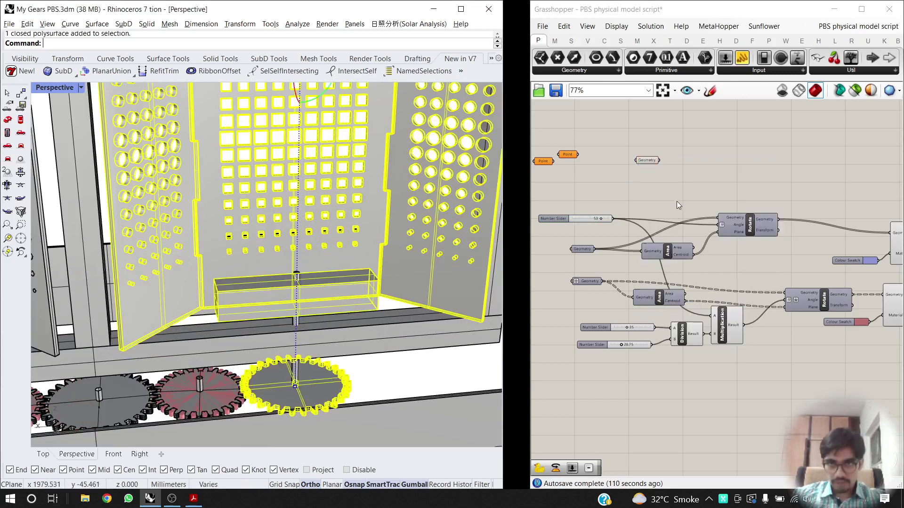
pyautogui.click(664, 179)
# Turn off the preview of the second module's Geometry parameter.
pyautogui.moveTo(684, 177); pyautogui.dragTo(654, 180, button='right')
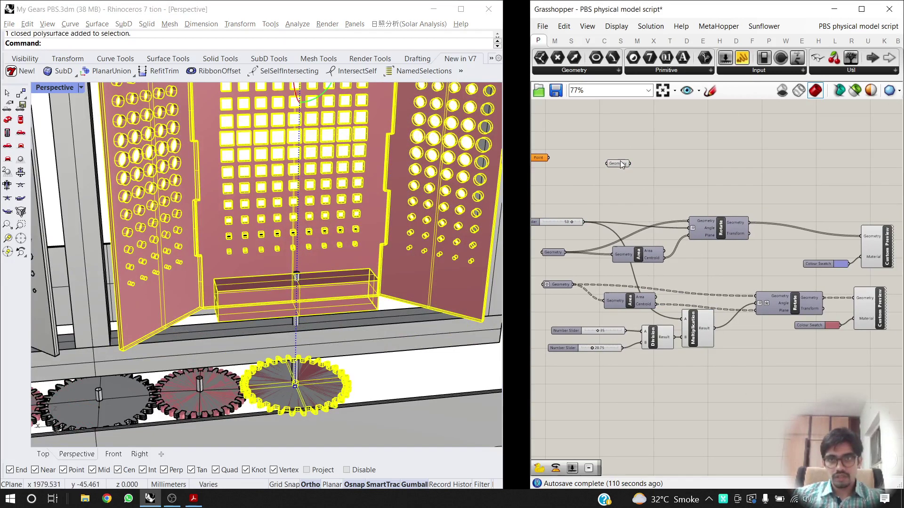
pyautogui.click(618, 162)
pyautogui.middleClick(618, 160)
pyautogui.click(655, 128)
# Delete the two unused Point parameters beside the second module's Geometry parameter.
pyautogui.moveTo(592, 184); pyautogui.dragTo(725, 208, button='right')
pyautogui.moveTo(698, 150); pyautogui.dragTo(616, 196)
pyautogui.press('Delete')
# Duplicate the first module's Area and Rotate components above the originals and place the second module's Geometry parameter beside the copies.
pyautogui.moveTo(749, 209); pyautogui.dragTo(538, 215, button='right')
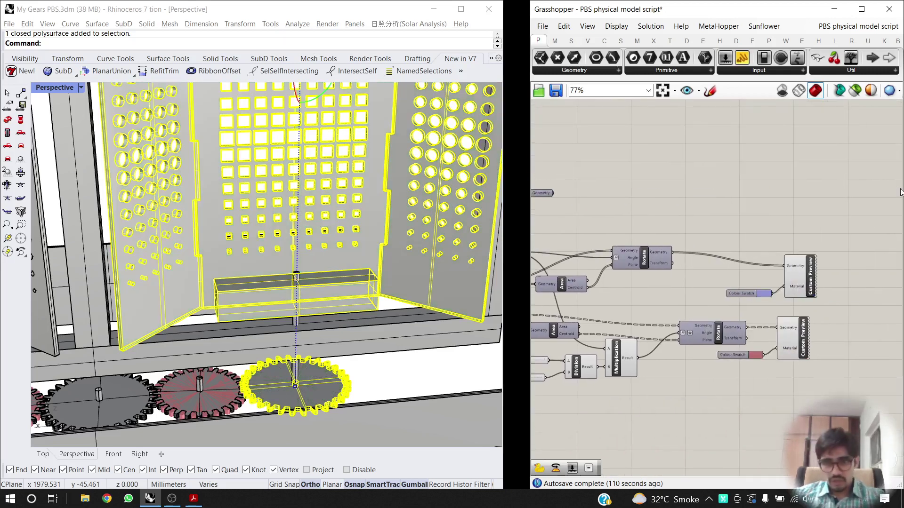
pyautogui.moveTo(666, 206); pyautogui.dragTo(792, 211, button='right')
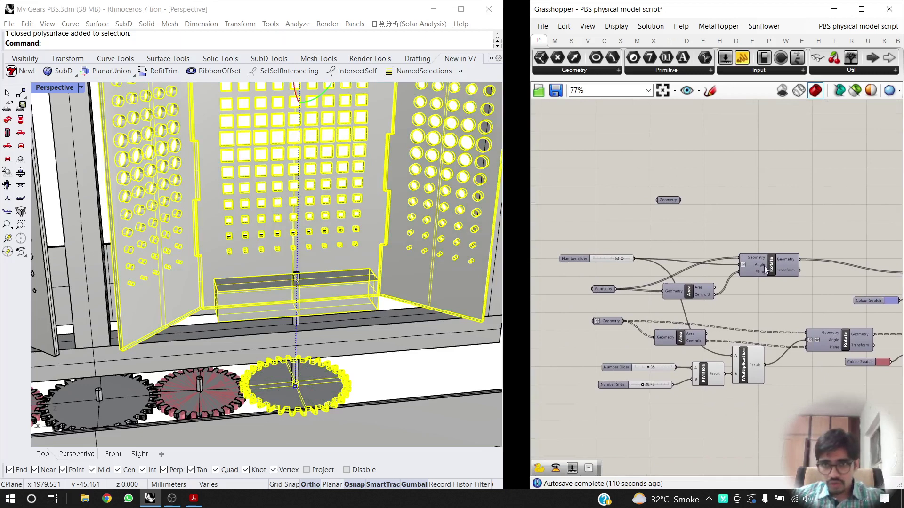
pyautogui.moveTo(760, 236); pyautogui.dragTo(698, 306)
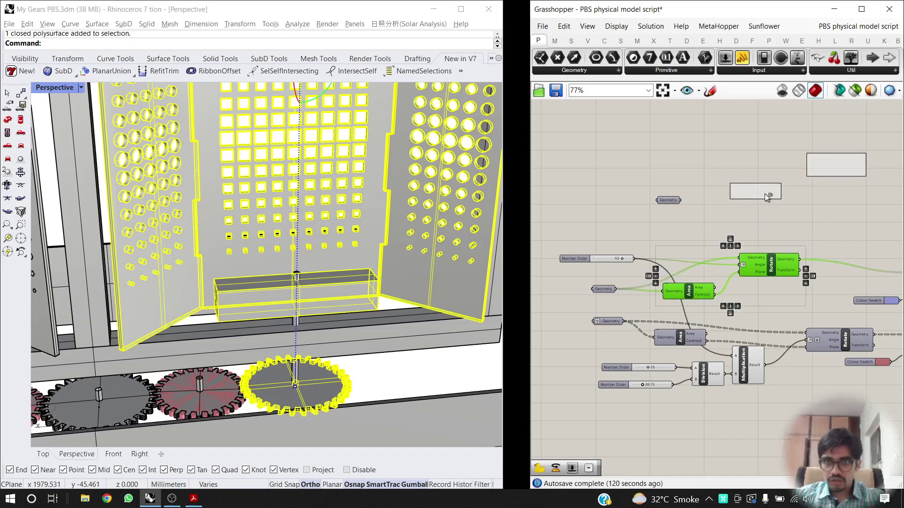
pyautogui.click(765, 194)
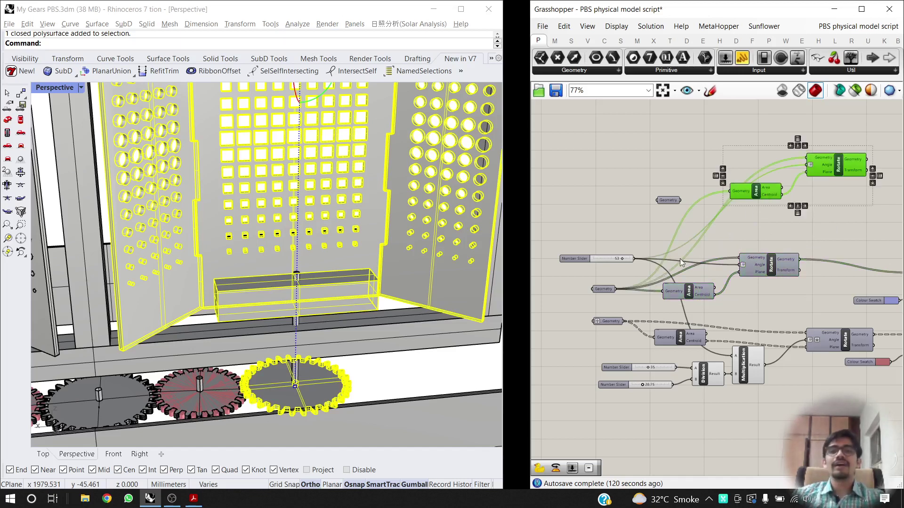
pyautogui.moveTo(671, 202); pyautogui.dragTo(676, 177)
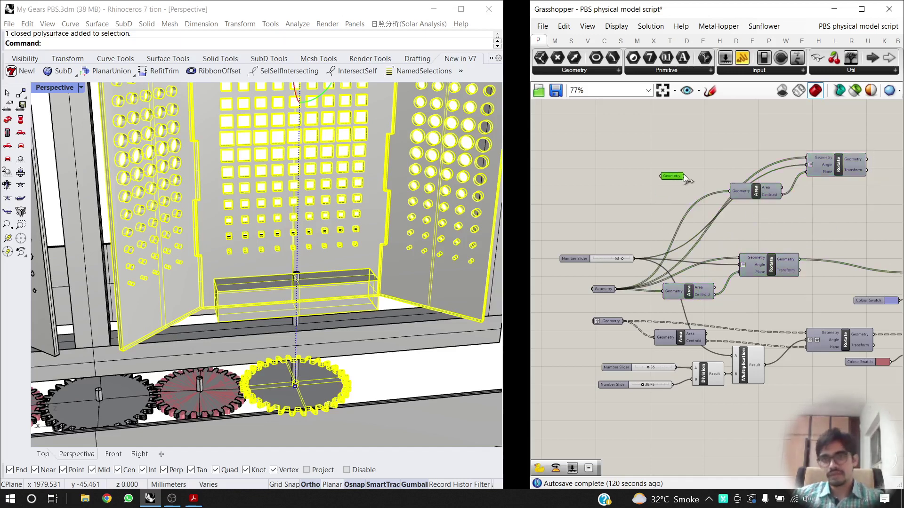
# Move the first module's Geometry parameter slightly up, closer to the angle slider, to make room beneath it.
pyautogui.scroll(3, 620, 299)
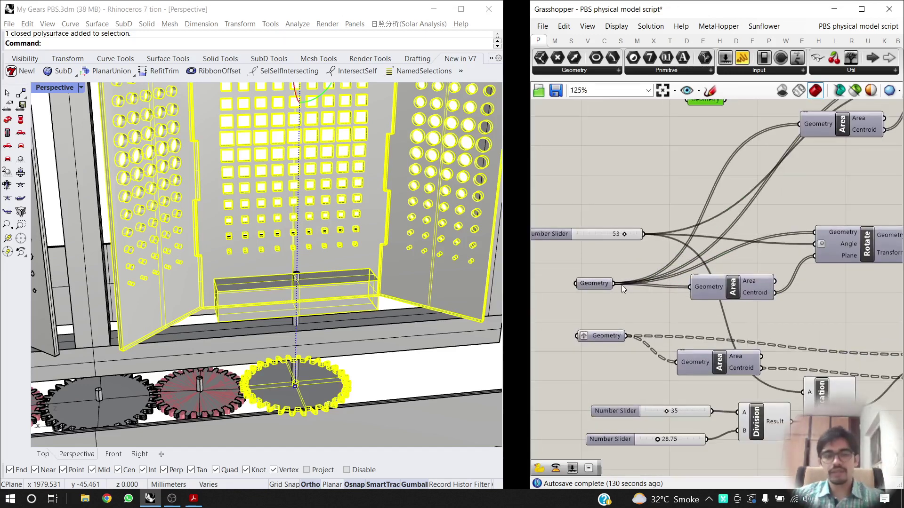
pyautogui.scroll(-3, 478, 258)
pyautogui.scroll(3, 239, 290)
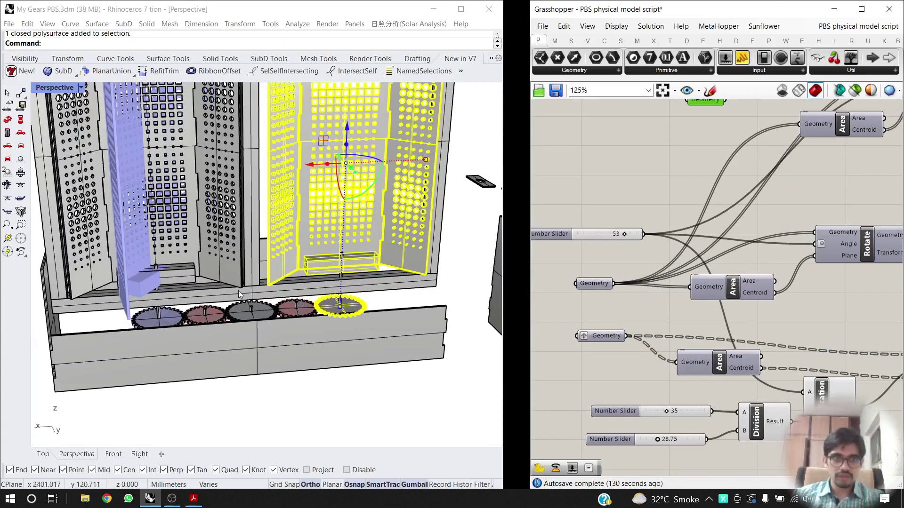
pyautogui.scroll(5, 151, 258)
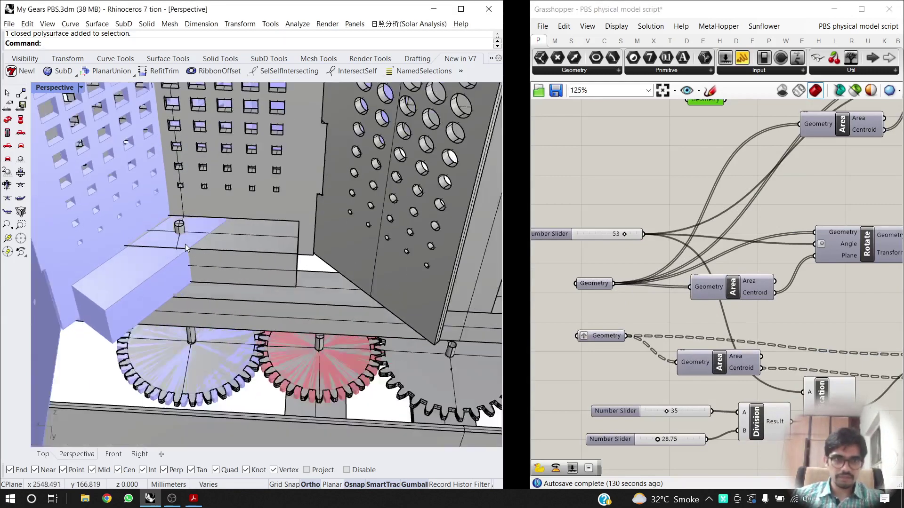
pyautogui.moveTo(616, 284); pyautogui.dragTo(625, 295, button='right')
pyautogui.moveTo(628, 280); pyautogui.dragTo(614, 270)
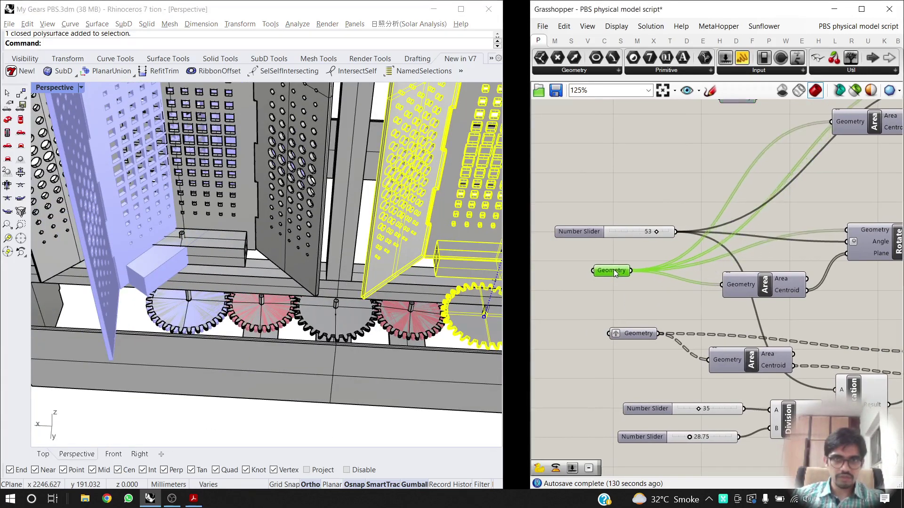
# Add a Geometry parameter below the first module's, reference that module's large gear in it, and connect it to the first module's Area component.
pyautogui.doubleClick(603, 300)
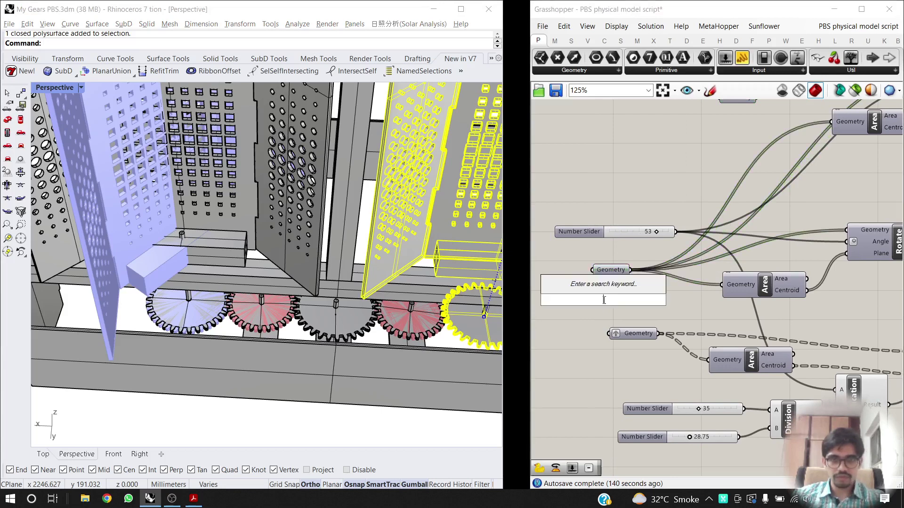
pyautogui.write('geo')
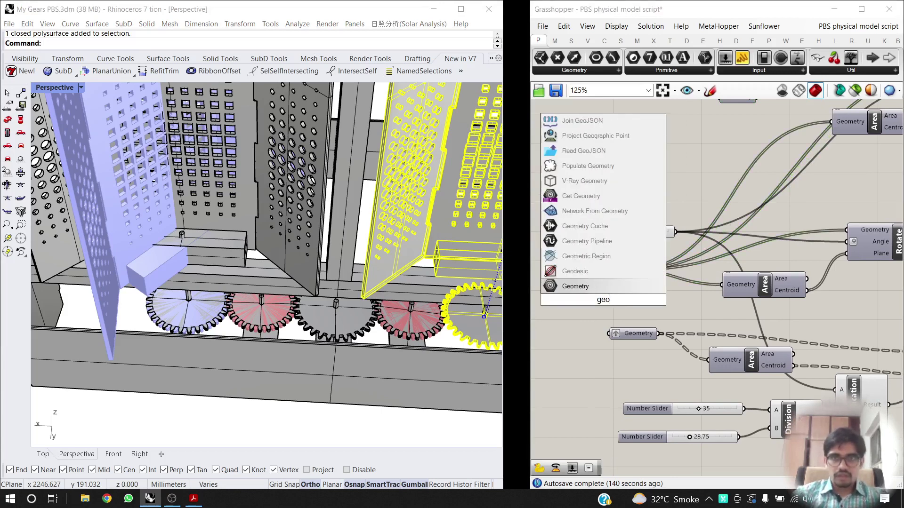
pyautogui.click(597, 285)
pyautogui.rightClick(619, 300)
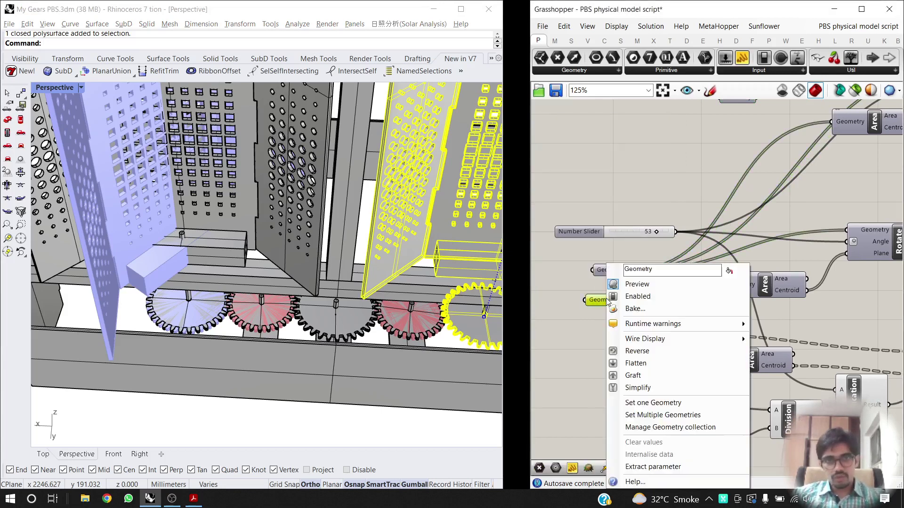
pyautogui.click(652, 403)
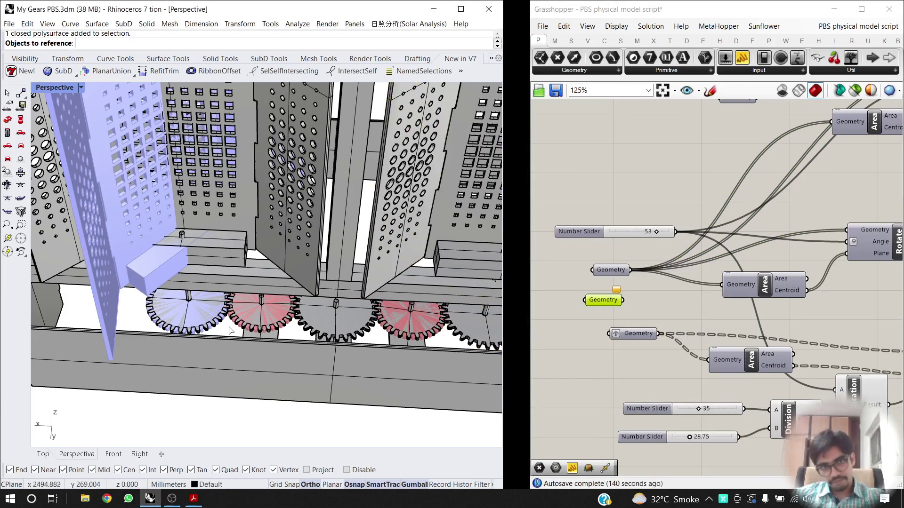
pyautogui.press('Return')
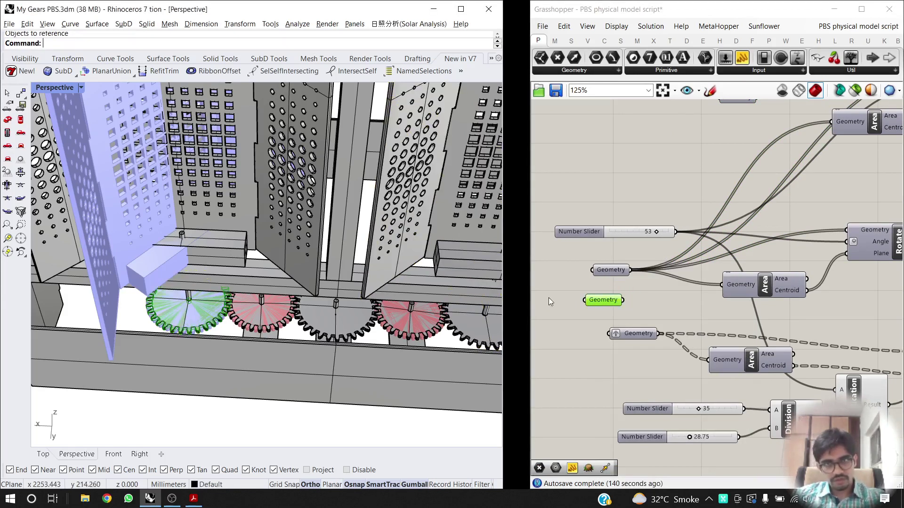
pyautogui.click(597, 312)
pyautogui.moveTo(623, 300); pyautogui.dragTo(722, 287)
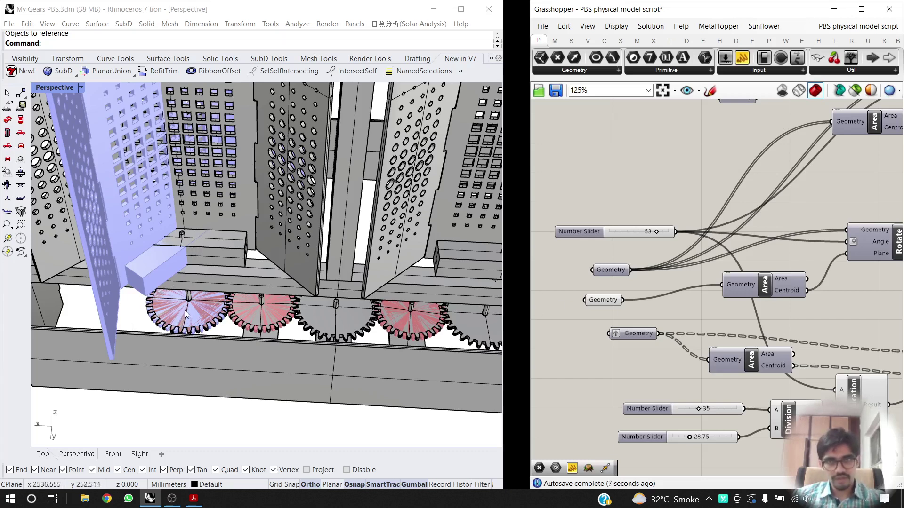
# Duplicate the second module's Geometry parameter just below the original and reference the second module's large gear in it.
pyautogui.moveTo(692, 293); pyautogui.dragTo(666, 327, button='right')
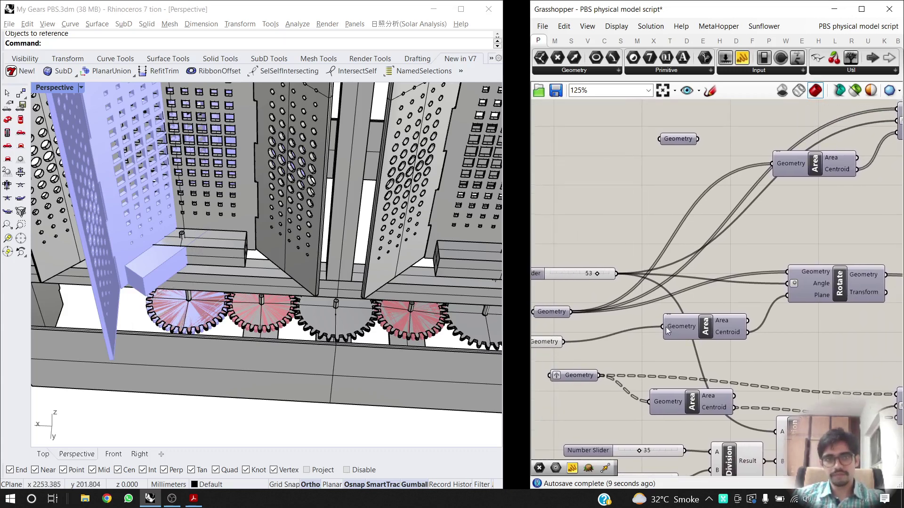
pyautogui.scroll(-3, 245, 262)
pyautogui.scroll(-5, 714, 212)
pyautogui.moveTo(714, 209); pyautogui.dragTo(652, 296, button='right')
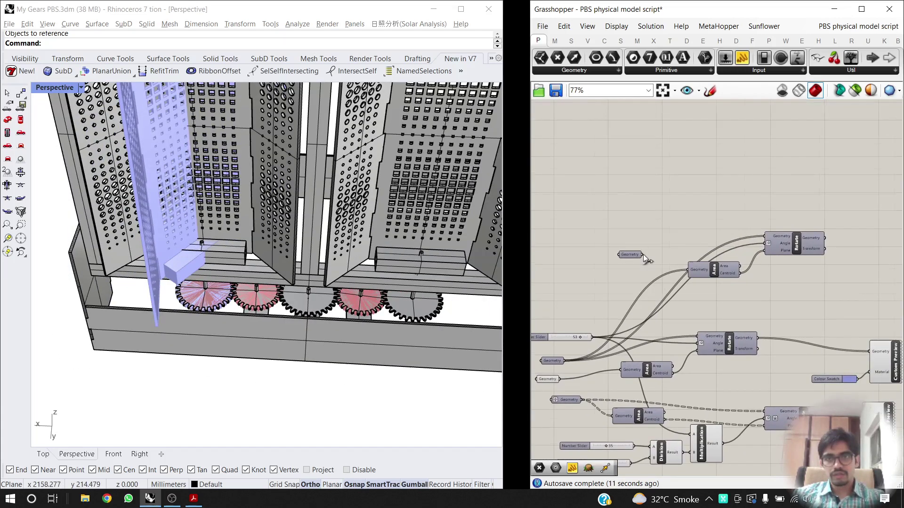
pyautogui.scroll(5, 643, 254)
pyautogui.scroll(-4, 281, 235)
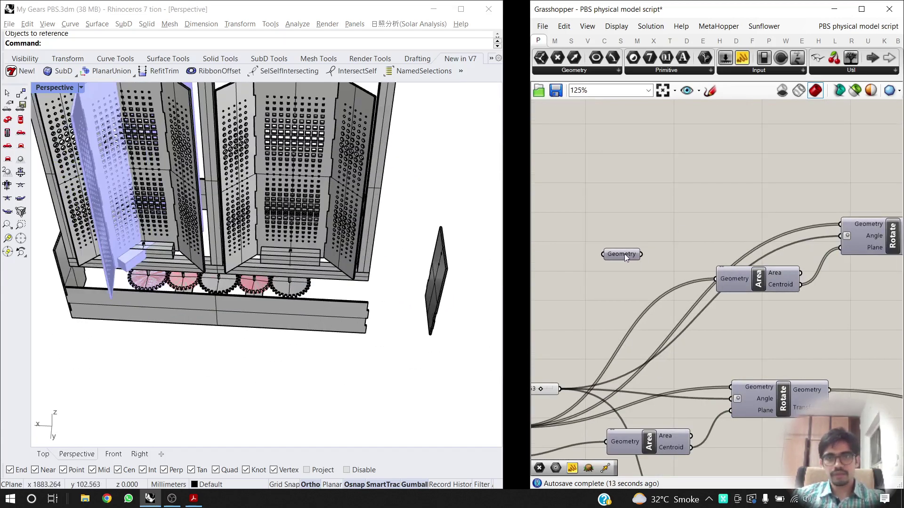
pyautogui.moveTo(639, 252); pyautogui.dragTo(632, 255)
pyautogui.rightClick(631, 255)
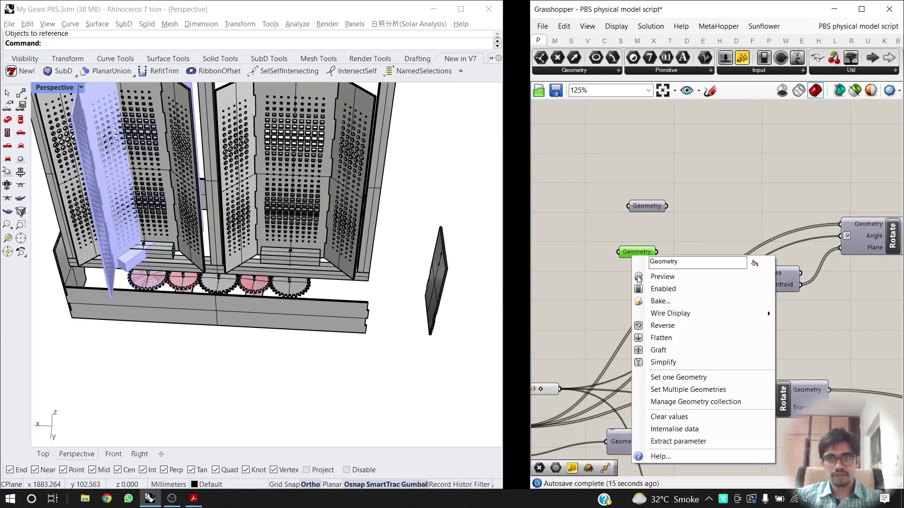
pyautogui.click(753, 389)
pyautogui.press('Escape')
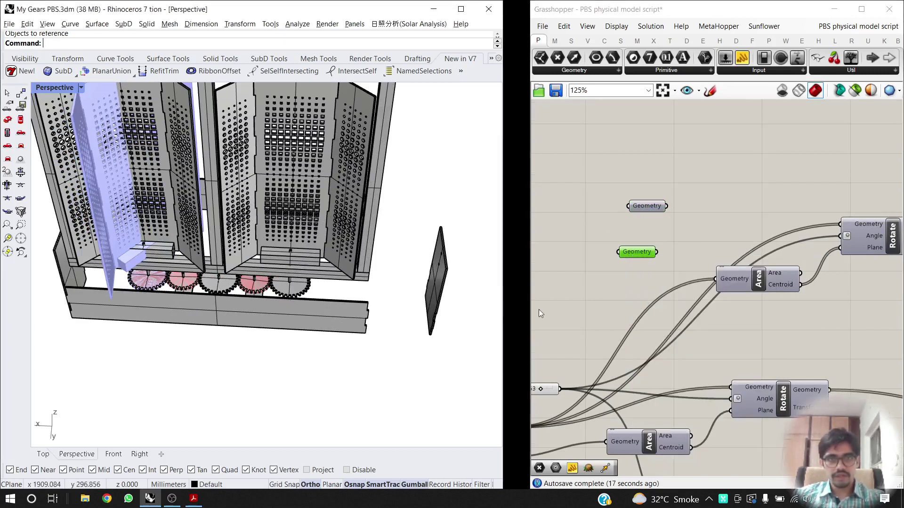
pyautogui.click(628, 269)
# Wire the second module's gear and module parameters into the copied Area and Rotate components, and feed the rotated geometry to the modules' Custom Preview.
pyautogui.moveTo(683, 261); pyautogui.dragTo(640, 271, button='right')
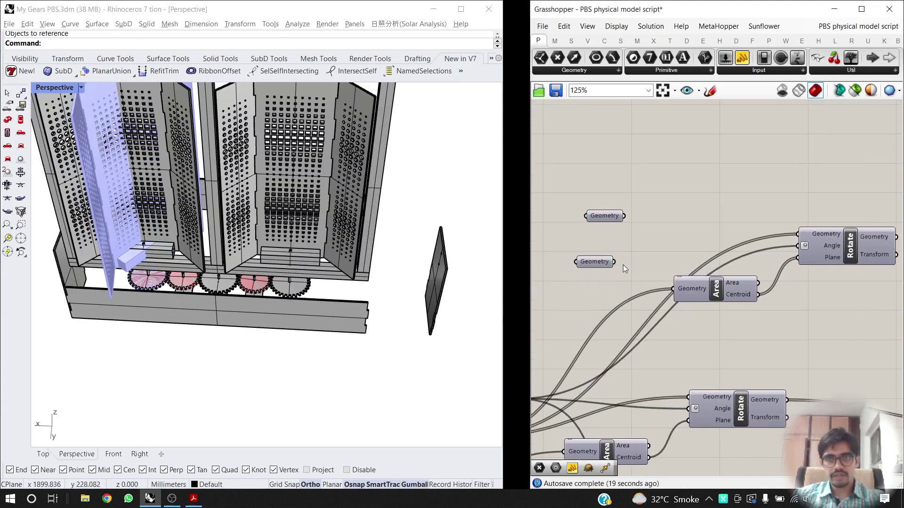
pyautogui.moveTo(614, 262); pyautogui.dragTo(679, 291)
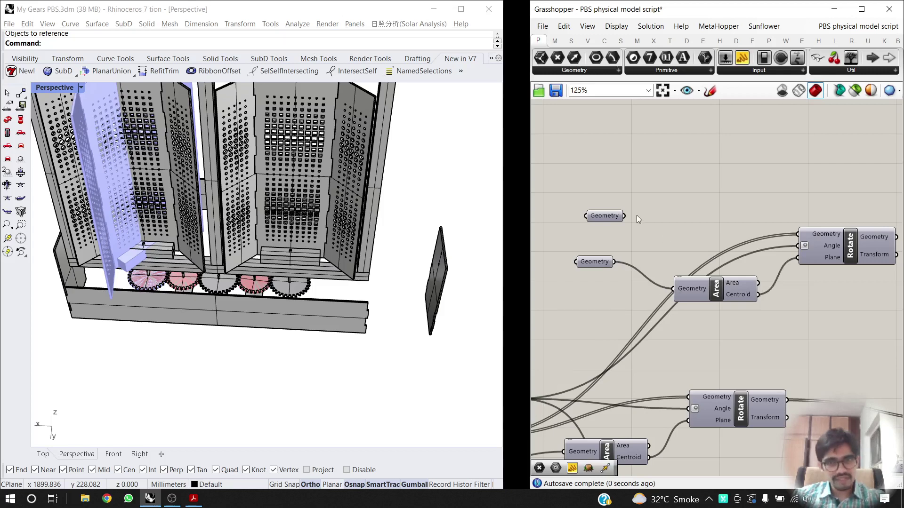
pyautogui.moveTo(625, 215); pyautogui.dragTo(800, 235)
pyautogui.scroll(-3, 666, 162)
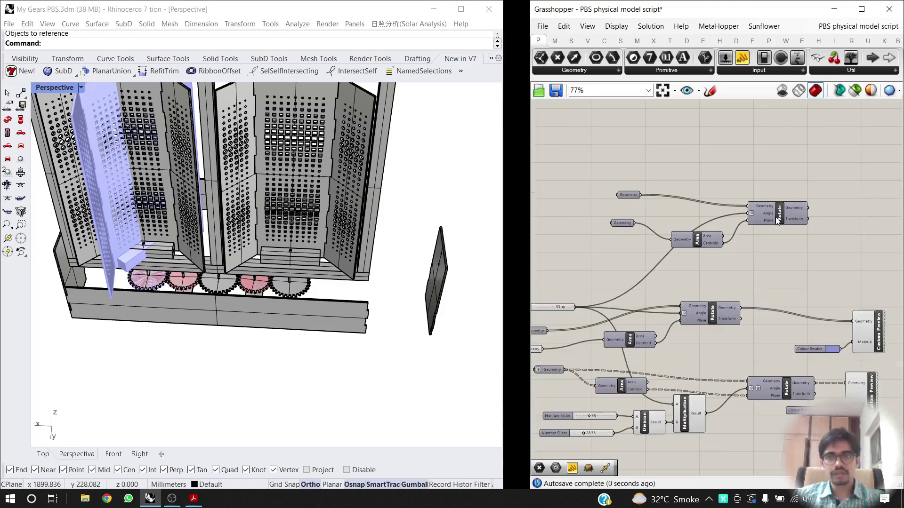
pyautogui.moveTo(794, 214); pyautogui.dragTo(857, 334)
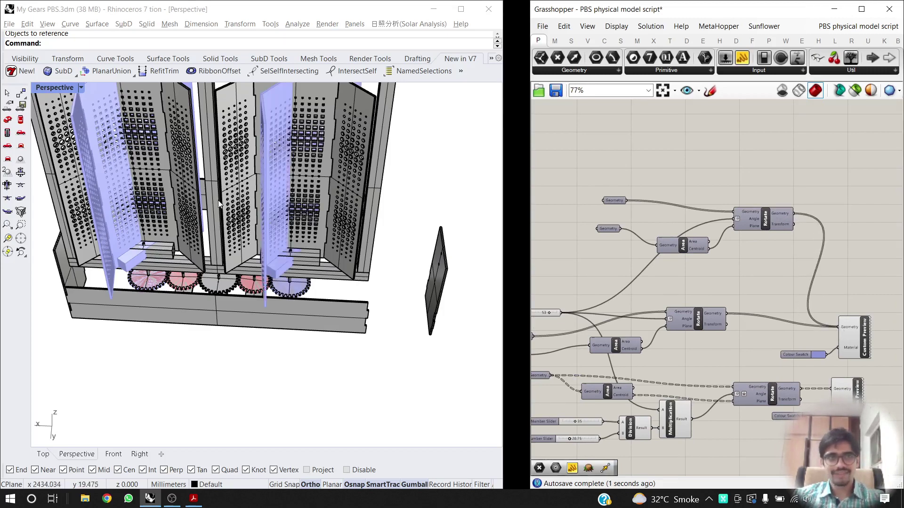
# Hide the original perforated panels and the base blocks of both facade modules in the Rhino model.
pyautogui.moveTo(219, 200); pyautogui.dragTo(266, 196, button='right')
pyautogui.click(266, 196)
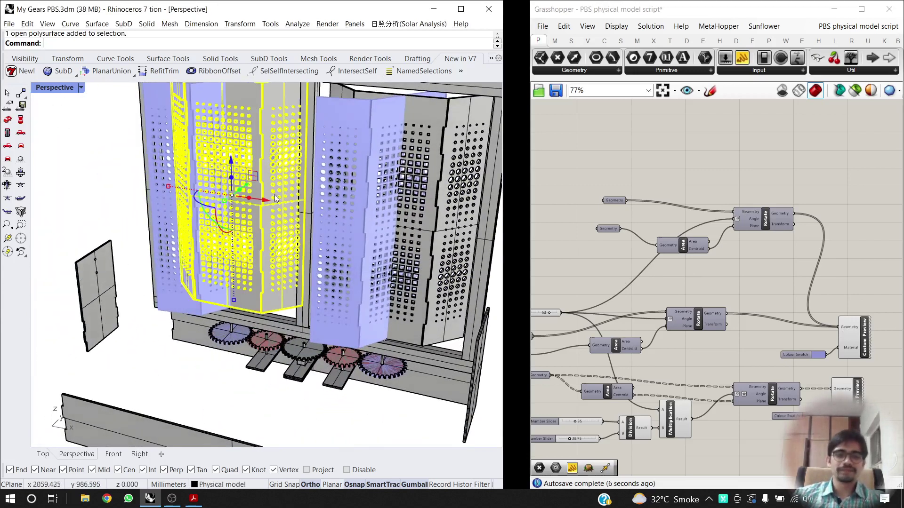
pyautogui.keyDown('shift'); pyautogui.click(435, 189); pyautogui.keyUp('shift')
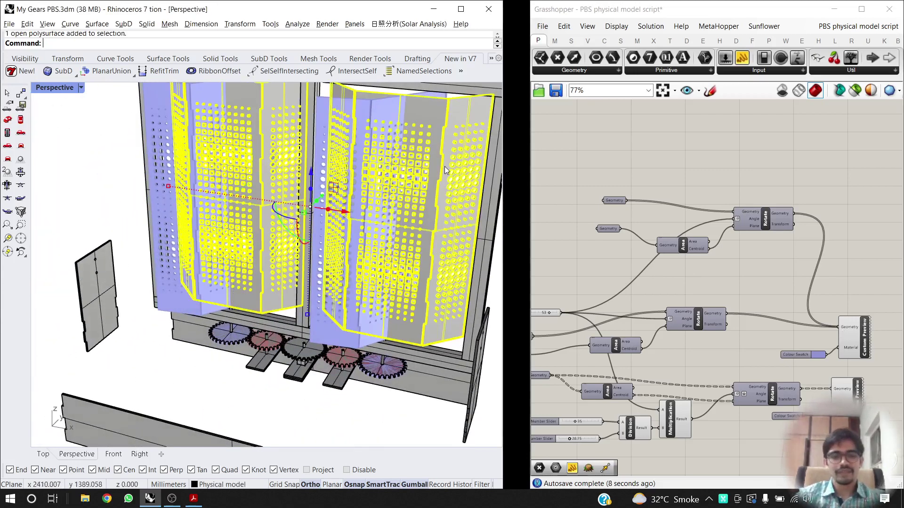
pyautogui.hotkey('ctrl', 'h')
pyautogui.moveTo(393, 228); pyautogui.dragTo(401, 282, button='right')
pyautogui.click(416, 297)
pyautogui.keyDown('shift'); pyautogui.click(258, 291); pyautogui.keyUp('shift')
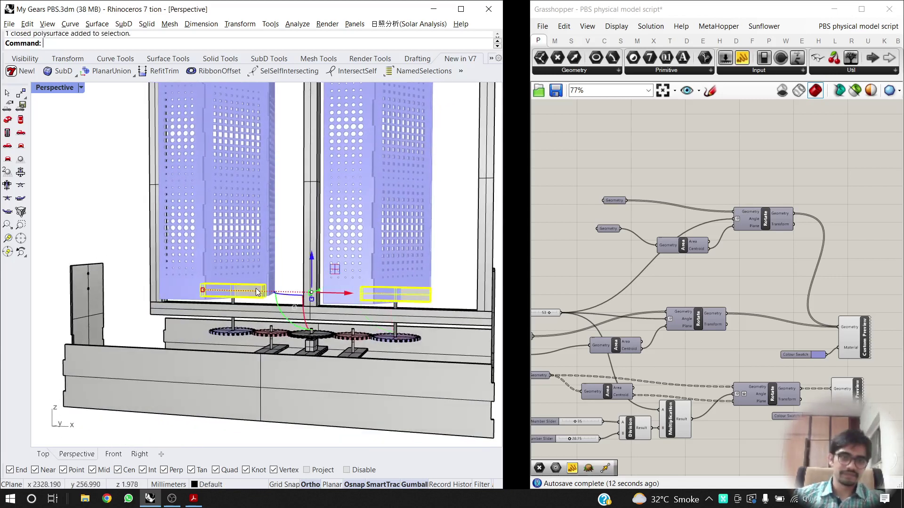
pyautogui.press('Return')
# Change the colour swatch of the rotated modules' preview to a light beige.
pyautogui.moveTo(256, 288); pyautogui.dragTo(414, 279, button='right')
pyautogui.moveTo(817, 352); pyautogui.dragTo(780, 322, button='right')
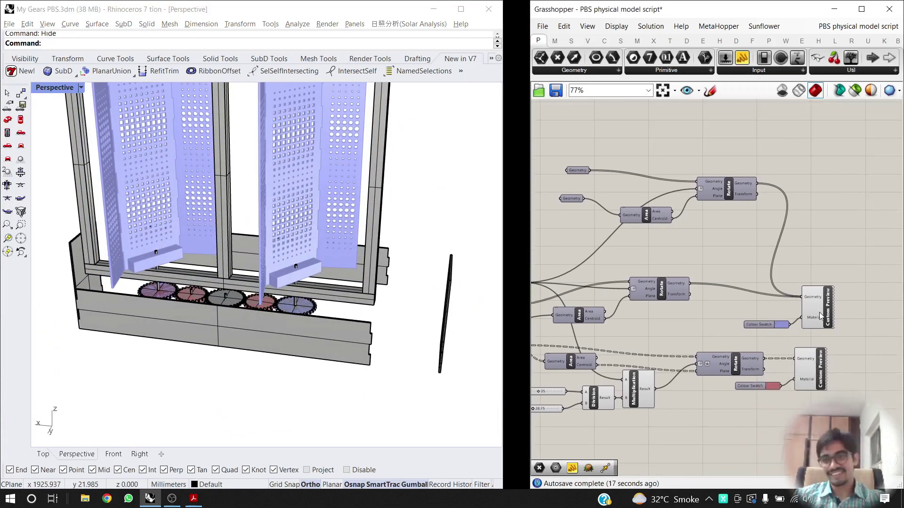
pyautogui.click(786, 326)
pyautogui.moveTo(848, 417); pyautogui.dragTo(795, 420)
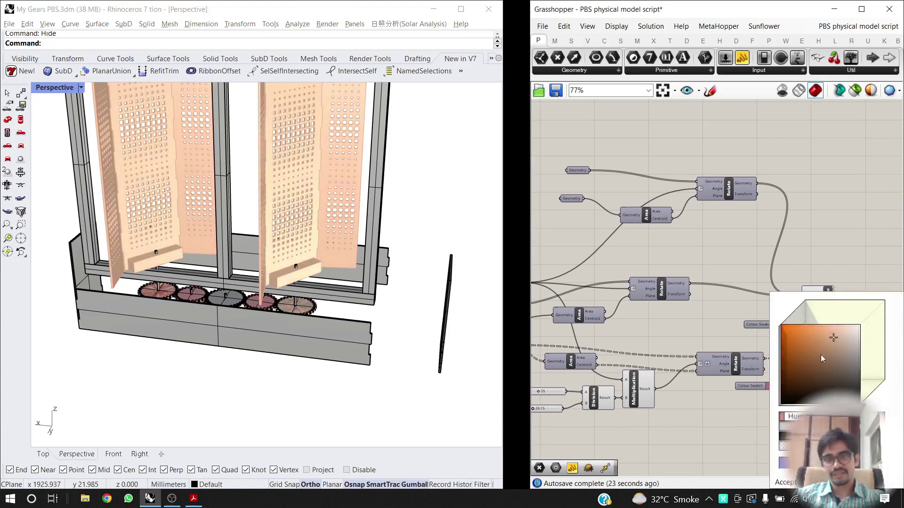
pyautogui.moveTo(822, 358)
pyautogui.mouseDown()
pyautogui.moveTo(839, 343)
pyautogui.moveTo(843, 351)
pyautogui.mouseUp()
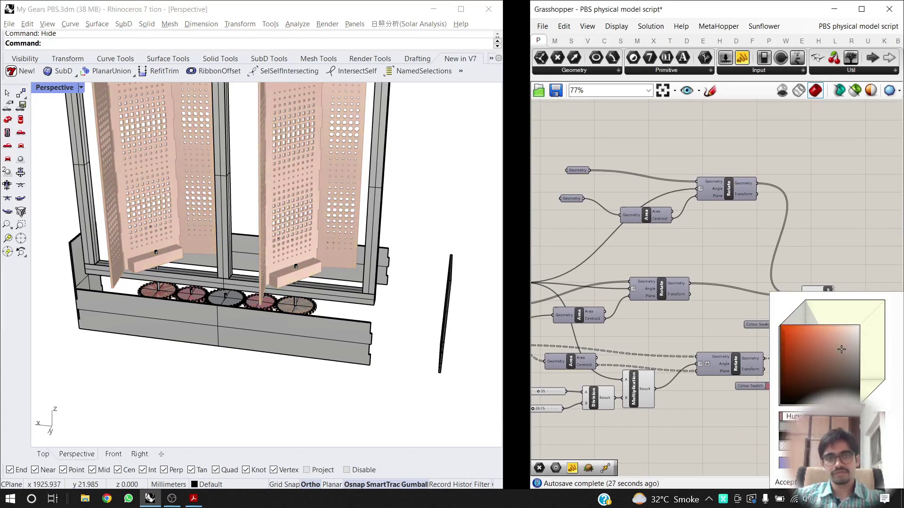
pyautogui.moveTo(796, 417); pyautogui.dragTo(799, 417)
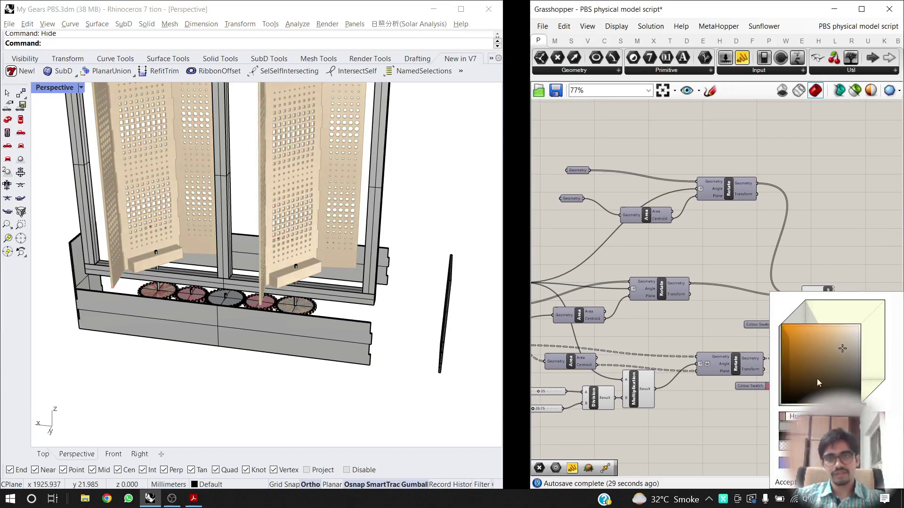
pyautogui.moveTo(843, 349); pyautogui.dragTo(848, 349)
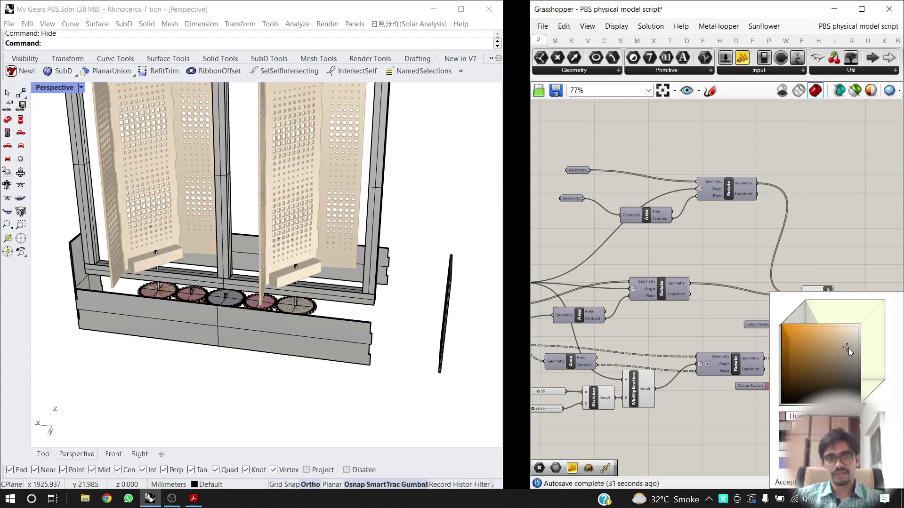
# Switch the Perspective viewport to the Rendered display mode.
pyautogui.moveTo(419, 247); pyautogui.dragTo(290, 252, button='right')
pyautogui.scroll(4, 380, 243)
pyautogui.scroll(-5, 380, 243)
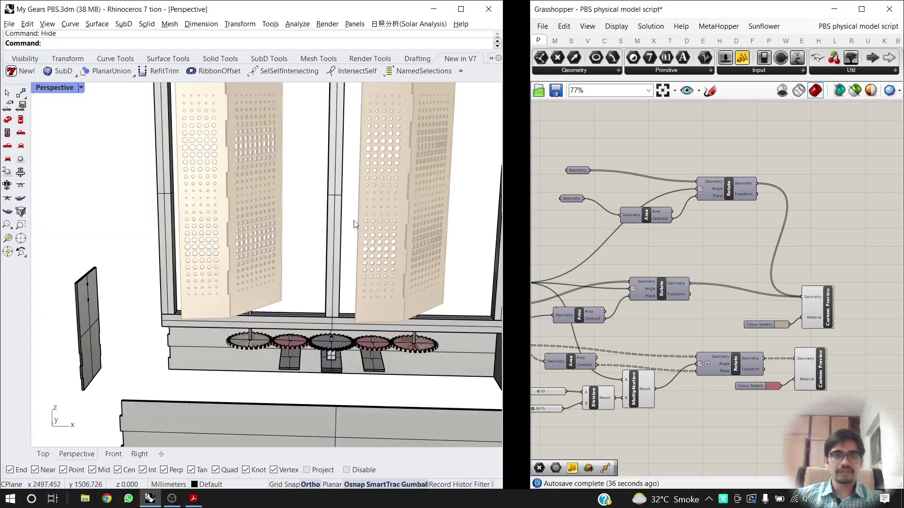
pyautogui.moveTo(347, 214); pyautogui.dragTo(121, 149, button='right')
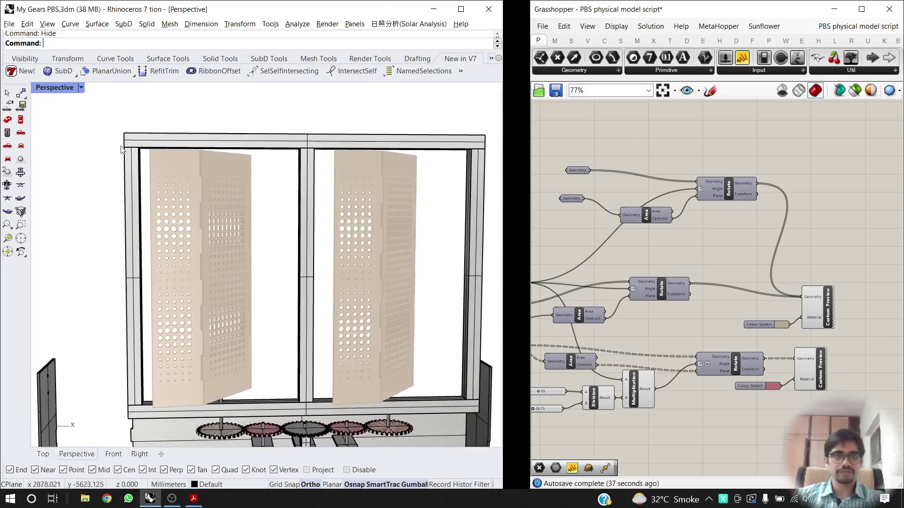
pyautogui.click(58, 89)
pyautogui.click(66, 147)
# Examine the rendered modules and meshing gears from both sides, along with the Grasshopper components that drive their rotation.
pyautogui.moveTo(293, 293); pyautogui.dragTo(486, 329, button='right')
pyautogui.moveTo(160, 339); pyautogui.dragTo(221, 334, button='right')
pyautogui.scroll(4, 217, 374)
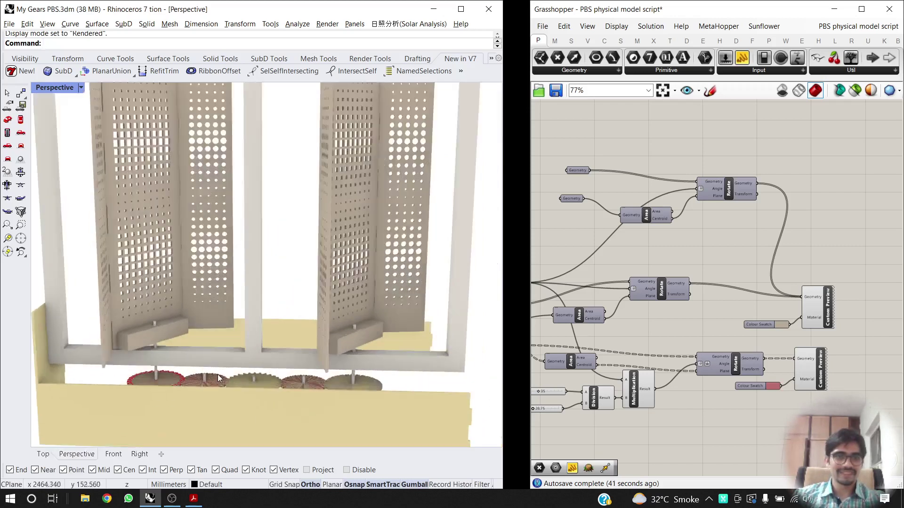
pyautogui.scroll(-6, 217, 374)
pyautogui.moveTo(301, 343); pyautogui.dragTo(289, 357, button='right')
pyautogui.scroll(5, 292, 359)
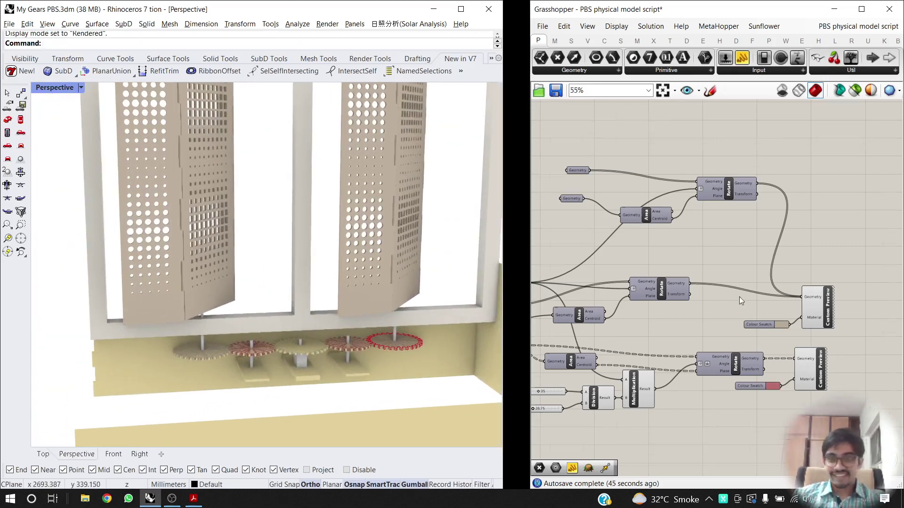
pyautogui.scroll(-4, 739, 297)
pyautogui.scroll(4, 690, 351)
pyautogui.moveTo(644, 368); pyautogui.dragTo(712, 368, button='right')
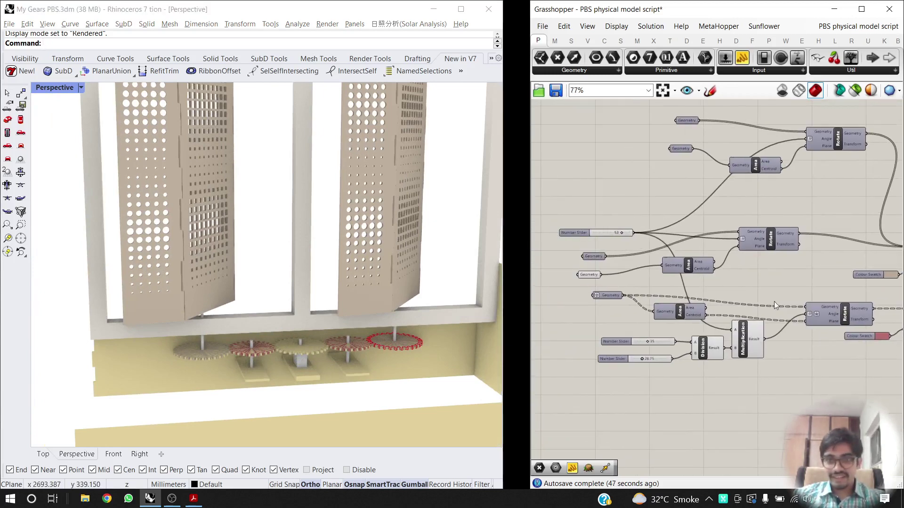
pyautogui.moveTo(774, 301); pyautogui.dragTo(692, 326, button='right')
pyautogui.scroll(1, 811, 375)
pyautogui.moveTo(631, 303); pyautogui.dragTo(700, 333, button='right')
pyautogui.scroll(-1, 744, 330)
pyautogui.click(863, 329)
pyautogui.click(851, 375)
pyautogui.click(675, 398)
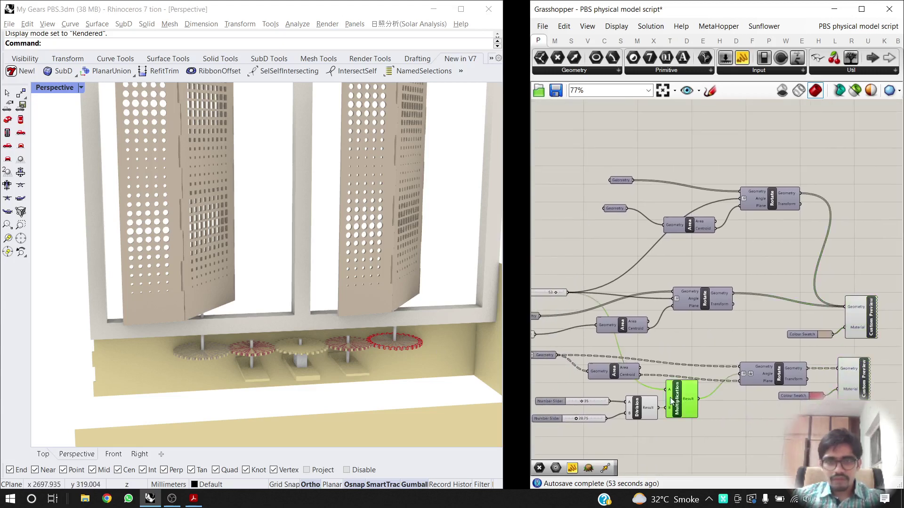
pyautogui.click(632, 412)
# Hide the first module's original large gear and the original small gear beside it in the Rhino model.
pyautogui.scroll(5, 388, 346)
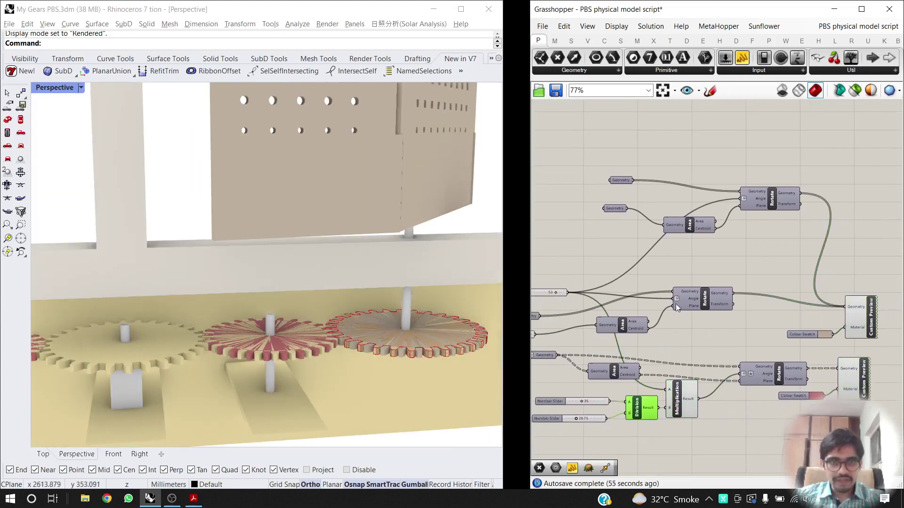
pyautogui.scroll(-5, 676, 307)
pyautogui.click(420, 338)
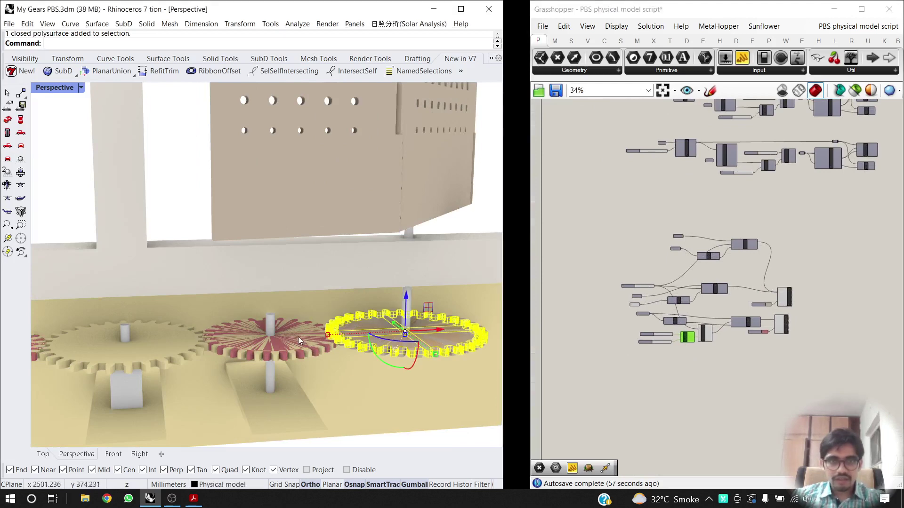
pyautogui.scroll(-3, 396, 332)
pyautogui.press('Return')
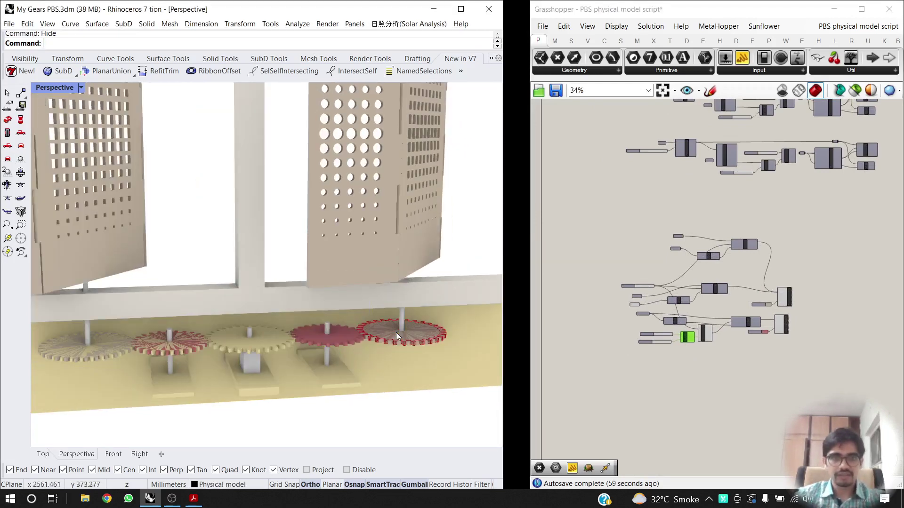
# Hide the second module's original large gear, the small gear beside it and the centre gear in the Rhino model.
pyautogui.click(215, 344)
pyautogui.click(167, 344)
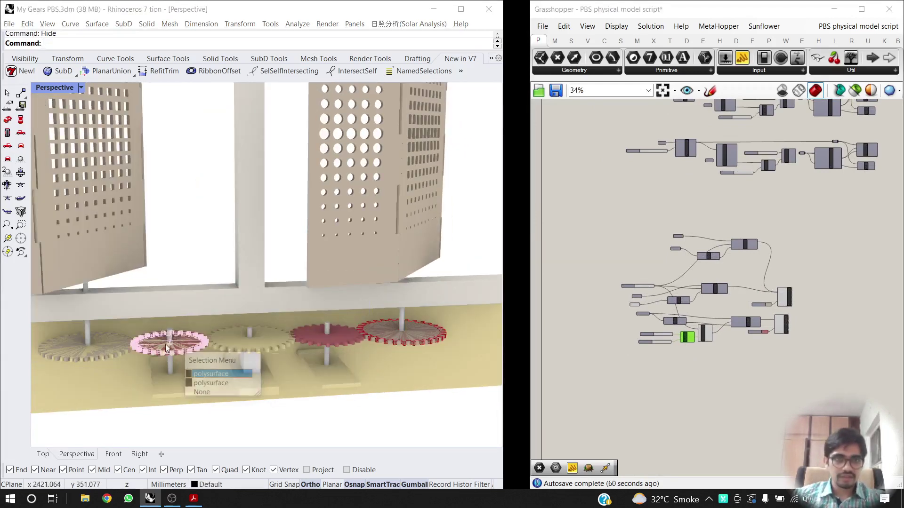
pyautogui.click(104, 355)
pyautogui.keyDown('shift'); pyautogui.click(225, 346); pyautogui.keyUp('shift')
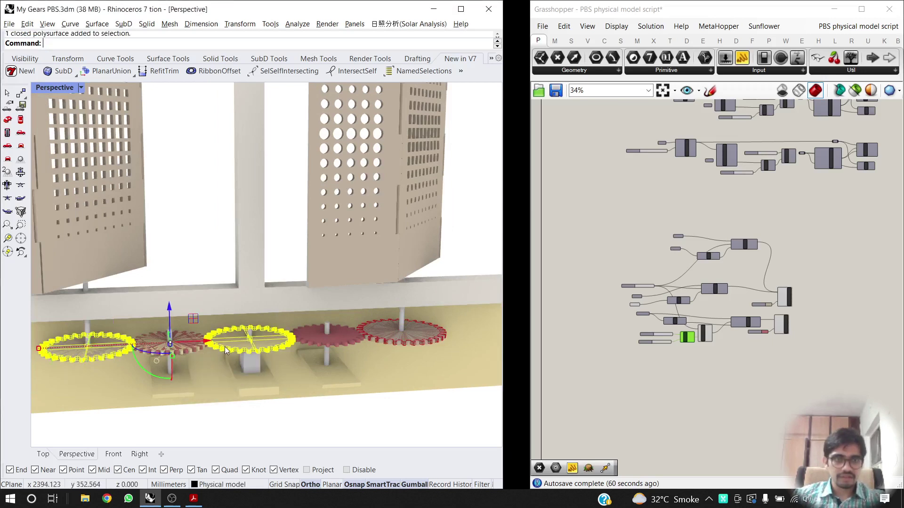
pyautogui.keyDown('shift'); pyautogui.click(180, 350); pyautogui.keyUp('shift')
pyautogui.write('Hide')
pyautogui.press('Return')
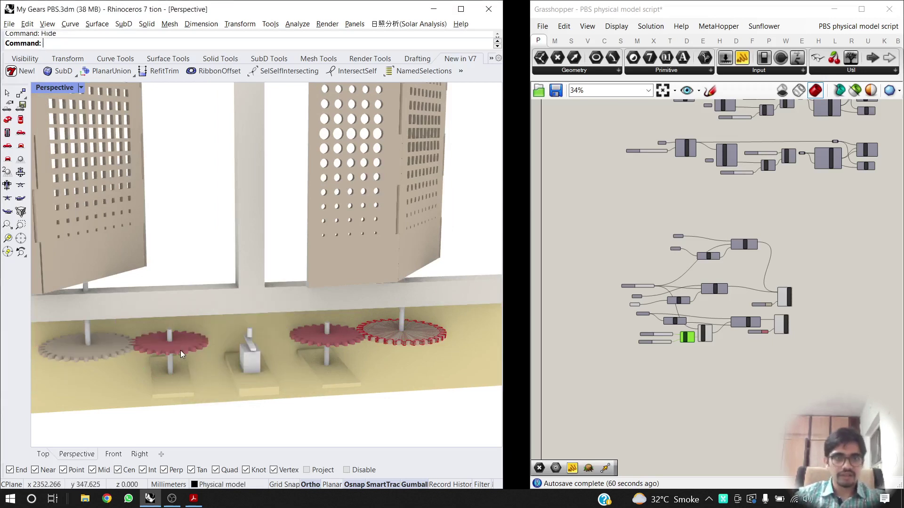
# Undo the last gear hides and turn off the preview of the Geometry parameter holding the second module's large gear.
pyautogui.hotkey('ctrl', 'z')
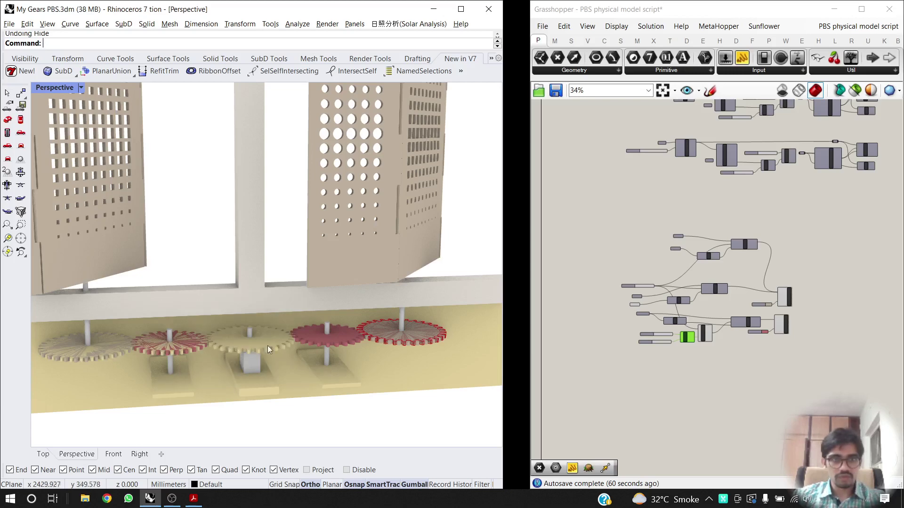
pyautogui.click(627, 382)
pyautogui.scroll(4, 705, 317)
pyautogui.scroll(3, 704, 317)
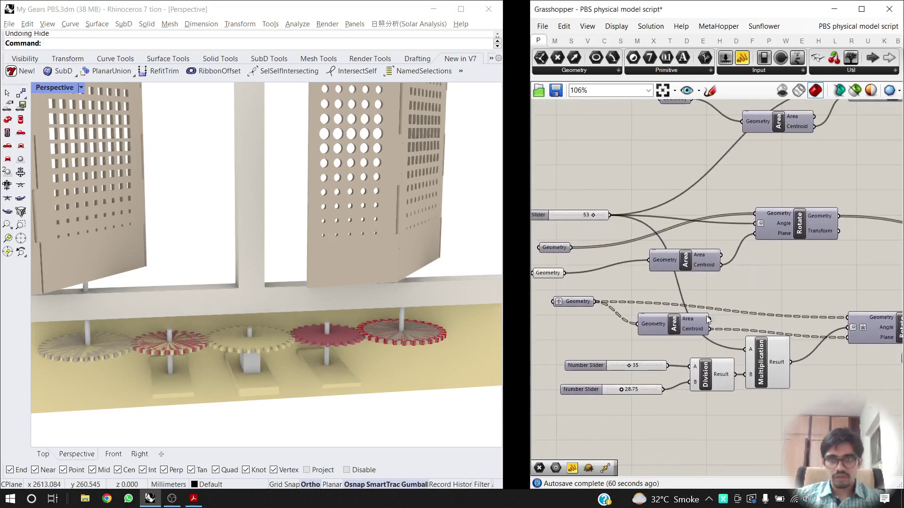
pyautogui.click(561, 273)
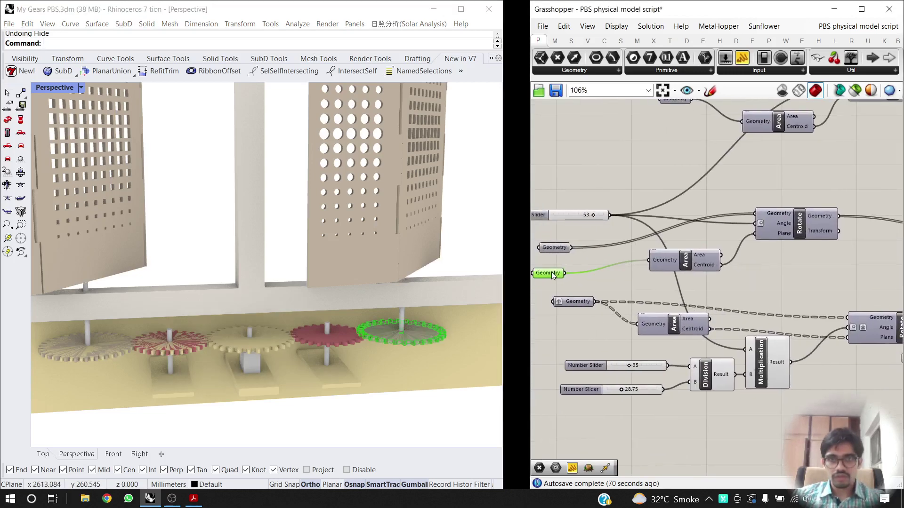
pyautogui.middleClick(556, 274)
pyautogui.click(590, 235)
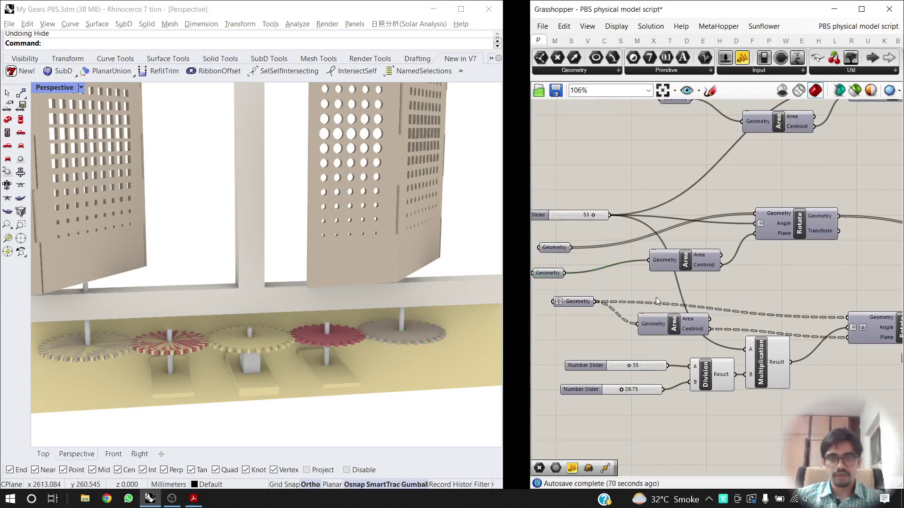
# Hide the first module's original large gear and the original small gear beside it in the Rhino model.
pyautogui.scroll(5, 272, 368)
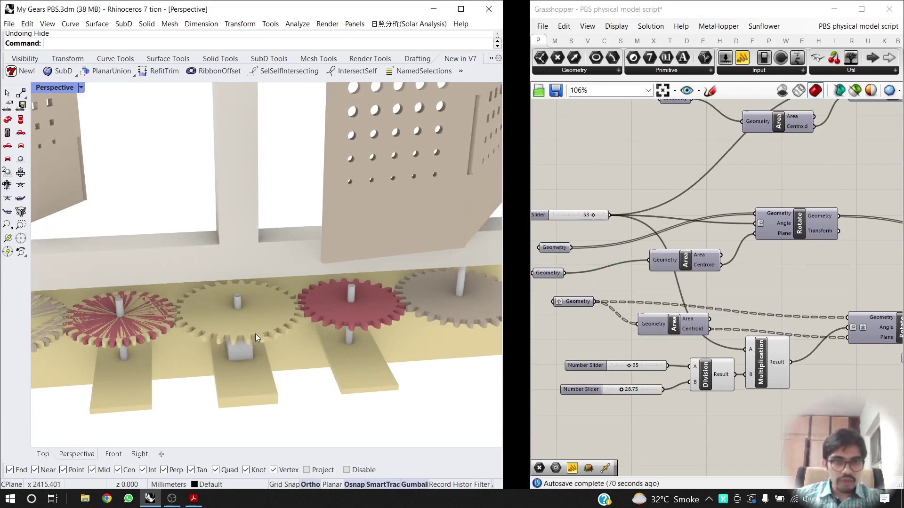
pyautogui.keyDown('shift'); pyautogui.moveTo(256, 334); pyautogui.dragTo(337, 334, button='right'); pyautogui.keyUp('shift')
pyautogui.click(290, 311)
pyautogui.click(114, 336)
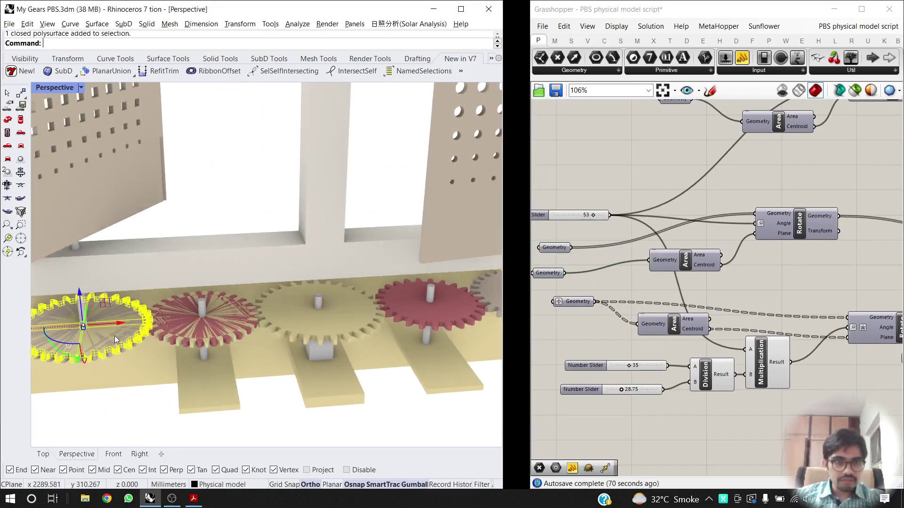
pyautogui.hotkey('ctrl', 'h')
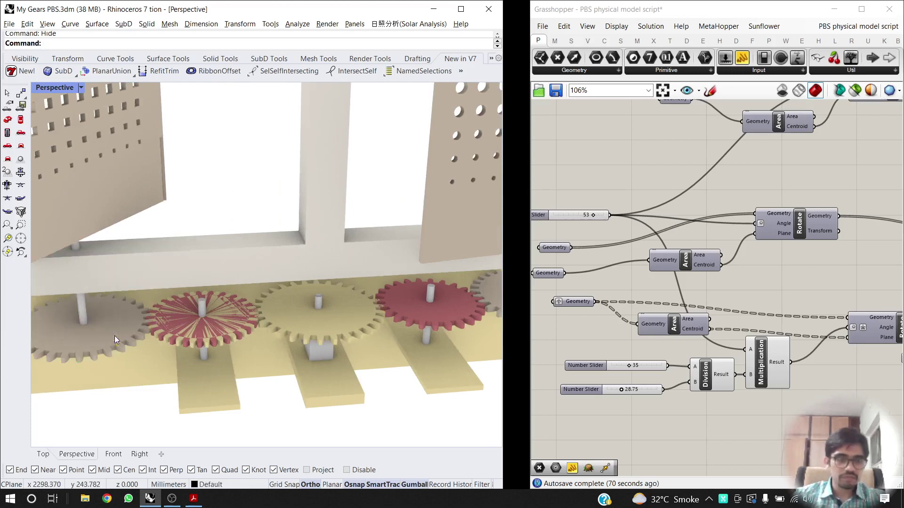
pyautogui.click(217, 341)
pyautogui.click(431, 316)
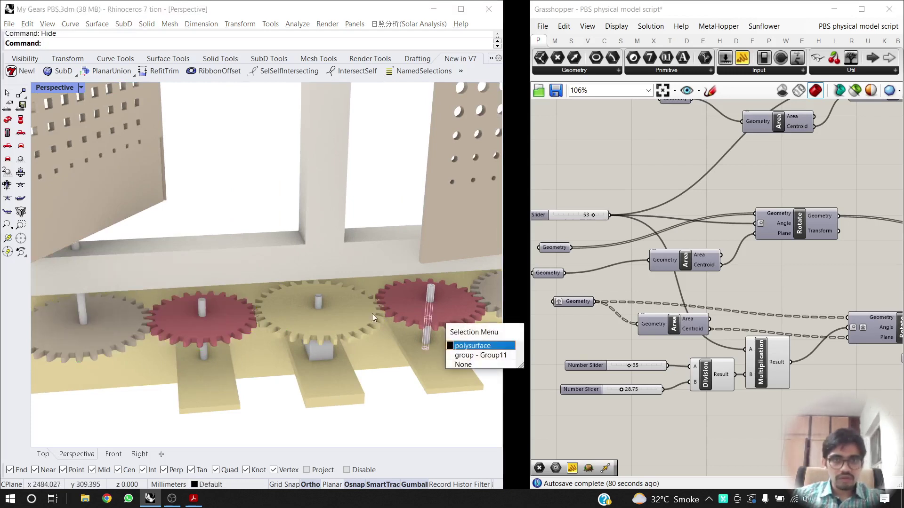
# Select the centre gear in Rhino and duplicate the topmost gear row's Geometry, Area and Rotate components above the originals.
pyautogui.click(329, 320)
pyautogui.scroll(-6, 247, 314)
pyautogui.scroll(6, 384, 317)
pyautogui.scroll(2, 232, 321)
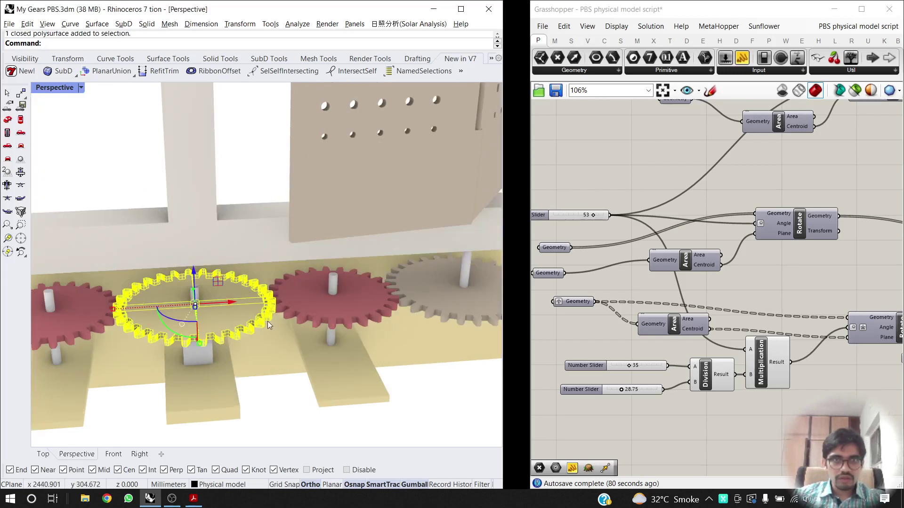
pyautogui.scroll(-4, 625, 325)
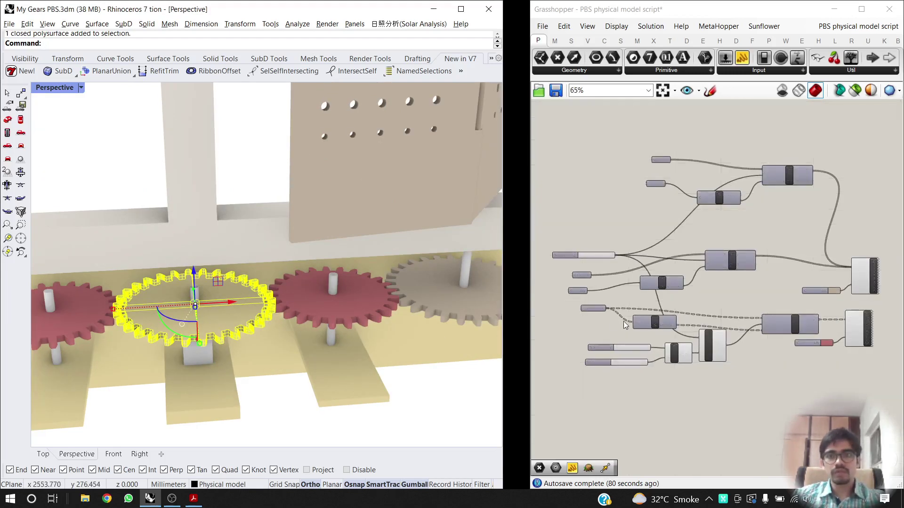
pyautogui.scroll(4, 749, 231)
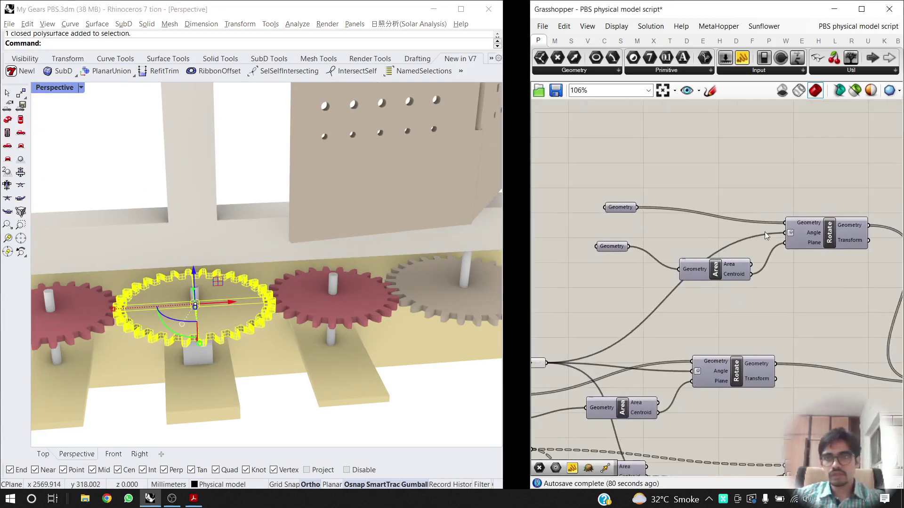
pyautogui.moveTo(808, 169); pyautogui.dragTo(572, 296)
pyautogui.click(752, 191)
pyautogui.moveTo(837, 197); pyautogui.dragTo(691, 303)
pyautogui.keyDown('shift'); pyautogui.click(613, 248); pyautogui.keyUp('shift')
pyautogui.keyDown('alt'); pyautogui.moveTo(713, 269); pyautogui.dragTo(702, 143); pyautogui.keyUp('alt')
pyautogui.moveTo(685, 176); pyautogui.dragTo(711, 222, button='right')
# Reference the selected centre gear in the copied Geometry parameter, wire it into the copied Rotate, and feed the result to the beige Custom Preview.
pyautogui.click(626, 166)
pyautogui.rightClick(627, 166)
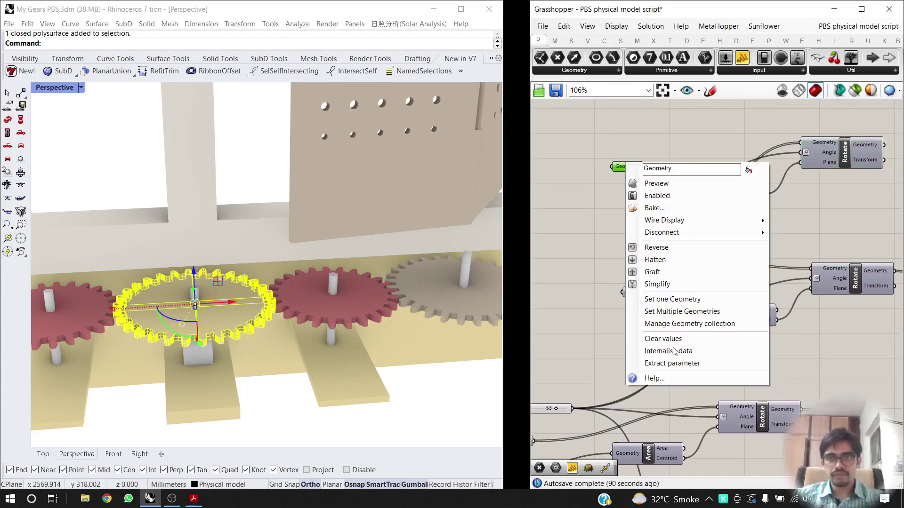
pyautogui.click(670, 299)
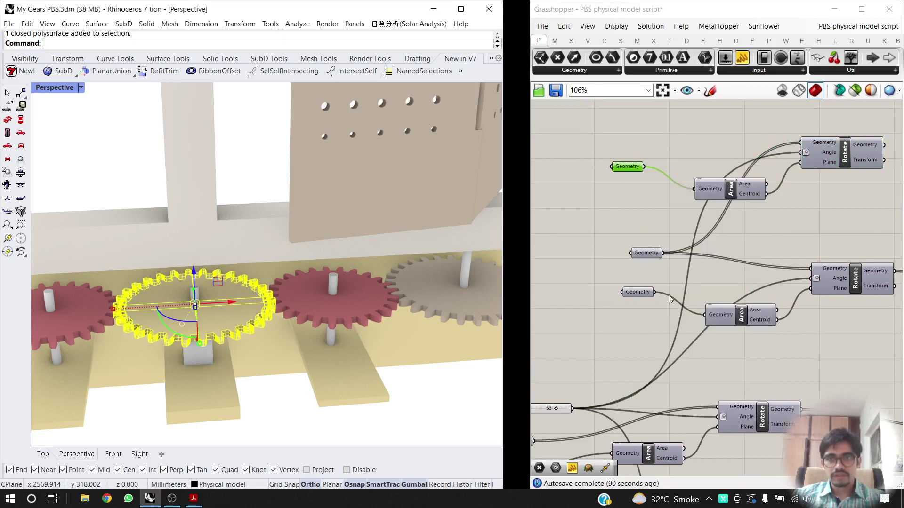
pyautogui.moveTo(642, 167); pyautogui.dragTo(805, 137)
pyautogui.moveTo(807, 194); pyautogui.dragTo(653, 221, button='right')
pyautogui.keyDown('shift'); pyautogui.moveTo(814, 226); pyautogui.dragTo(802, 454); pyautogui.keyUp('shift')
# Hide the original centre gear in the Rhino model.
pyautogui.scroll(-3, 785, 273)
pyautogui.moveTo(627, 221); pyautogui.dragTo(760, 302, button='right')
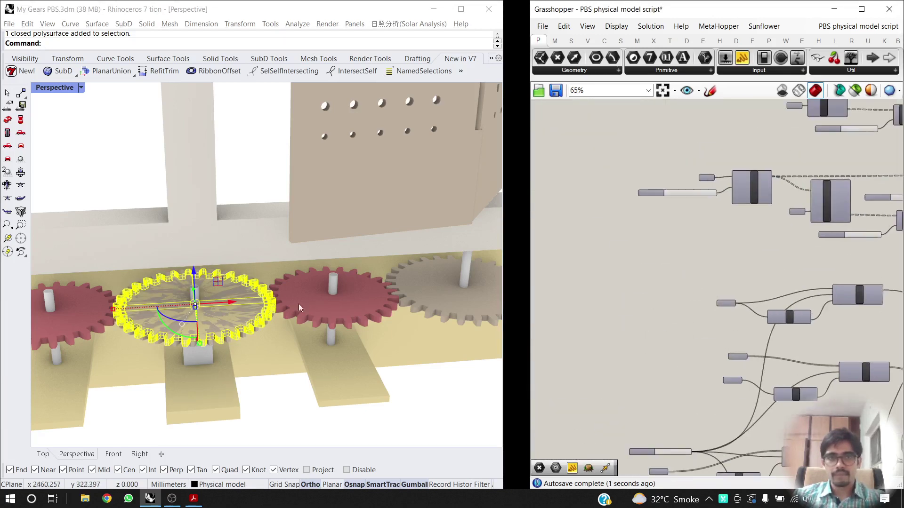
pyautogui.click(246, 324)
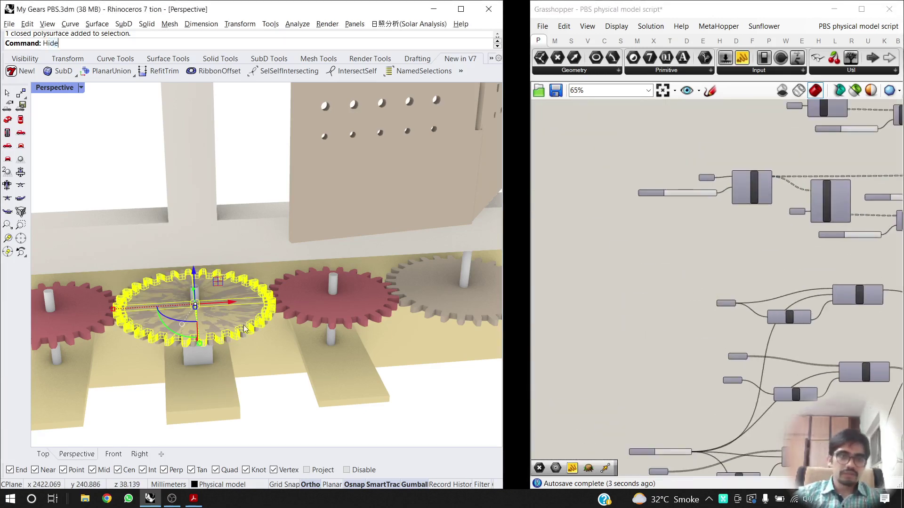
pyautogui.hotkey('ctrl', 'h')
# Examine the rendered gear train and facade modules from several angles, including their rotation with the angle slider at 31.
pyautogui.scroll(-4, 734, 258)
pyautogui.scroll(-5, 358, 281)
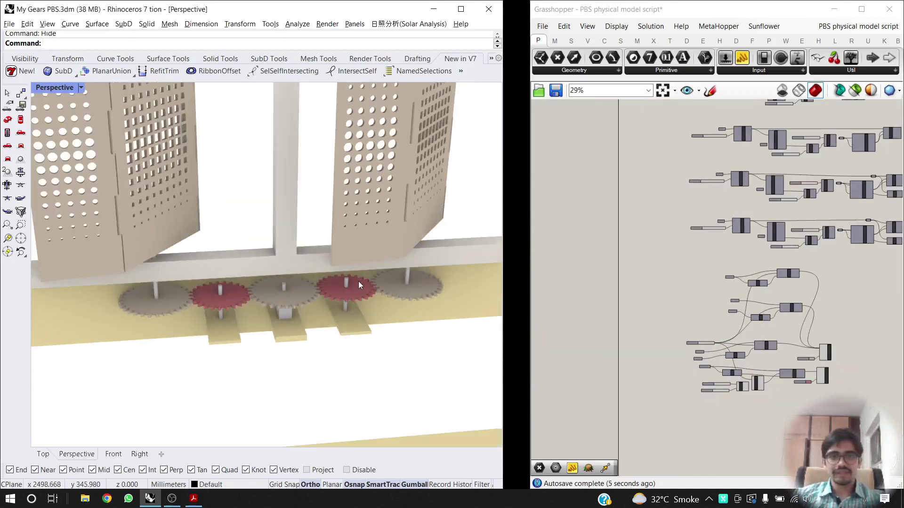
pyautogui.moveTo(317, 302); pyautogui.dragTo(380, 278, button='right')
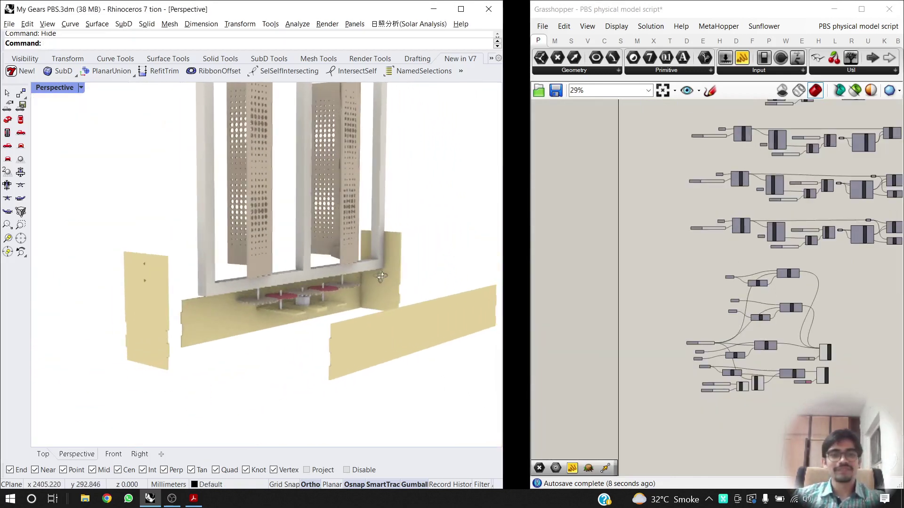
pyautogui.scroll(6, 314, 300)
pyautogui.moveTo(313, 300); pyautogui.dragTo(248, 316, button='right')
pyautogui.scroll(4, 243, 316)
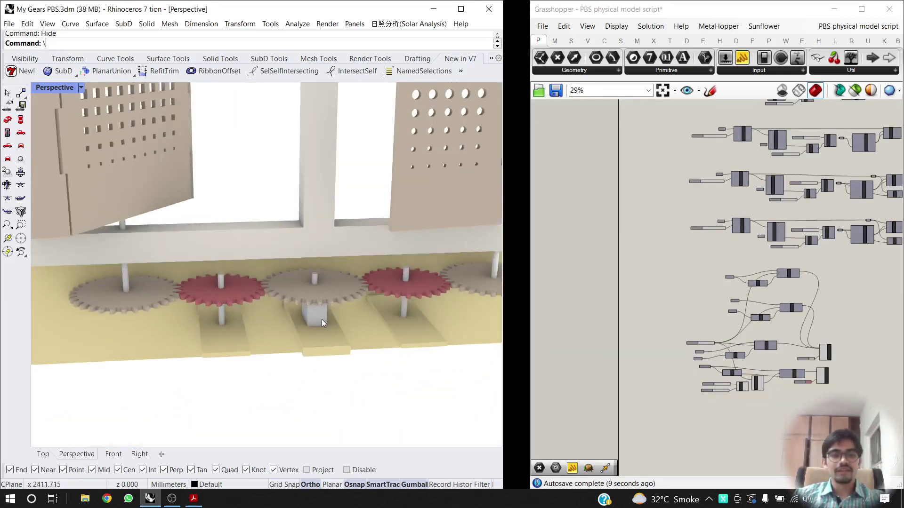
pyautogui.moveTo(322, 323); pyautogui.dragTo(282, 329, button='right')
pyautogui.scroll(4, 696, 289)
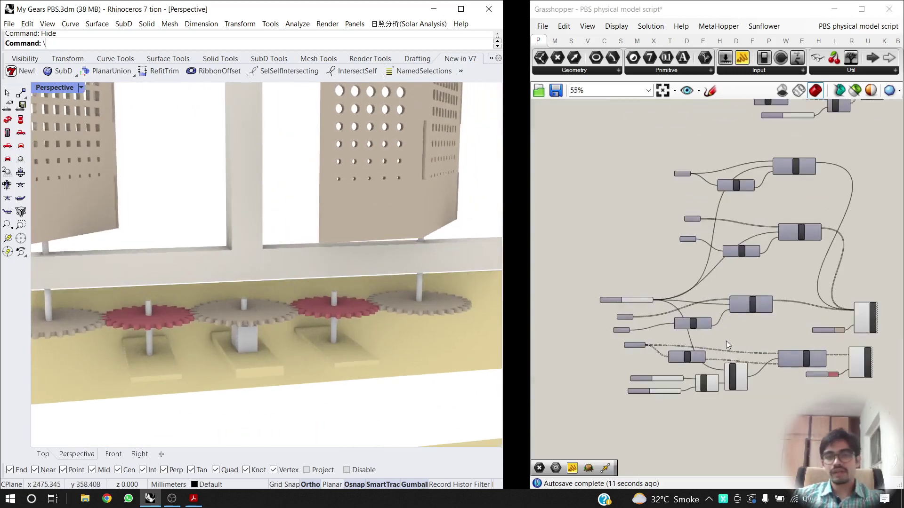
pyautogui.scroll(8, 680, 286)
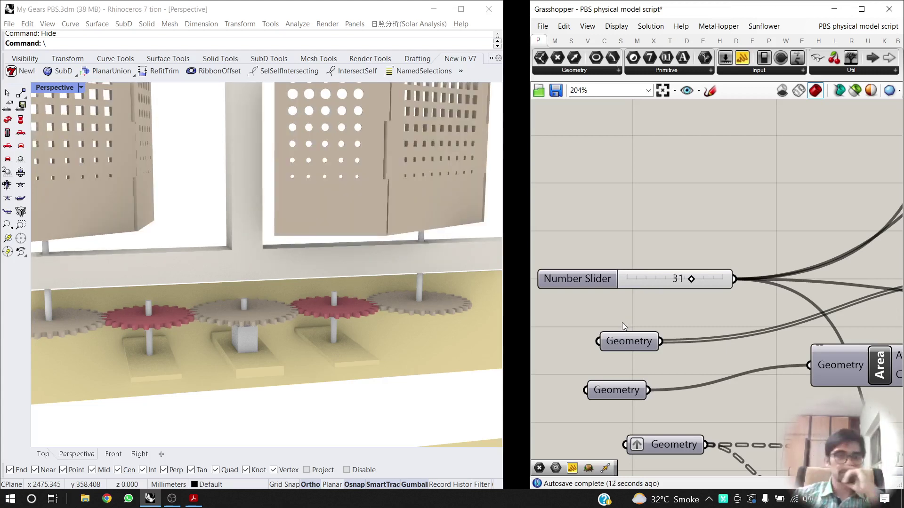
# Switch the Perspective viewport to Wireframe display and set the angle slider to 12.
pyautogui.click(60, 88)
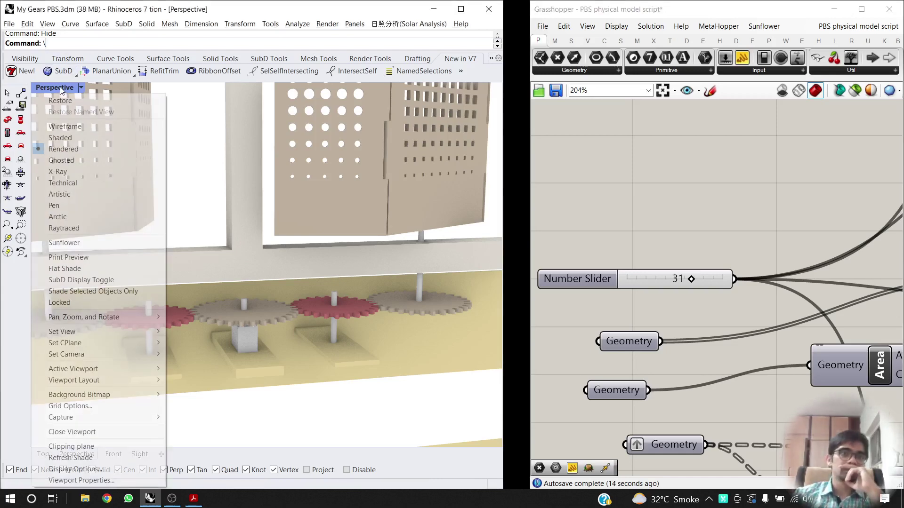
pyautogui.click(83, 127)
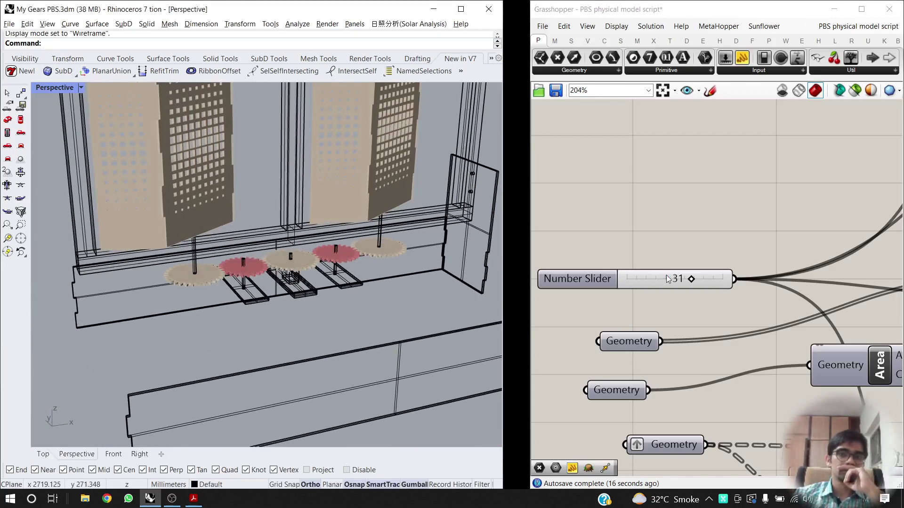
pyautogui.moveTo(689, 280); pyautogui.dragTo(666, 281)
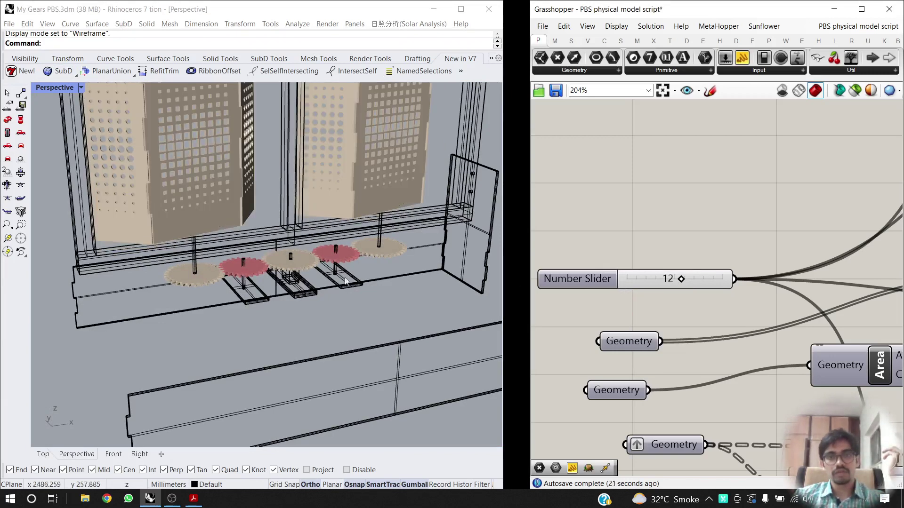
# Examine the two rotated facade modules, their frame and the gear train from several angles in wireframe.
pyautogui.scroll(-5, 290, 234)
pyautogui.moveTo(289, 234); pyautogui.dragTo(224, 217, button='right')
pyautogui.scroll(6, 266, 234)
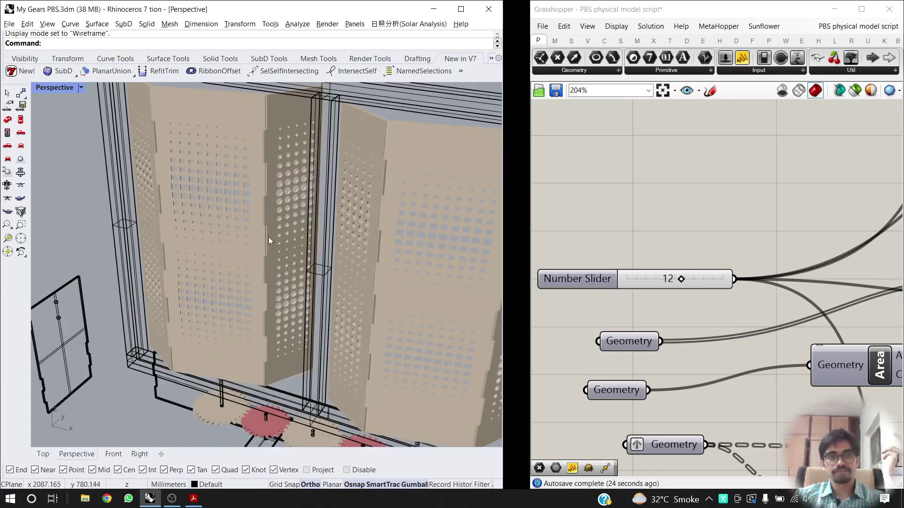
pyautogui.moveTo(268, 236); pyautogui.dragTo(301, 261, button='right')
pyautogui.scroll(-6, 200, 254)
pyautogui.scroll(7, 228, 222)
pyautogui.scroll(-5, 171, 258)
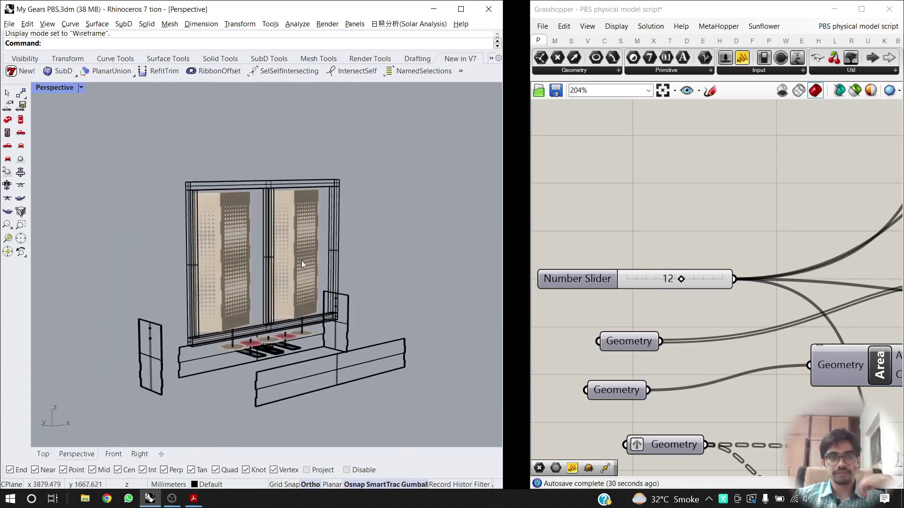
pyautogui.scroll(5, 315, 339)
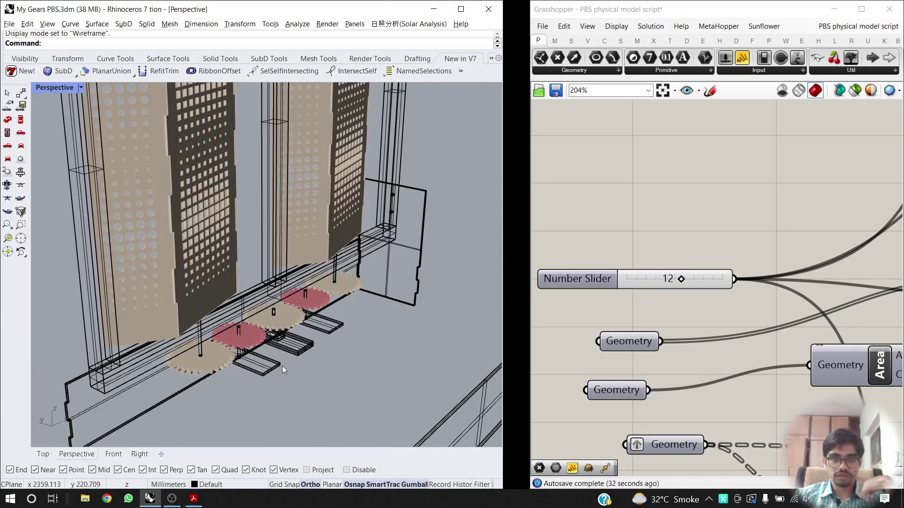
pyautogui.scroll(-7, 635, 252)
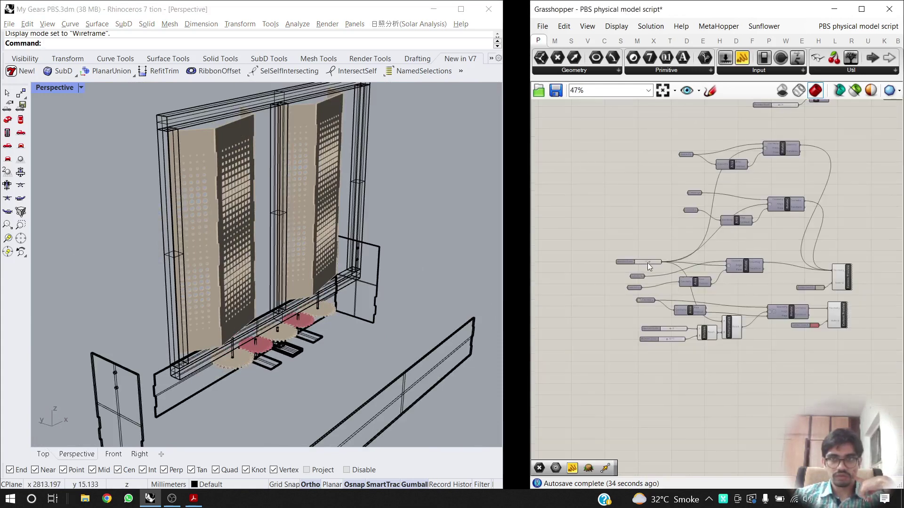
# Move the two upper rows of Geometry, Area and Rotate components down into a compact layout above the angle slider's row.
pyautogui.scroll(1, 629, 322)
pyautogui.moveTo(829, 170); pyautogui.dragTo(631, 293)
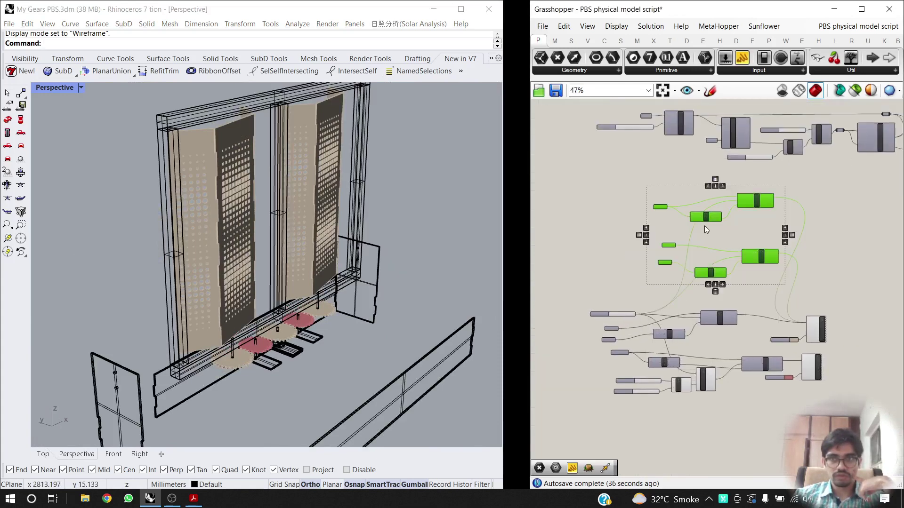
pyautogui.moveTo(704, 221); pyautogui.dragTo(665, 243)
pyautogui.moveTo(798, 193); pyautogui.dragTo(636, 272)
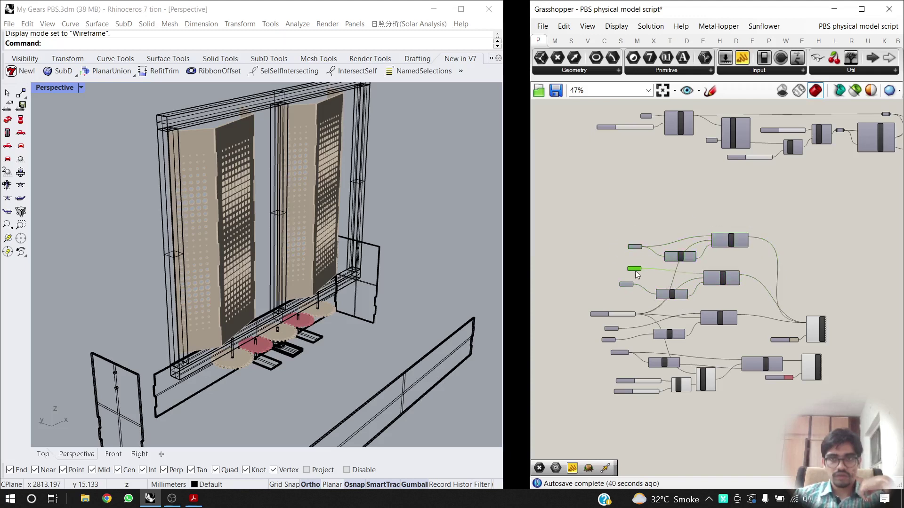
pyautogui.moveTo(737, 243); pyautogui.dragTo(730, 254)
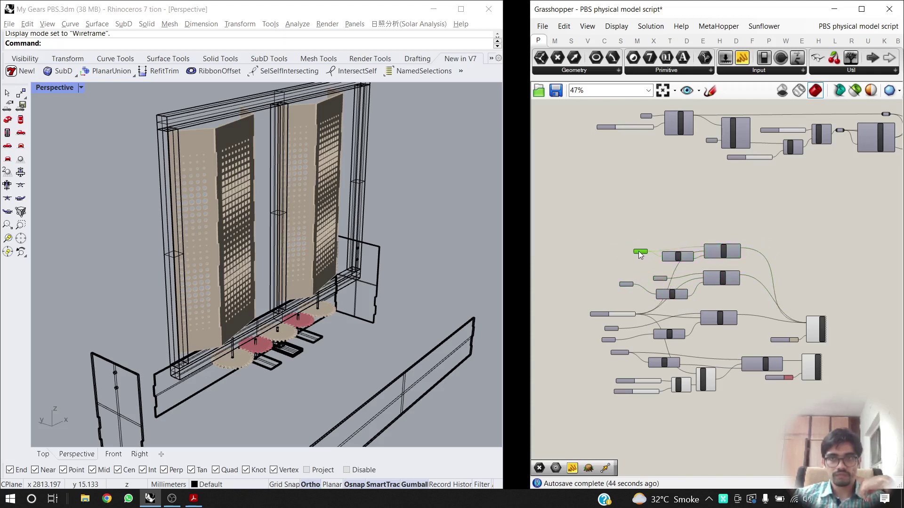
# Group the angle slider, give the group a blob outline, and move it clear of the rotation components.
pyautogui.scroll(4, 612, 327)
pyautogui.click(567, 292)
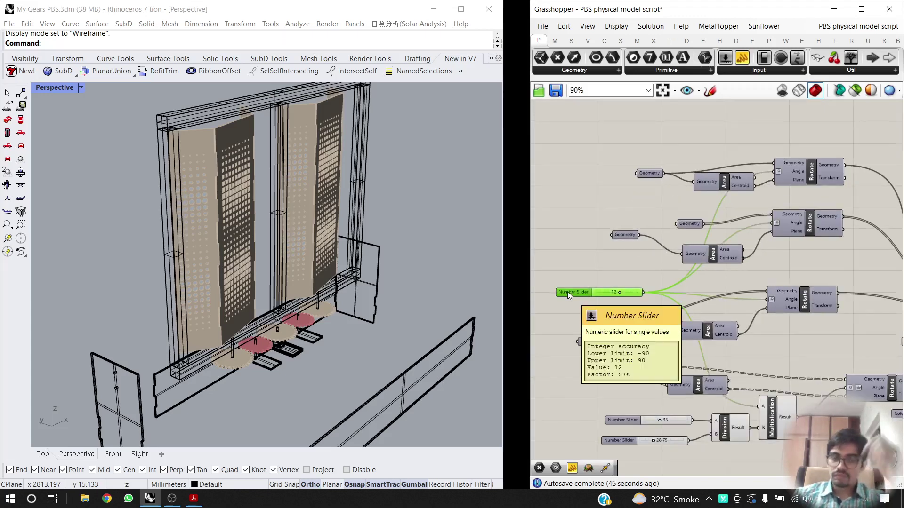
pyautogui.hotkey('ctrl', 'g')
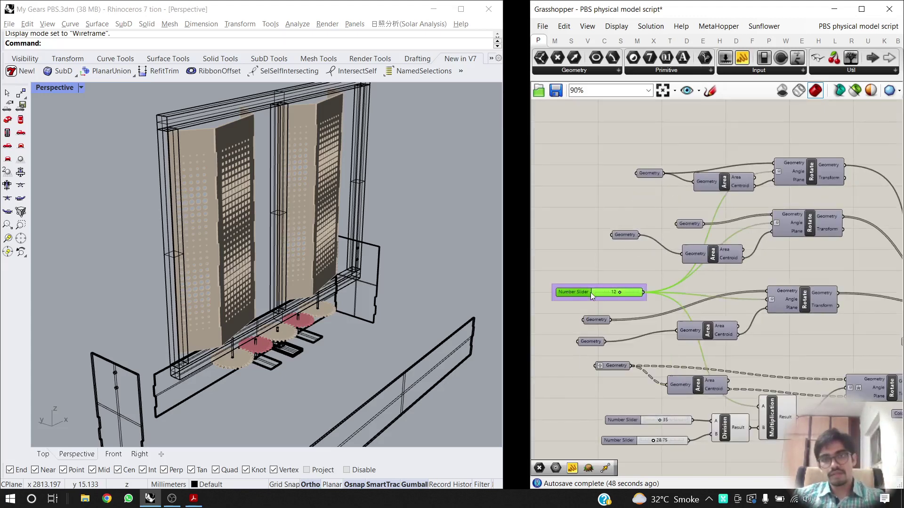
pyautogui.rightClick(582, 298)
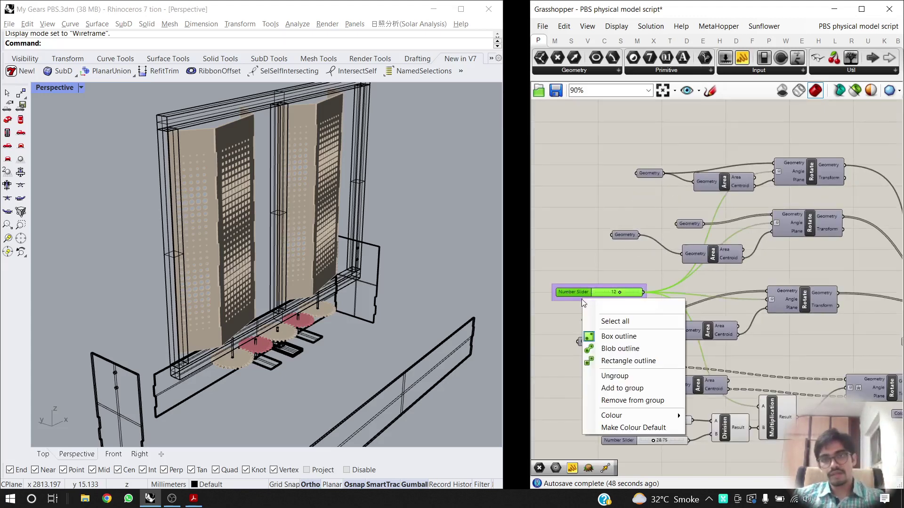
pyautogui.click(635, 348)
pyautogui.moveTo(597, 276); pyautogui.dragTo(614, 250)
pyautogui.click(696, 223)
# Rearrange the two Custom Preview components and their colour swatches neatly beside the Rotate outputs.
pyautogui.scroll(-2, 695, 223)
pyautogui.moveTo(679, 246); pyautogui.dragTo(600, 260, button='right')
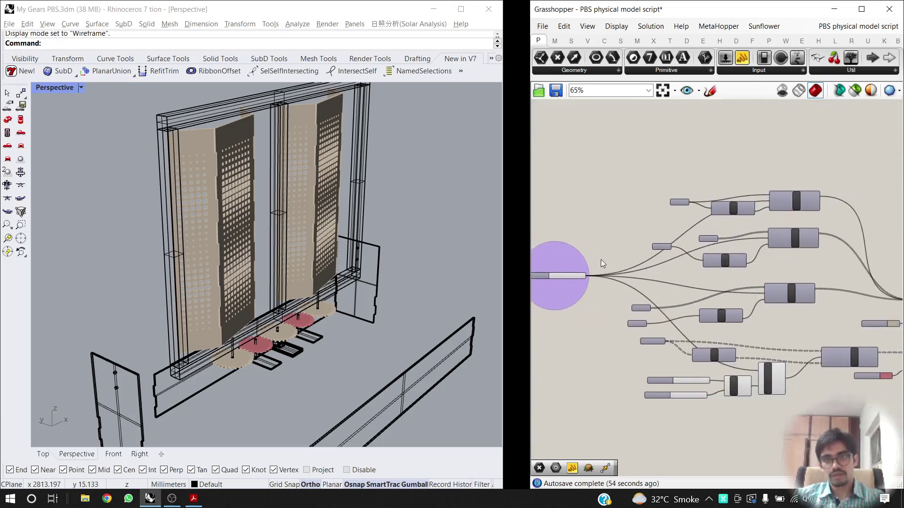
pyautogui.scroll(-2, 640, 279)
pyautogui.moveTo(861, 272); pyautogui.dragTo(820, 368)
pyautogui.moveTo(811, 309); pyautogui.dragTo(817, 367)
pyautogui.moveTo(848, 305)
pyautogui.mouseDown()
pyautogui.moveTo(888, 270)
pyautogui.moveTo(851, 294)
pyautogui.mouseUp()
pyautogui.click(821, 289)
pyautogui.moveTo(872, 258); pyautogui.dragTo(835, 262)
pyautogui.click(874, 274)
pyautogui.scroll(2, 874, 275)
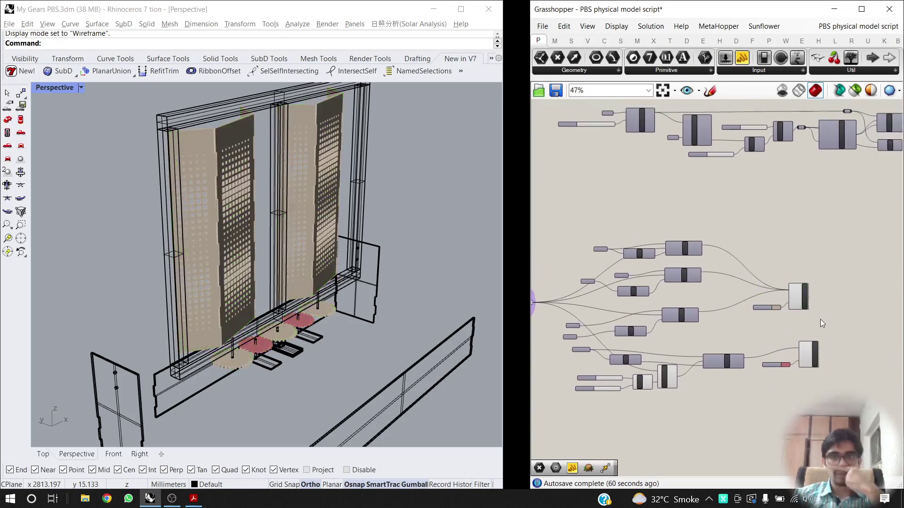
# Check which gears the lower Custom Preview colours, and inspect the gear train and perforated facade modules up close.
pyautogui.scroll(1, 819, 320)
pyautogui.scroll(1, 800, 335)
pyautogui.scroll(1, 774, 356)
pyautogui.click(784, 352)
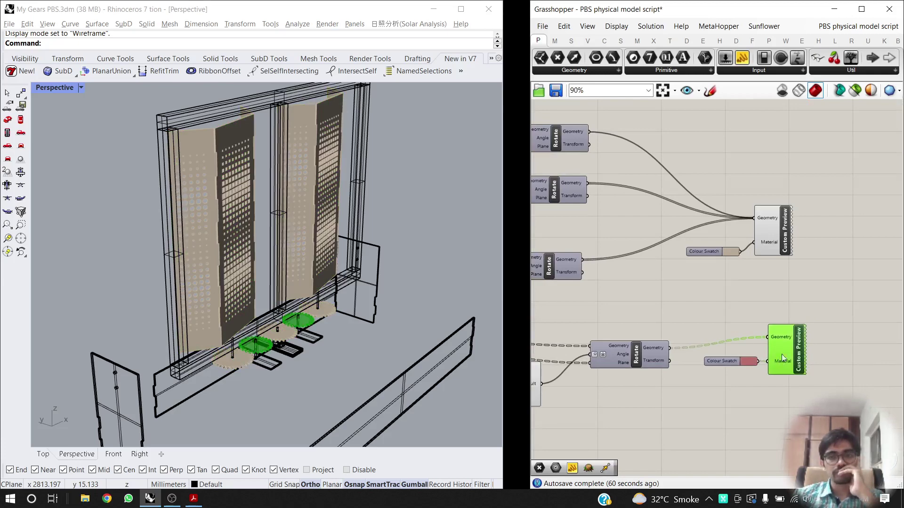
pyautogui.click(621, 318)
pyautogui.scroll(1, 345, 311)
pyautogui.moveTo(344, 311); pyautogui.dragTo(244, 317, button='right')
pyautogui.scroll(-8, 240, 311)
pyautogui.scroll(6, 244, 317)
pyautogui.scroll(3, 248, 317)
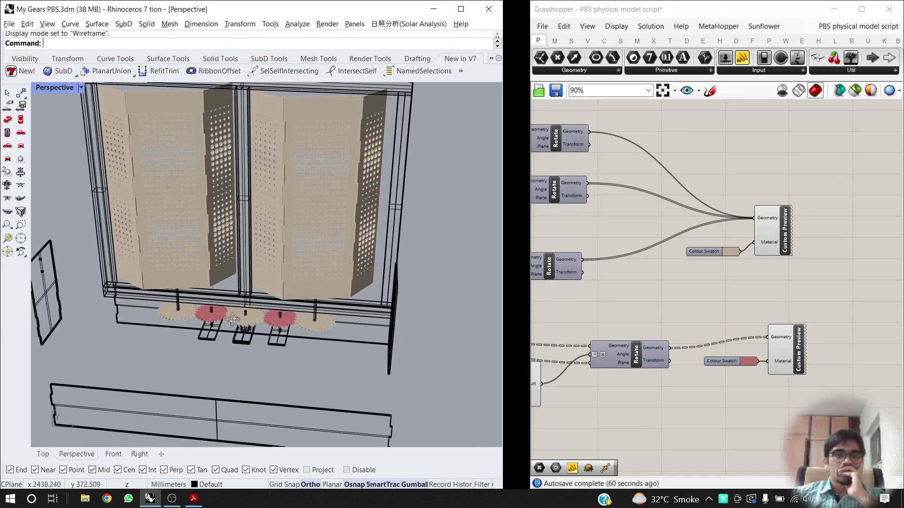
pyautogui.scroll(3, 142, 264)
pyautogui.scroll(4, 146, 242)
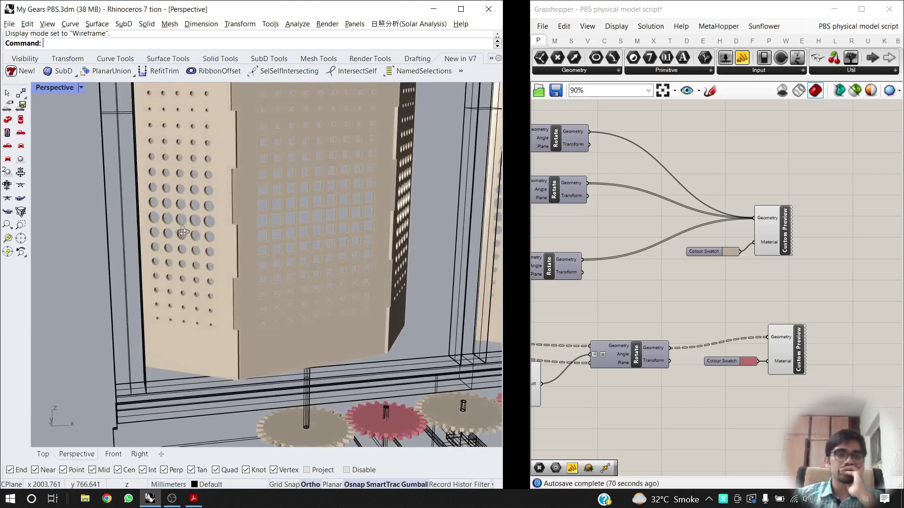
# Set the grouped angle slider to 26 to rotate the gears and facade modules.
pyautogui.moveTo(598, 285); pyautogui.dragTo(777, 319, button='right')
pyautogui.scroll(-3, 776, 319)
pyautogui.moveTo(661, 285); pyautogui.dragTo(807, 300, button='right')
pyautogui.scroll(6, 706, 304)
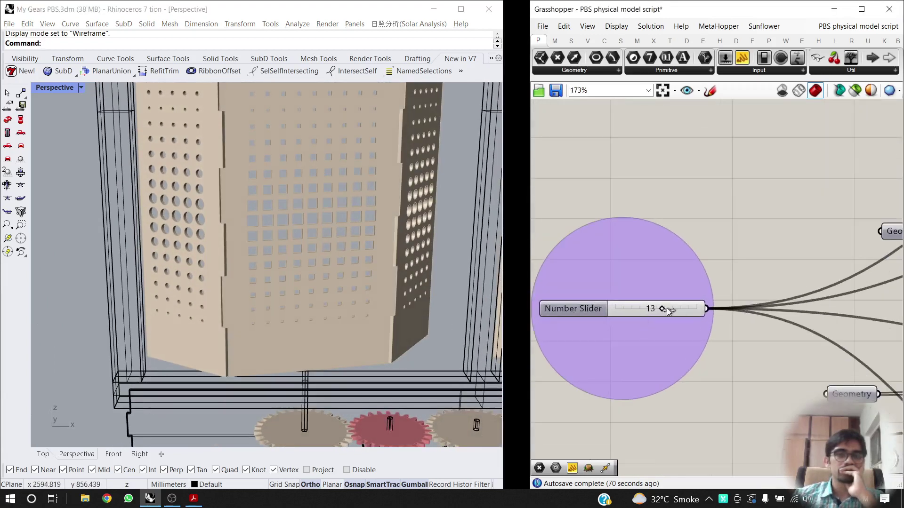
pyautogui.moveTo(660, 311); pyautogui.dragTo(660, 311)
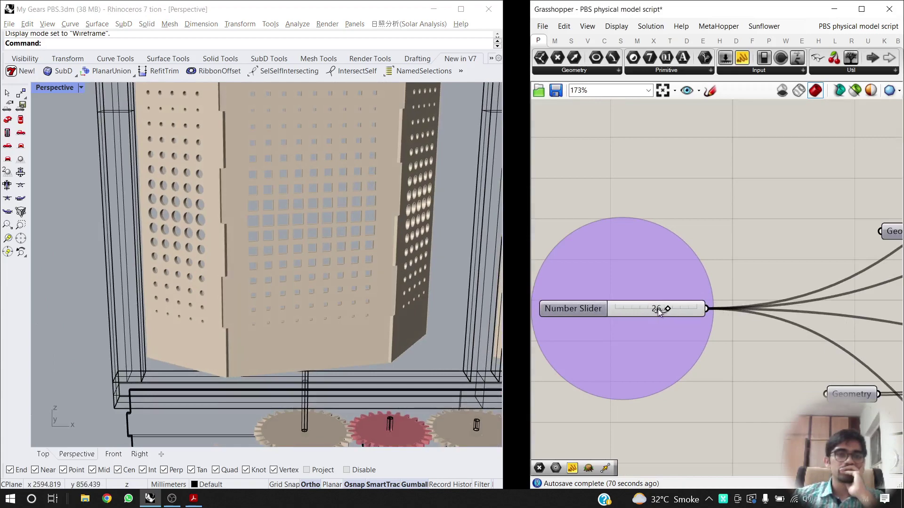
# Examine the rotated facade modules, their bases and shafts, and the meshing gears from several angles in wireframe.
pyautogui.moveTo(257, 244); pyautogui.dragTo(325, 235, button='right')
pyautogui.scroll(5, 292, 198)
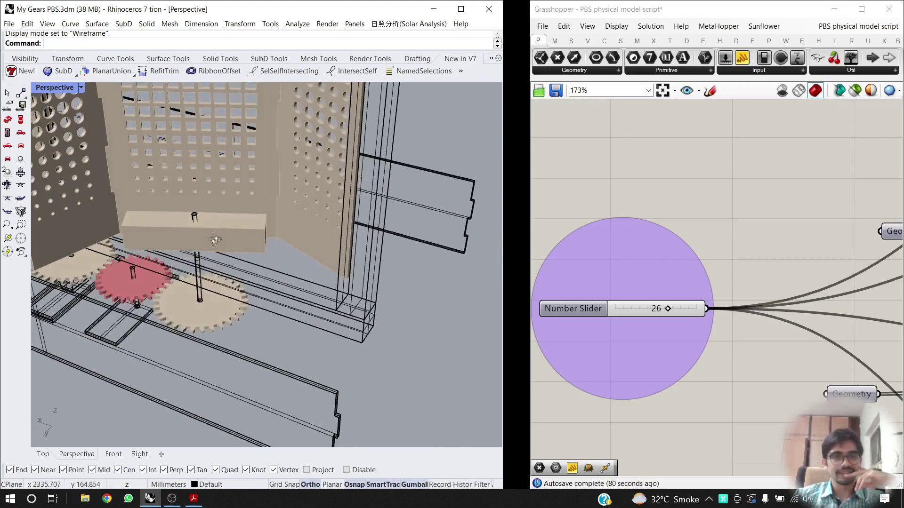
pyautogui.moveTo(214, 238); pyautogui.dragTo(266, 297, button='right')
pyautogui.scroll(-6, 262, 206)
pyautogui.scroll(-4, 312, 255)
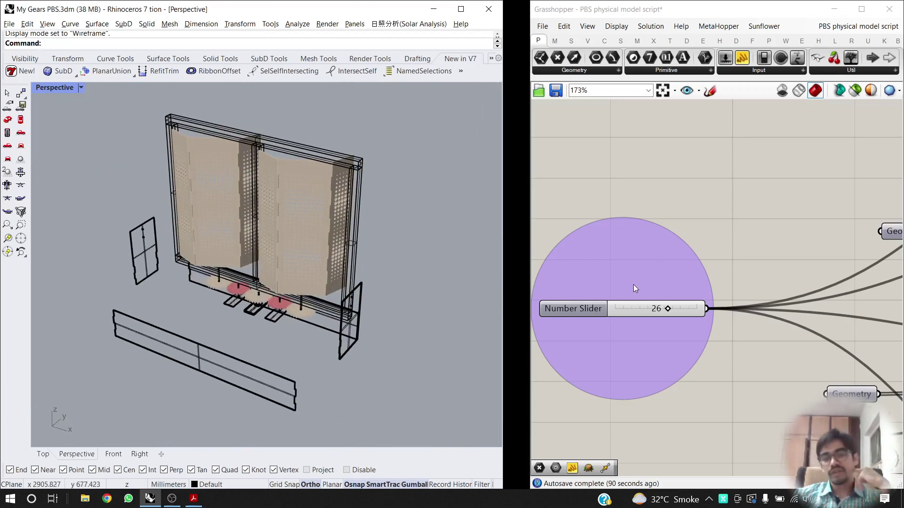
pyautogui.click(630, 305)
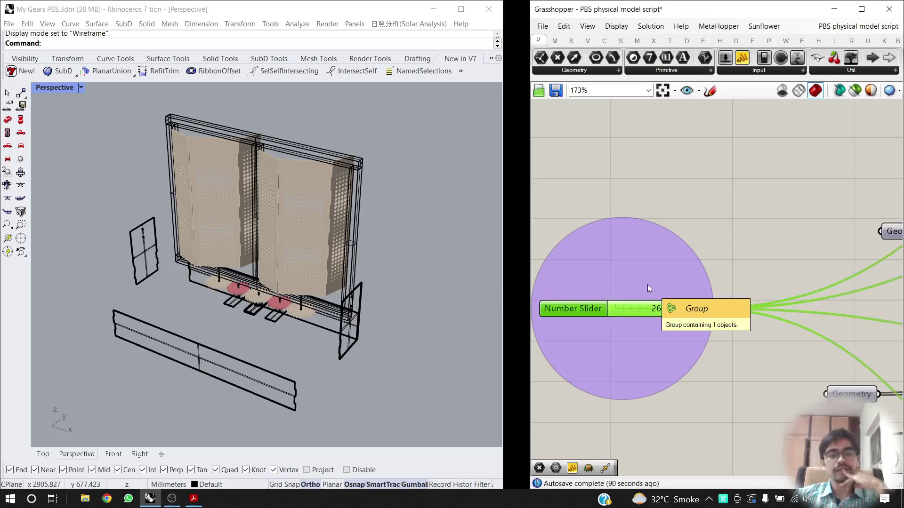
pyautogui.click(723, 237)
pyautogui.moveTo(255, 275); pyautogui.dragTo(290, 283, button='right')
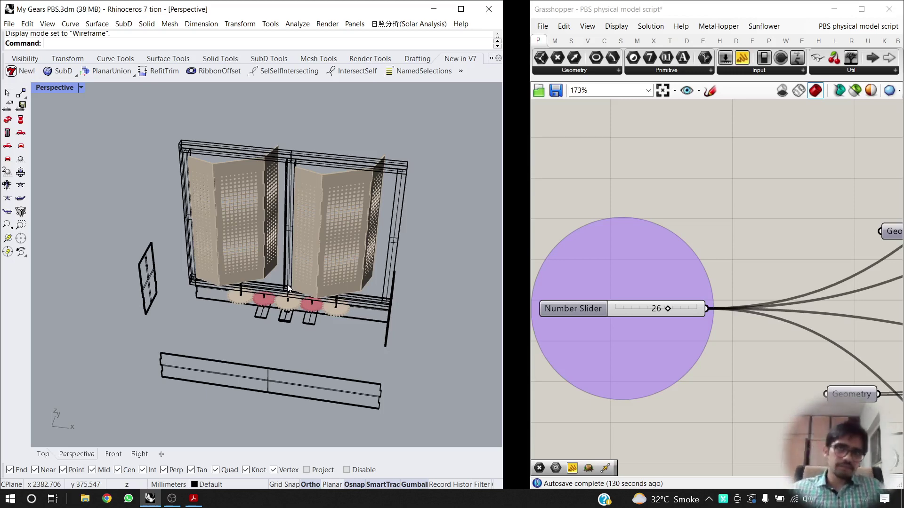
pyautogui.scroll(-7, 278, 257)
pyautogui.scroll(9, 278, 256)
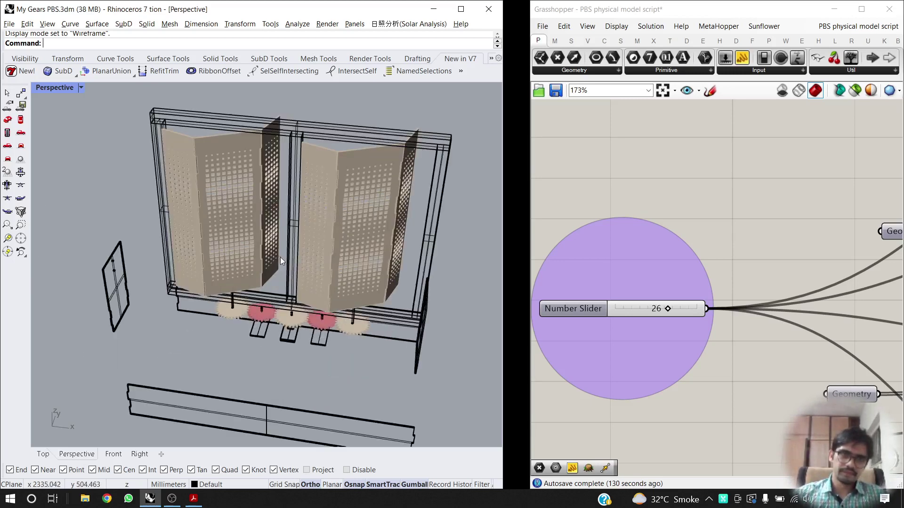
pyautogui.moveTo(281, 257); pyautogui.dragTo(329, 256, button='right')
pyautogui.scroll(-7, 301, 219)
pyautogui.scroll(8, 301, 219)
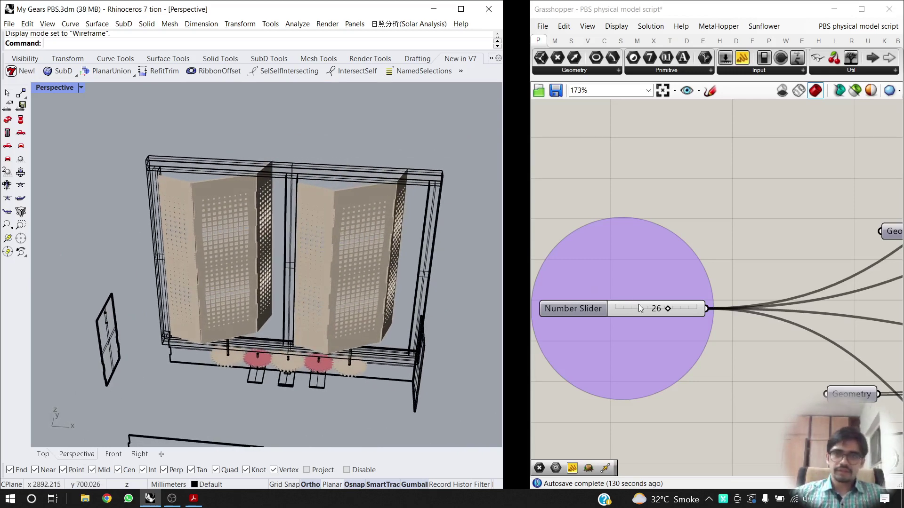
pyautogui.scroll(-5, 638, 304)
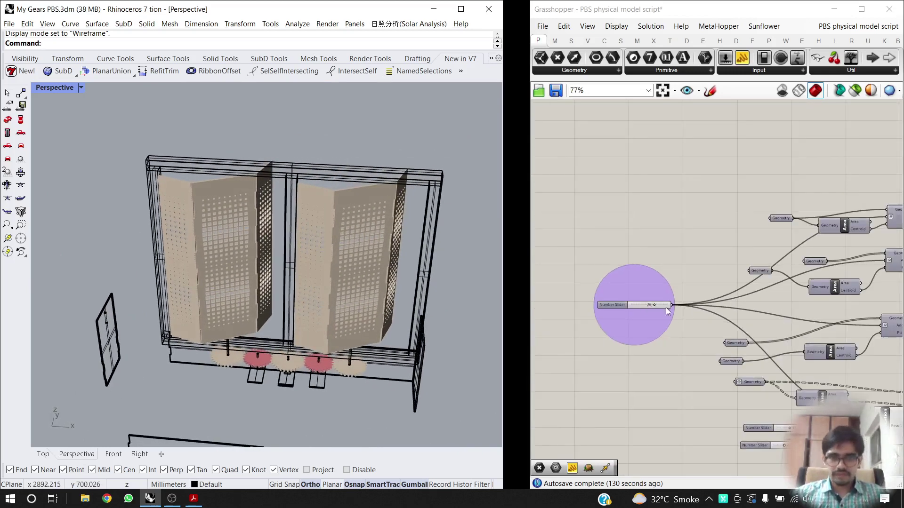
# Switch the Perspective viewport to Shaded display.
pyautogui.click(59, 88)
pyautogui.click(64, 138)
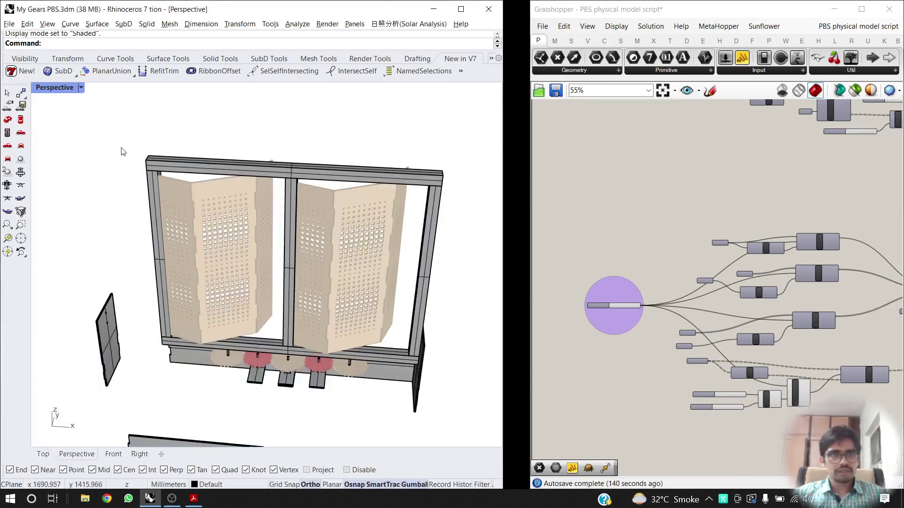
pyautogui.scroll(-5, 94, 122)
# Switch the Perspective viewport to Rendered display and view the facade frame and gear train in it.
pyautogui.click(59, 87)
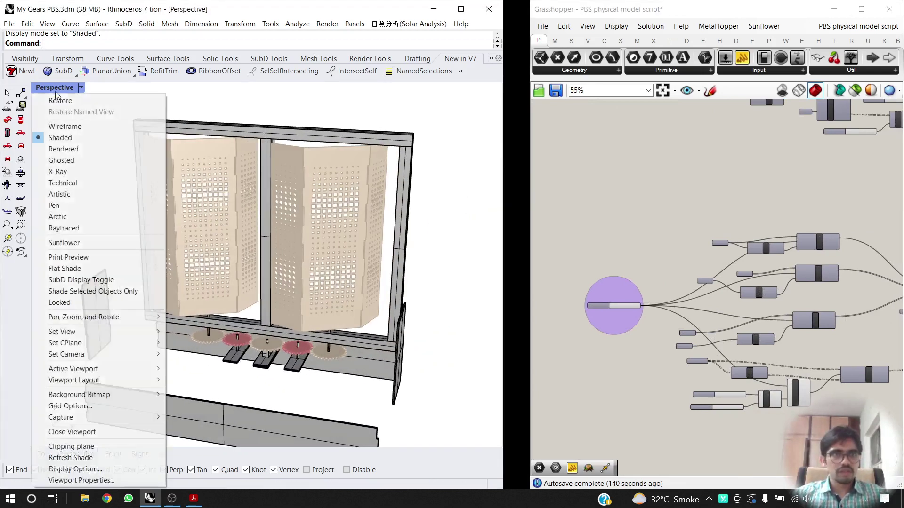
pyautogui.click(70, 149)
pyautogui.moveTo(216, 241); pyautogui.dragTo(257, 238, button='right')
pyautogui.scroll(-6, 314, 284)
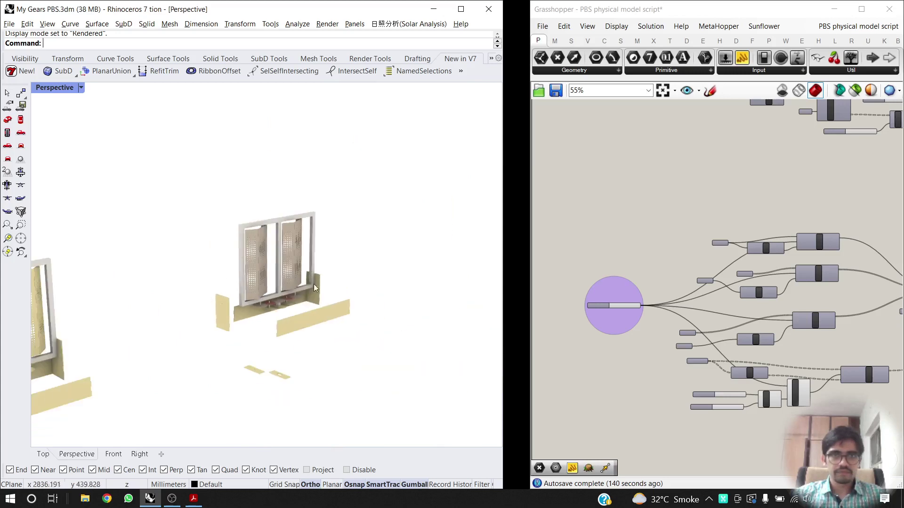
pyautogui.scroll(4, 306, 278)
pyautogui.scroll(5, 273, 306)
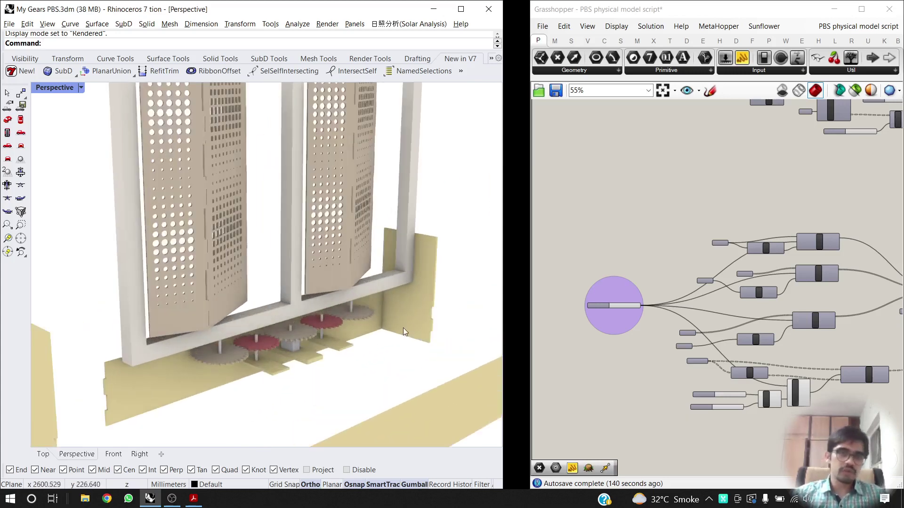
# Move the base's end panel outward from the frame, undo the move and clear the selection.
pyautogui.click(403, 325)
pyautogui.scroll(2, 433, 301)
pyautogui.moveTo(448, 295); pyautogui.dragTo(495, 289)
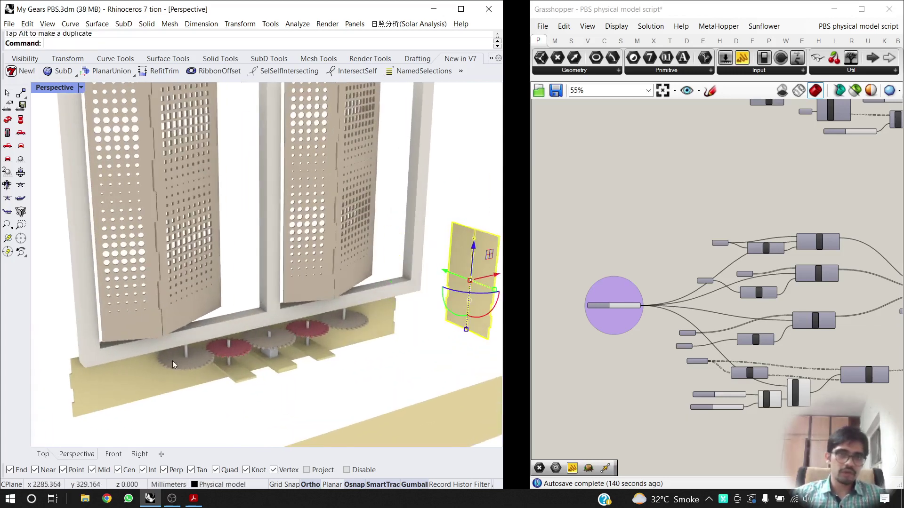
pyautogui.scroll(-3, 343, 304)
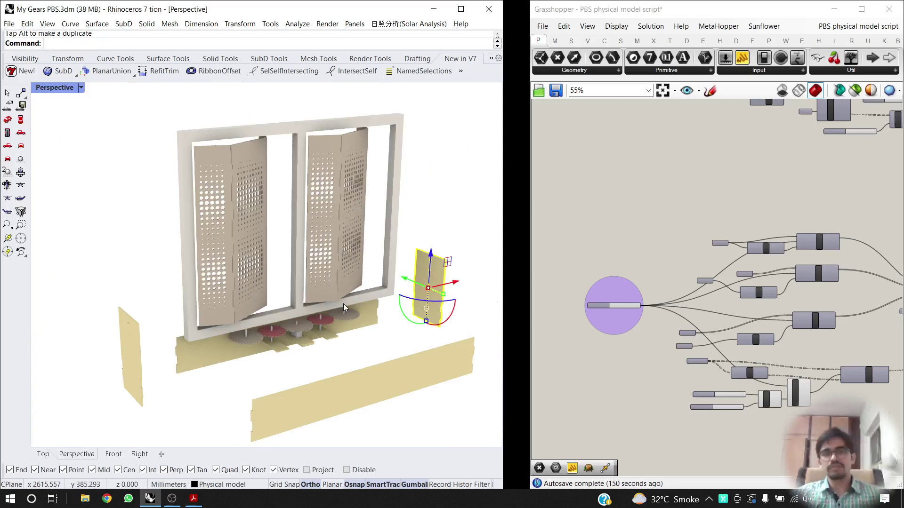
pyautogui.hotkey('ctrl', 'z')
pyautogui.press('Escape')
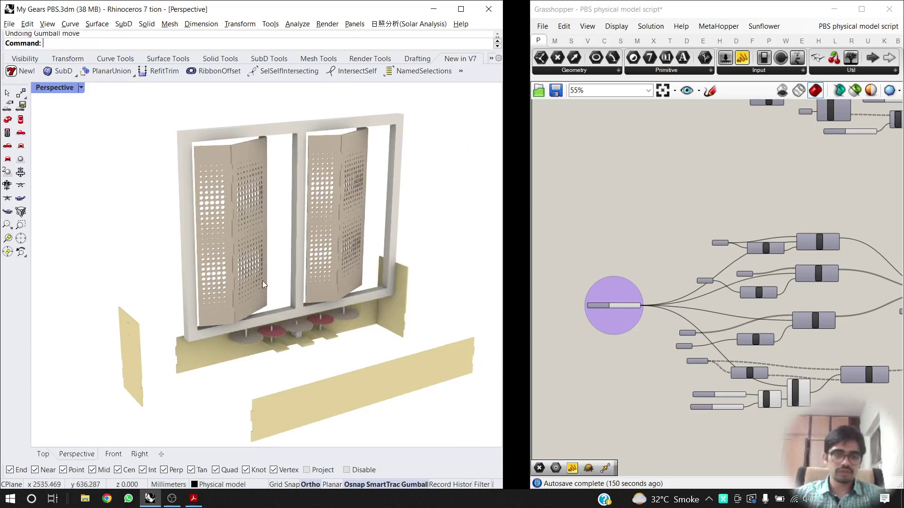
# Widen the Grasshopper window until it meets the edge of the Rhino window.
pyautogui.scroll(-3, 269, 284)
pyautogui.moveTo(276, 289); pyautogui.dragTo(274, 298, button='right')
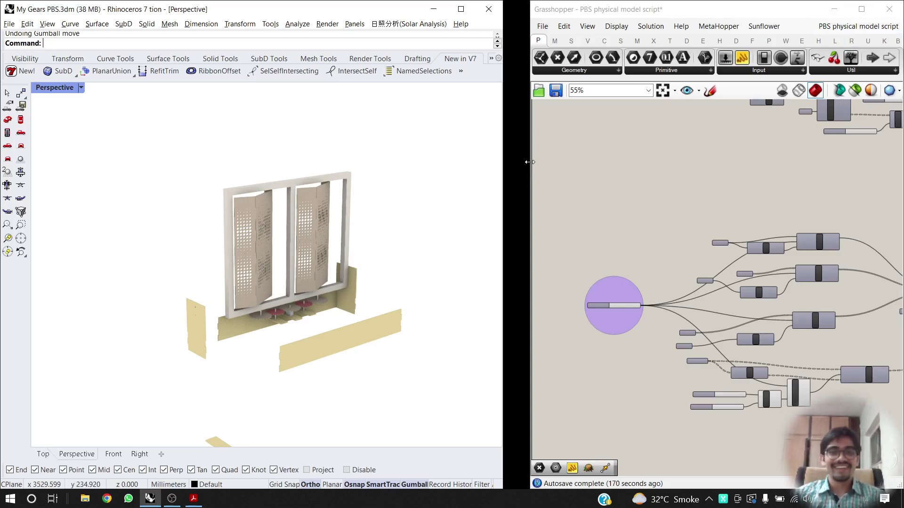
pyautogui.moveTo(531, 163); pyautogui.dragTo(502, 163)
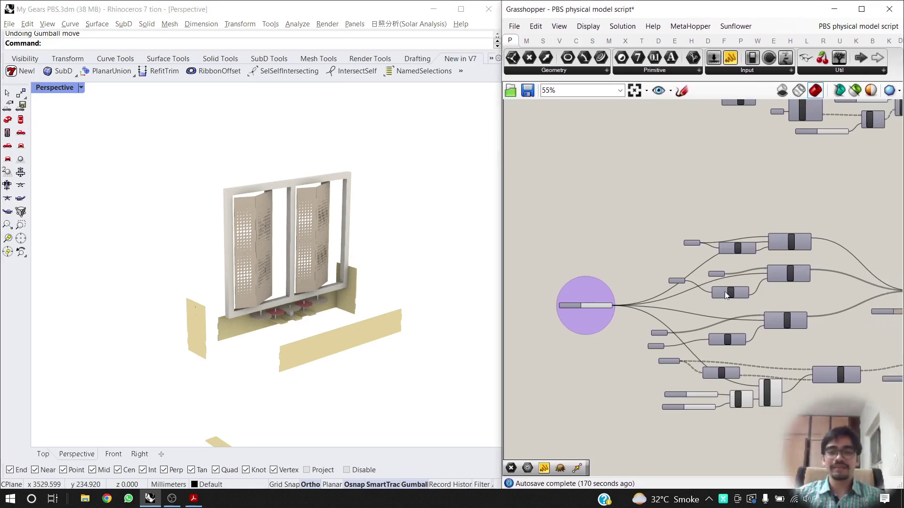
pyautogui.scroll(-4, 698, 289)
pyautogui.scroll(4, 698, 289)
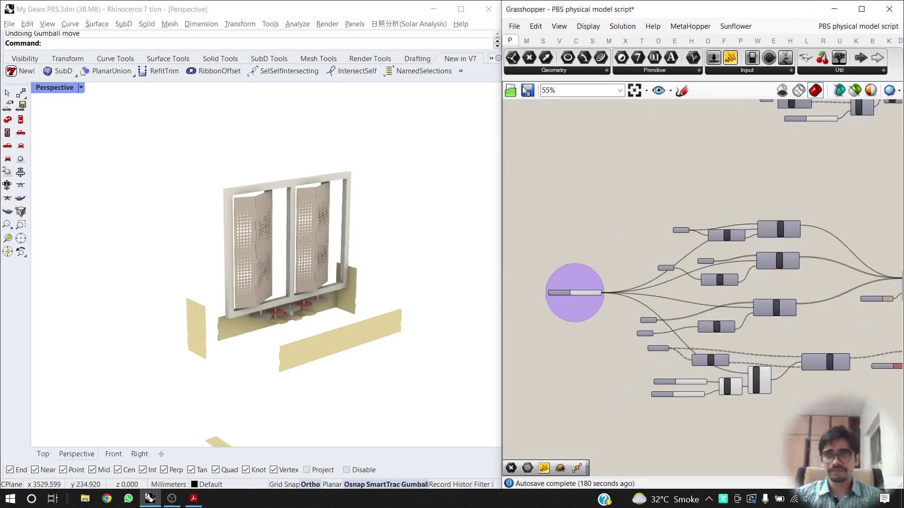
pyautogui.scroll(1, 438, 147)
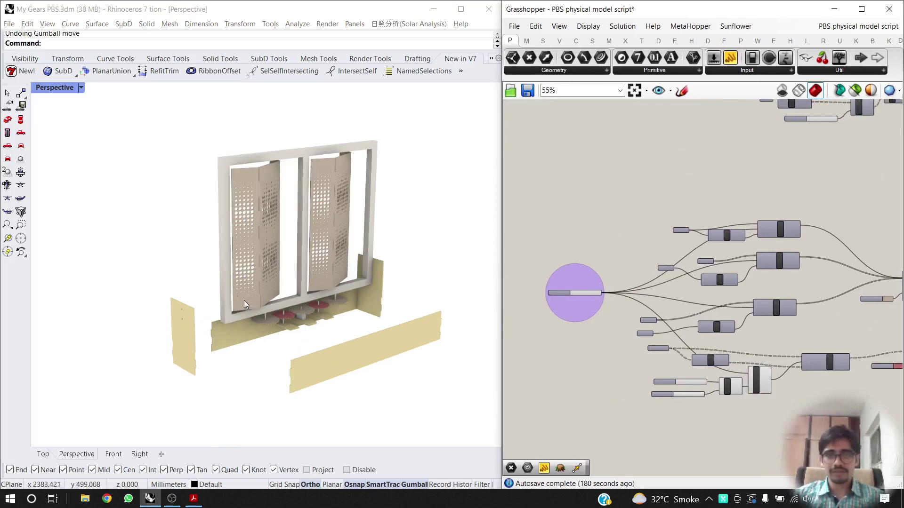
# Minimize the Grasshopper window and maximize the Rhino window.
pyautogui.click(834, 9)
pyautogui.click(461, 9)
pyautogui.scroll(2, 548, 258)
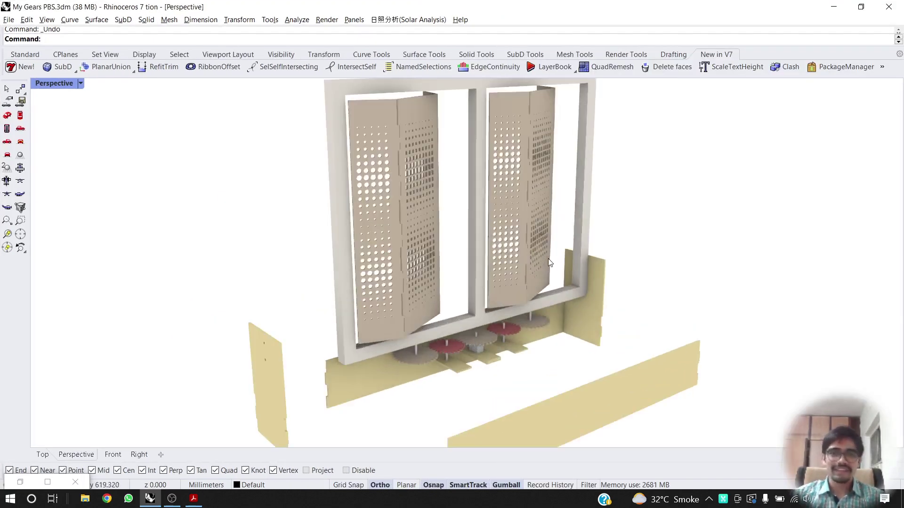
# Examine the complete rendered assembly of frame, facade modules, gears and base panels from near and far.
pyautogui.scroll(-4, 479, 278)
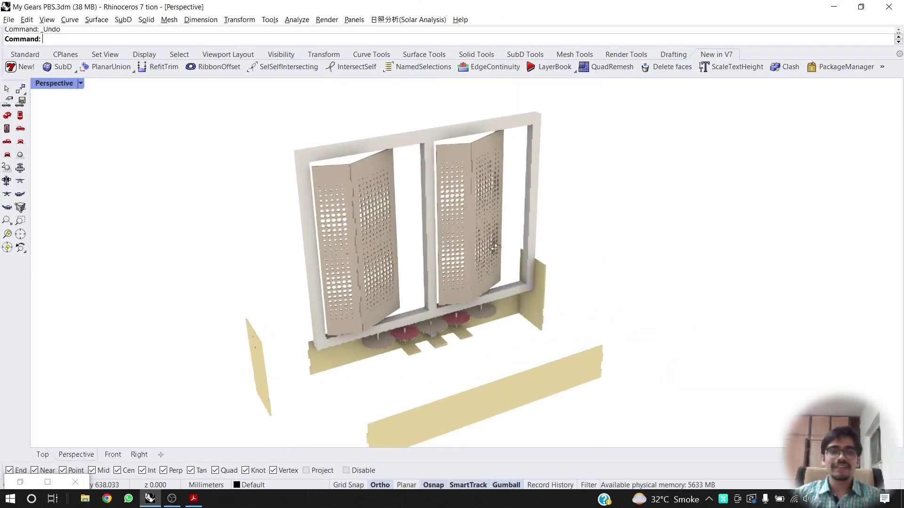
pyautogui.scroll(3, 478, 249)
pyautogui.moveTo(477, 250); pyautogui.dragTo(496, 263, button='right')
pyautogui.scroll(3, 424, 273)
pyautogui.scroll(-4, 497, 341)
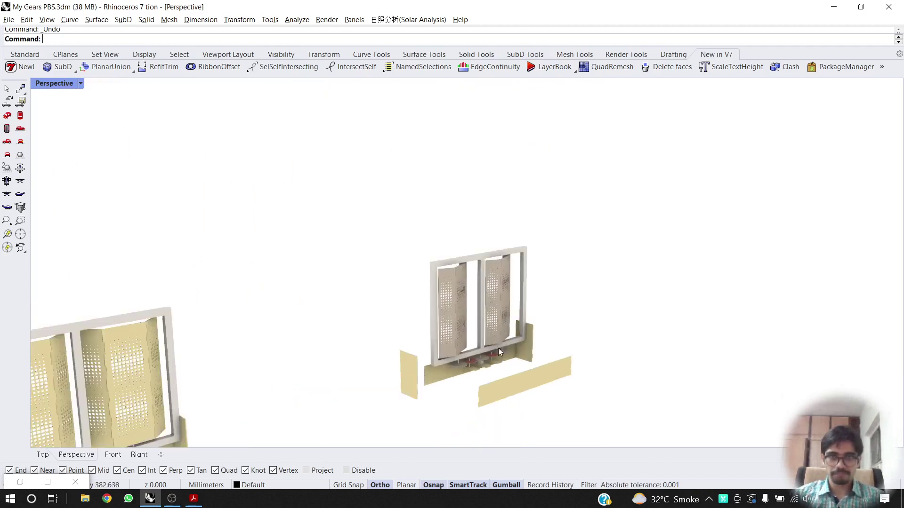
pyautogui.scroll(2, 498, 348)
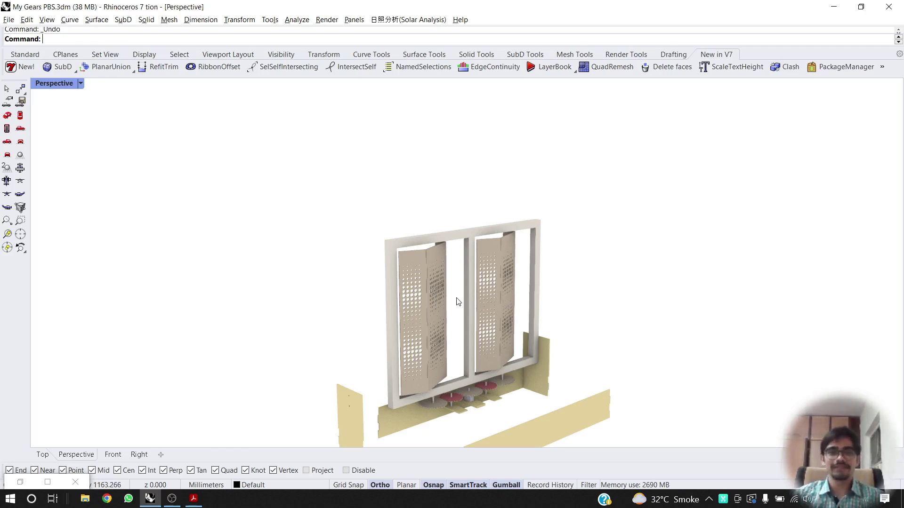
pyautogui.scroll(-2, 481, 295)
pyautogui.scroll(2, 507, 303)
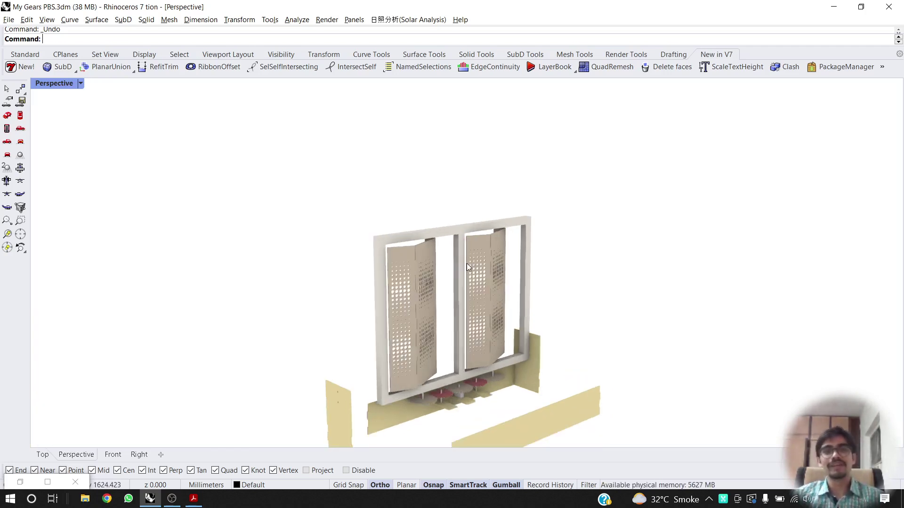